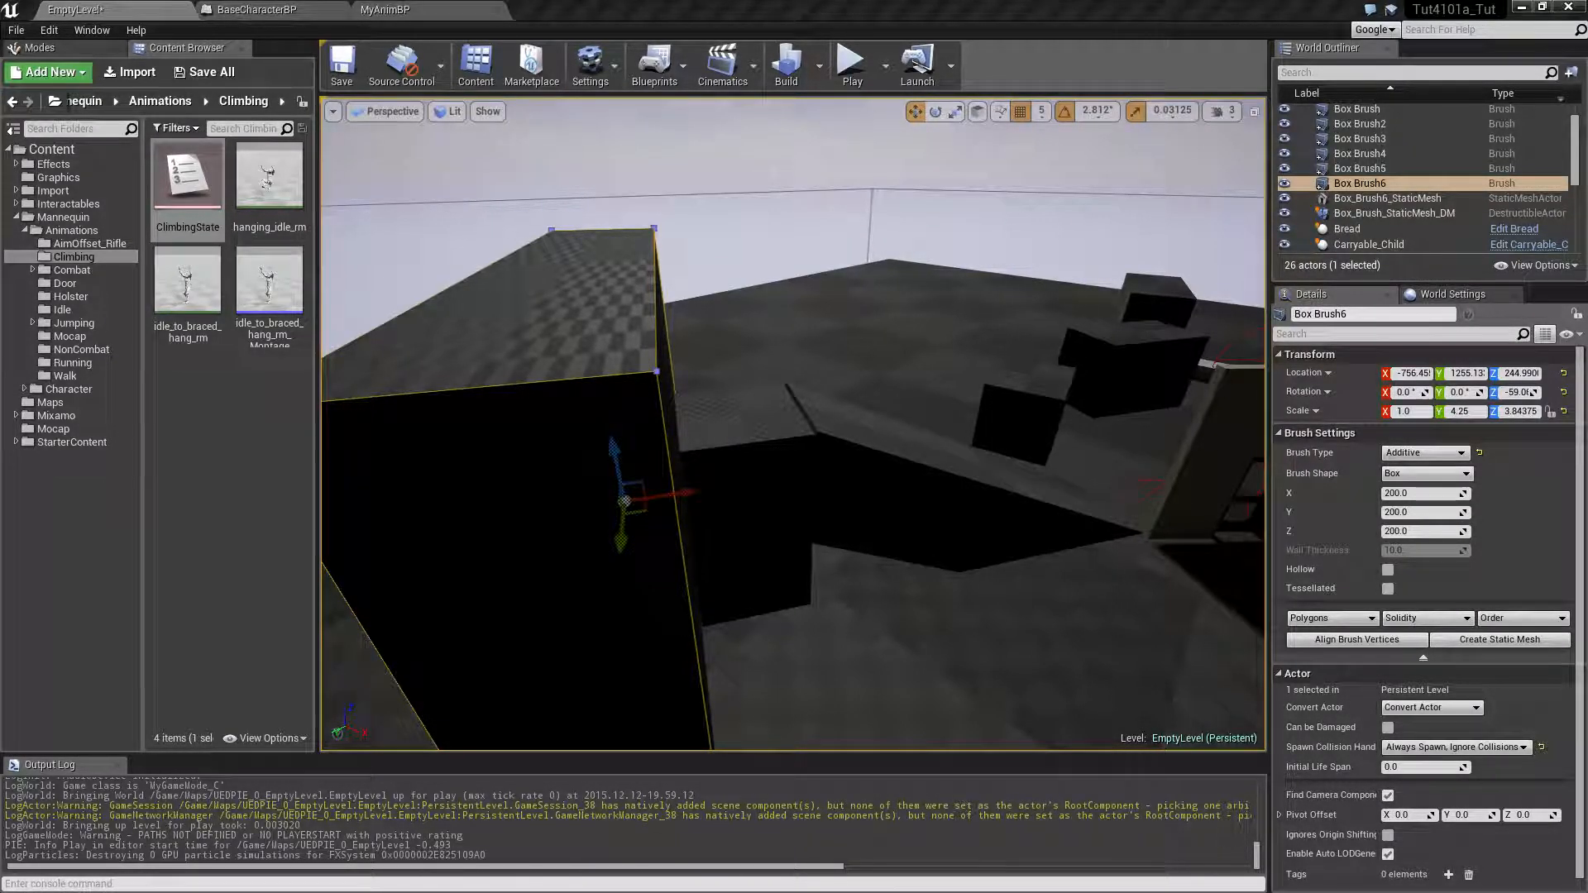
{"action": "mouse_move", "coordinate": [794, 424]}
{"action": "right_mouse_down"}
{"action": "mouse_move", "coordinate": [877, 440]}
{"action": "mouse_move", "coordinate": [887, 460]}
{"action": "mouse_move", "coordinate": [867, 401]}
{"action": "mouse_move", "coordinate": [918, 401]}
{"action": "mouse_move", "coordinate": [744, 414]}
{"action": "mouse_move", "coordinate": [686, 406]}
{"action": "mouse_move", "coordinate": [761, 402]}
{"action": "mouse_move", "coordinate": [639, 395]}
{"action": "mouse_move", "coordinate": [744, 436]}
{"action": "right_mouse_up"}
{"action": "left_click", "coordinate": [735, 438]}
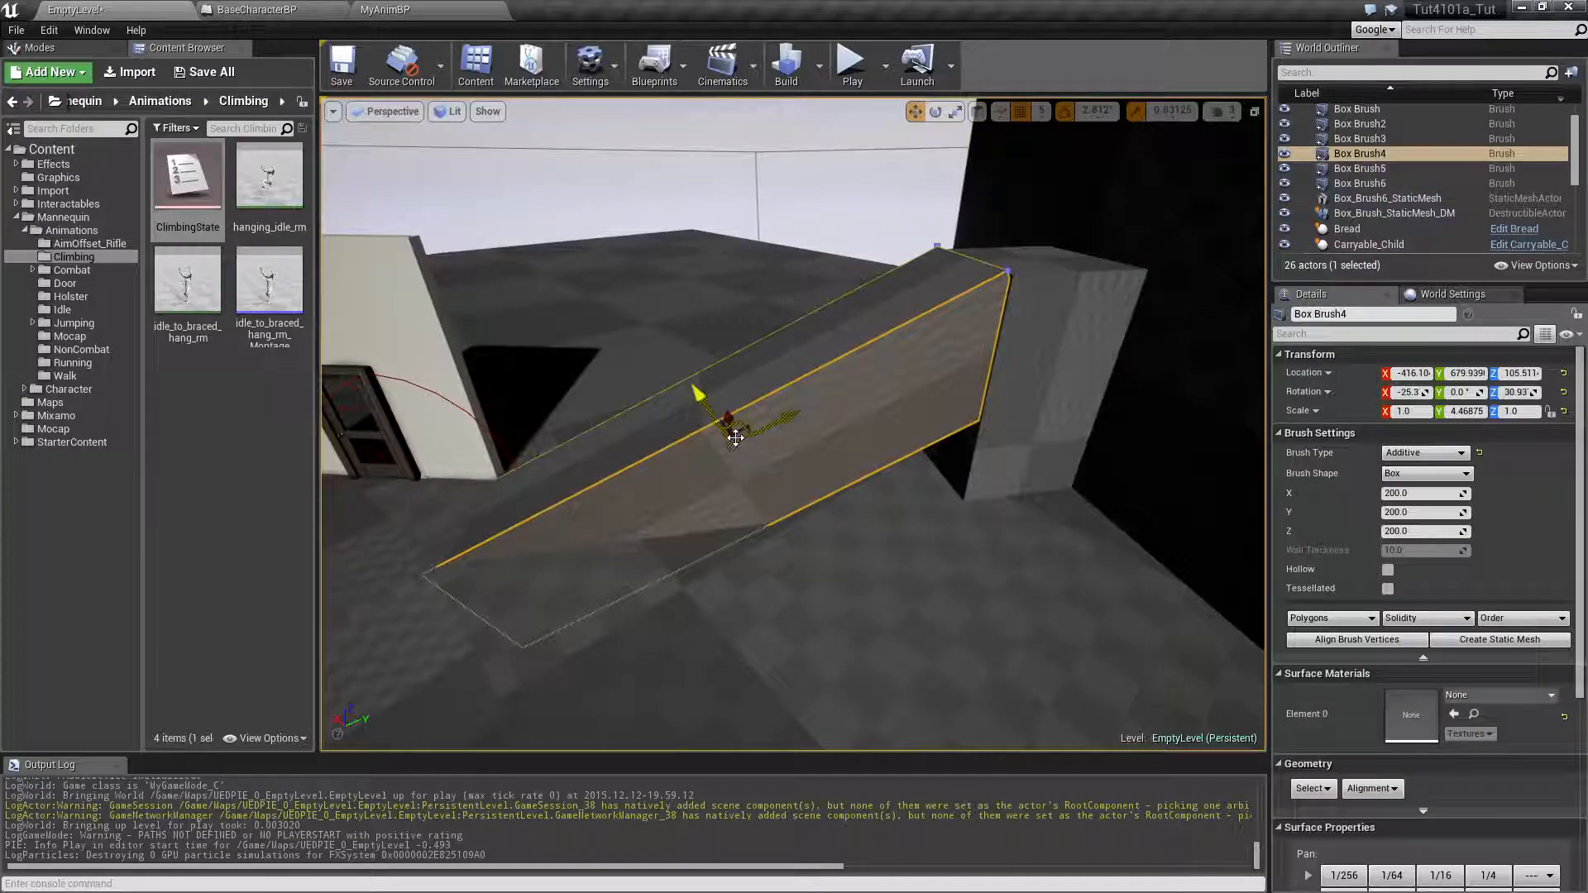
{"action": "left_click", "coordinate": [1034, 333]}
{"action": "left_click", "coordinate": [1161, 228]}
{"action": "mouse_move", "coordinate": [1161, 228]}
{"action": "right_mouse_down"}
{"action": "mouse_move", "coordinate": [1232, 188]}
{"action": "mouse_move", "coordinate": [918, 256]}
{"action": "mouse_move", "coordinate": [913, 198]}
{"action": "mouse_move", "coordinate": [1195, 202]}
{"action": "right_mouse_up"}
{"action": "key", "text": "w"}
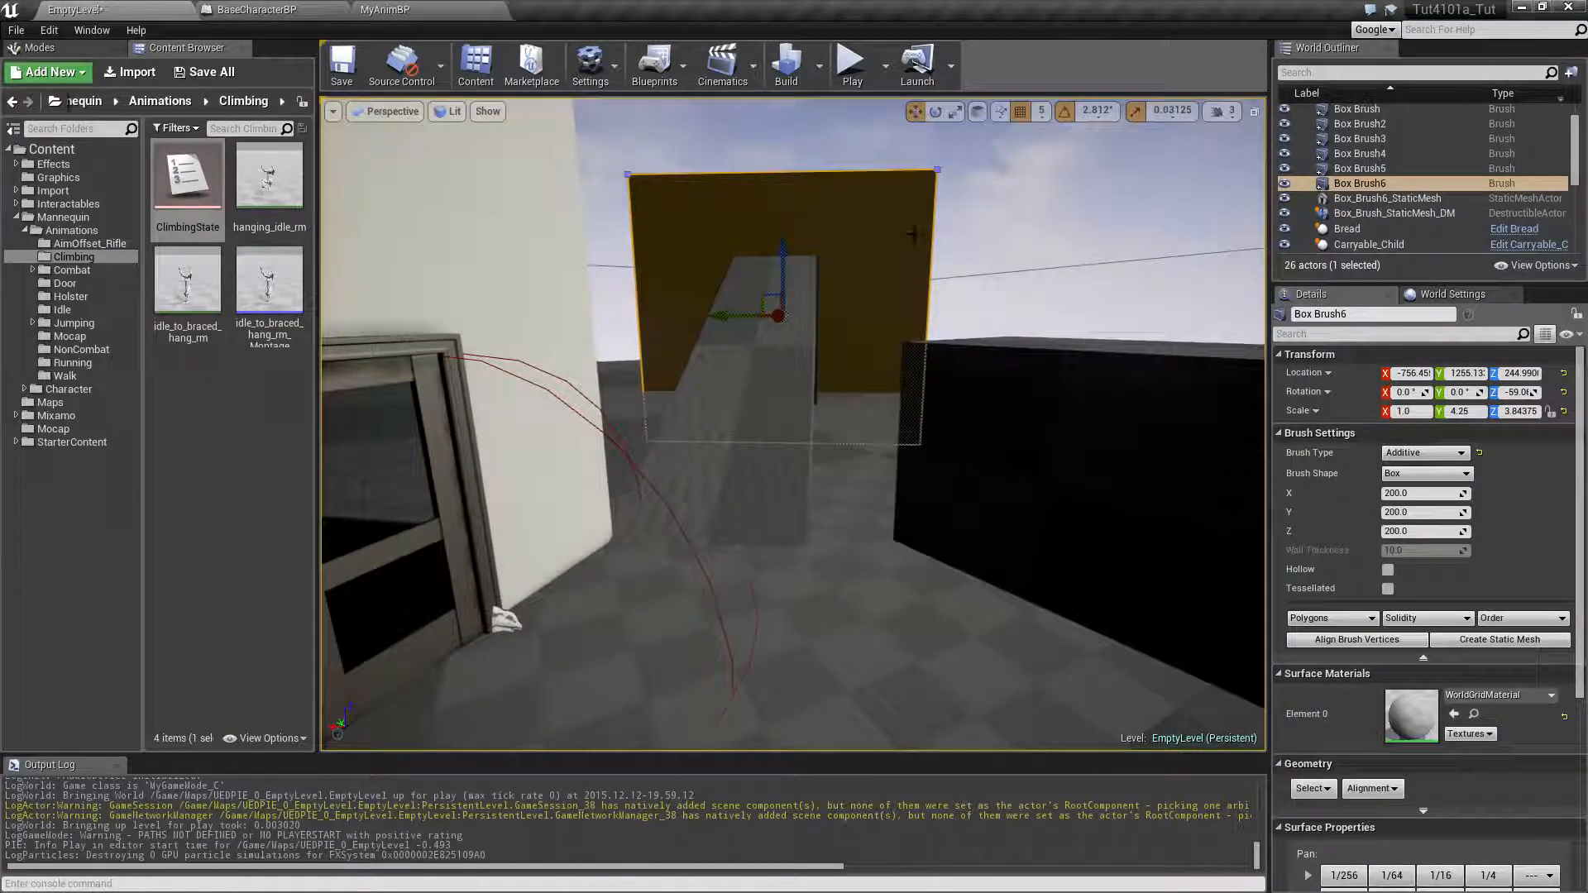
Play-test the level by jumping to hang from the small box's ledge and moving sideways around its corner, and end the session
{"action": "left_click", "coordinate": [852, 64]}
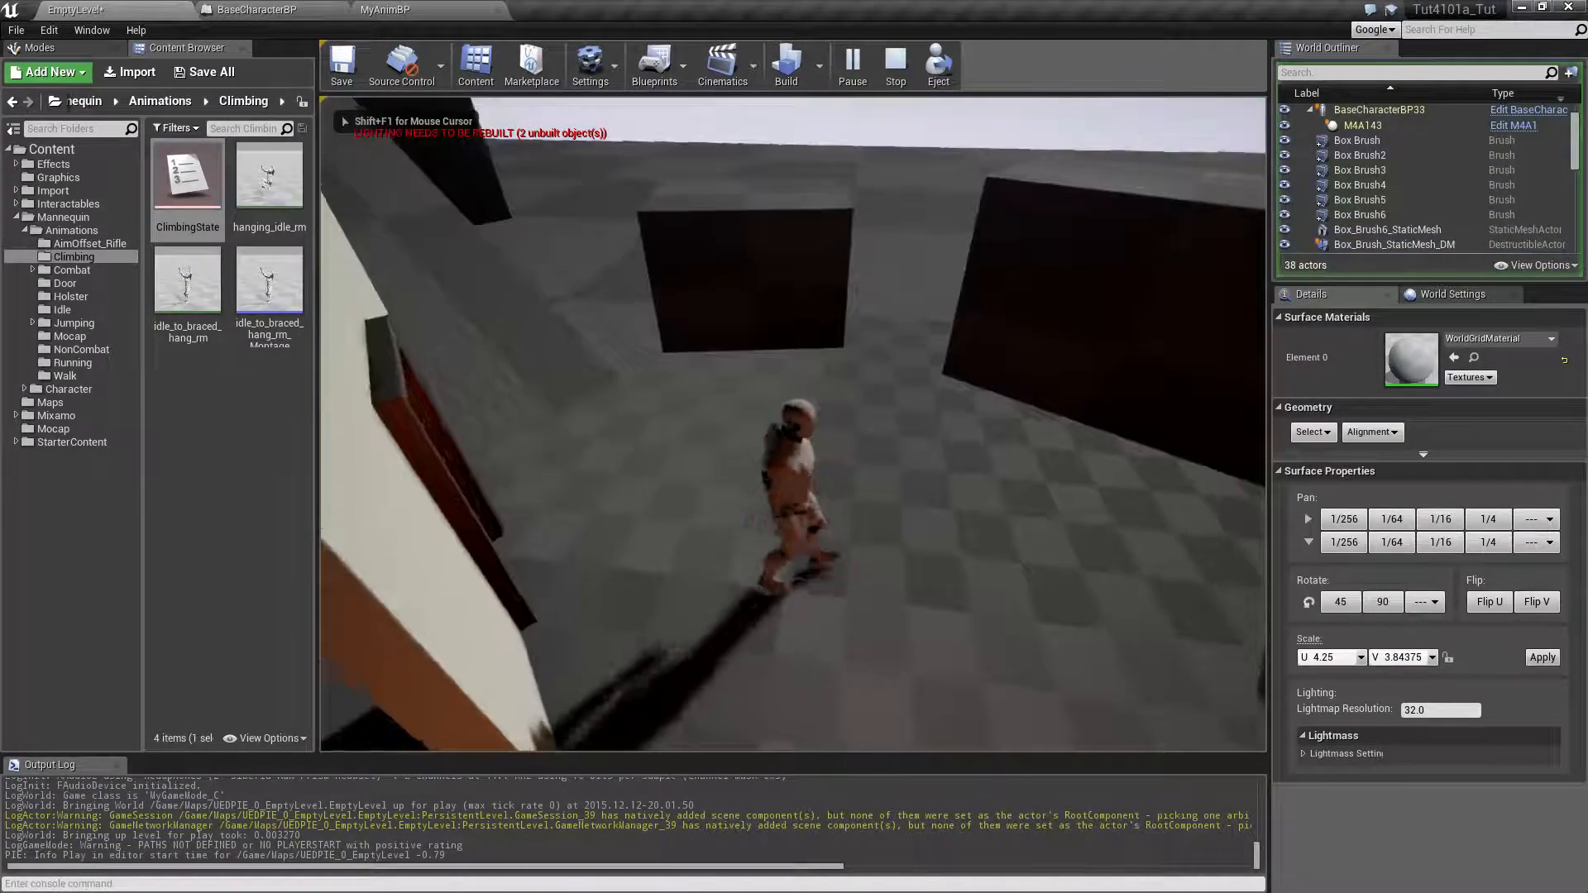
{"action": "key", "text": "w"}
{"action": "key", "text": "space"}
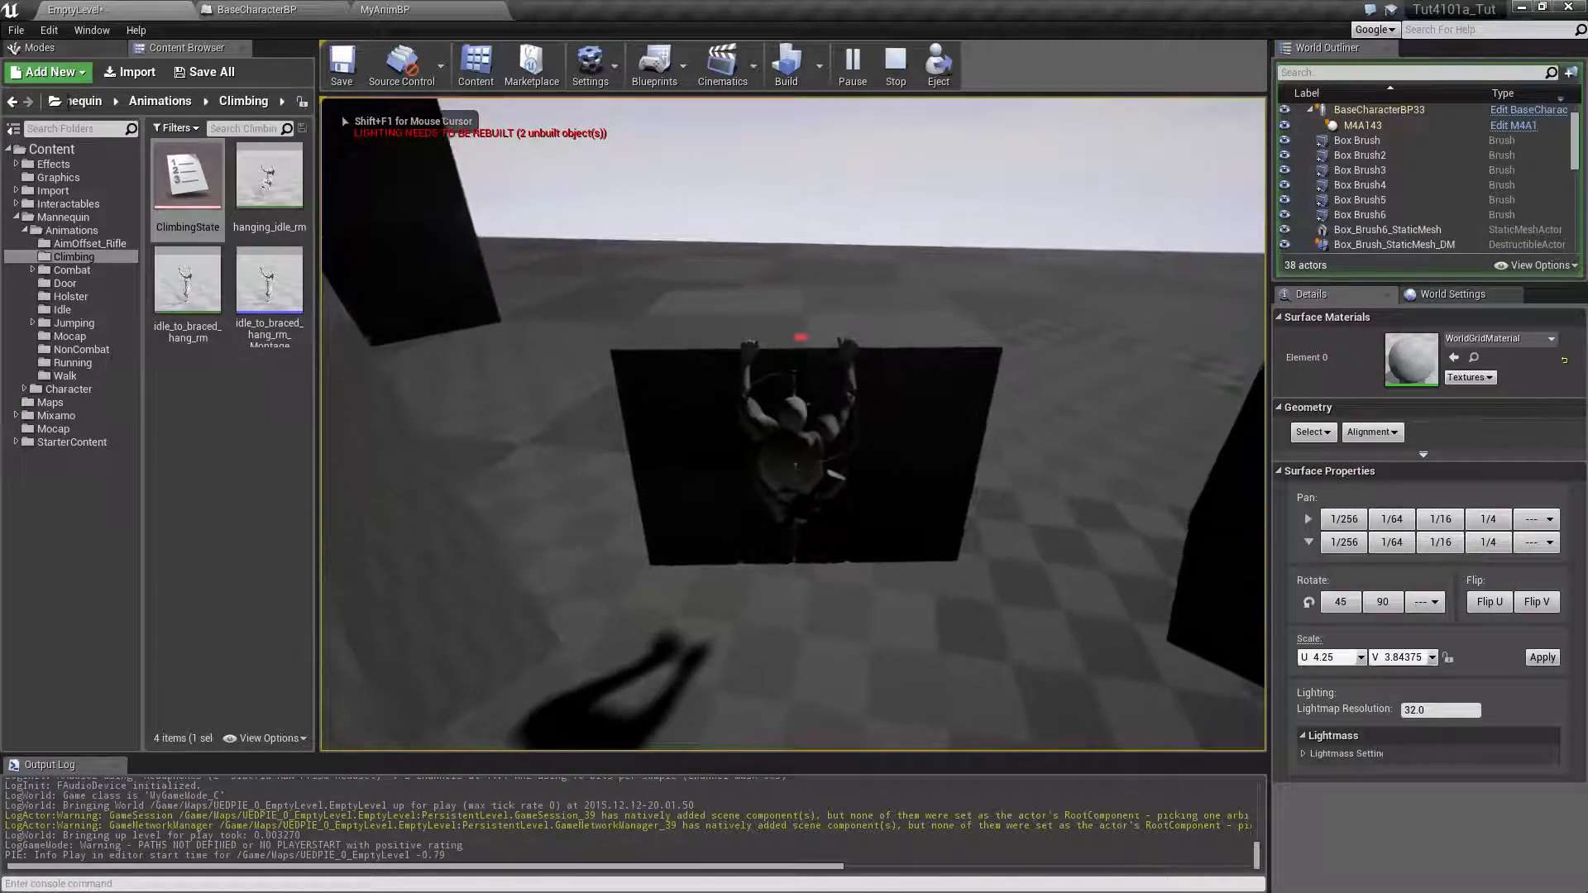
{"action": "key", "text": "a"}
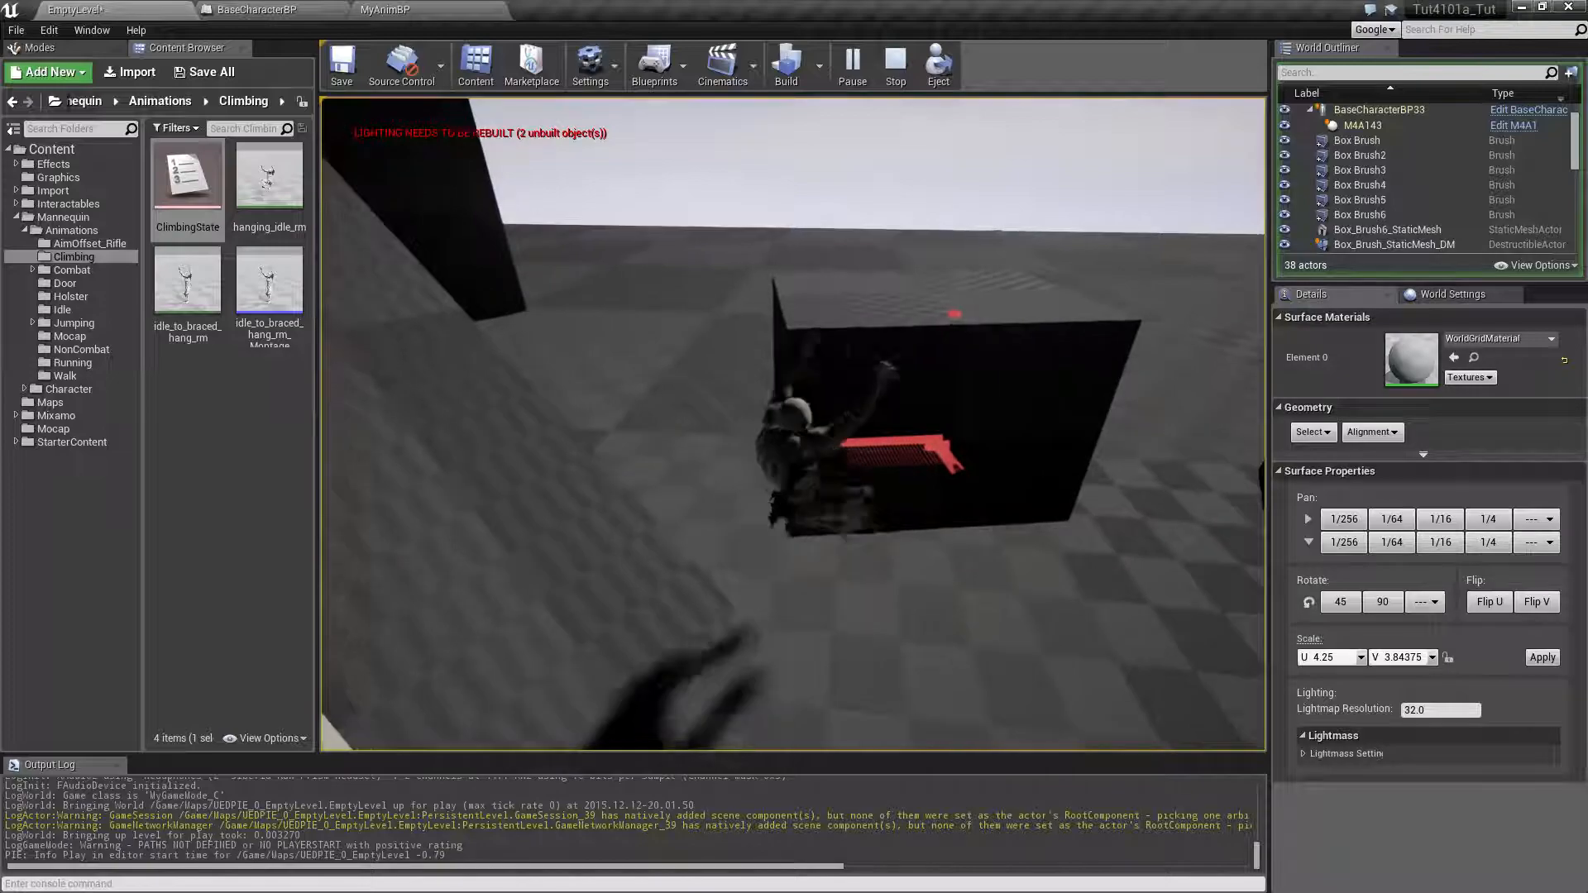
{"action": "key", "text": "a"}
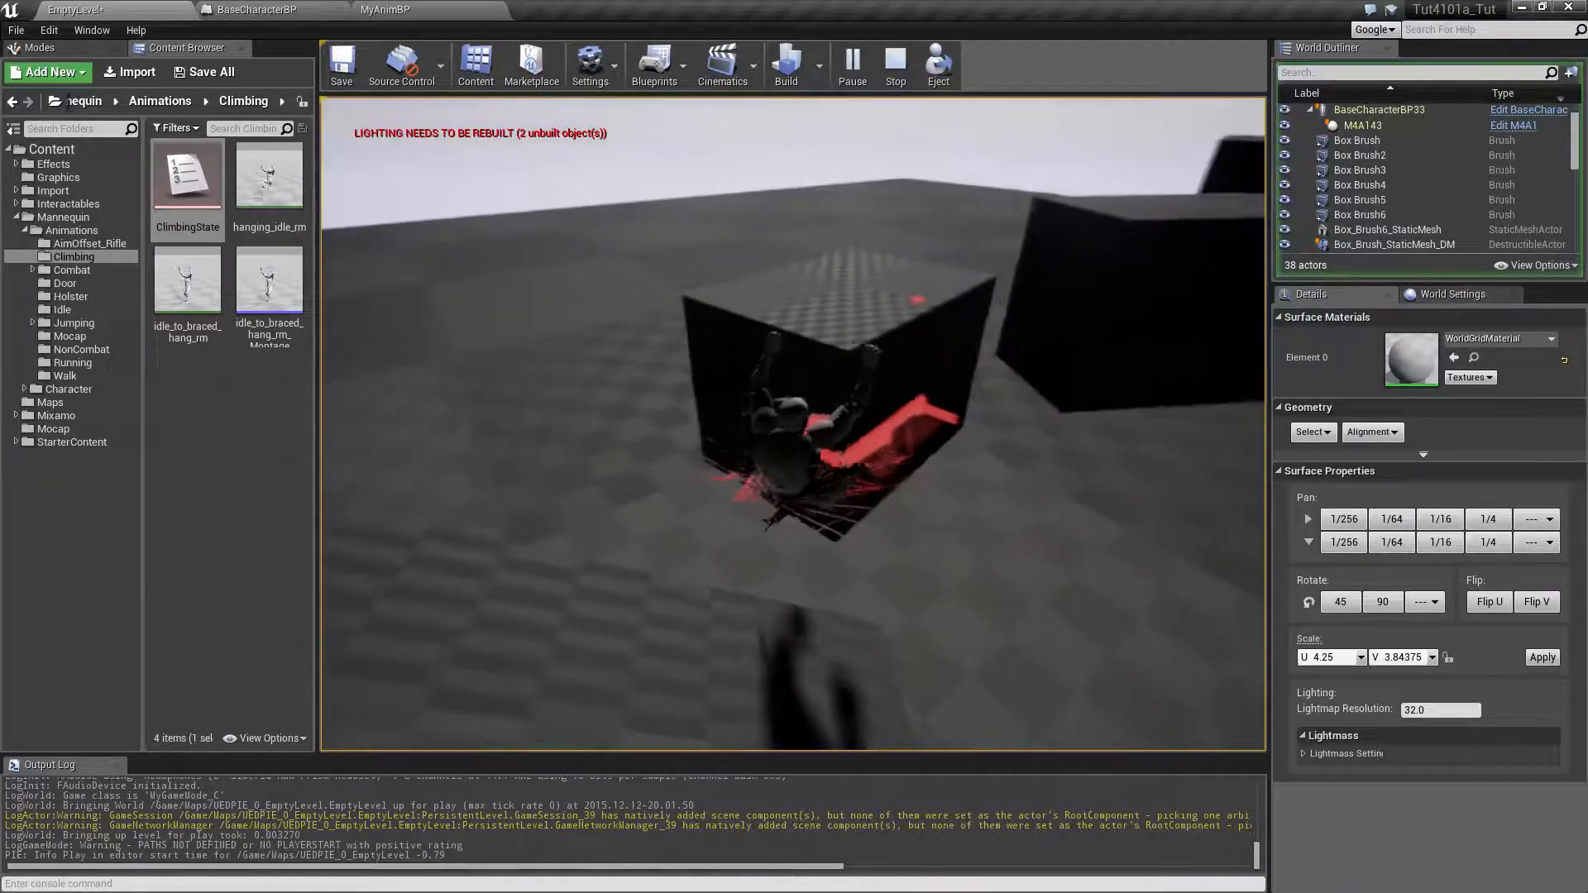
{"action": "key", "text": "a"}
{"action": "key", "text": "Escape"}
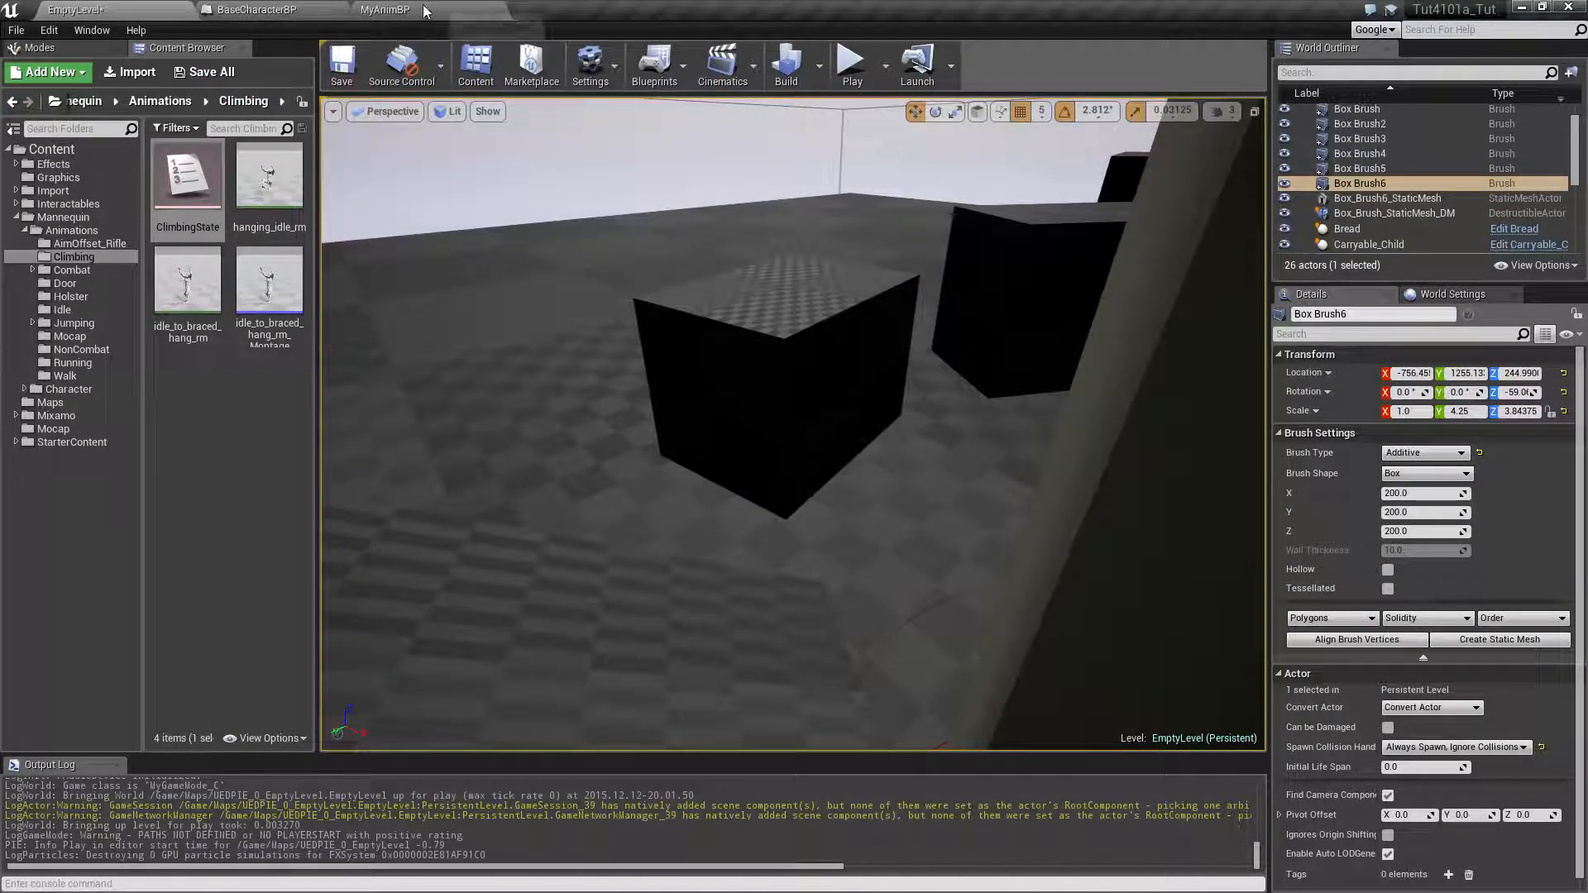
Review the Idle/Run to BracedHangIdle transition rule in the Locomotion state machine of MyAnimBP
{"action": "left_click", "coordinate": [389, 10]}
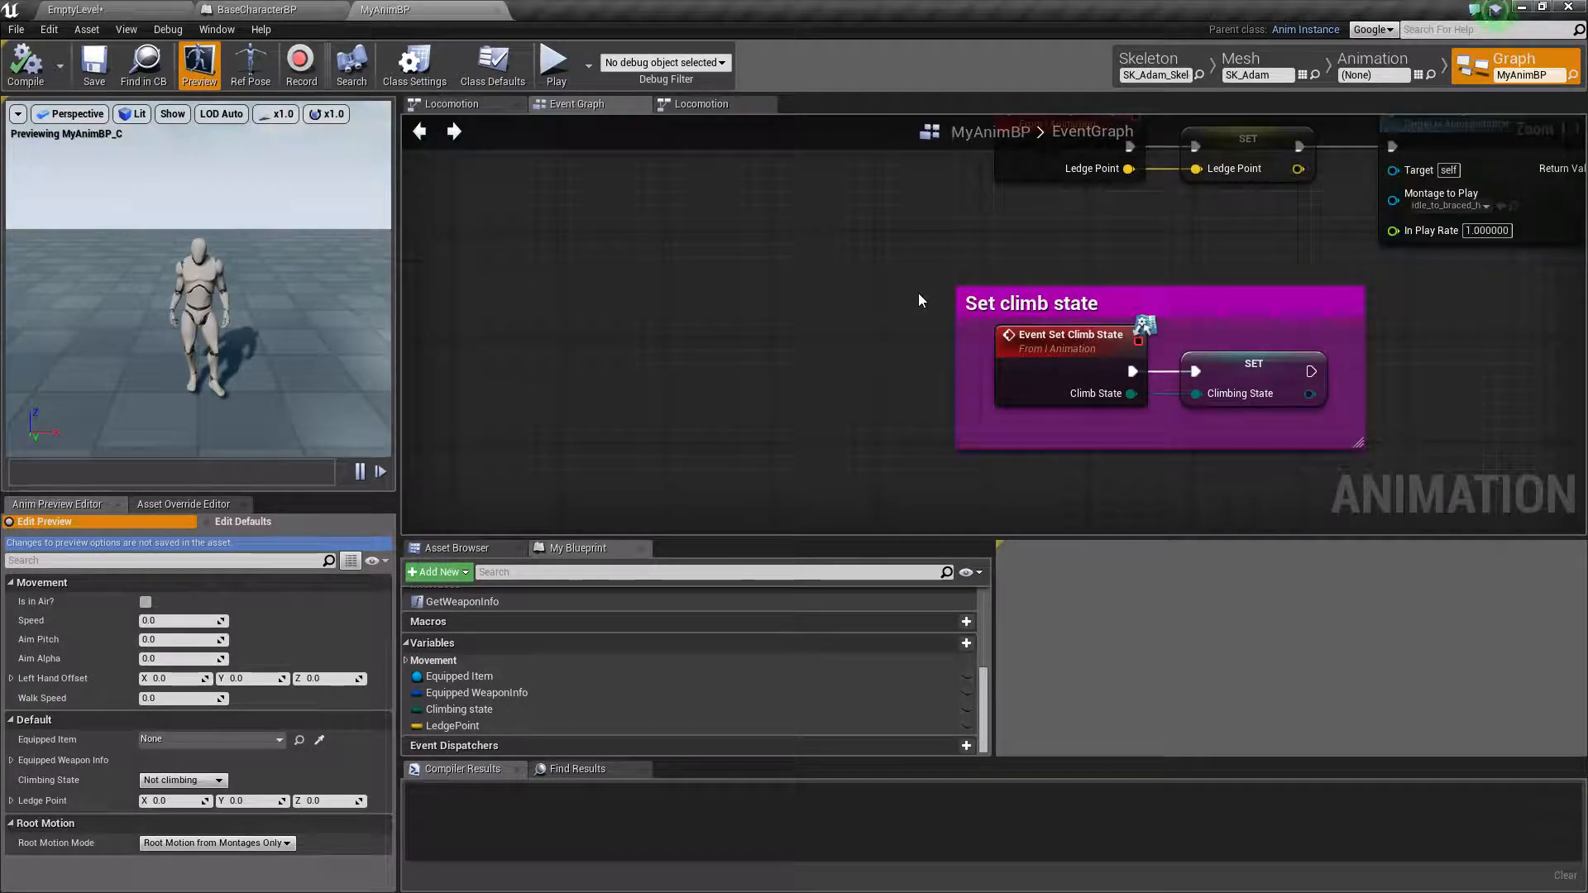
{"action": "left_click", "coordinate": [517, 105]}
{"action": "left_click", "coordinate": [572, 105]}
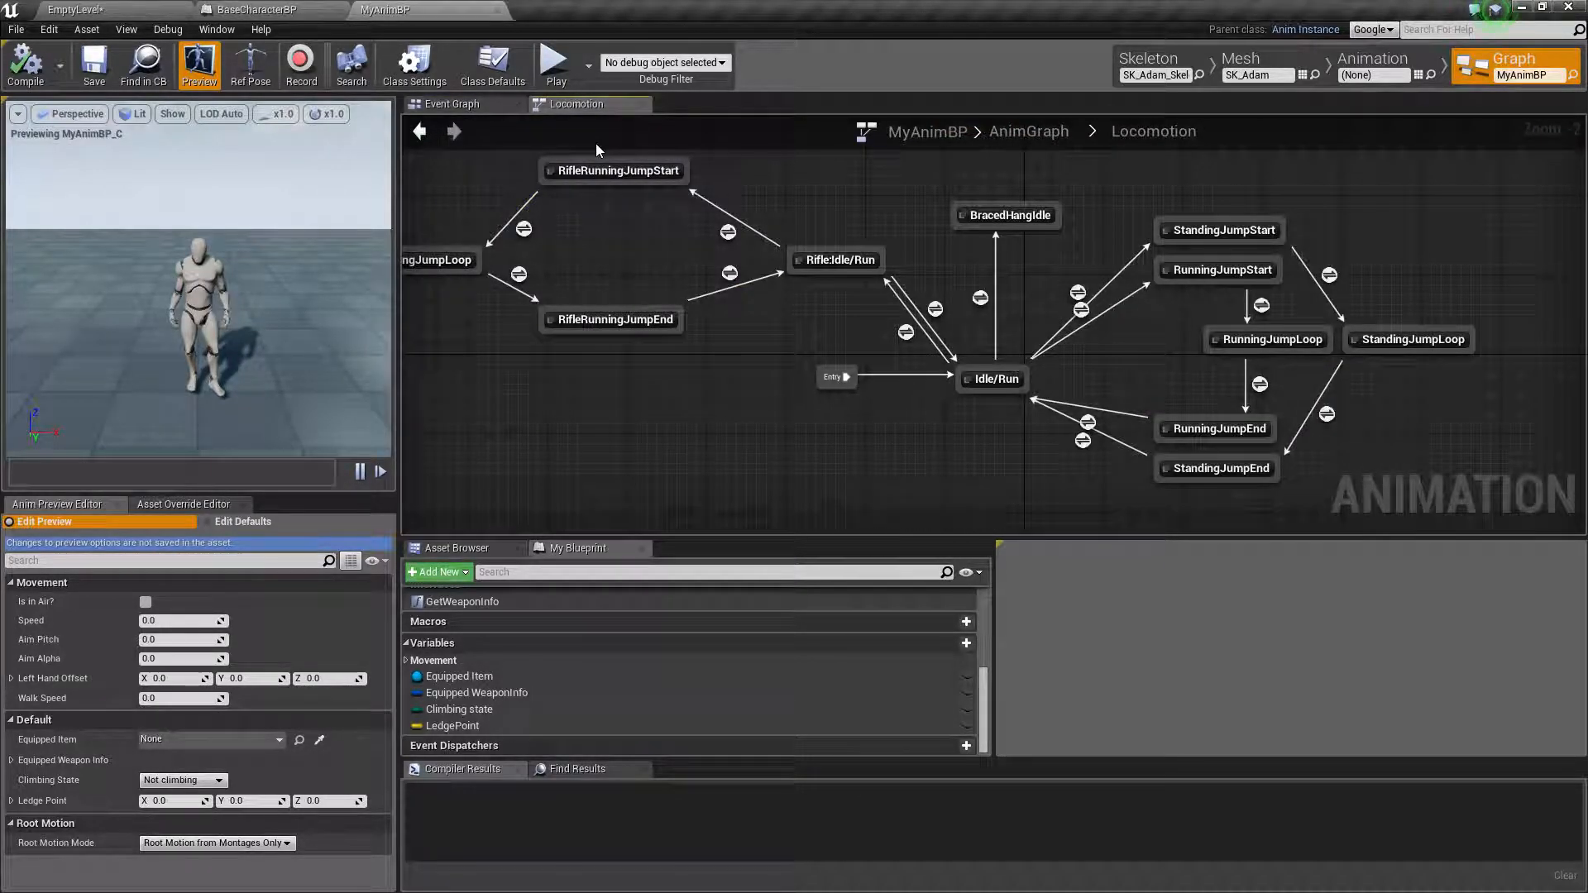
{"action": "right_click_drag", "start_coordinate": [830, 194], "coordinate": [770, 174]}
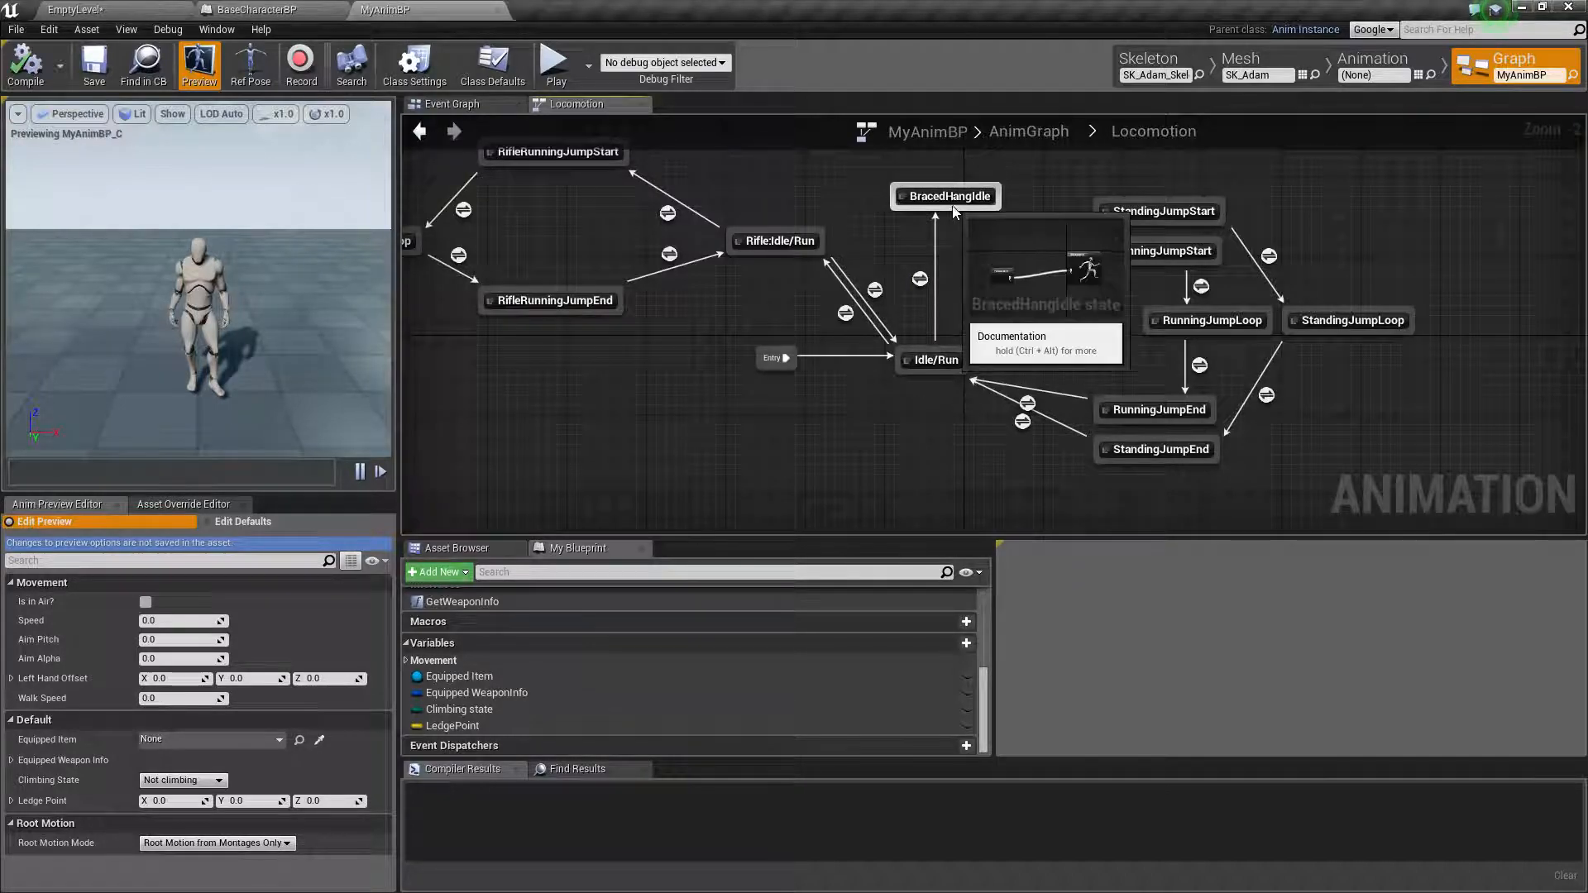
{"action": "double_click", "coordinate": [920, 280]}
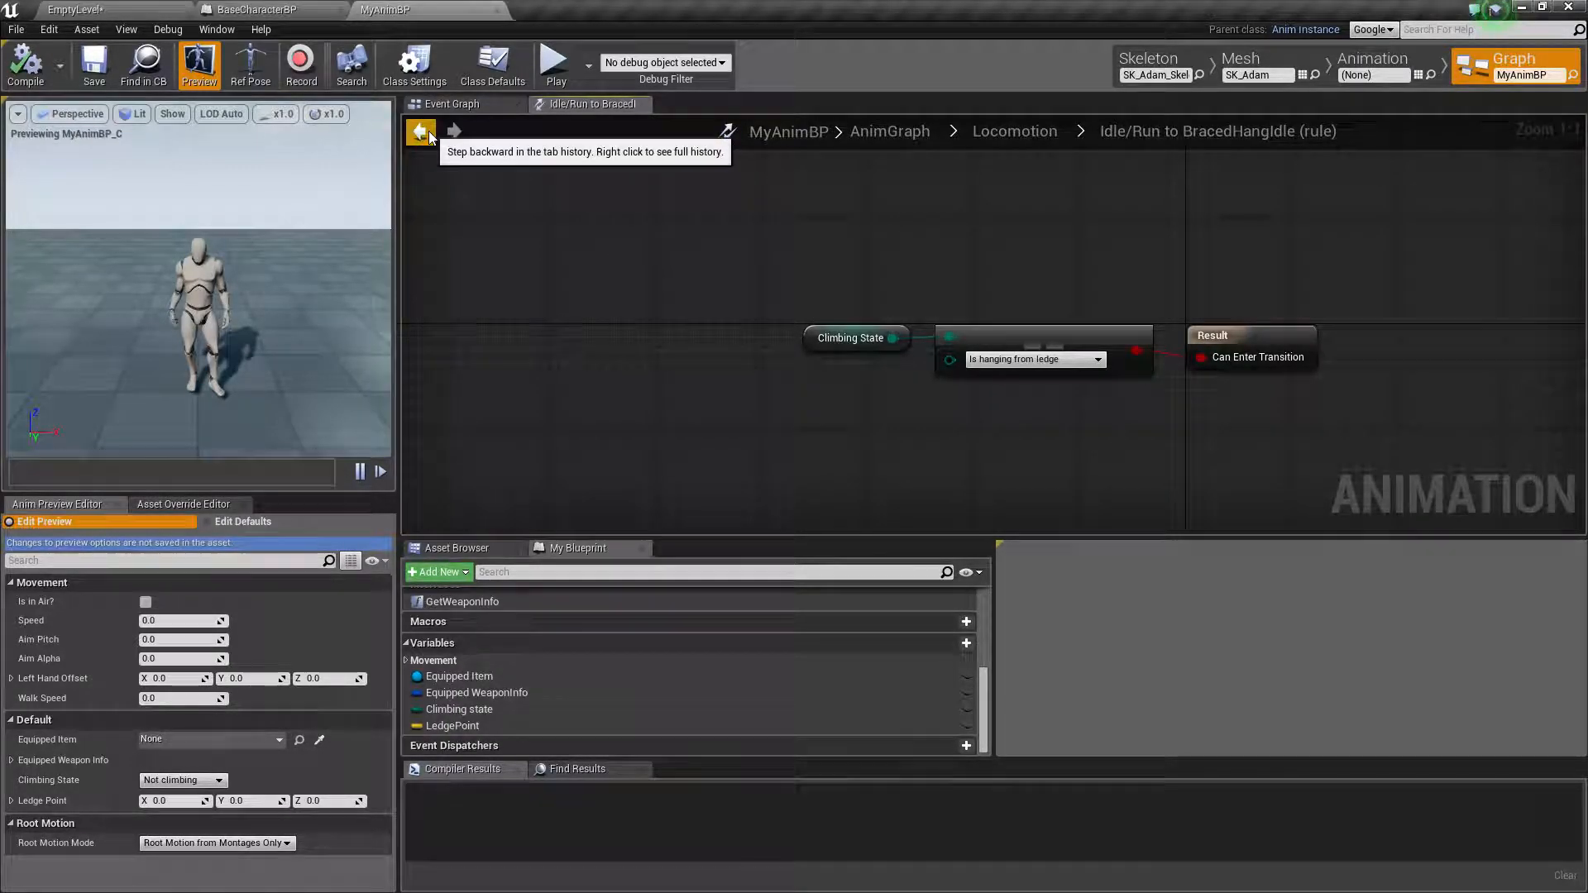
{"action": "left_click", "coordinate": [422, 130]}
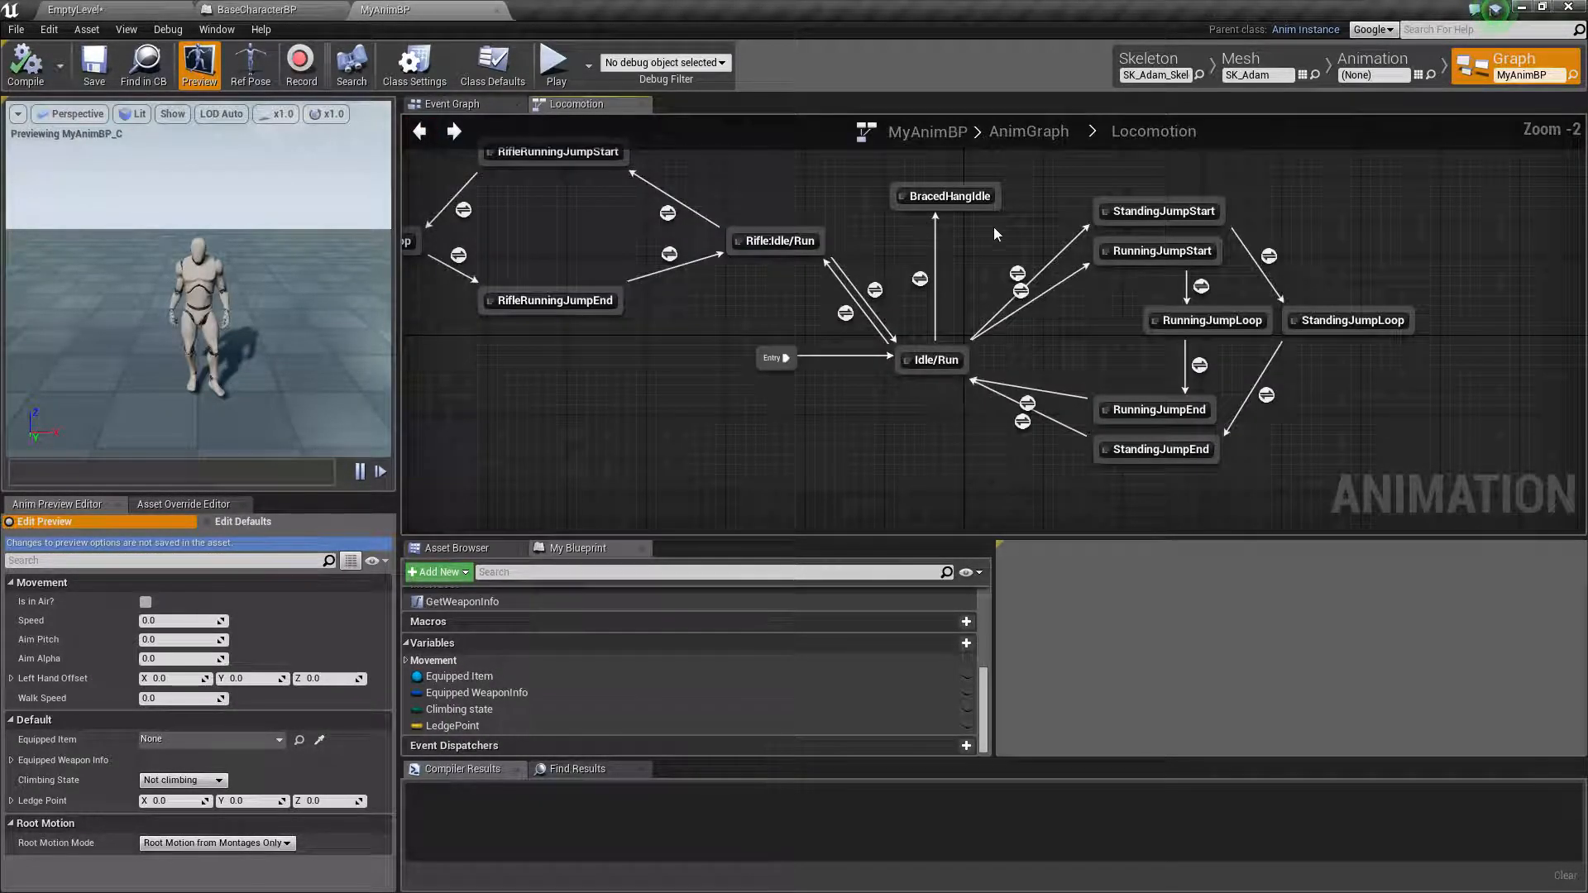
Add a transition from BracedHangIdle back to Idle/Run and place a Climbing State getter in its rule
{"action": "left_click_drag", "start_coordinate": [950, 205], "coordinate": [927, 360]}
{"action": "double_click", "coordinate": [956, 280]}
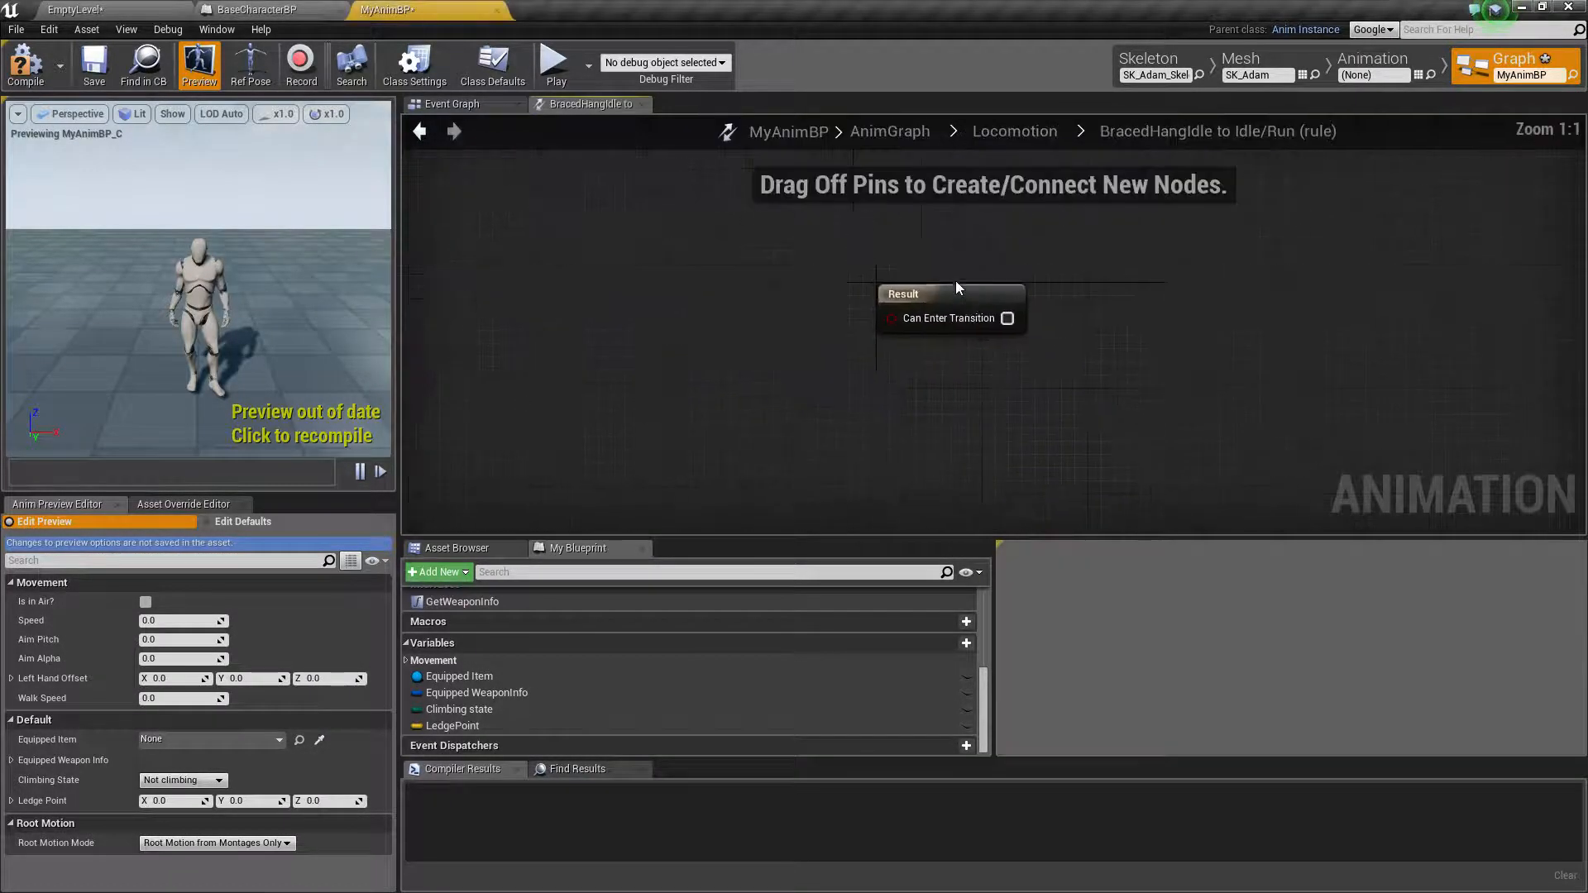
{"action": "left_click_drag", "start_coordinate": [461, 713], "coordinate": [607, 301]}
{"action": "left_click", "coordinate": [625, 307]}
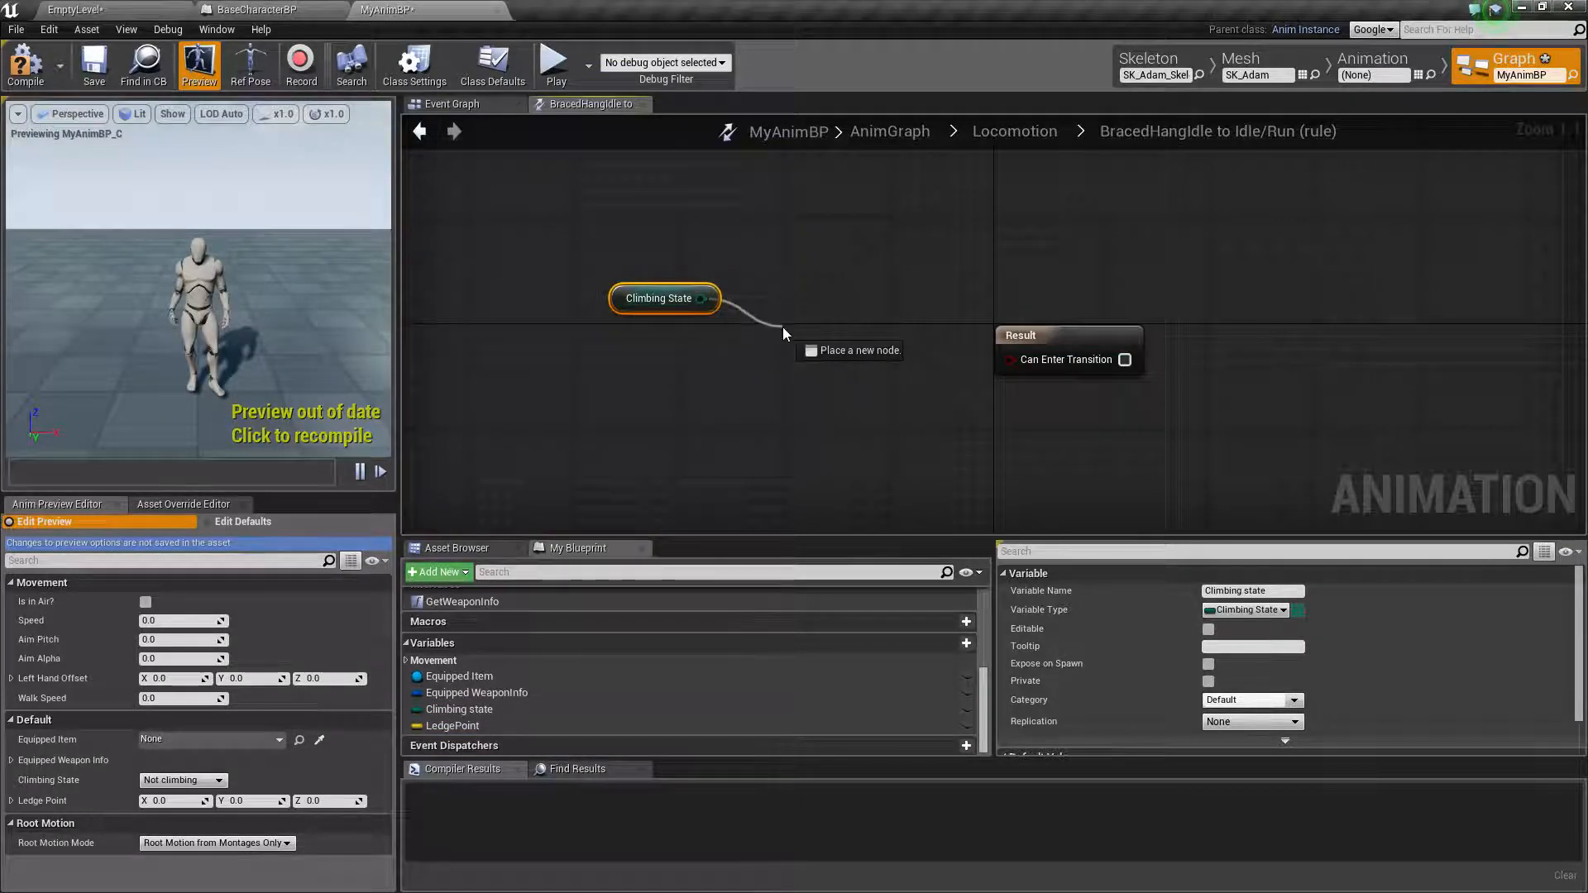
Make the rule allow the transition when Climbing State is NotEqual (Enum) to Is hanging from ledge, and return to the Locomotion graph
{"action": "left_click_drag", "start_coordinate": [783, 328], "coordinate": [783, 328]}
{"action": "type", "text": "!="}
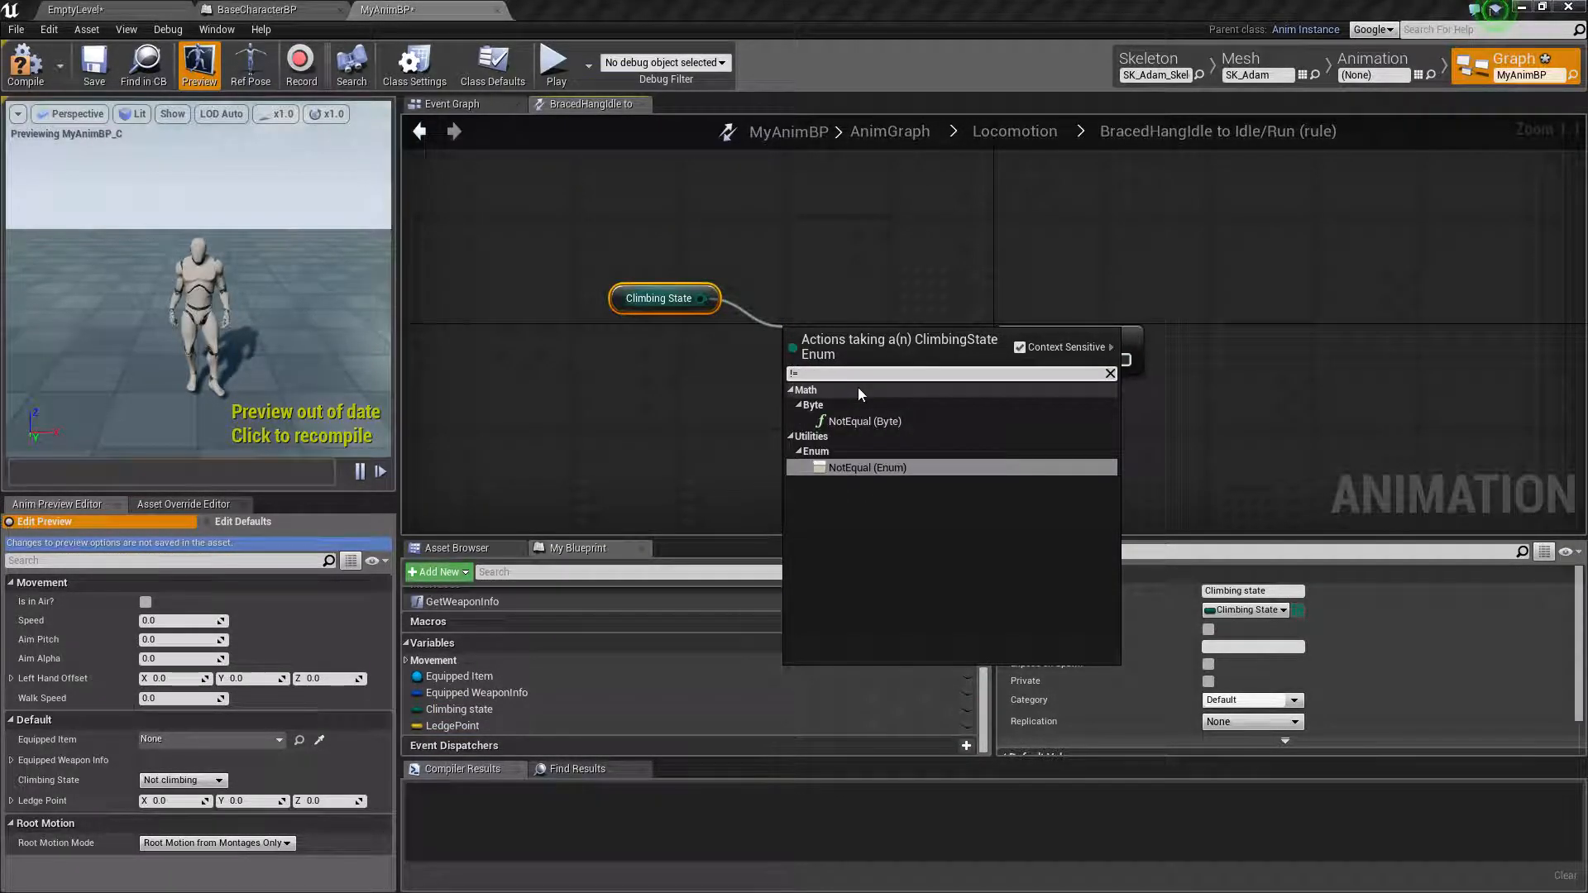
{"action": "key", "text": "Return"}
{"action": "left_click", "coordinate": [883, 360]}
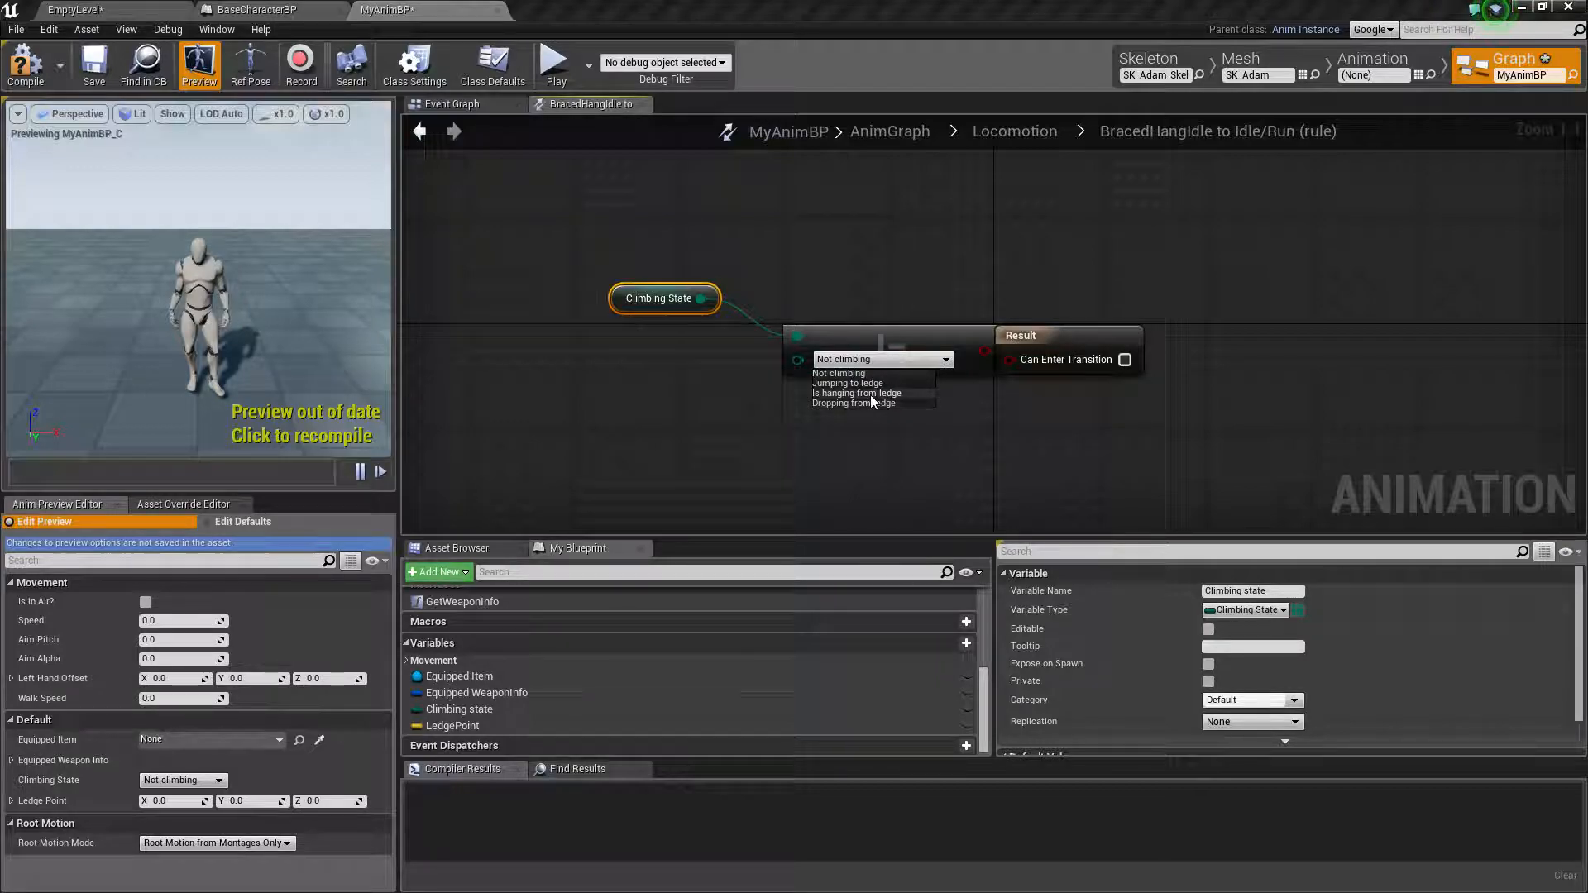
{"action": "left_click", "coordinate": [869, 395]}
{"action": "left_click_drag", "start_coordinate": [1021, 335], "coordinate": [1047, 373]}
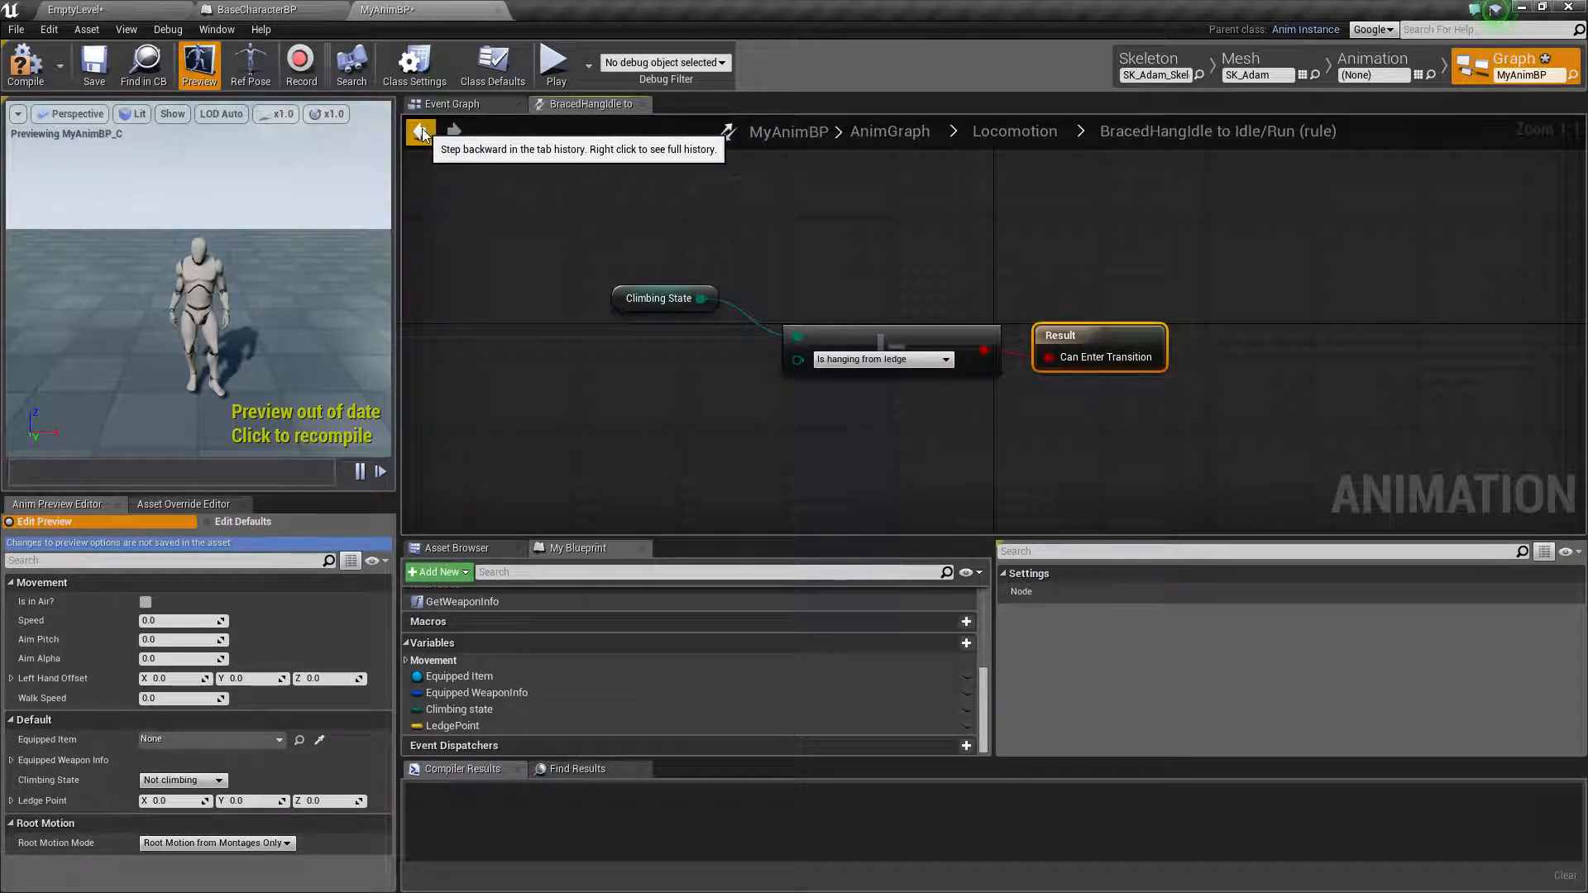
{"action": "left_click", "coordinate": [419, 132]}
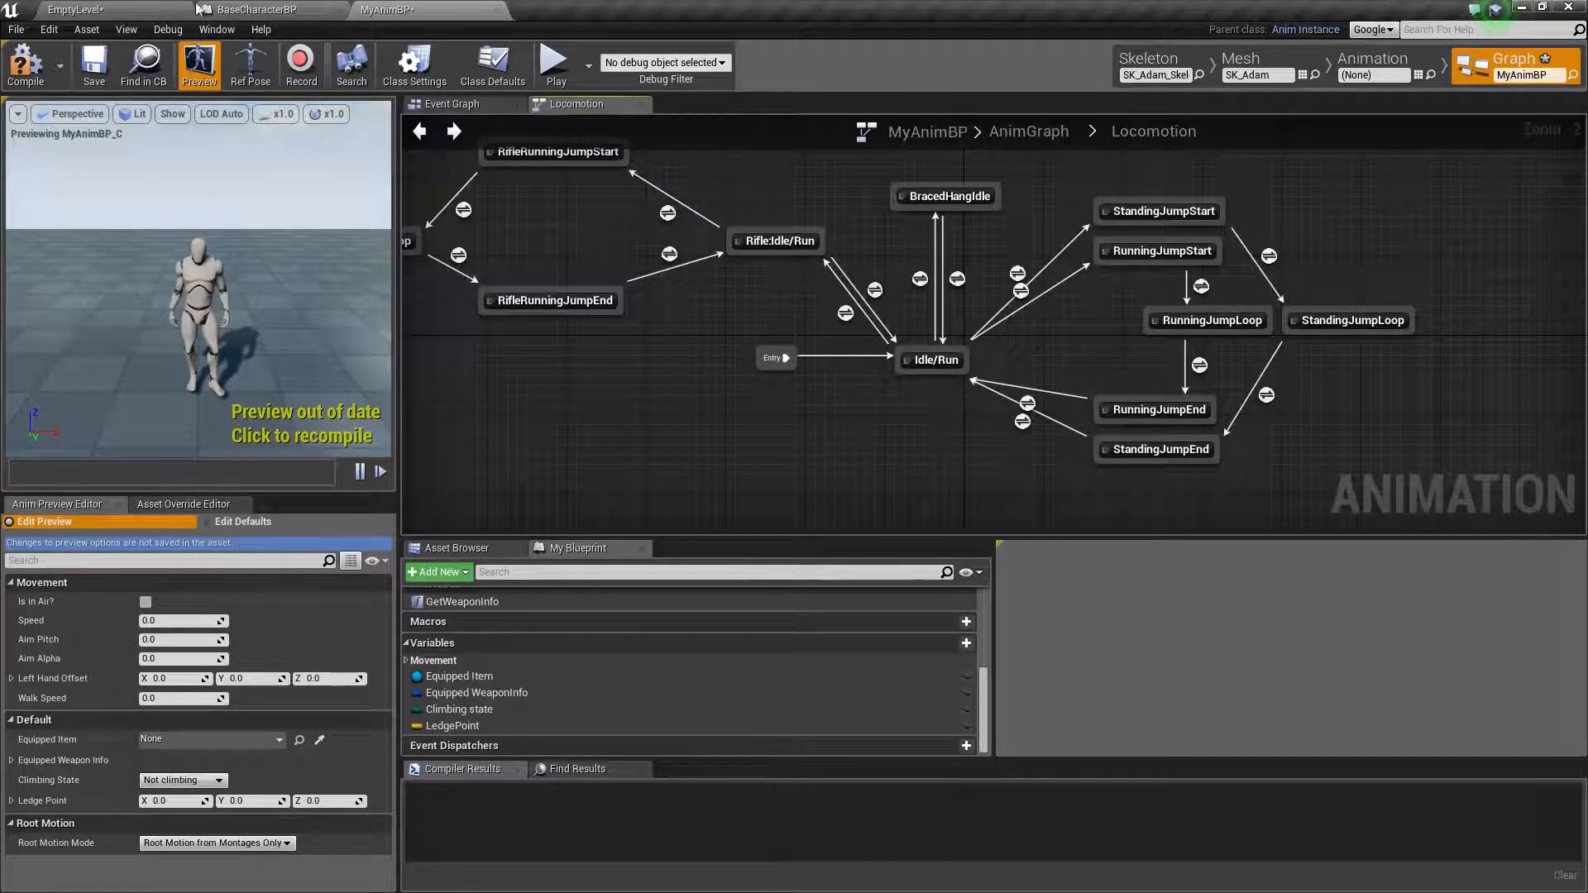
In BaseCharacterBP's Drop down from ledge function, set the Climb State of the Update Climbing State call to Not climbing
{"action": "left_click", "coordinate": [265, 16]}
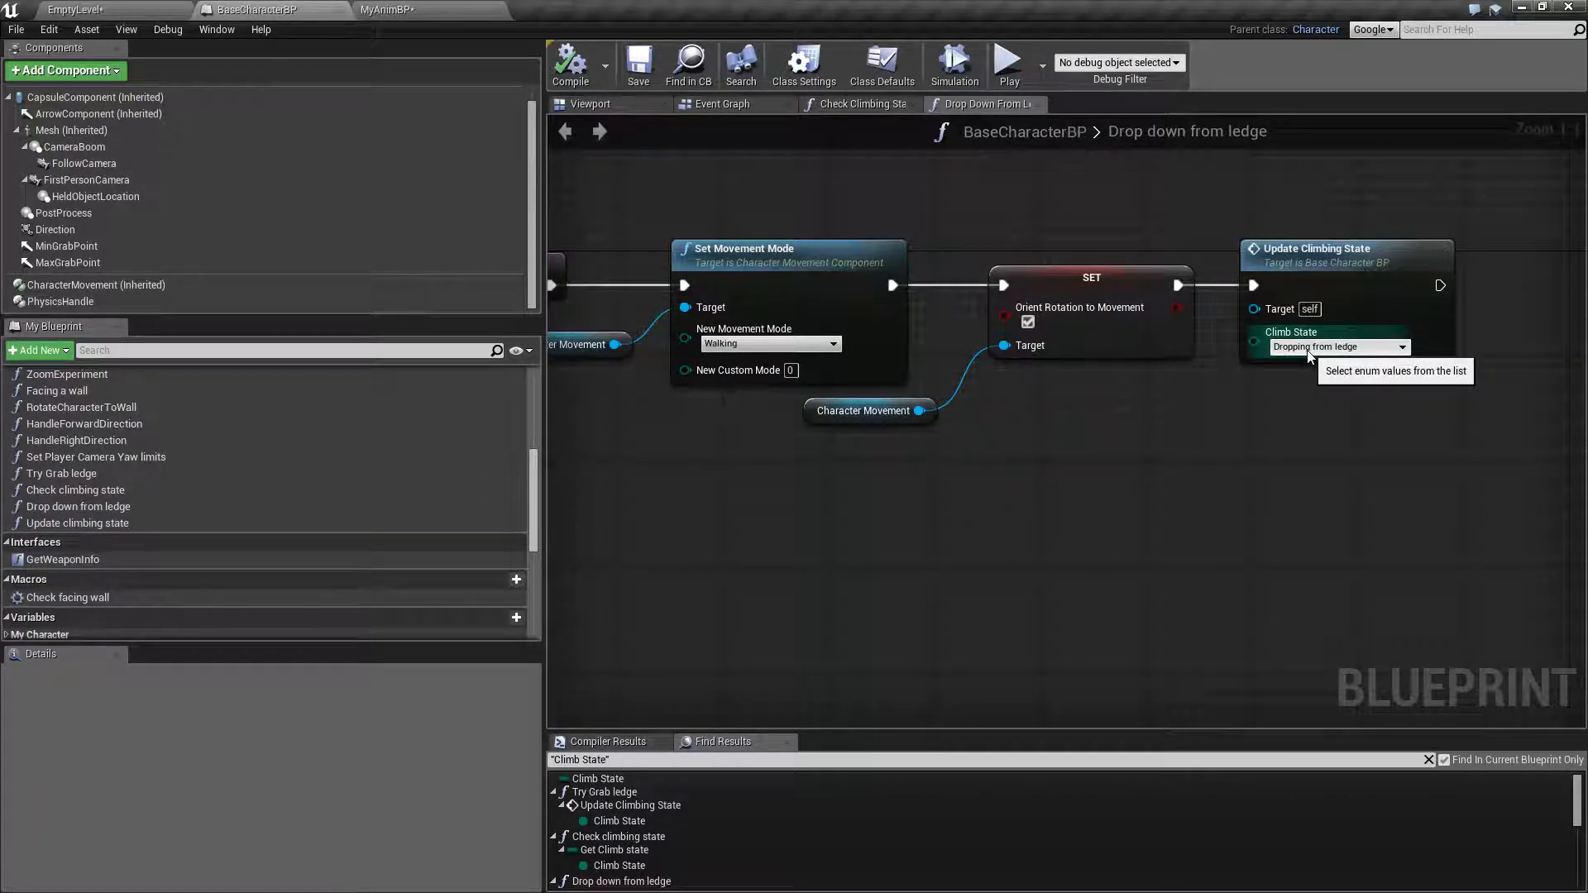
{"action": "left_click", "coordinate": [1401, 347]}
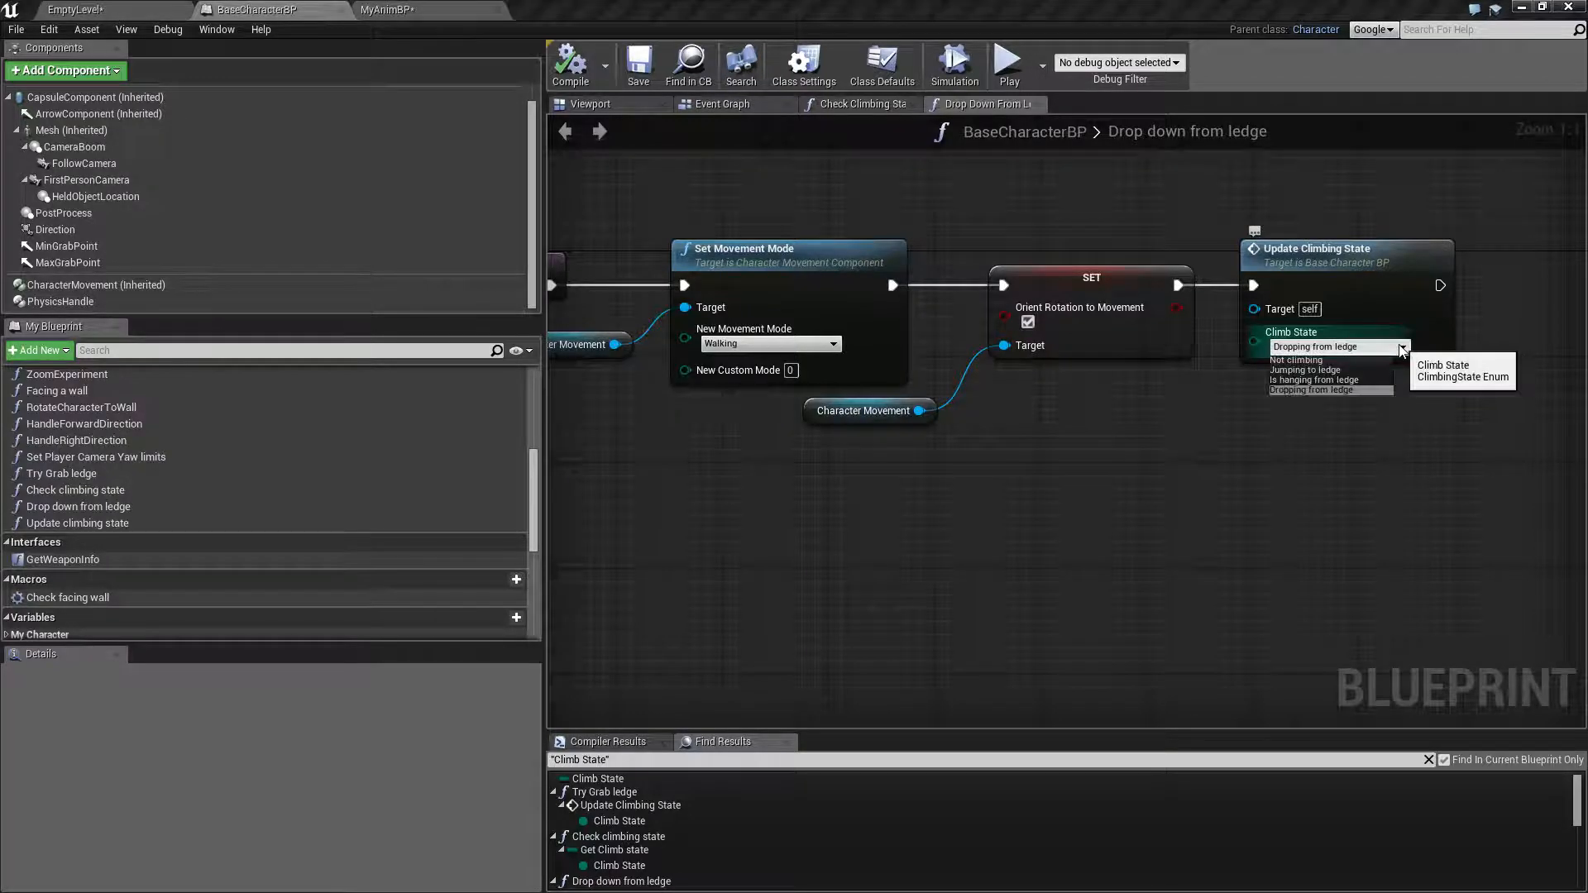
{"action": "left_click", "coordinate": [1320, 361]}
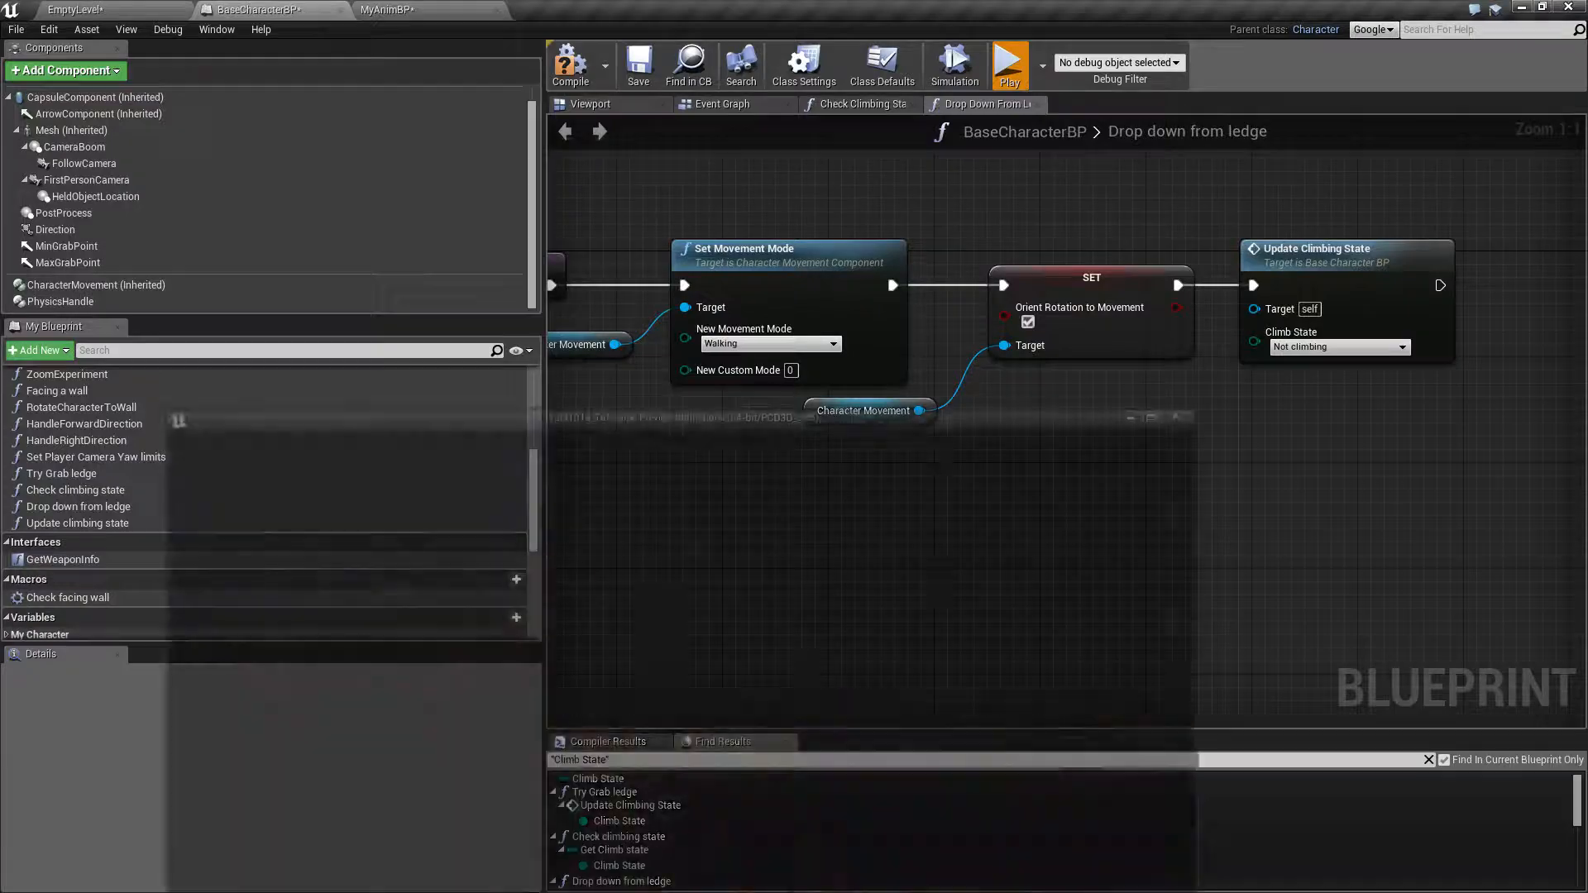
{"action": "key", "text": "Escape"}
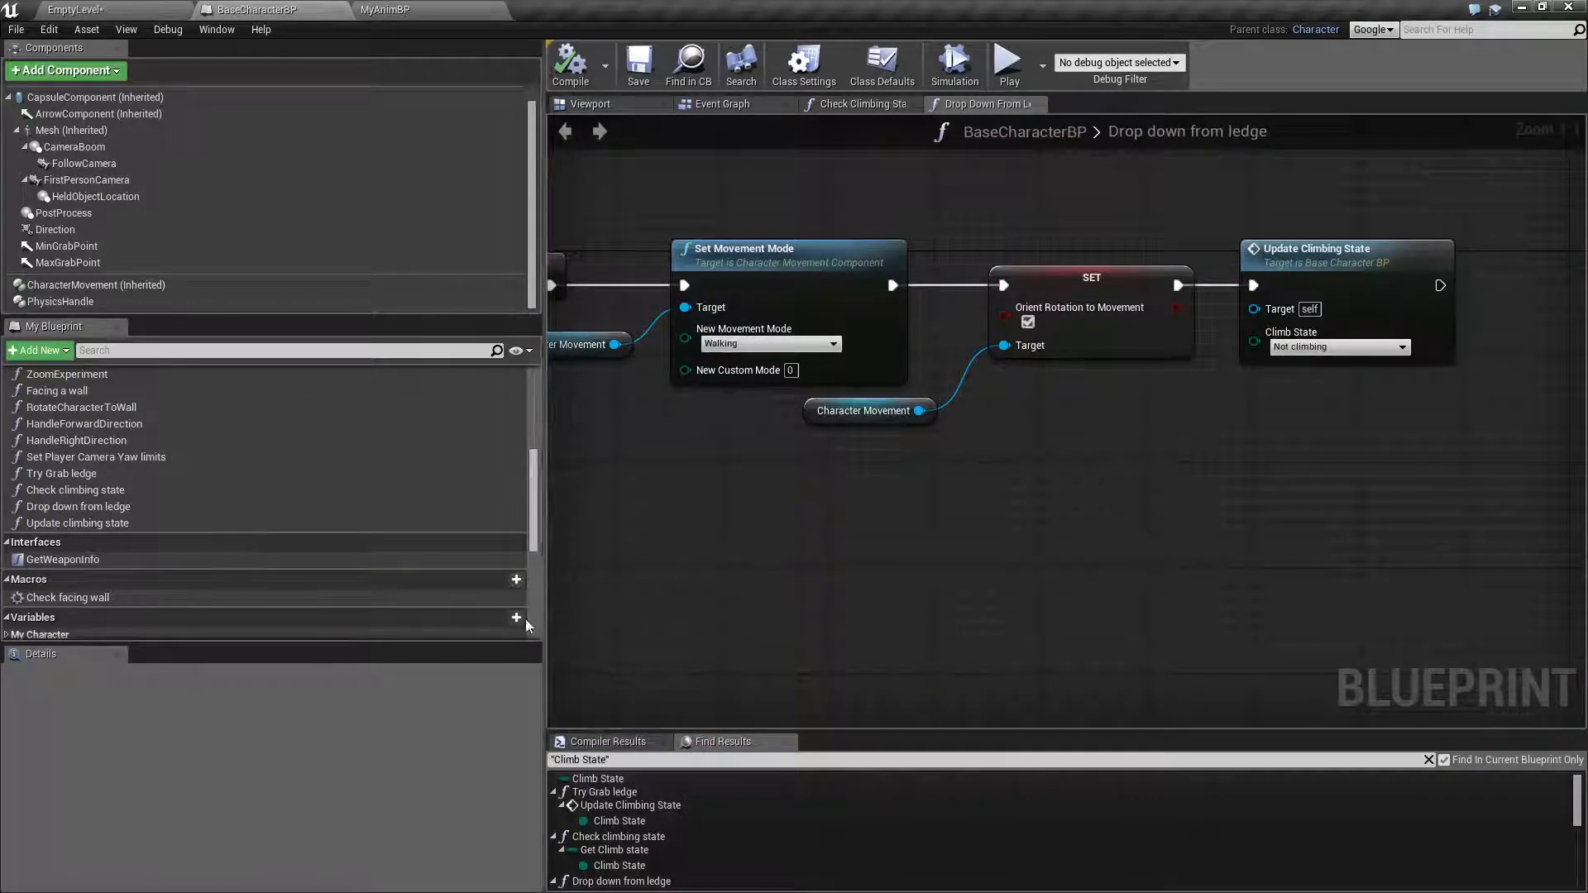
Play-test EmptyLevel by hanging from the box ledges, moving along them and dropping down, and end the session
{"action": "left_click", "coordinate": [120, 9]}
{"action": "left_click", "coordinate": [916, 64]}
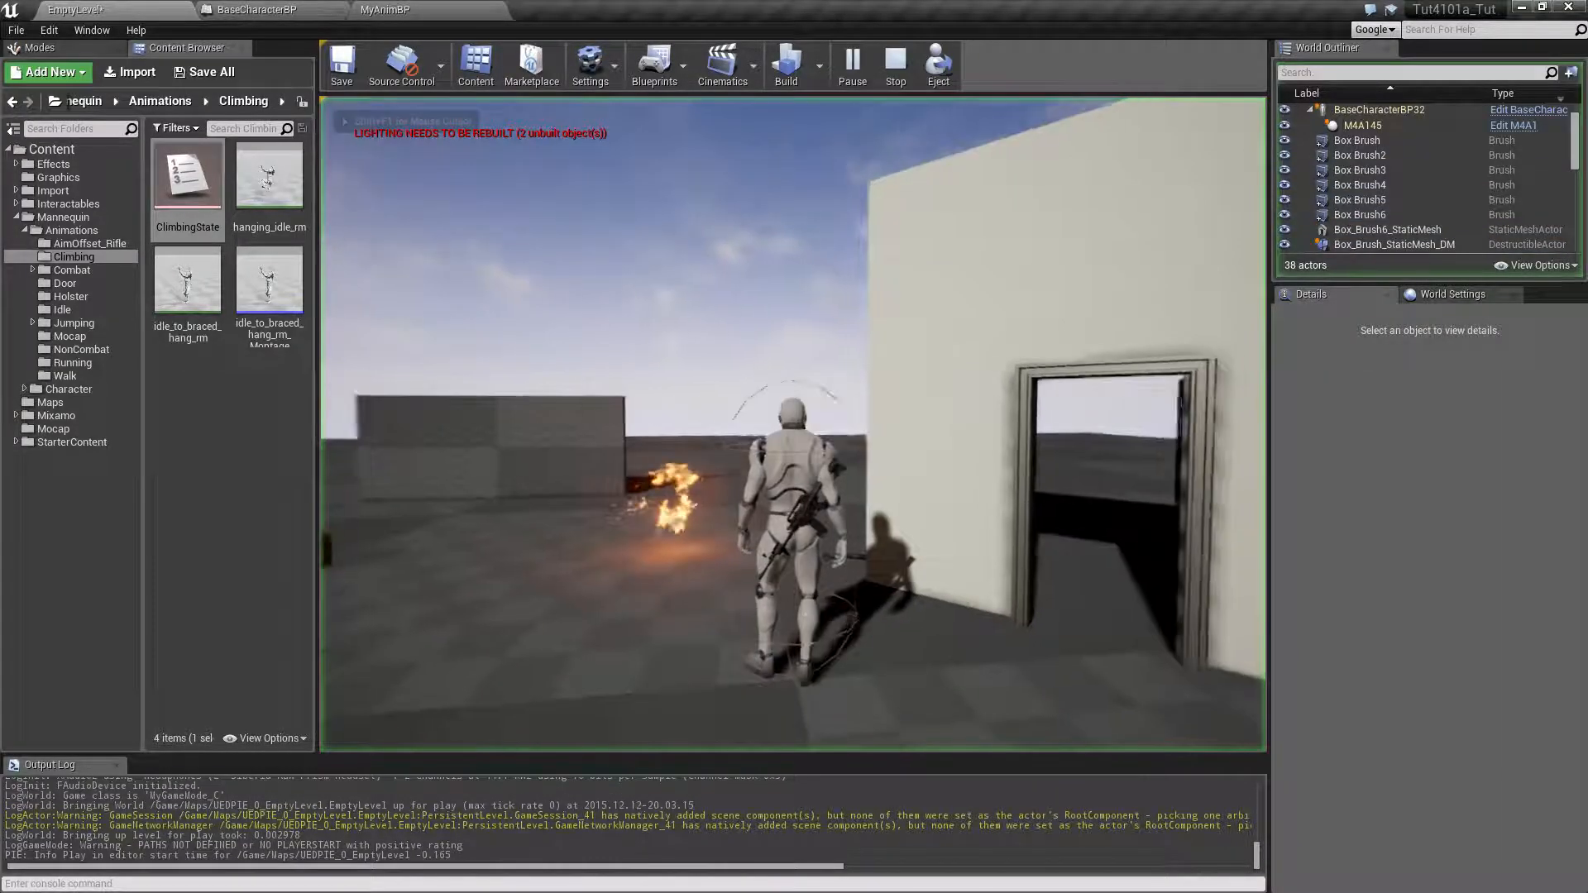
{"action": "key", "text": "w"}
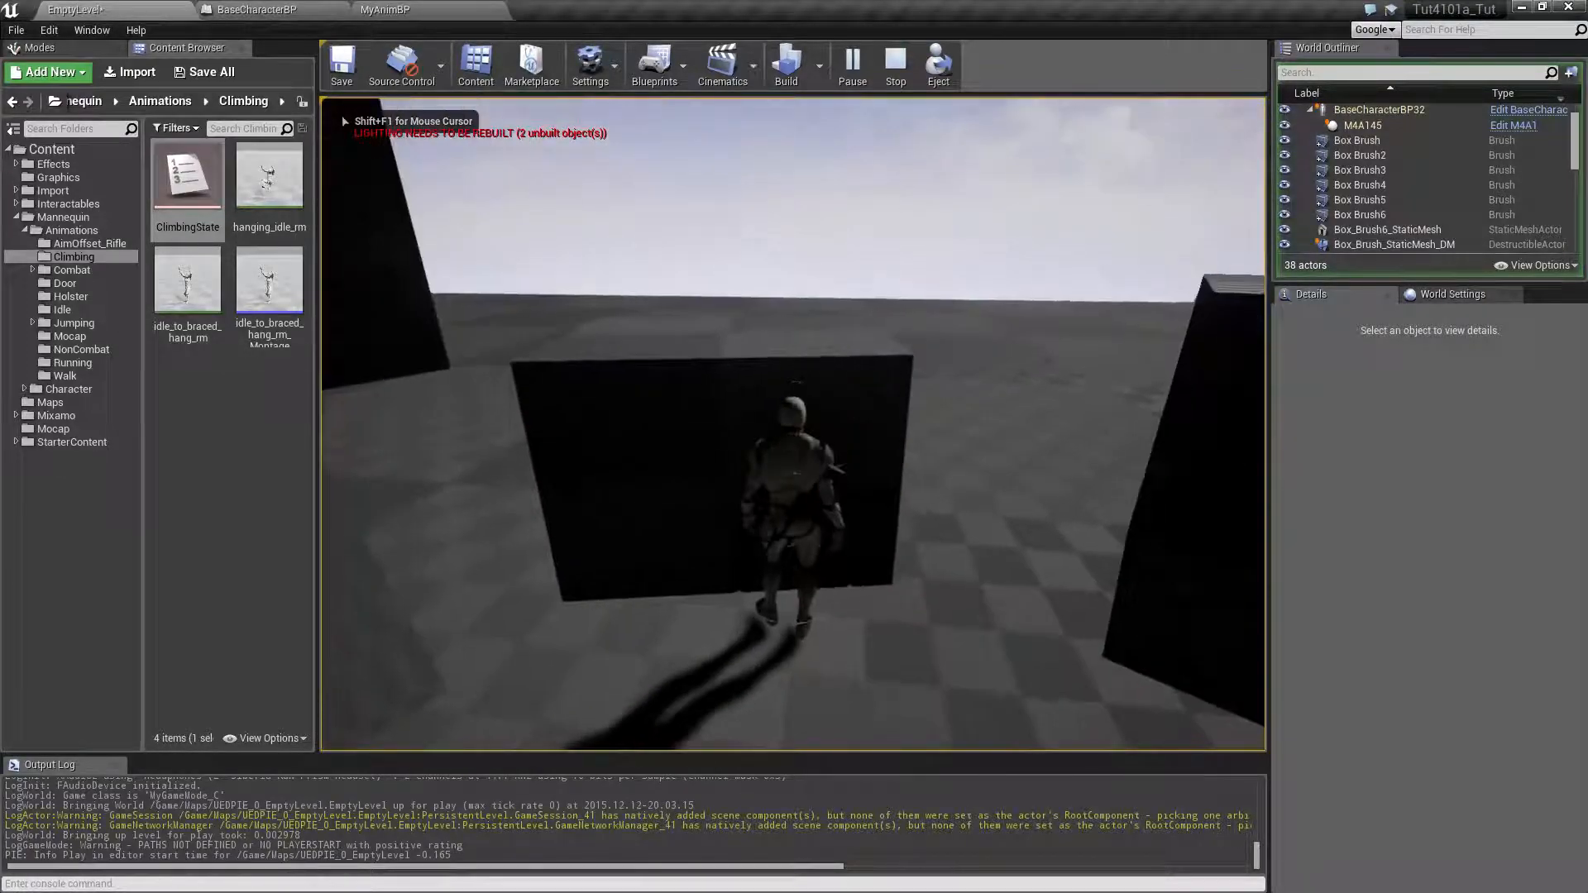
{"action": "key", "text": "d"}
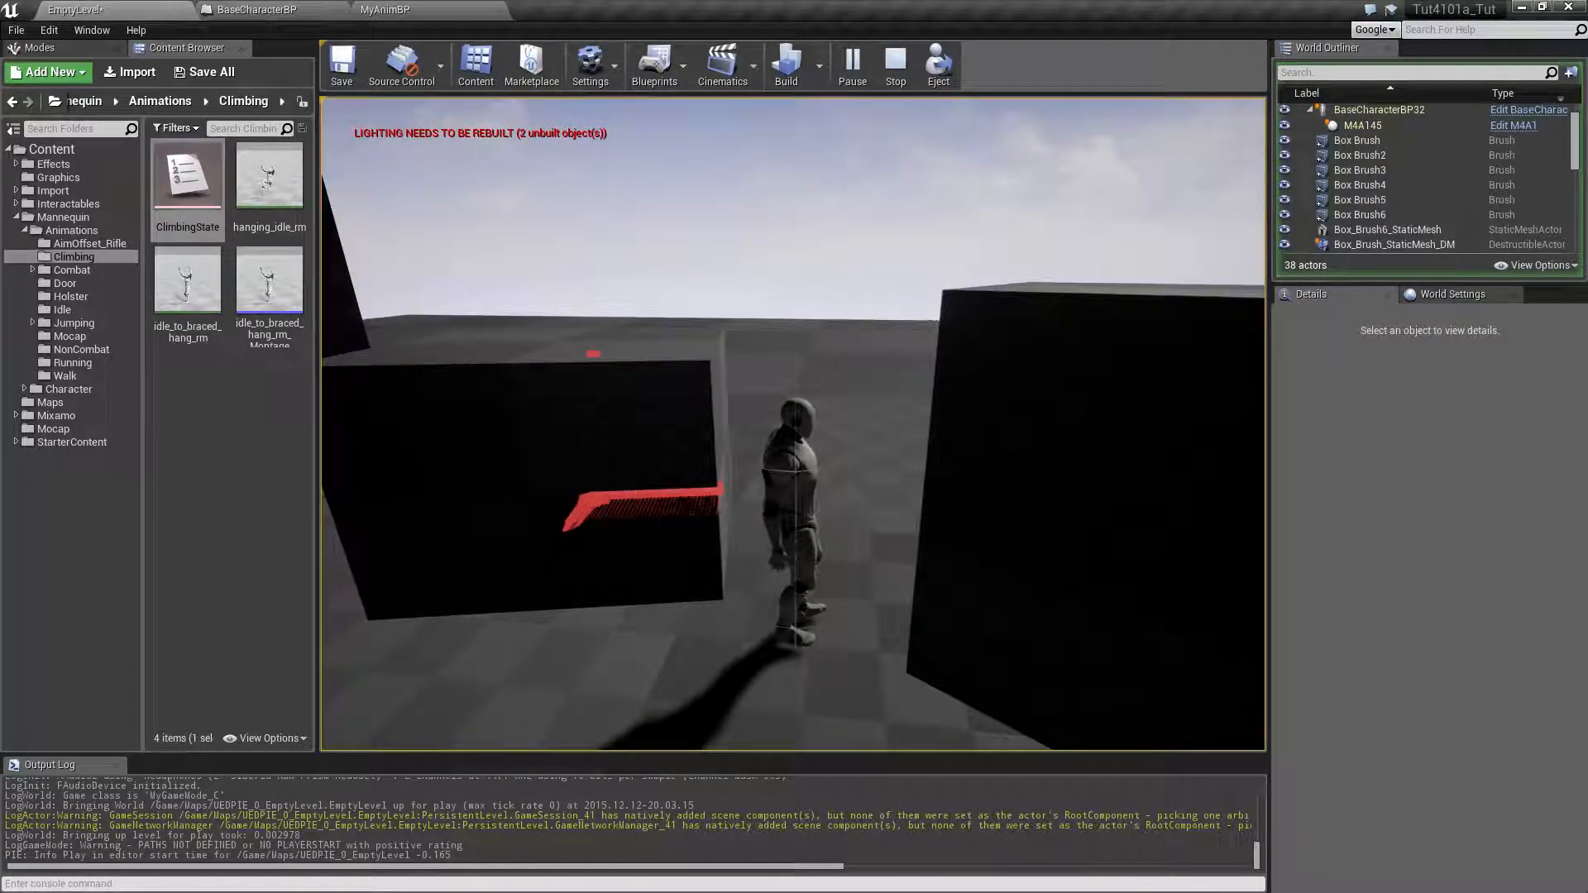
{"action": "key", "text": "w"}
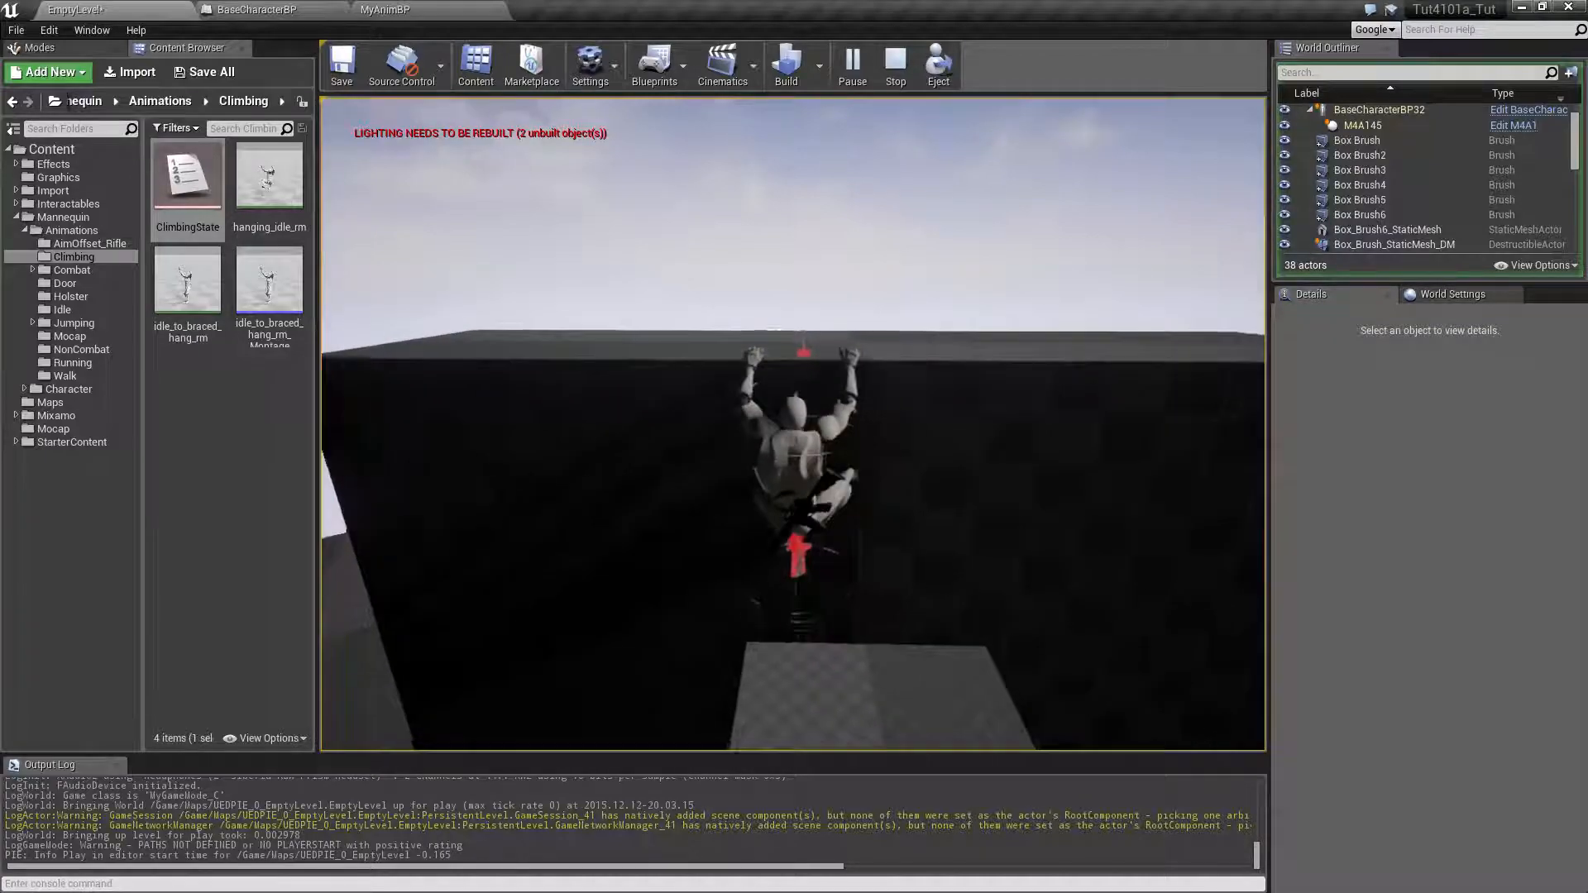
{"action": "key", "text": "a"}
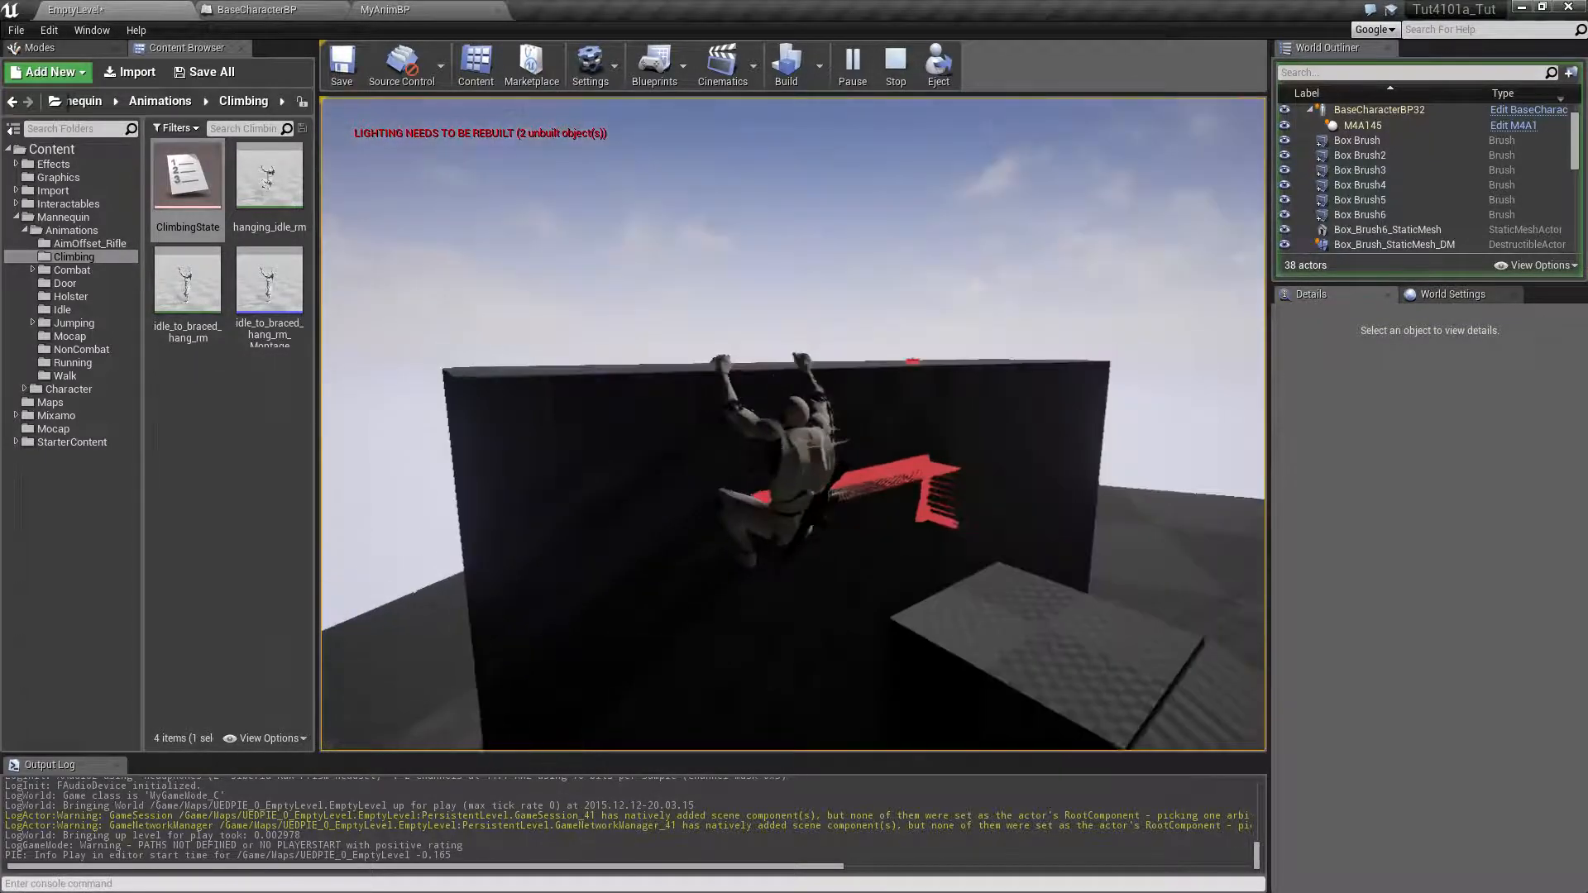
{"action": "key", "text": "a"}
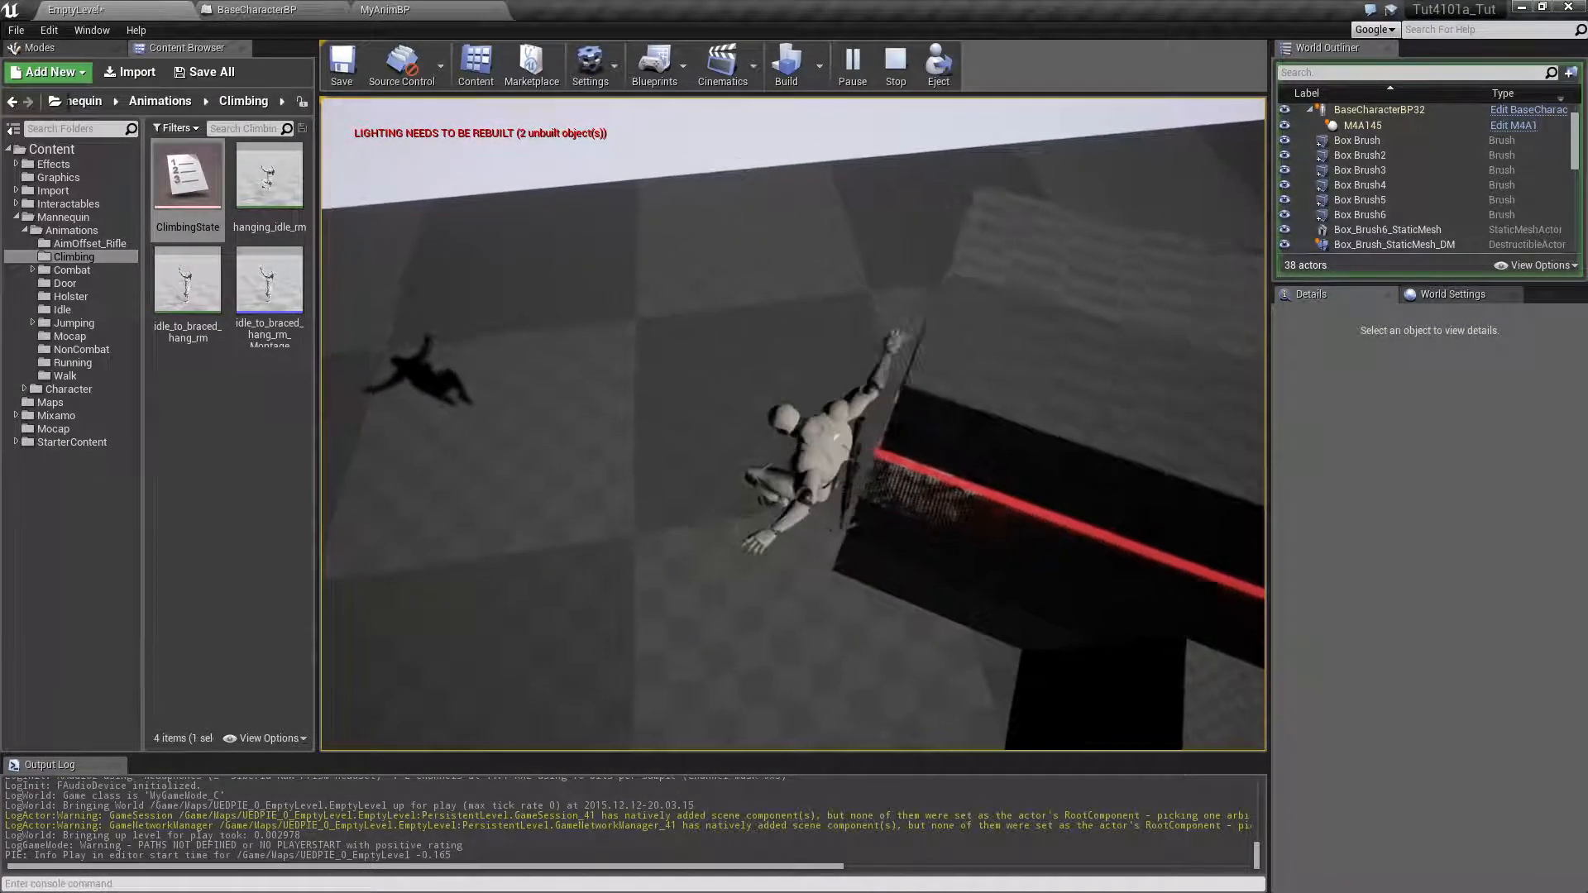
{"action": "key", "text": "w"}
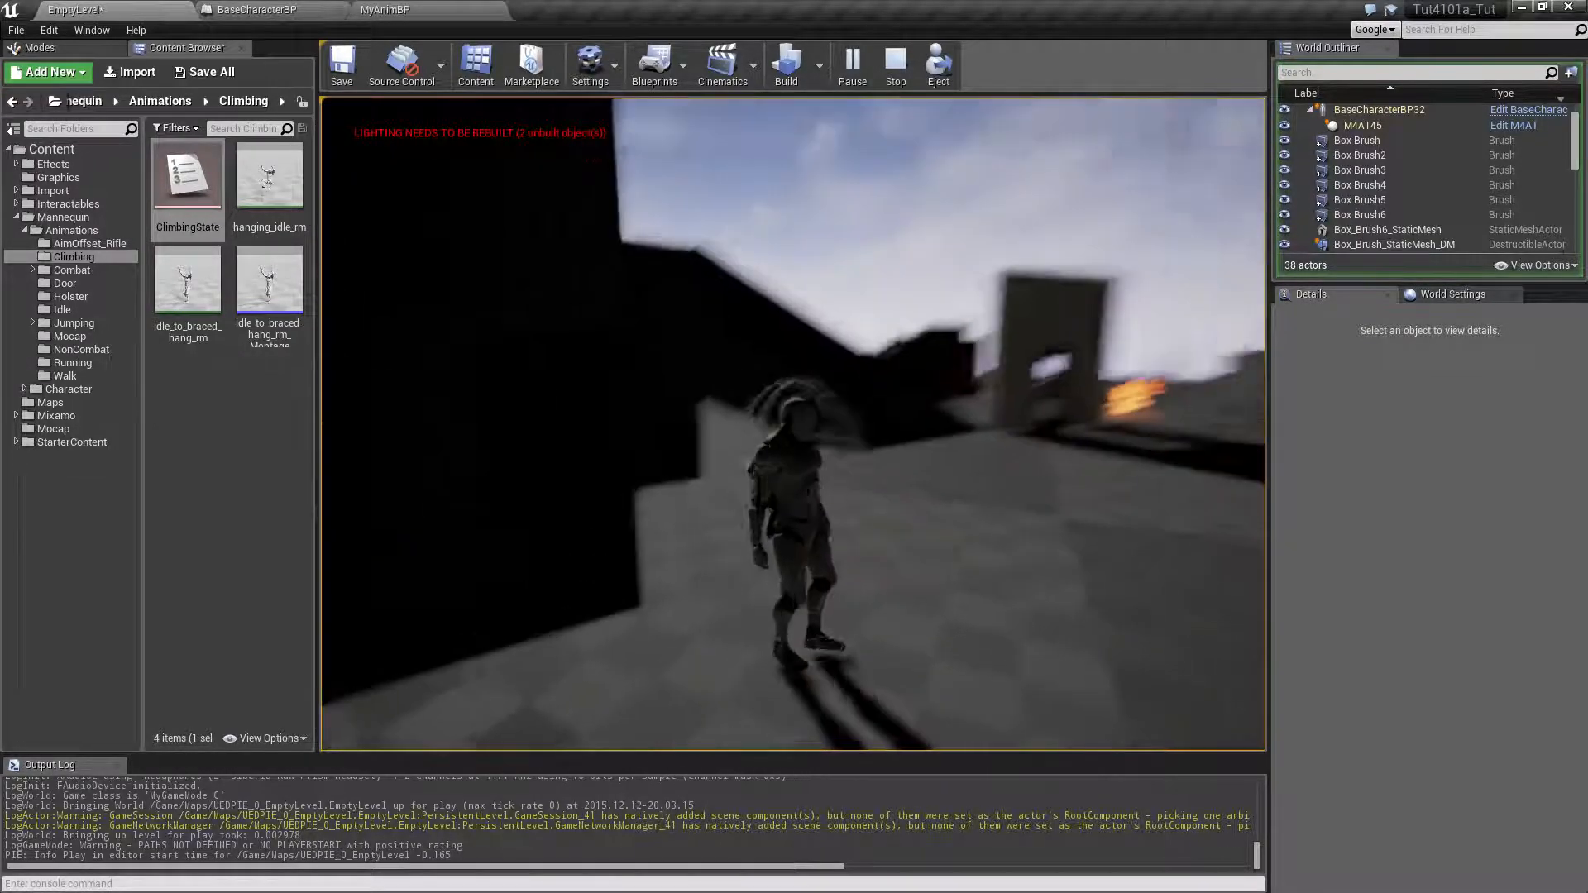
{"action": "key", "text": "w"}
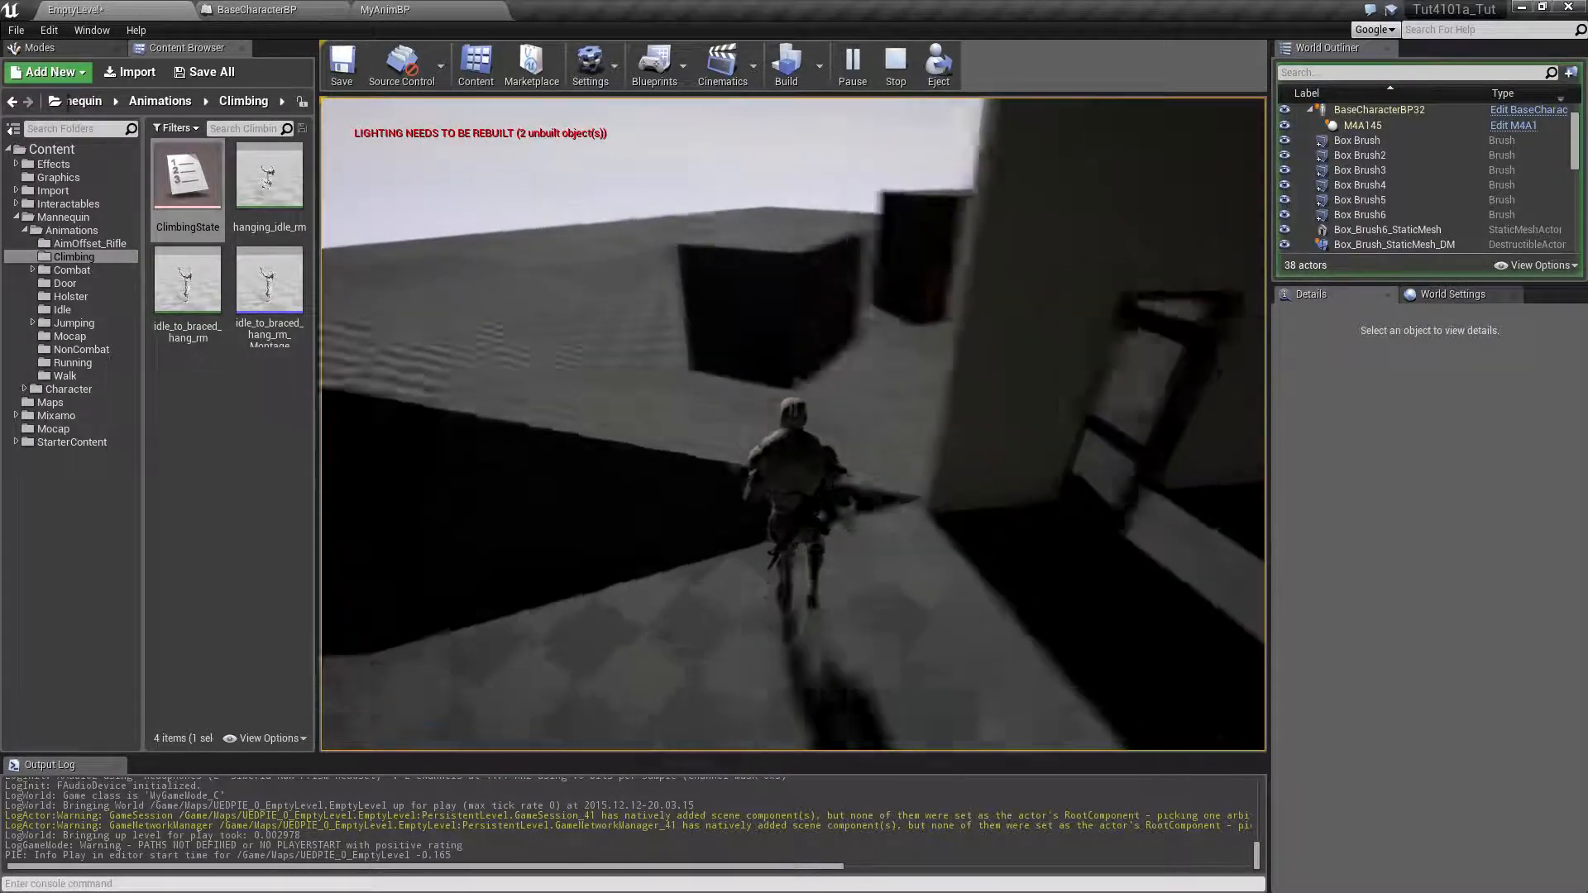
{"action": "key", "text": "space"}
{"action": "key", "text": "w"}
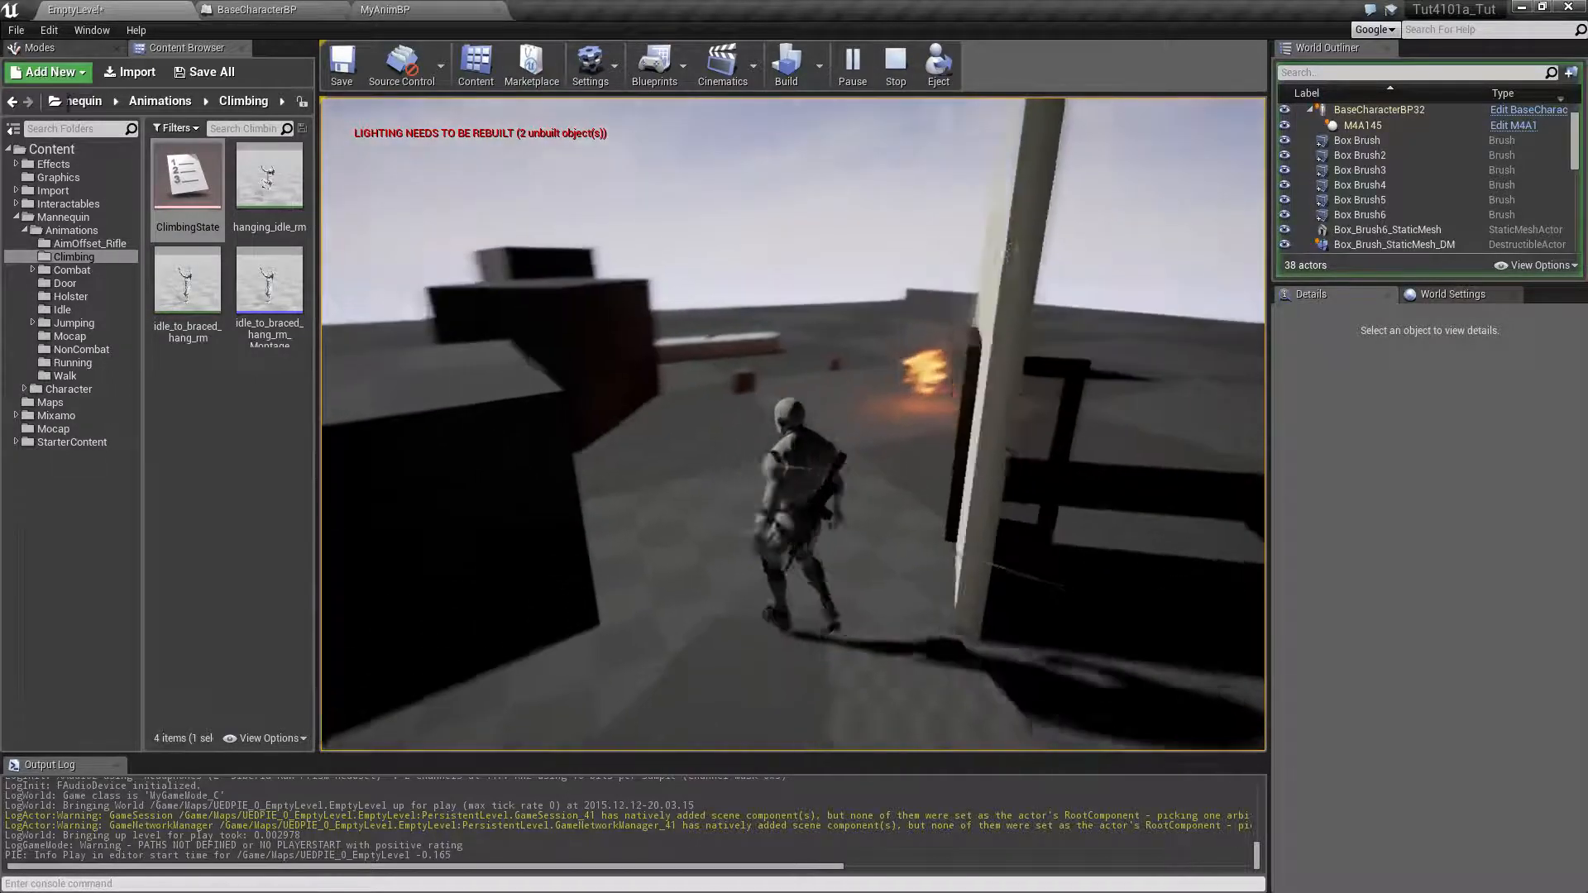
{"action": "key", "text": "Escape"}
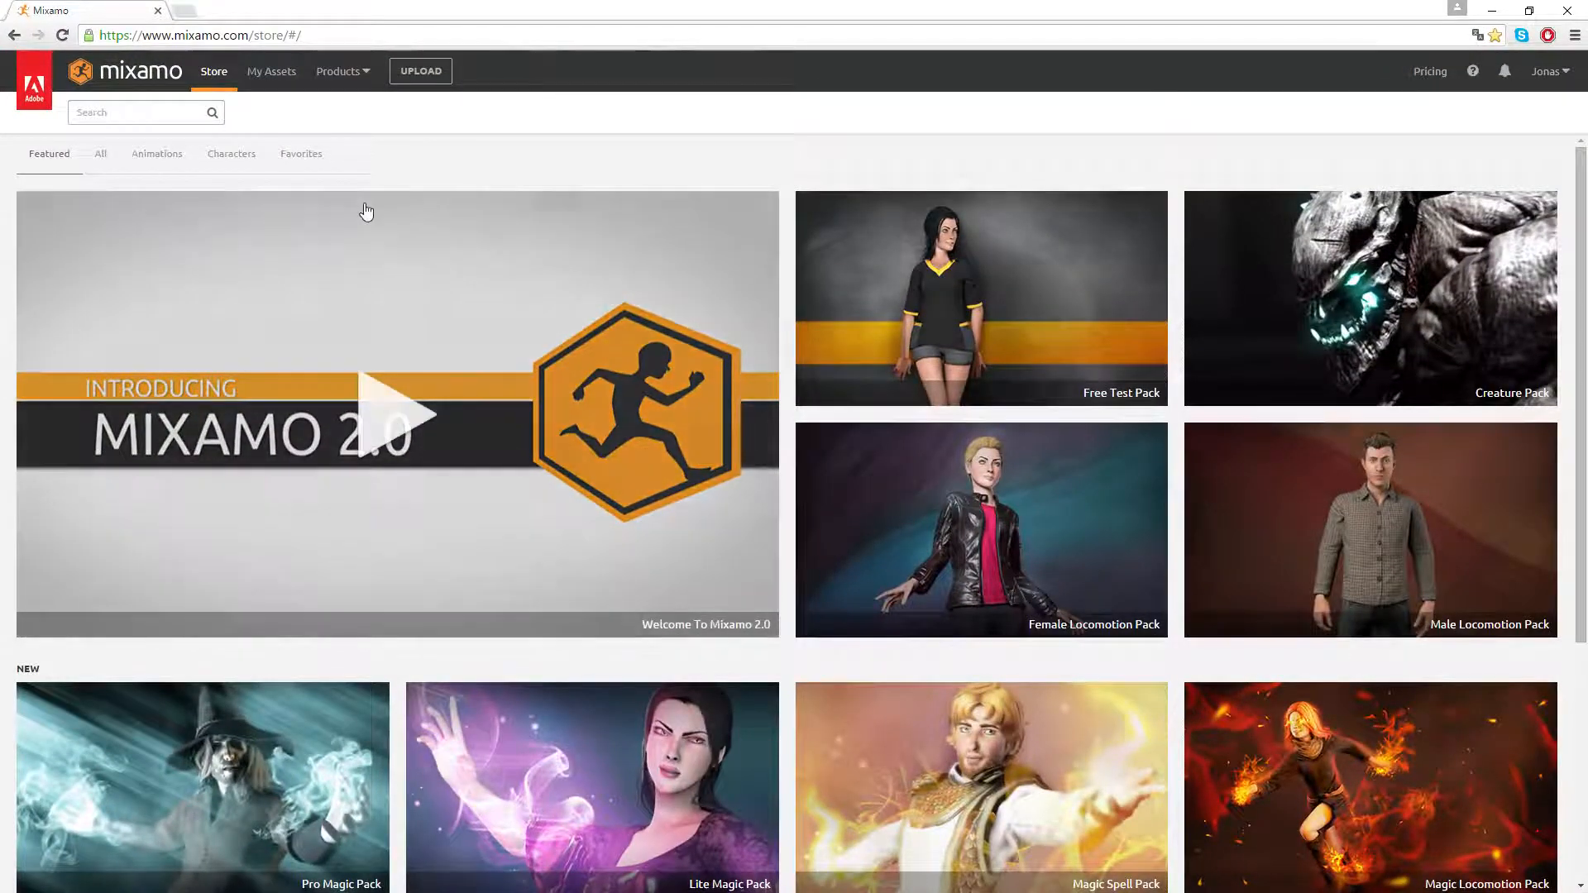
Switch to the Mixamo store in the browser and search for "braced hang drop"
{"action": "left_click", "coordinate": [323, 34]}
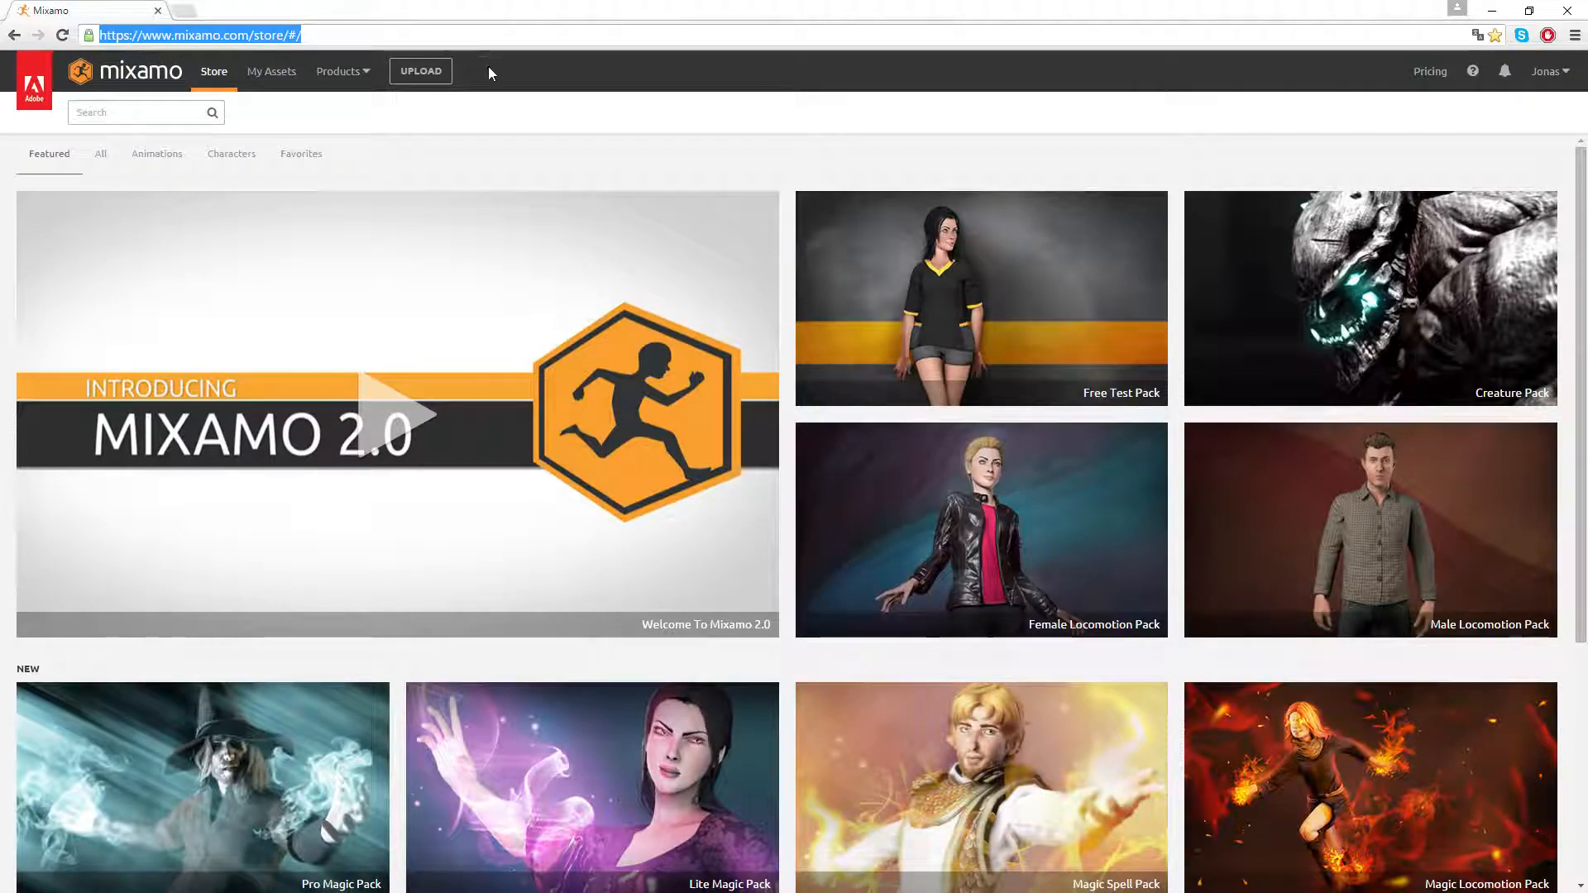
{"action": "left_click", "coordinate": [151, 115]}
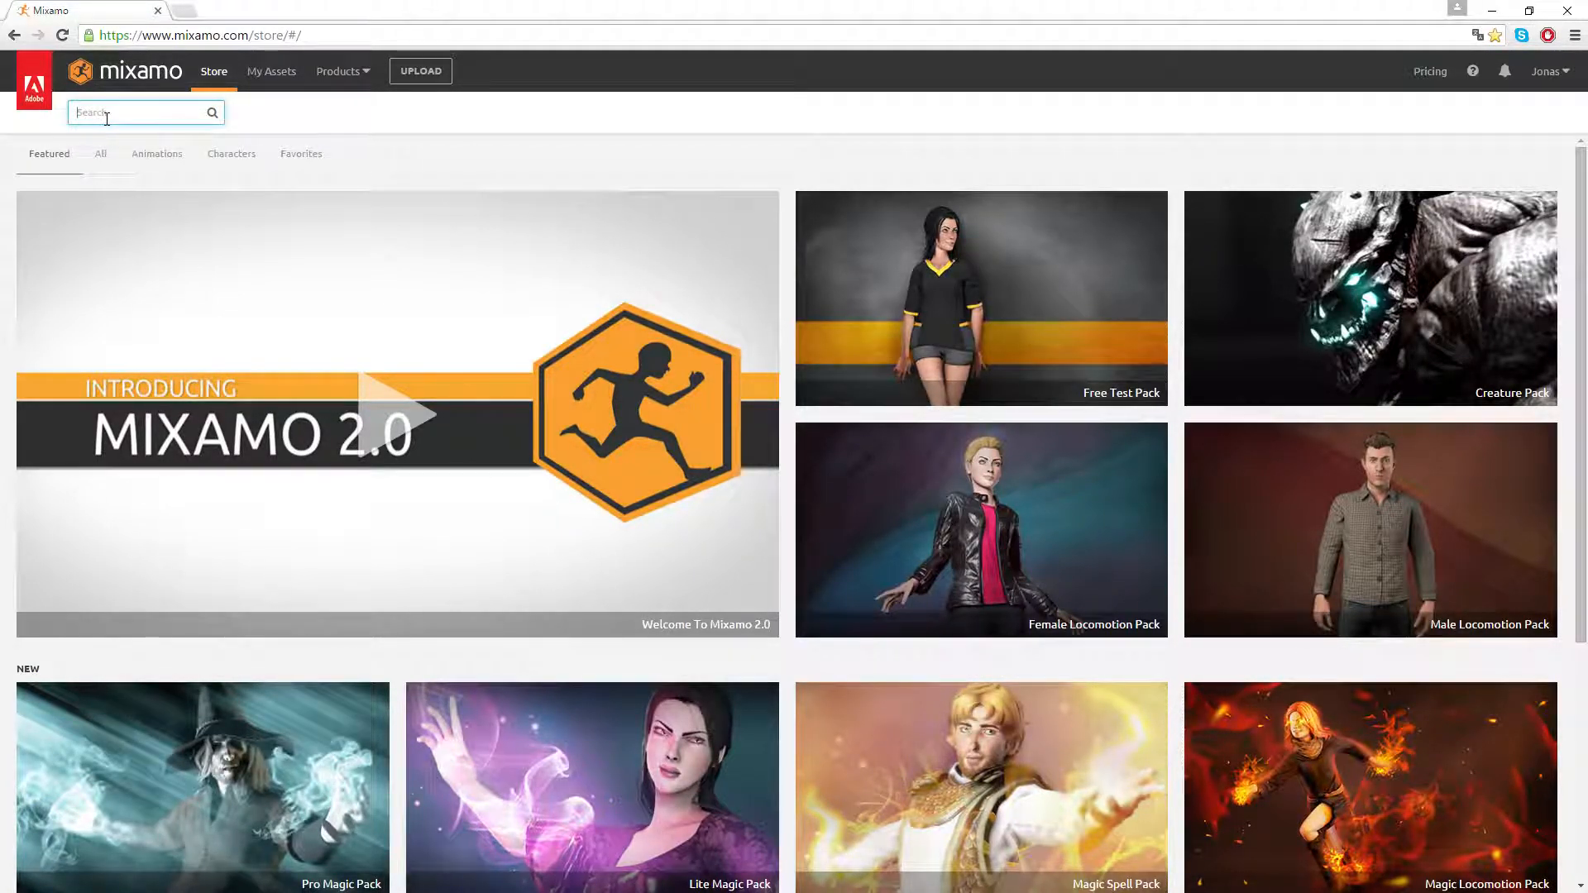
{"action": "type", "text": "braced hang drop"}
{"action": "key", "text": "Return"}
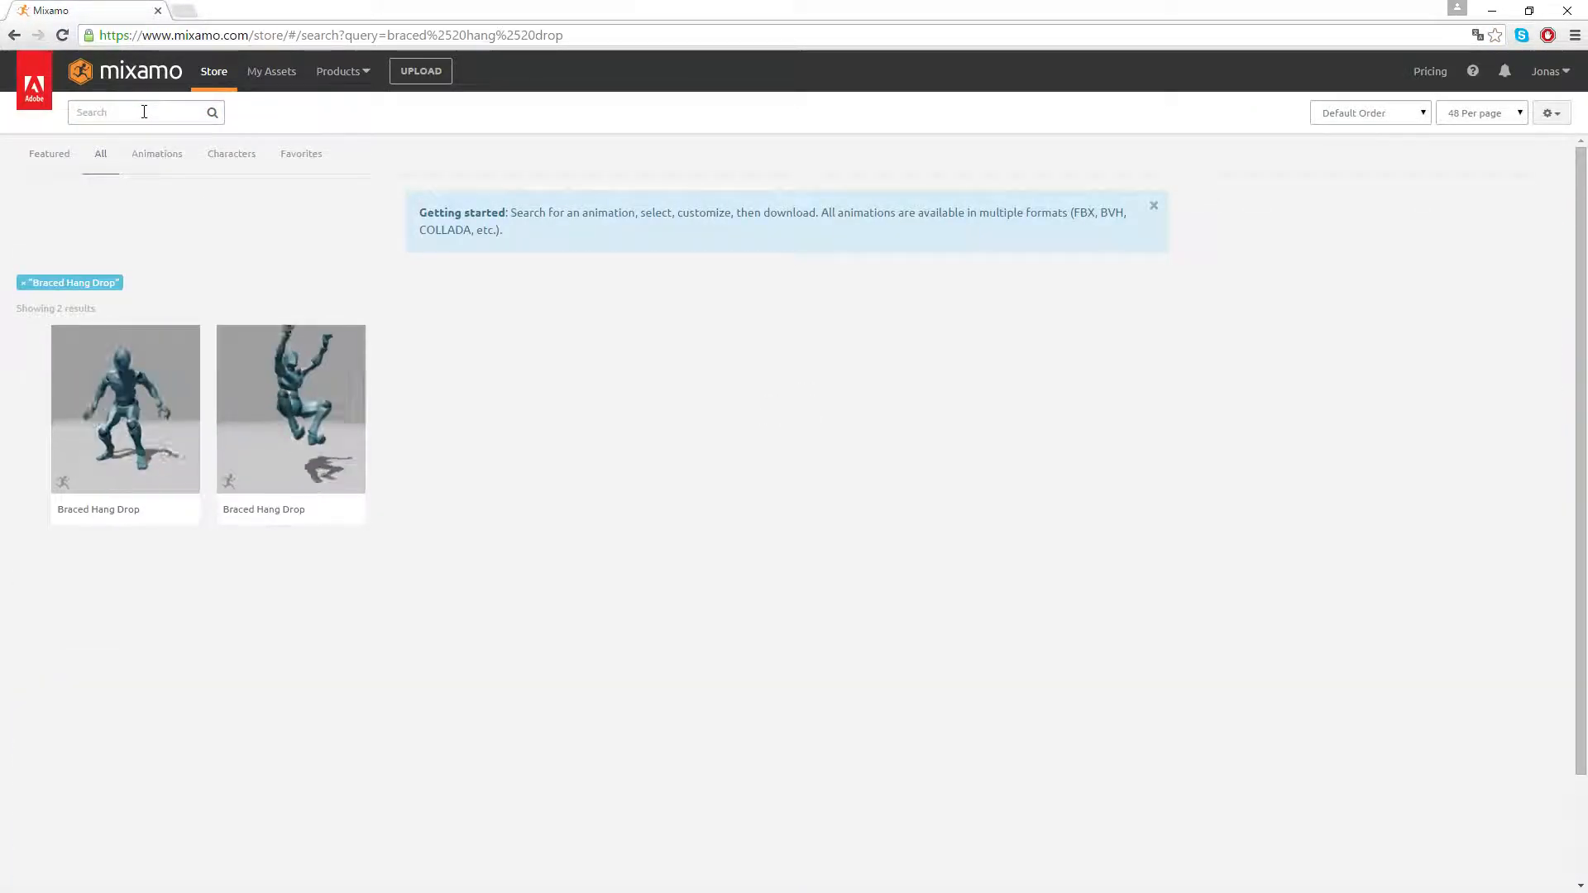
Open the first Braced Hang Drop animation and examine its starting pose from the side in the preview
{"action": "left_click", "coordinate": [120, 413]}
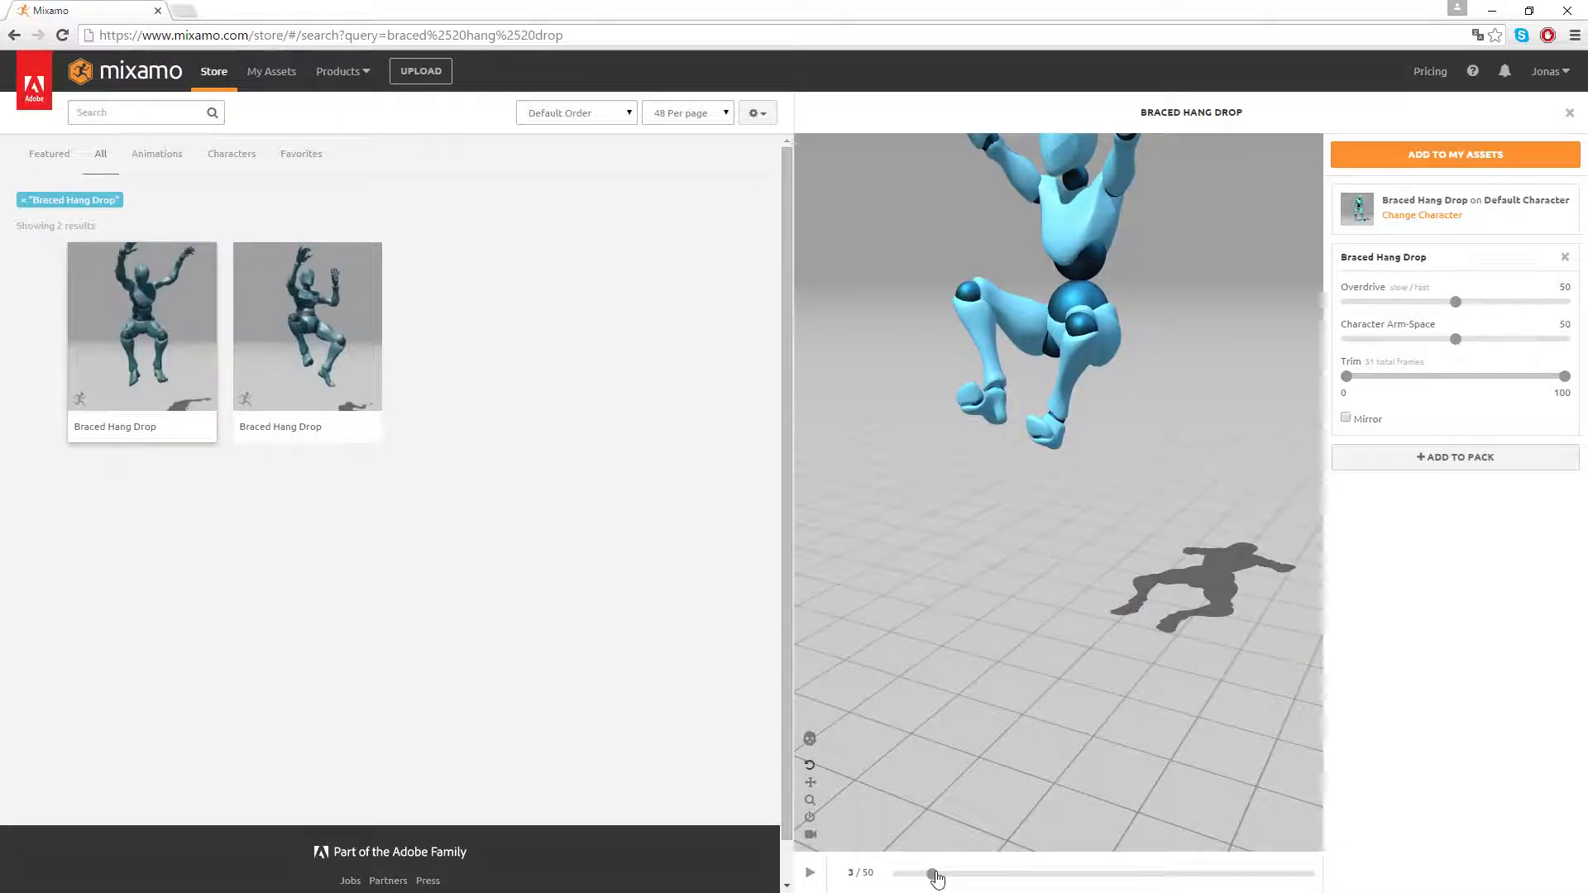
{"action": "left_click_drag", "start_coordinate": [933, 875], "coordinate": [898, 873]}
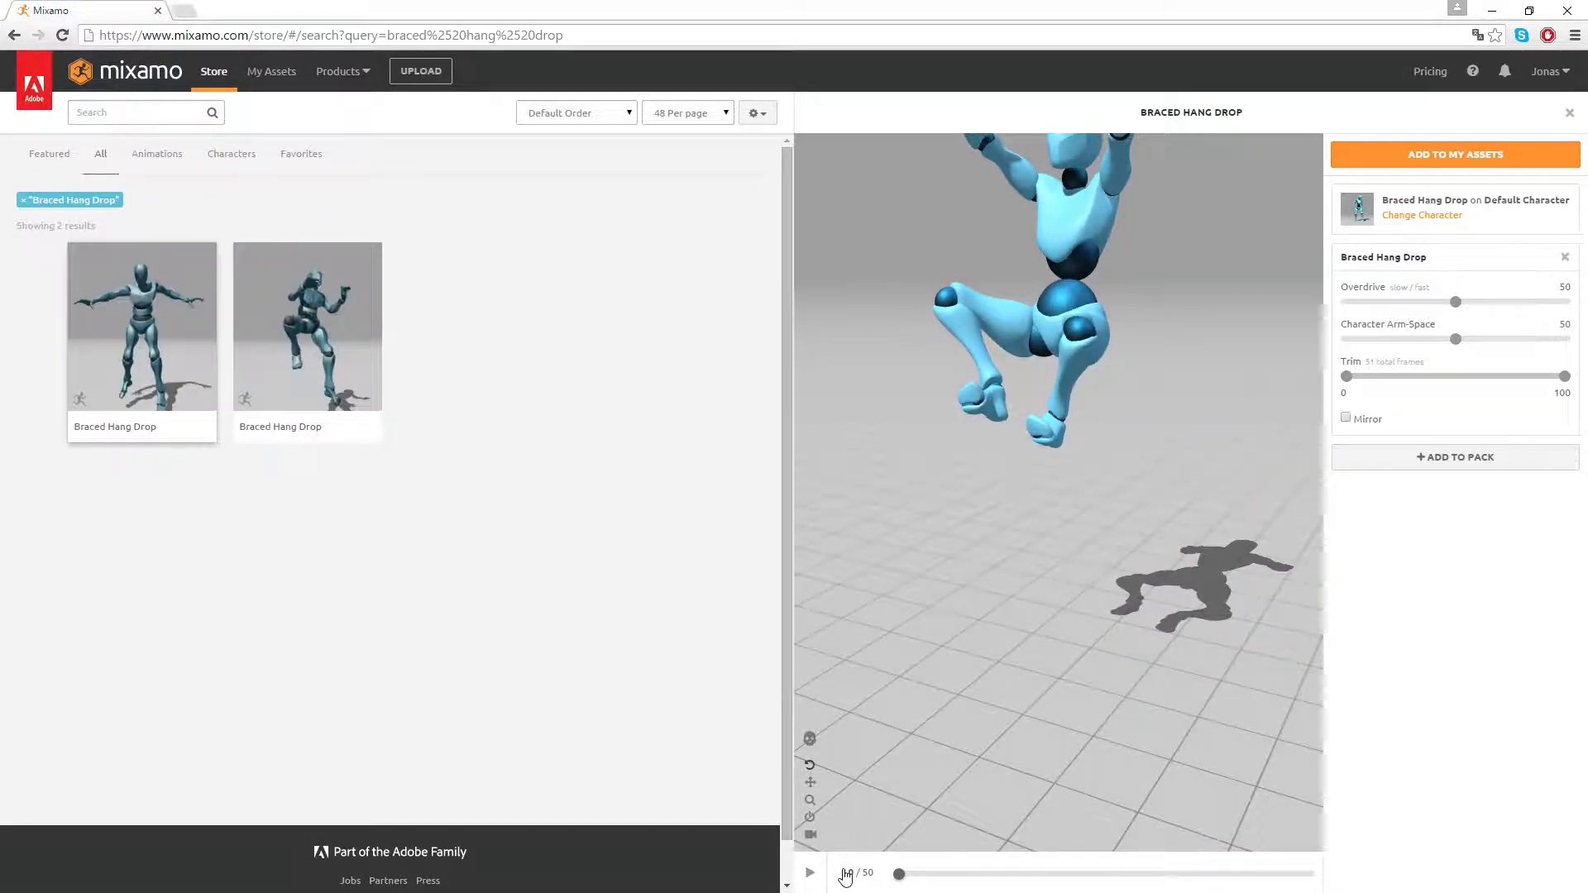
{"action": "scroll", "coordinate": [1060, 439], "scroll_direction": "down", "scroll_amount": 2}
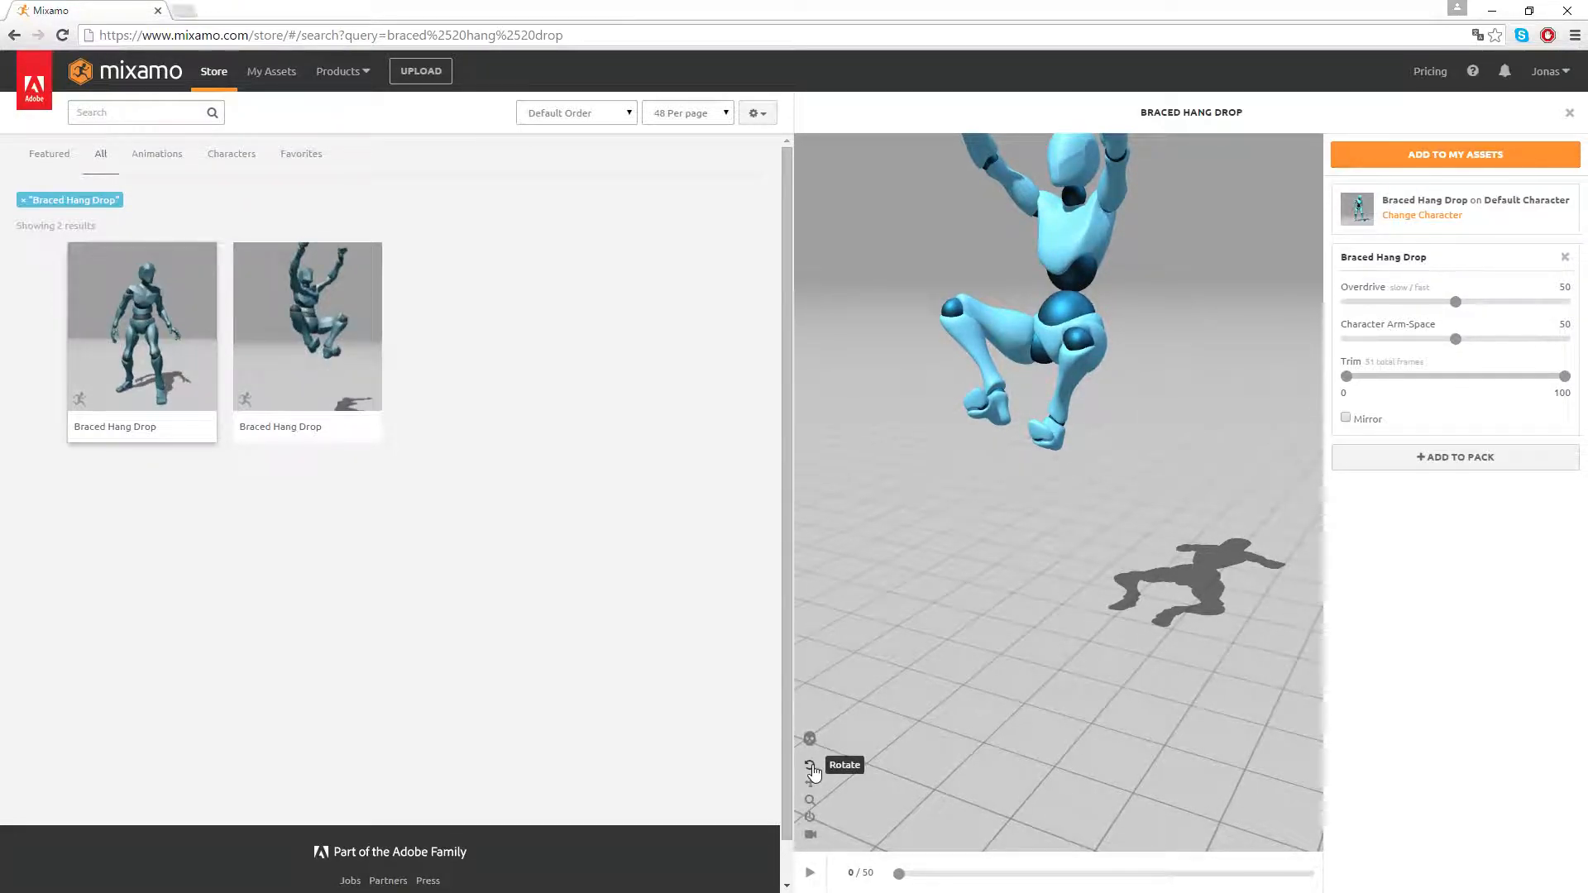
{"action": "left_click_drag", "start_coordinate": [1061, 494], "coordinate": [1022, 493]}
{"action": "scroll", "coordinate": [1017, 474], "scroll_direction": "down", "scroll_amount": 5}
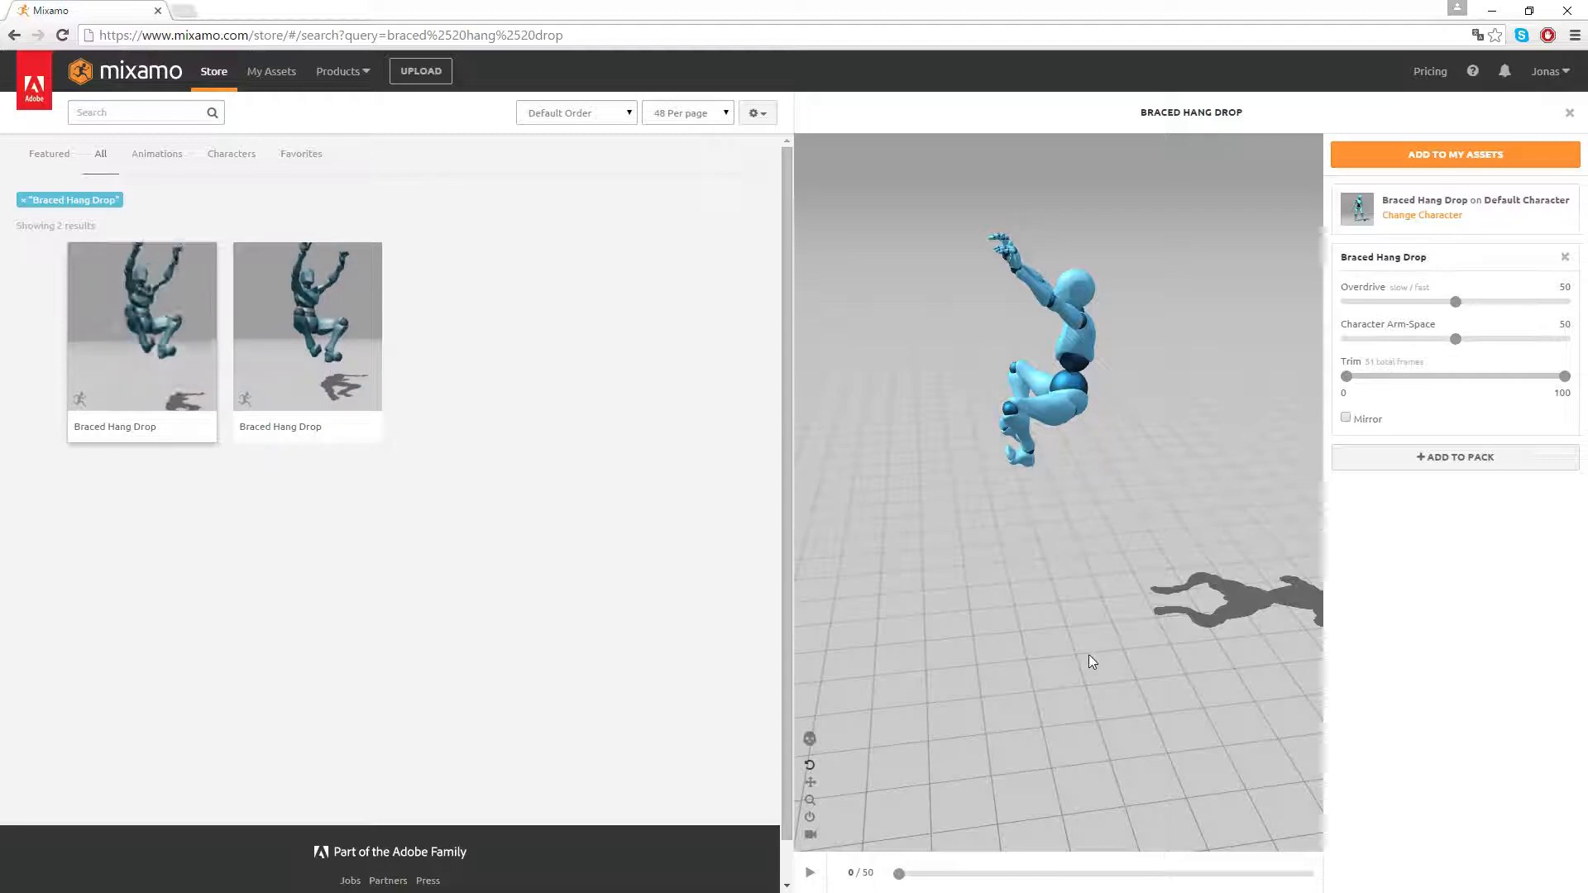
{"action": "left_click_drag", "start_coordinate": [1181, 470], "coordinate": [1044, 403]}
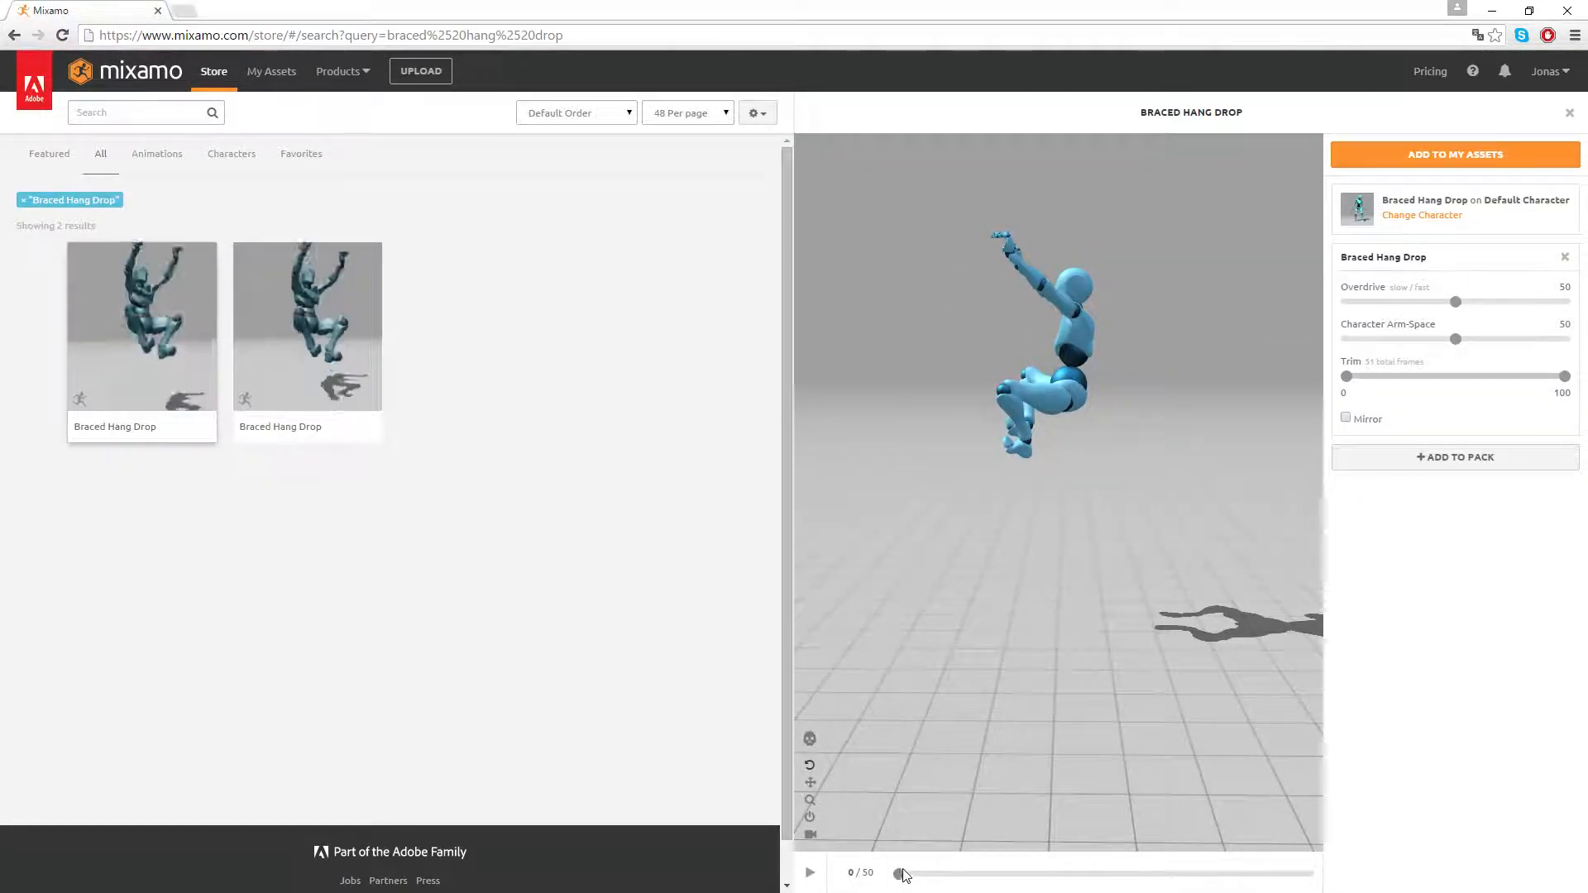
{"action": "mouse_move", "coordinate": [907, 877]}
{"action": "left_mouse_down"}
{"action": "mouse_move", "coordinate": [1109, 881]}
{"action": "mouse_move", "coordinate": [899, 875]}
{"action": "left_mouse_up"}
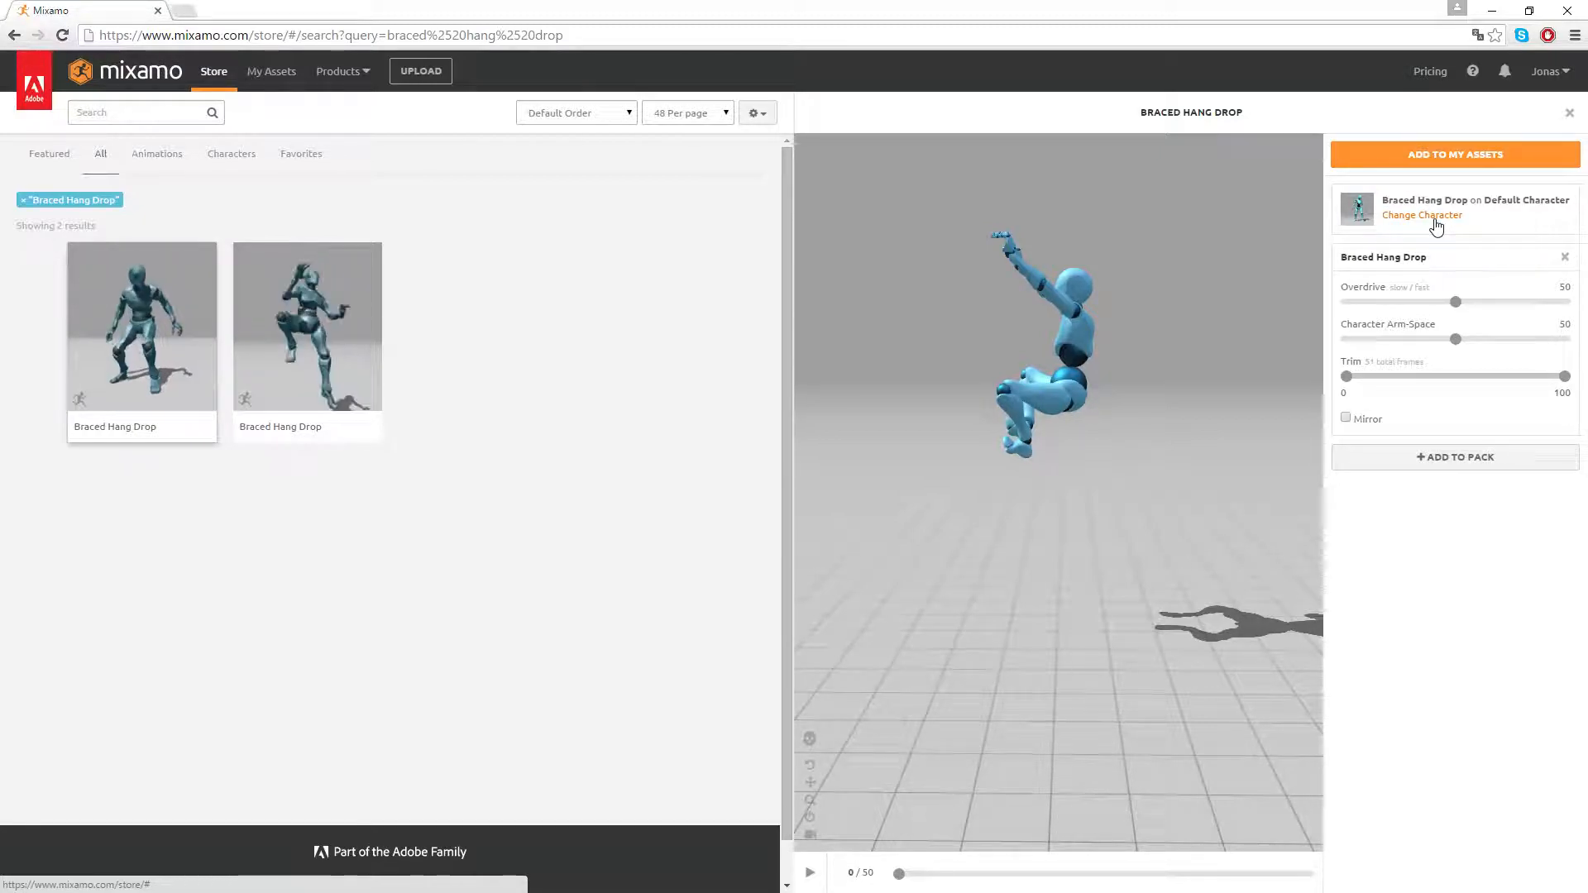
Switch to Maya and import braced_hang_drop.fbx from the Documents folder GameDev\Animations\Climbing_action_girl_standard
{"action": "left_click", "coordinate": [1495, 10]}
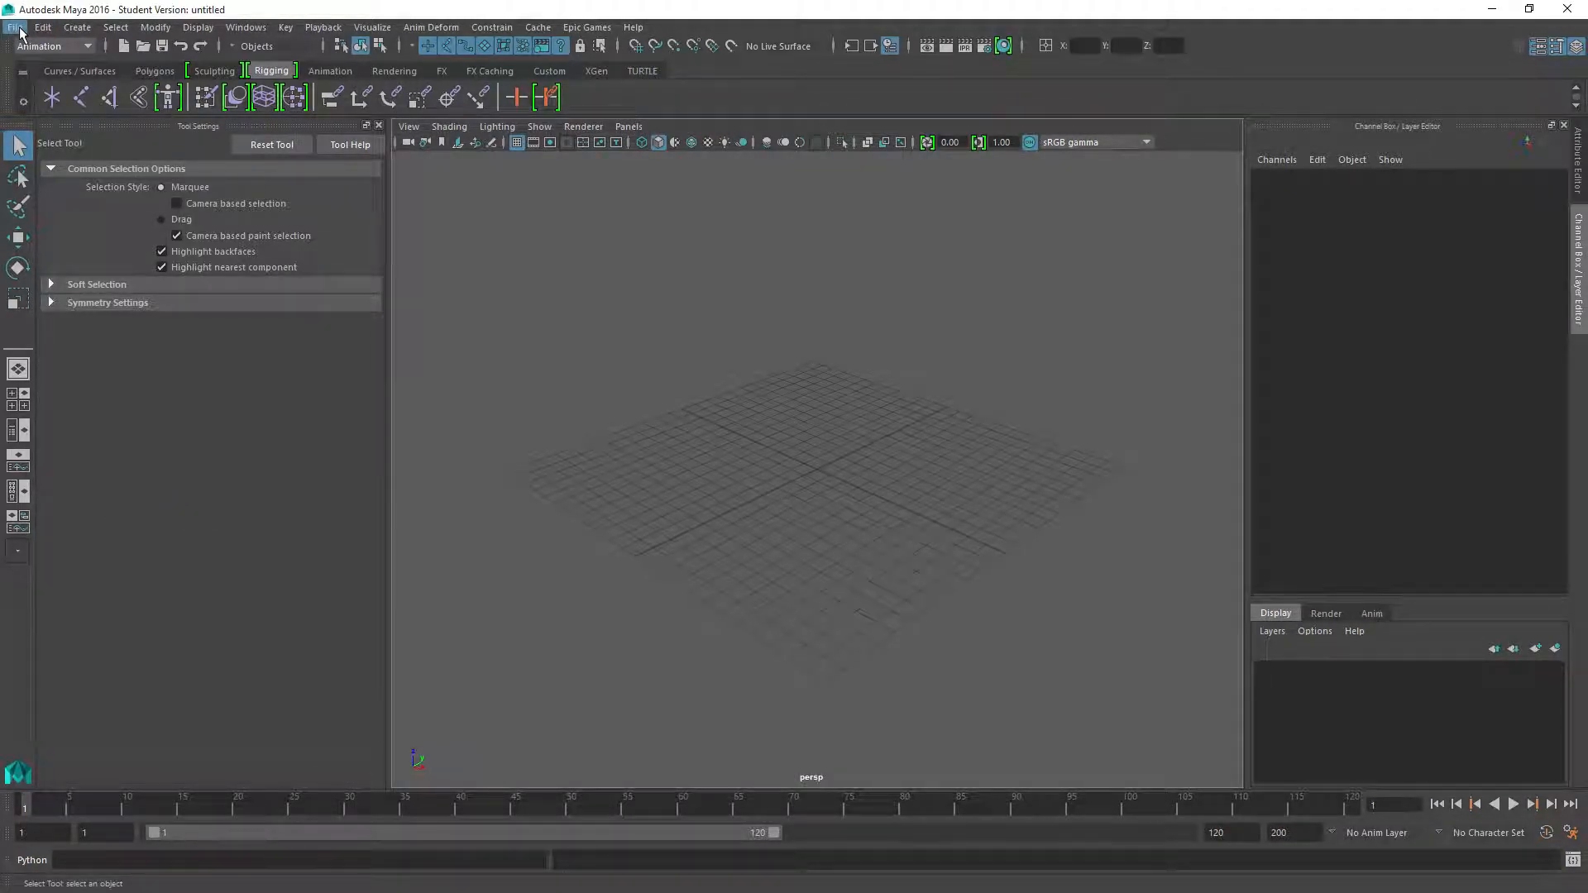
{"action": "left_click", "coordinate": [16, 30]}
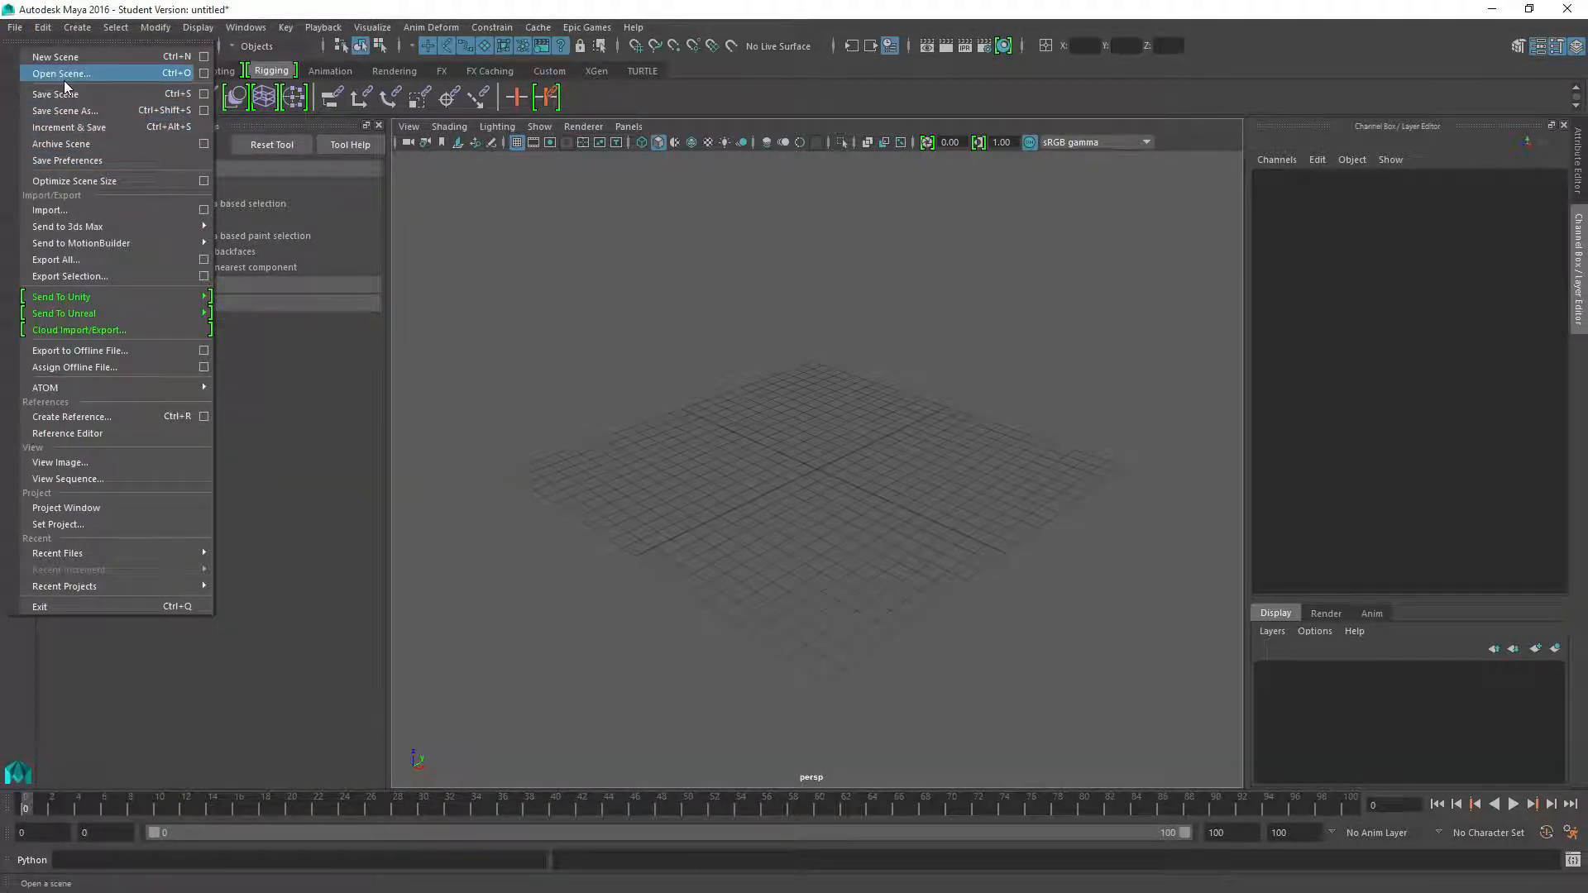
{"action": "left_click", "coordinate": [52, 211]}
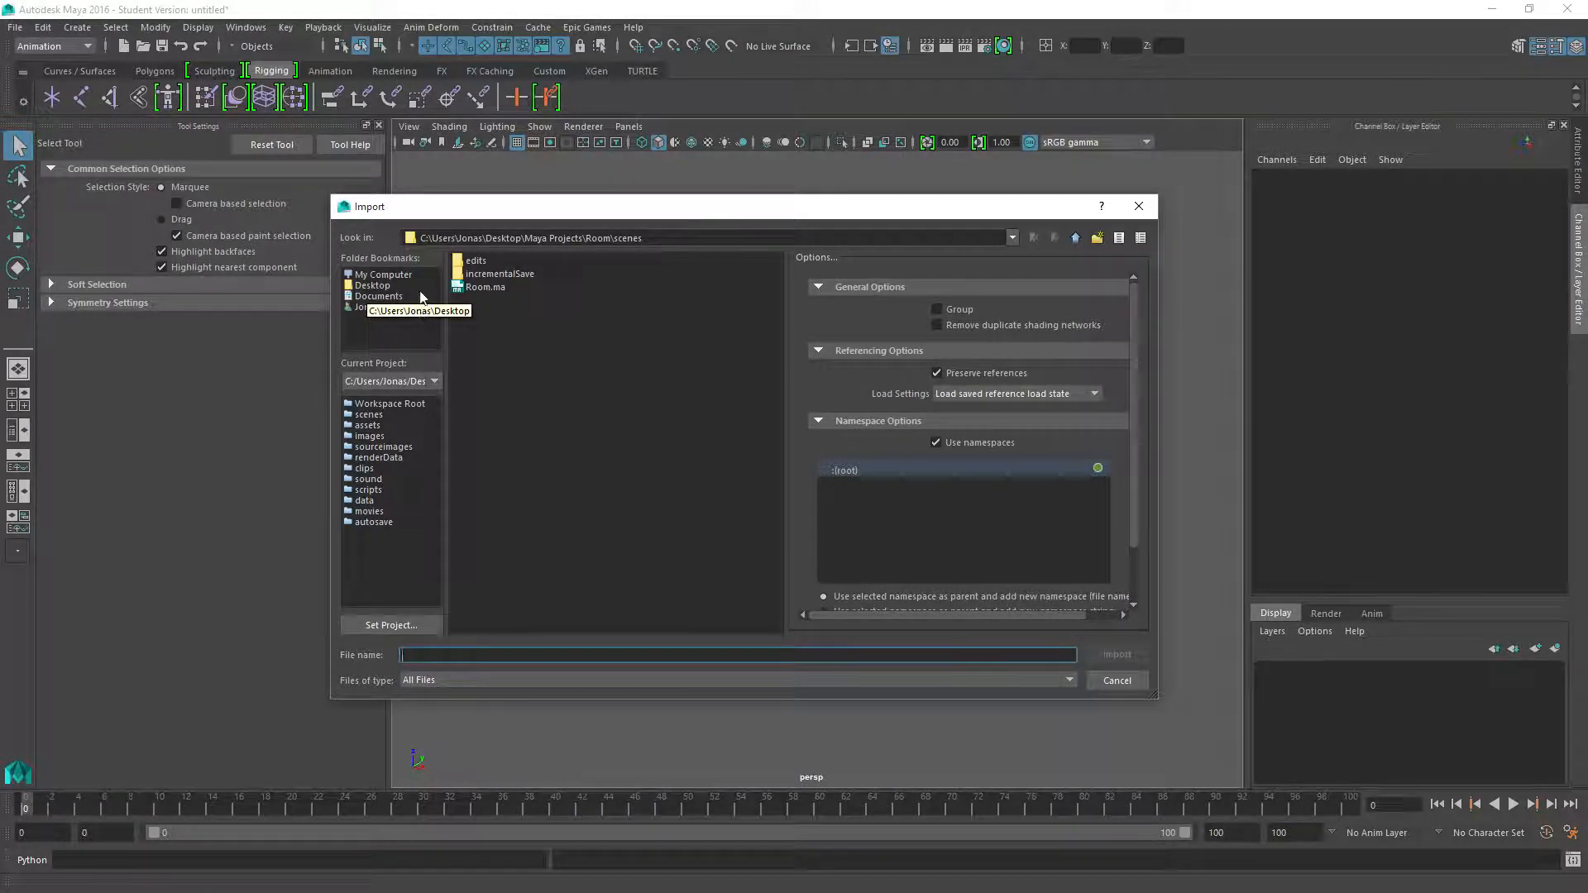
{"action": "left_click", "coordinate": [379, 296]}
{"action": "double_click", "coordinate": [487, 367]}
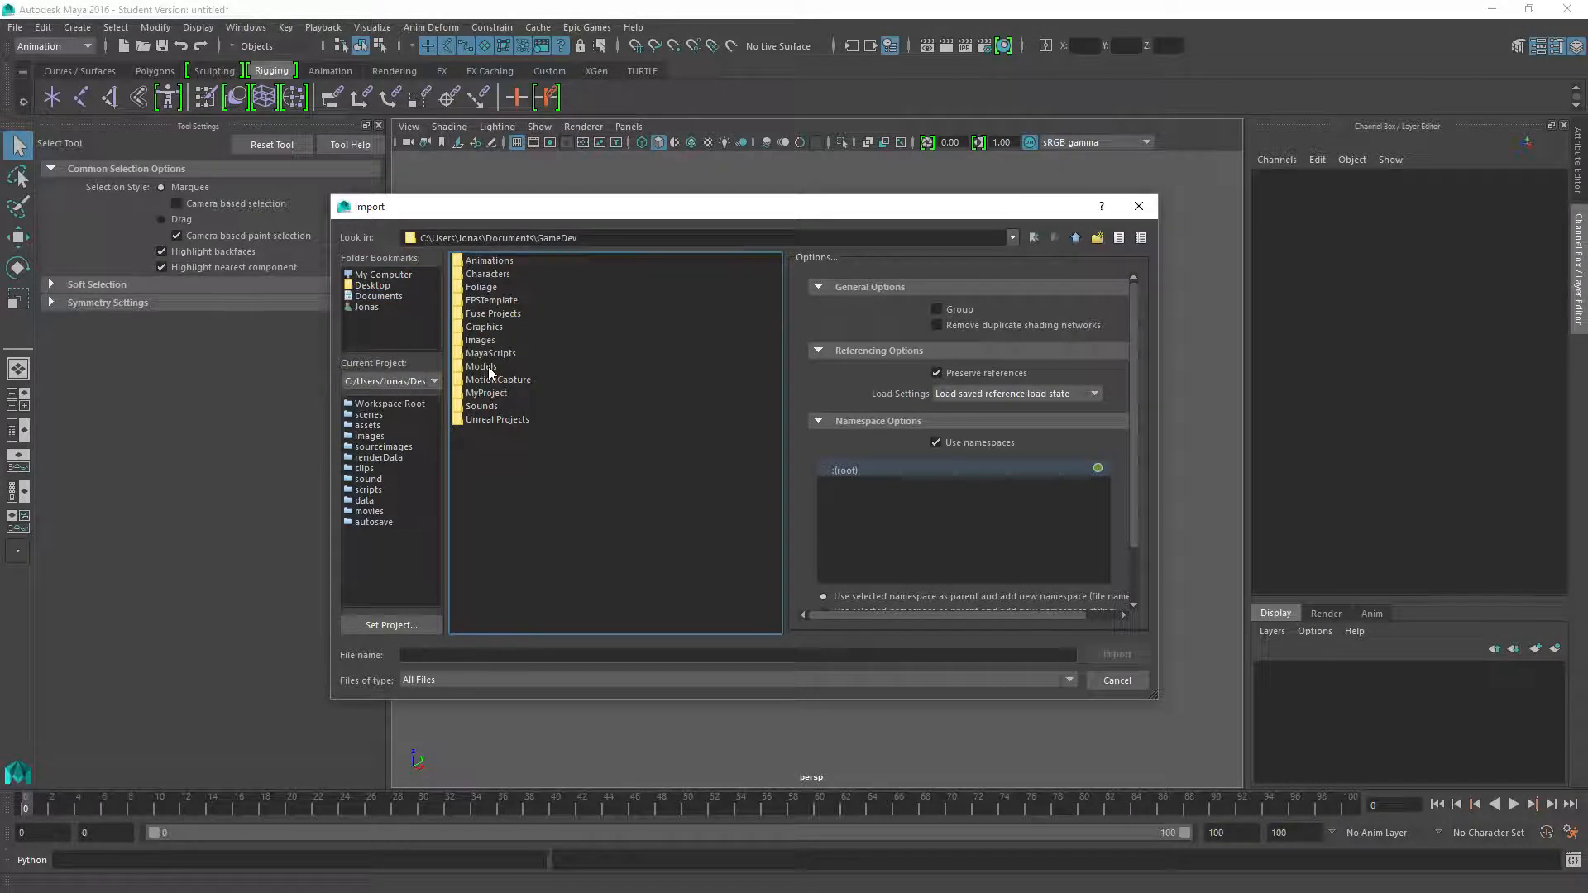
{"action": "double_click", "coordinate": [489, 259]}
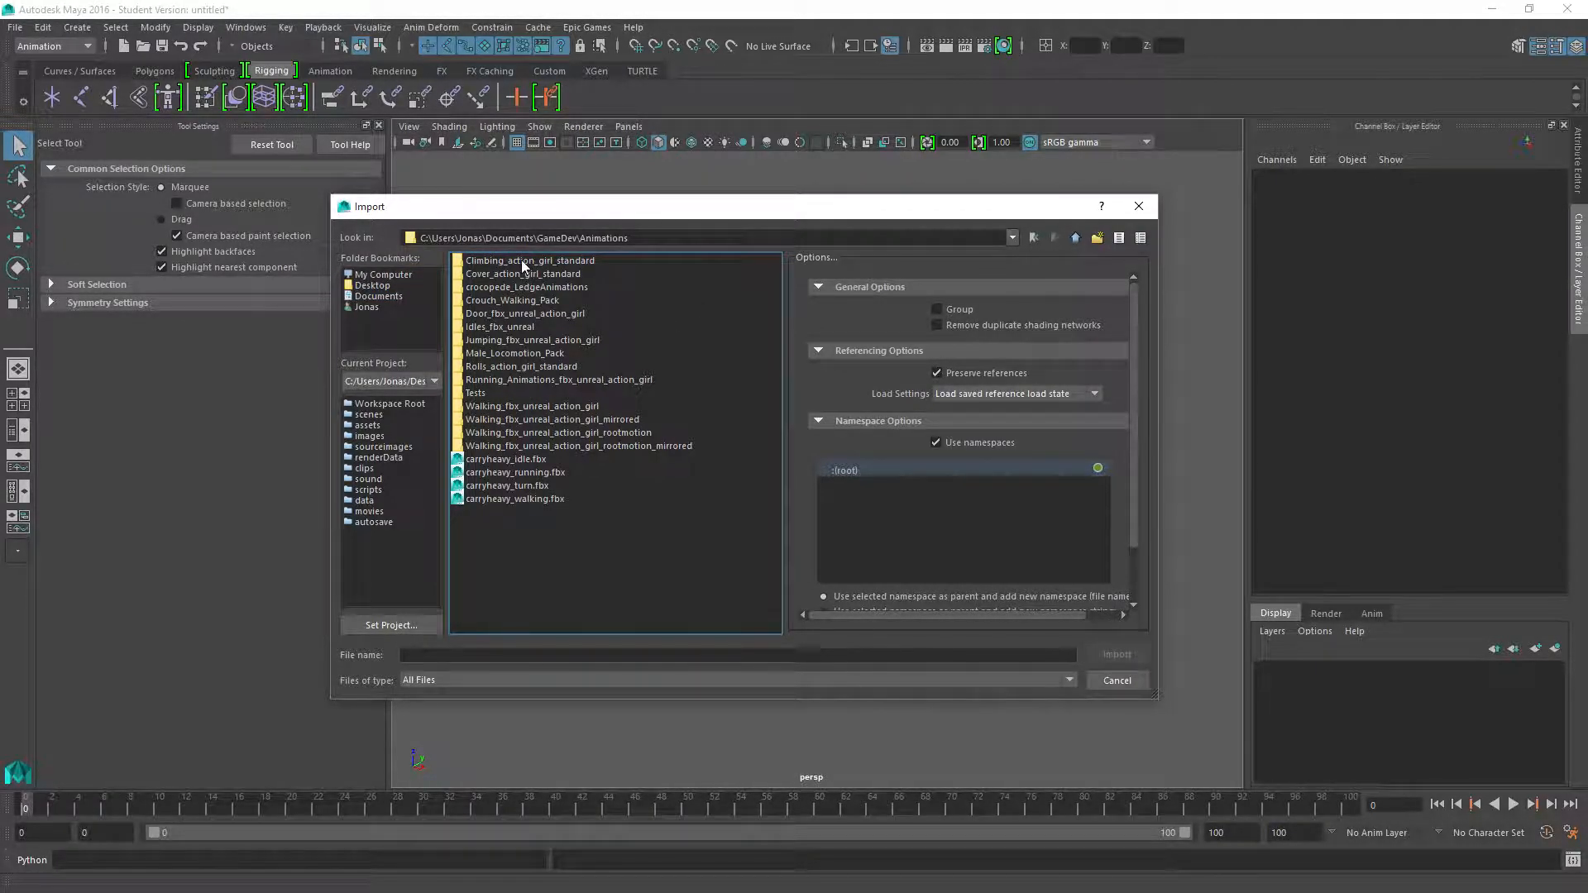
{"action": "double_click", "coordinate": [520, 260]}
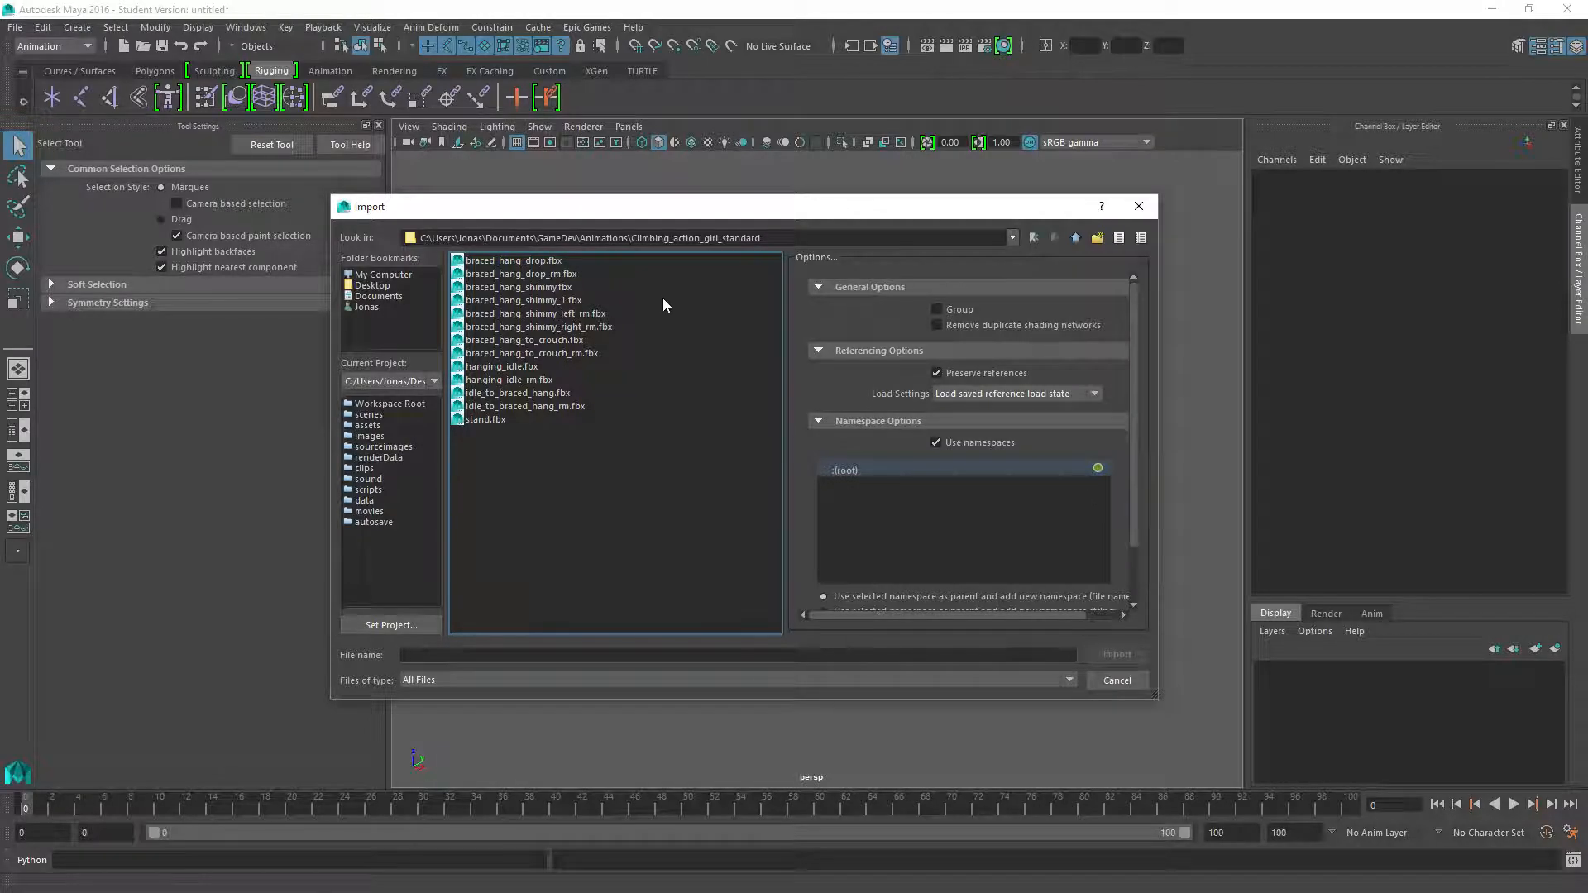
{"action": "double_click", "coordinate": [524, 259]}
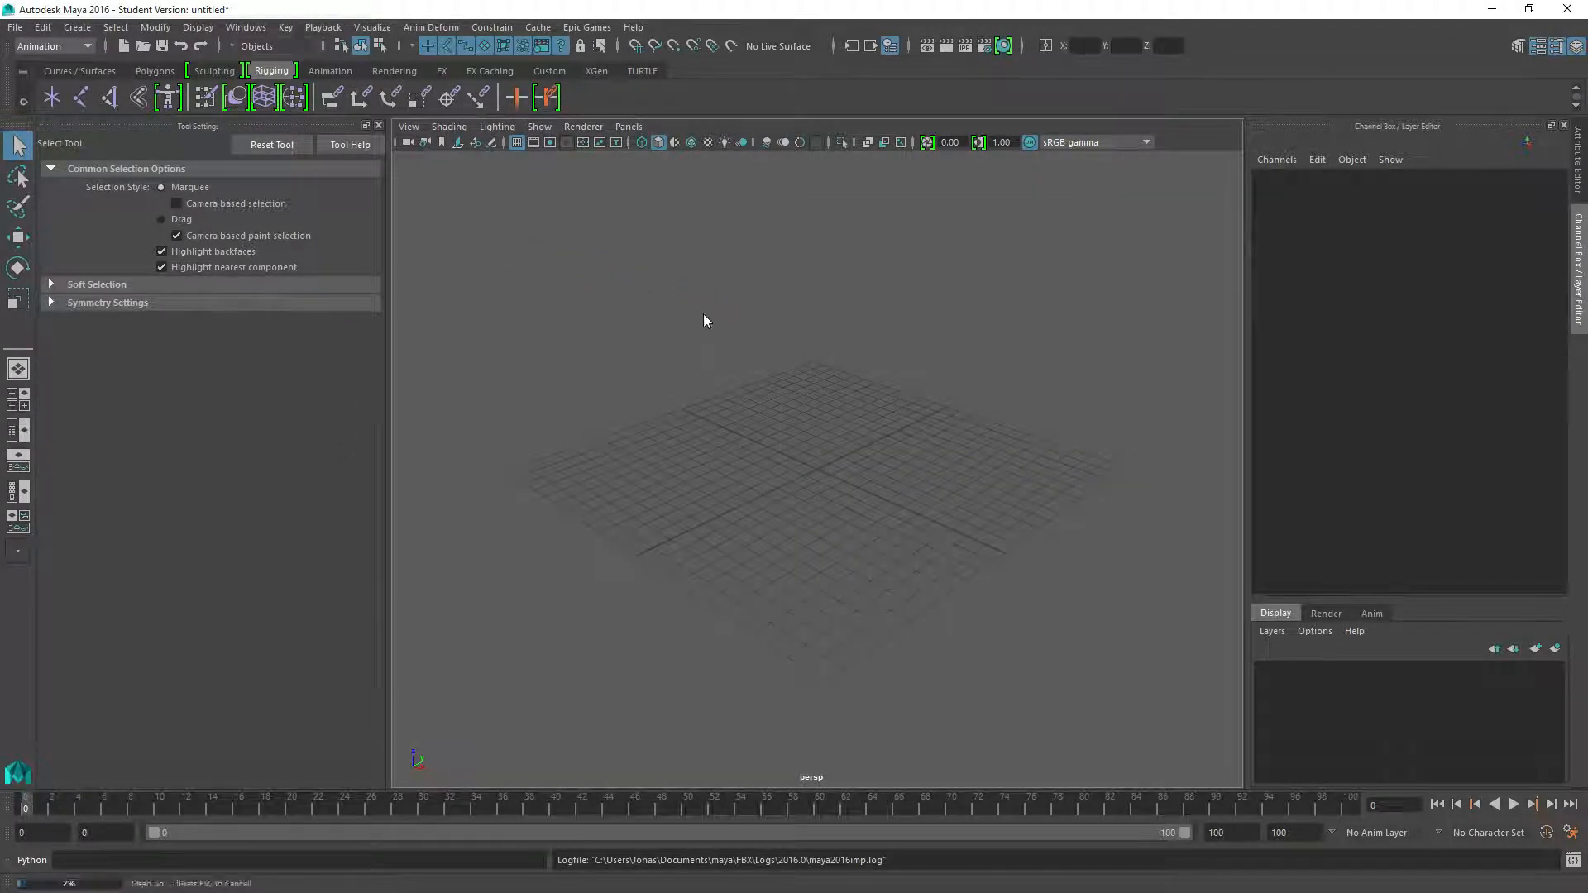
{"action": "scroll", "coordinate": [691, 332], "scroll_direction": "down", "scroll_amount": 15}
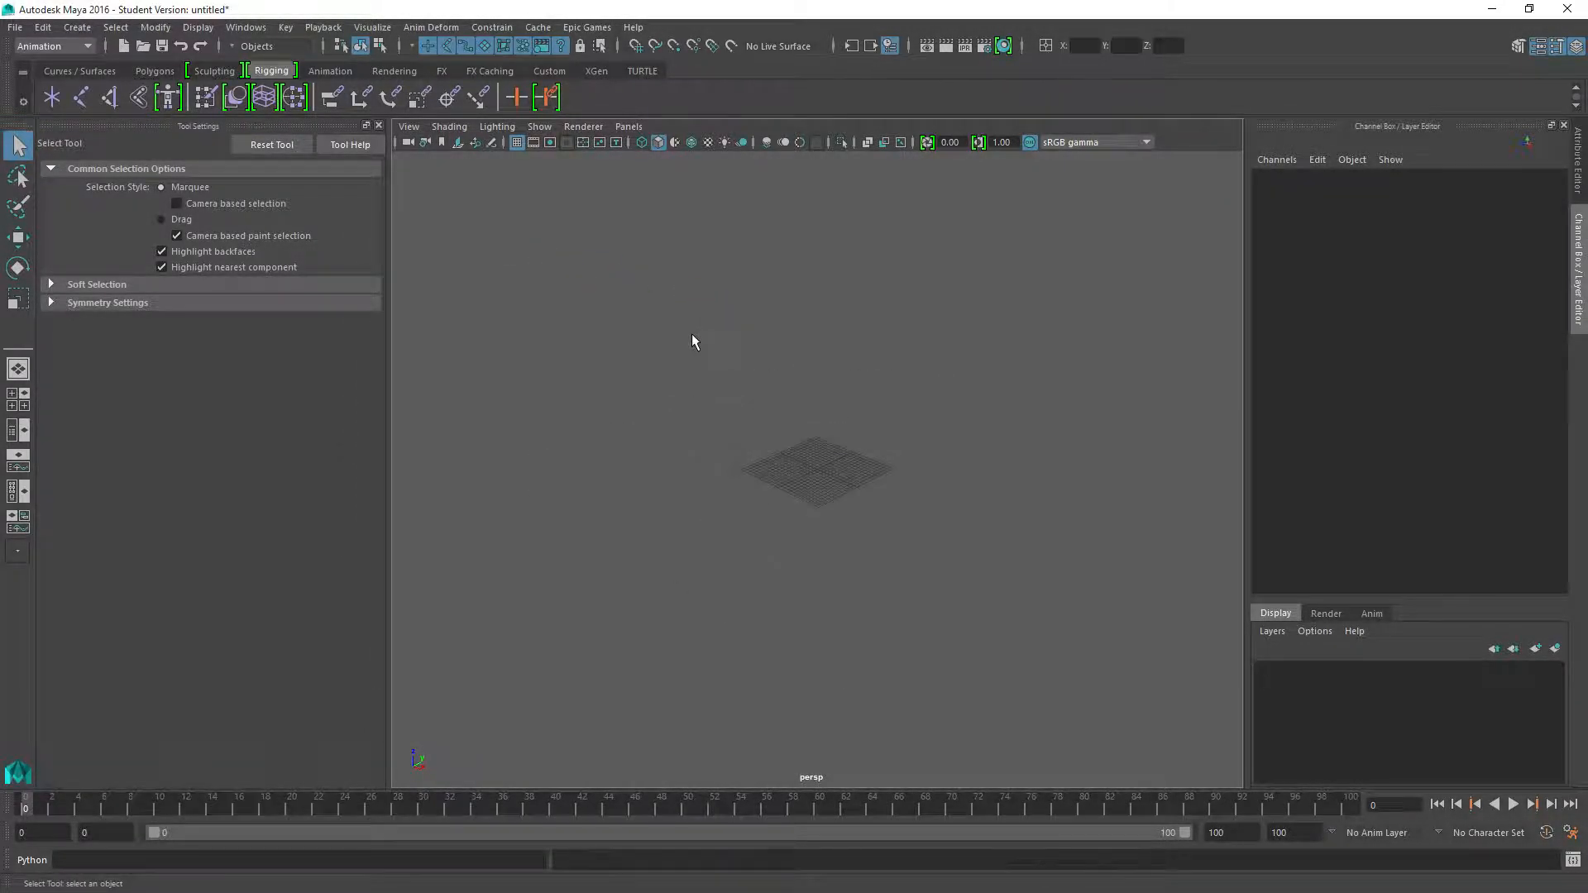
{"action": "scroll", "coordinate": [690, 331], "scroll_direction": "up", "scroll_amount": 5}
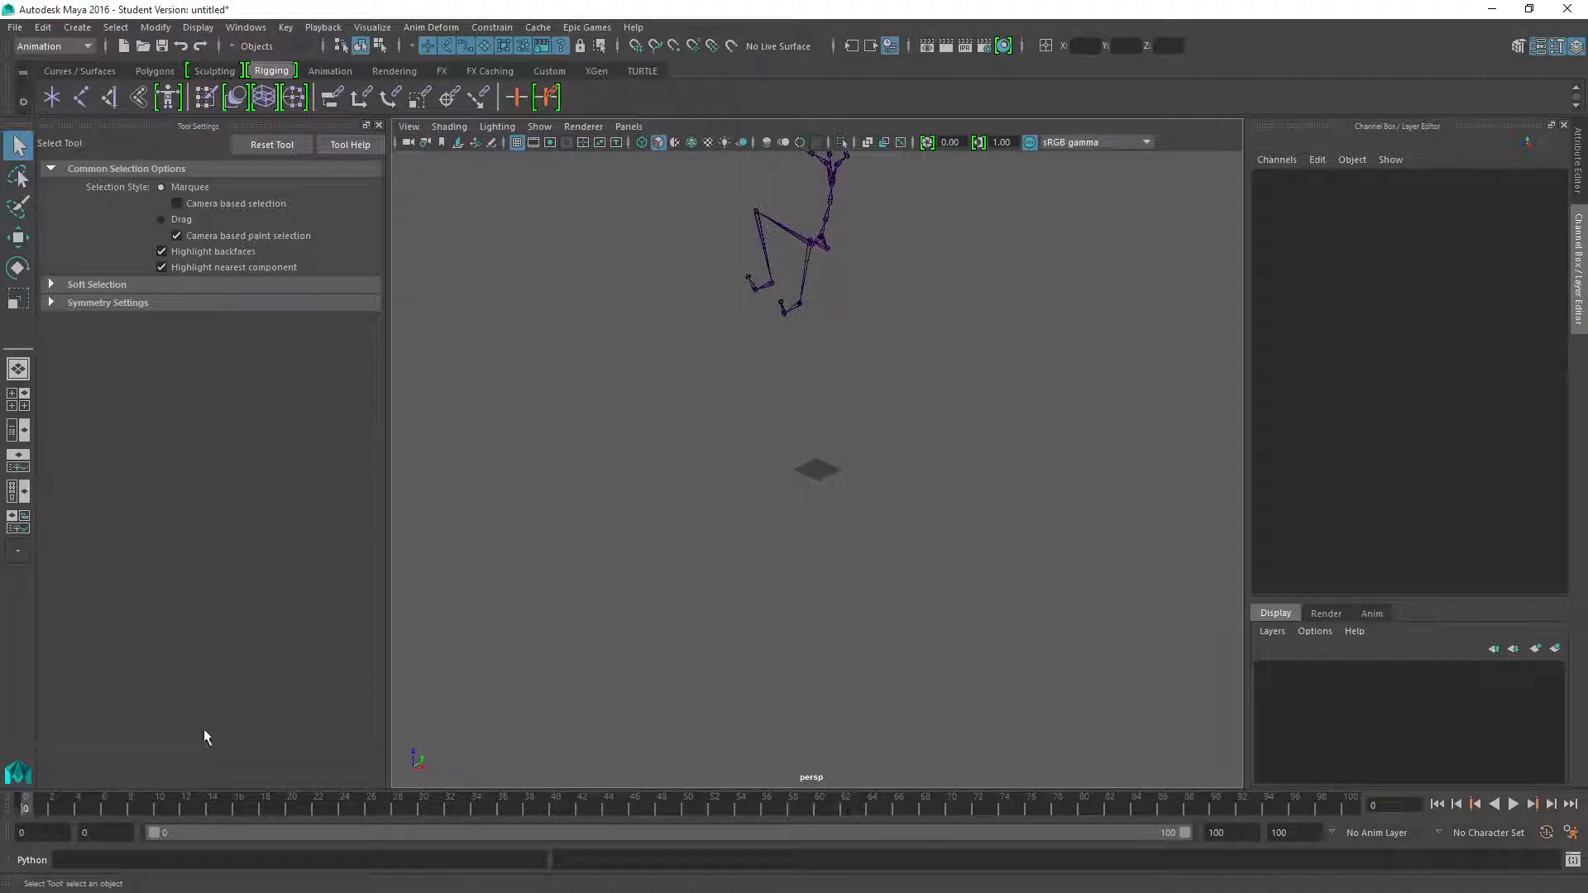
Select the skeleton's left upper leg joint and set the animation's end frame to 50
{"action": "left_click", "coordinate": [825, 246]}
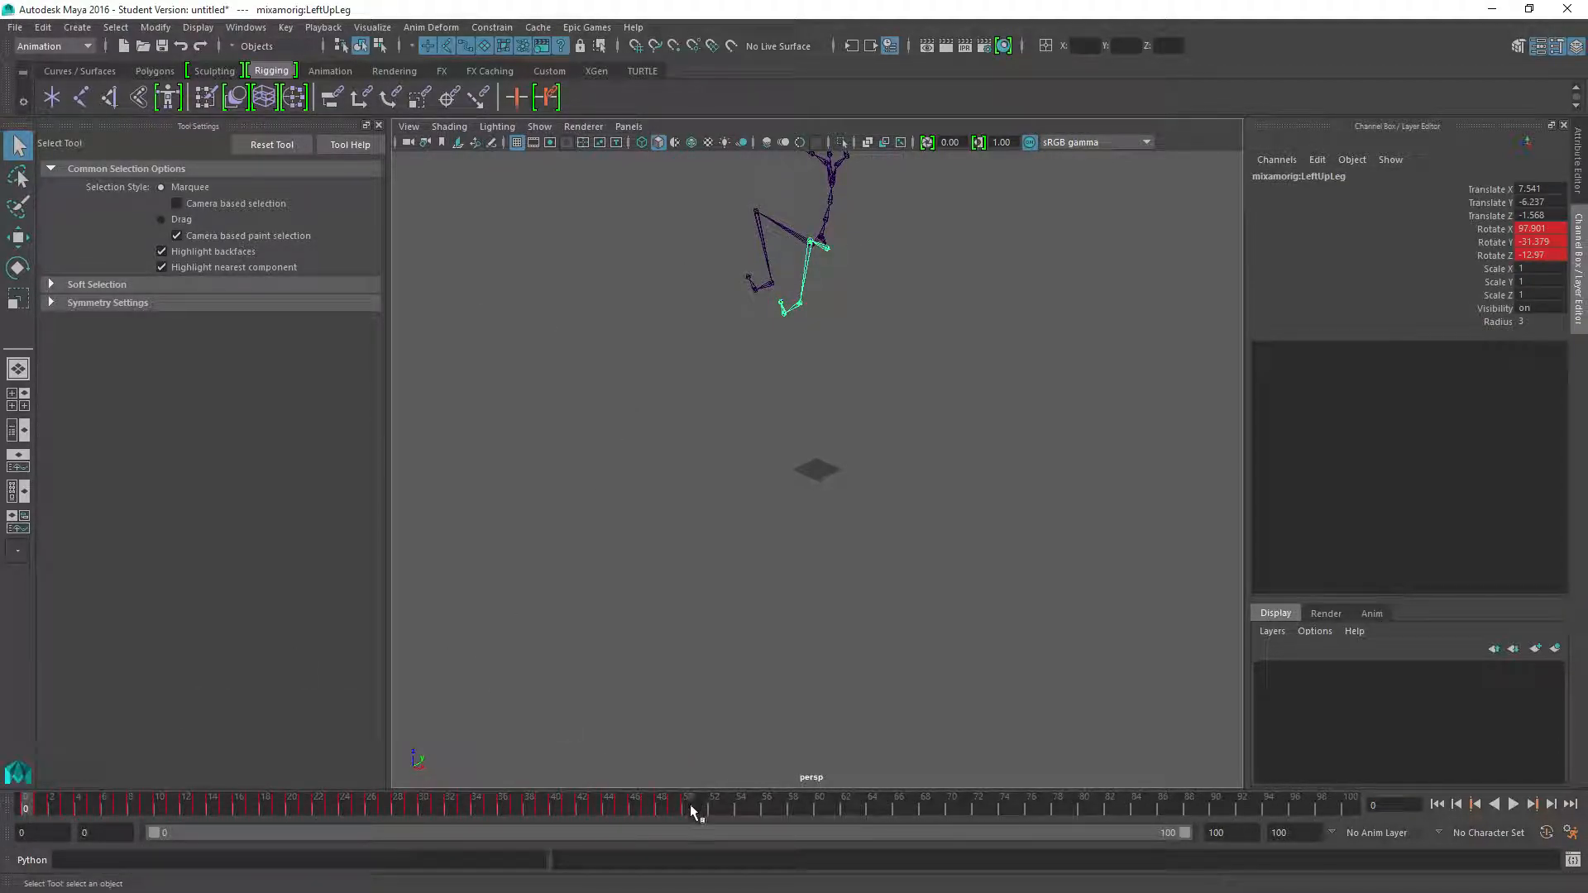
{"action": "left_click_drag", "start_coordinate": [1299, 834], "coordinate": [1041, 799]}
{"action": "type", "text": "50"}
{"action": "key", "text": "Return"}
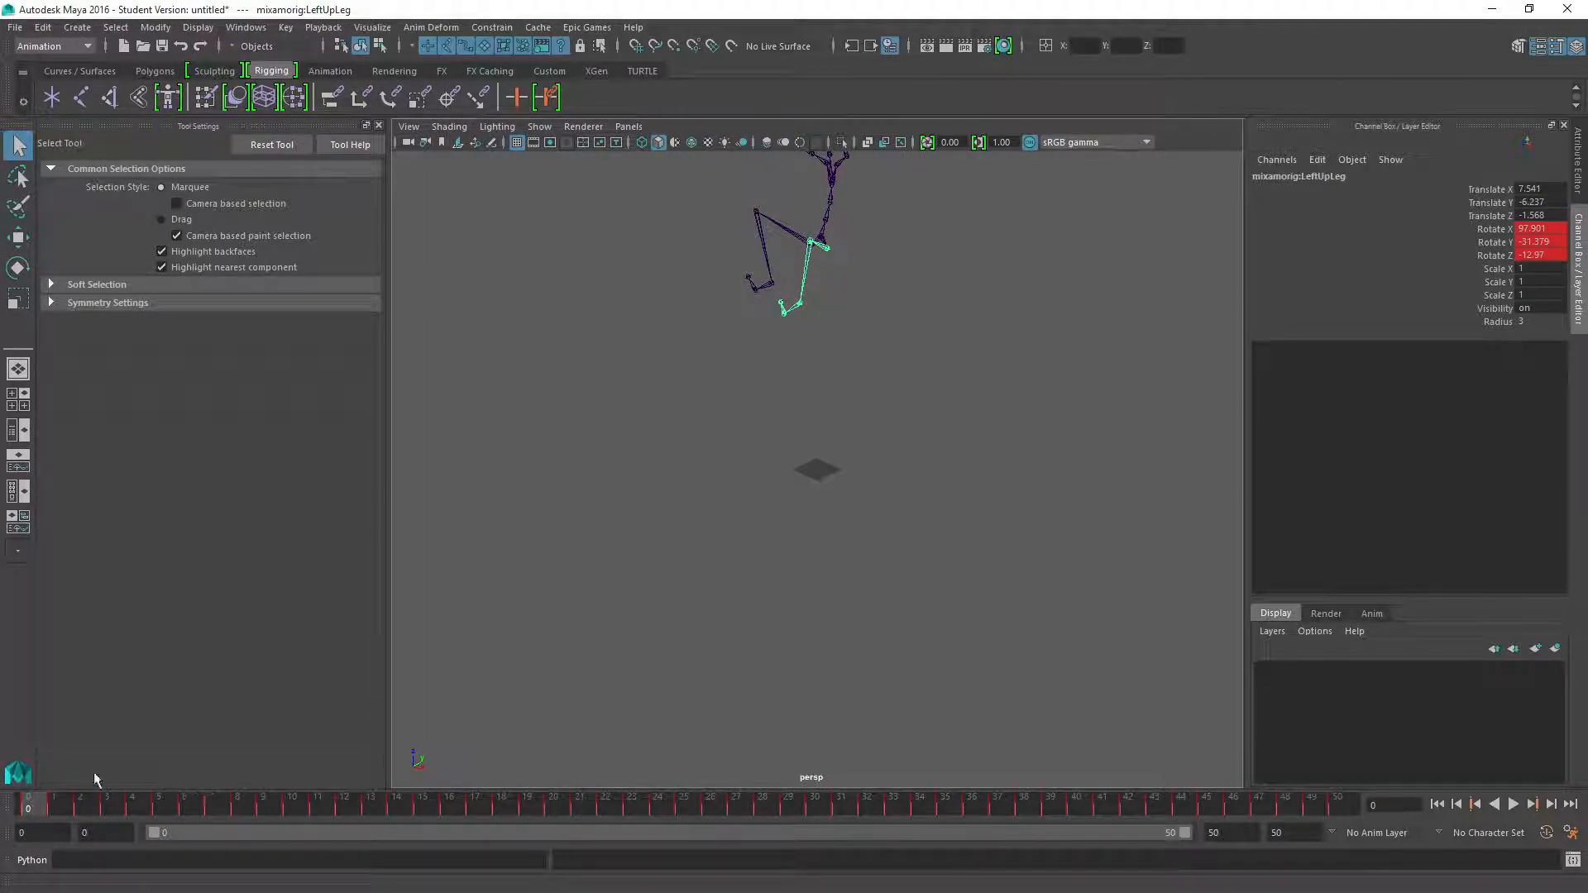
Play the drop animation, scrub to the landing at frame 26, and inspect the left foot's toe joints
{"action": "key", "text": "alt+v"}
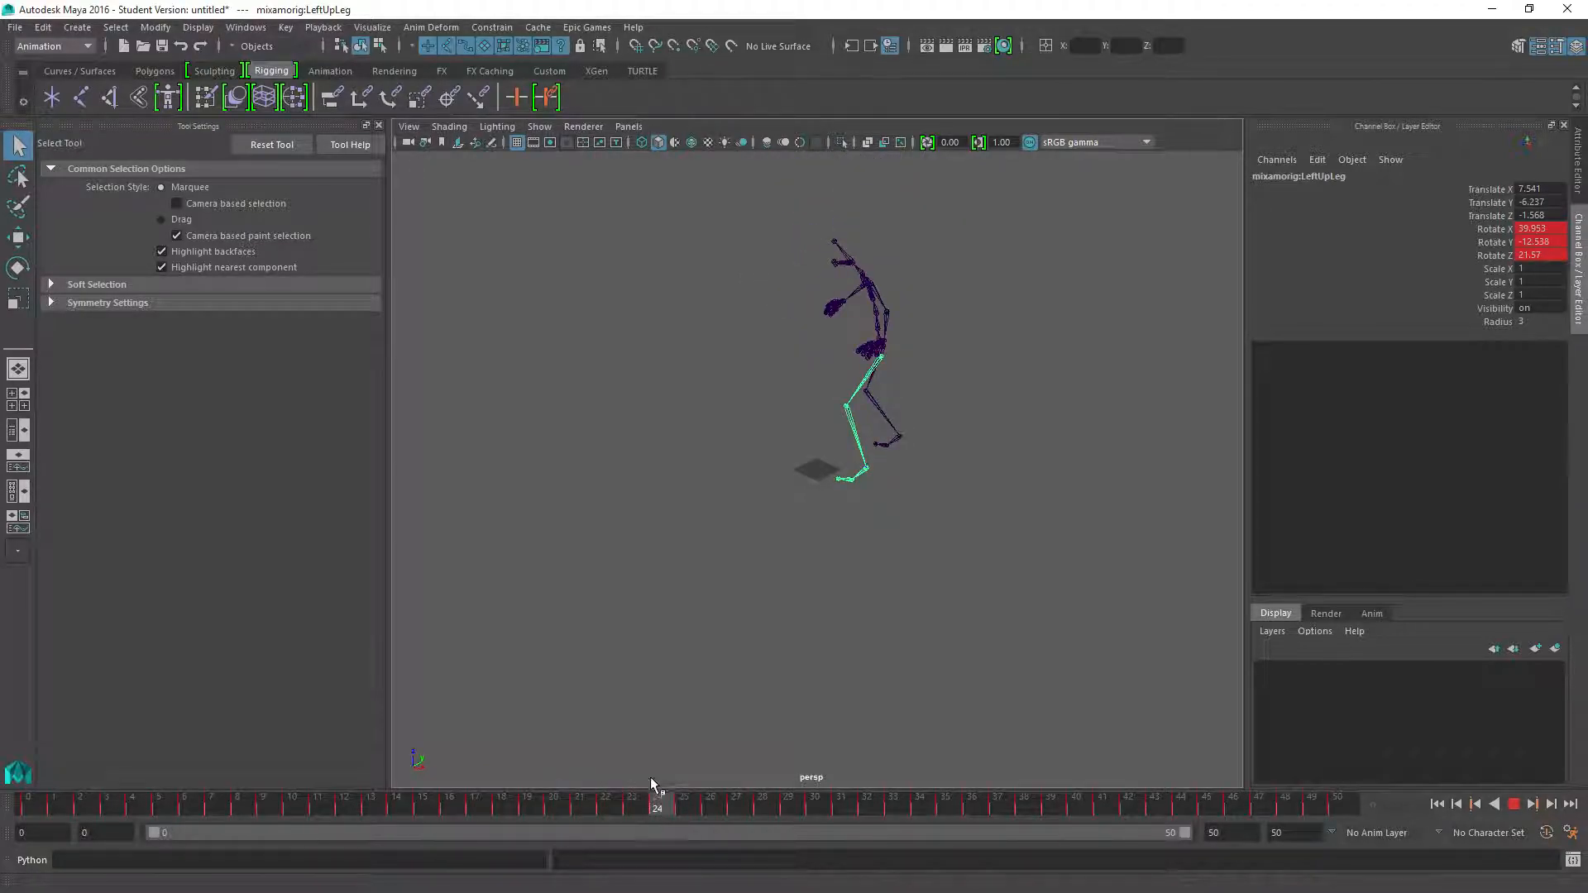
{"action": "left_click_drag", "start_coordinate": [559, 802], "coordinate": [664, 823]}
{"action": "scroll", "coordinate": [934, 522], "scroll_direction": "up", "scroll_amount": 5}
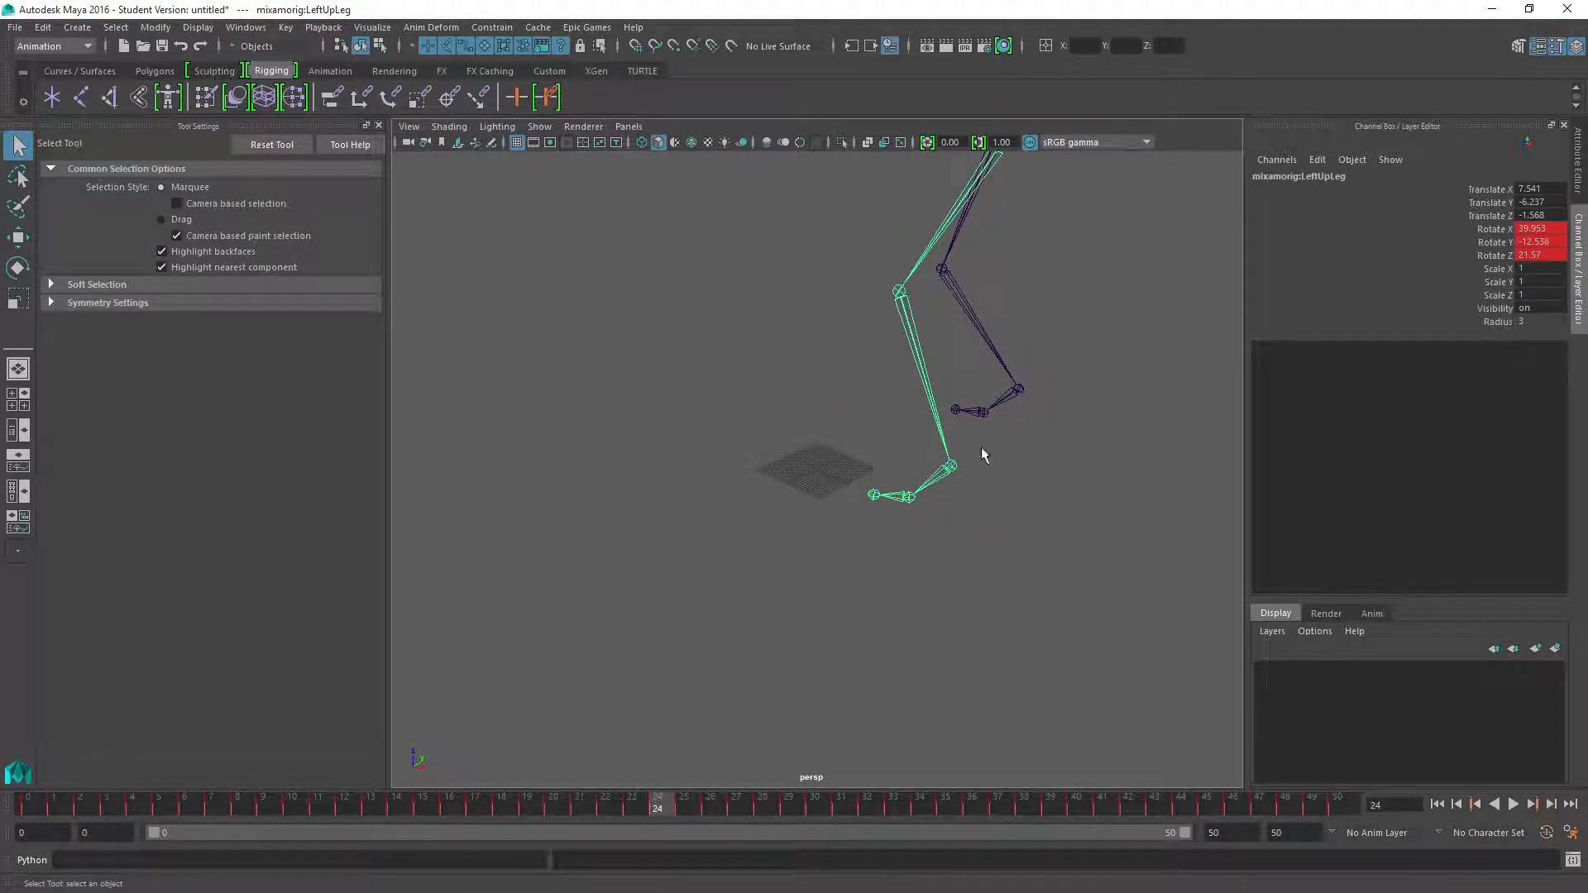
{"action": "left_click_drag", "start_coordinate": [659, 818], "coordinate": [723, 798]}
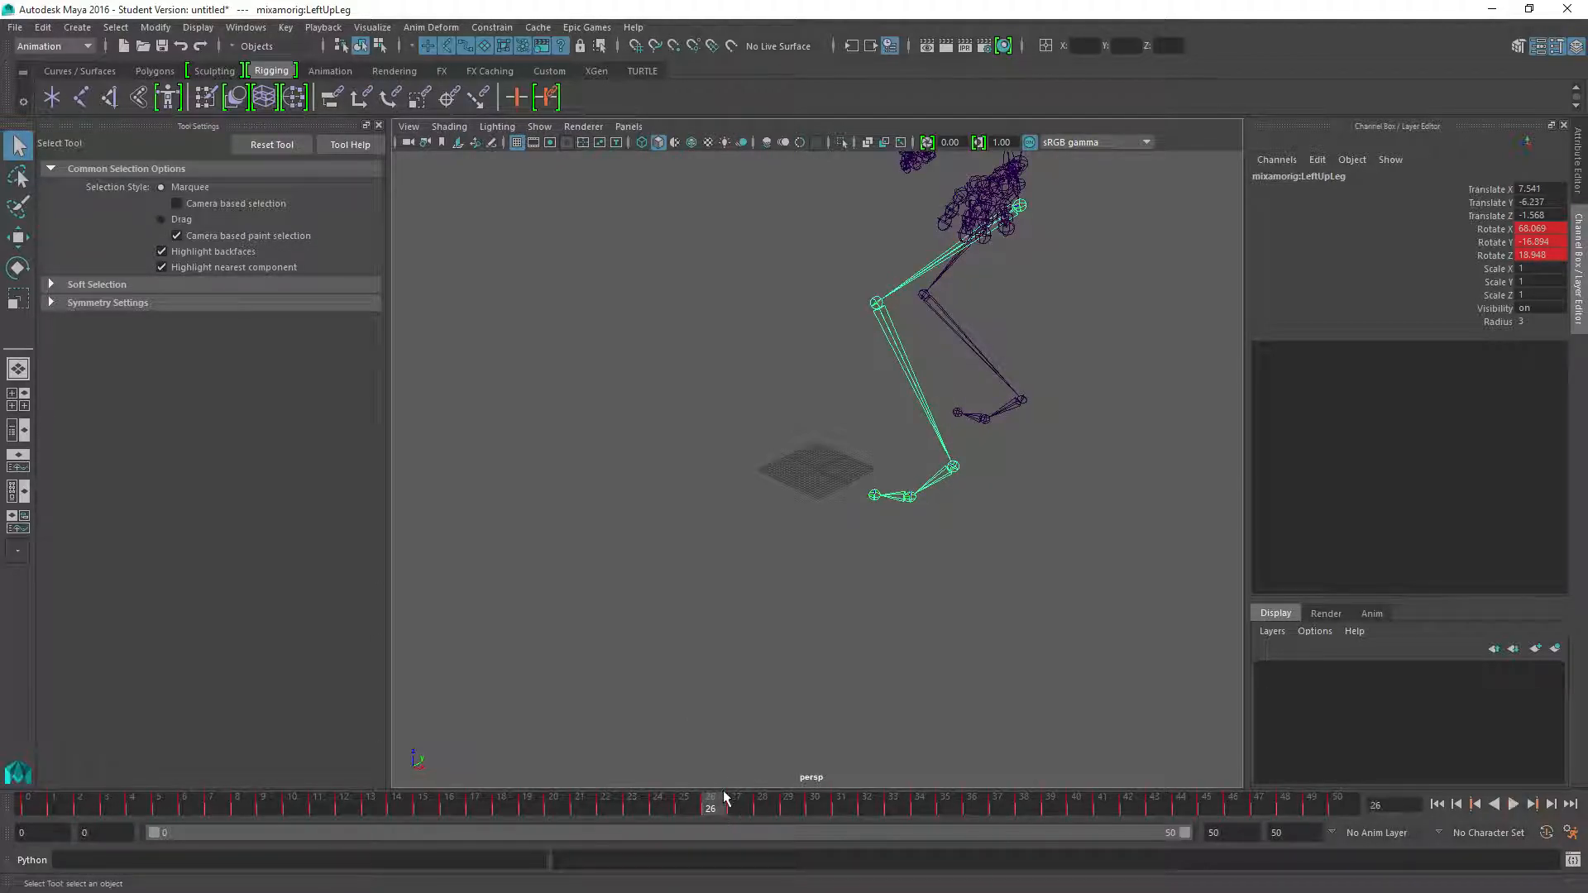
{"action": "left_click", "coordinate": [909, 497]}
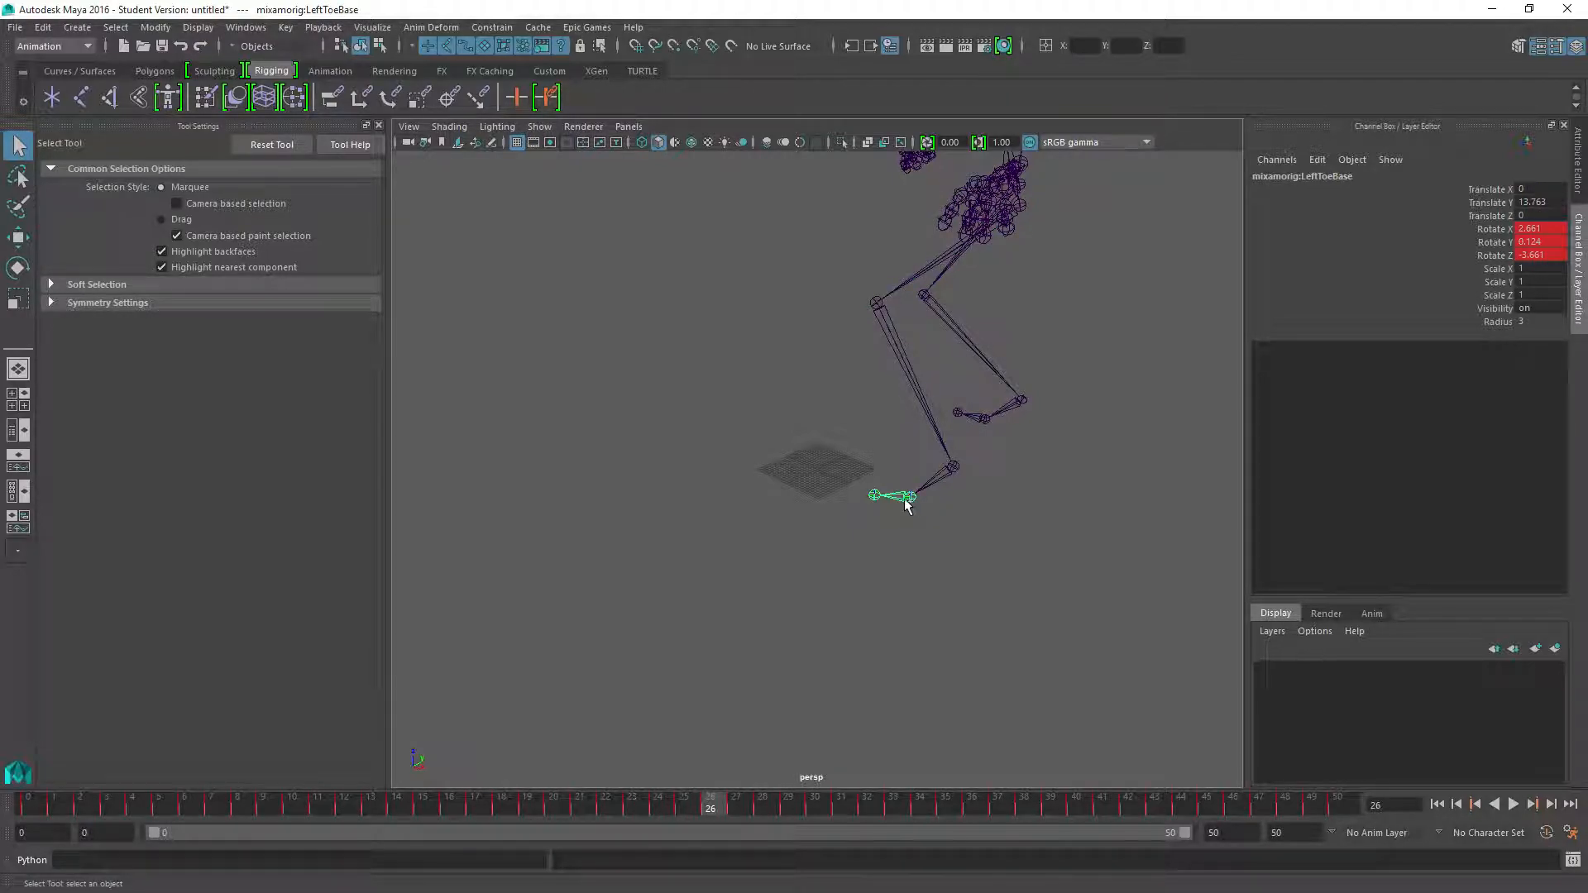
{"action": "left_click", "coordinate": [874, 496]}
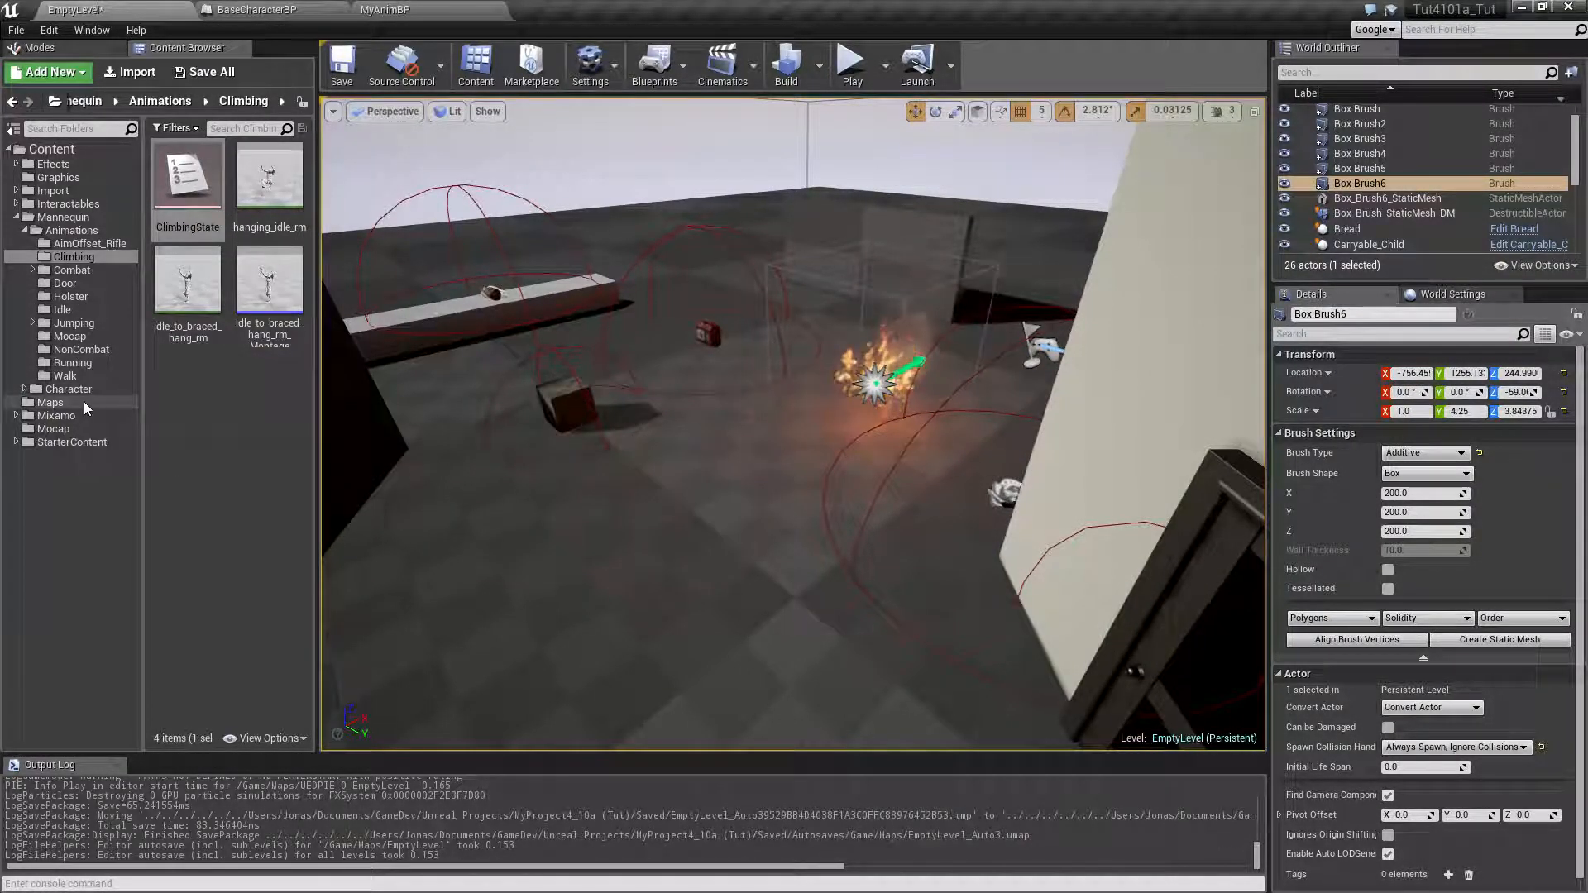
Switch to Unreal Editor and open the skeleton of SK_Adam from the Mannequin Character Mesh folder
{"action": "left_click", "coordinate": [24, 389]}
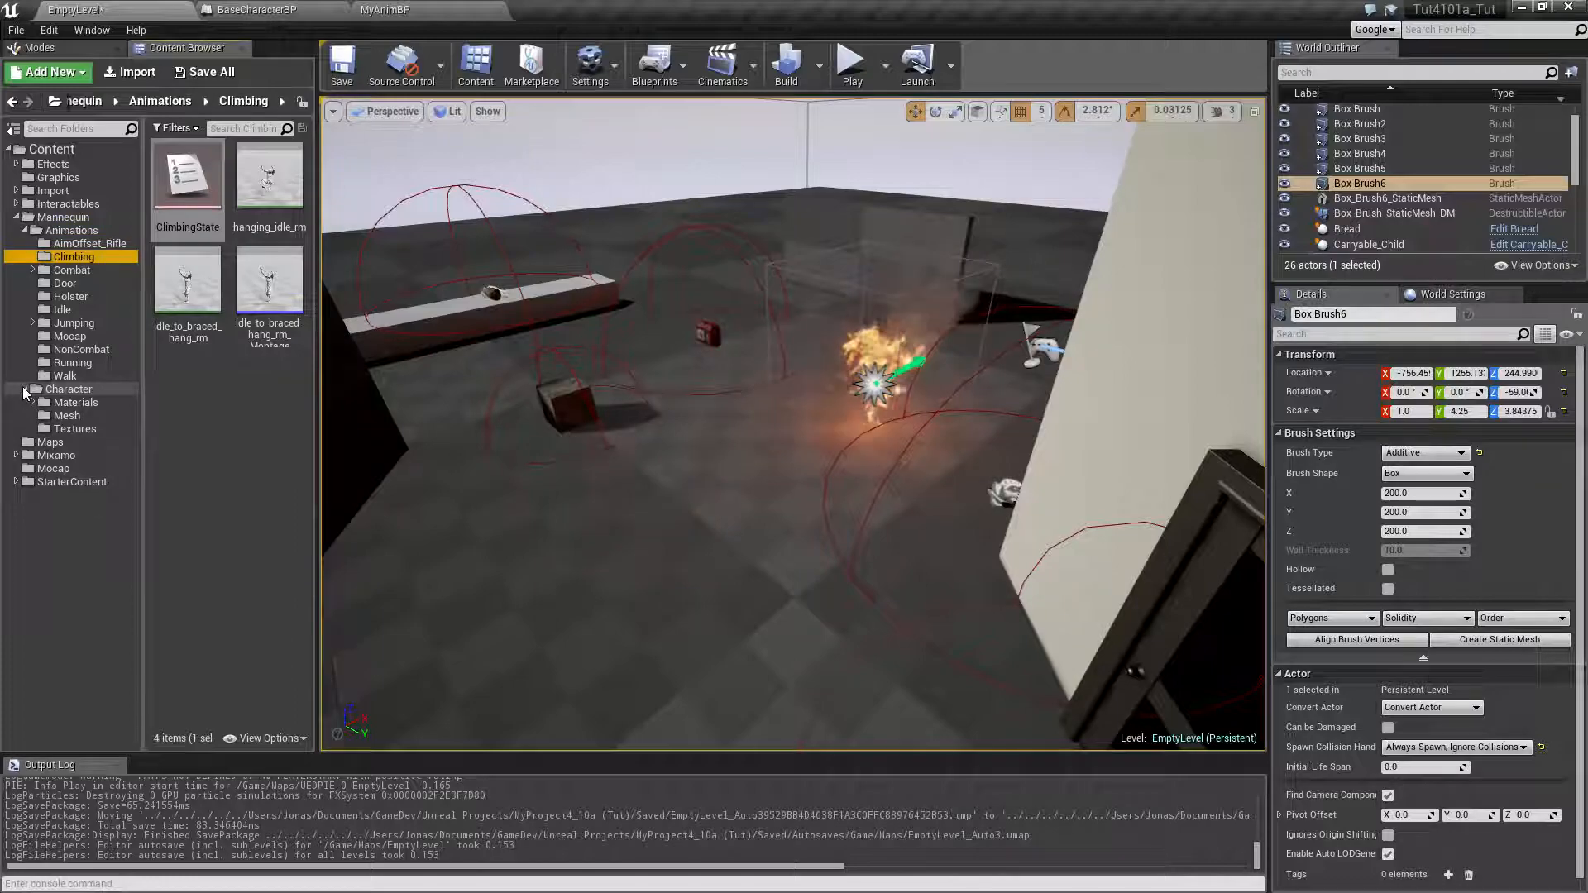
{"action": "left_click", "coordinate": [66, 415]}
{"action": "double_click", "coordinate": [219, 194]}
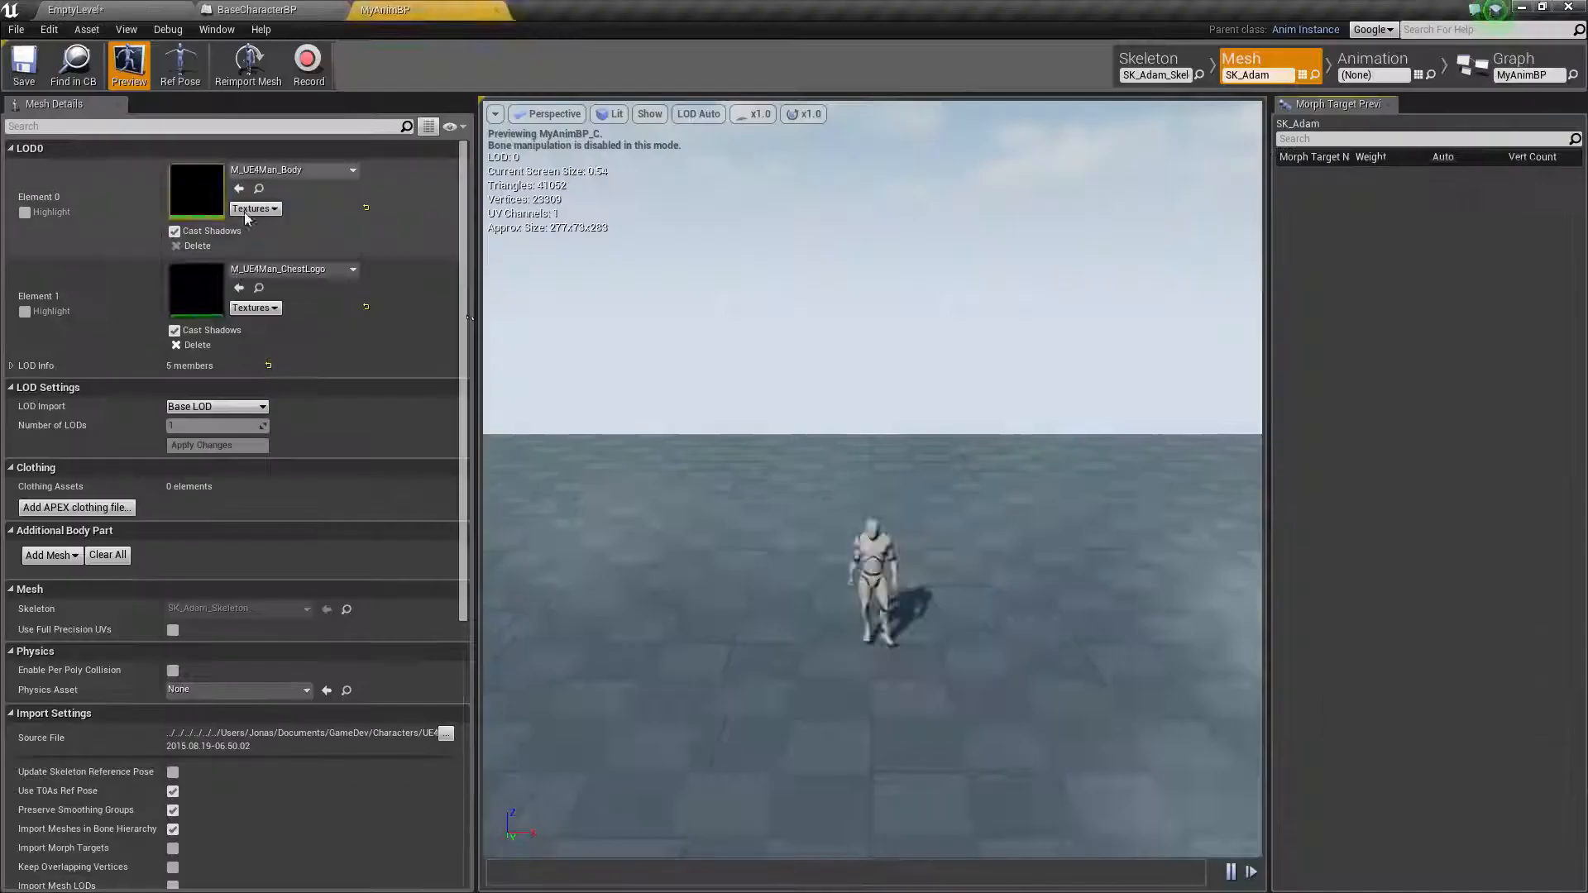
{"action": "left_click", "coordinate": [1149, 58]}
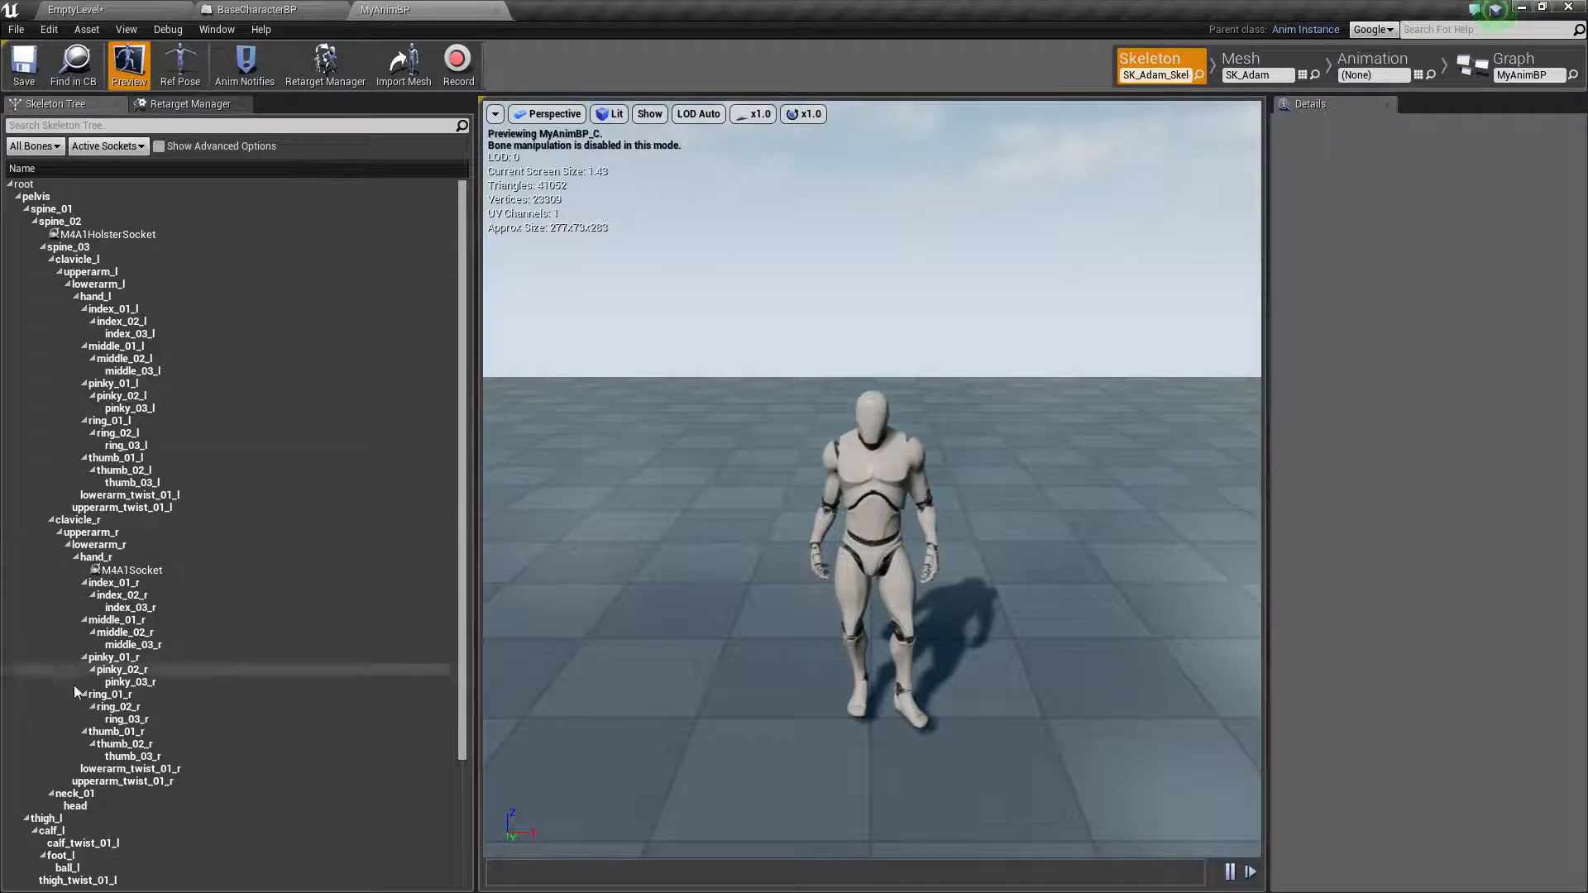
Examine SK_Adam's bone hierarchy down to the feet and select the ball_r bone
{"action": "scroll", "coordinate": [62, 672], "scroll_direction": "down", "scroll_amount": 4}
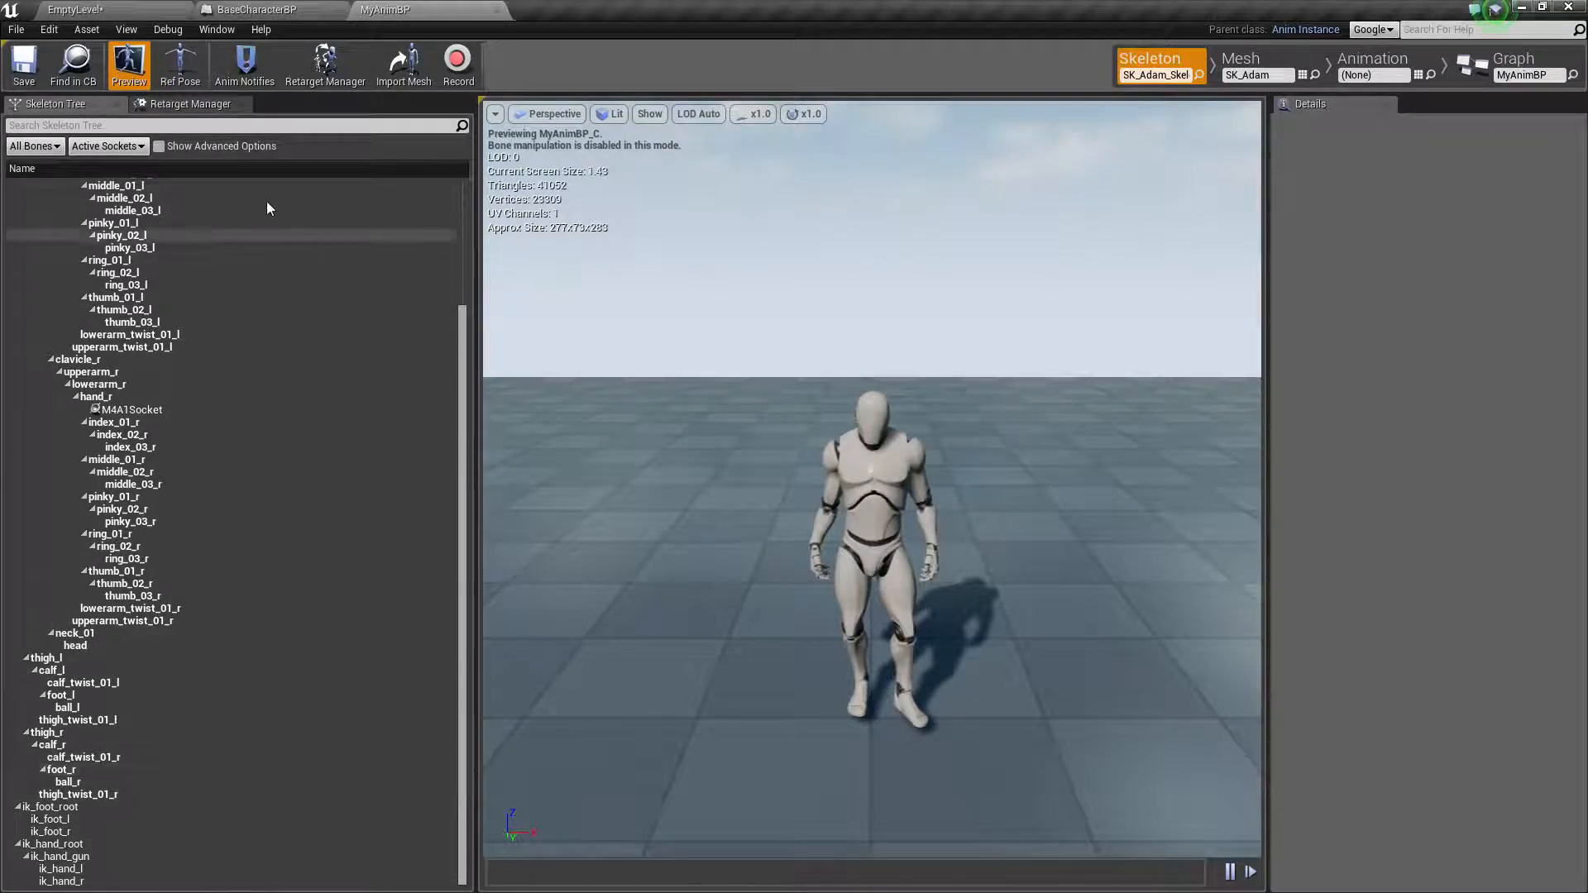
{"action": "scroll", "coordinate": [288, 368], "scroll_direction": "up", "scroll_amount": 4}
{"action": "left_click", "coordinate": [207, 146]}
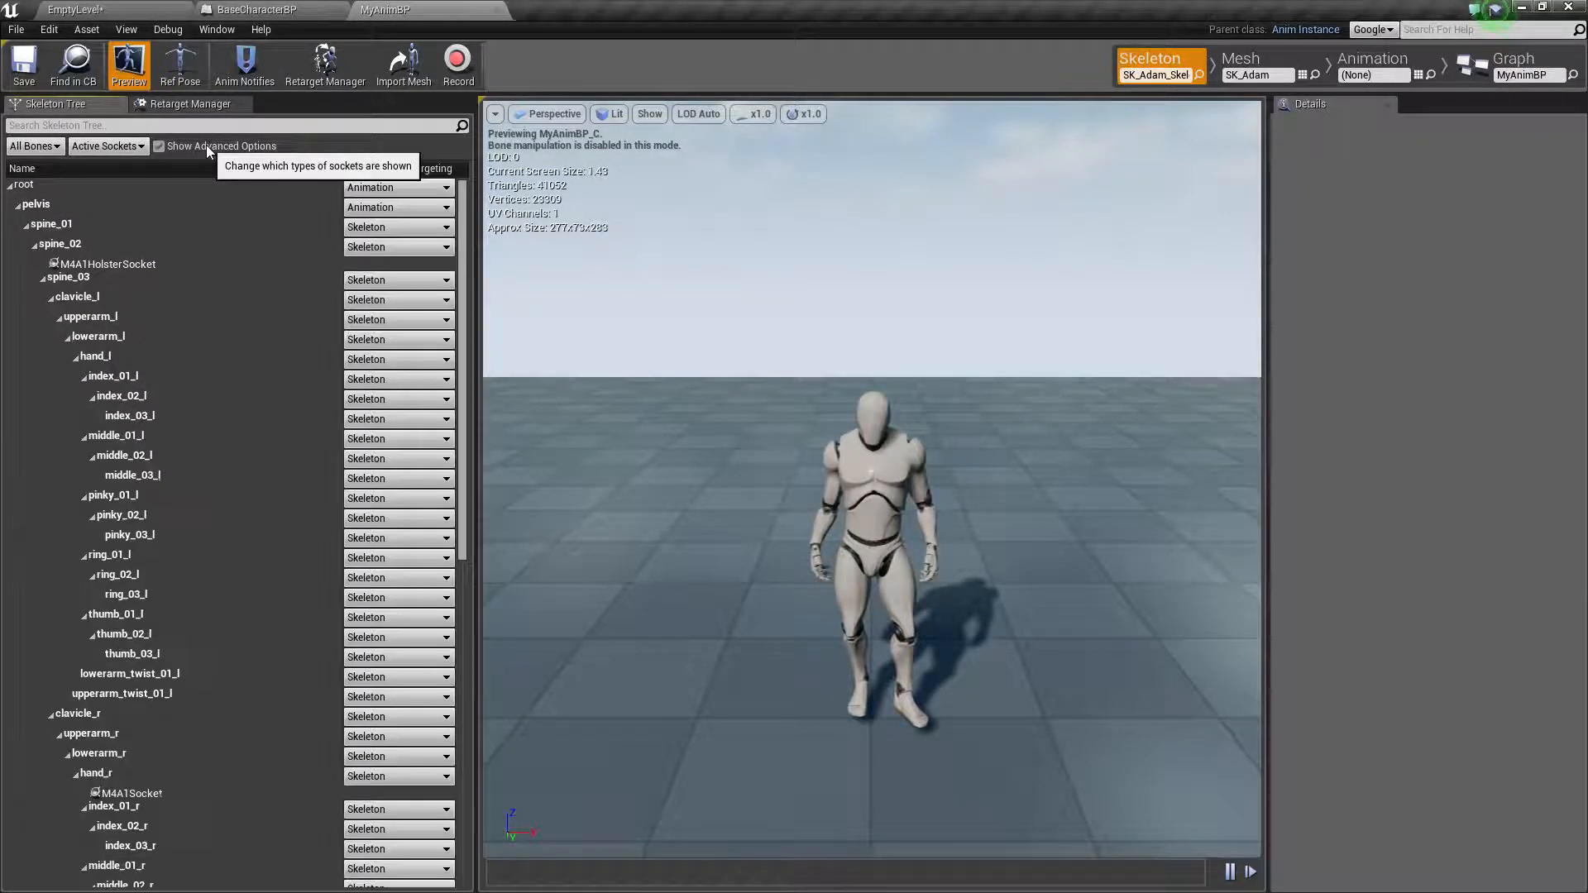
{"action": "left_click", "coordinate": [206, 145]}
{"action": "scroll", "coordinate": [120, 630], "scroll_direction": "down", "scroll_amount": 3}
{"action": "scroll", "coordinate": [120, 630], "scroll_direction": "down", "scroll_amount": 1}
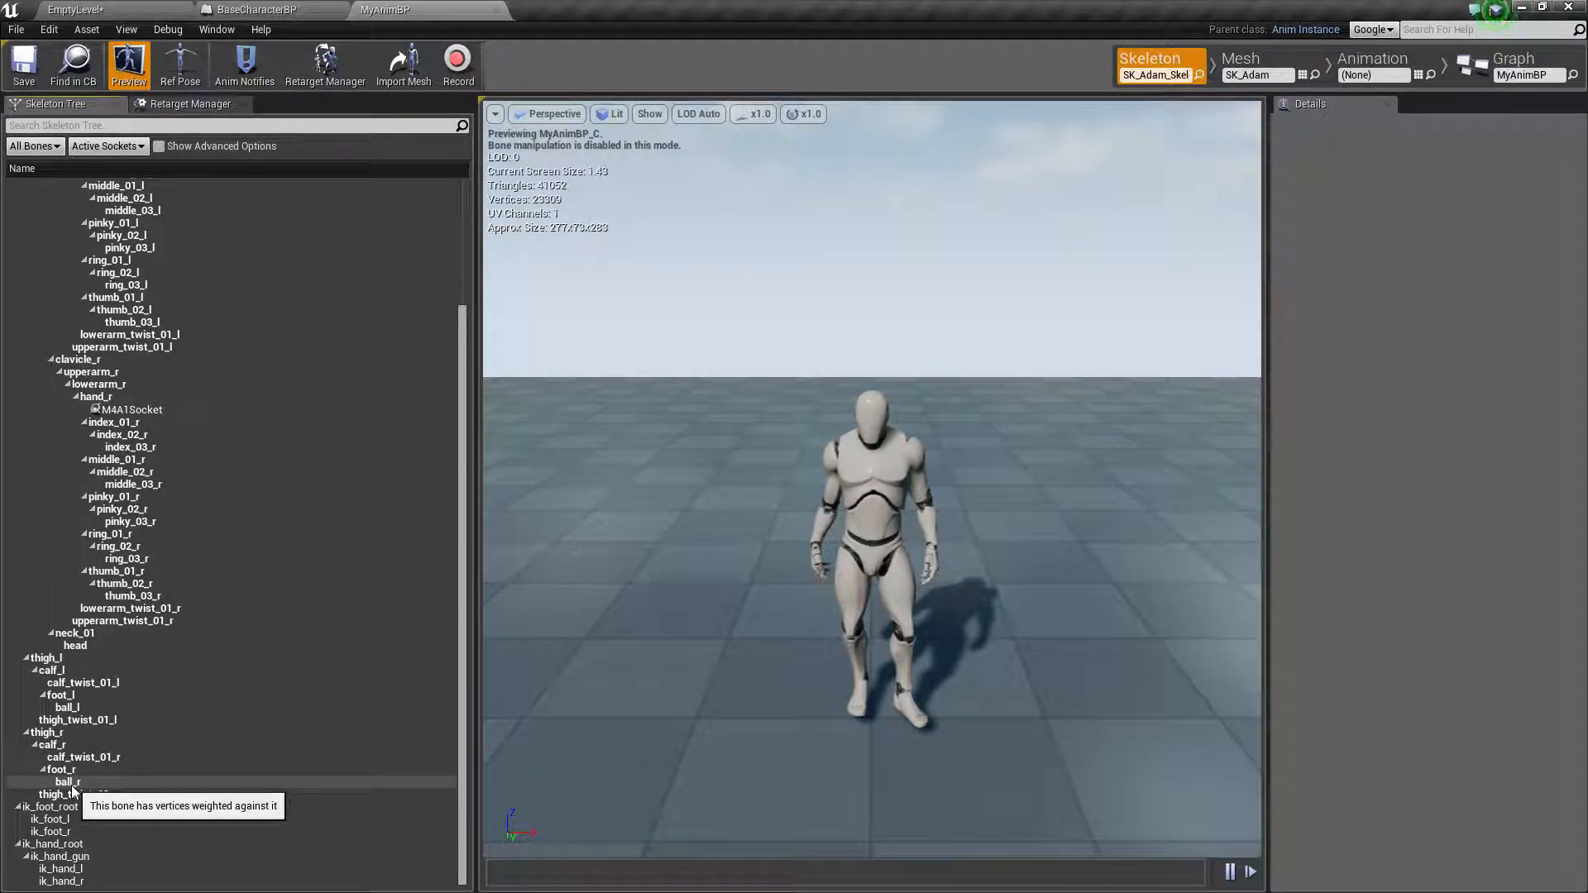
{"action": "left_click", "coordinate": [99, 784]}
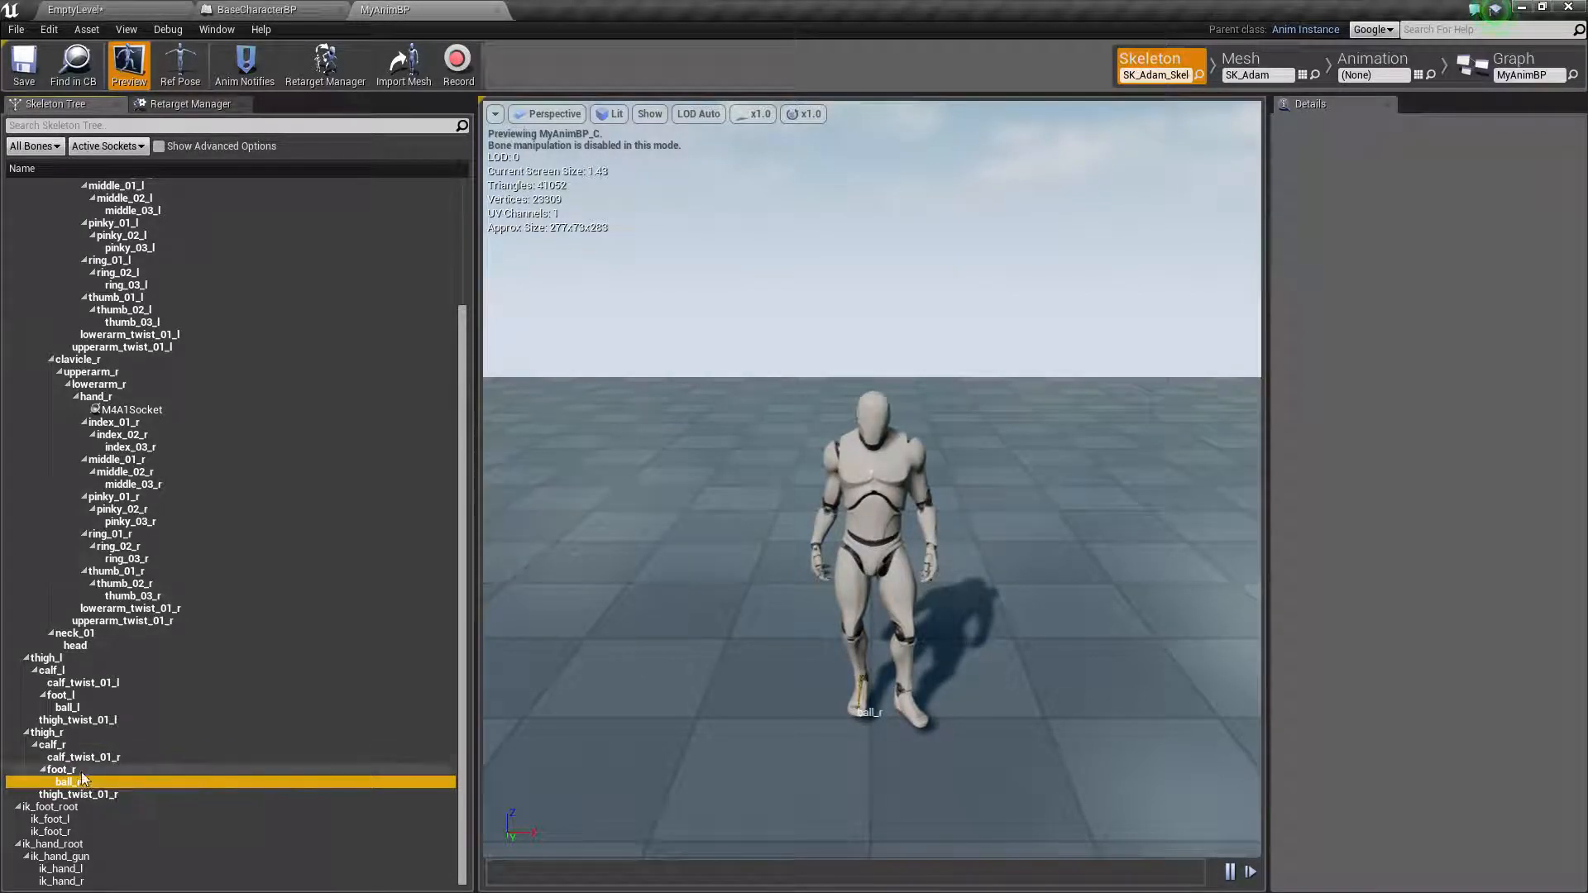
Return to EmptyLevel and open the skeleton of SK_action_girl_with_root from the Import folder's action_girl_with_Root subfolder
{"action": "left_click", "coordinate": [74, 9]}
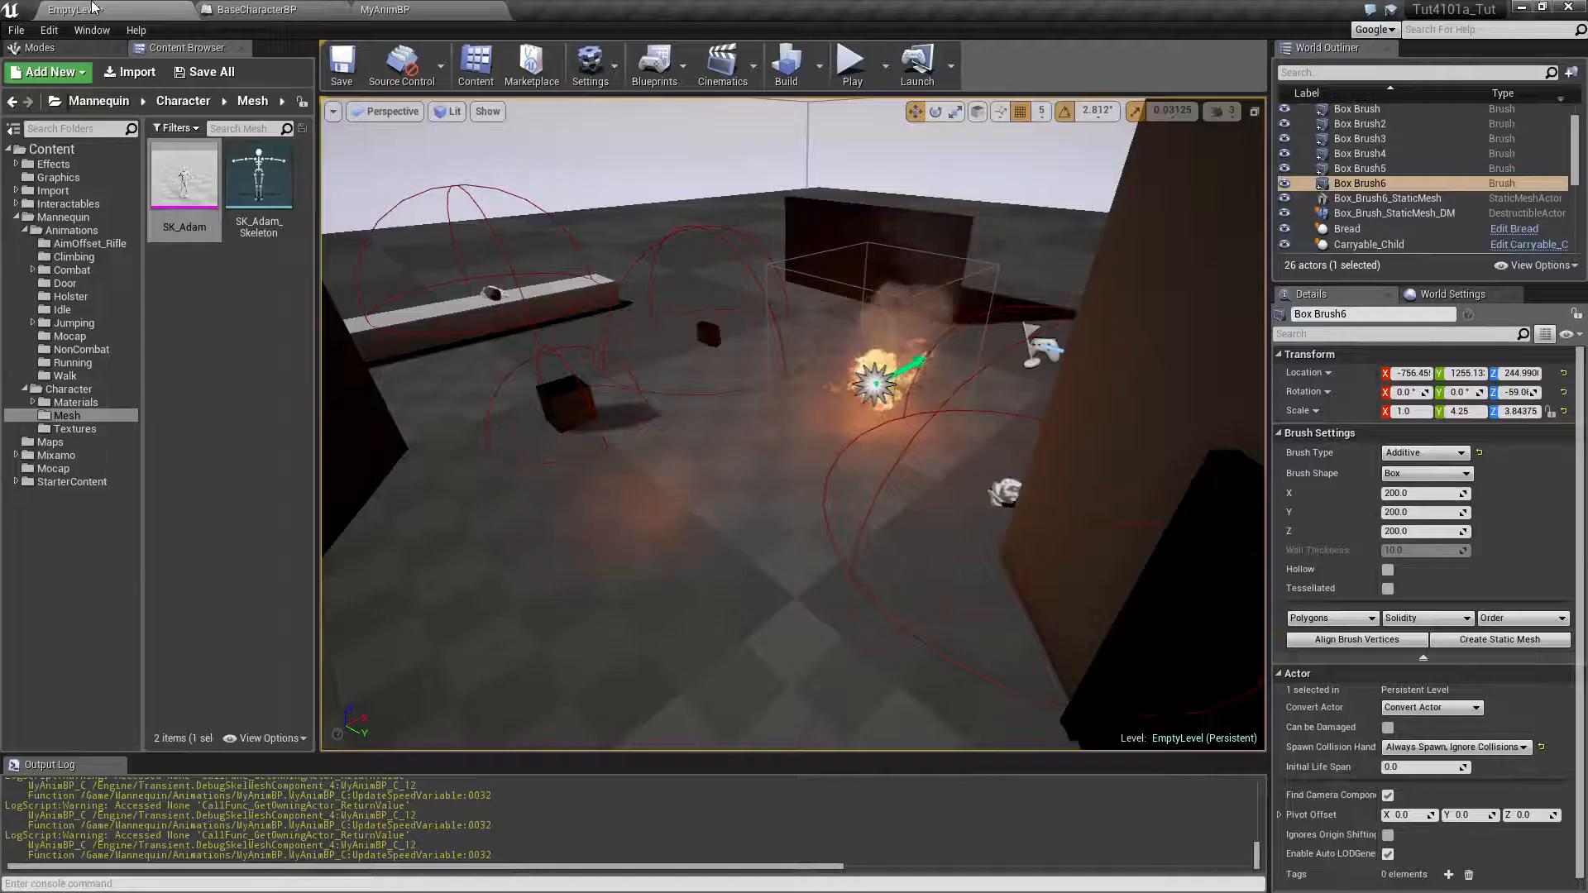
{"action": "left_click", "coordinate": [79, 192]}
{"action": "double_click", "coordinate": [197, 222]}
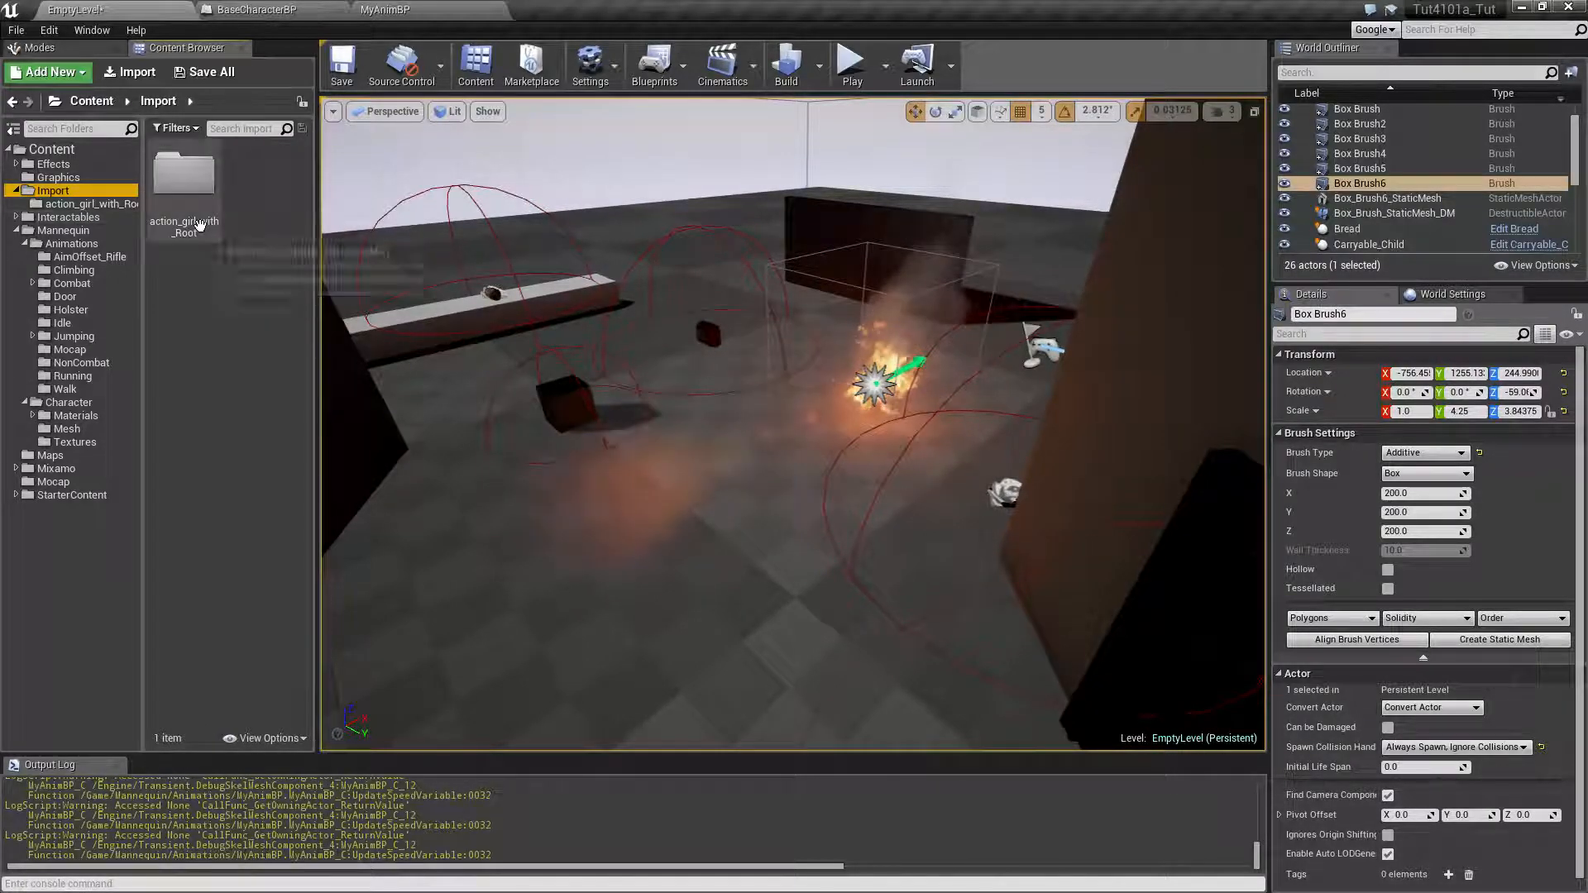
{"action": "double_click", "coordinate": [187, 282]}
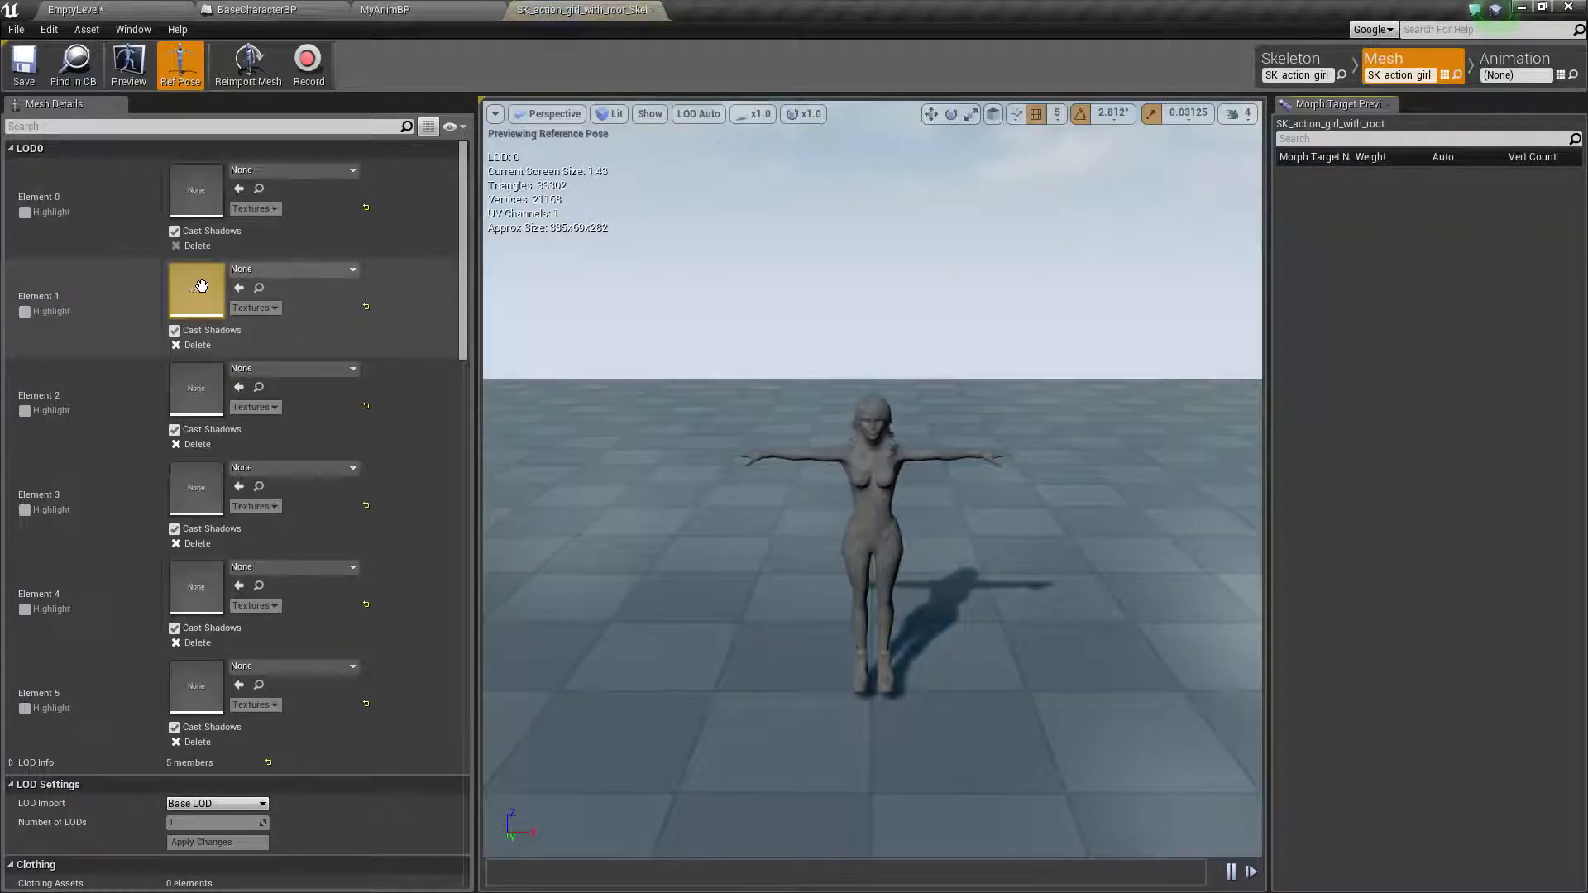
{"action": "left_click", "coordinate": [1291, 60]}
Locate the left leg's foot bones in the skeleton tree, selecting LeftFoot and LeftToeBase in turn
{"action": "scroll", "coordinate": [281, 745], "scroll_direction": "down", "scroll_amount": 5}
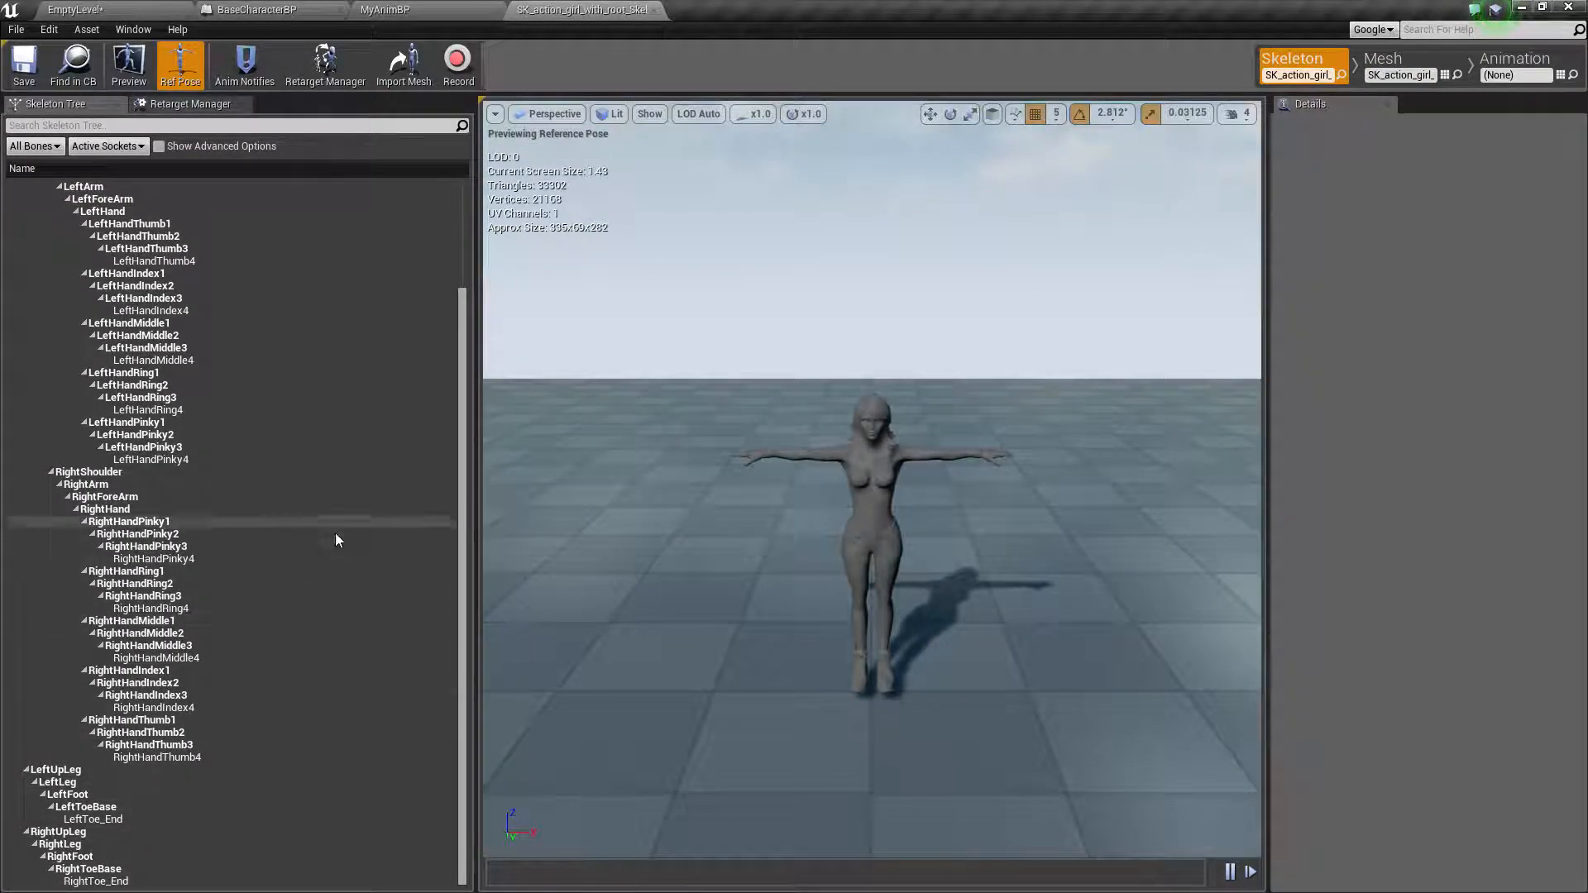
{"action": "left_click", "coordinate": [108, 795]}
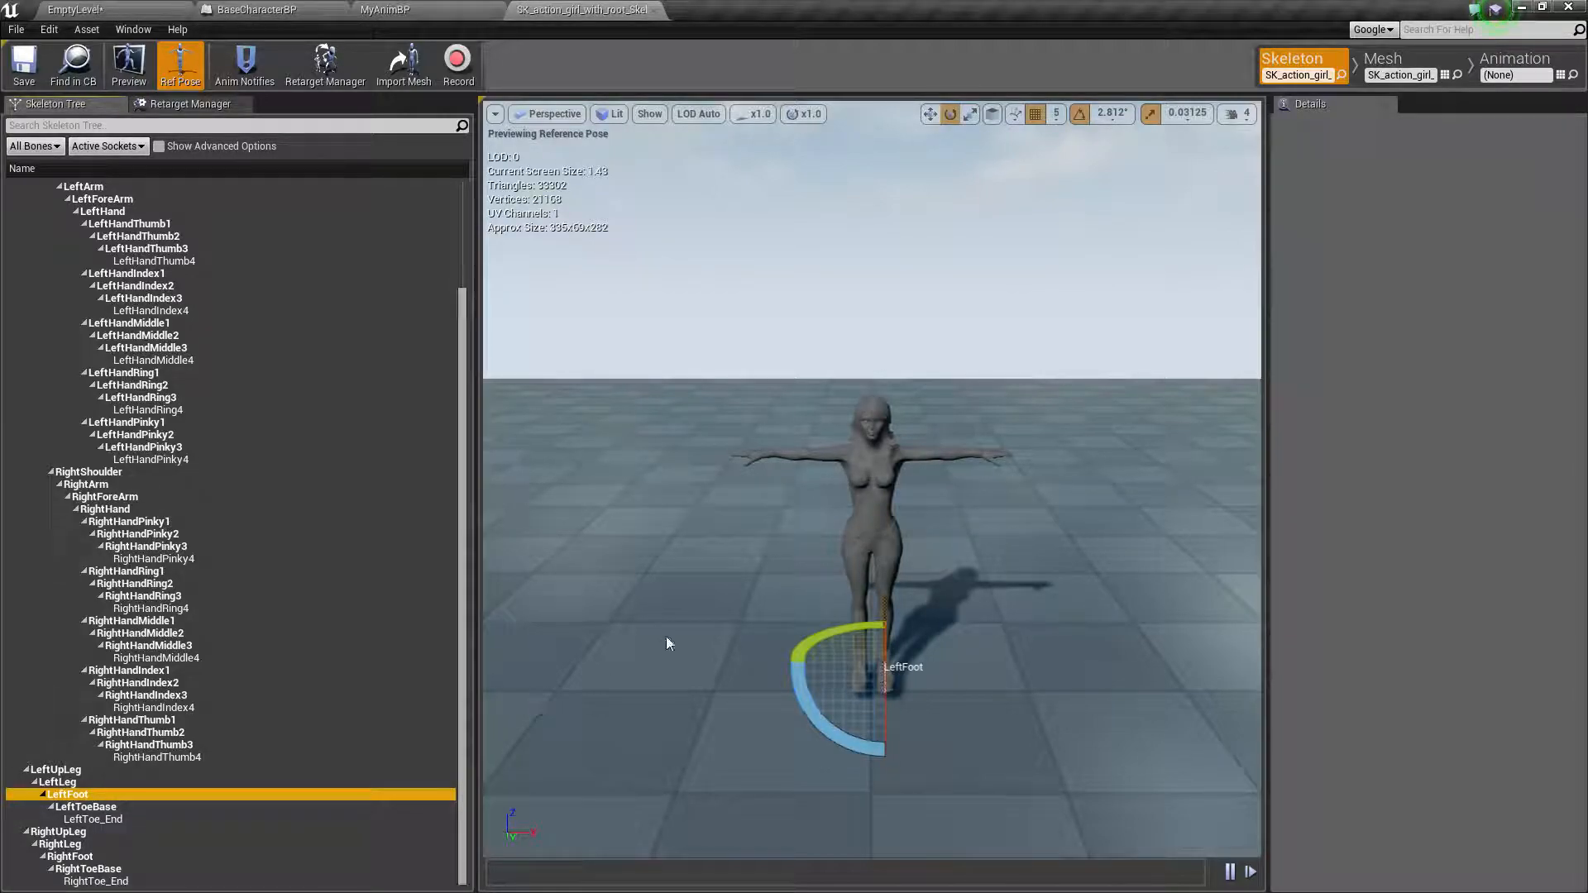
{"action": "left_click", "coordinate": [87, 807]}
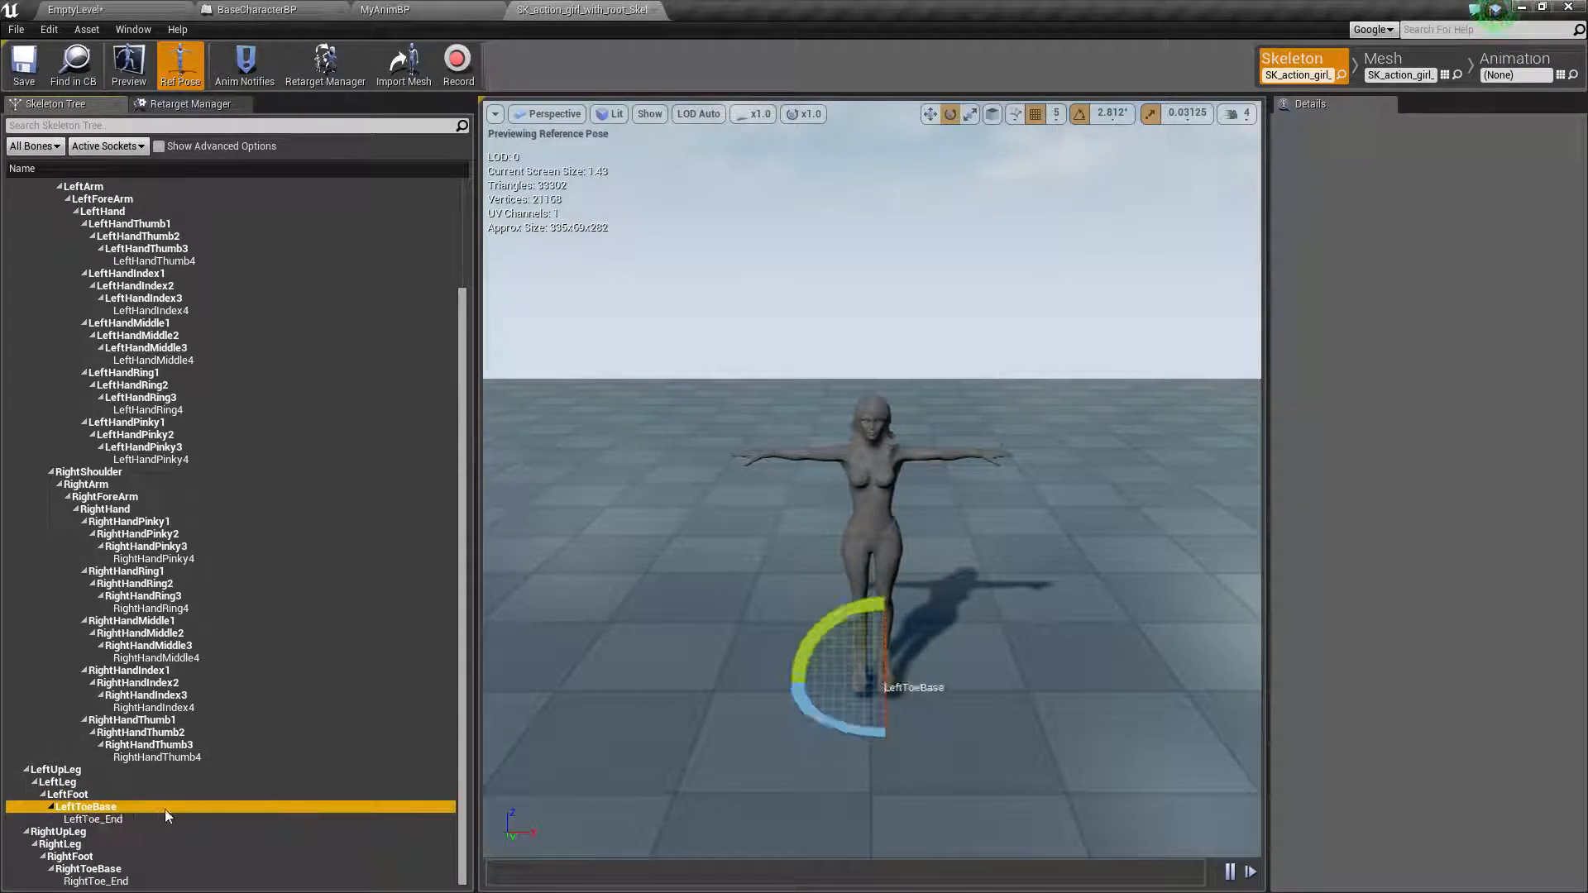
Open the skeleton's Retarget Manager and review the Humanoid rig's node-to-bone mapping down to the feet, including the advanced nodes
{"action": "left_click", "coordinate": [166, 106]}
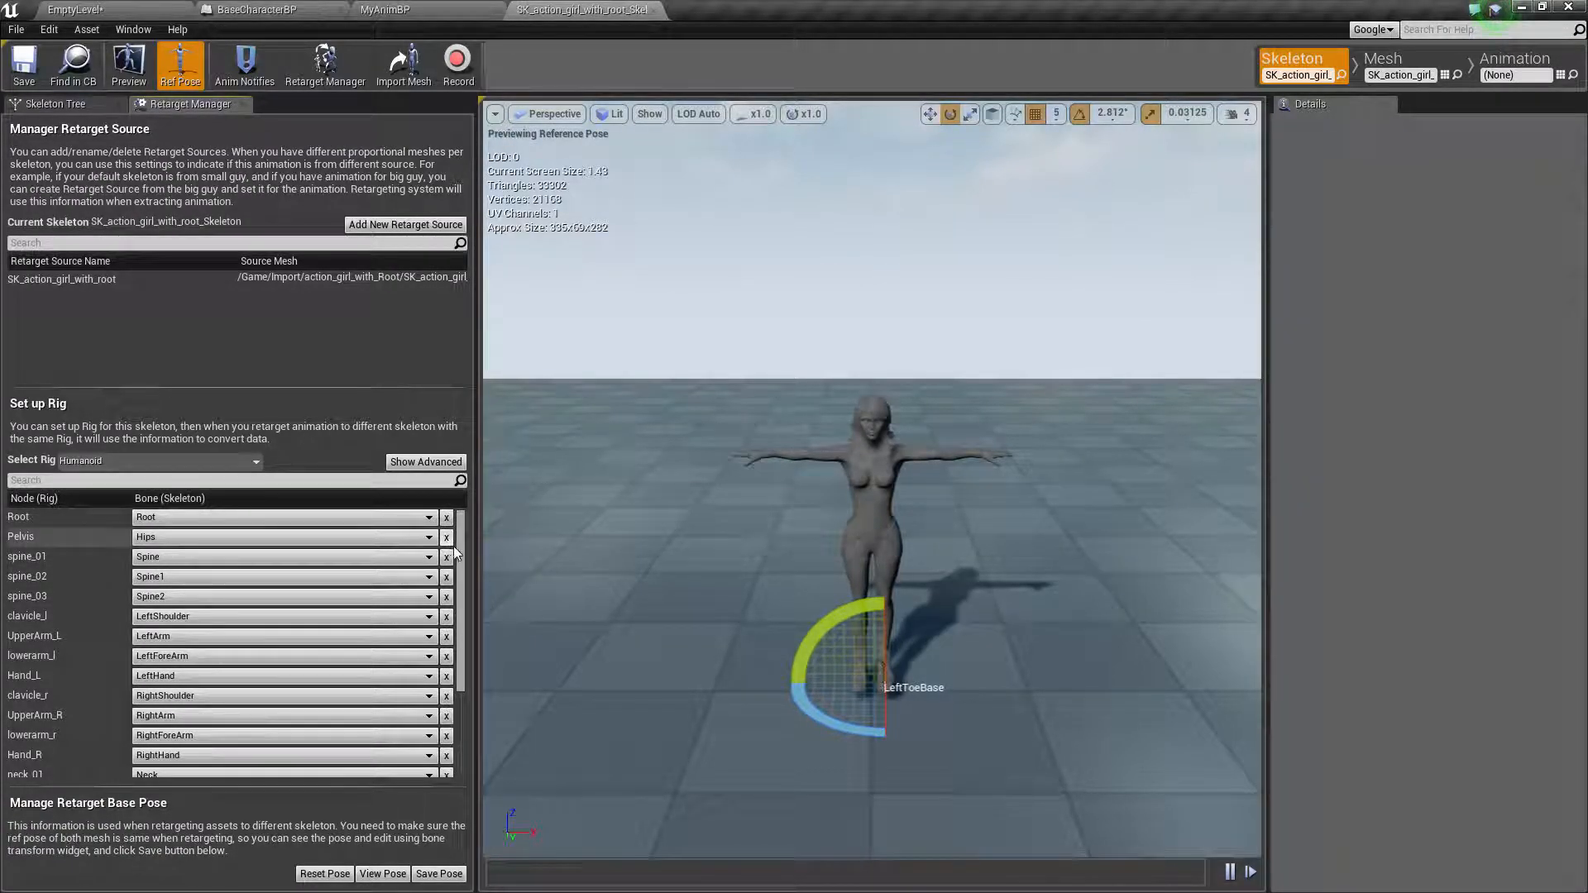
{"action": "scroll", "coordinate": [143, 727], "scroll_direction": "down", "scroll_amount": 3}
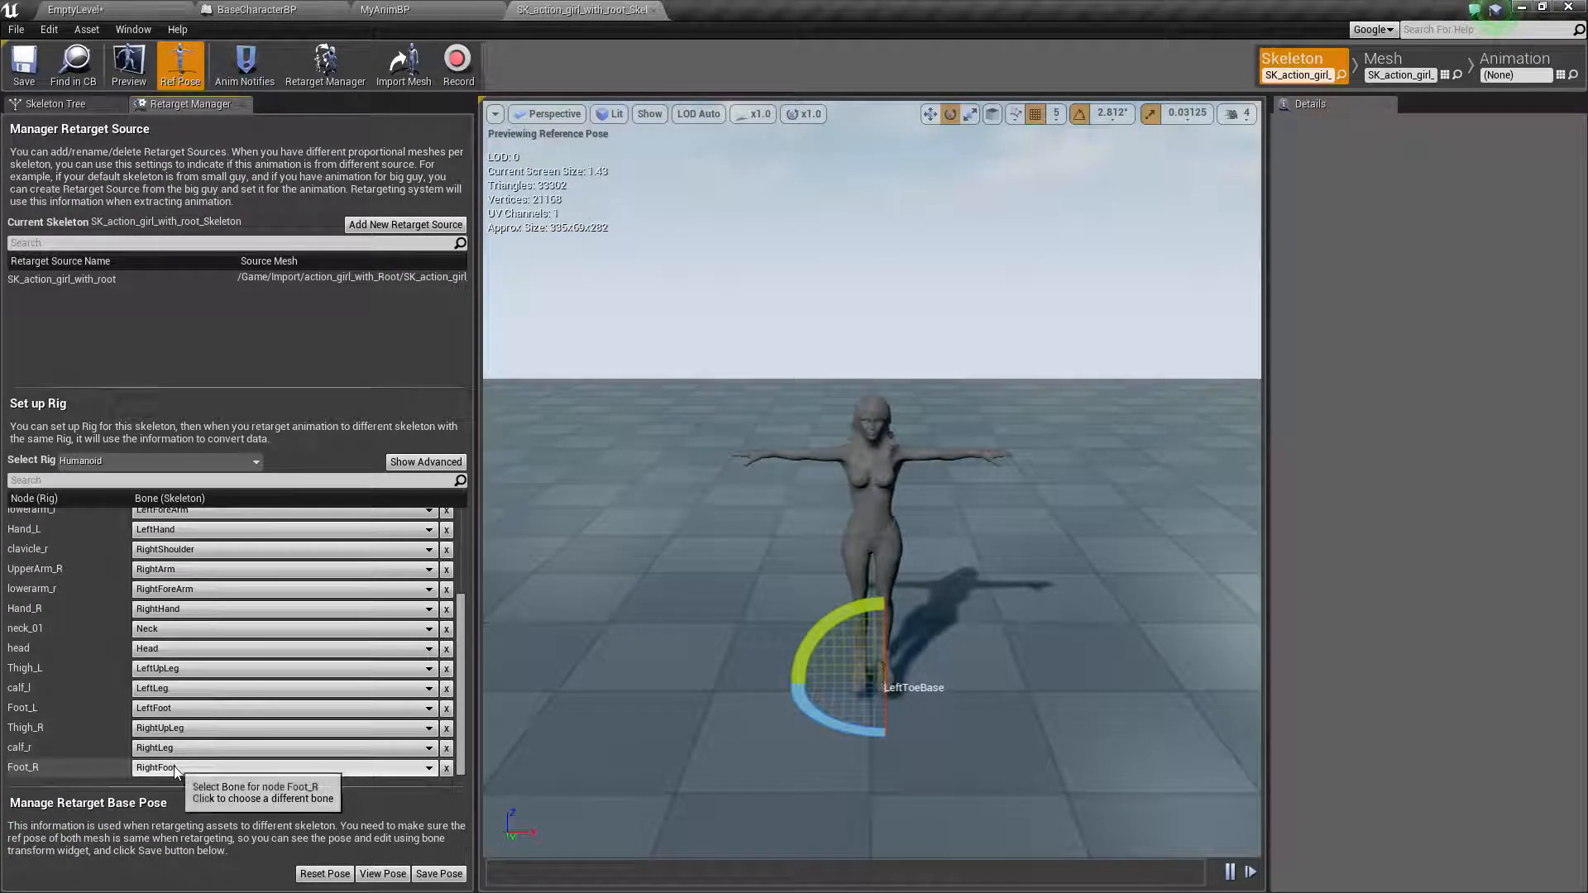
{"action": "left_click", "coordinate": [406, 462]}
{"action": "scroll", "coordinate": [222, 727], "scroll_direction": "down", "scroll_amount": 10}
{"action": "scroll", "coordinate": [221, 734], "scroll_direction": "up", "scroll_amount": 2}
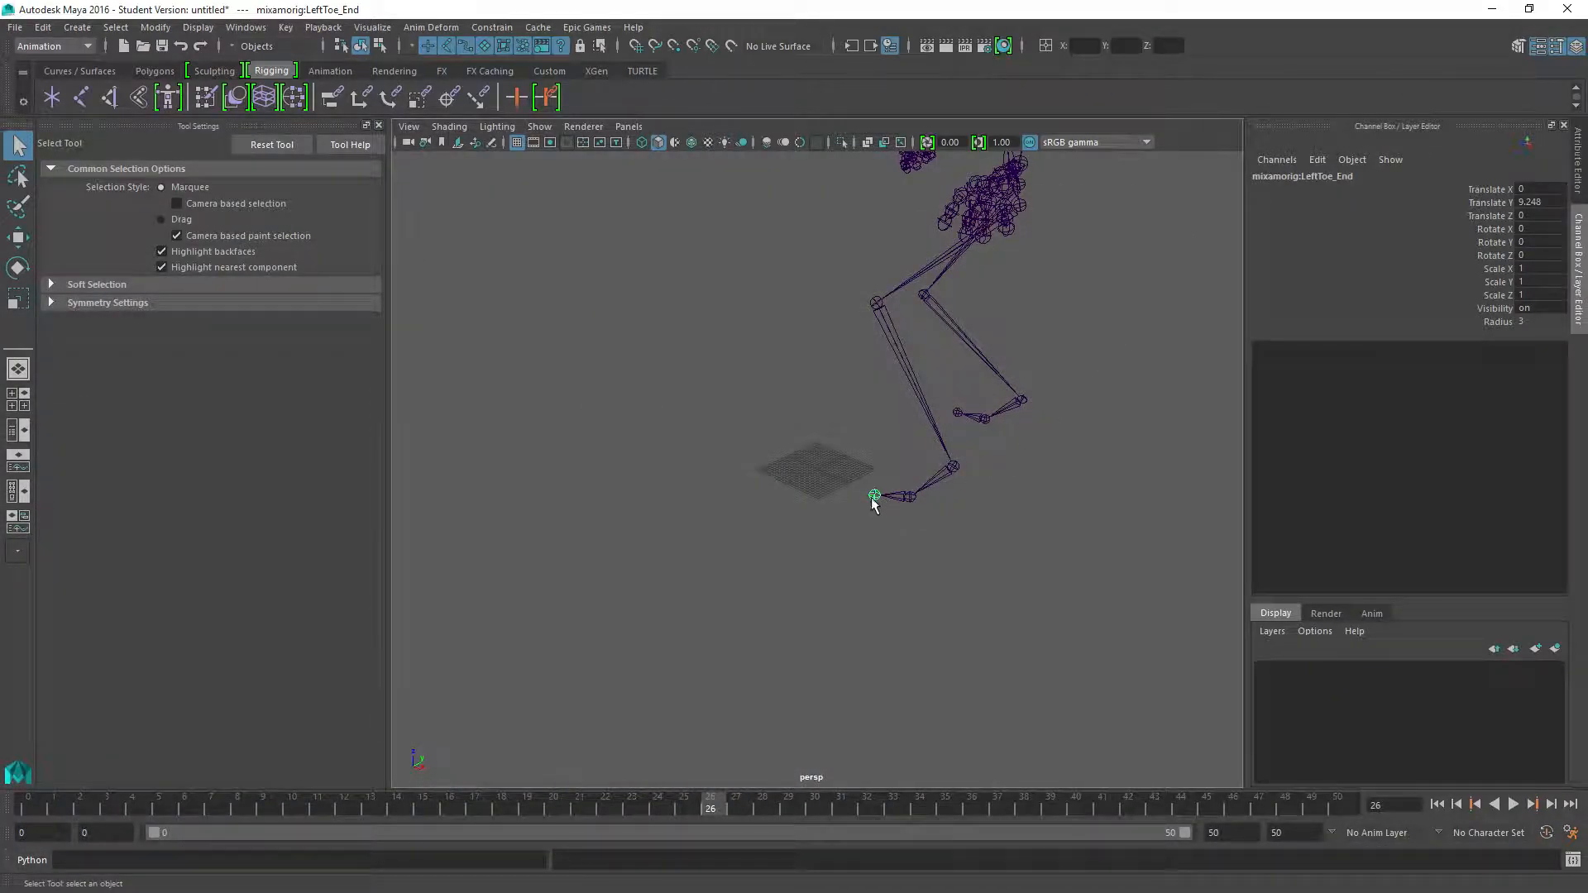
Switch to Maya and identify the left foot joints by selecting them in turn, ending on mixamorig:LeftToeBase
{"action": "left_click", "coordinate": [910, 500]}
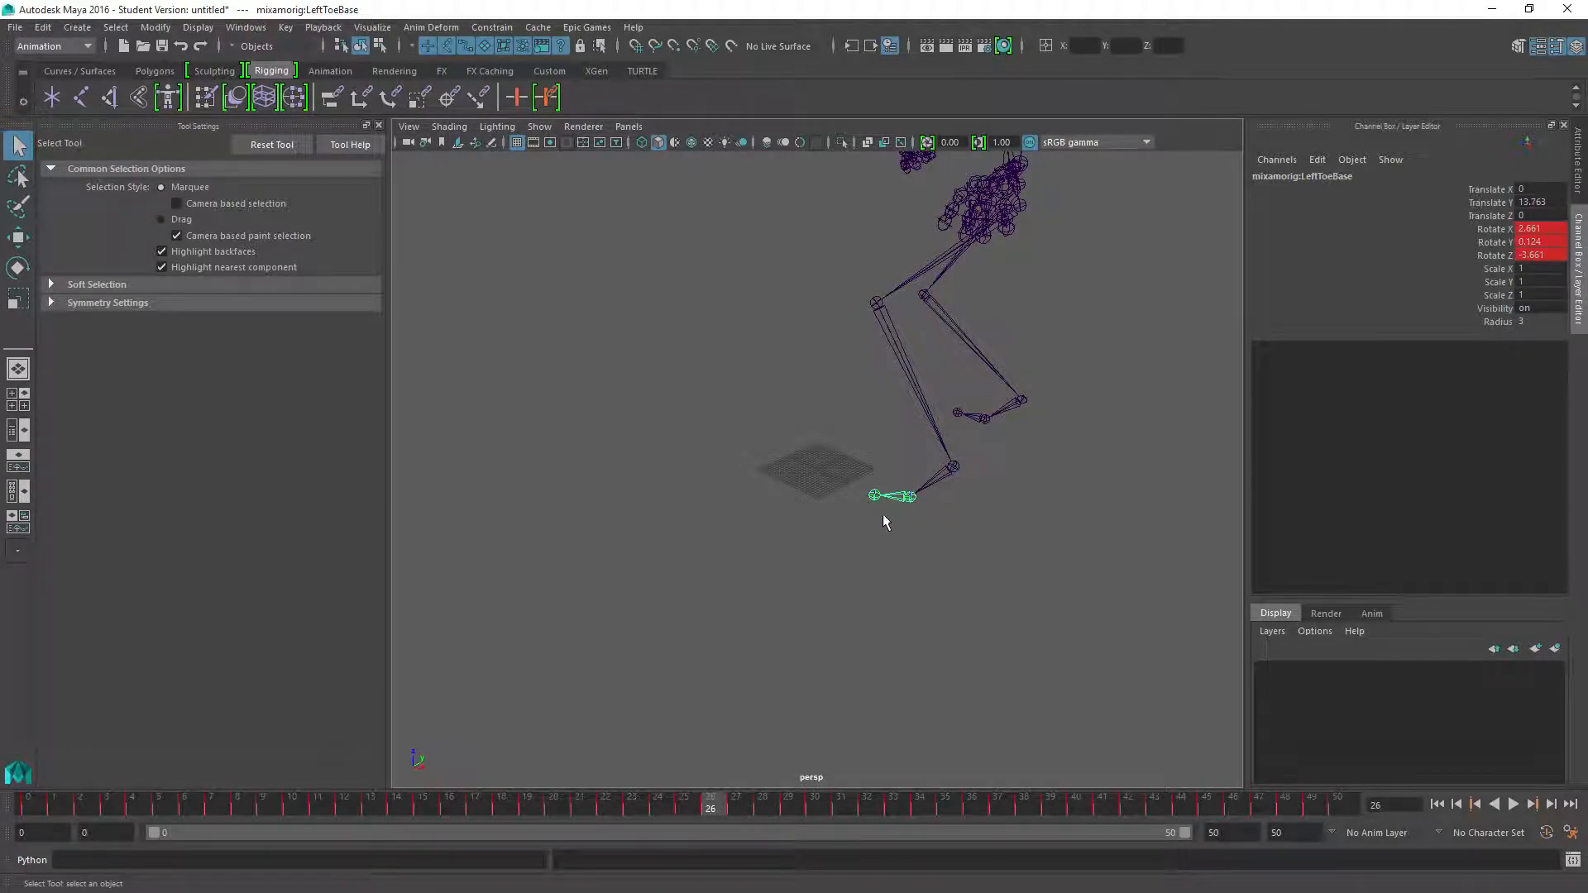
{"action": "left_click", "coordinate": [926, 499]}
{"action": "left_click", "coordinate": [910, 500]}
{"action": "left_click", "coordinate": [876, 497]}
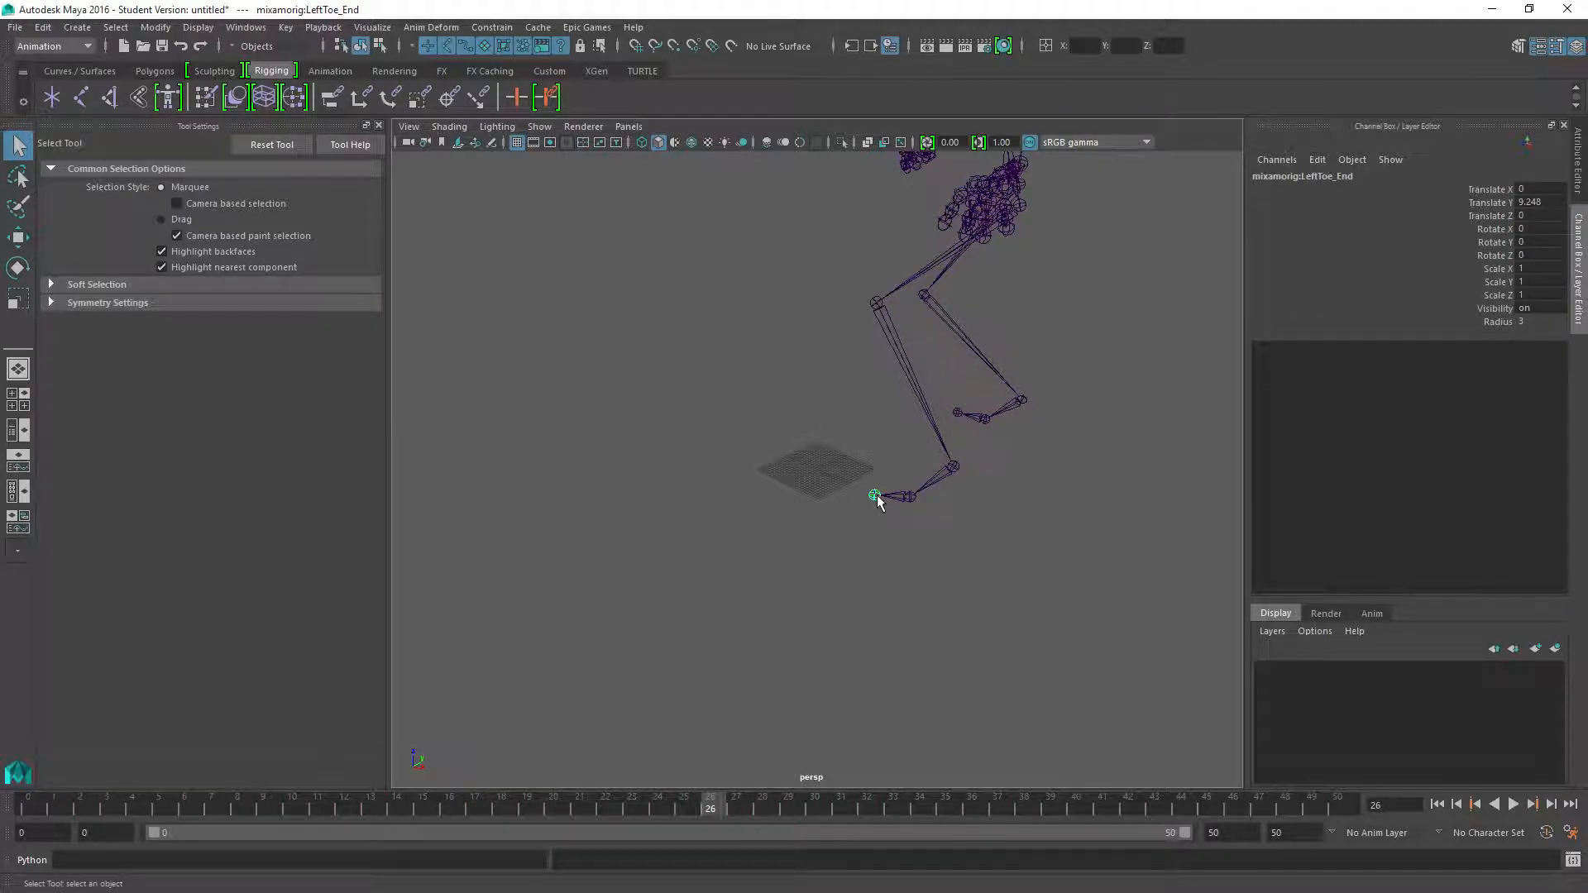
{"action": "left_click", "coordinate": [910, 498]}
{"action": "left_click", "coordinate": [955, 465]}
{"action": "left_click", "coordinate": [960, 496]}
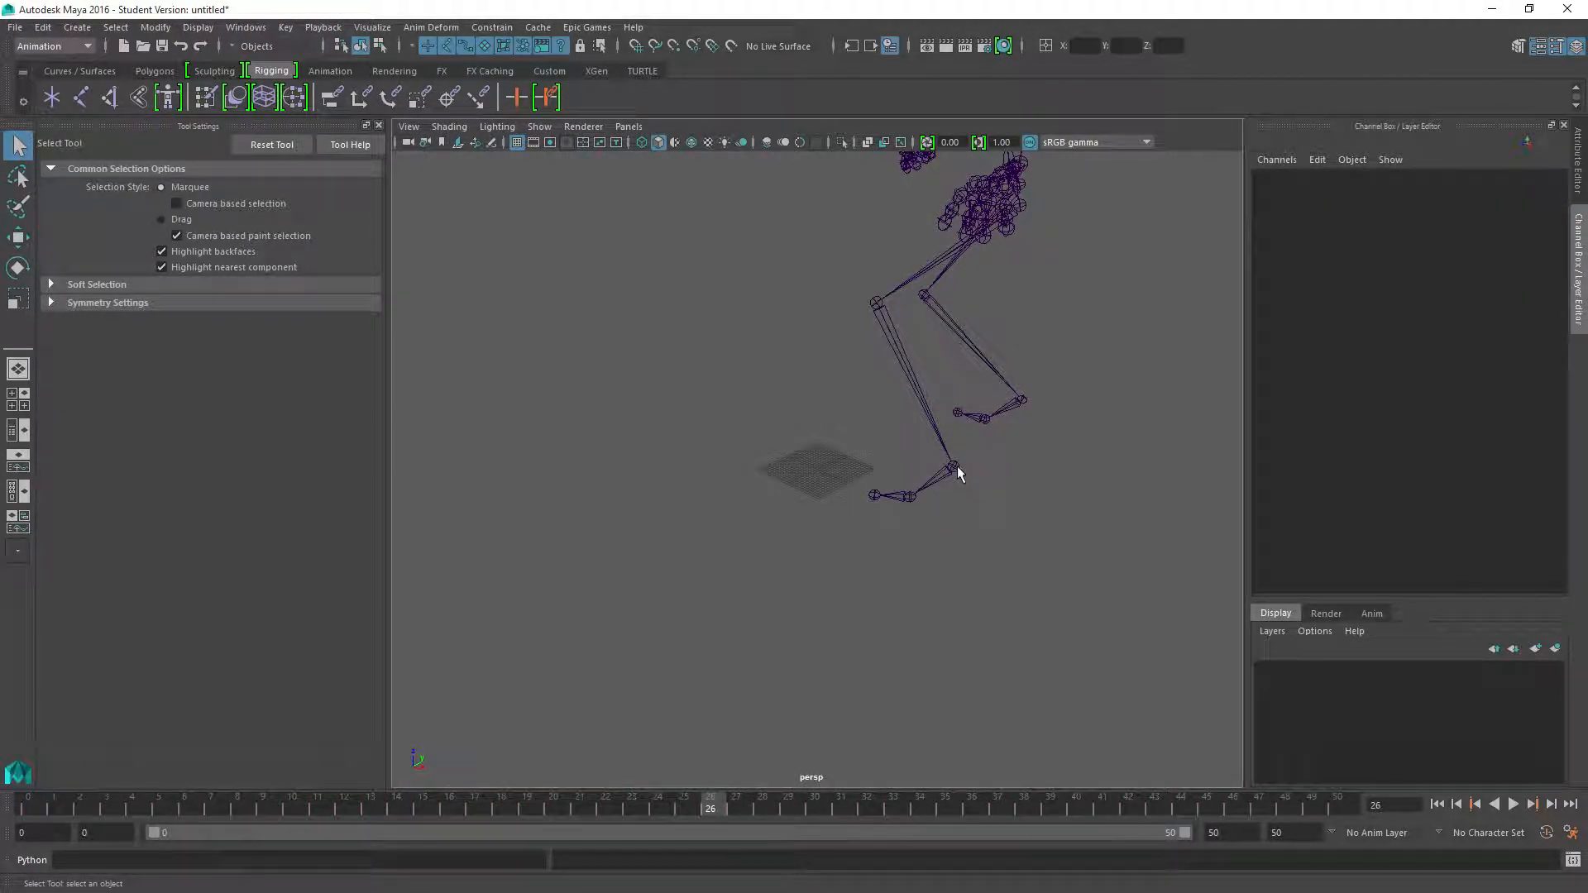
{"action": "left_click", "coordinate": [911, 501]}
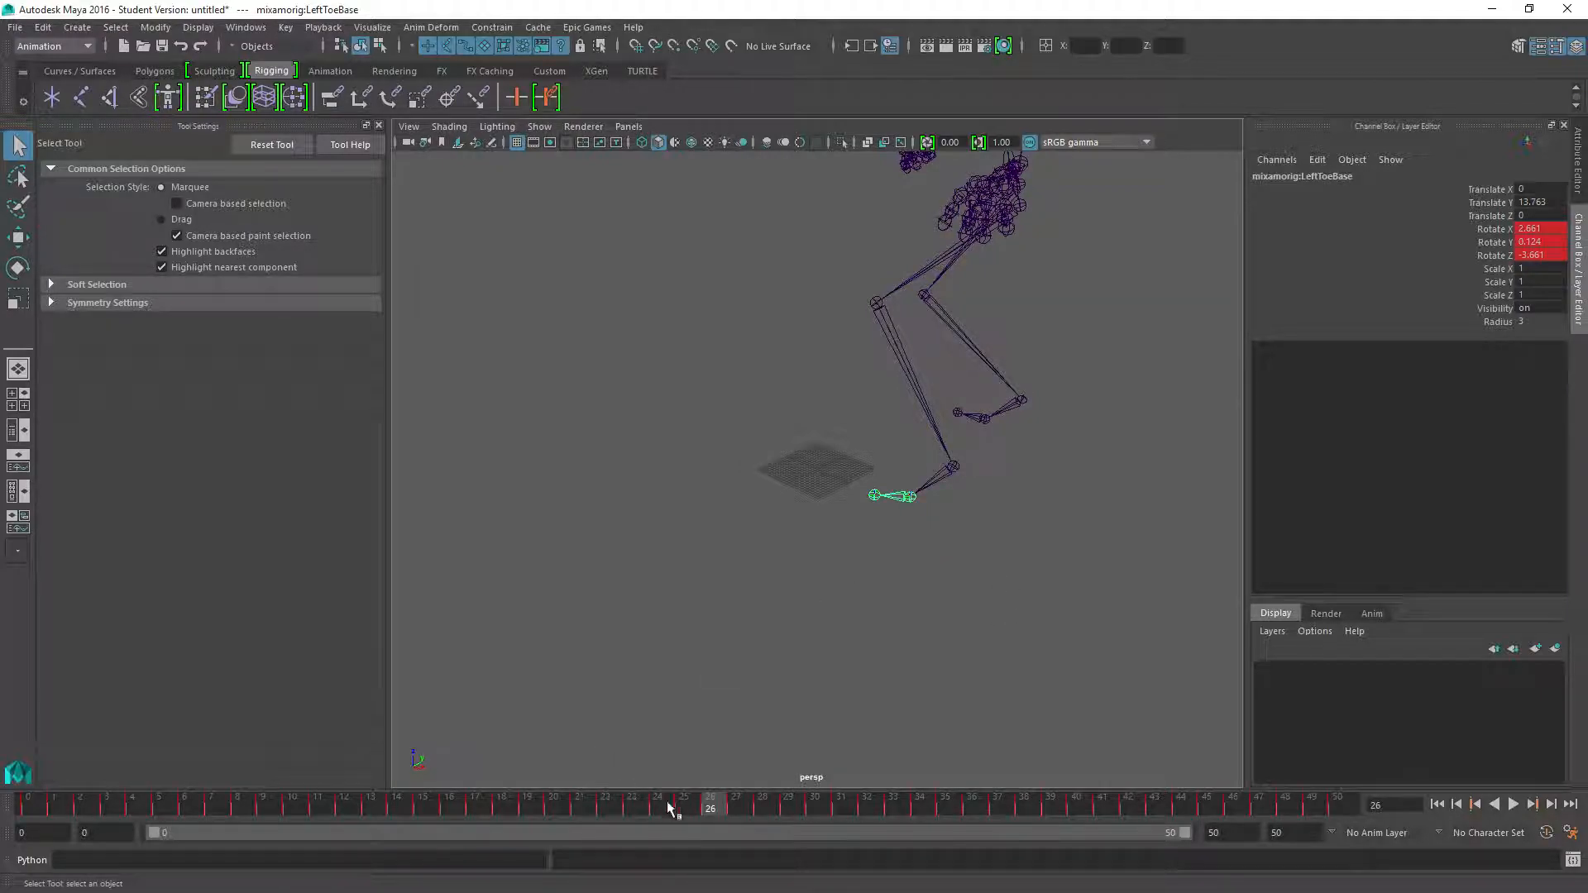
Scrub the animation around the landing to compare the foot contact poses, stopping at frame 24
{"action": "mouse_move", "coordinate": [664, 804]}
{"action": "left_mouse_down"}
{"action": "mouse_move", "coordinate": [629, 804]}
{"action": "mouse_move", "coordinate": [684, 804]}
{"action": "left_mouse_up"}
{"action": "mouse_move", "coordinate": [687, 805]}
{"action": "left_mouse_down"}
{"action": "mouse_move", "coordinate": [708, 800]}
{"action": "mouse_move", "coordinate": [629, 803]}
{"action": "mouse_move", "coordinate": [702, 812]}
{"action": "left_mouse_up"}
{"action": "scroll", "coordinate": [865, 549], "scroll_direction": "down", "scroll_amount": 3}
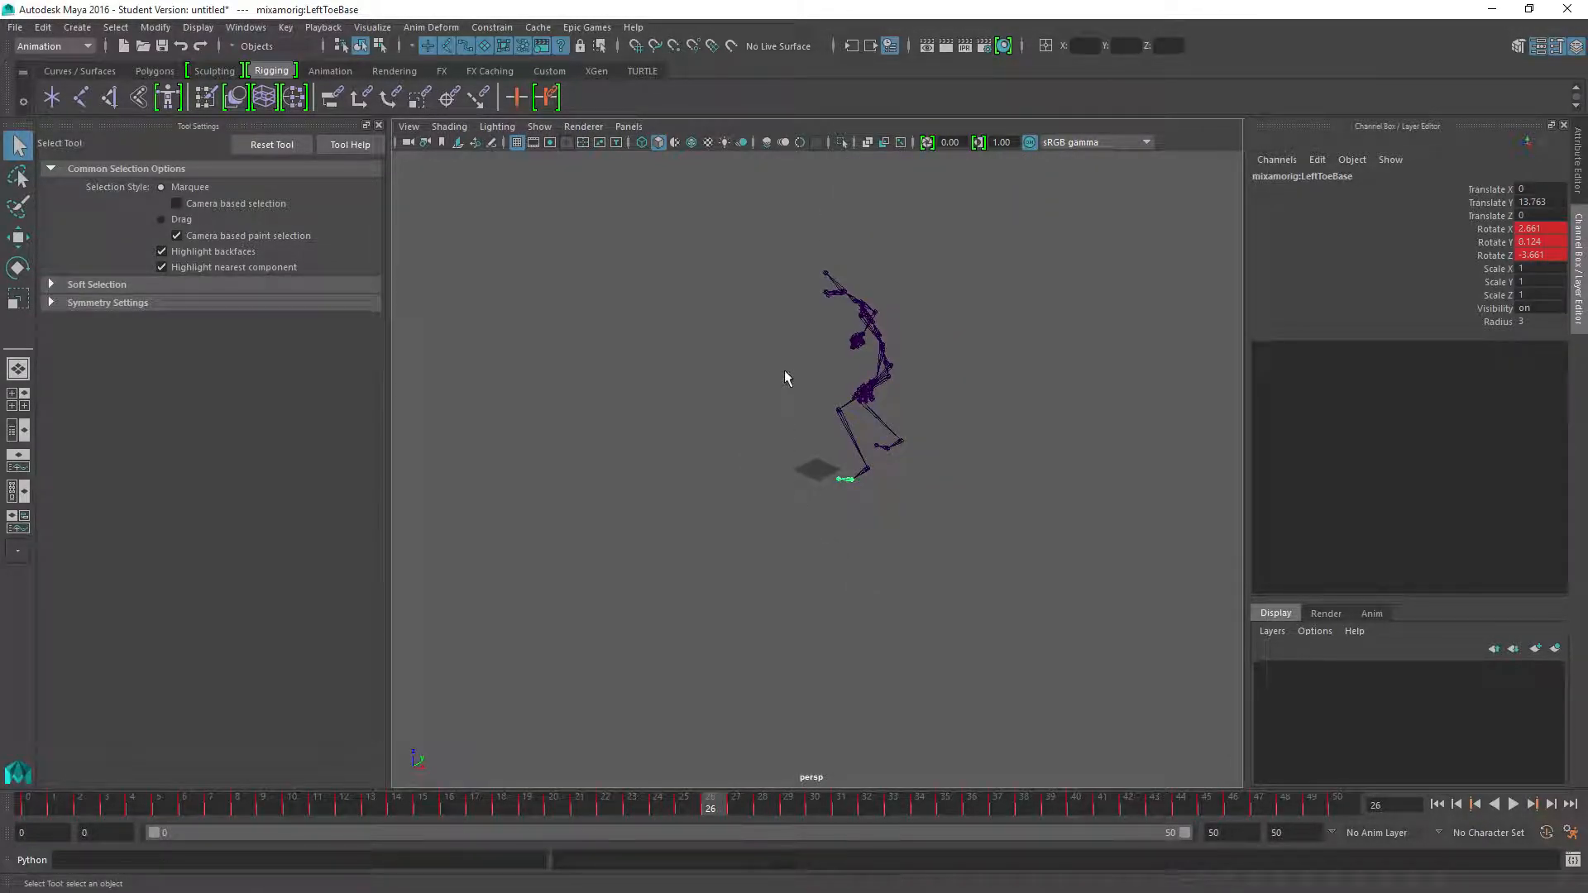
{"action": "mouse_move", "coordinate": [710, 812]}
{"action": "left_mouse_down"}
{"action": "mouse_move", "coordinate": [639, 809]}
{"action": "mouse_move", "coordinate": [681, 815]}
{"action": "mouse_move", "coordinate": [665, 811]}
{"action": "left_mouse_up"}
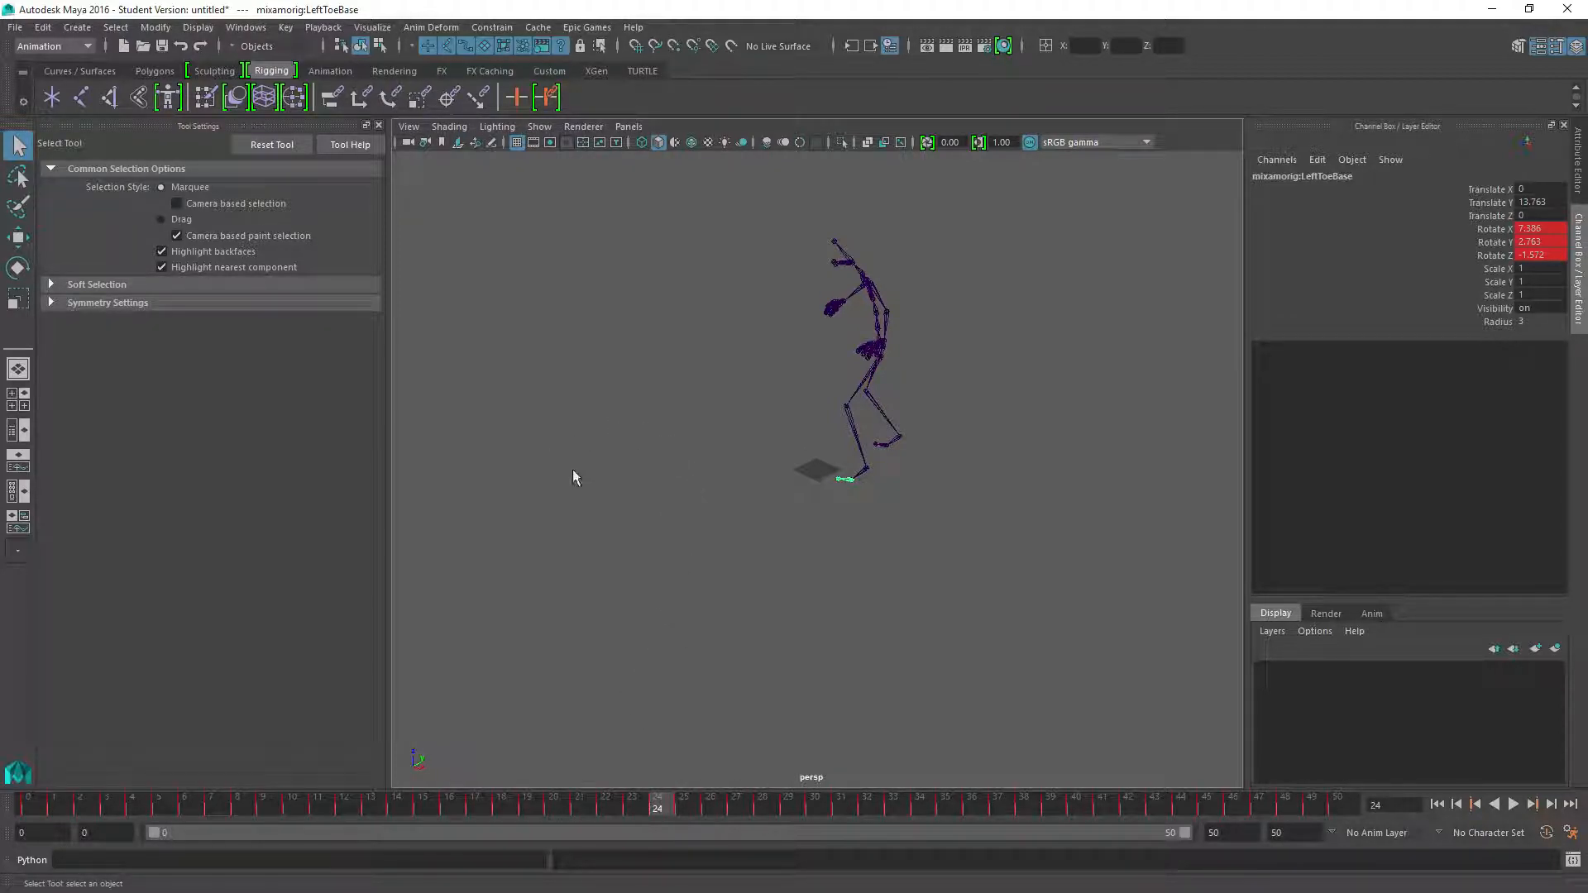
Create a single joint near the centre of the grid with the Joint tool and set its radius to 3
{"action": "left_click_drag", "start_coordinate": [662, 419], "coordinate": [836, 441], "text": "alt"}
{"action": "scroll", "coordinate": [835, 442], "scroll_direction": "up", "scroll_amount": 5}
{"action": "scroll", "coordinate": [835, 442], "scroll_direction": "up", "scroll_amount": 1}
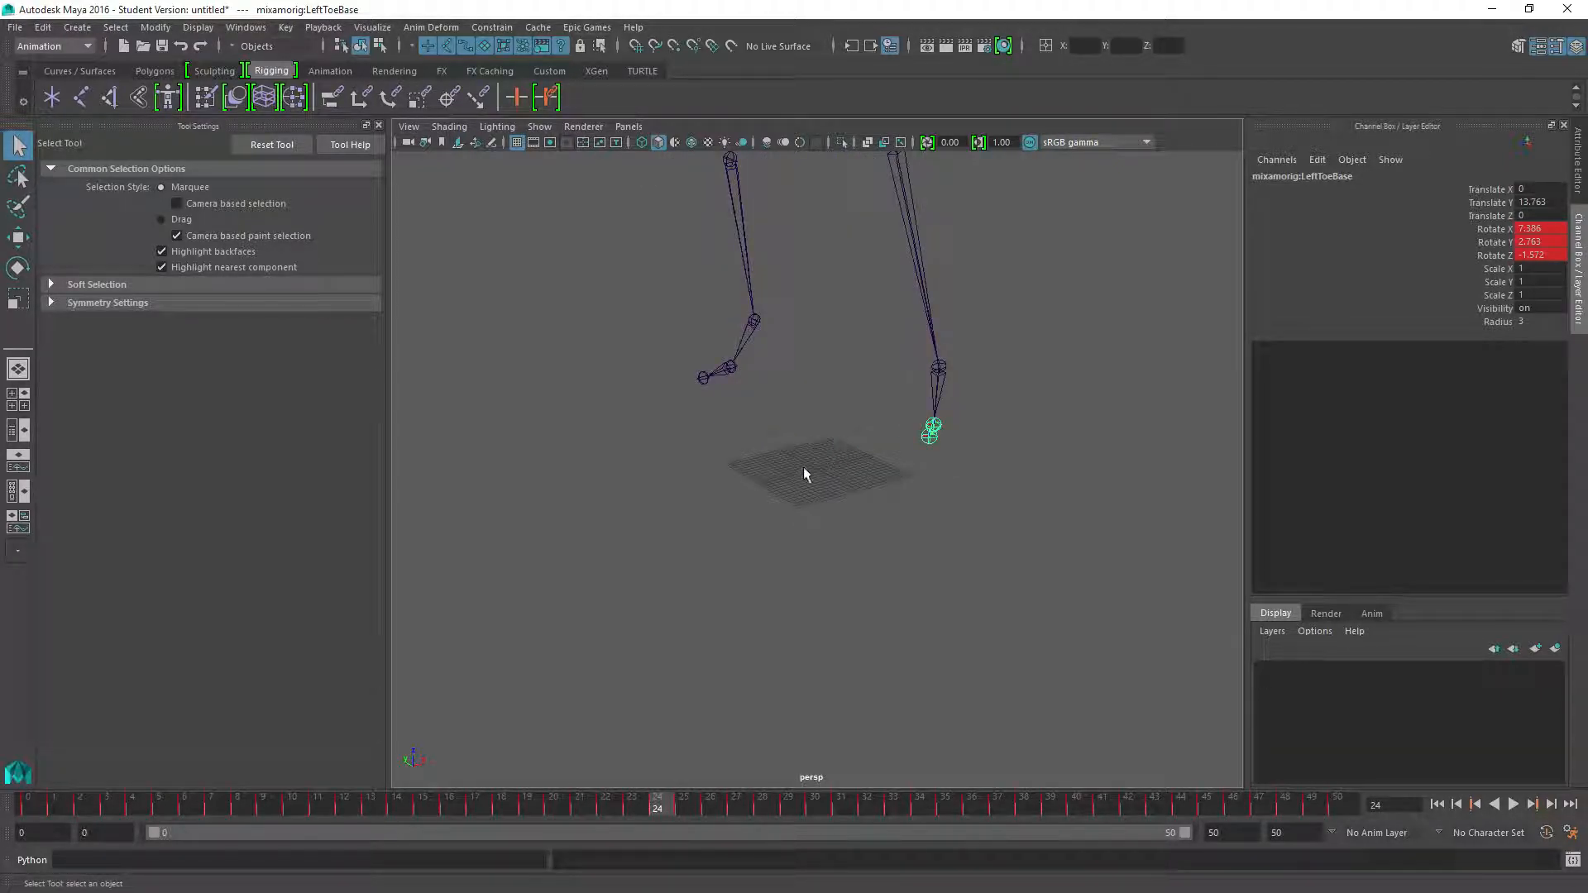
{"action": "left_click", "coordinate": [52, 97]}
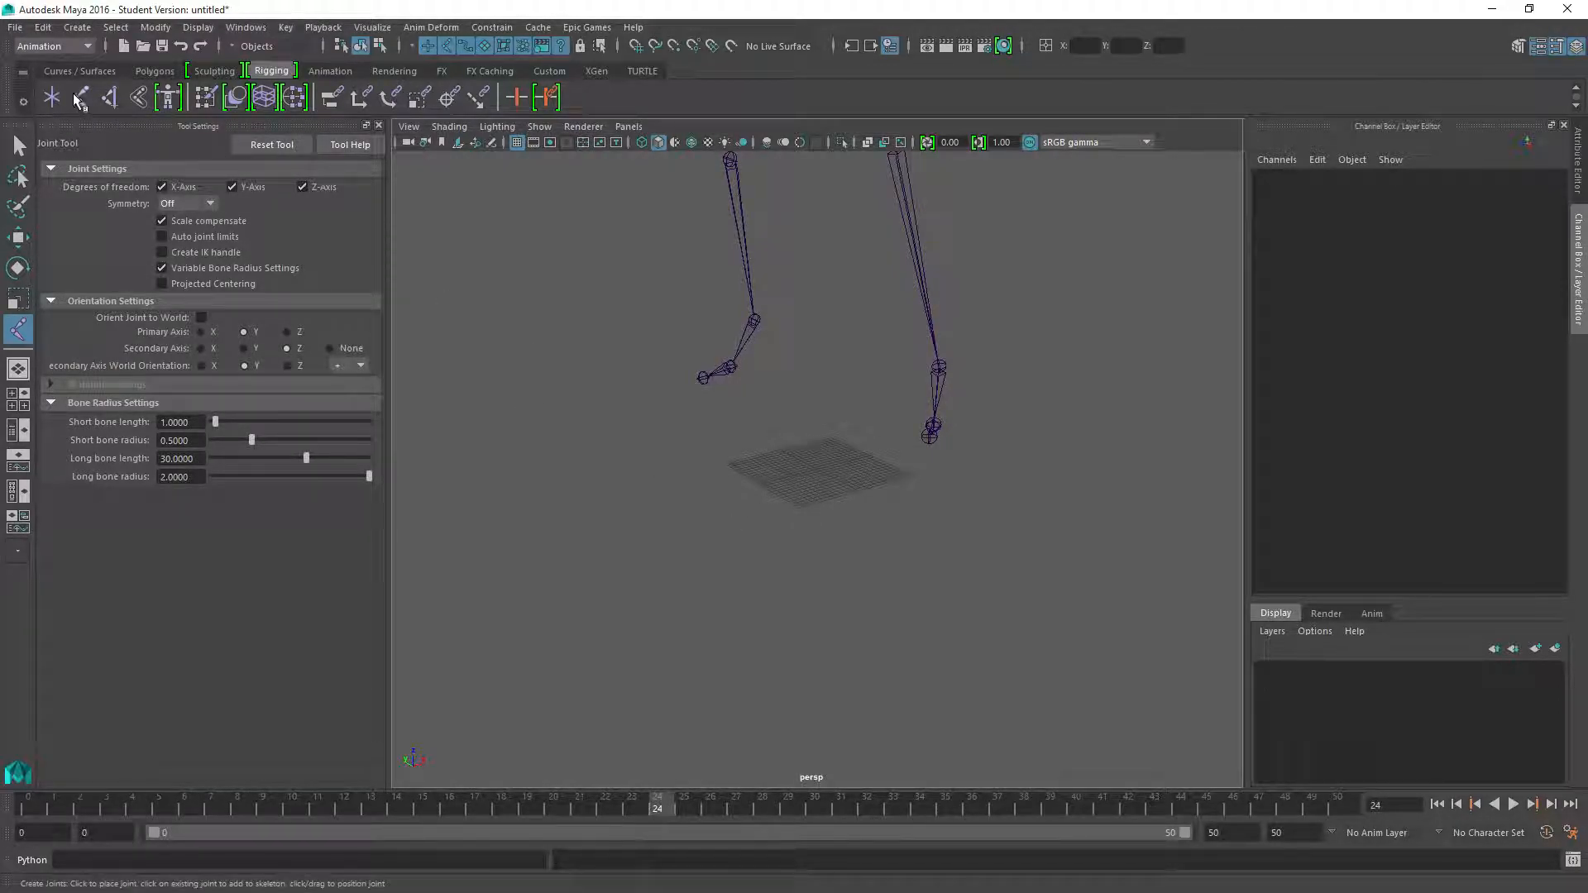
{"action": "left_click", "coordinate": [818, 467]}
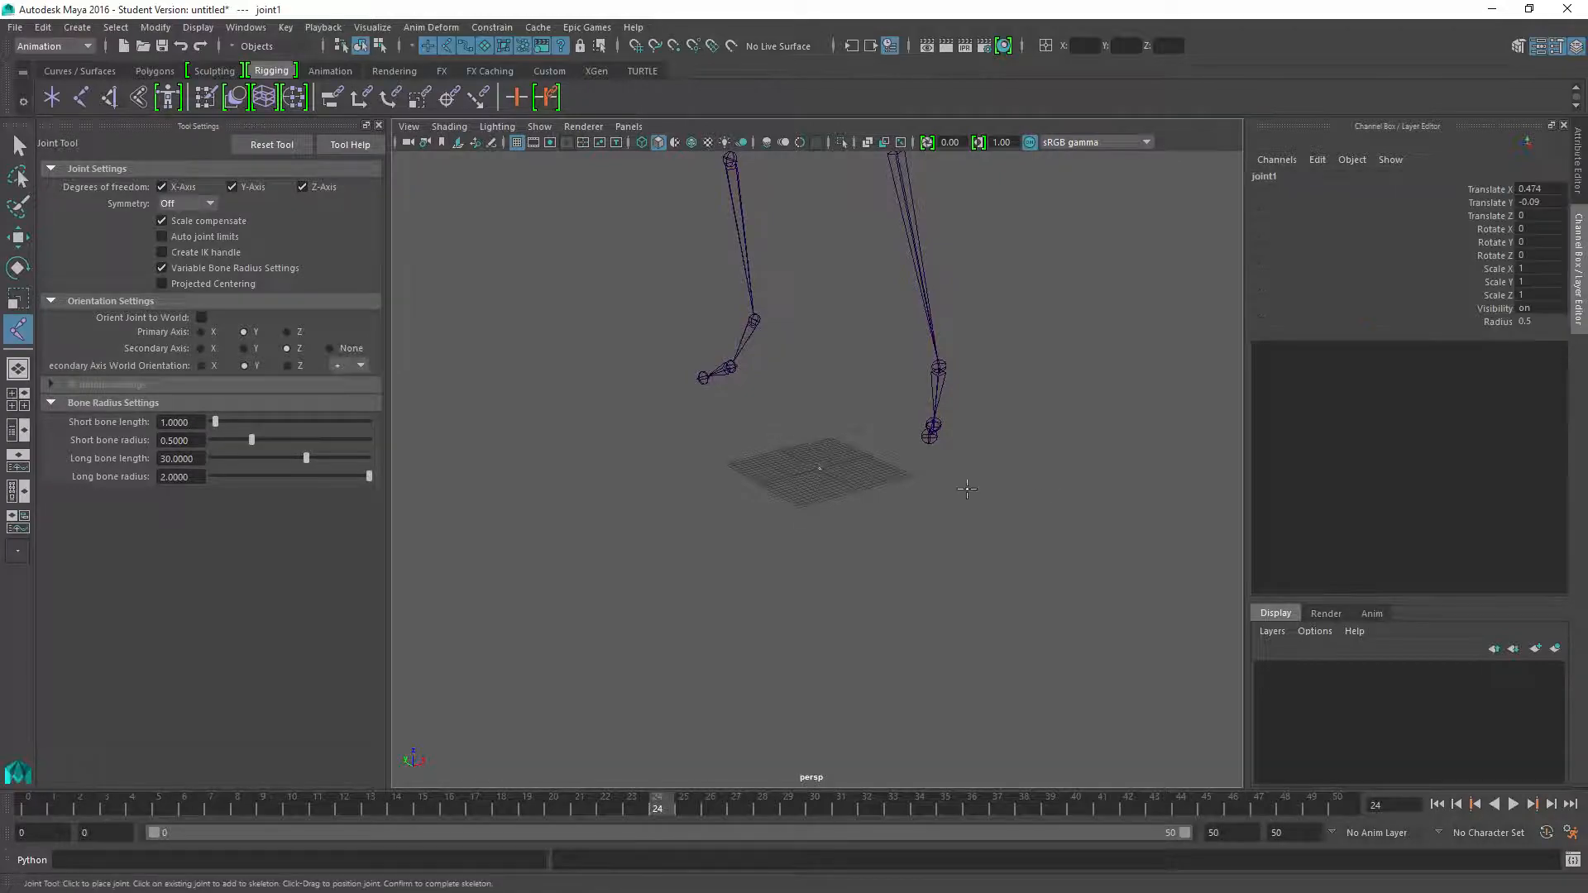
{"action": "left_click", "coordinate": [1542, 321]}
{"action": "type", "text": "3"}
{"action": "key", "text": "Return"}
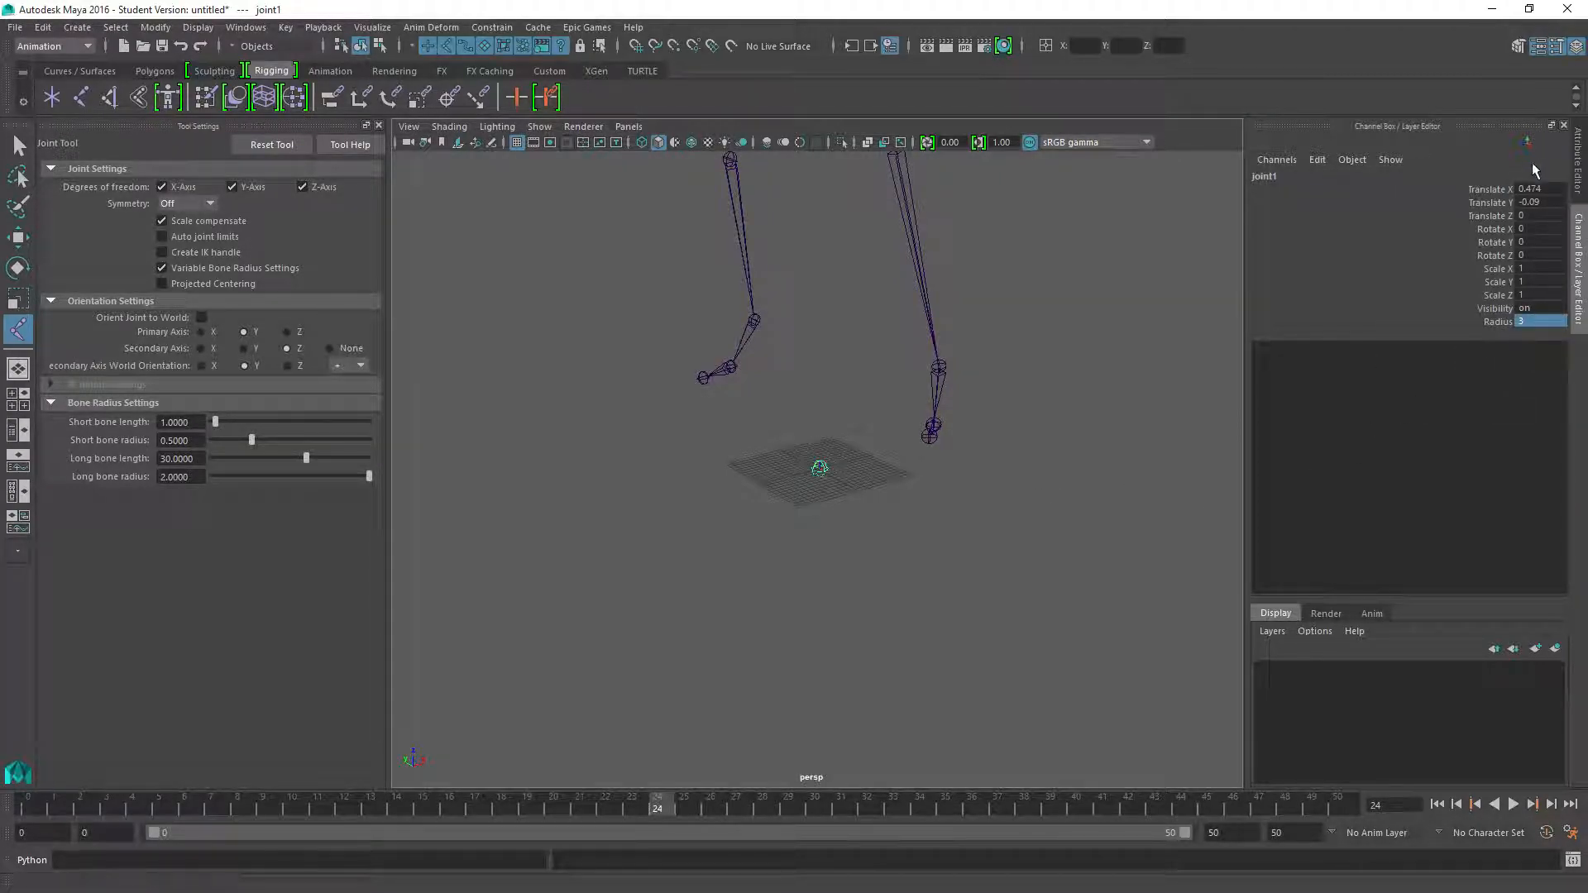
Place the new joint at the origin by setting its Translate X and Translate Y to 0
{"action": "left_click", "coordinate": [1540, 190]}
{"action": "type", "text": "0"}
{"action": "key", "text": "Return"}
{"action": "left_click", "coordinate": [1536, 201]}
{"action": "type", "text": "0"}
{"action": "key", "text": "Return"}
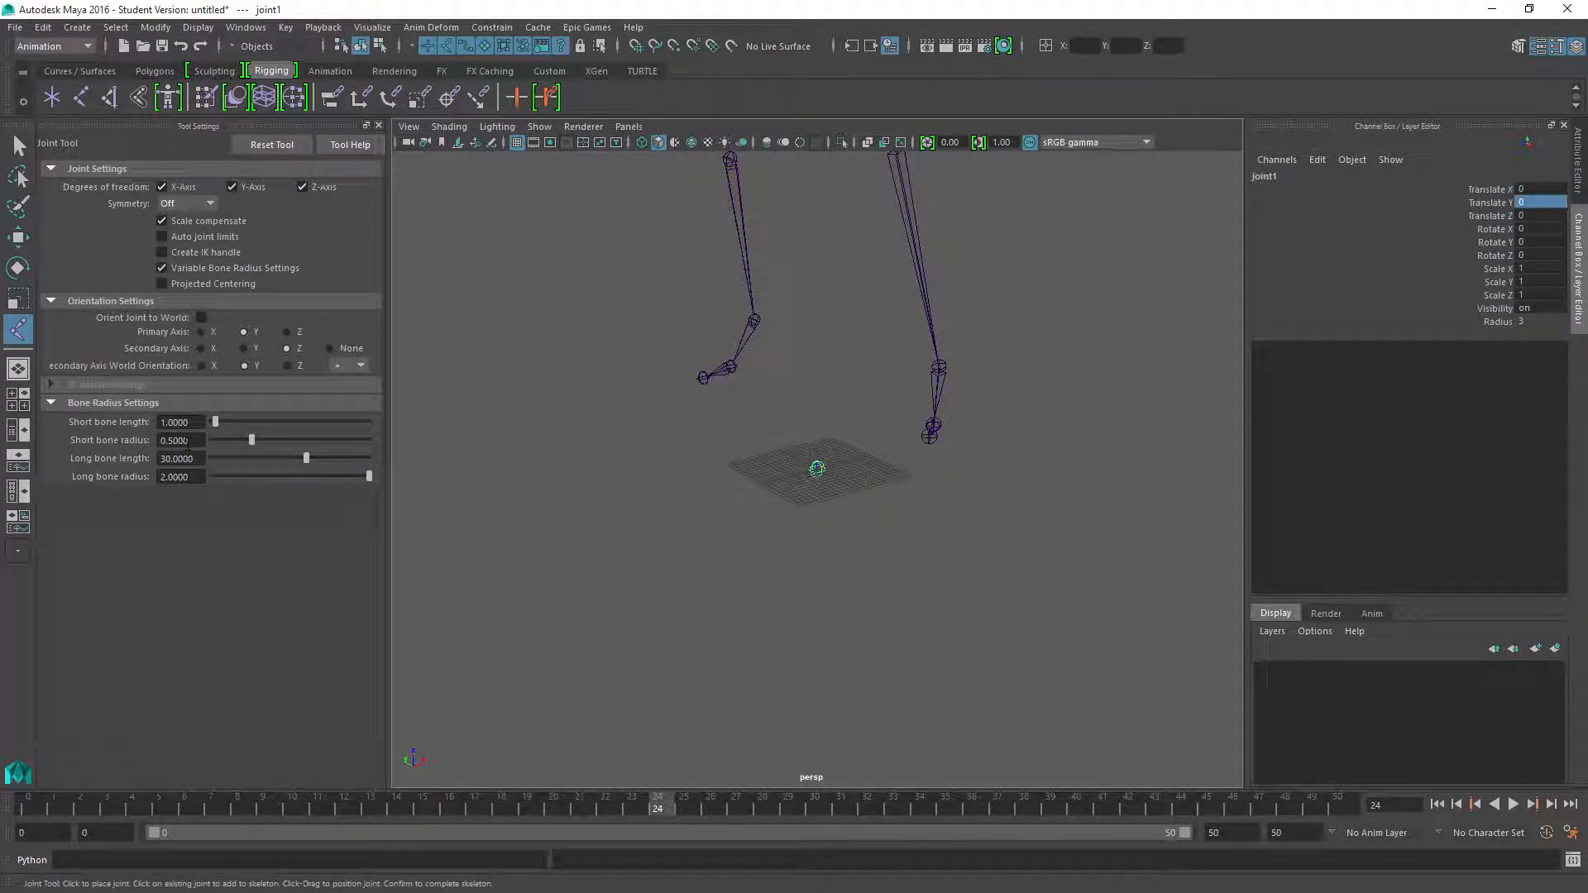
{"action": "left_click", "coordinate": [19, 147]}
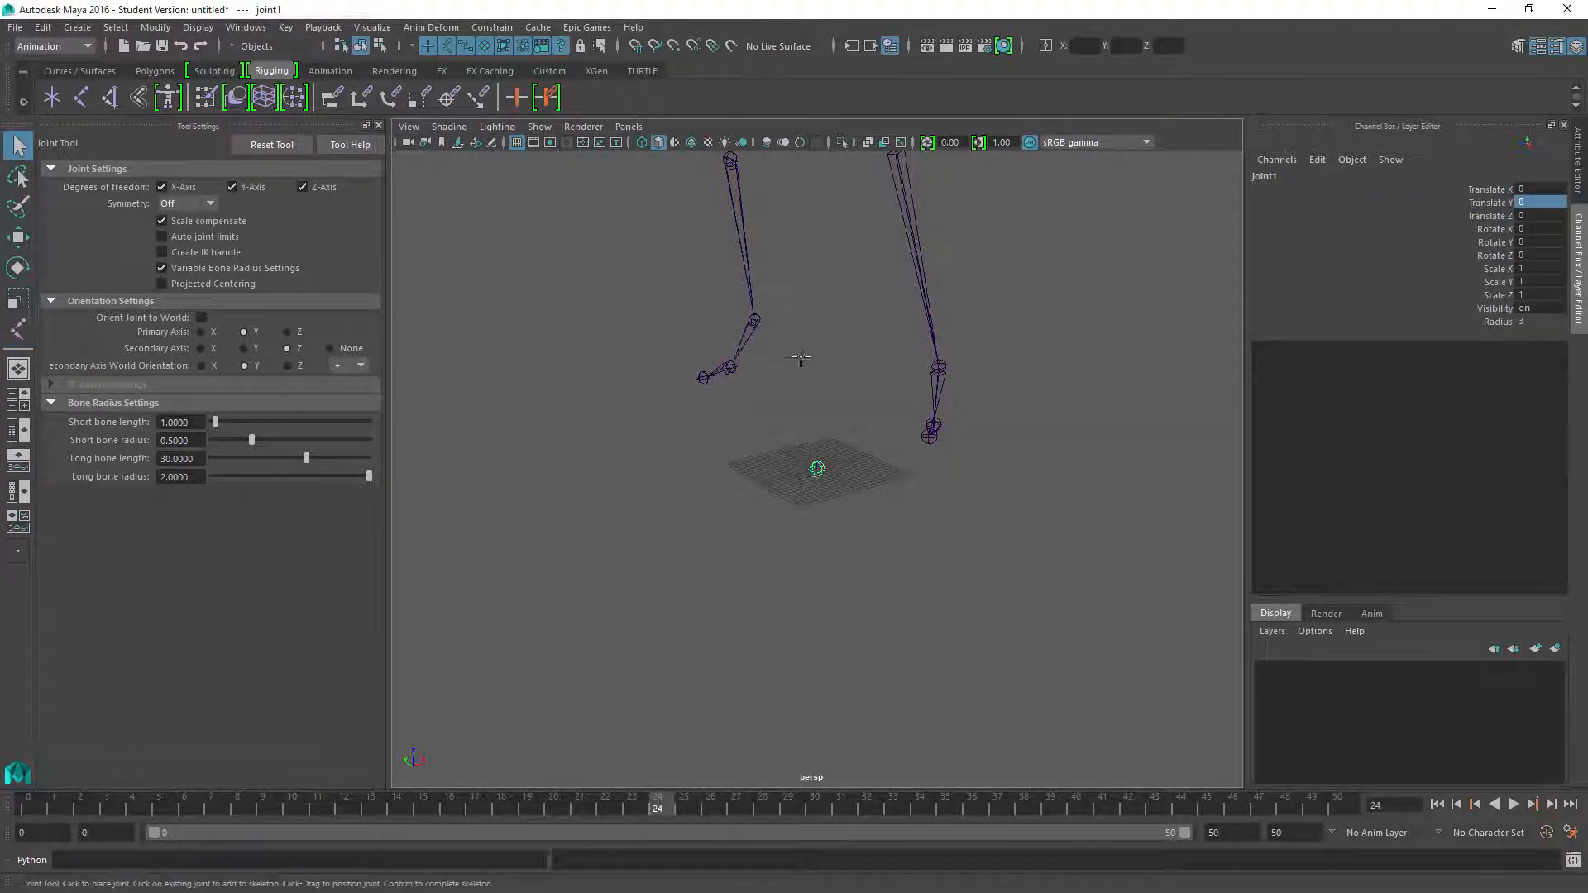
Parent the mixamorig:Hips joint to the new root joint at the origin
{"action": "key", "text": "a"}
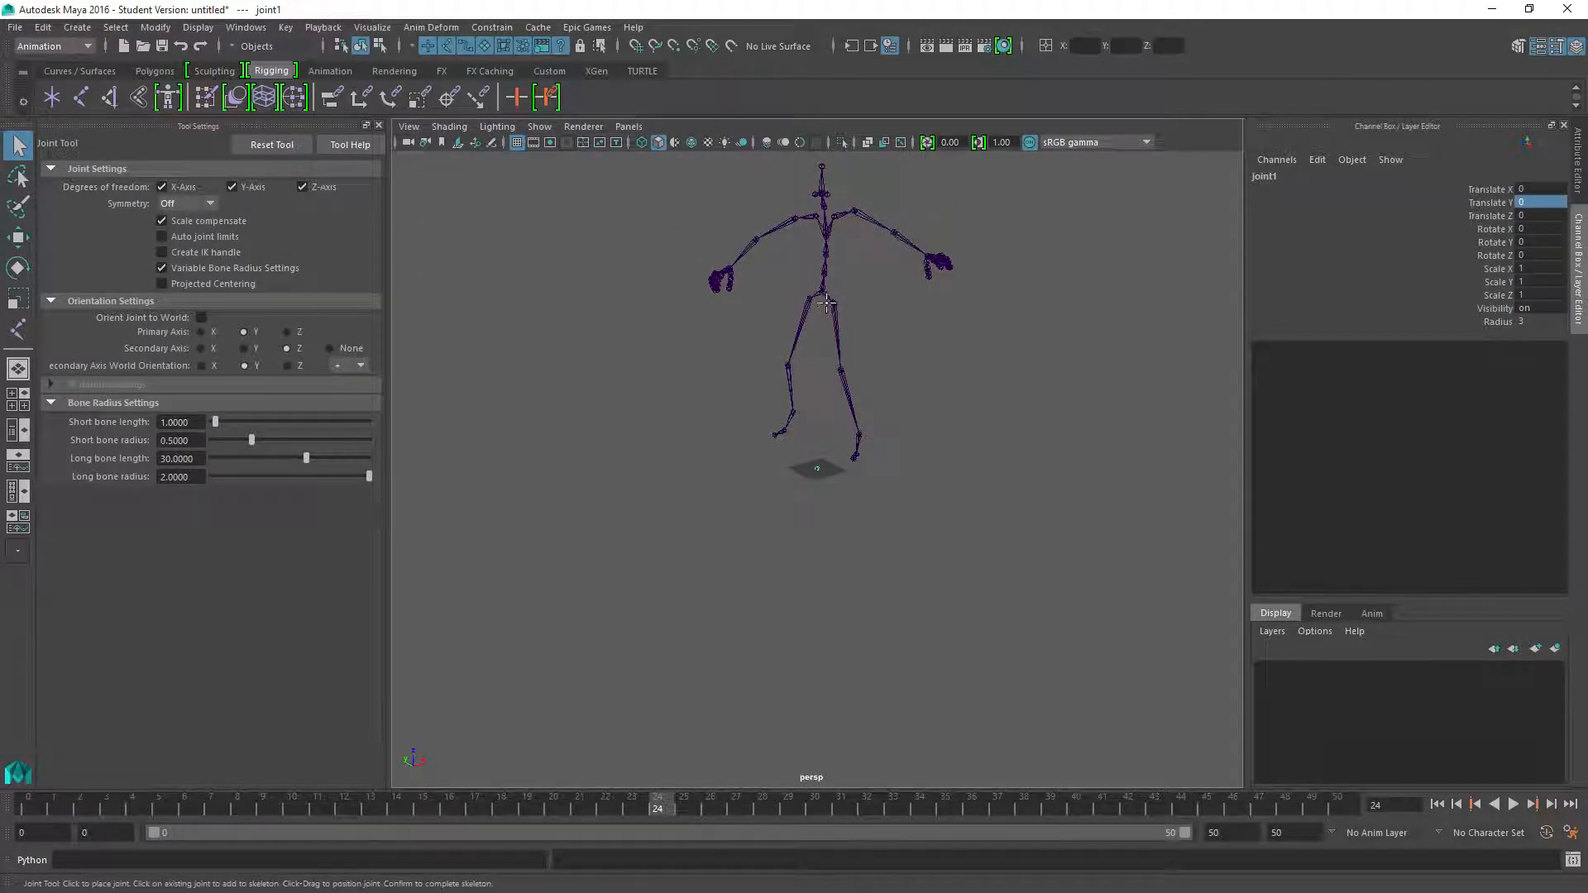
{"action": "left_click", "coordinate": [18, 146]}
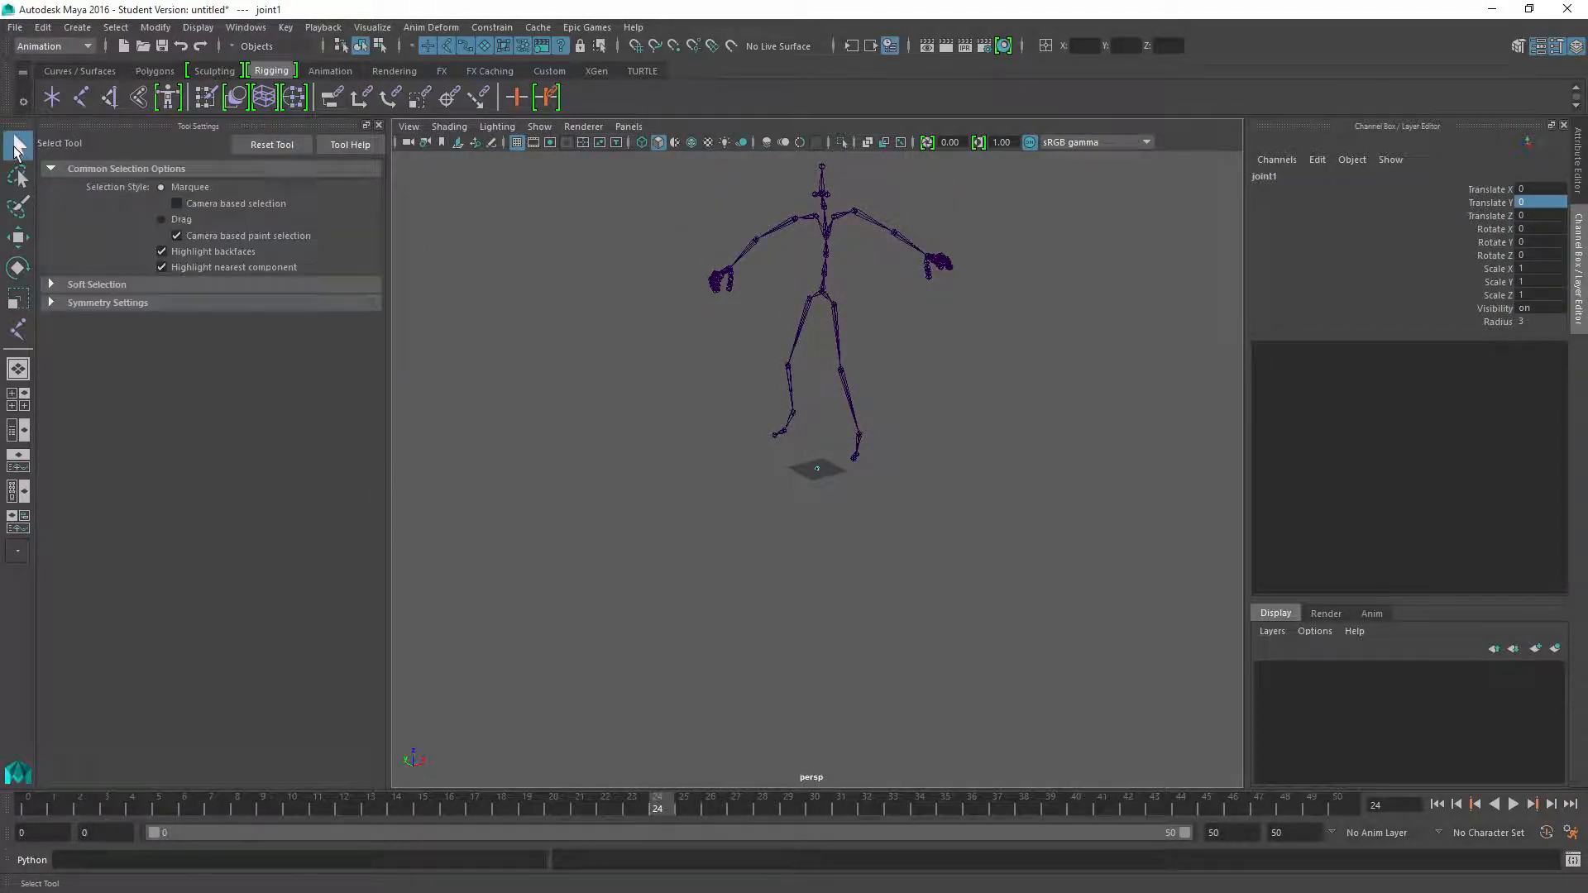
{"action": "left_click", "coordinate": [824, 298]}
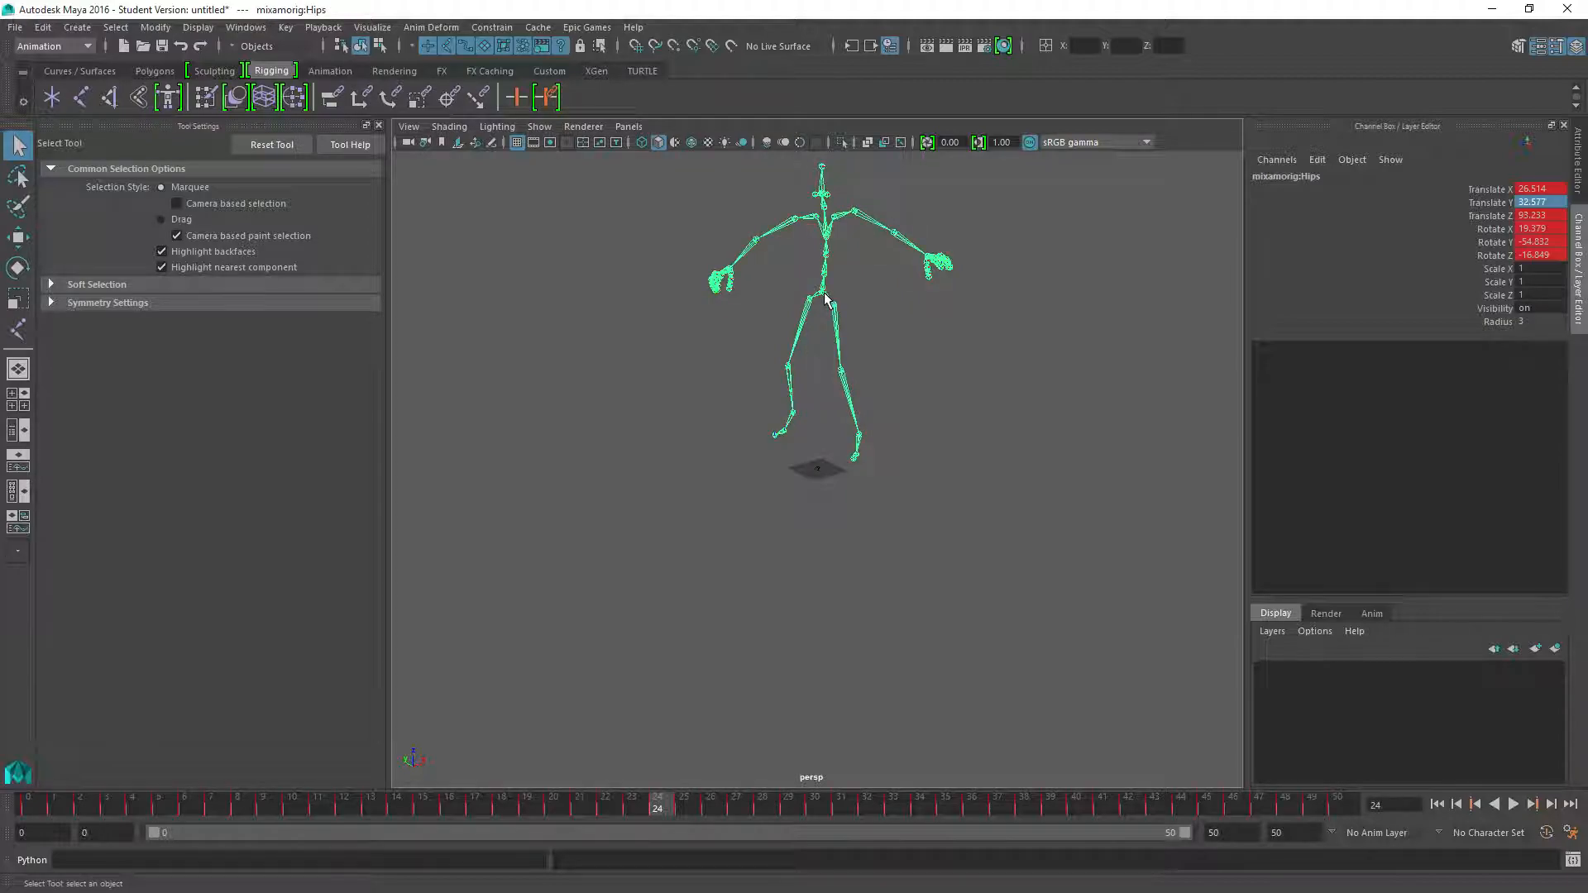
{"action": "left_click", "coordinate": [819, 468]}
{"action": "key", "text": "p"}
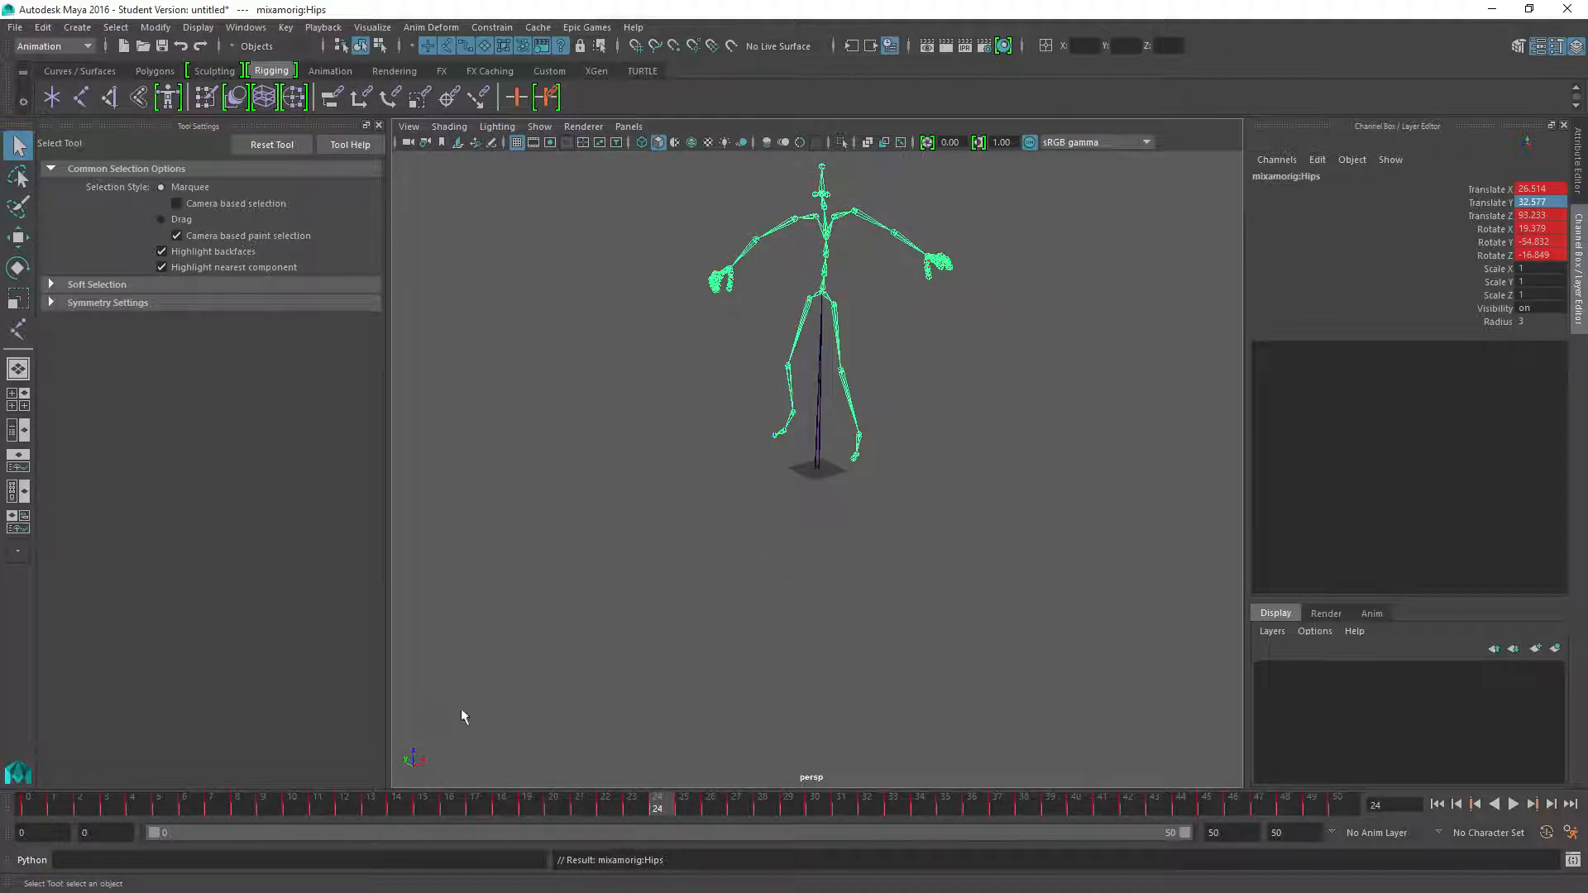
Play and scrub the animation from the front and side to examine the hips' motion relative to the root, returning to frame 0
{"action": "key", "text": "alt+v"}
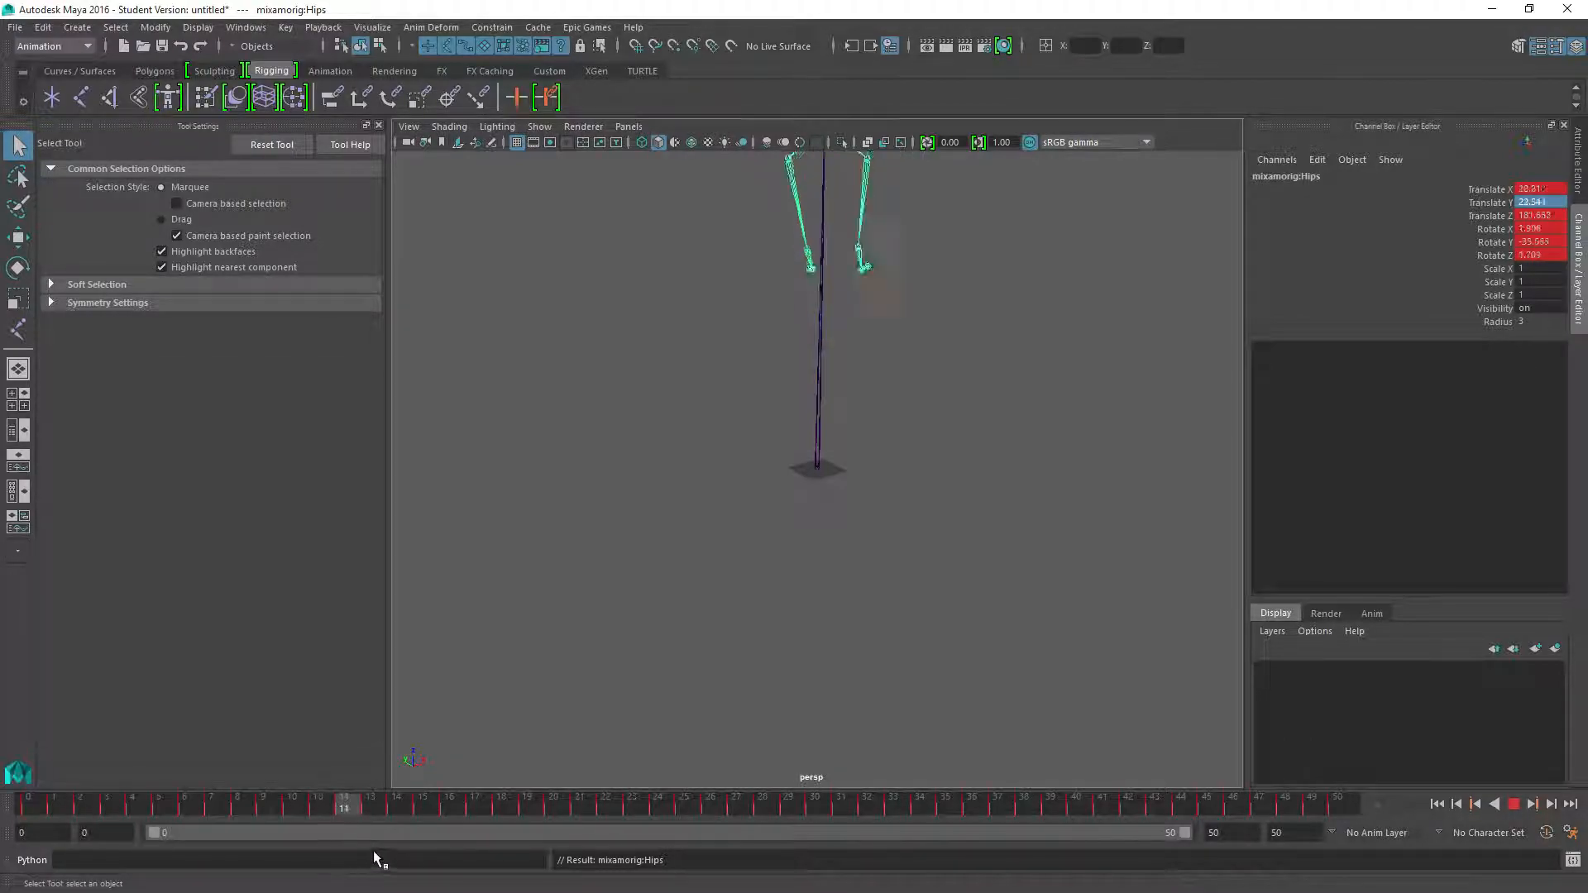
{"action": "left_click_drag", "start_coordinate": [658, 848], "coordinate": [807, 827]}
{"action": "middle_click_drag", "start_coordinate": [860, 475], "coordinate": [813, 525], "text": "alt"}
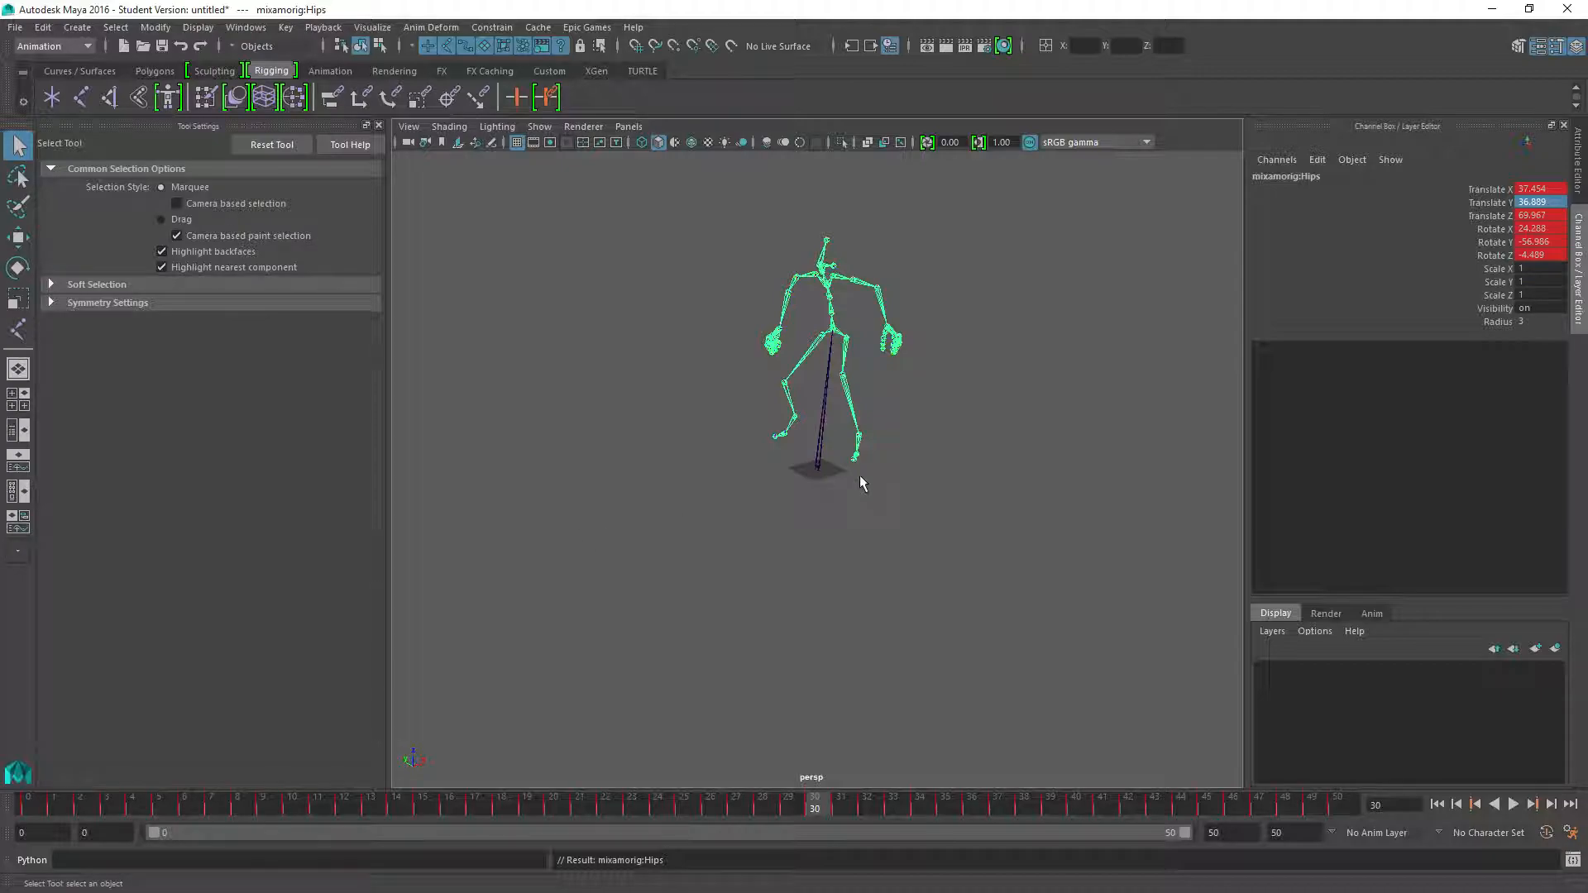
{"action": "scroll", "coordinate": [852, 578], "scroll_direction": "up", "scroll_amount": 7}
{"action": "left_click_drag", "start_coordinate": [813, 526], "coordinate": [757, 583], "text": "alt"}
{"action": "left_click_drag", "start_coordinate": [805, 804], "coordinate": [33, 851]}
{"action": "left_click_drag", "start_coordinate": [793, 315], "coordinate": [644, 467], "text": "alt"}
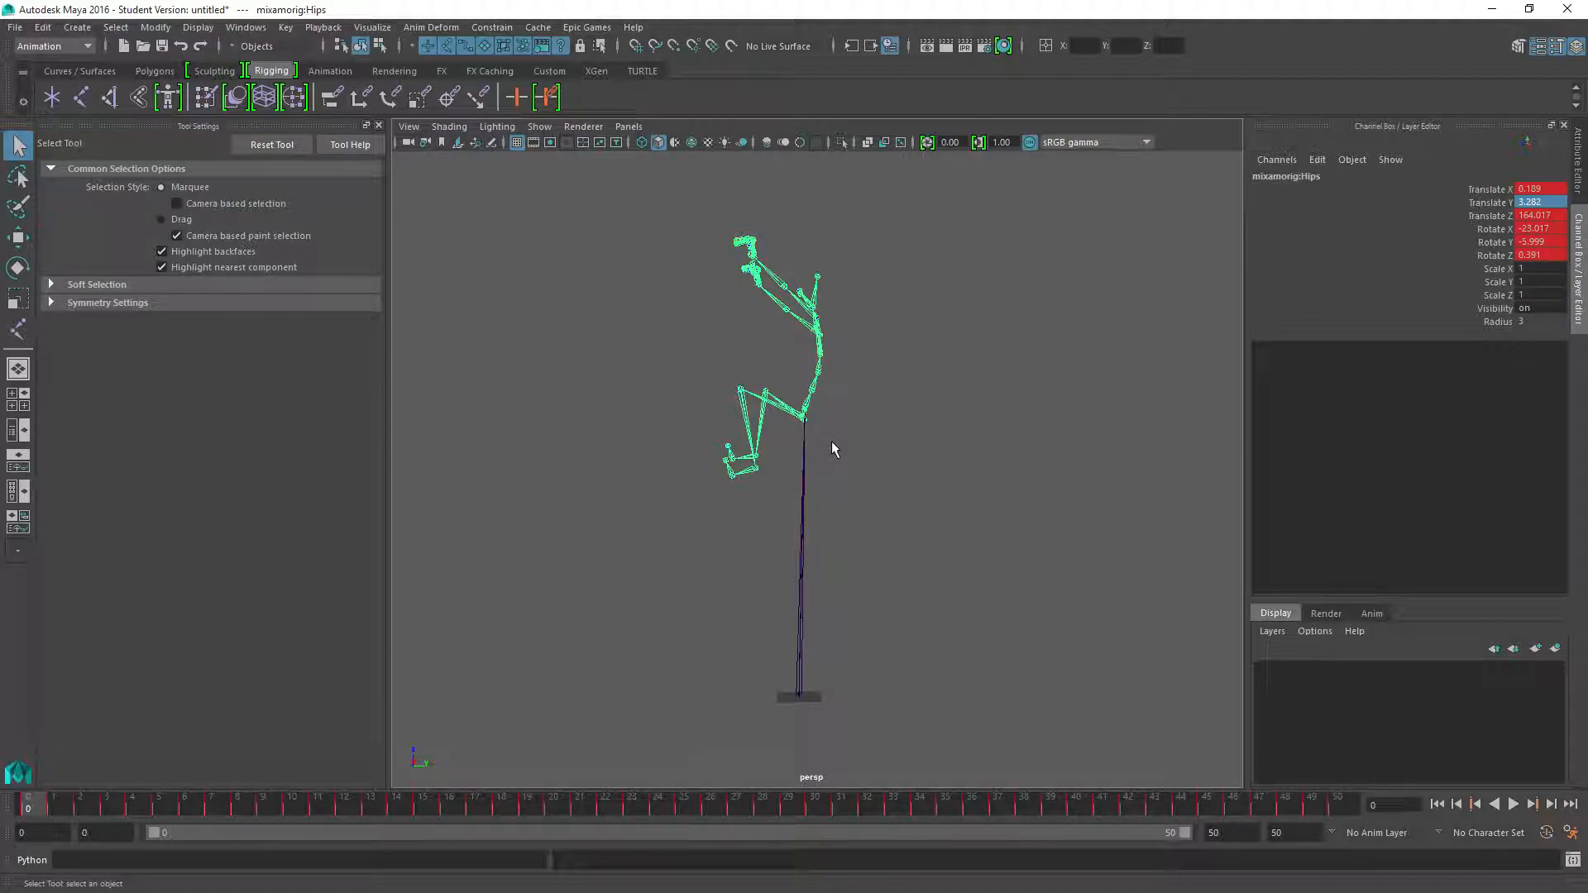
{"action": "mouse_move", "coordinate": [30, 805]}
{"action": "left_mouse_down"}
{"action": "mouse_move", "coordinate": [752, 813]}
{"action": "mouse_move", "coordinate": [681, 817]}
{"action": "mouse_move", "coordinate": [1235, 783]}
{"action": "mouse_move", "coordinate": [355, 817]}
{"action": "mouse_move", "coordinate": [27, 811]}
{"action": "left_mouse_up"}
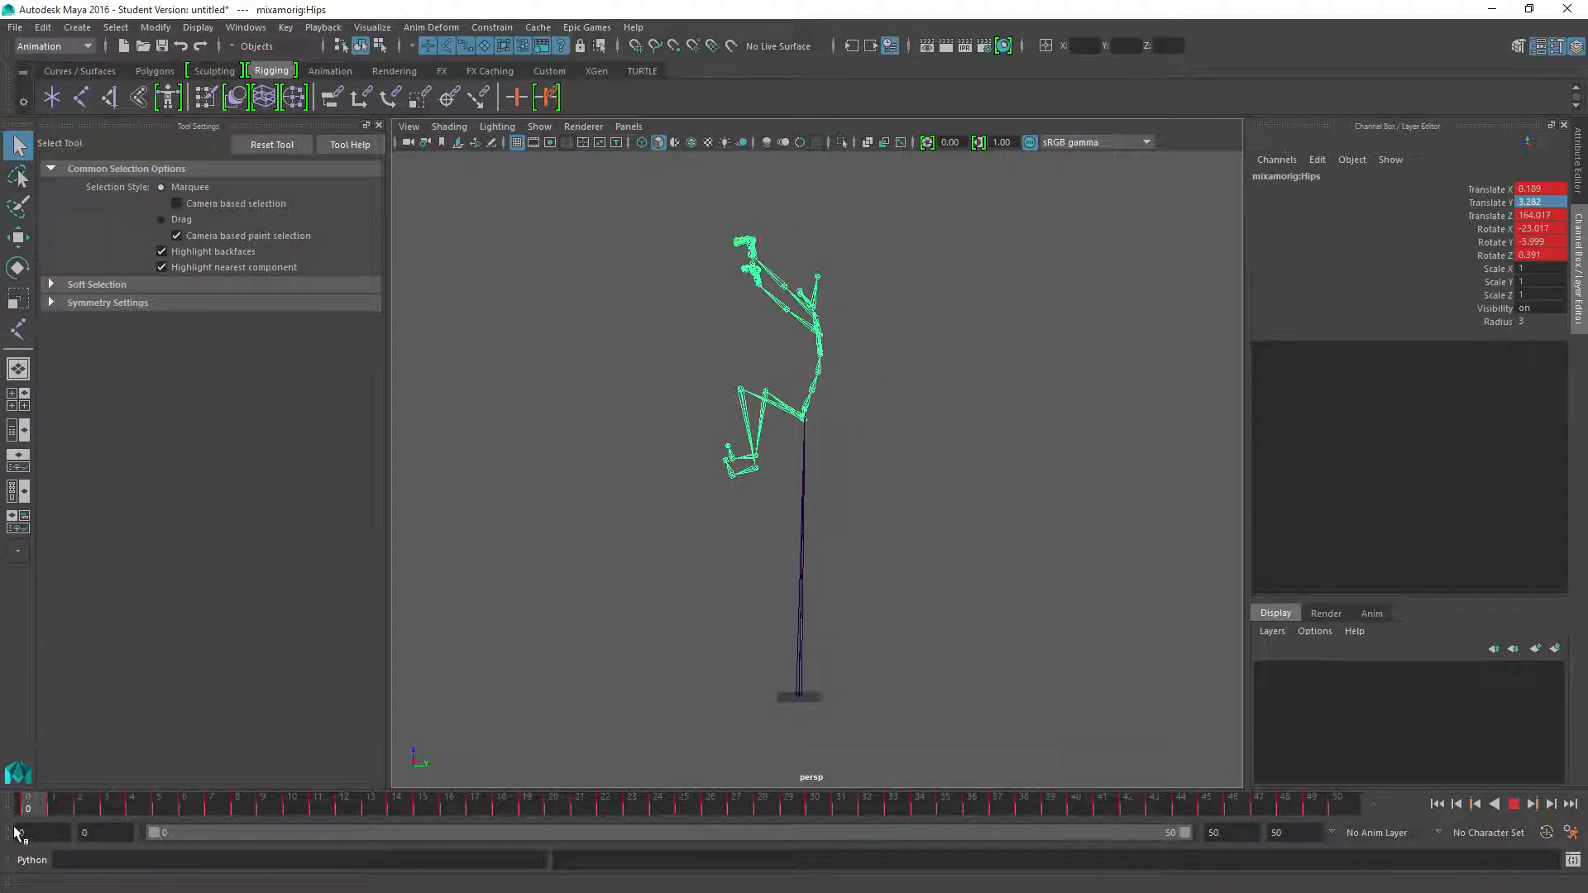
Open the Graph Editor for mixamorig:Hips, isolate the Translate Z curve and maximize the editor window
{"action": "left_click", "coordinate": [246, 27]}
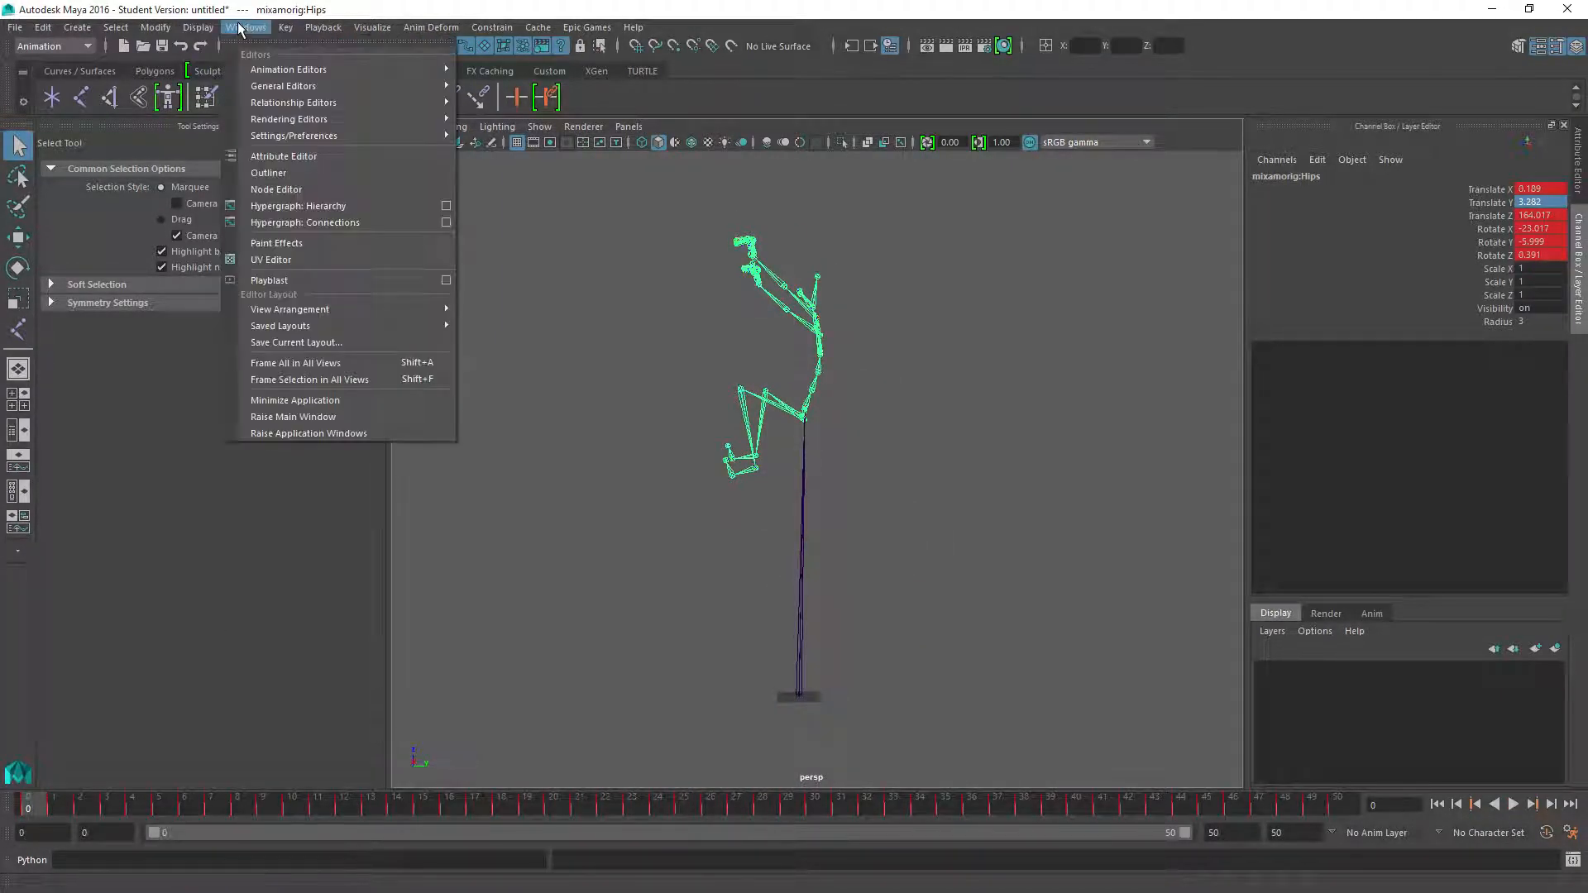
{"action": "mouse_move", "coordinate": [349, 105]}
{"action": "mouse_move", "coordinate": [315, 124]}
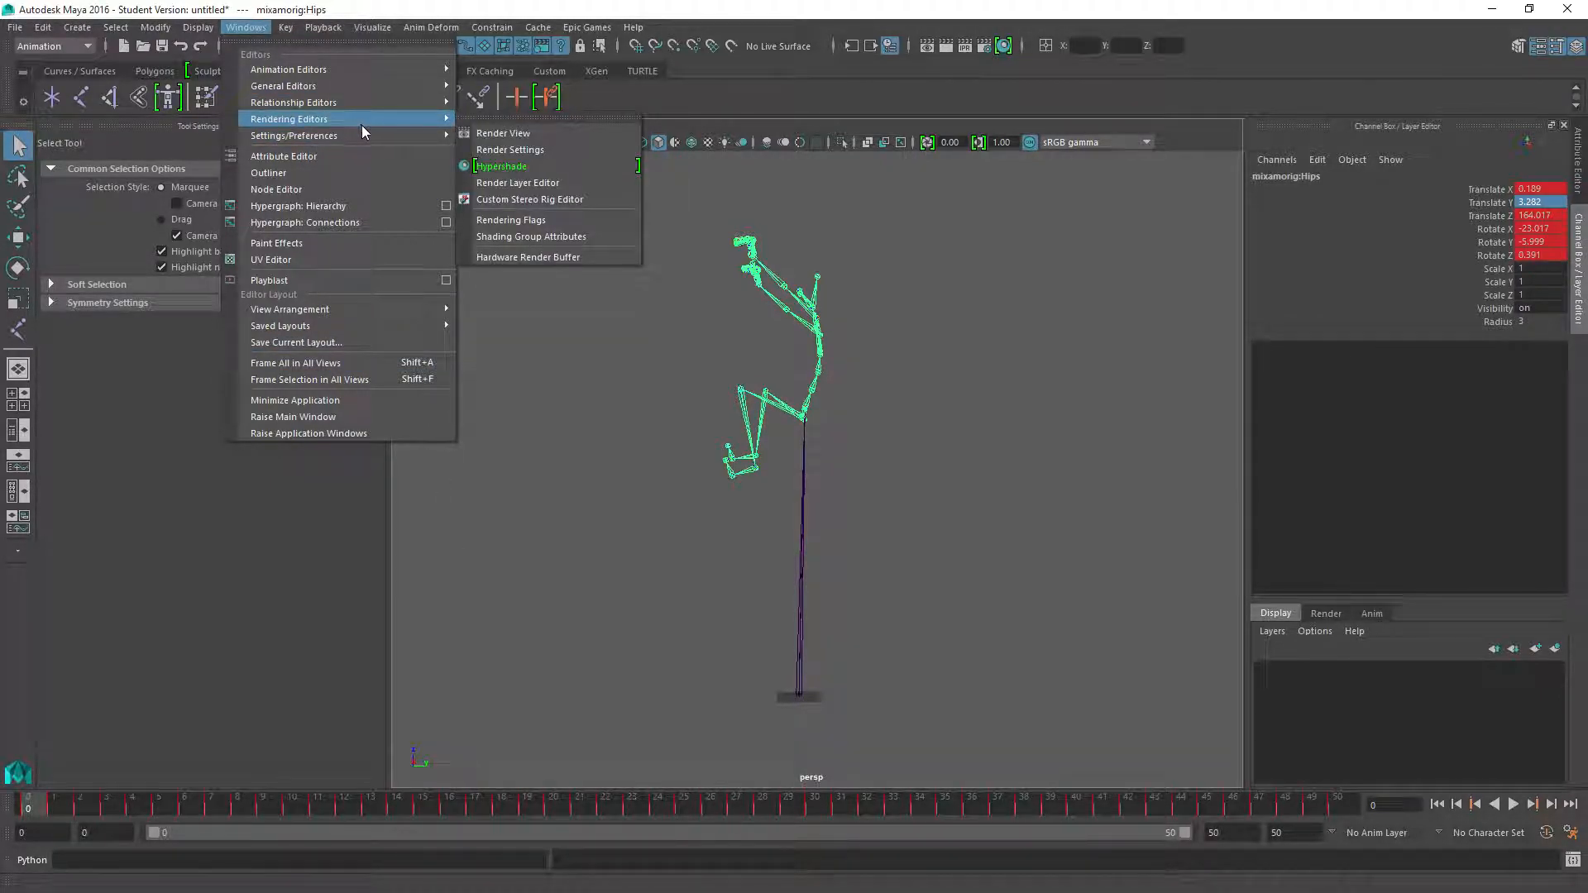
{"action": "mouse_move", "coordinate": [365, 73]}
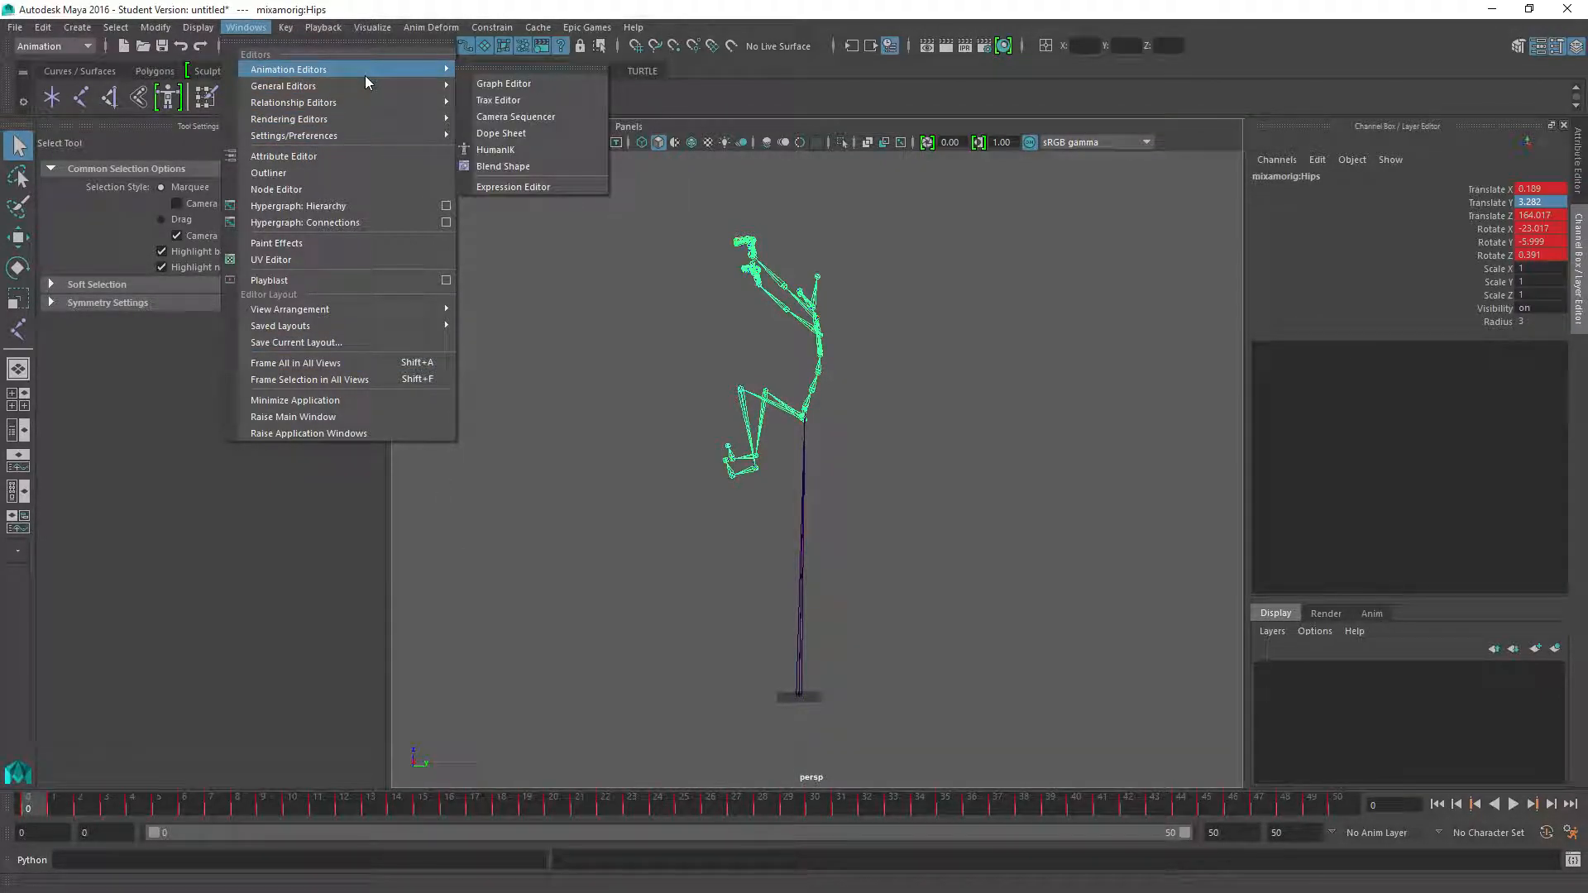
{"action": "left_click", "coordinate": [502, 86]}
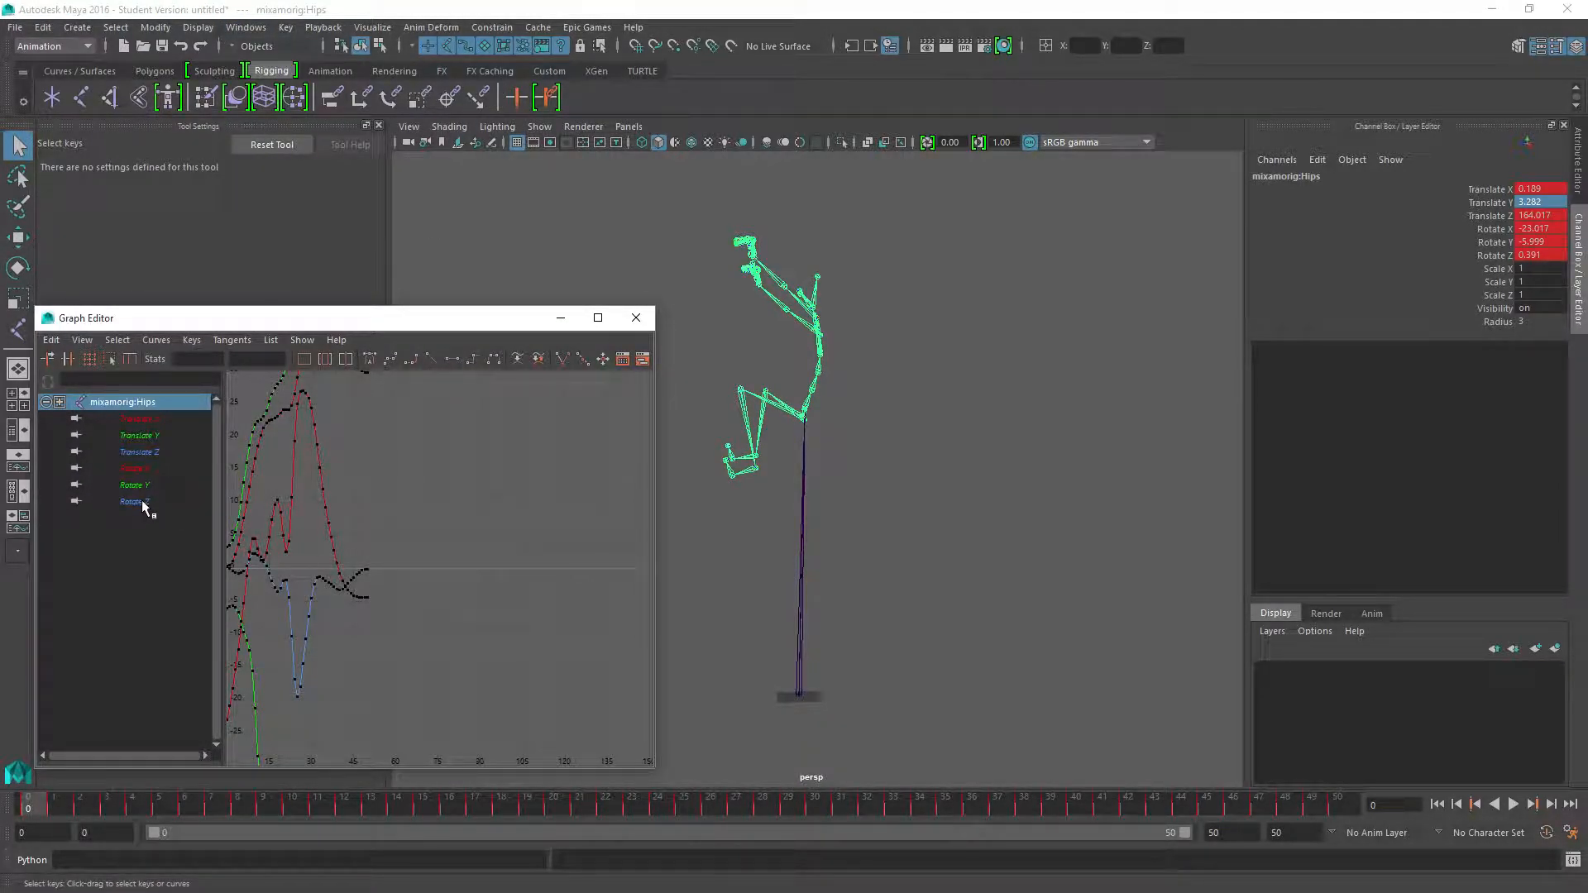
{"action": "left_click", "coordinate": [139, 452]}
{"action": "key", "text": "f"}
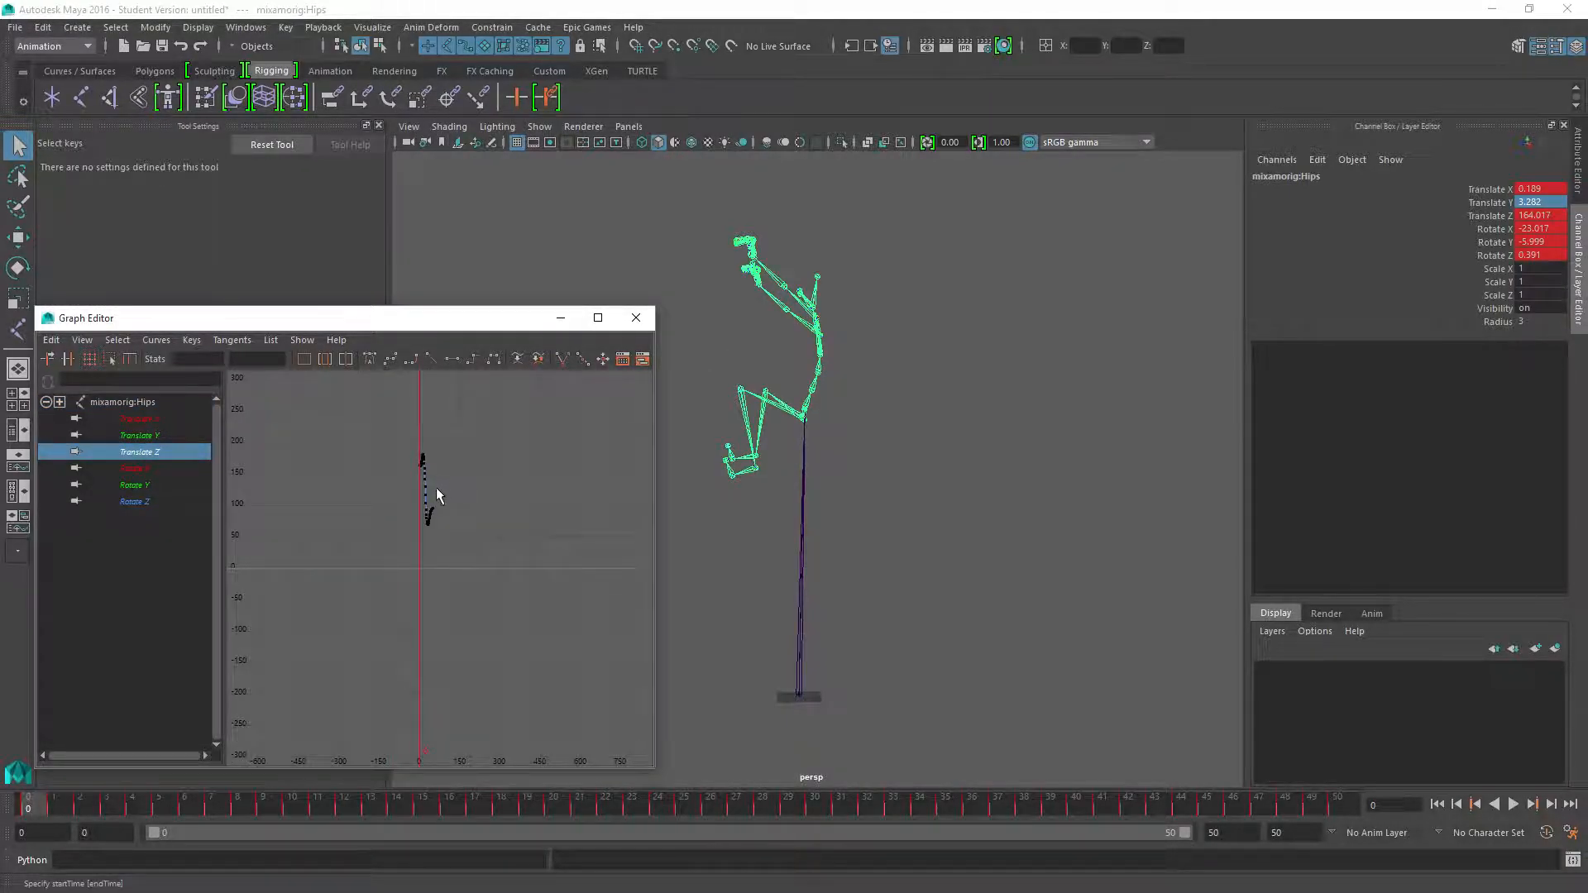
{"action": "middle_click_drag", "start_coordinate": [389, 450], "coordinate": [461, 567], "text": "alt"}
{"action": "scroll", "coordinate": [438, 579], "scroll_direction": "up", "scroll_amount": 6}
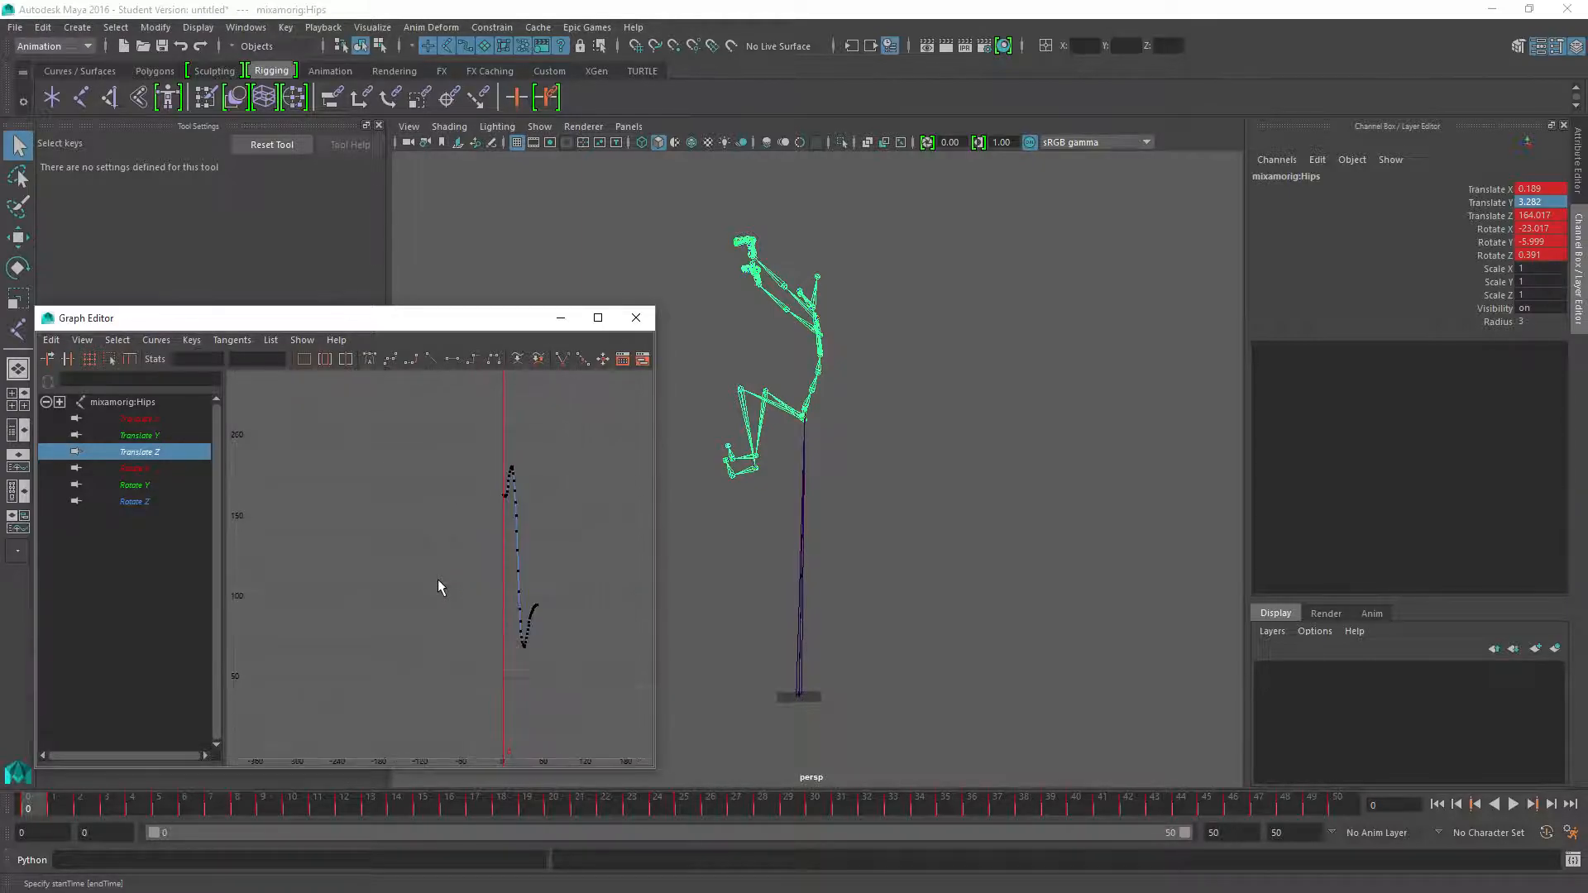
{"action": "double_click", "coordinate": [450, 321]}
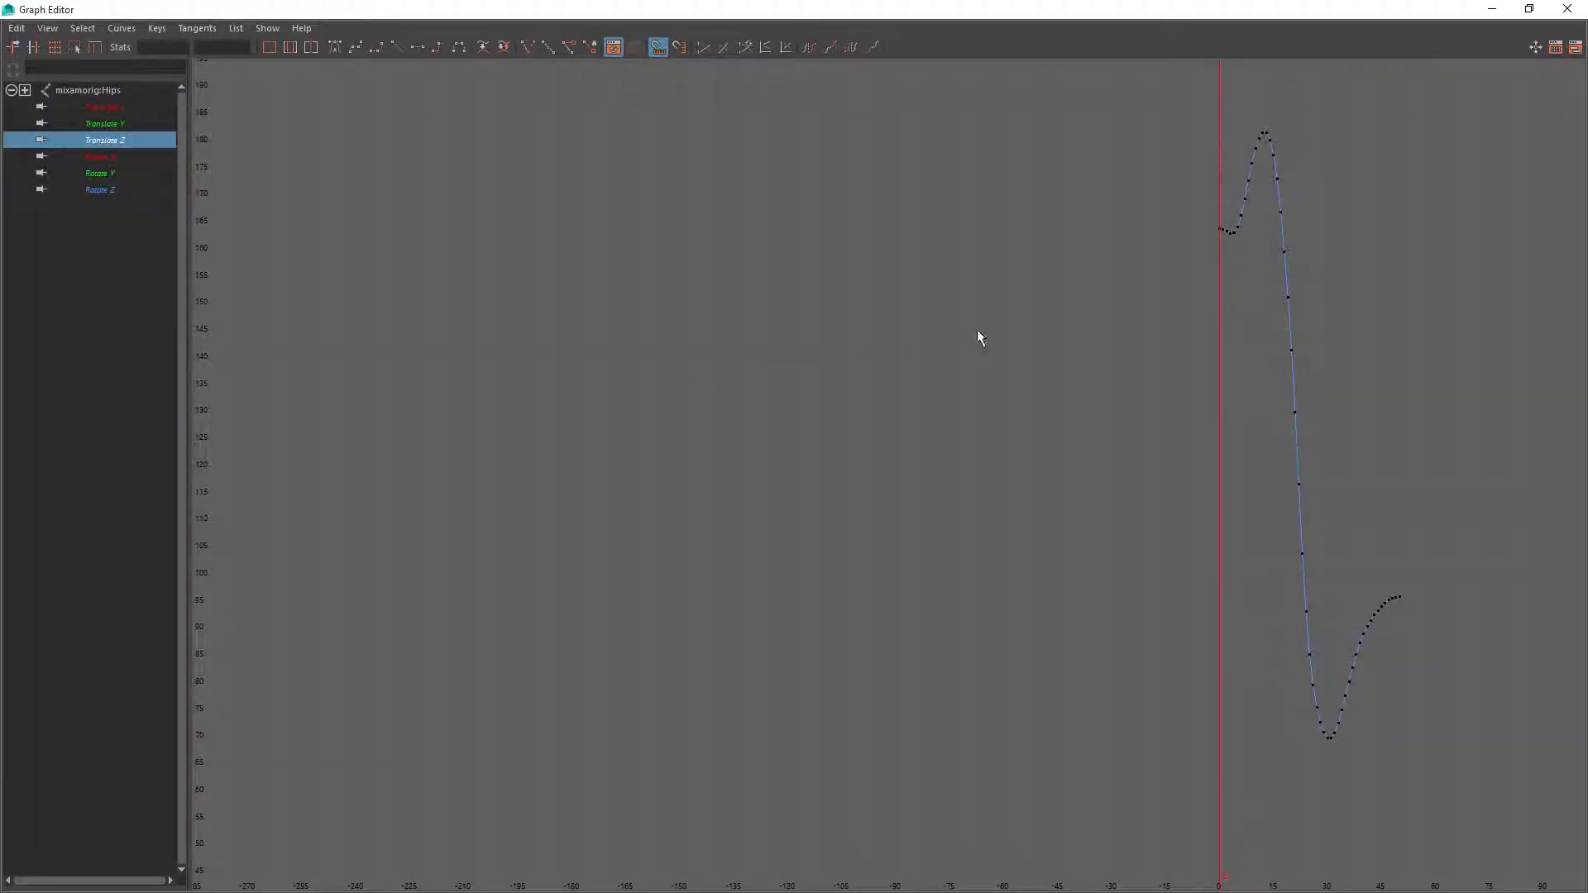
Examine the hips' Translate Z curve closely through the drop, the landing dip and the final key
{"action": "middle_click_drag", "start_coordinate": [1161, 377], "coordinate": [879, 385], "text": "alt"}
{"action": "scroll", "coordinate": [1103, 599], "scroll_direction": "up", "scroll_amount": 5}
{"action": "middle_click_drag", "start_coordinate": [1247, 762], "coordinate": [586, 226], "text": "alt"}
{"action": "scroll", "coordinate": [1192, 618], "scroll_direction": "down", "scroll_amount": 4}
{"action": "middle_click_drag", "start_coordinate": [1146, 670], "coordinate": [943, 553], "text": "alt"}
{"action": "scroll", "coordinate": [966, 539], "scroll_direction": "up", "scroll_amount": 6}
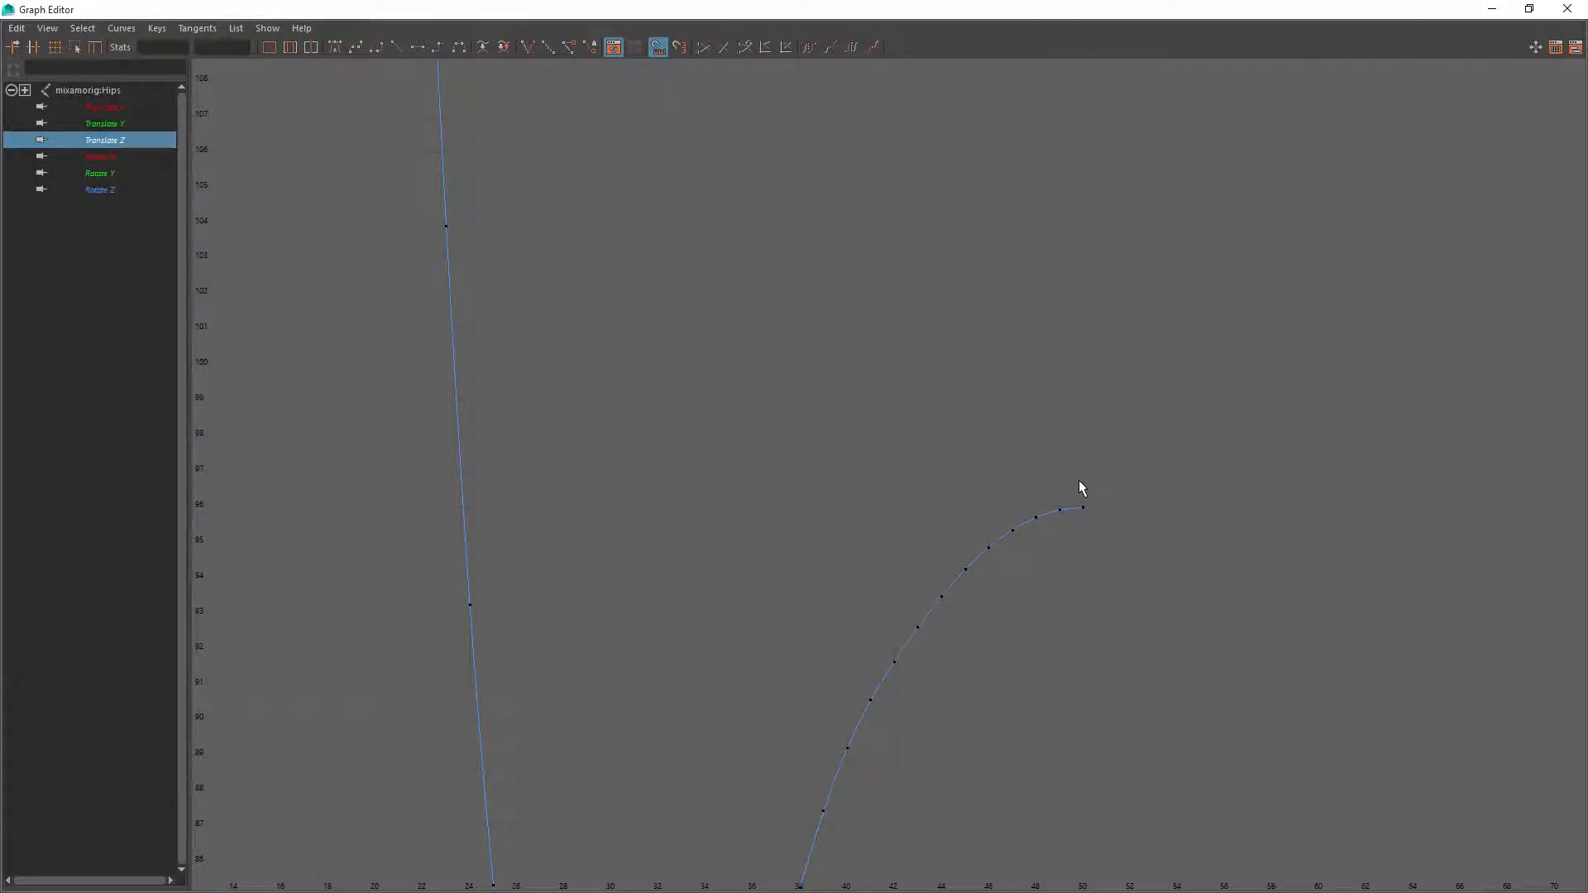
{"action": "key", "text": "a"}
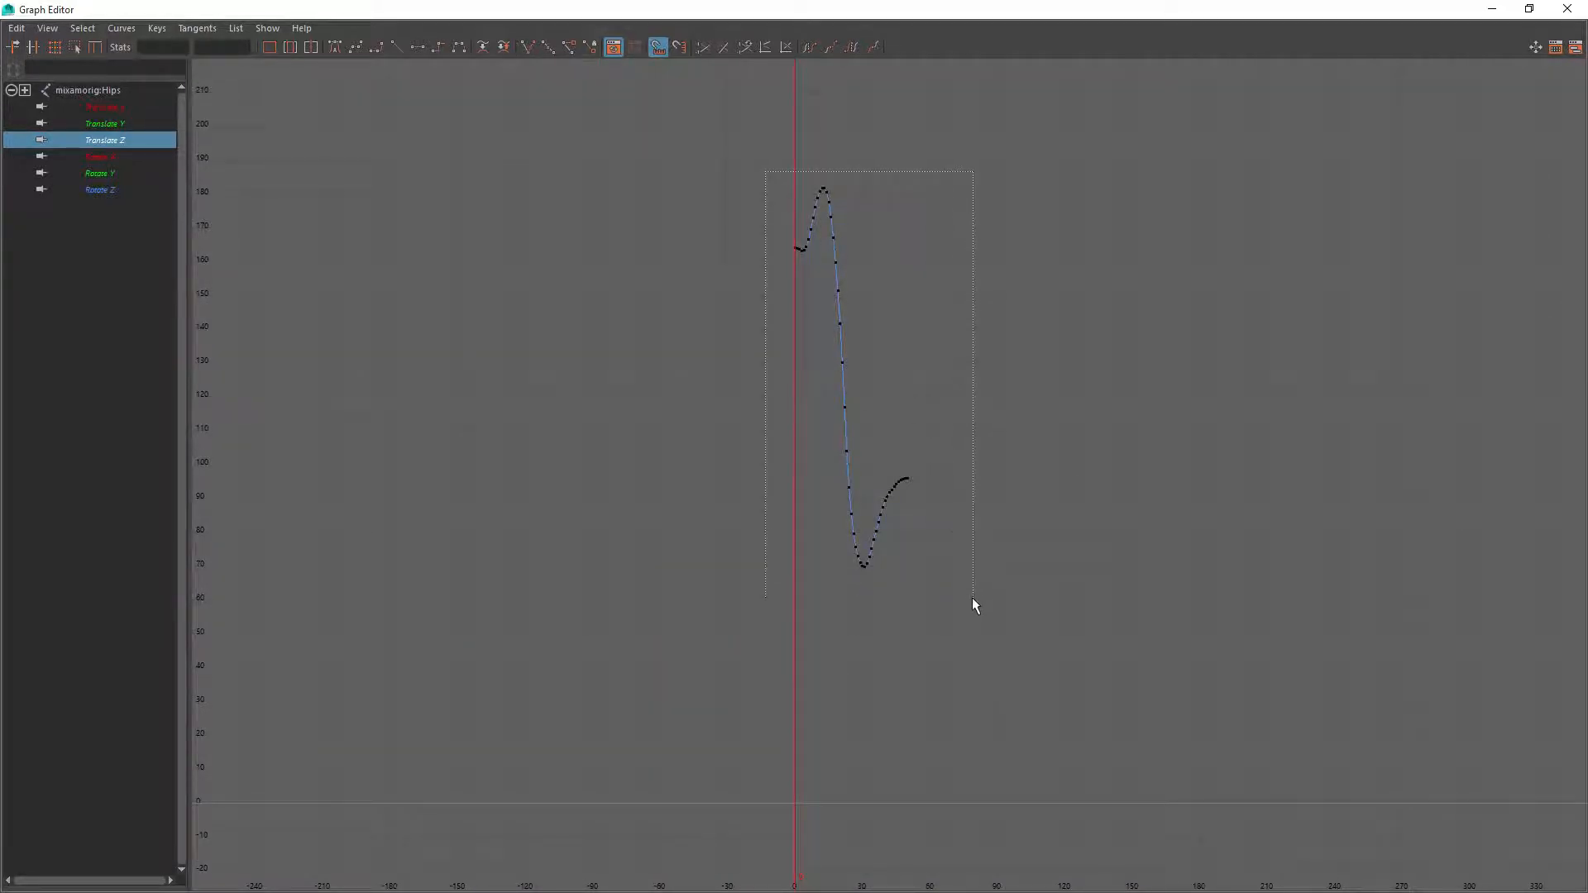
Activate the Scale Keys tool on all of the hips' Translate Z keys and inspect the curve's final key
{"action": "left_click_drag", "start_coordinate": [972, 599], "coordinate": [974, 599]}
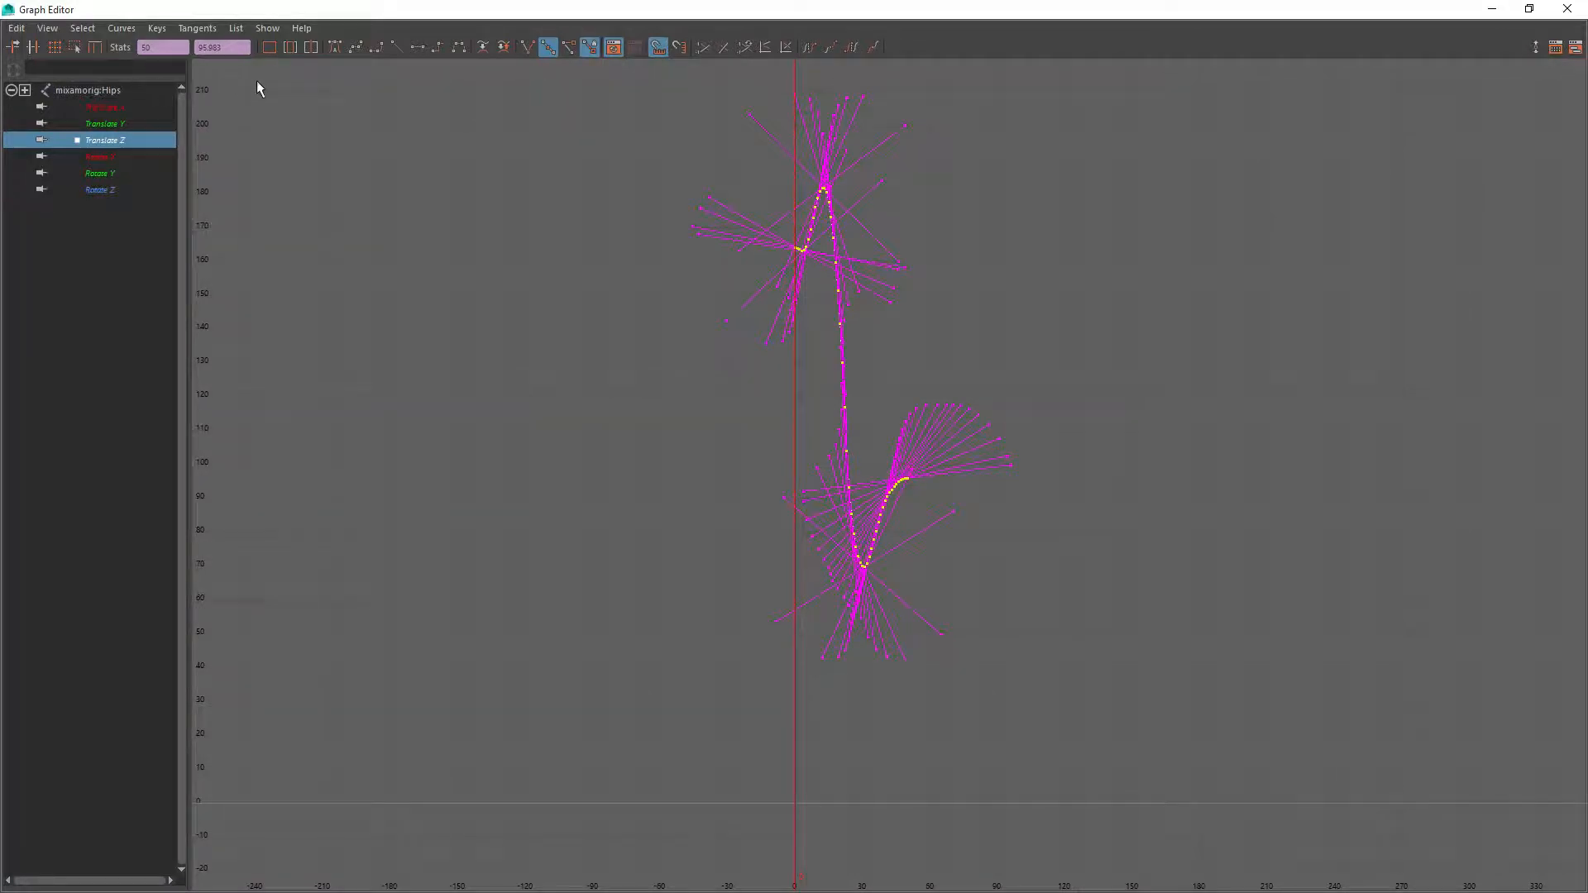
{"action": "left_click", "coordinate": [868, 463]}
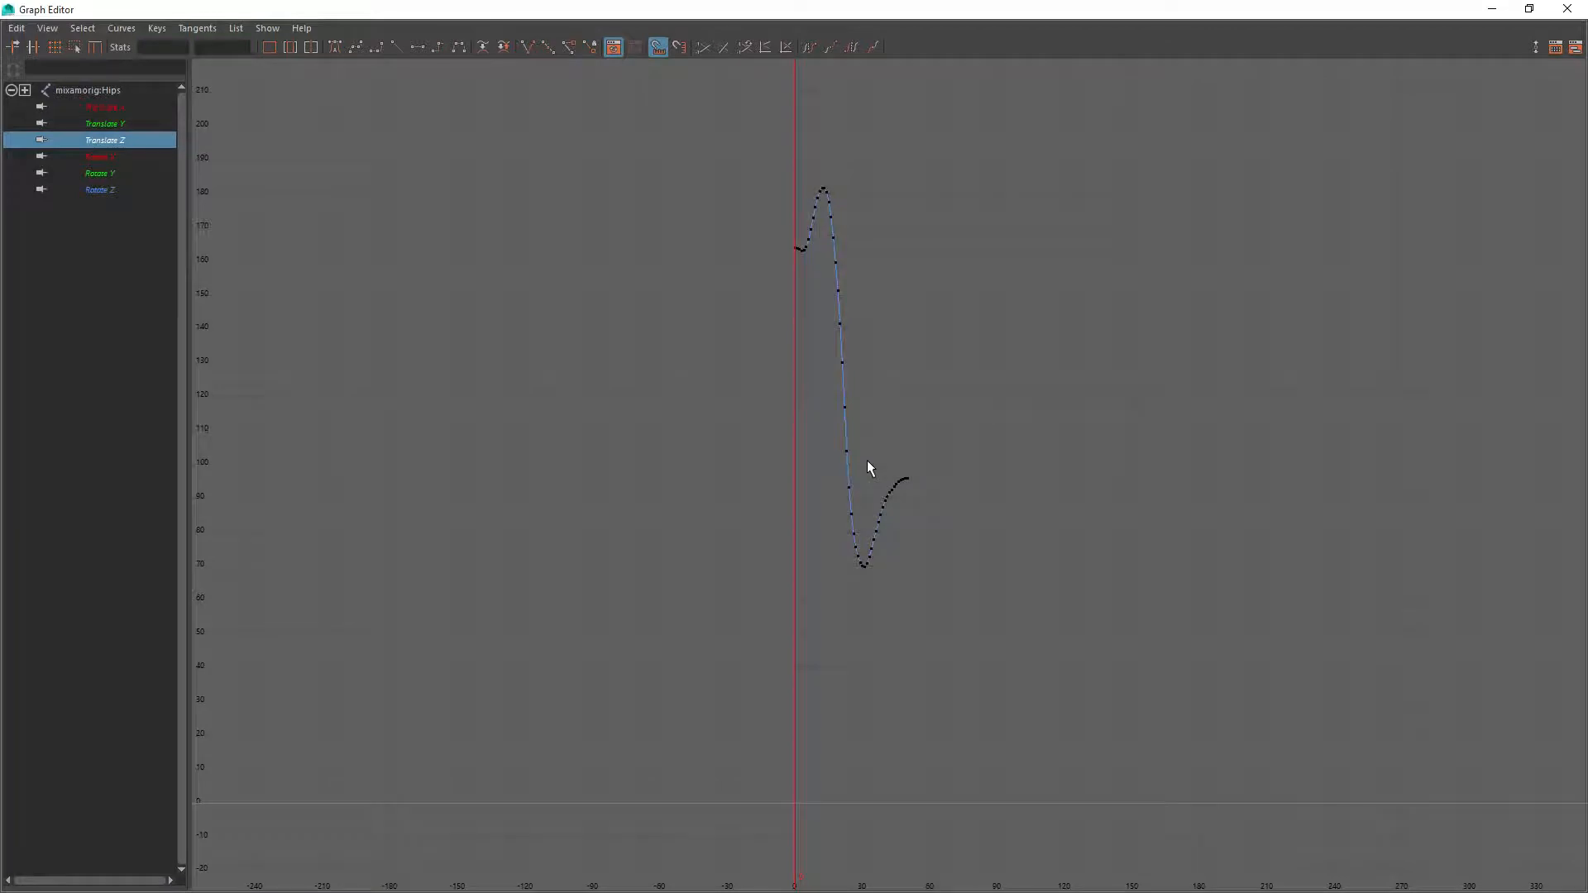
{"action": "left_click_drag", "start_coordinate": [739, 164], "coordinate": [962, 587]}
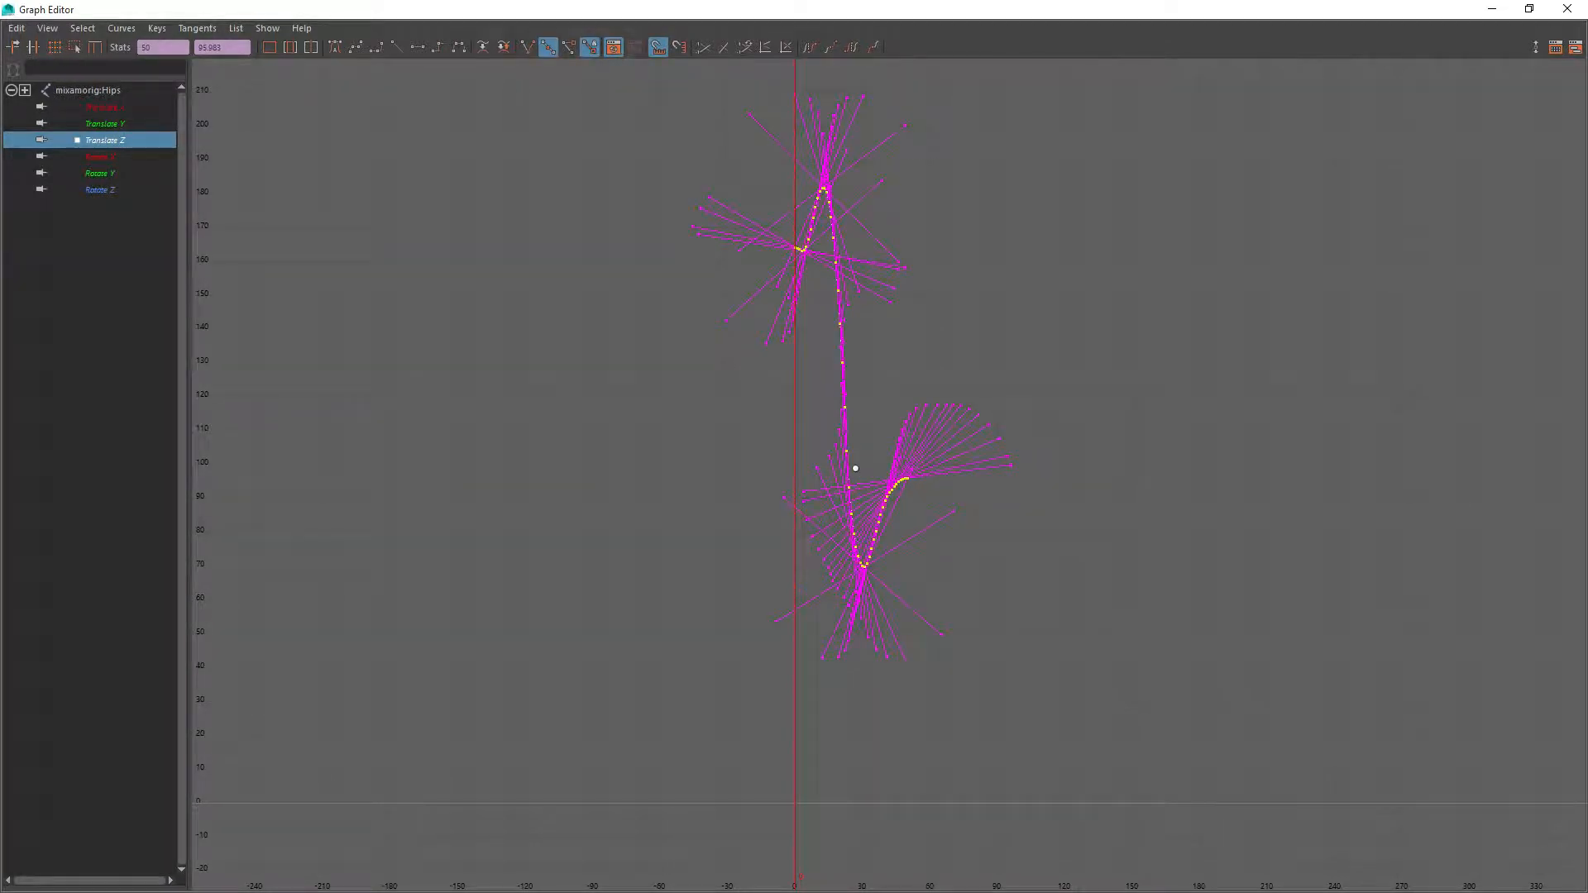
{"action": "scroll", "coordinate": [854, 535], "scroll_direction": "up", "scroll_amount": 6}
{"action": "left_click", "coordinate": [73, 47]}
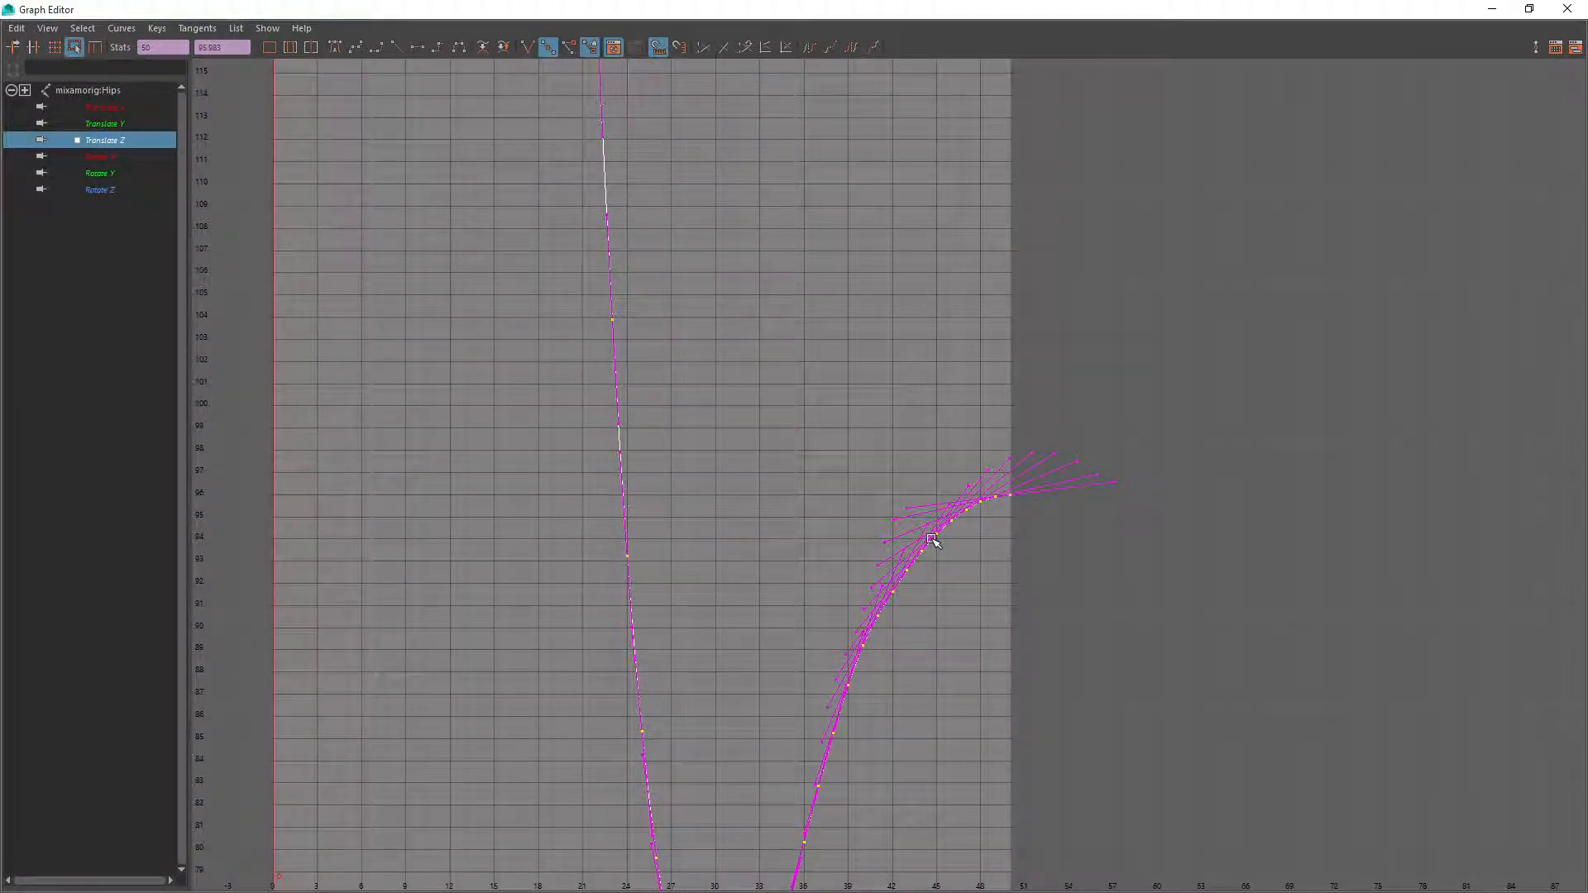
{"action": "mouse_move", "coordinate": [931, 538]}
{"action": "left_mouse_down"}
{"action": "mouse_move", "coordinate": [928, 517]}
{"action": "mouse_move", "coordinate": [928, 538]}
{"action": "left_mouse_up"}
{"action": "scroll", "coordinate": [1034, 514], "scroll_direction": "up", "scroll_amount": 3}
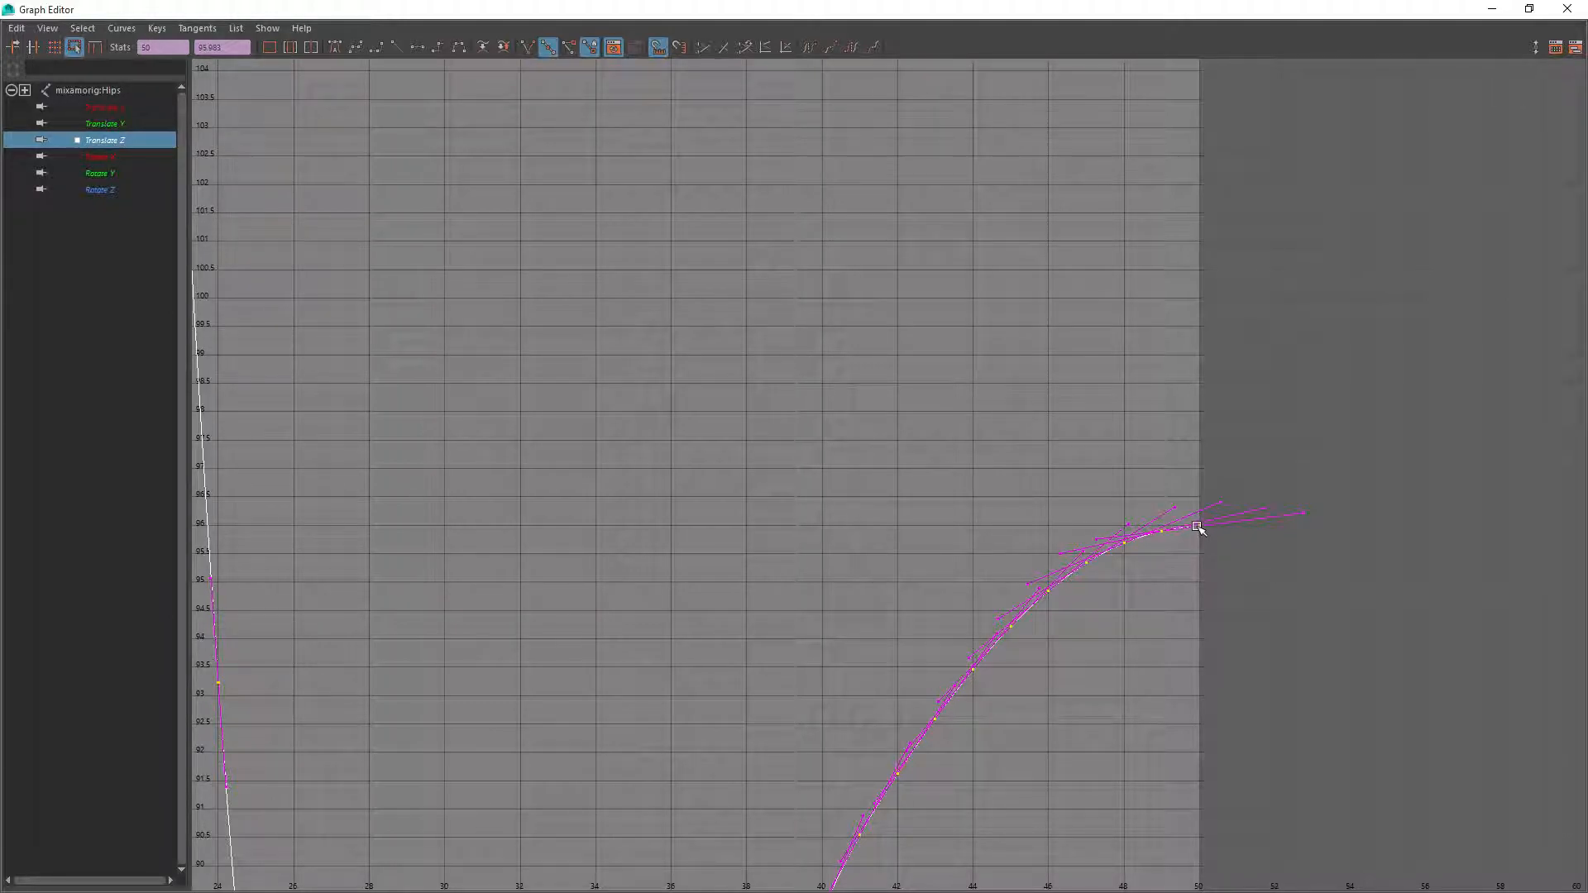
{"action": "key", "text": "a"}
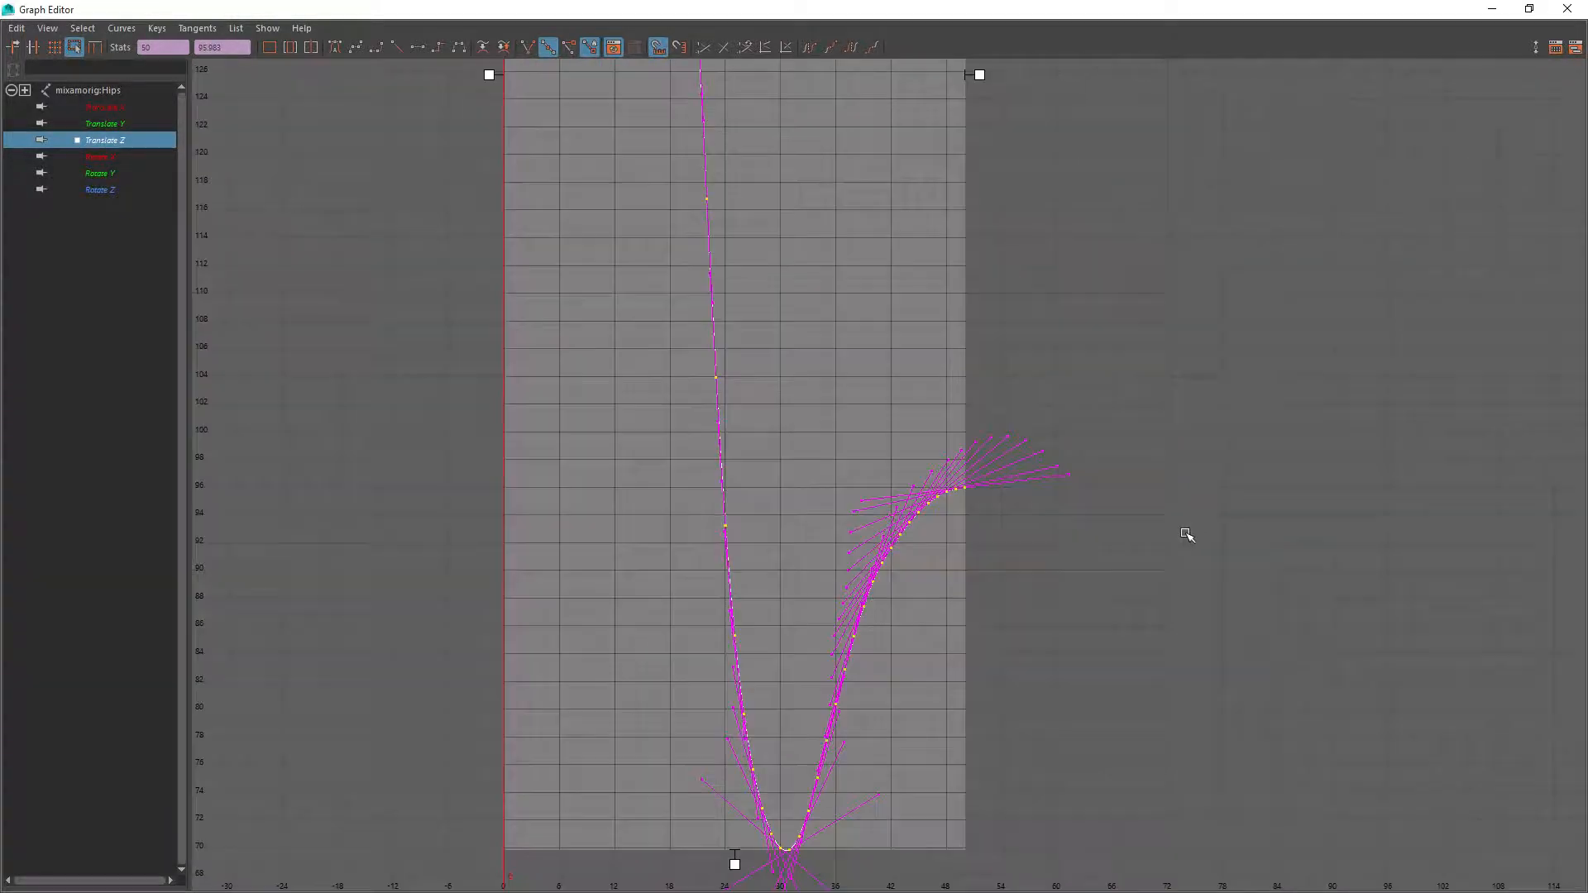
{"action": "scroll", "coordinate": [810, 505], "scroll_direction": "down", "scroll_amount": 5}
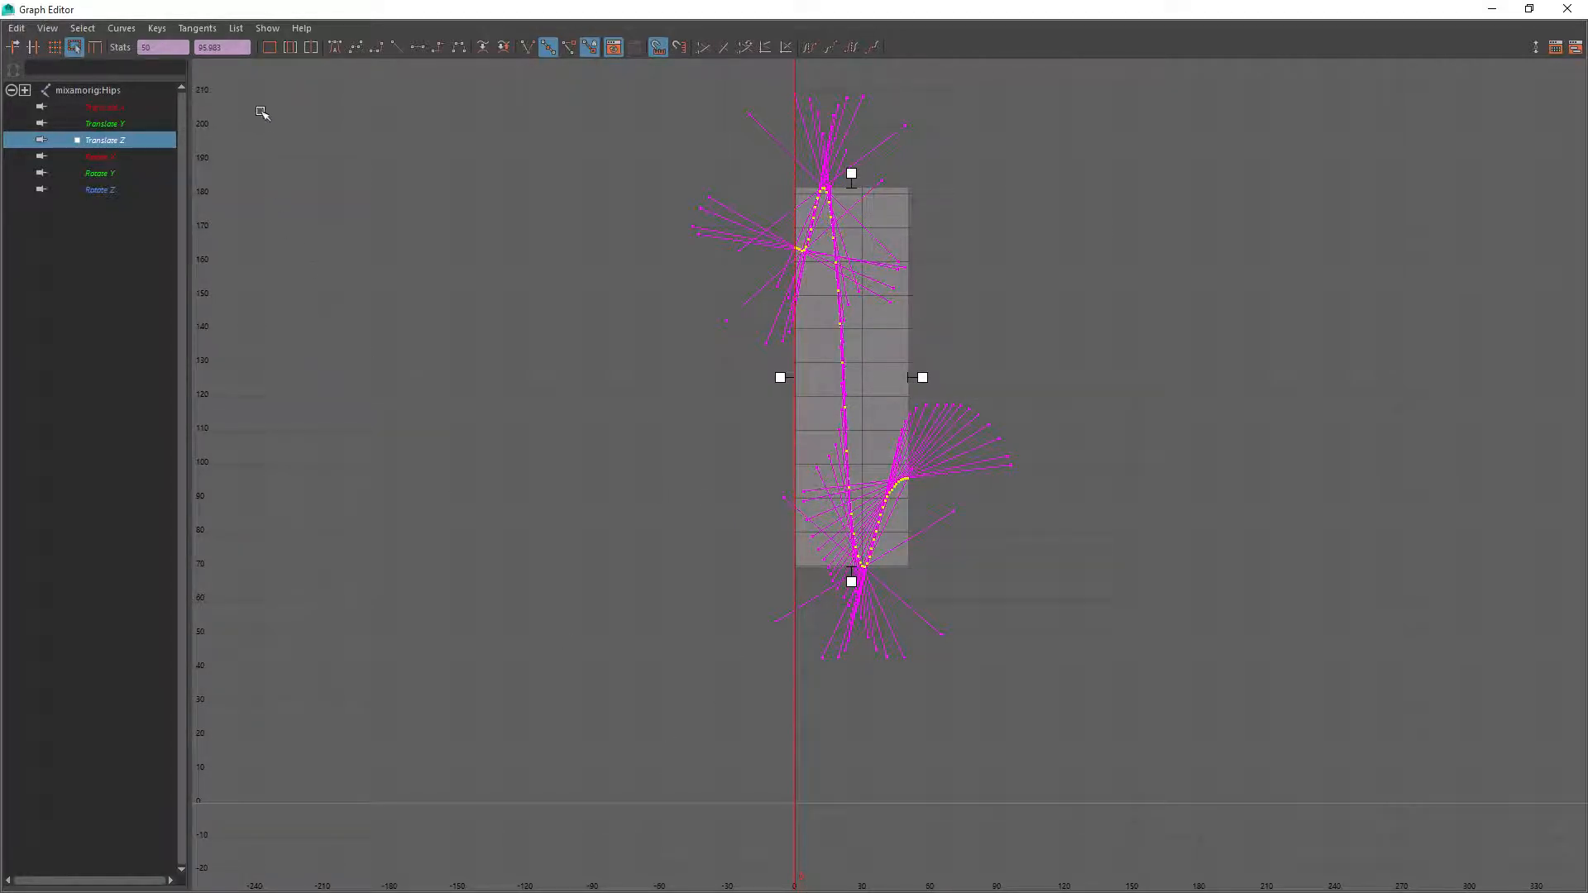
Scrub the animation to frame 24, where the feet land, and return to the maximized Graph Editor
{"action": "left_click", "coordinate": [1529, 8]}
{"action": "left_click_drag", "start_coordinate": [106, 814], "coordinate": [659, 835]}
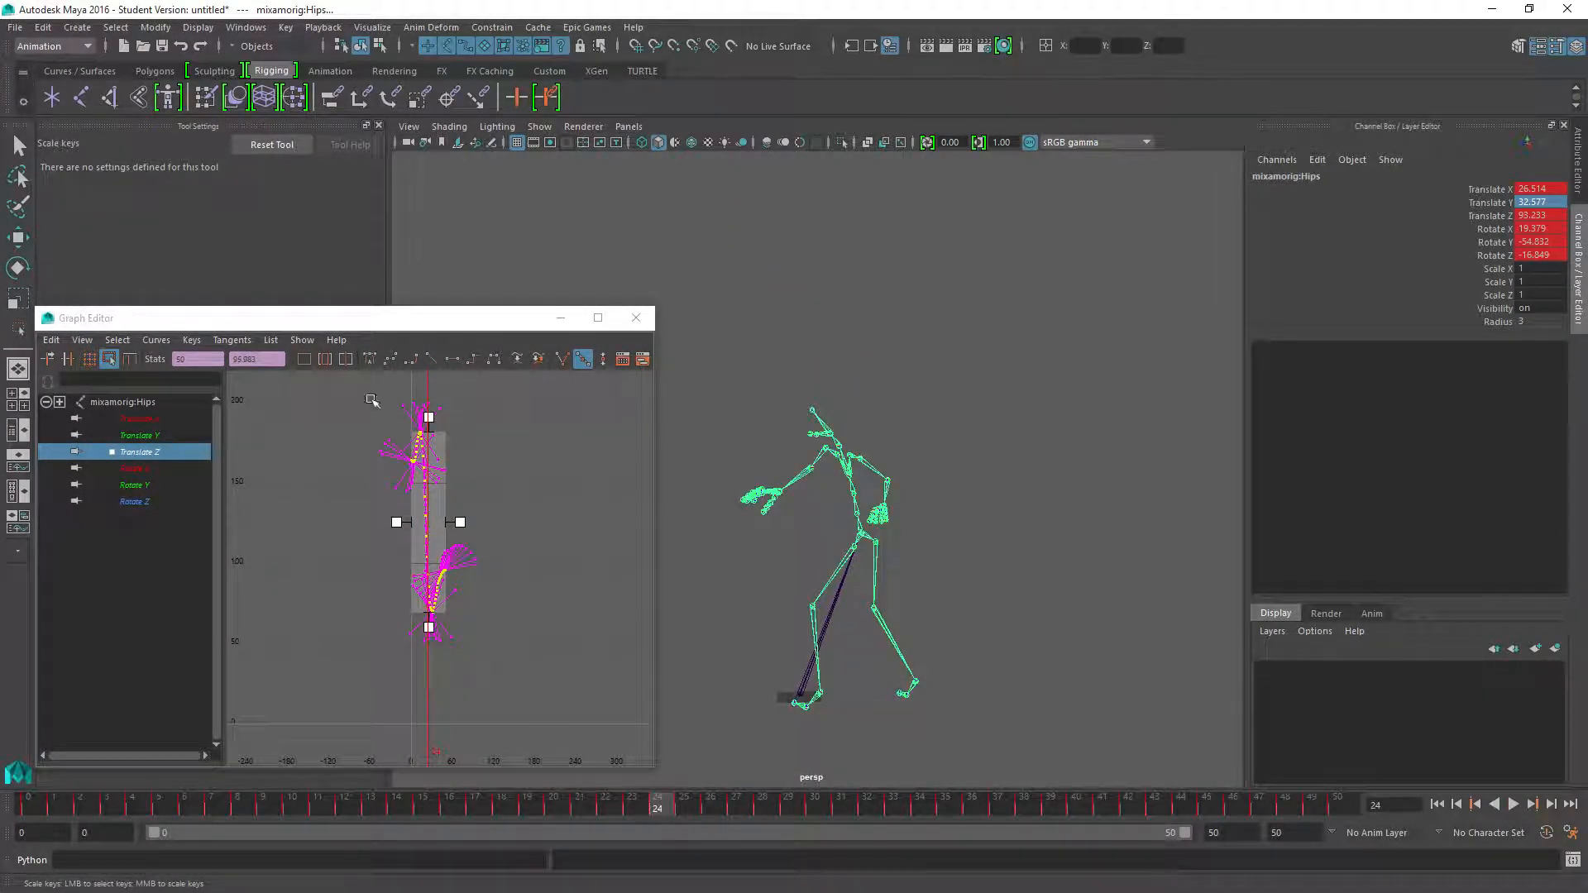
{"action": "left_click_drag", "start_coordinate": [461, 318], "coordinate": [847, 6]}
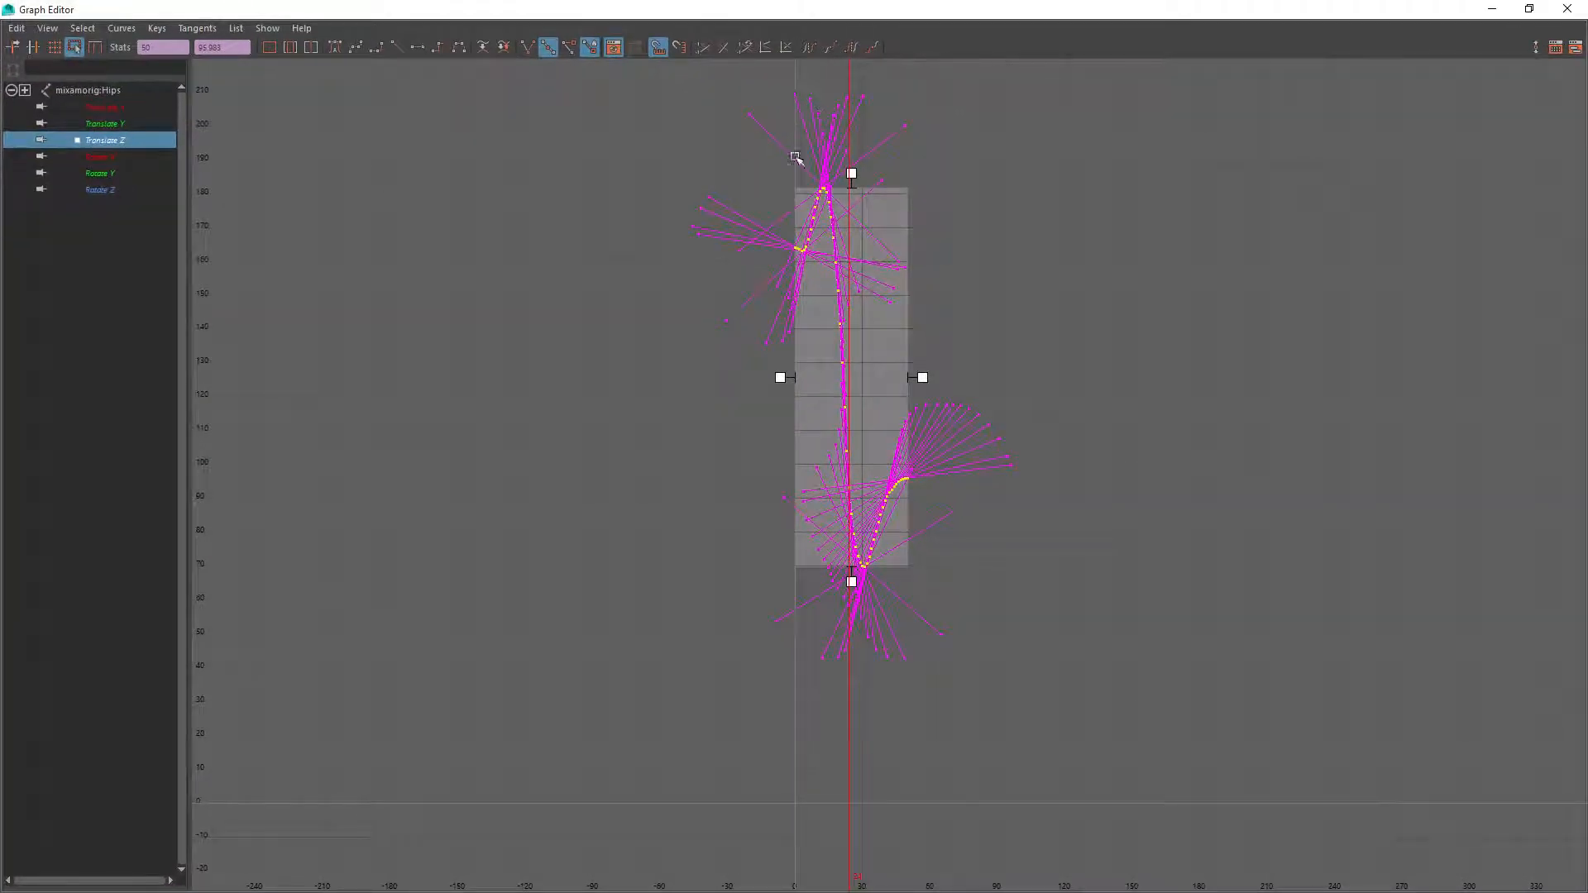
{"action": "key", "text": "f"}
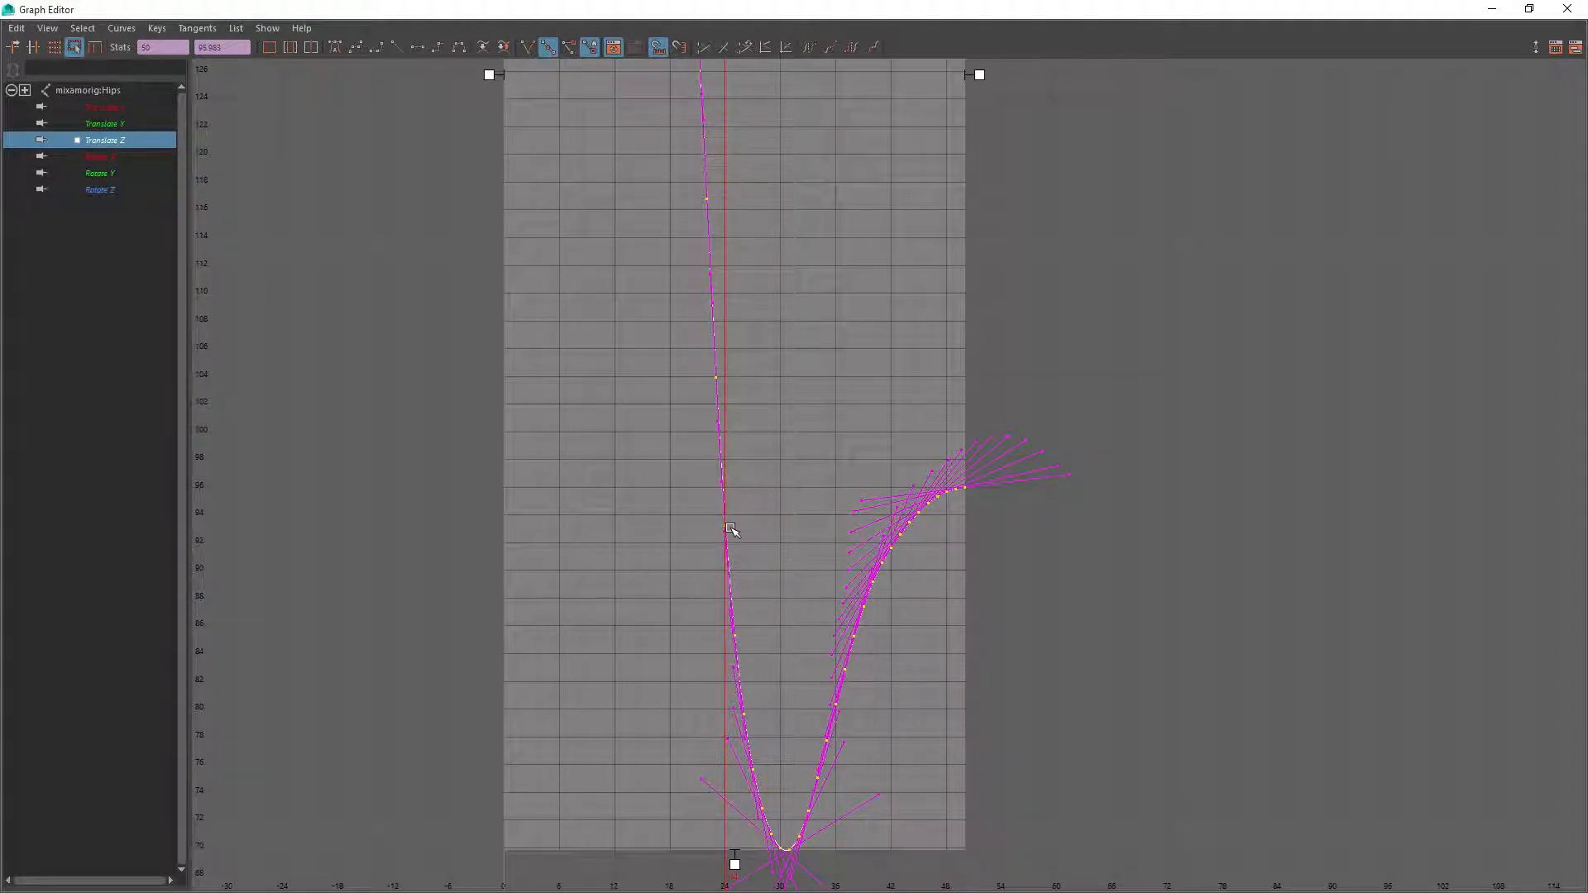
{"action": "left_click", "coordinate": [320, 418]}
{"action": "scroll", "coordinate": [731, 540], "scroll_direction": "down", "scroll_amount": 4}
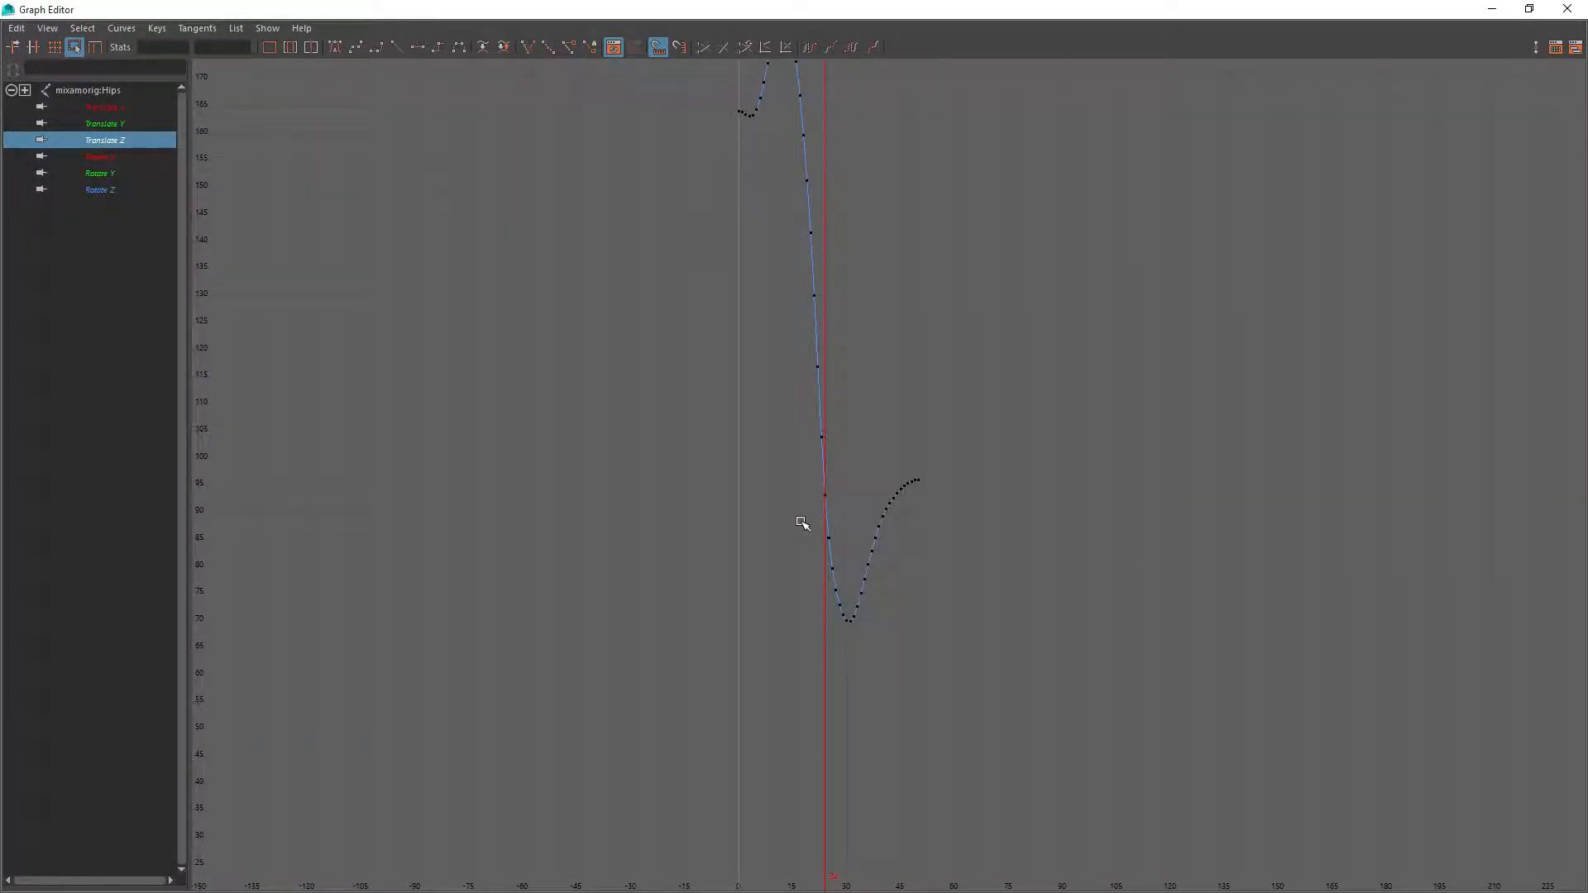
{"action": "scroll", "coordinate": [831, 488], "scroll_direction": "up", "scroll_amount": 4}
{"action": "left_click_drag", "start_coordinate": [685, 451], "coordinate": [505, 130]}
{"action": "scroll", "coordinate": [578, 182], "scroll_direction": "down", "scroll_amount": 4}
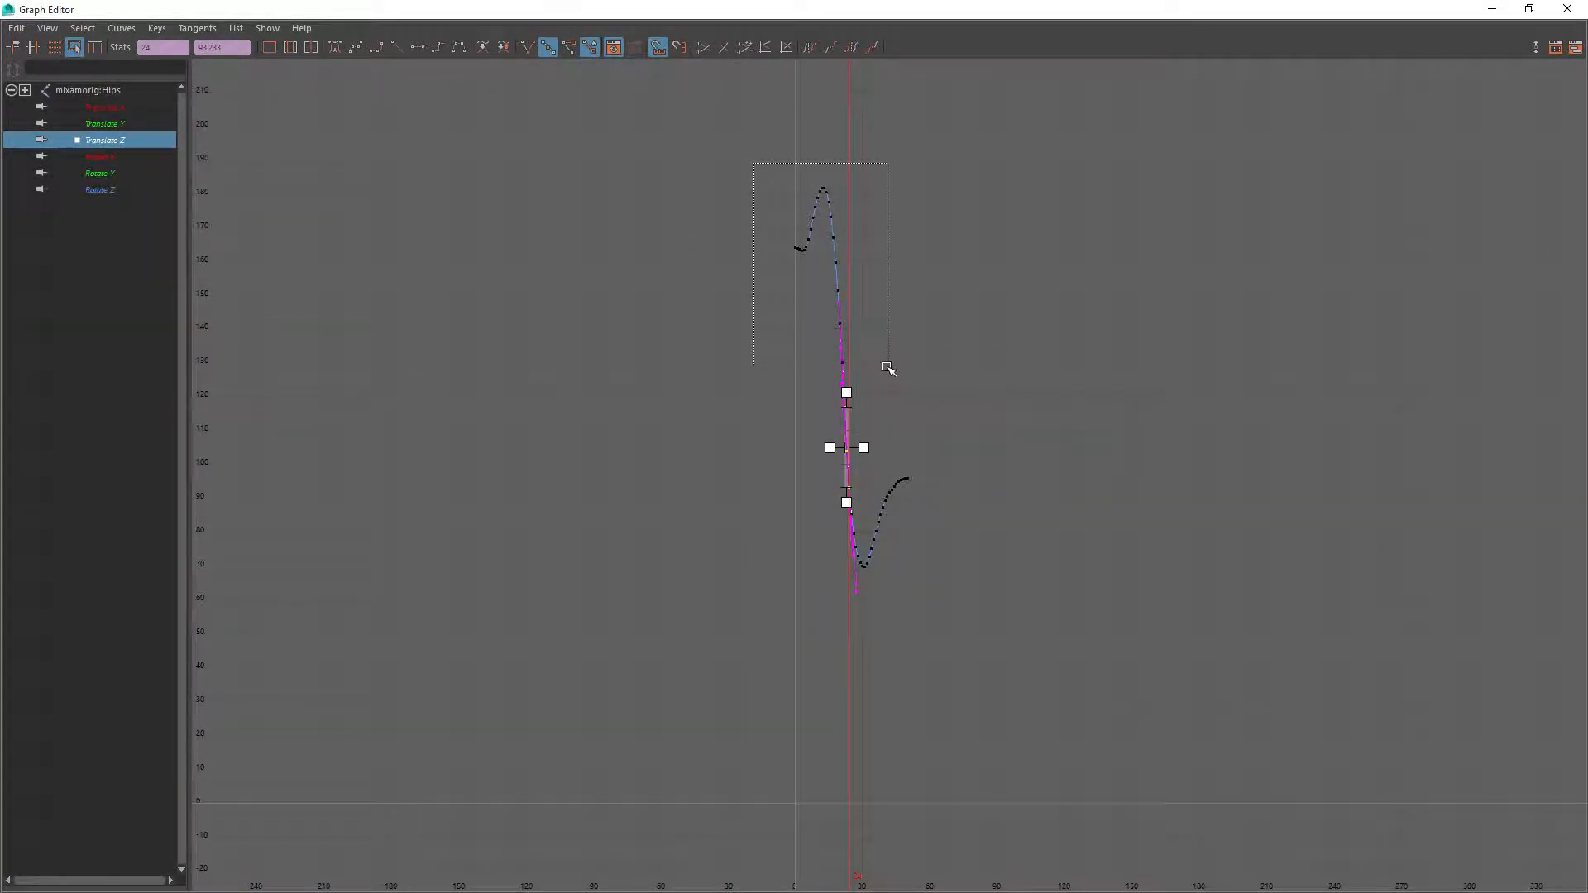
{"action": "left_click_drag", "start_coordinate": [887, 367], "coordinate": [887, 369]}
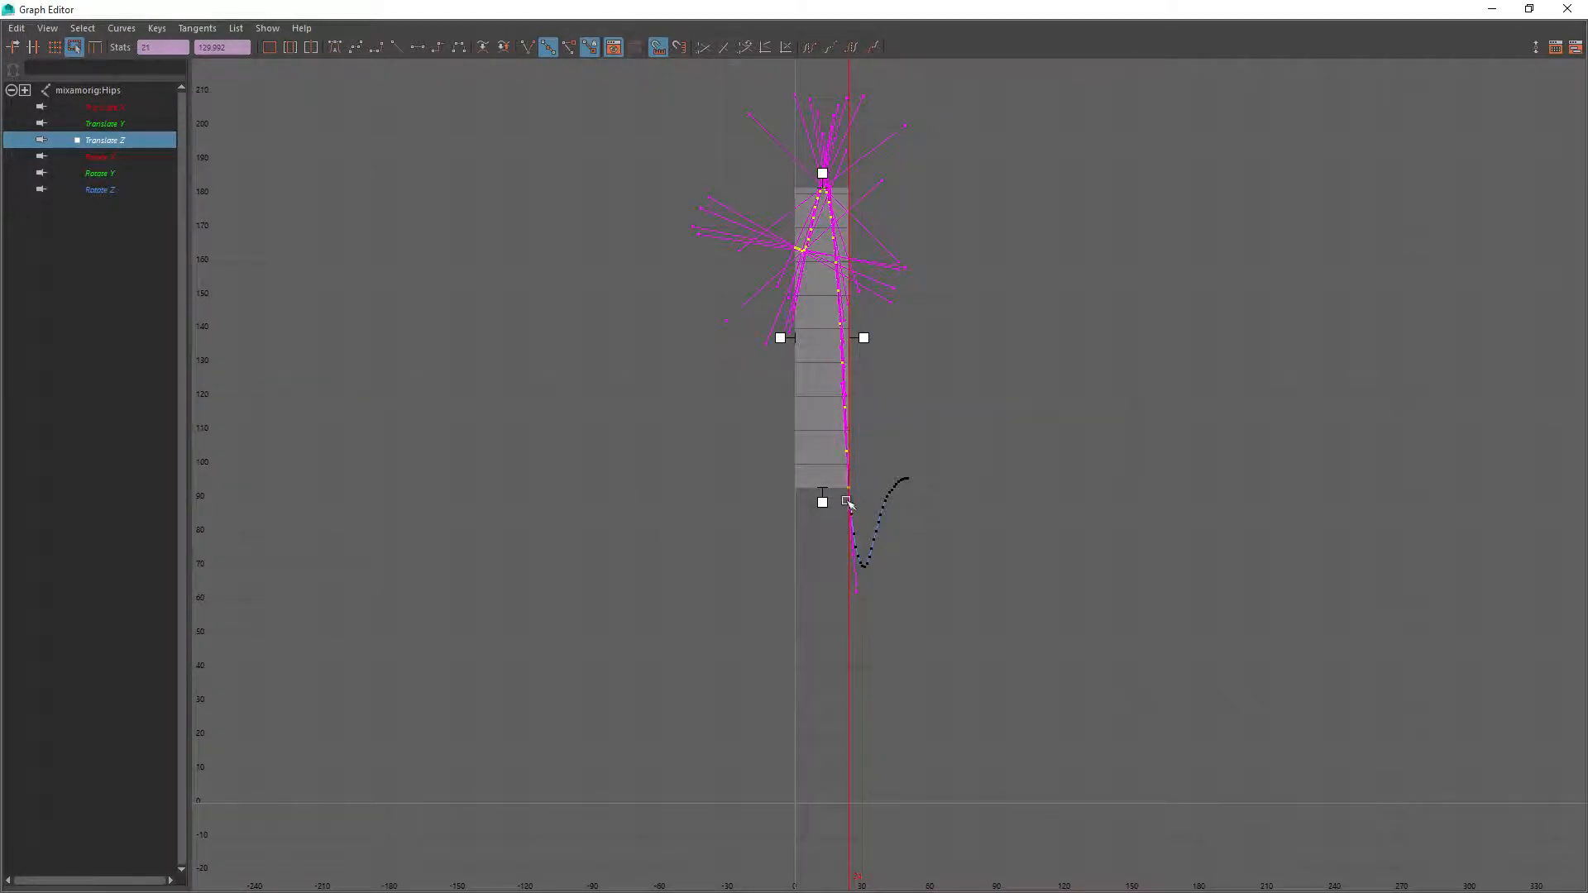
{"action": "scroll", "coordinate": [850, 506], "scroll_direction": "up", "scroll_amount": 5}
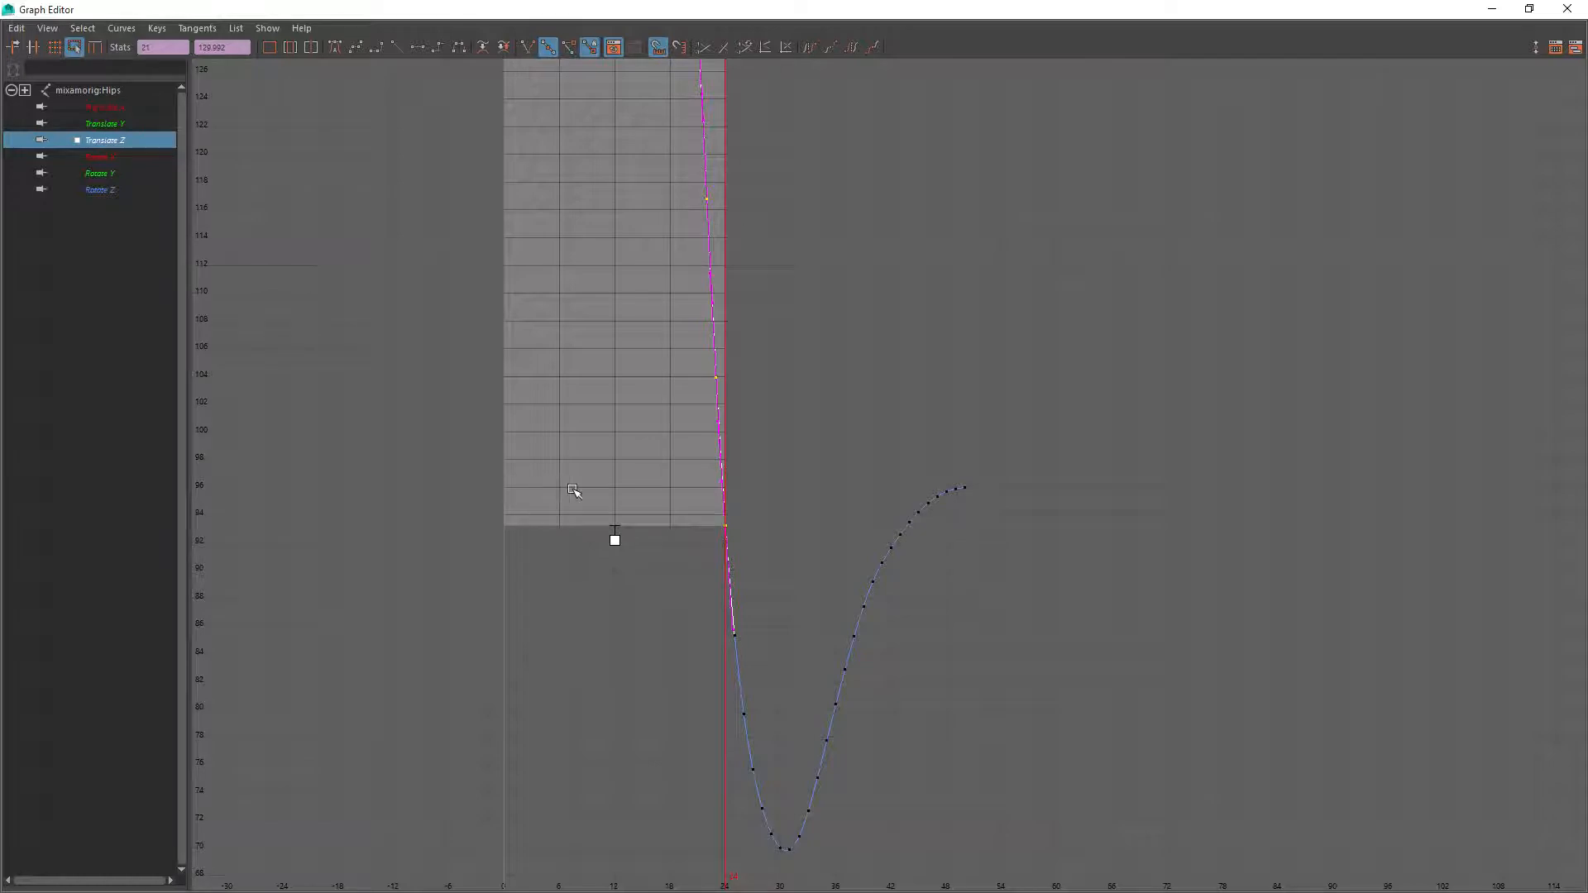
{"action": "left_click", "coordinate": [730, 494]}
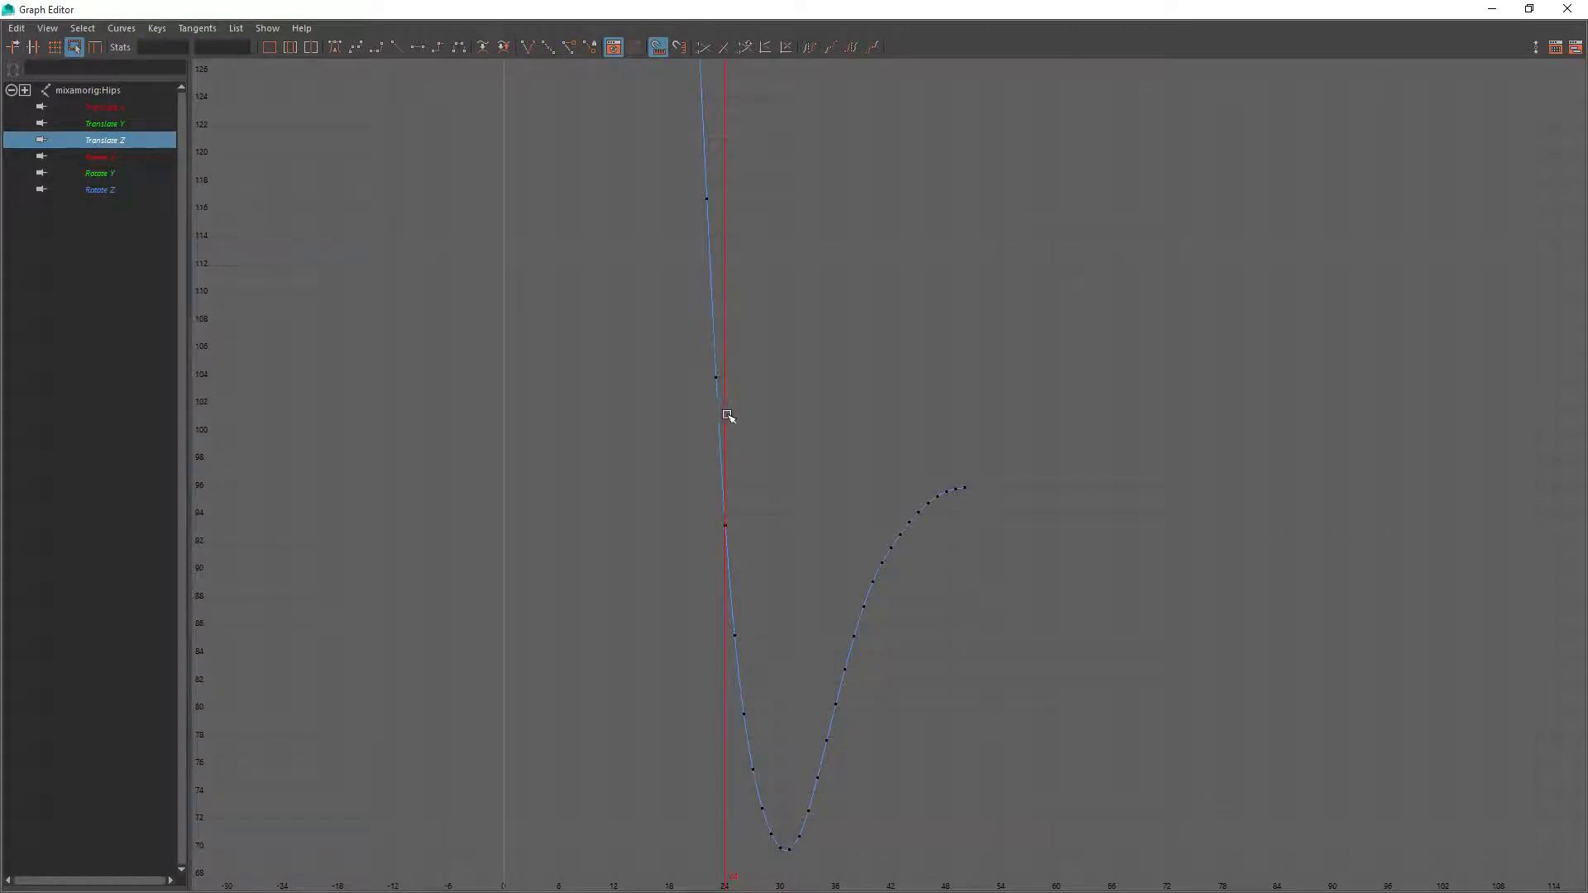
{"action": "key", "text": "a"}
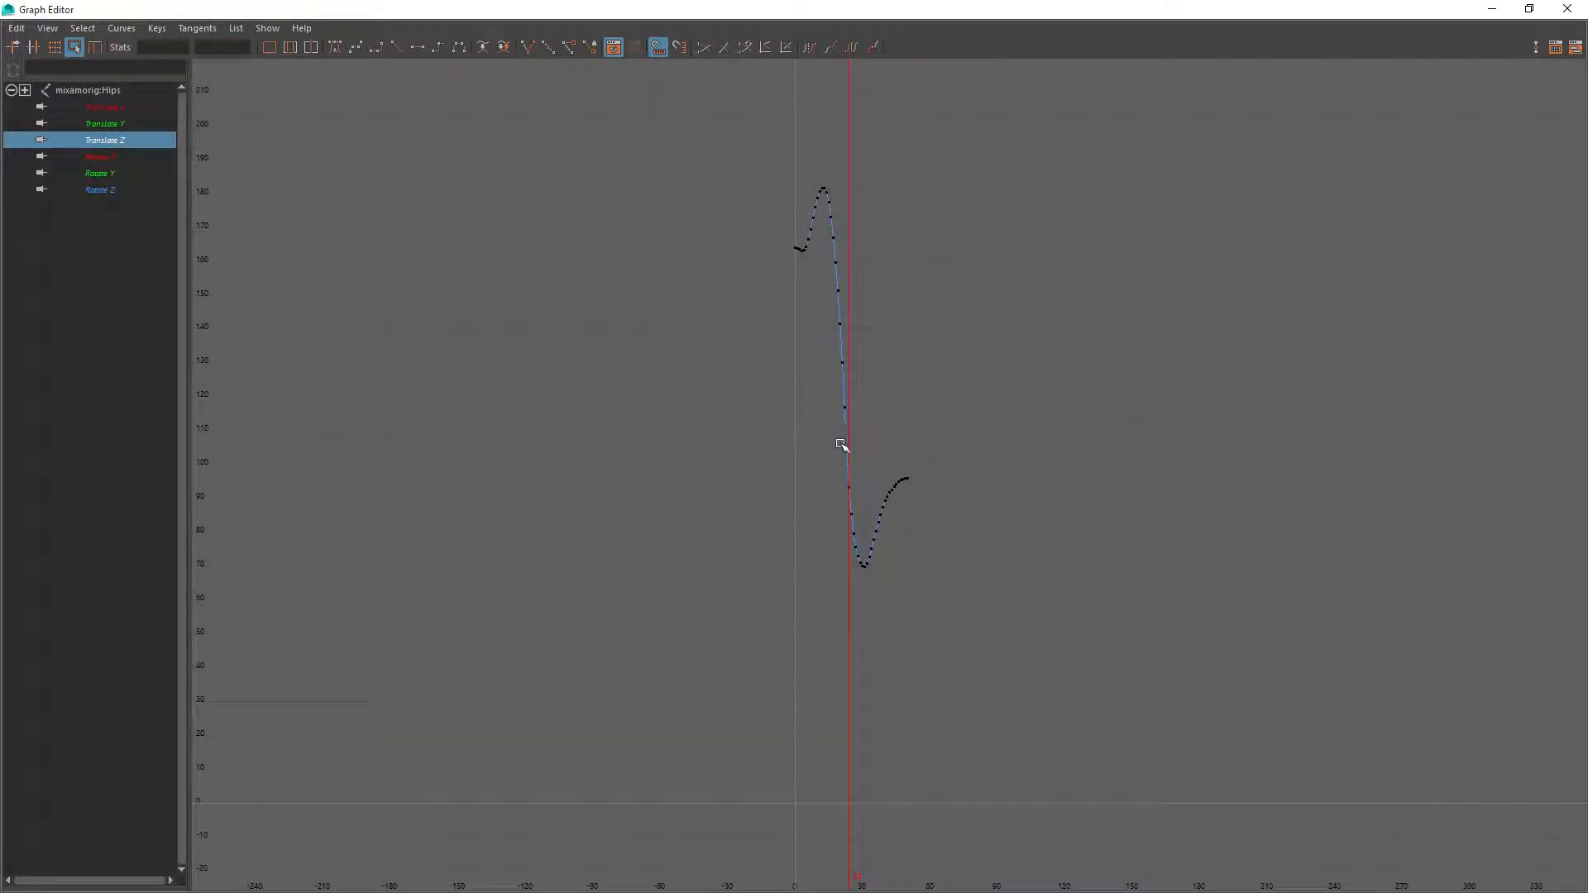
Select the Translate Z keys from frames 0 to 23 and scale them flat at the frame 23 key's height
{"action": "left_click_drag", "start_coordinate": [860, 461], "coordinate": [832, 435]}
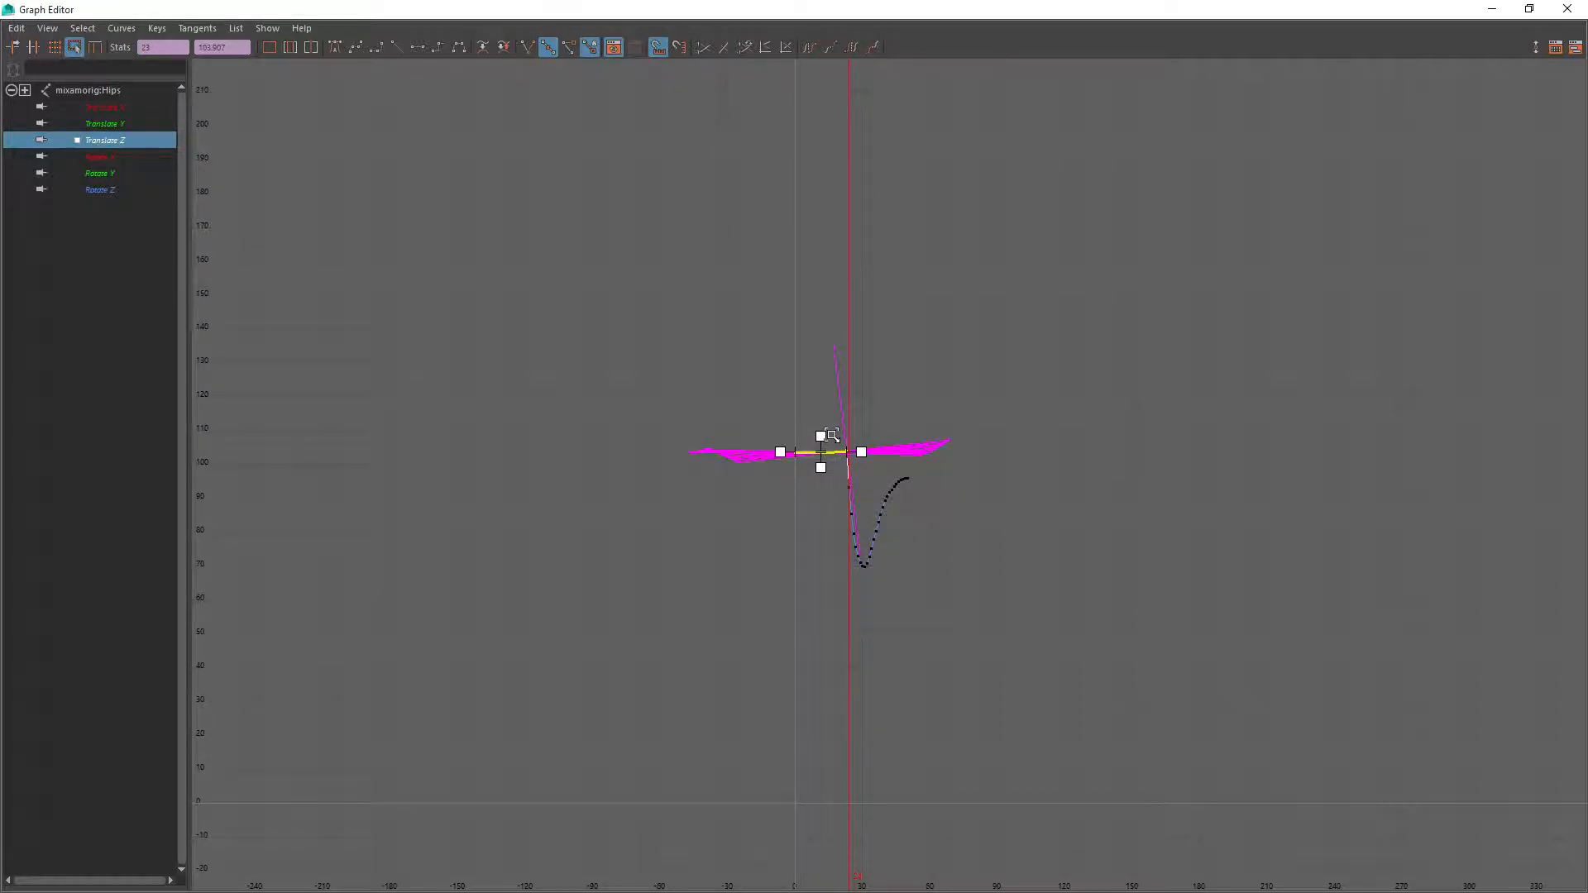
{"action": "key", "text": "f"}
{"action": "middle_click_drag", "start_coordinate": [488, 382], "coordinate": [698, 504], "text": "alt"}
{"action": "scroll", "coordinate": [654, 457], "scroll_direction": "up", "scroll_amount": 3}
{"action": "middle_click_drag", "start_coordinate": [561, 490], "coordinate": [761, 435], "text": "alt"}
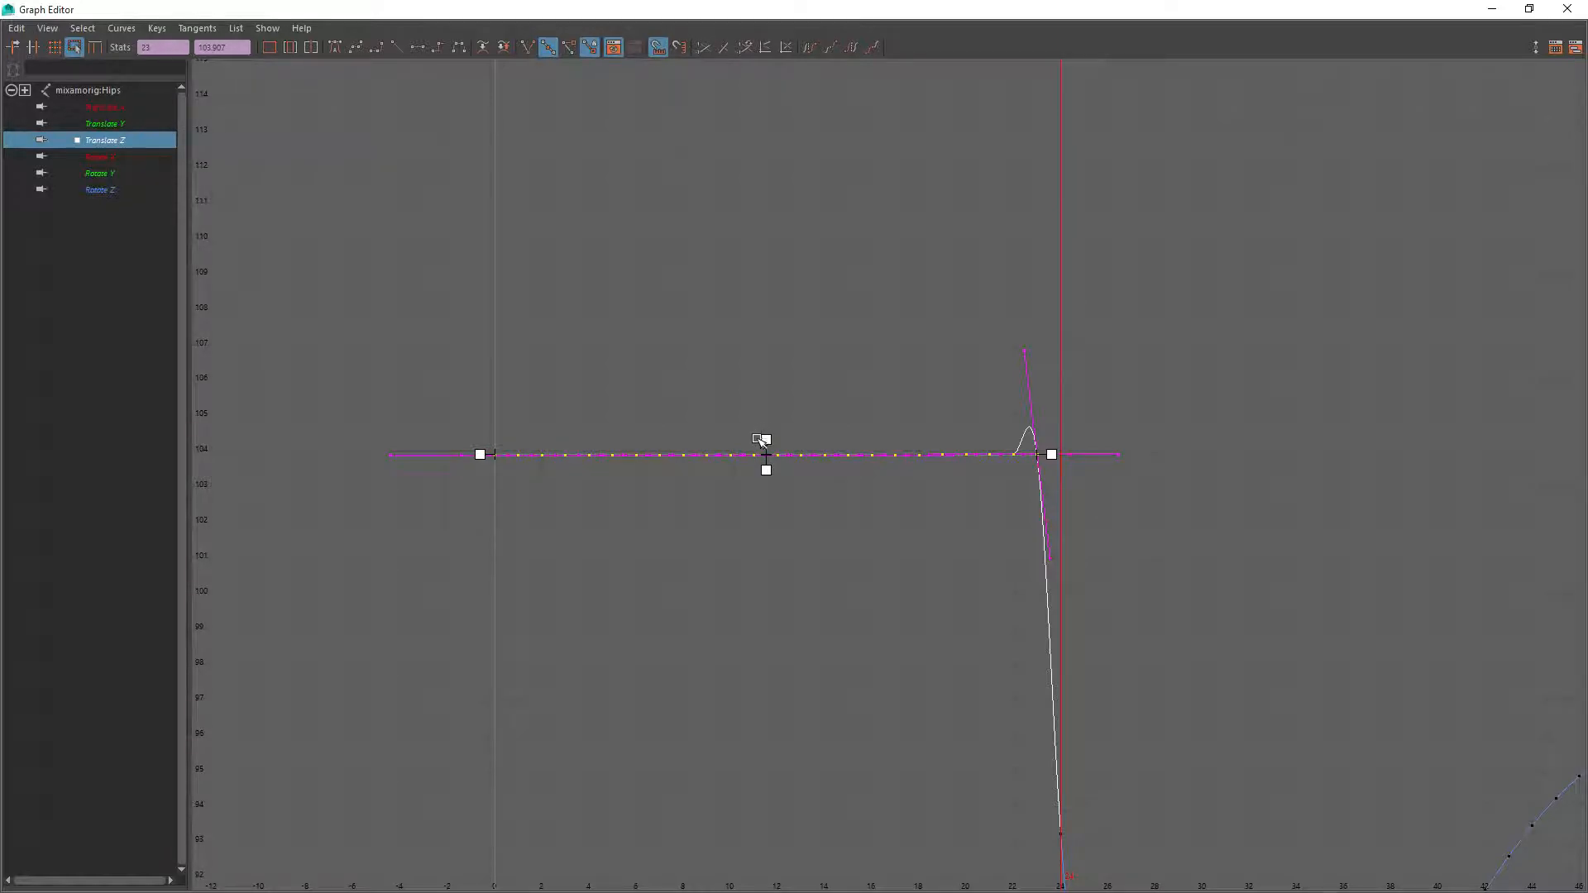
Lower the flattened Translate Z keys of frames 0 to 23 to about 95.98, level with the curve's final key
{"action": "left_click_drag", "start_coordinate": [448, 396], "coordinate": [1127, 525]}
{"action": "middle_click_drag", "start_coordinate": [806, 456], "coordinate": [840, 736]}
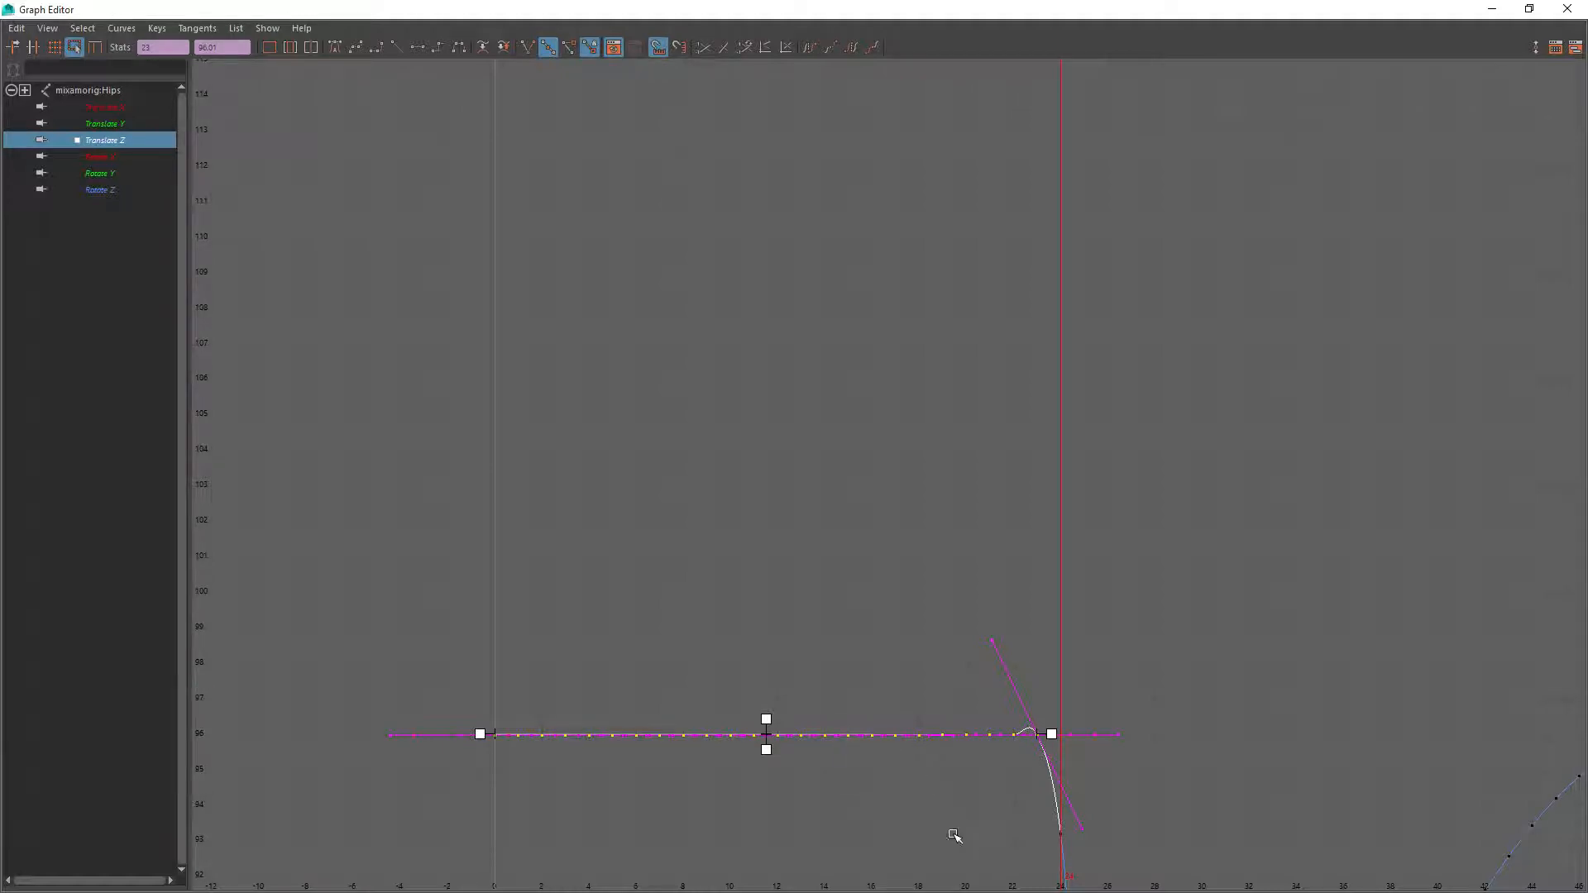
{"action": "right_click_drag", "start_coordinate": [988, 809], "coordinate": [850, 667], "text": "alt"}
{"action": "middle_click_drag", "start_coordinate": [850, 667], "coordinate": [851, 710], "text": "shift"}
{"action": "middle_click_drag", "start_coordinate": [921, 752], "coordinate": [791, 606], "text": "shift"}
{"action": "right_click_drag", "start_coordinate": [791, 606], "coordinate": [747, 575], "text": "alt"}
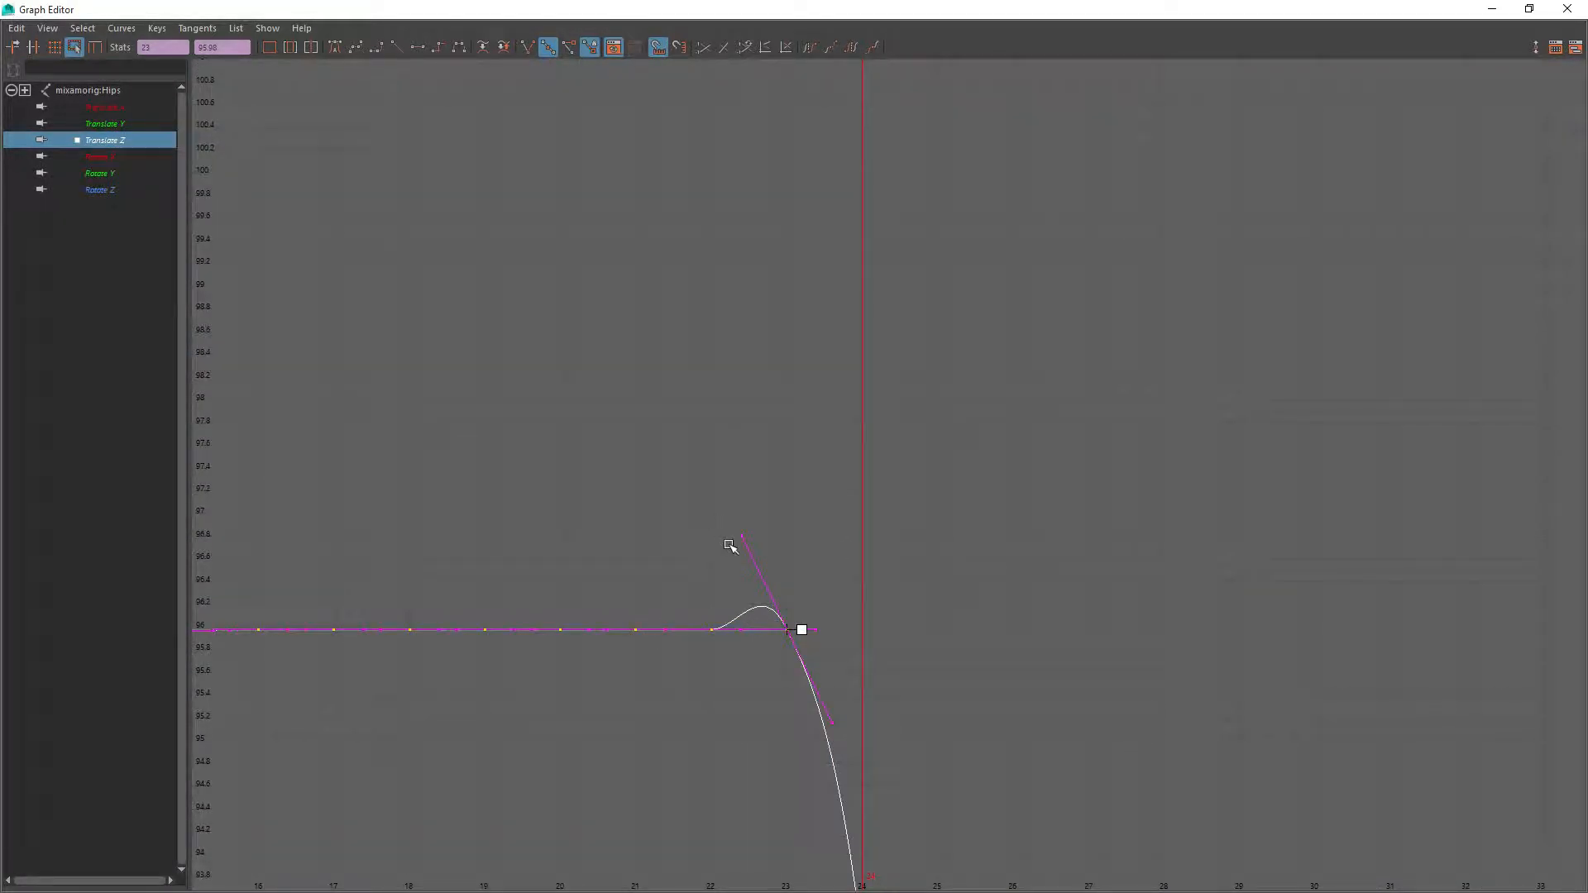
Apply auto tangents to the flattened Translate Z keys and check the transition into the landing dip
{"action": "left_click", "coordinate": [334, 48]}
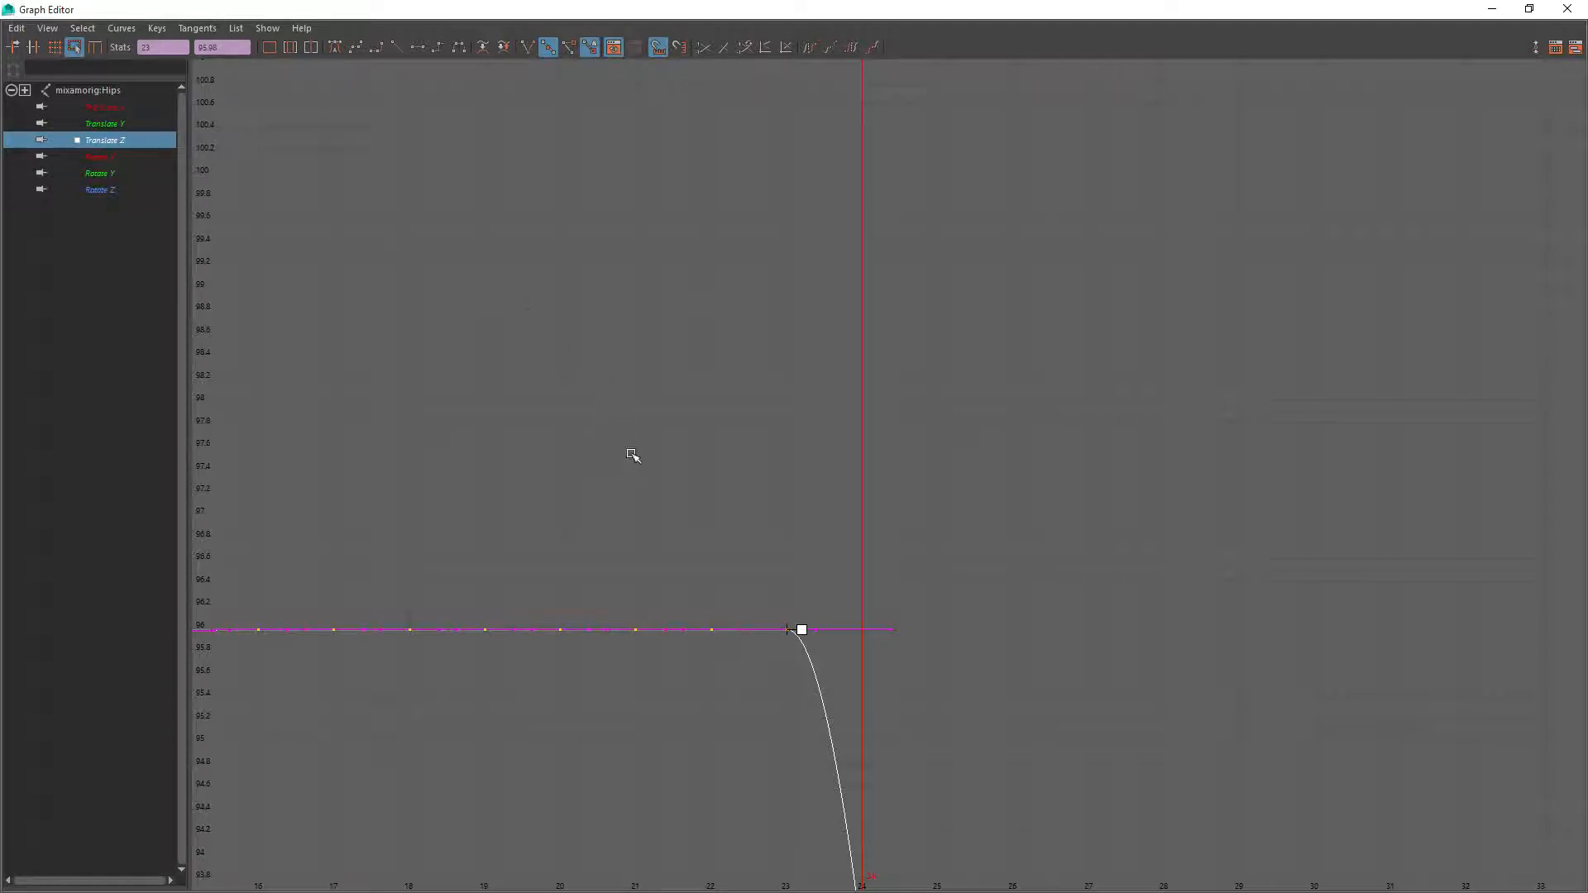
{"action": "right_click_drag", "start_coordinate": [634, 449], "coordinate": [676, 539], "text": "alt"}
{"action": "right_click_drag", "start_coordinate": [825, 646], "coordinate": [849, 711], "text": "alt"}
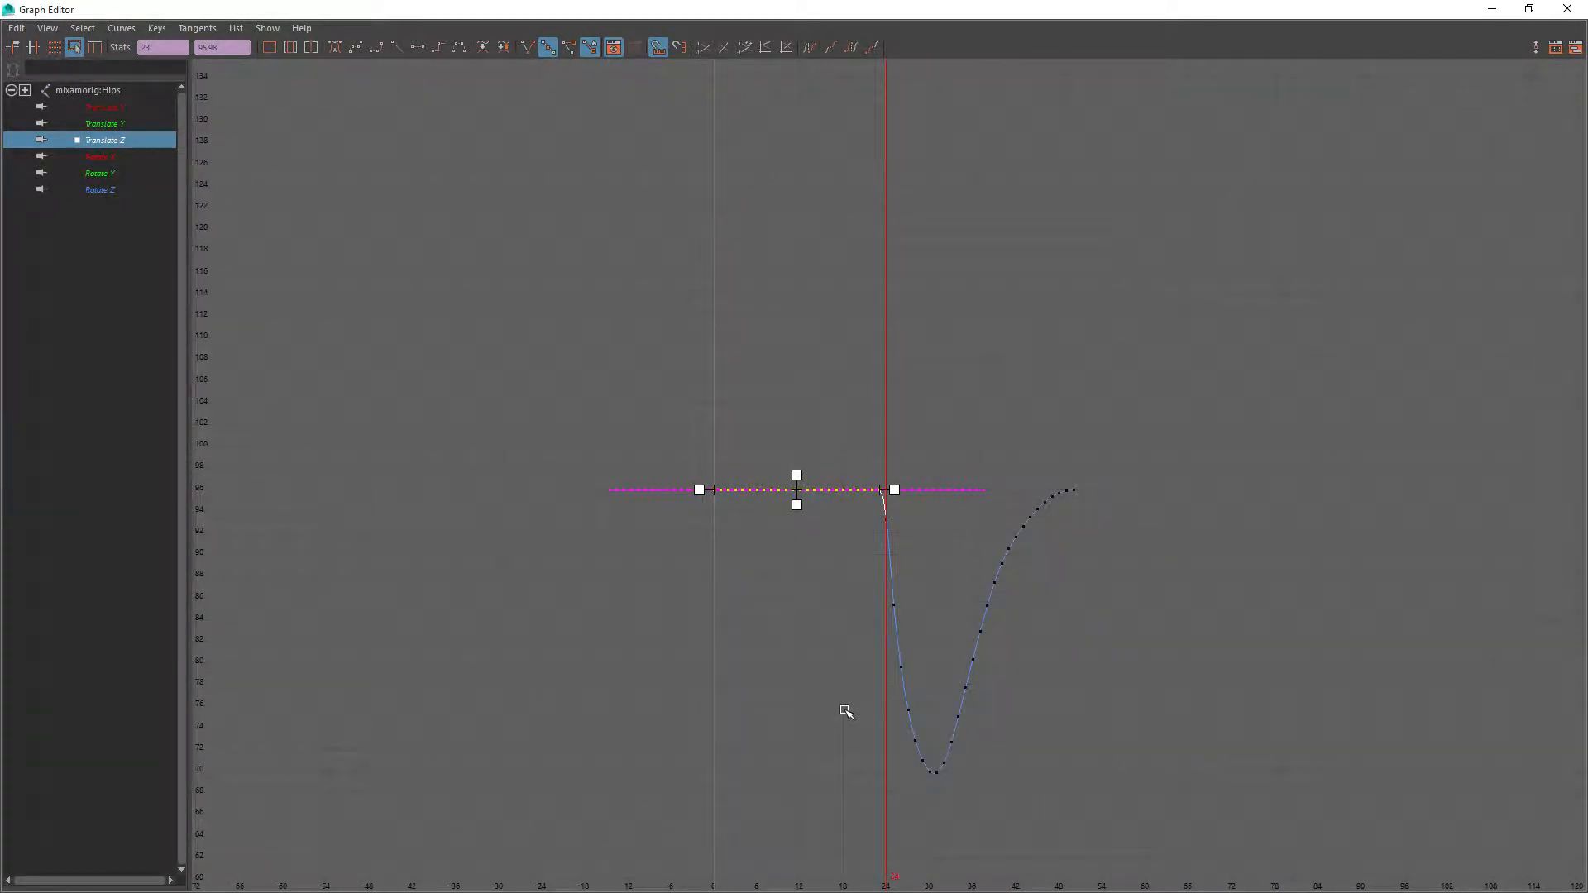
{"action": "right_click_drag", "start_coordinate": [712, 698], "coordinate": [693, 666], "text": "alt"}
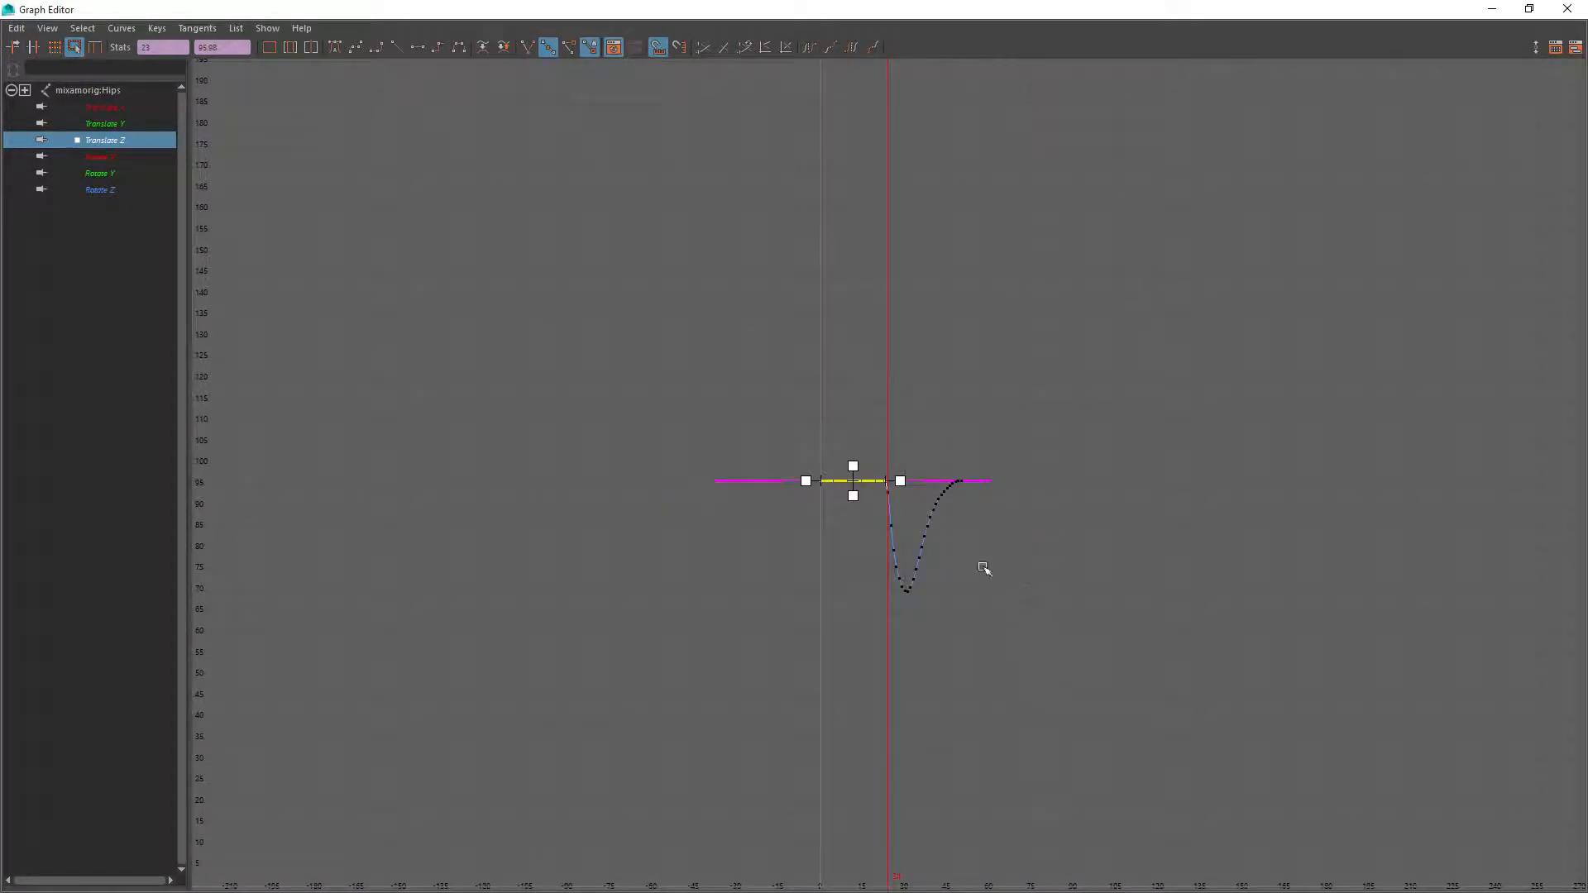
Scrub the animation beside the restored Graph Editor to check the hips' height over the root, returning to frame 0
{"action": "left_click", "coordinate": [1528, 8]}
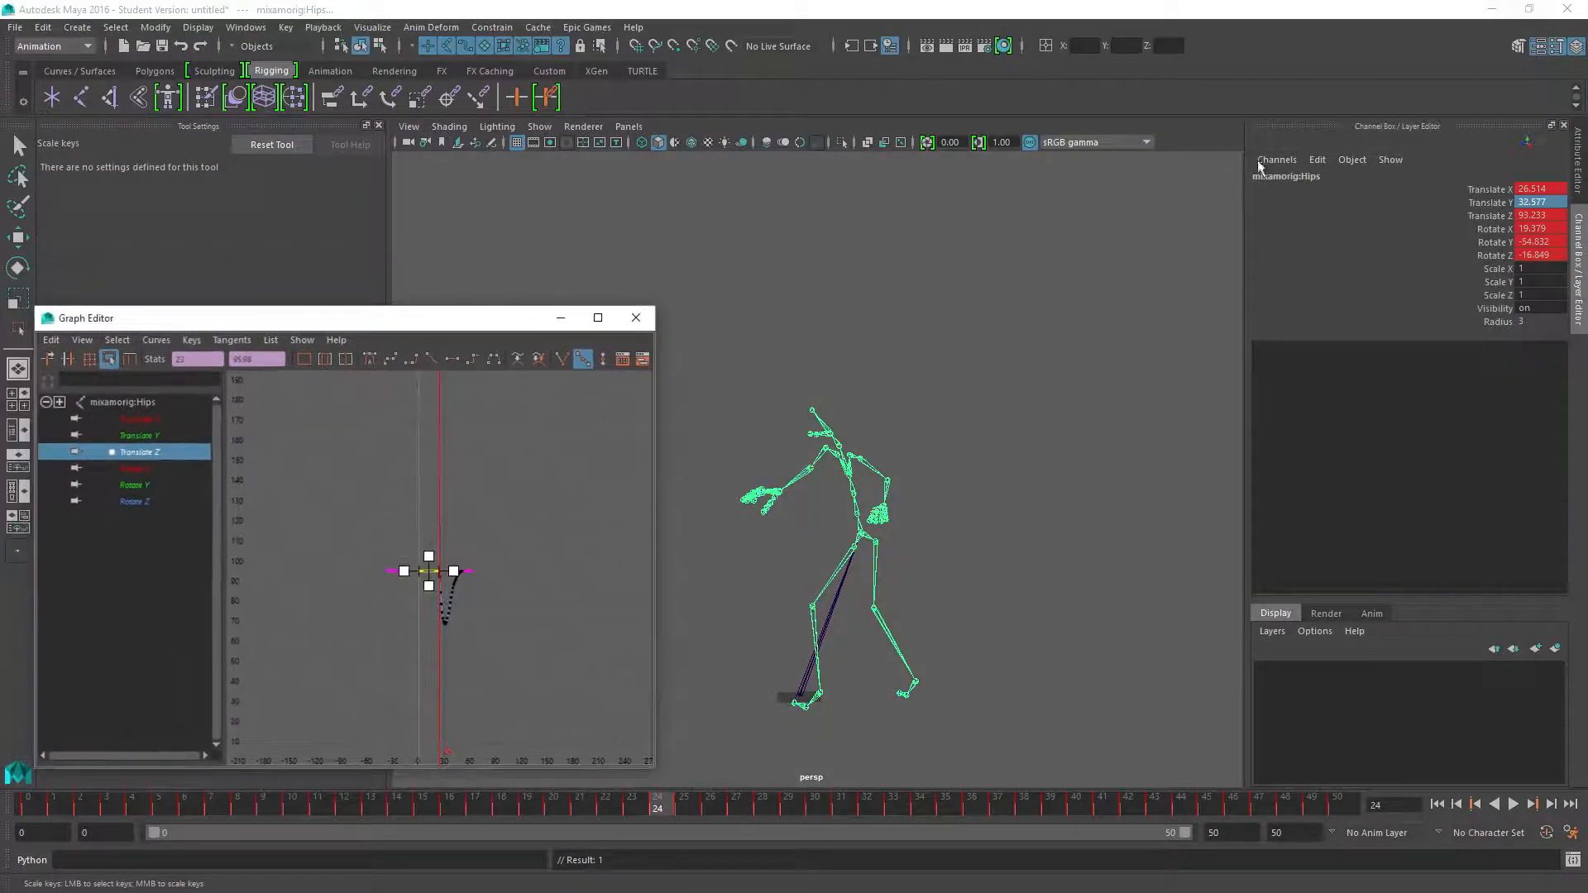
{"action": "left_click_drag", "start_coordinate": [436, 329], "coordinate": [419, 250]}
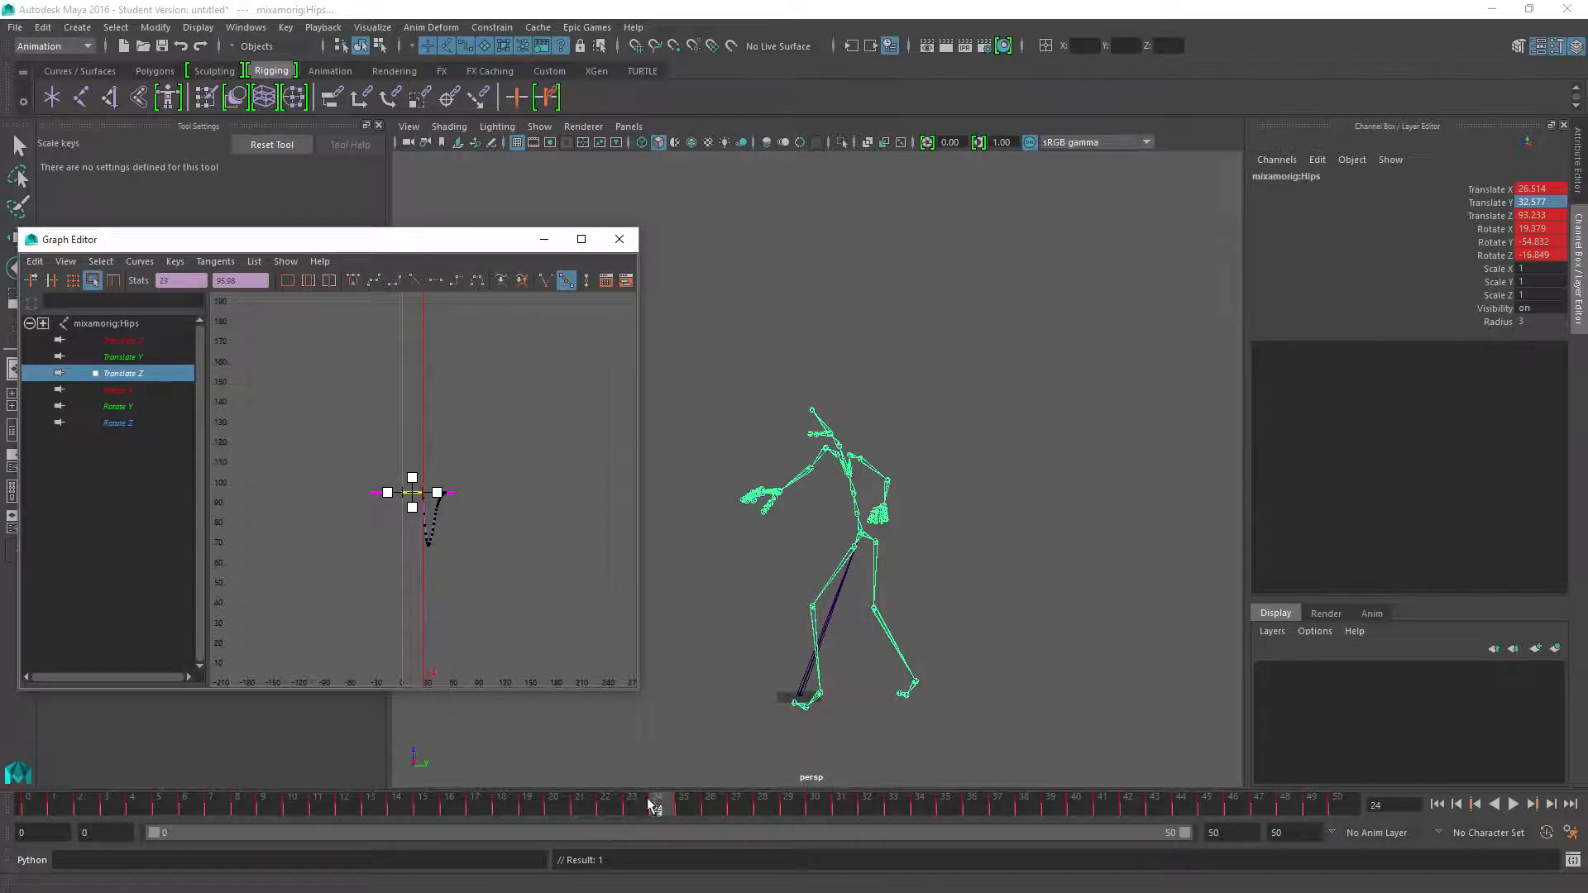
{"action": "left_click_drag", "start_coordinate": [657, 804], "coordinate": [819, 708]}
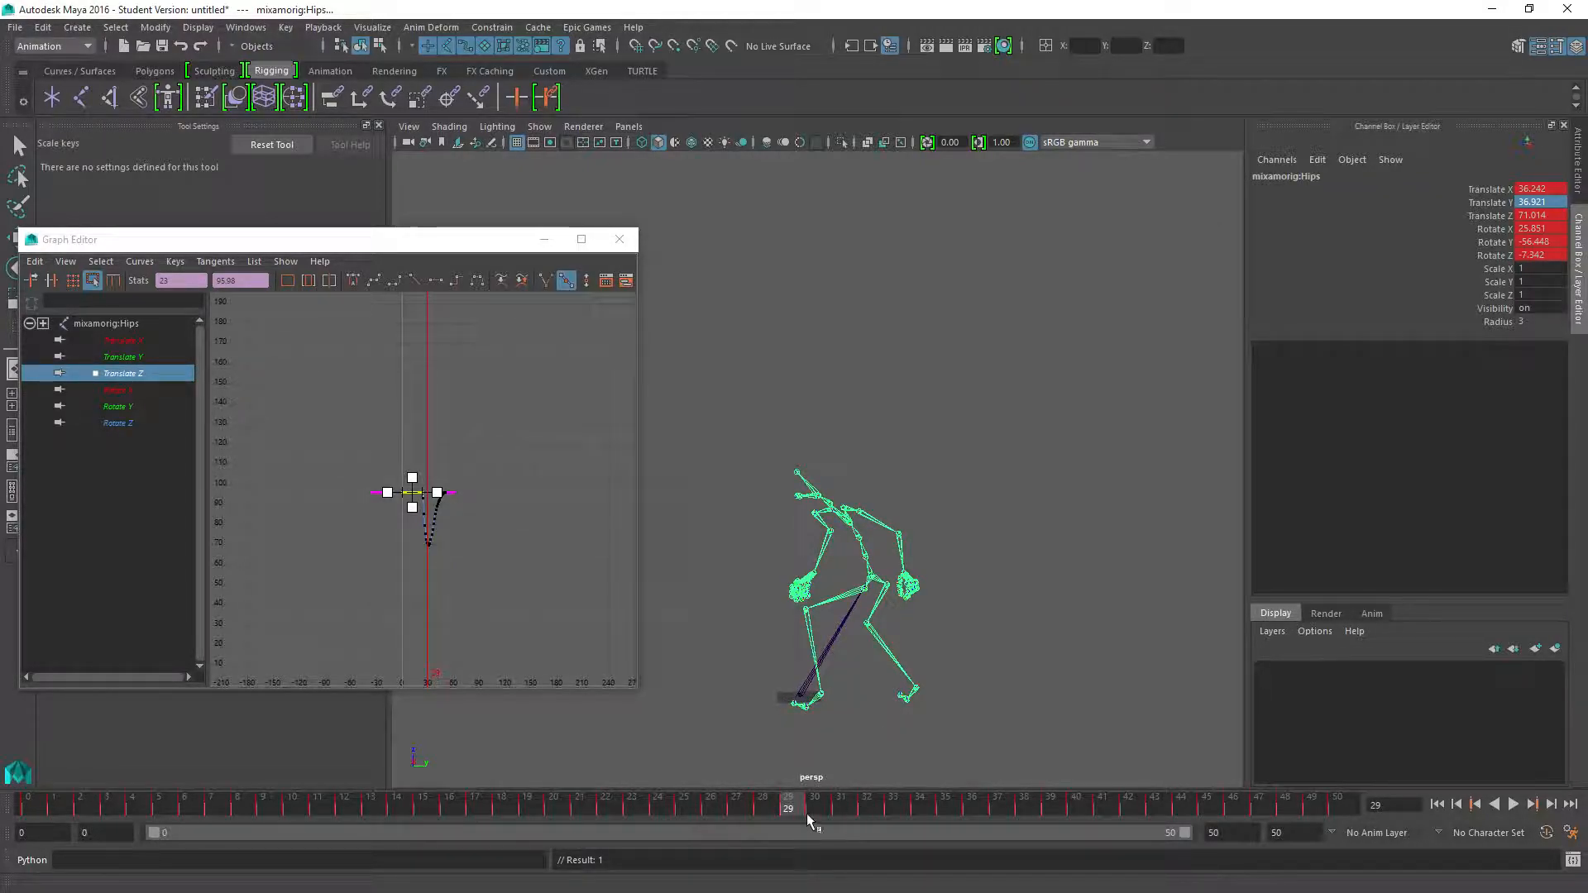
{"action": "left_click_drag", "start_coordinate": [790, 813], "coordinate": [18, 802]}
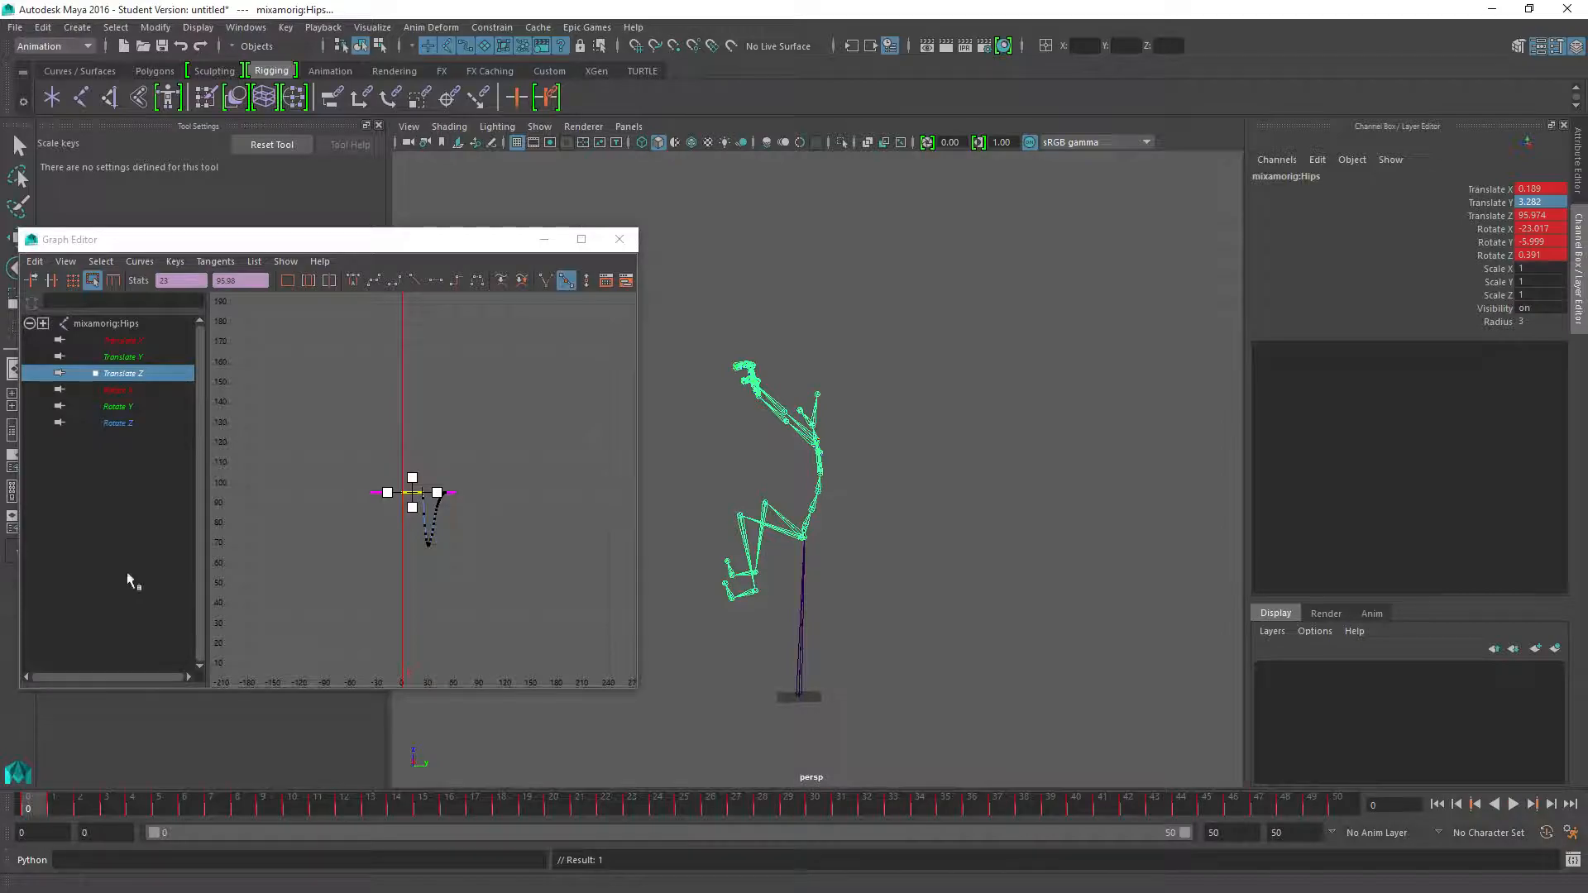
{"action": "scroll", "coordinate": [439, 522], "scroll_direction": "up", "scroll_amount": 8}
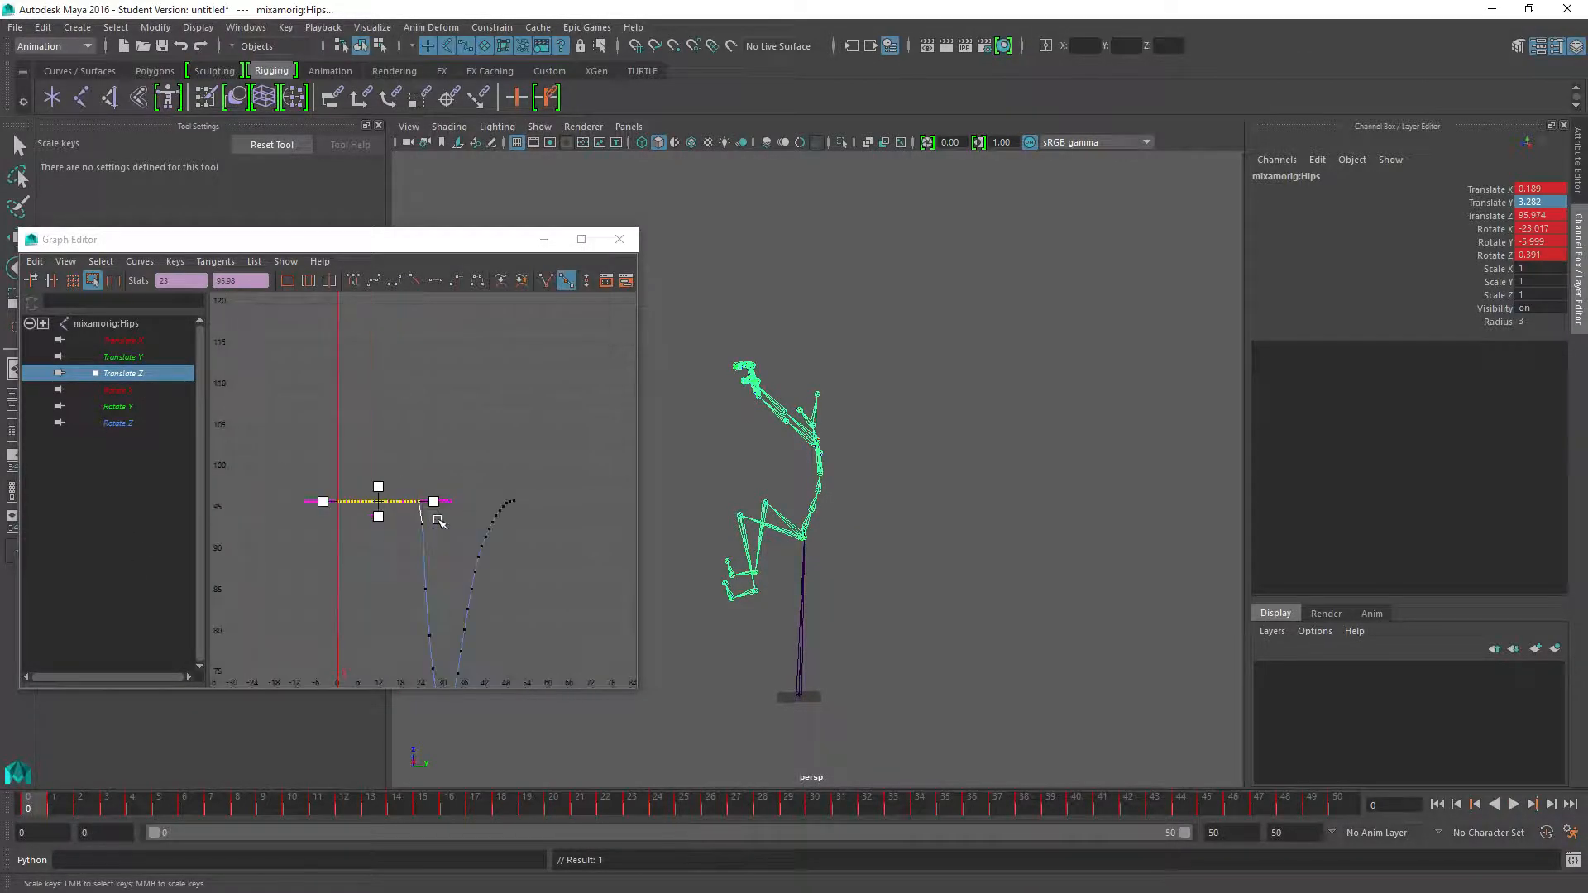
{"action": "scroll", "coordinate": [439, 522], "scroll_direction": "down", "scroll_amount": 5}
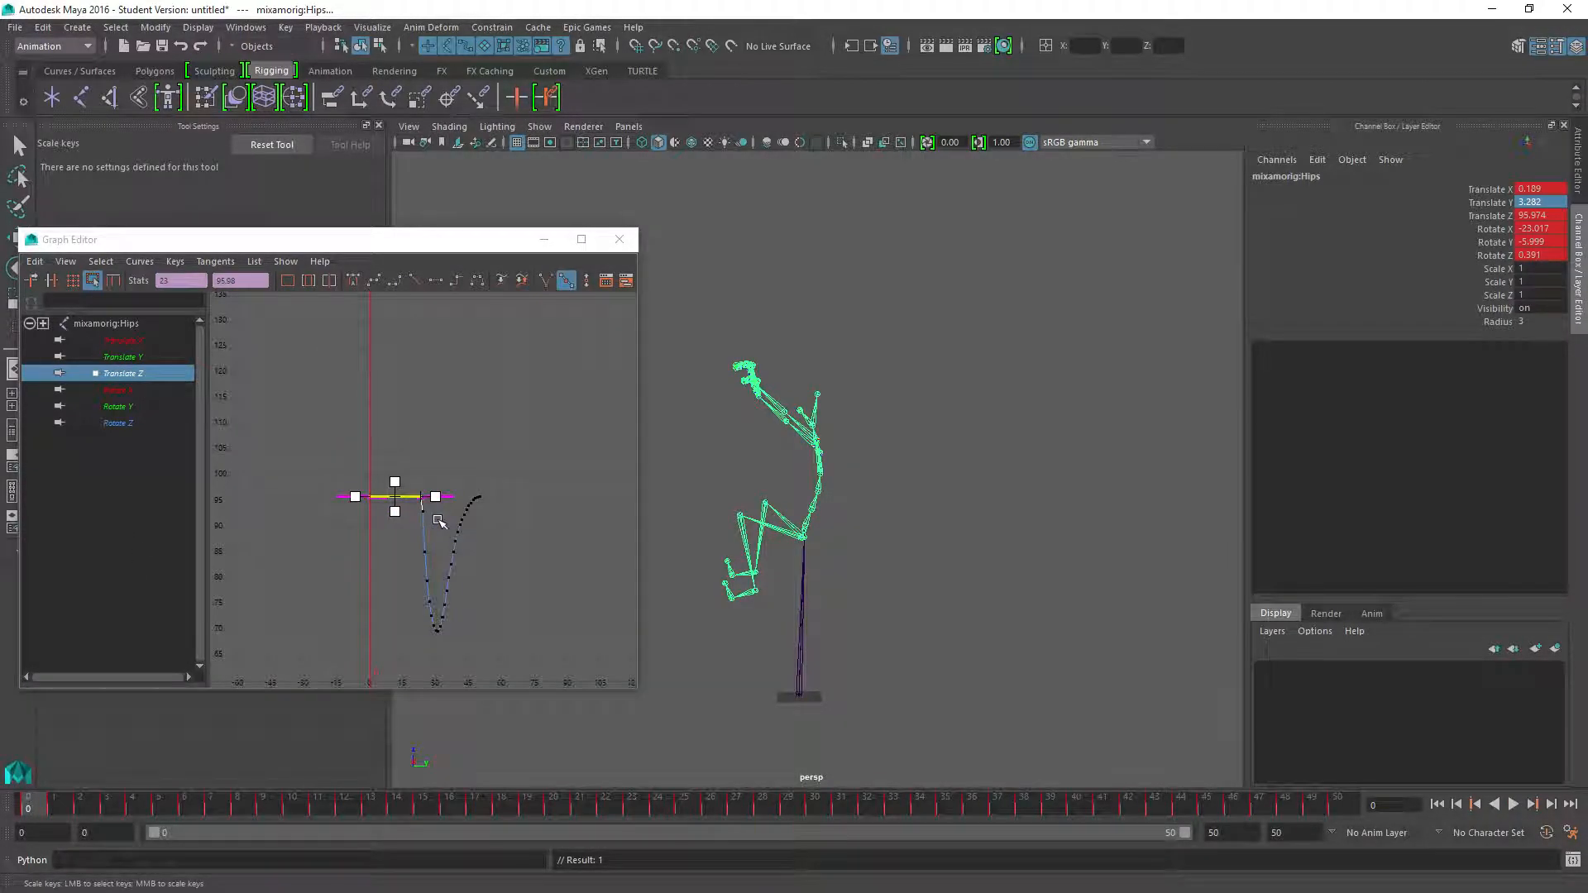
Isolate the hips' Translate X curve, select all its keys and shift them down by about 0.5
{"action": "left_click", "coordinate": [112, 341]}
{"action": "key", "text": "f"}
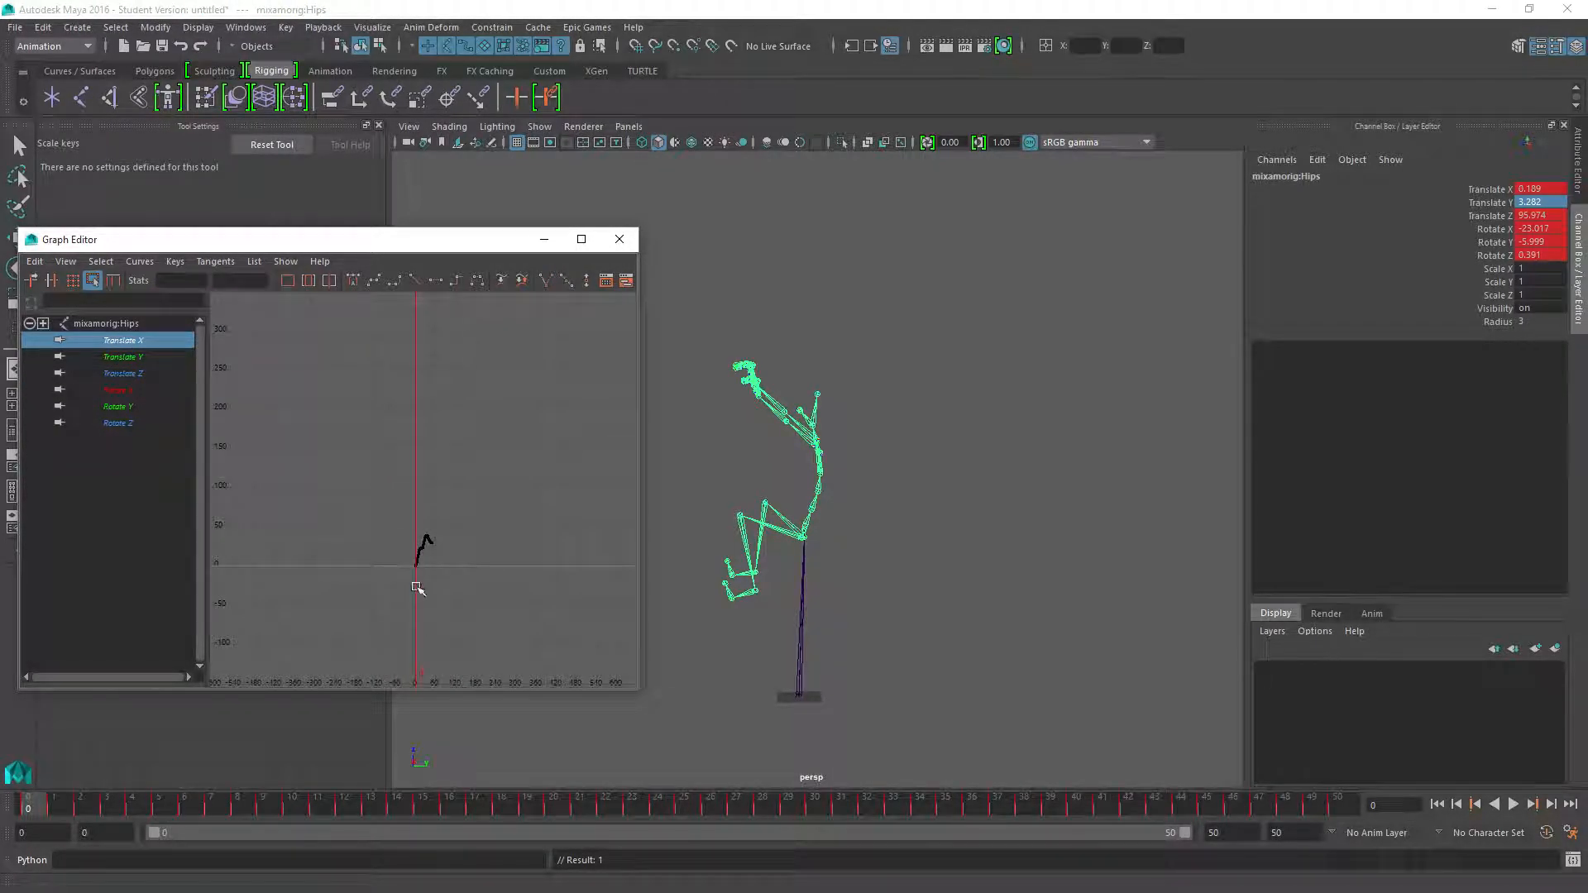
{"action": "left_click_drag", "start_coordinate": [397, 523], "coordinate": [487, 627]}
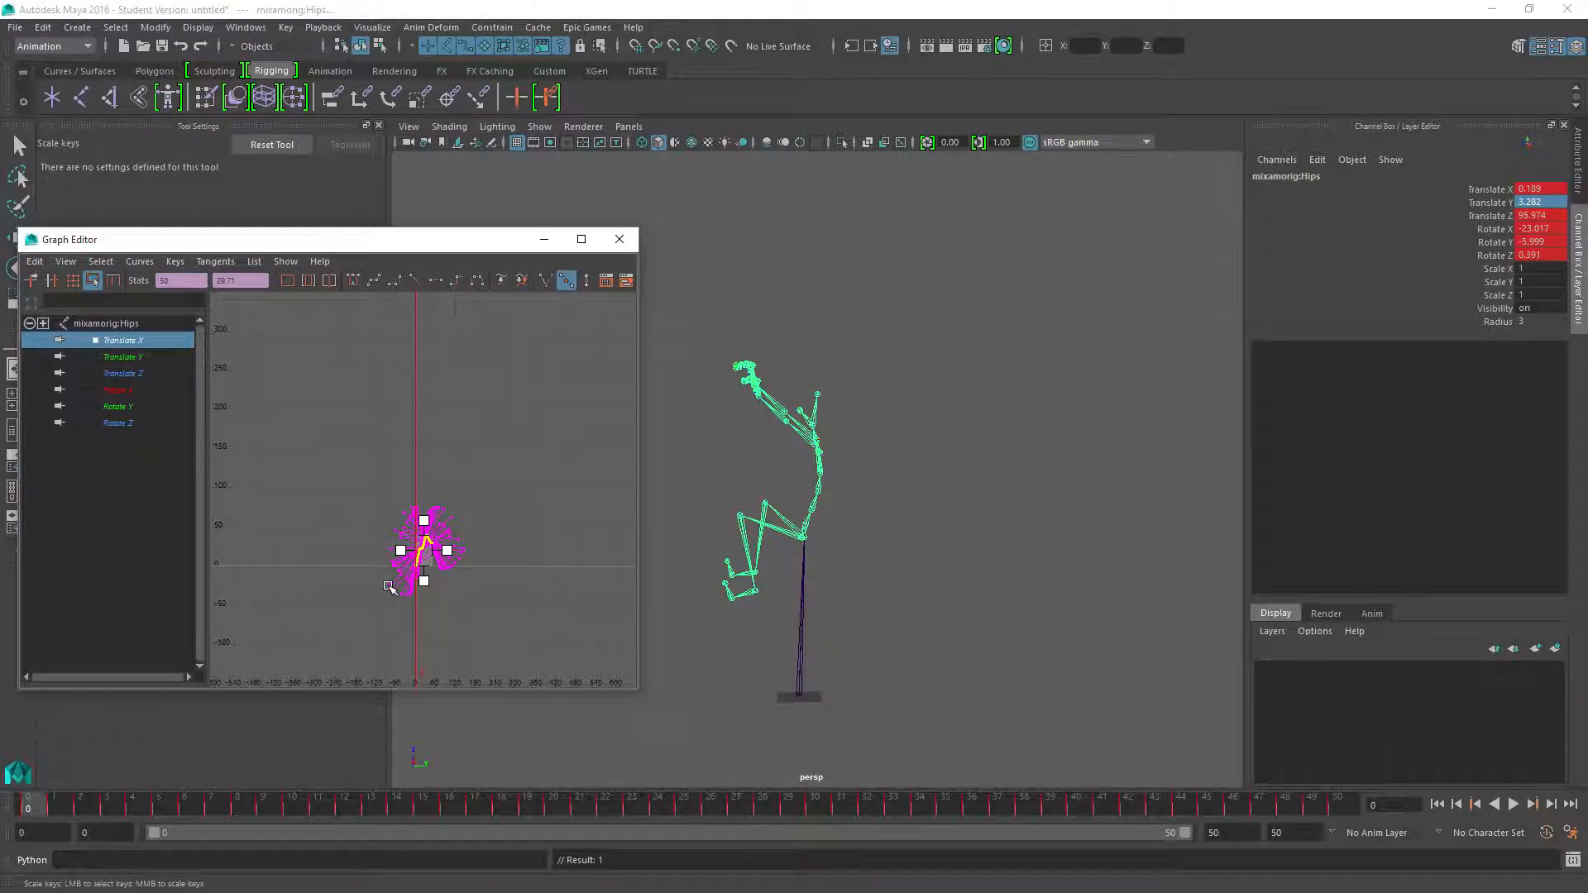
{"action": "scroll", "coordinate": [331, 577], "scroll_direction": "up", "scroll_amount": 3}
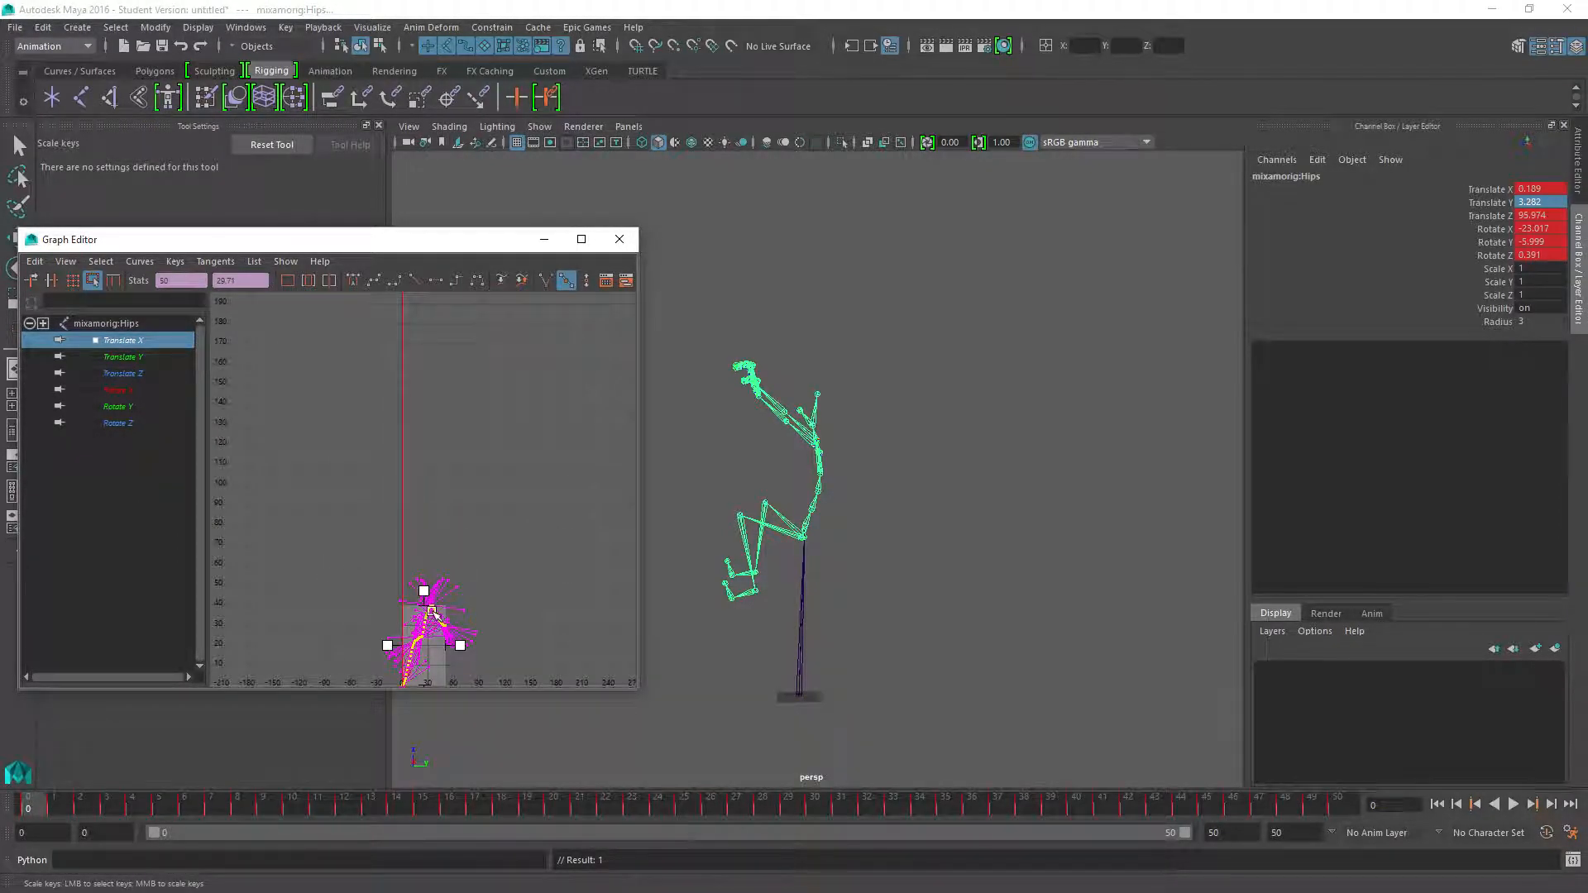
{"action": "middle_click_drag", "start_coordinate": [433, 612], "coordinate": [500, 473], "text": "alt"}
{"action": "scroll", "coordinate": [437, 514], "scroll_direction": "up", "scroll_amount": 3}
{"action": "middle_click_drag", "start_coordinate": [482, 533], "coordinate": [336, 505], "text": "shift"}
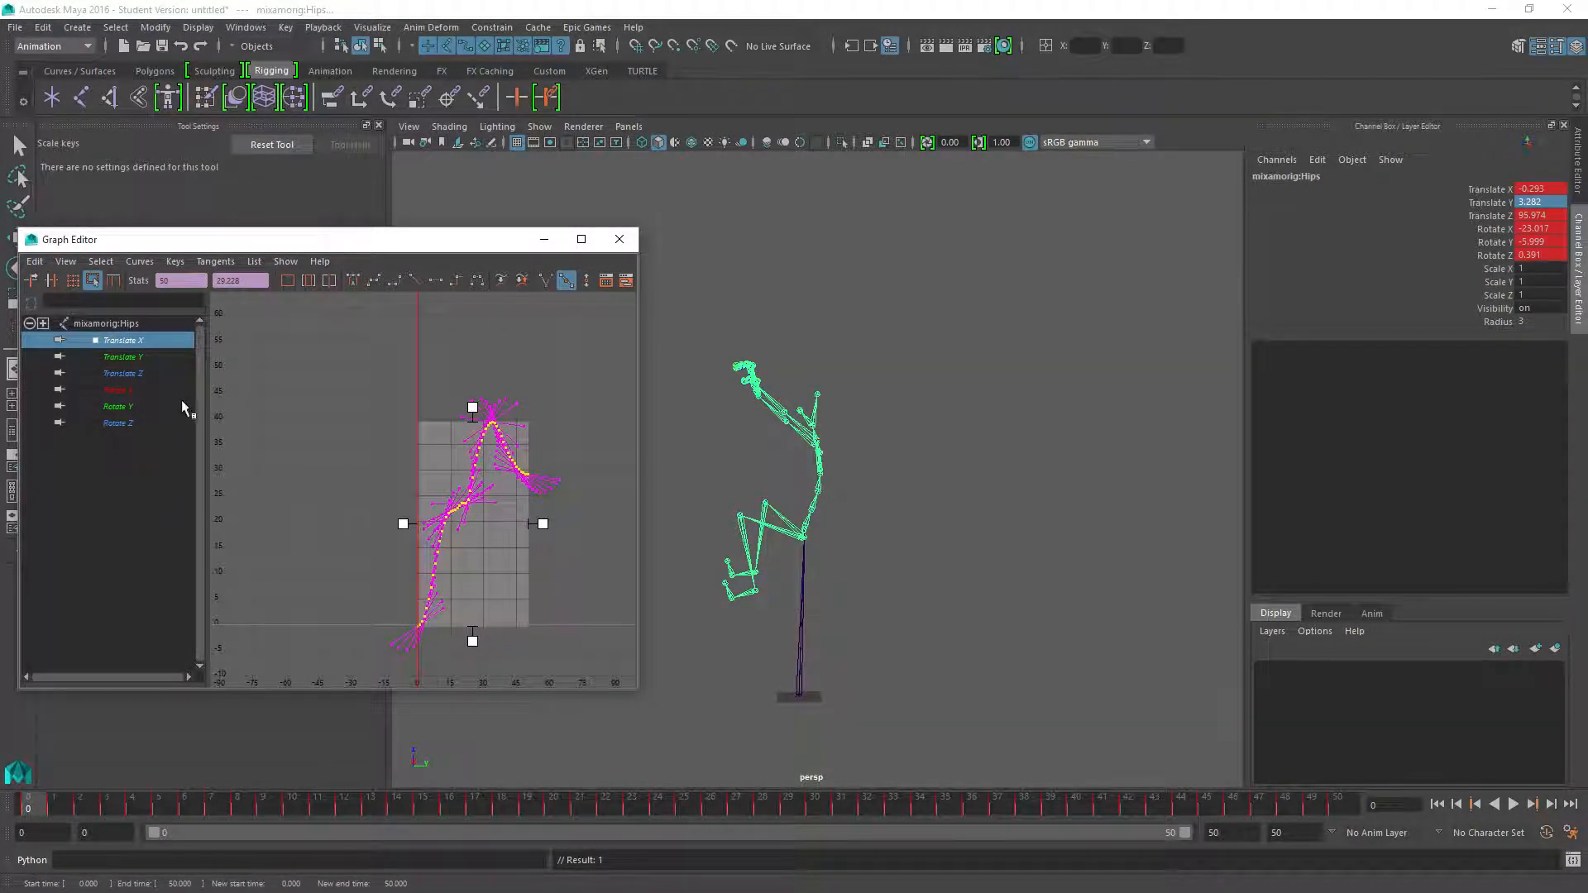
Show the hips' Translate Y curve together with Translate X and select the parent root joint
{"action": "left_click", "coordinate": [122, 357], "text": "shift"}
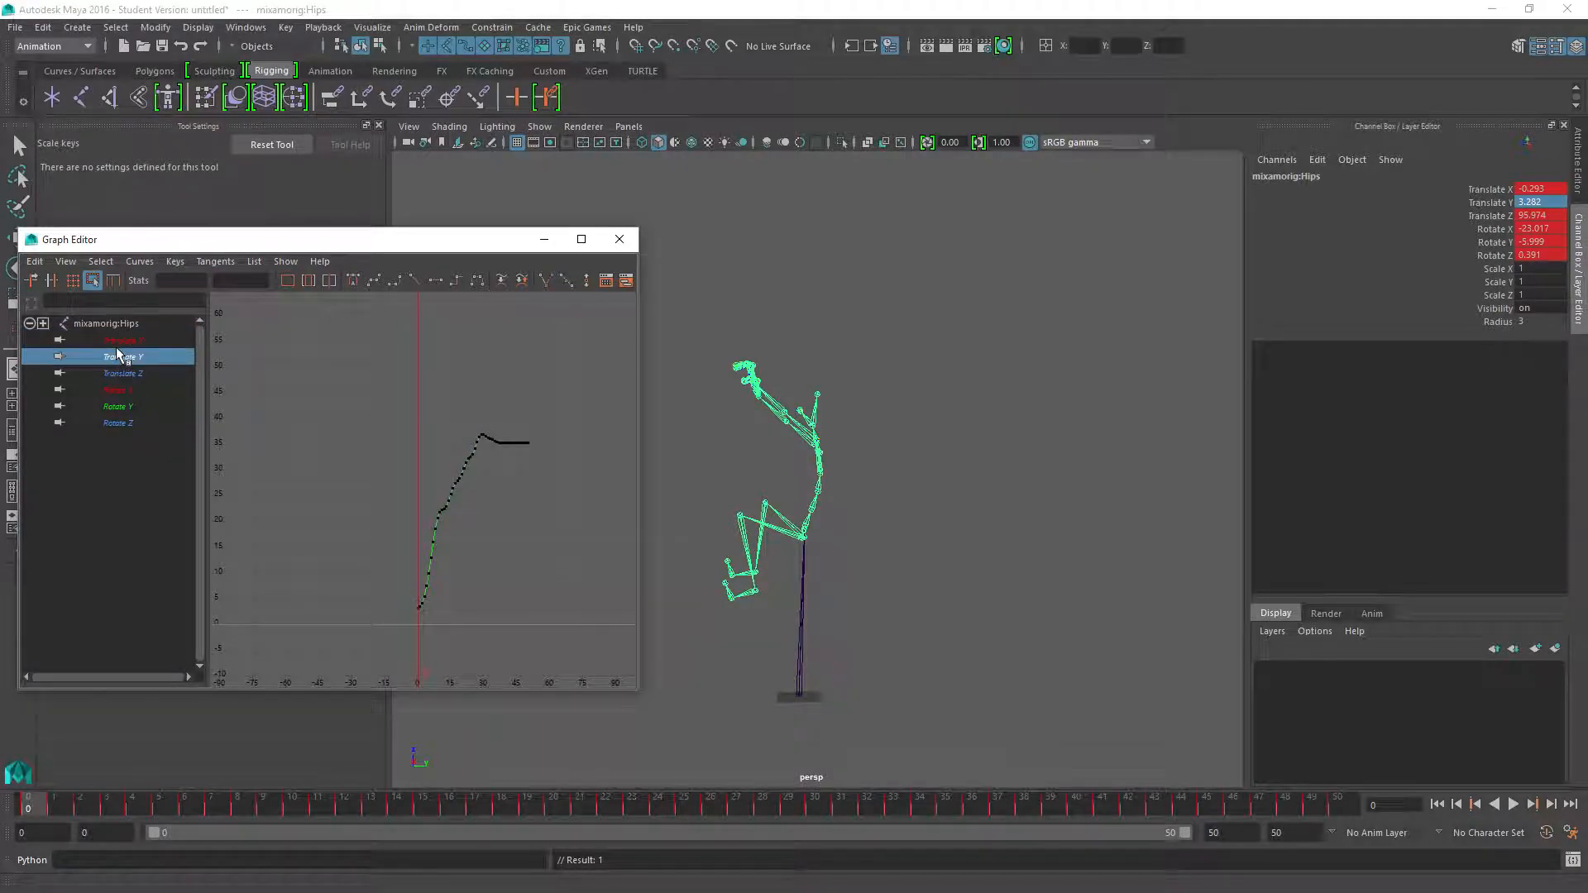
{"action": "left_click", "coordinate": [277, 605]}
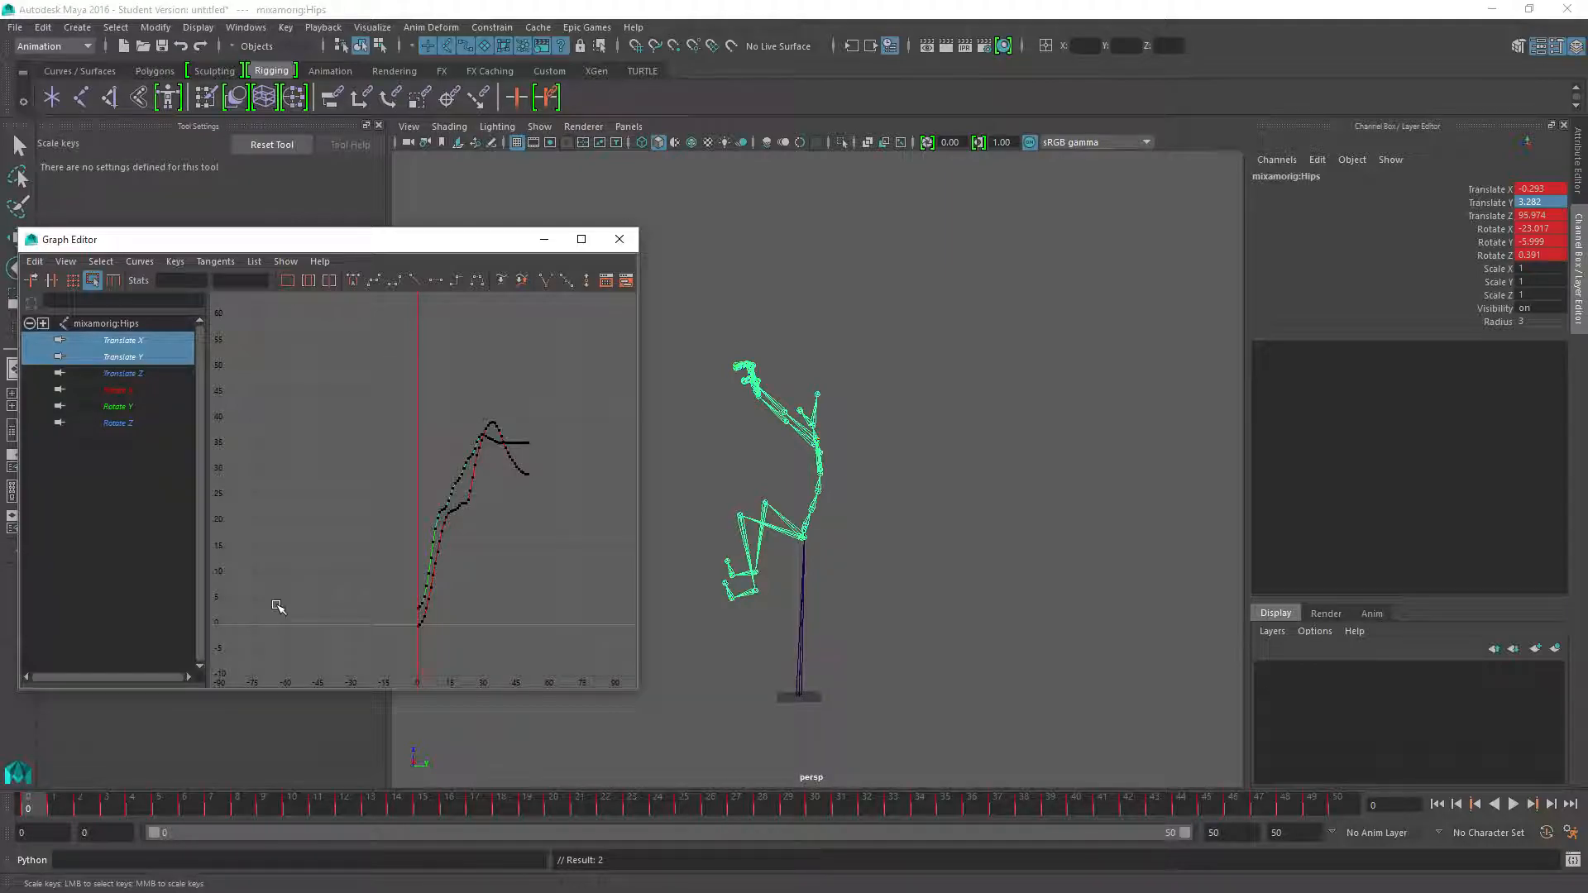
{"action": "key", "text": "Up"}
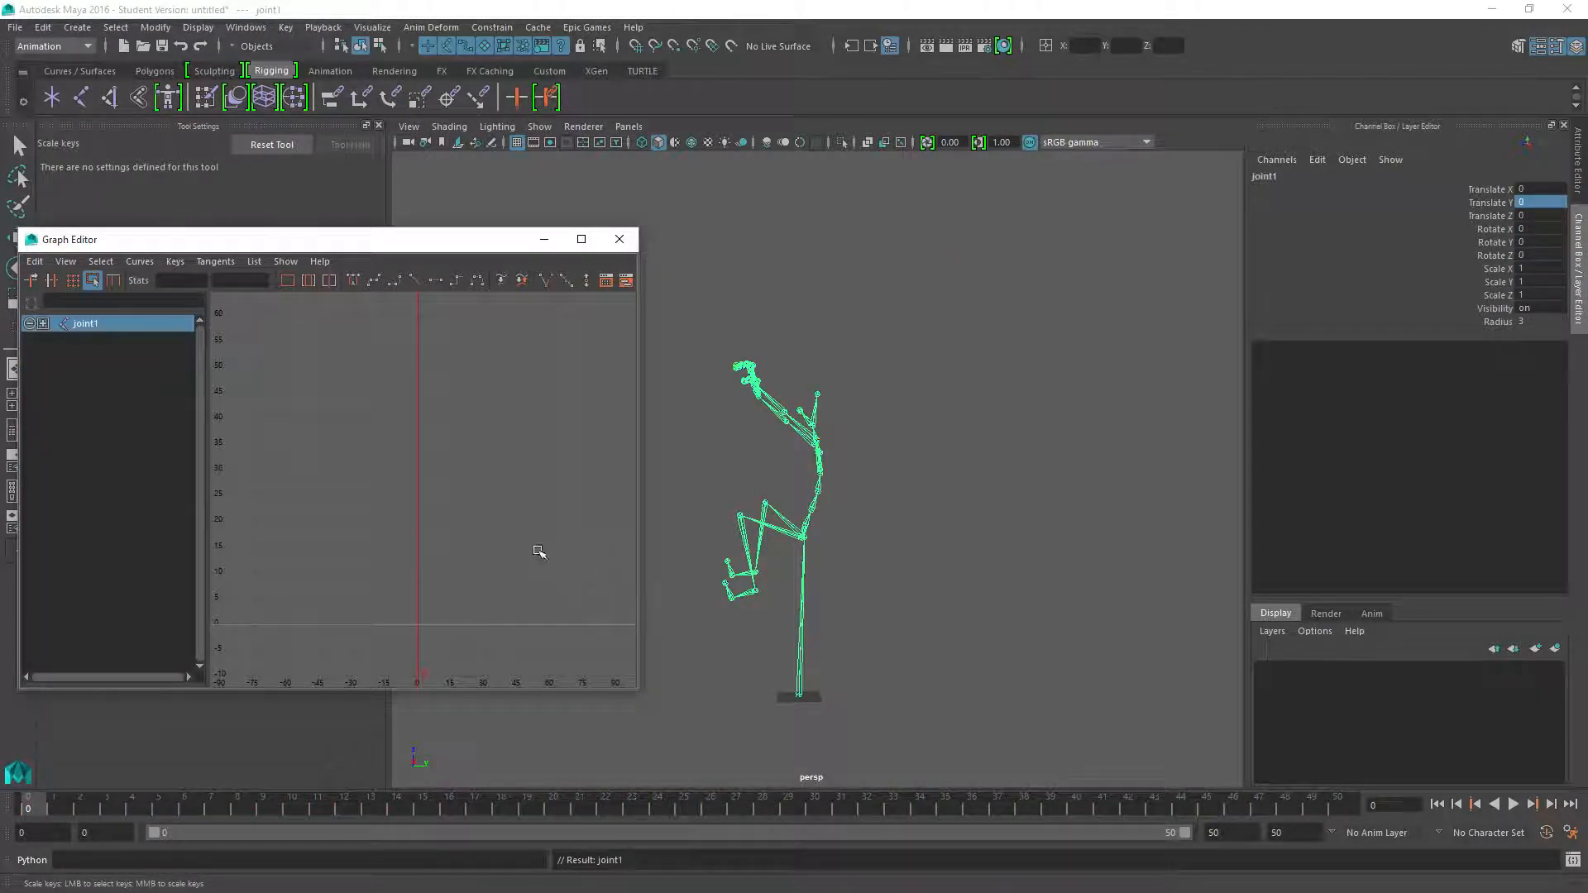
Rename the parent joint to root and paste the copied Translate X and Translate Y curves onto it
{"action": "double_click", "coordinate": [1298, 177]}
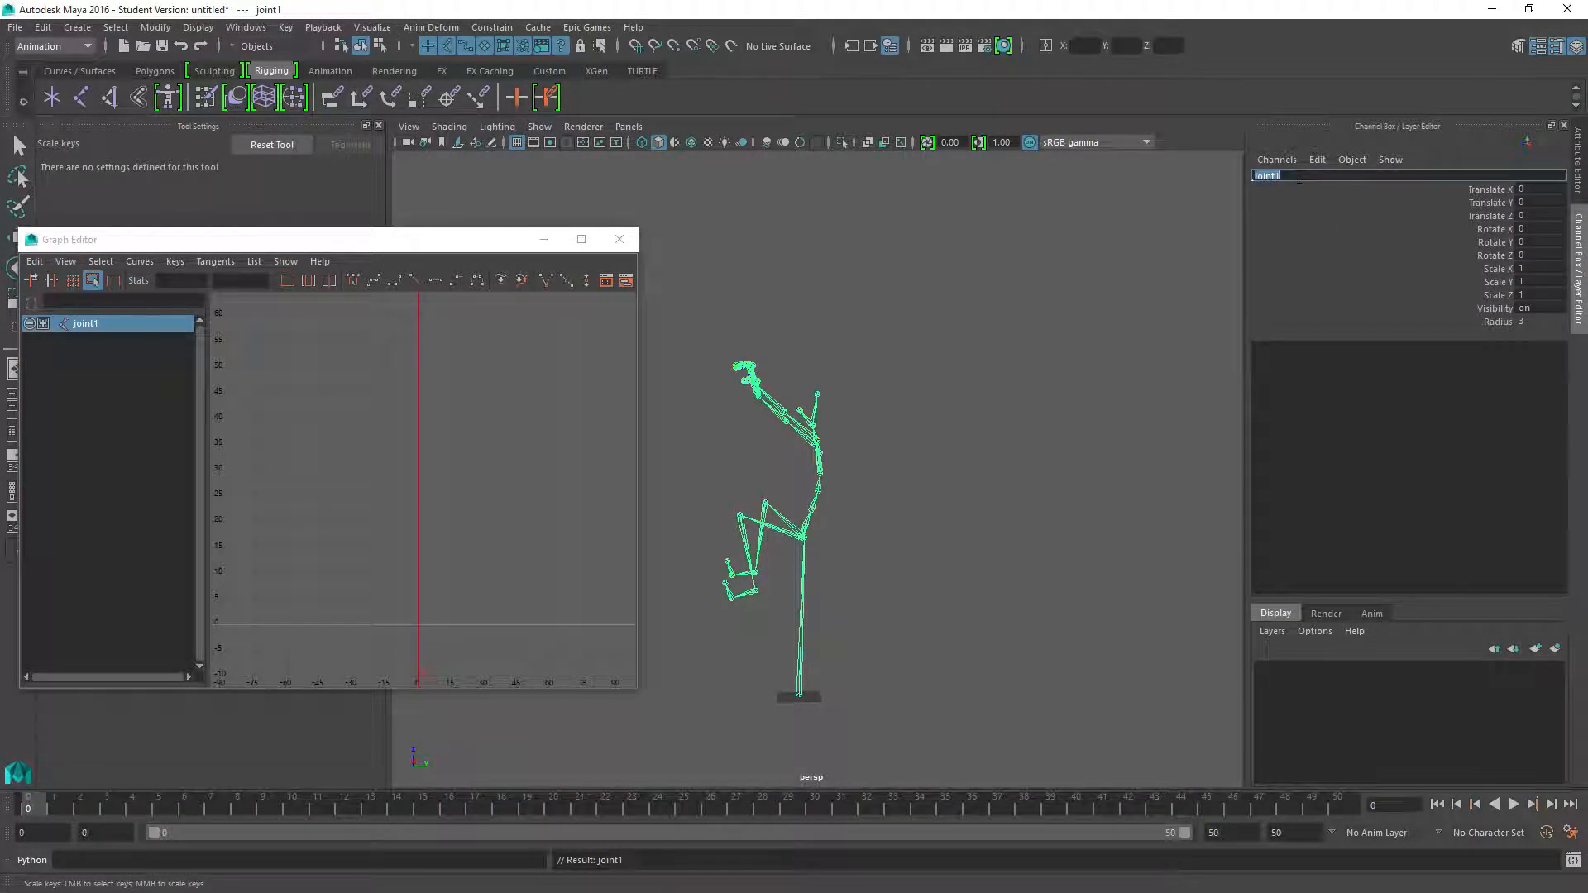
{"action": "type", "text": "root"}
{"action": "key", "text": "Return"}
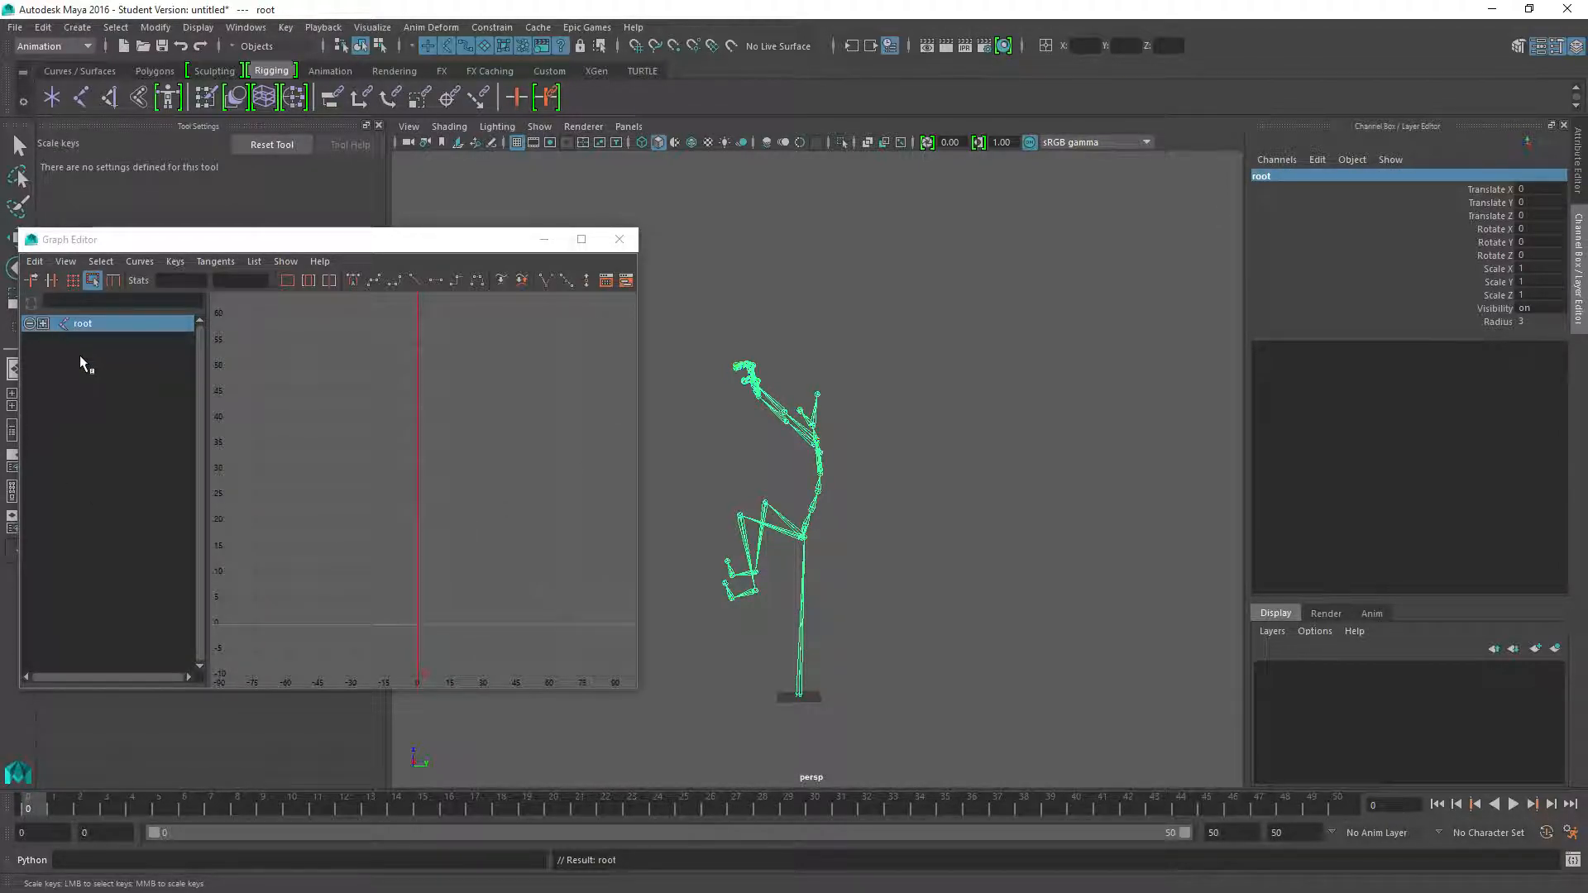
{"action": "key", "text": "ctrl+v"}
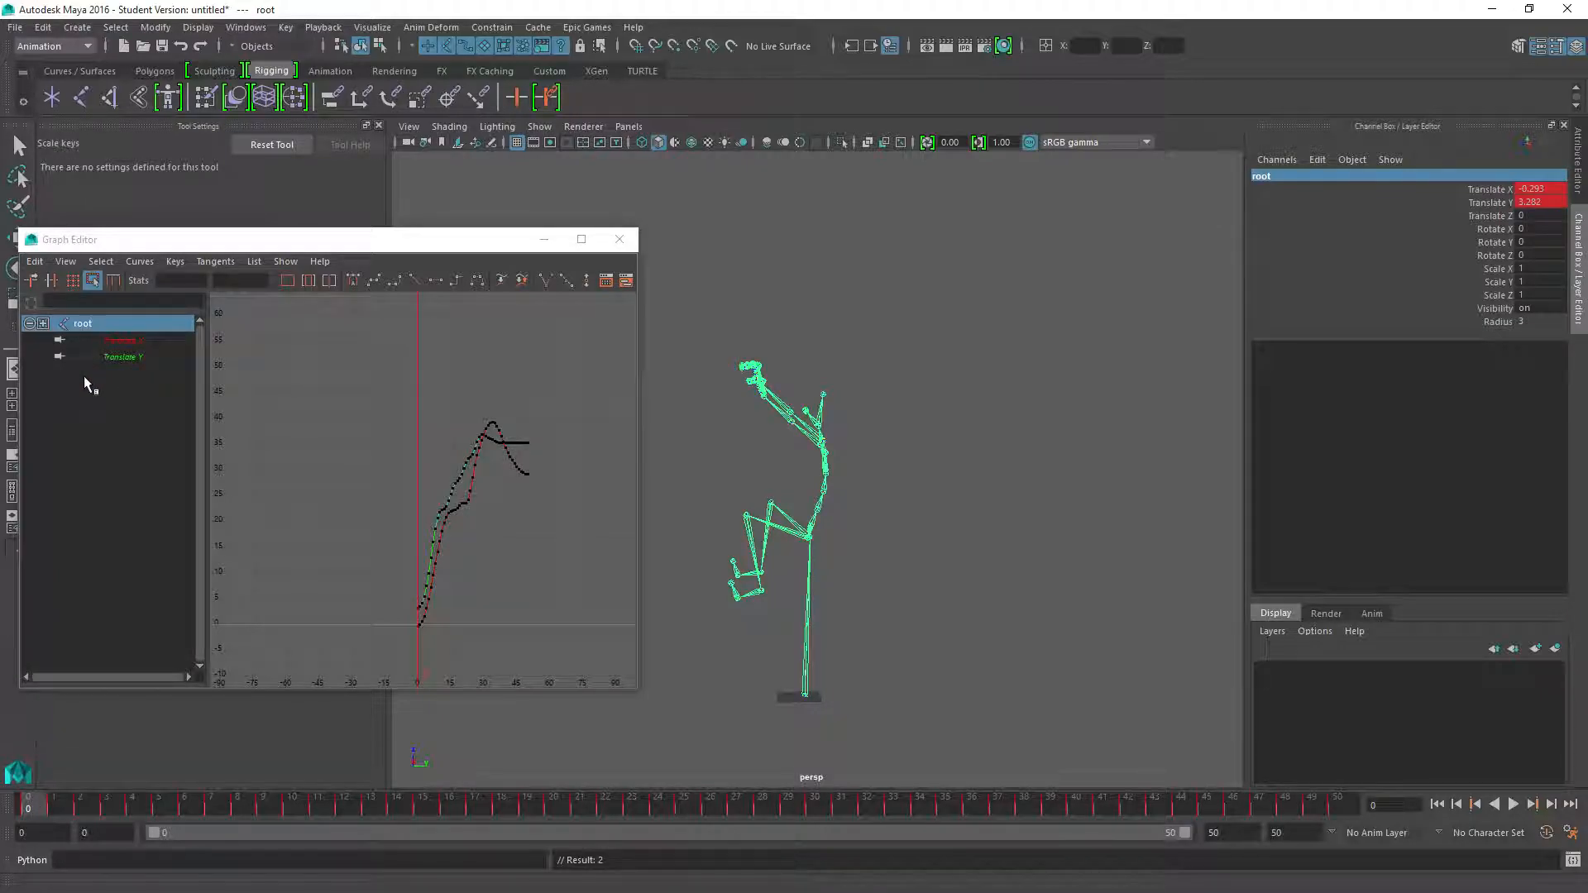
Select the child Hips joint and scale all its Translate X keys vertically into a flat line
{"action": "key", "text": "Down"}
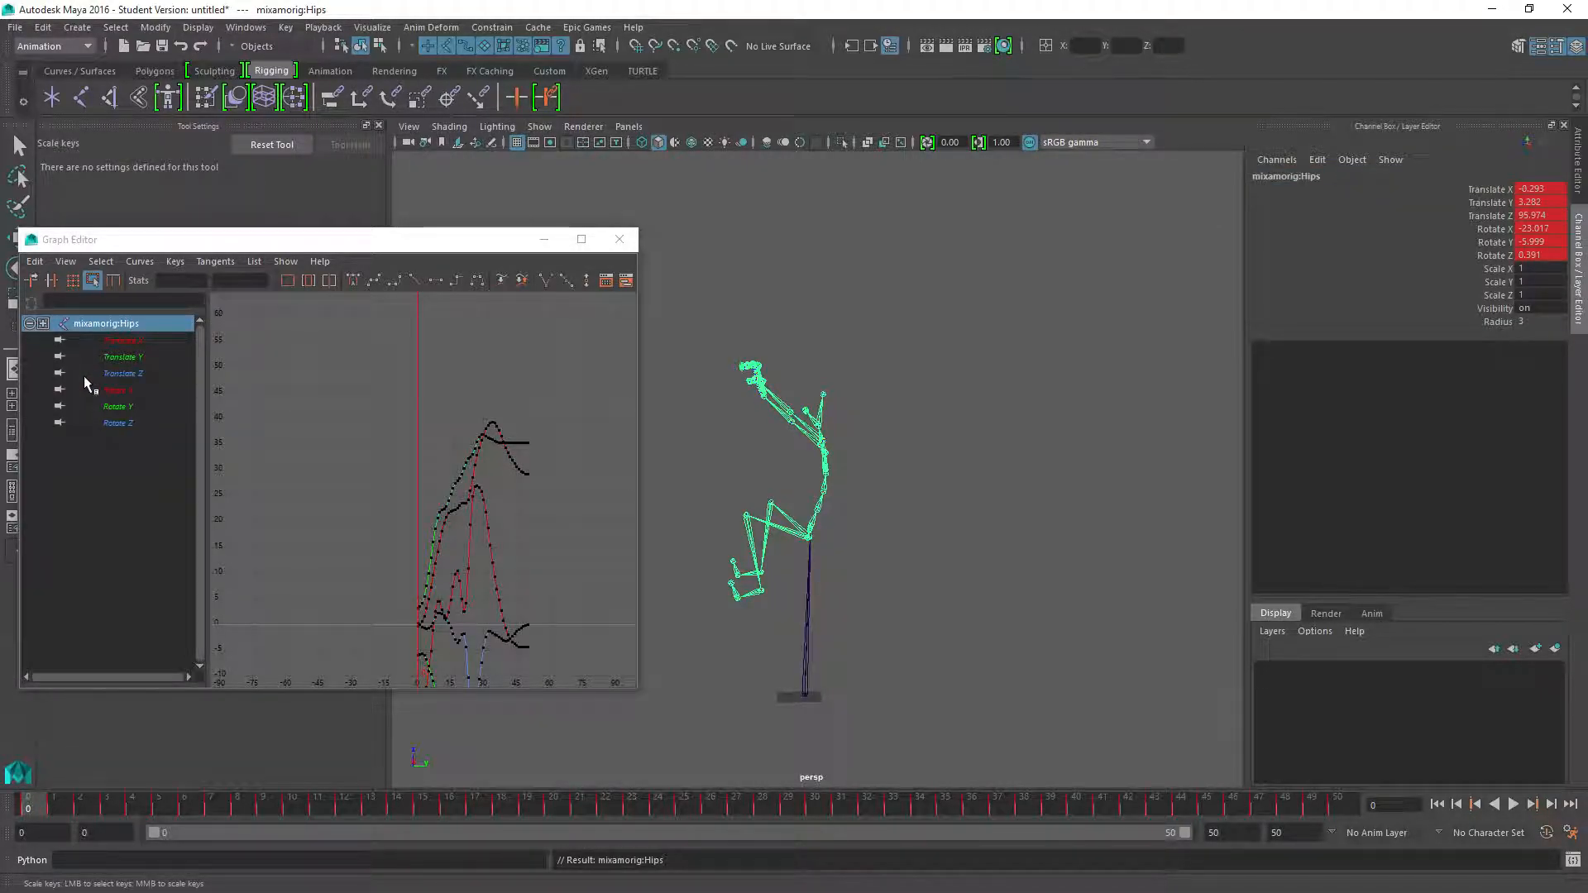
{"action": "left_click", "coordinate": [136, 342]}
{"action": "left_click_drag", "start_coordinate": [377, 404], "coordinate": [569, 640]}
{"action": "left_click_drag", "start_coordinate": [473, 411], "coordinate": [475, 612]}
Isolate the hips' Translate Y curve, select all its keys and scale them vertically into a nearly flat line
{"action": "left_click", "coordinate": [131, 358]}
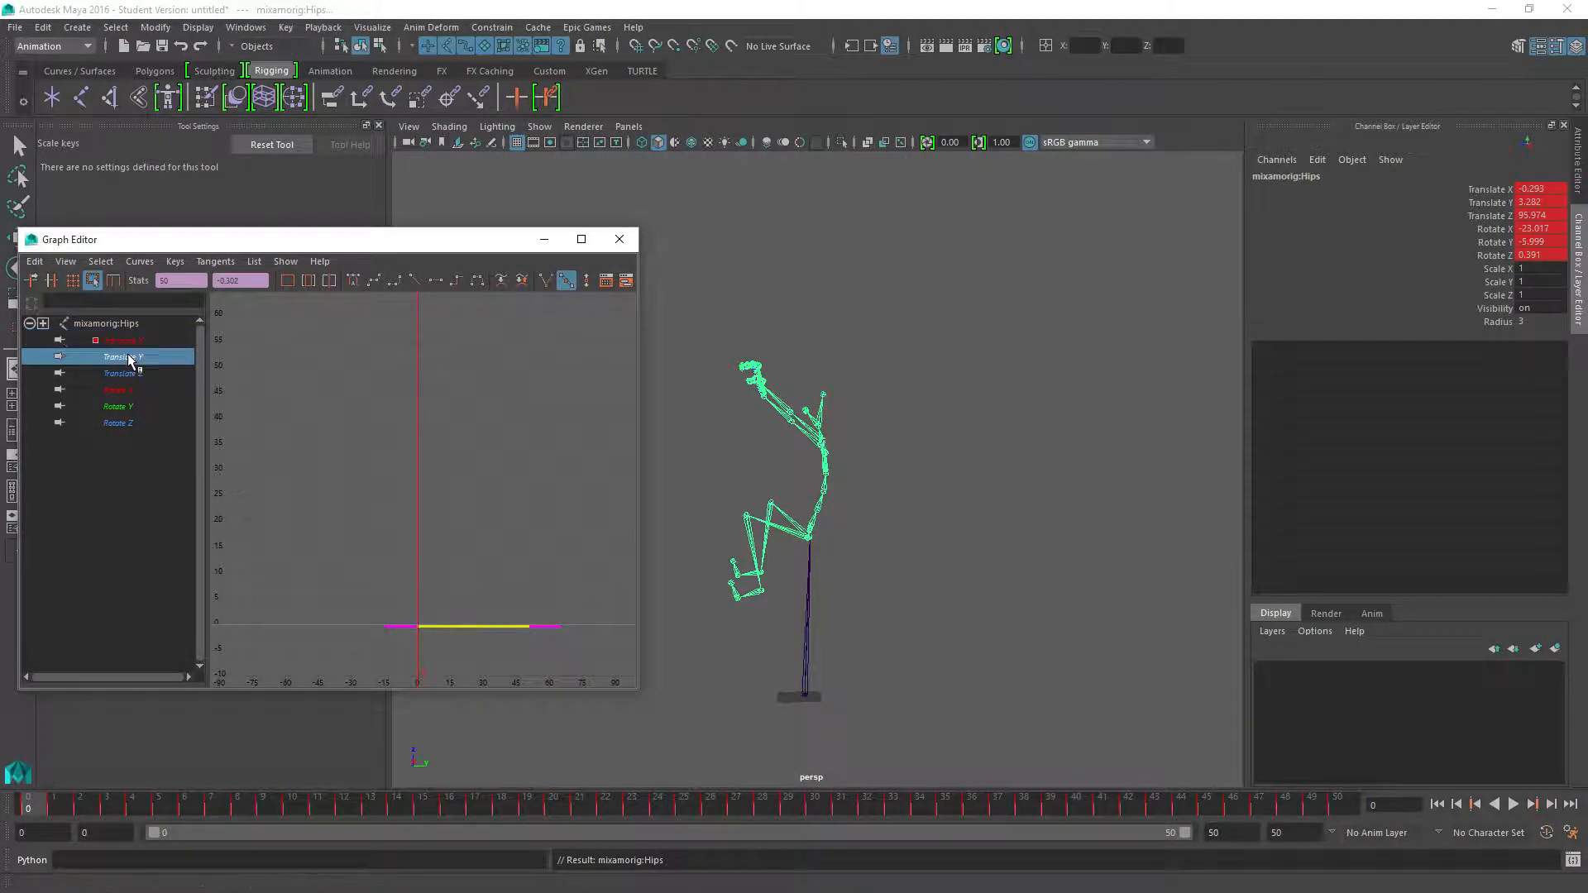
{"action": "left_click_drag", "start_coordinate": [367, 386], "coordinate": [567, 649]}
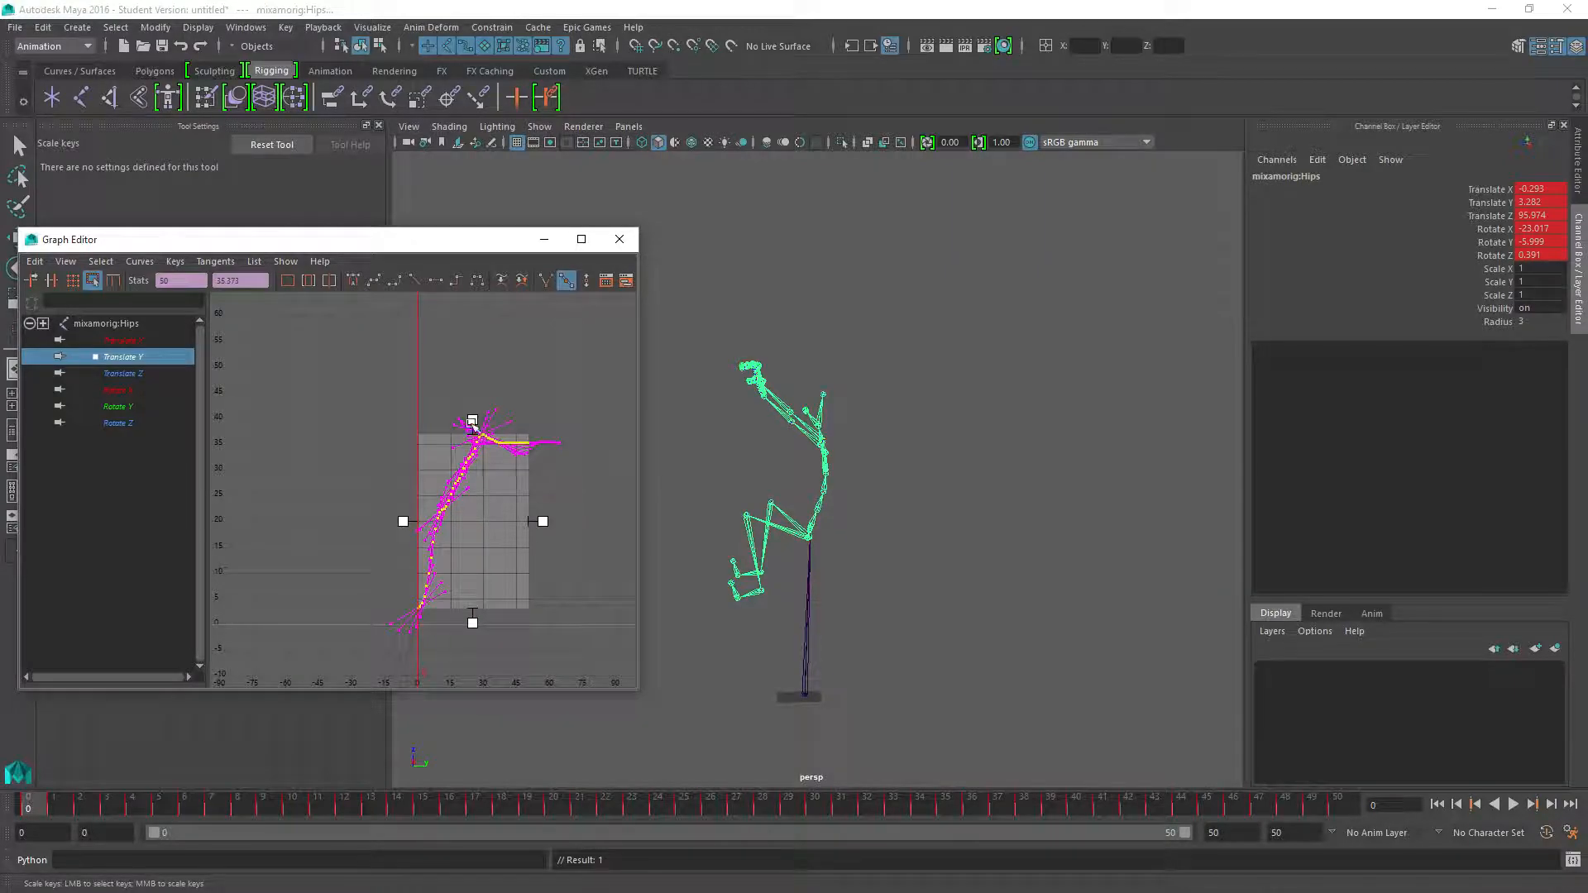
{"action": "left_click", "coordinate": [454, 495]}
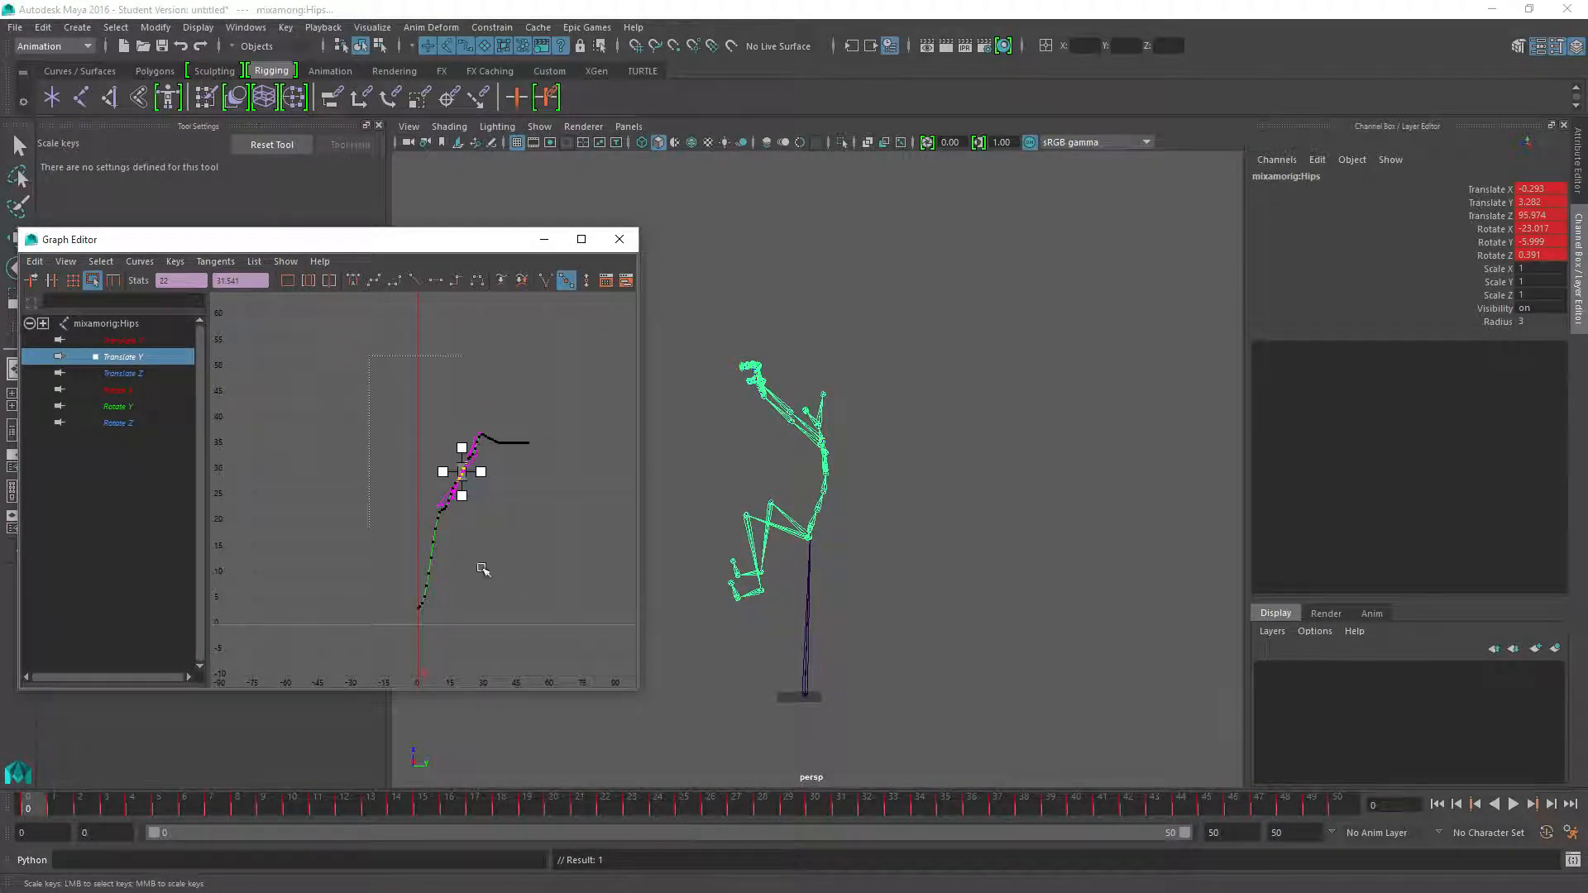
{"action": "key", "text": "ctrl+z"}
{"action": "left_click_drag", "start_coordinate": [472, 420], "coordinate": [460, 624]}
Reselect the hips' Translate Y keys, flatten them further and fine-tune their height to about 0
{"action": "scroll", "coordinate": [466, 661], "scroll_direction": "up", "scroll_amount": 5}
{"action": "middle_click_drag", "start_coordinate": [449, 639], "coordinate": [574, 323], "text": "alt"}
{"action": "middle_click_drag", "start_coordinate": [524, 652], "coordinate": [342, 399], "text": "alt"}
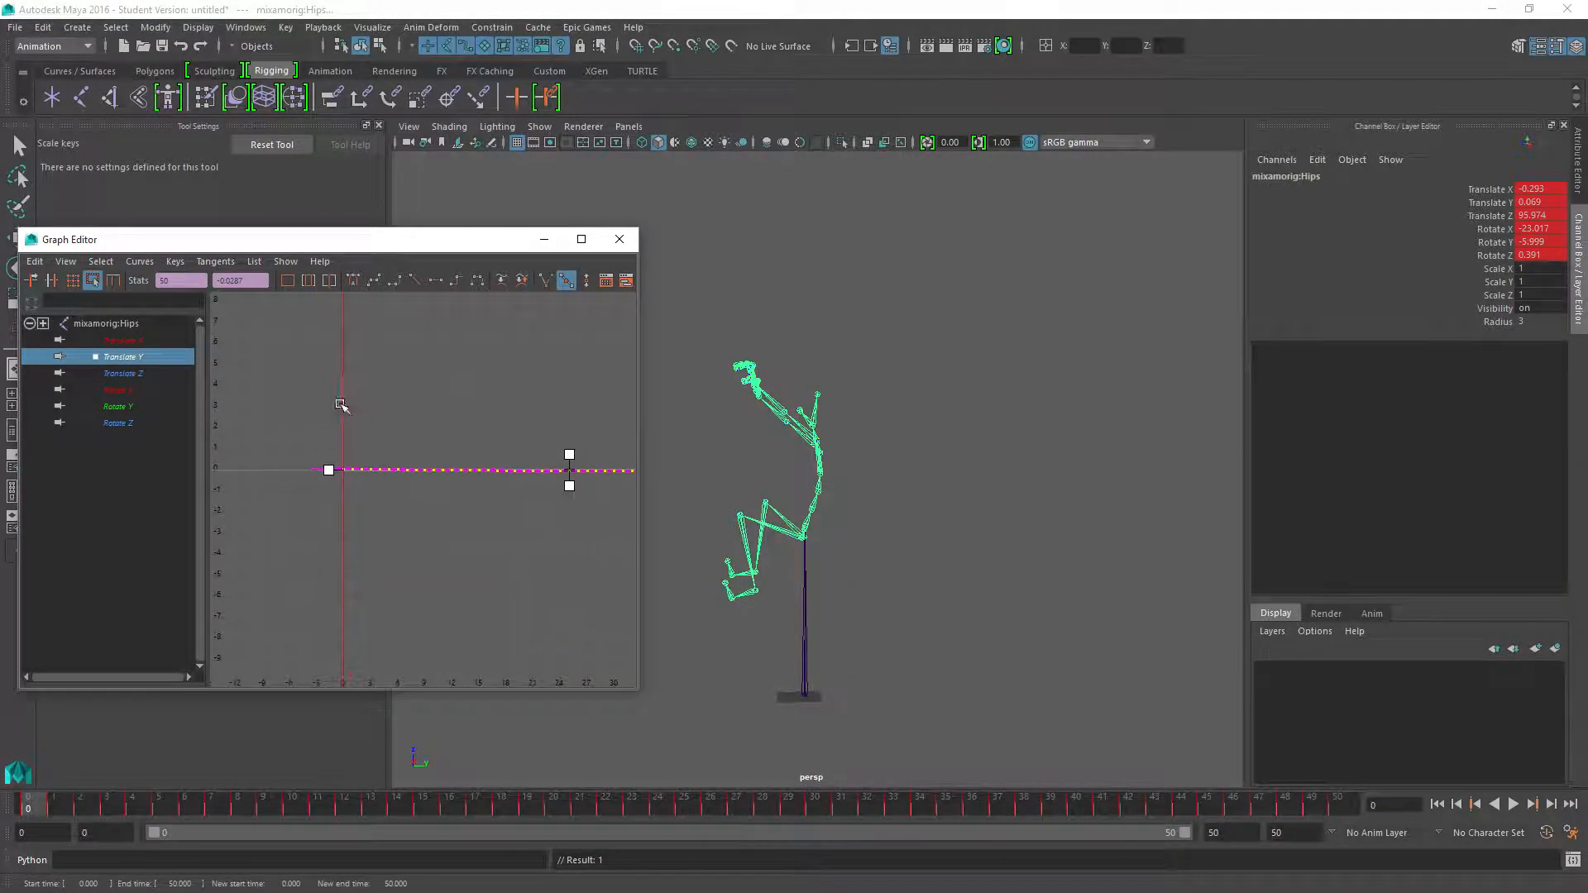
{"action": "scroll", "coordinate": [429, 542], "scroll_direction": "up", "scroll_amount": 3}
{"action": "middle_click_drag", "start_coordinate": [521, 517], "coordinate": [240, 513], "text": "alt"}
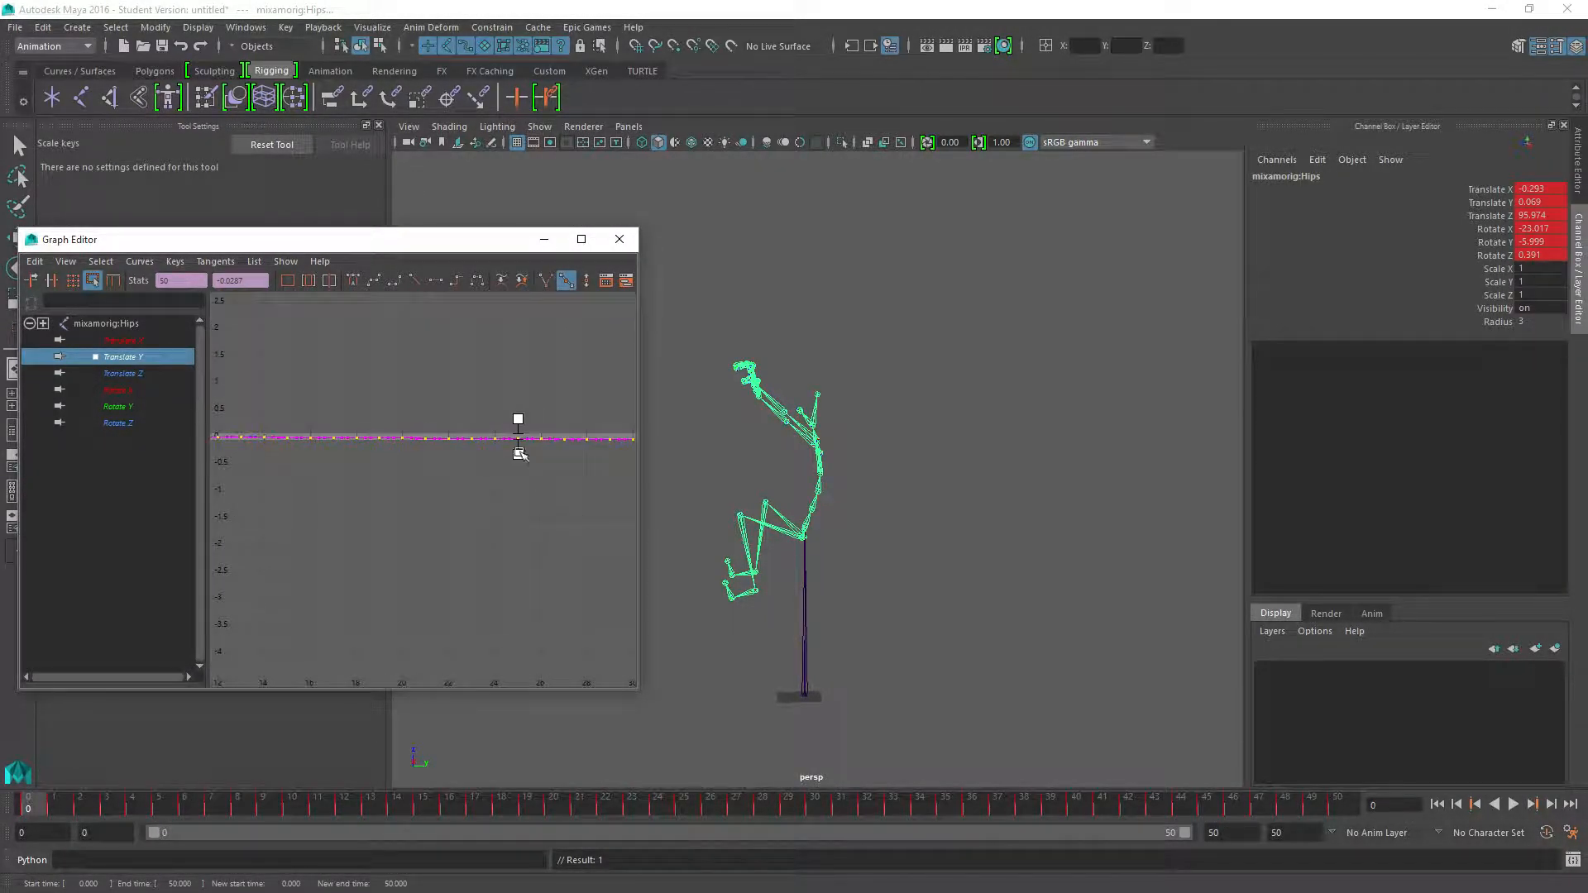
{"action": "left_click_drag", "start_coordinate": [518, 420], "coordinate": [517, 414]}
{"action": "middle_click_drag", "start_coordinate": [439, 434], "coordinate": [439, 436], "text": "shift"}
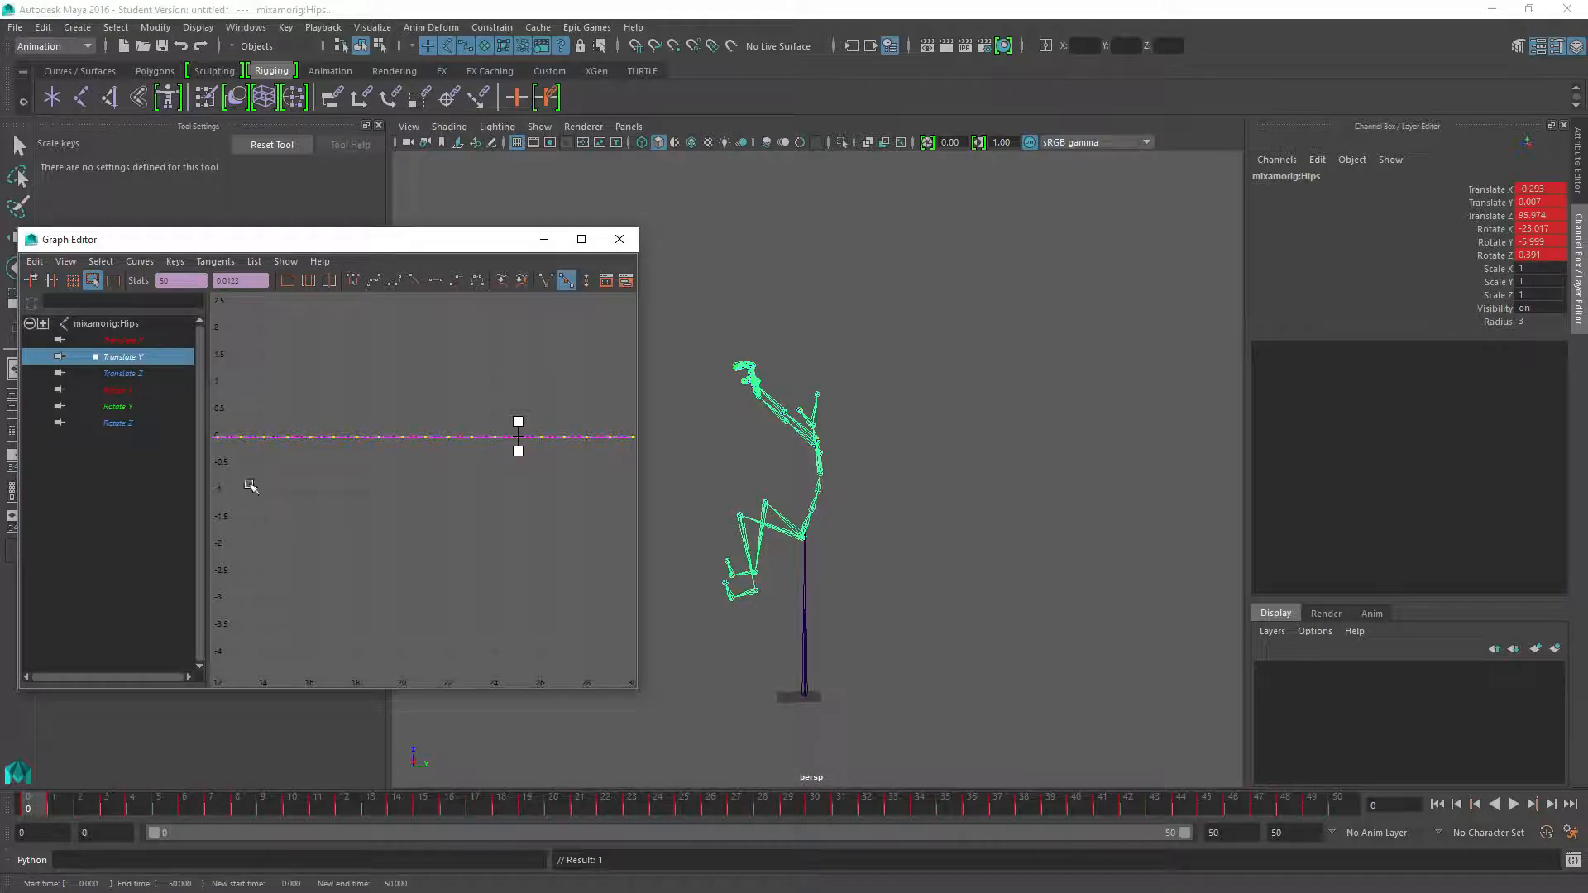
Isolate the hips' flattened Translate X curve, select all its keys and move them to about 0
{"action": "left_click", "coordinate": [122, 342]}
{"action": "scroll", "coordinate": [361, 448], "scroll_direction": "down", "scroll_amount": 4}
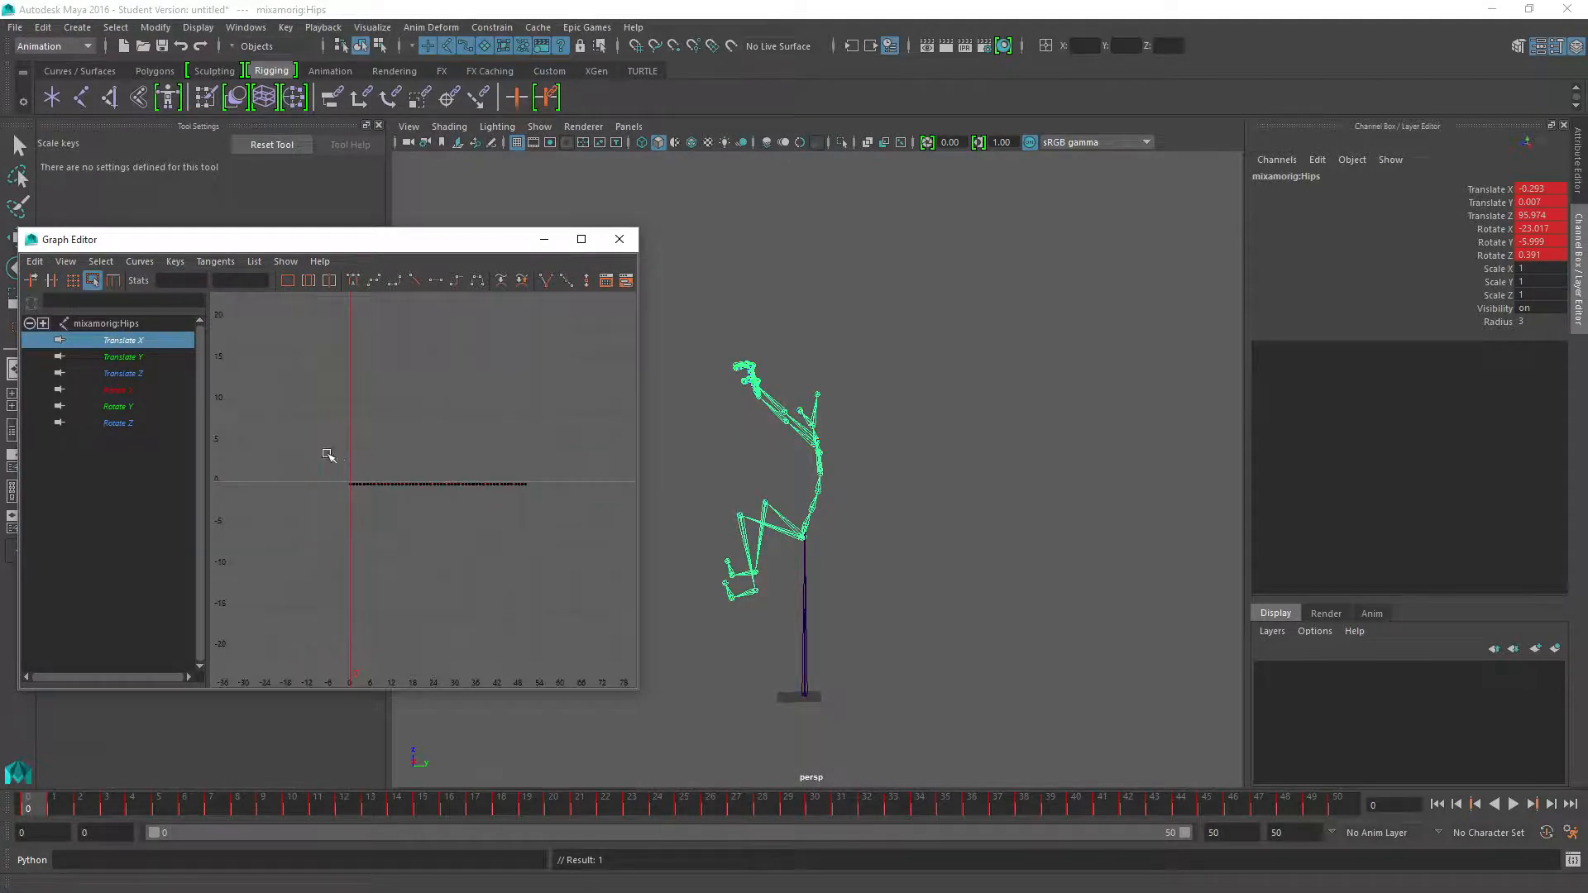
{"action": "left_click_drag", "start_coordinate": [596, 546], "coordinate": [326, 450]}
{"action": "scroll", "coordinate": [472, 523], "scroll_direction": "up", "scroll_amount": 3}
{"action": "scroll", "coordinate": [455, 539], "scroll_direction": "up", "scroll_amount": 3}
{"action": "scroll", "coordinate": [516, 451], "scroll_direction": "down", "scroll_amount": 2}
{"action": "middle_click_drag", "start_coordinate": [517, 453], "coordinate": [518, 437], "text": "shift"}
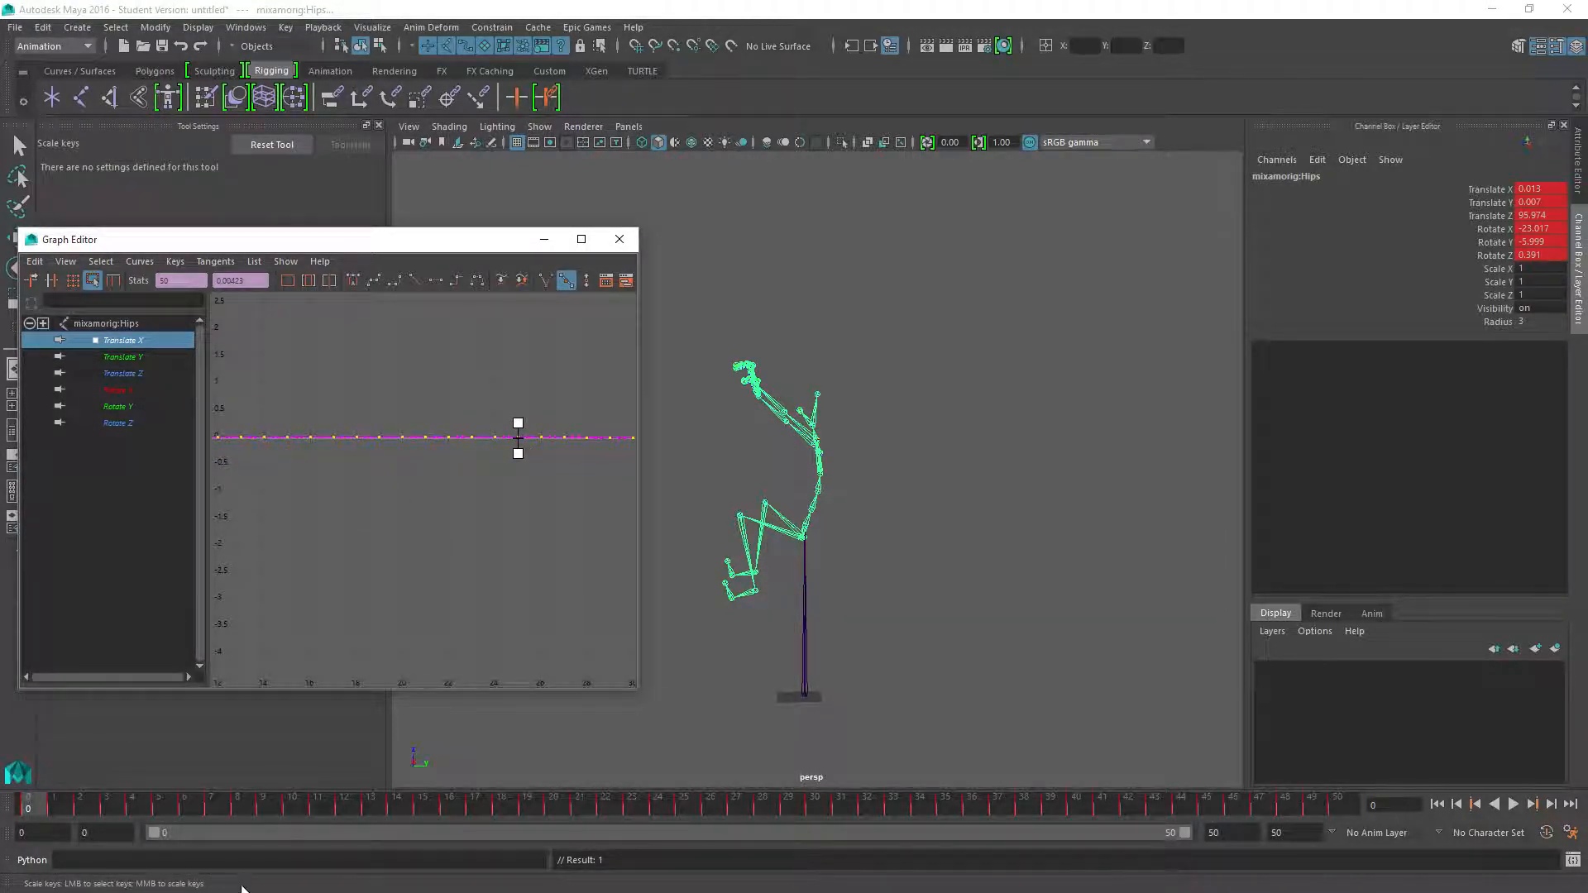
Scrub through the timeline to check that the root travels under the hips during the drop
{"action": "left_click", "coordinate": [26, 797]}
{"action": "left_click_drag", "start_coordinate": [42, 814], "coordinate": [259, 828]}
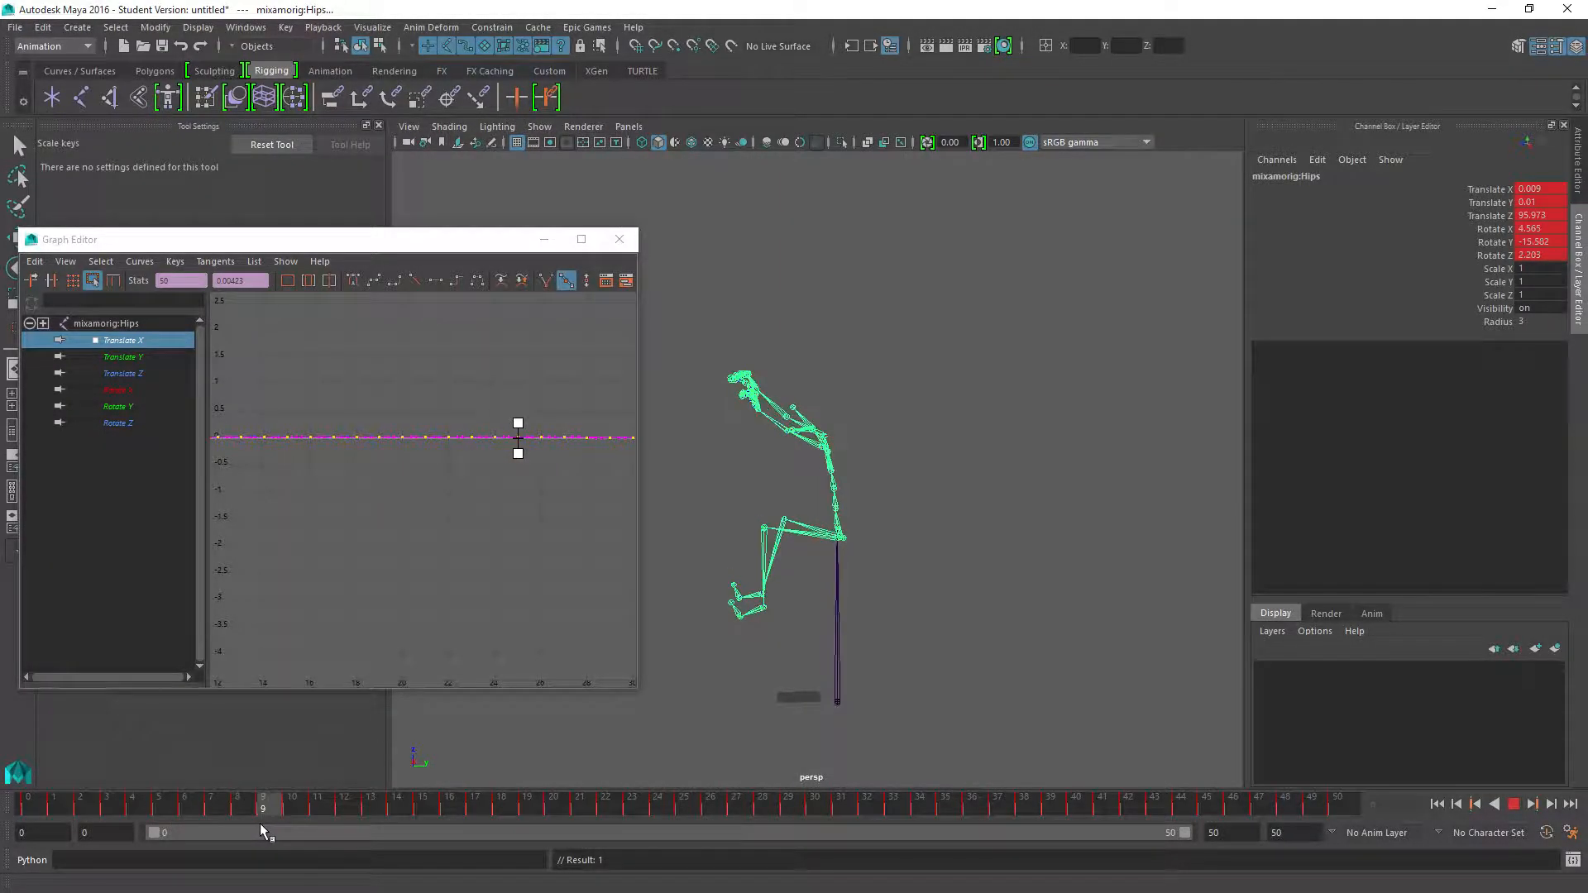
{"action": "left_click_drag", "start_coordinate": [407, 823], "coordinate": [1156, 792]}
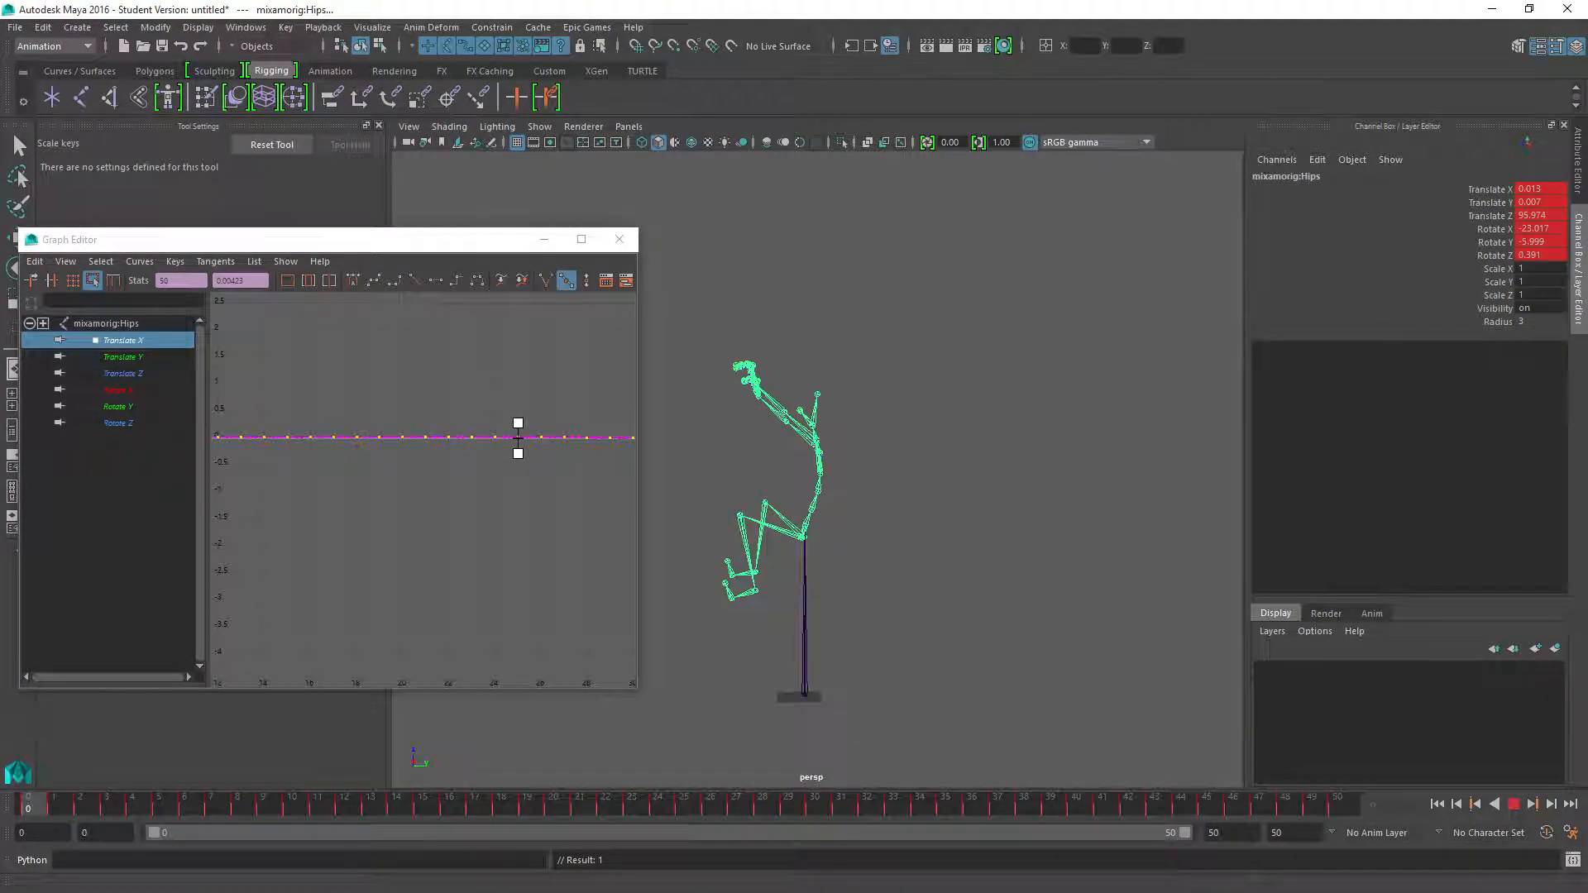
Inspect the hips' Translate Z curve around the landing dip, accepting the student version notice for the auto-save
{"action": "left_click", "coordinate": [115, 375]}
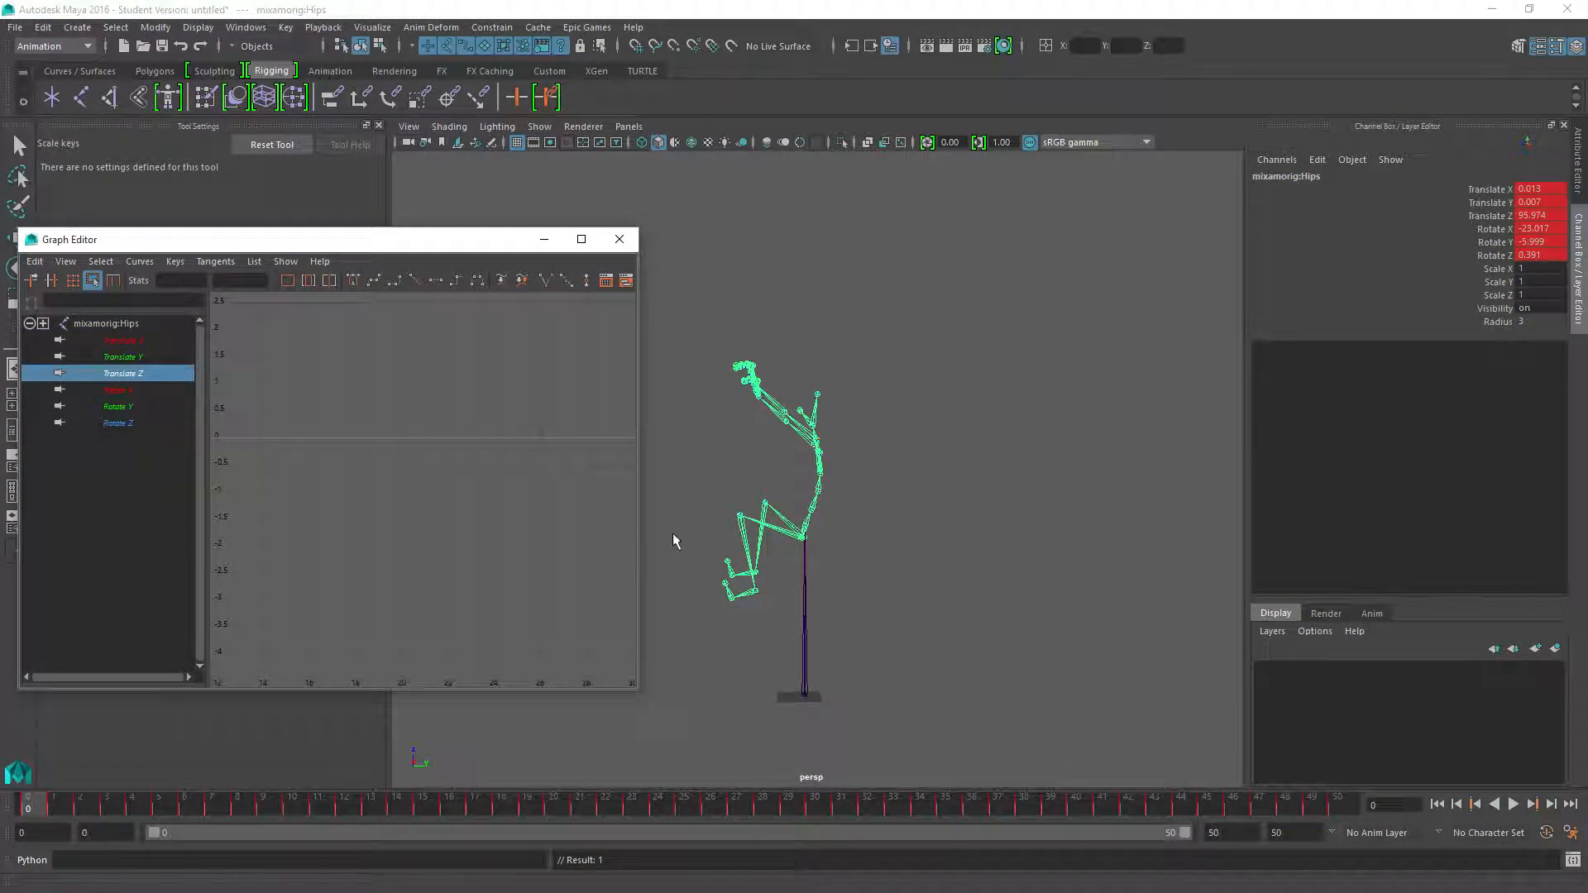
{"action": "key", "text": "a"}
{"action": "middle_click_drag", "start_coordinate": [431, 452], "coordinate": [444, 495], "text": "alt"}
{"action": "scroll", "coordinate": [454, 542], "scroll_direction": "up", "scroll_amount": 6}
{"action": "scroll", "coordinate": [453, 551], "scroll_direction": "up", "scroll_amount": 3}
{"action": "scroll", "coordinate": [472, 415], "scroll_direction": "up", "scroll_amount": 6}
{"action": "middle_click_drag", "start_coordinate": [480, 389], "coordinate": [464, 517], "text": "alt"}
{"action": "key", "text": "q"}
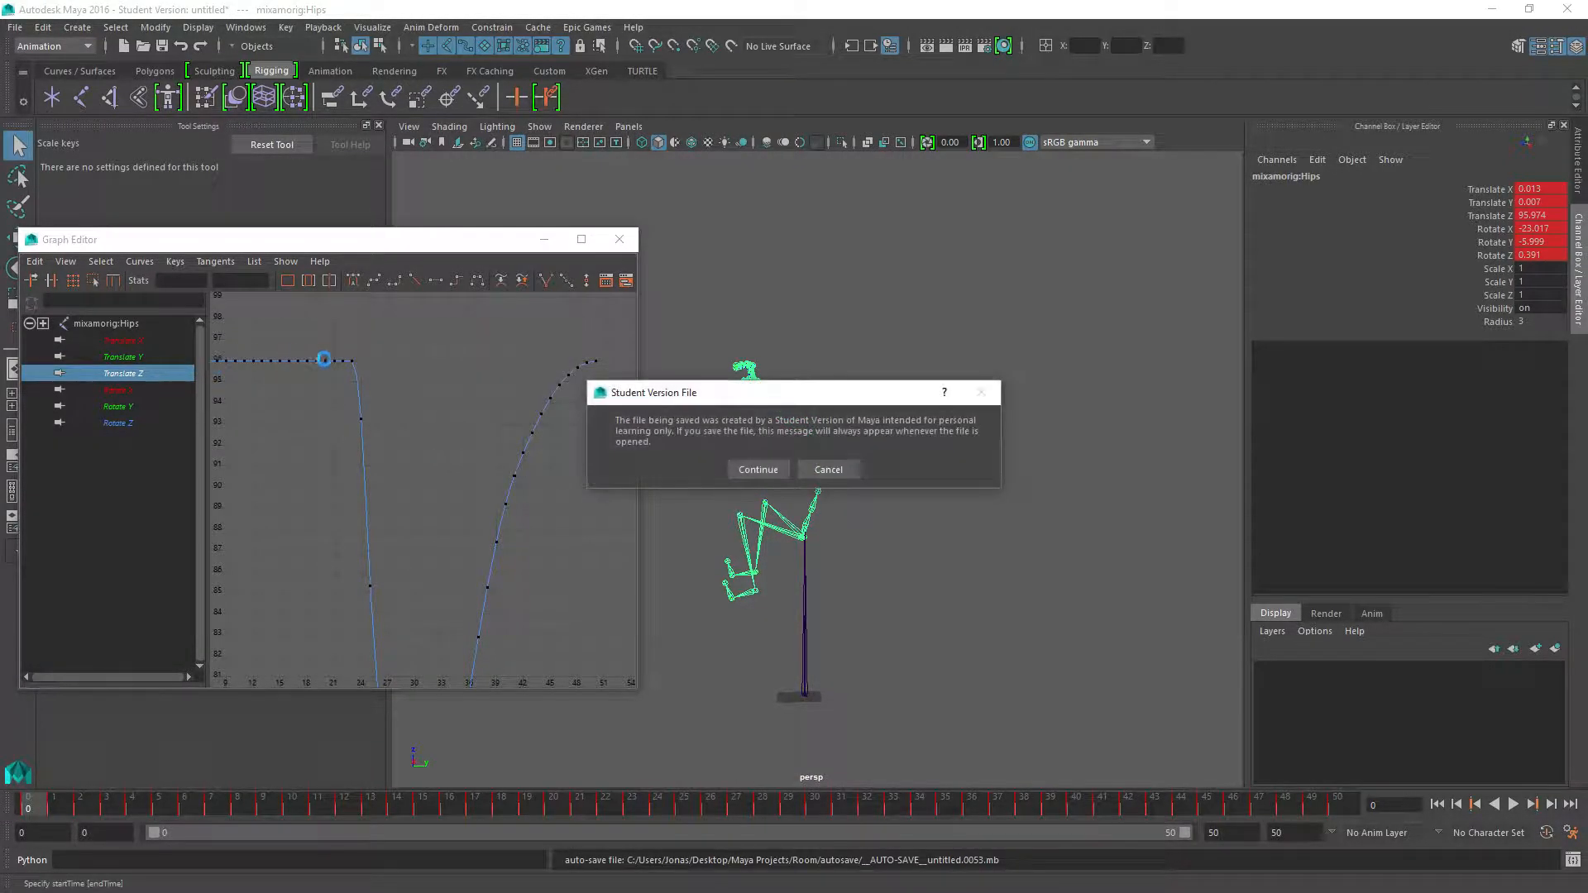
{"action": "left_click", "coordinate": [757, 470]}
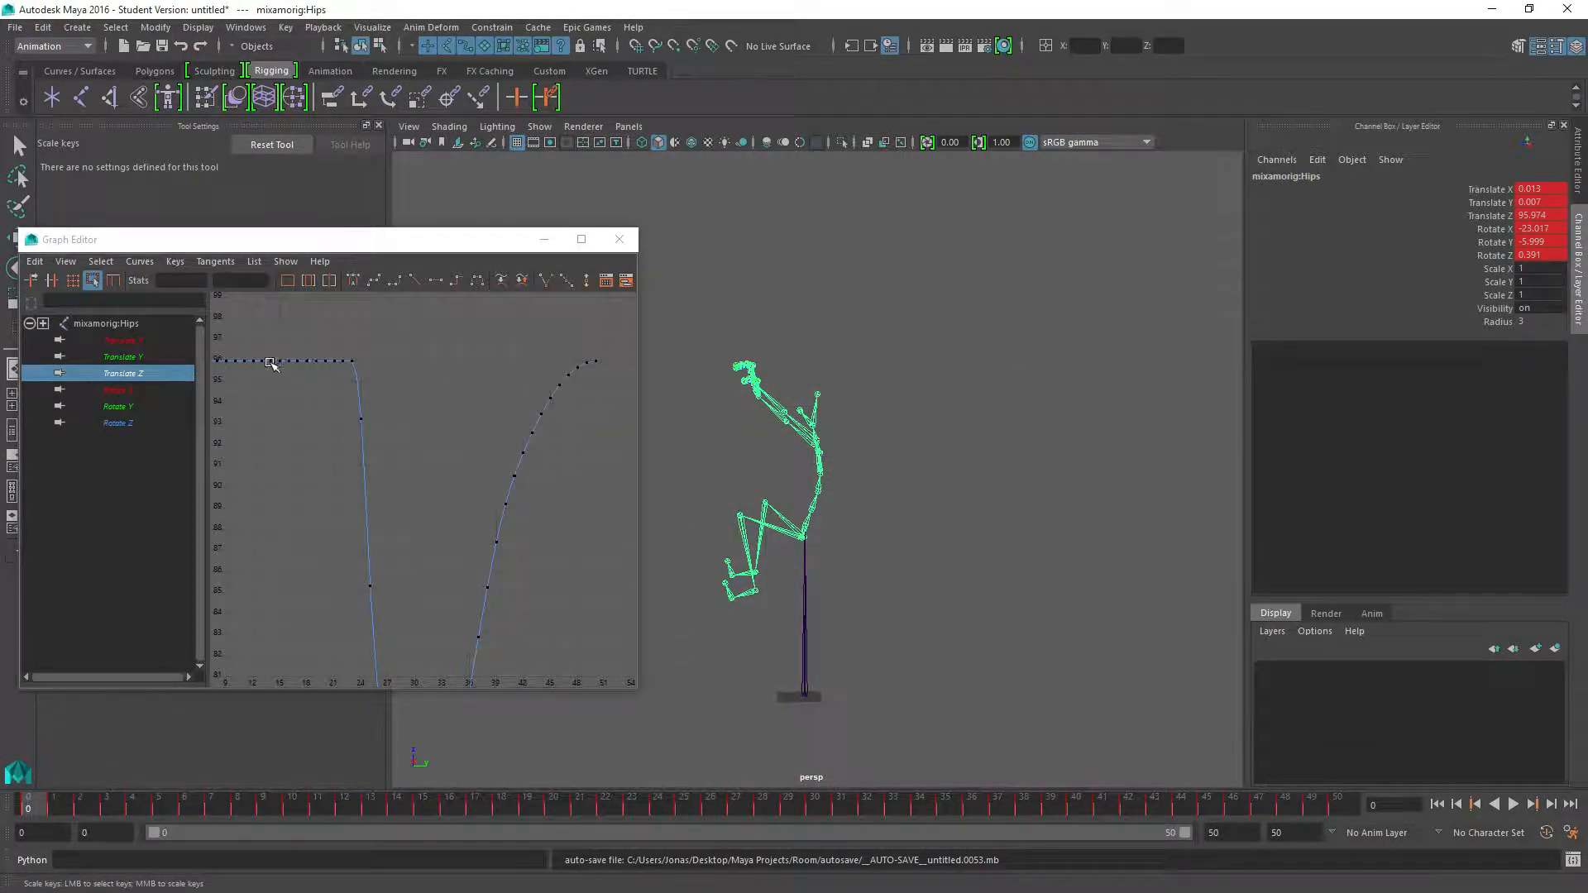
{"action": "scroll", "coordinate": [422, 439], "scroll_direction": "down", "scroll_amount": 6}
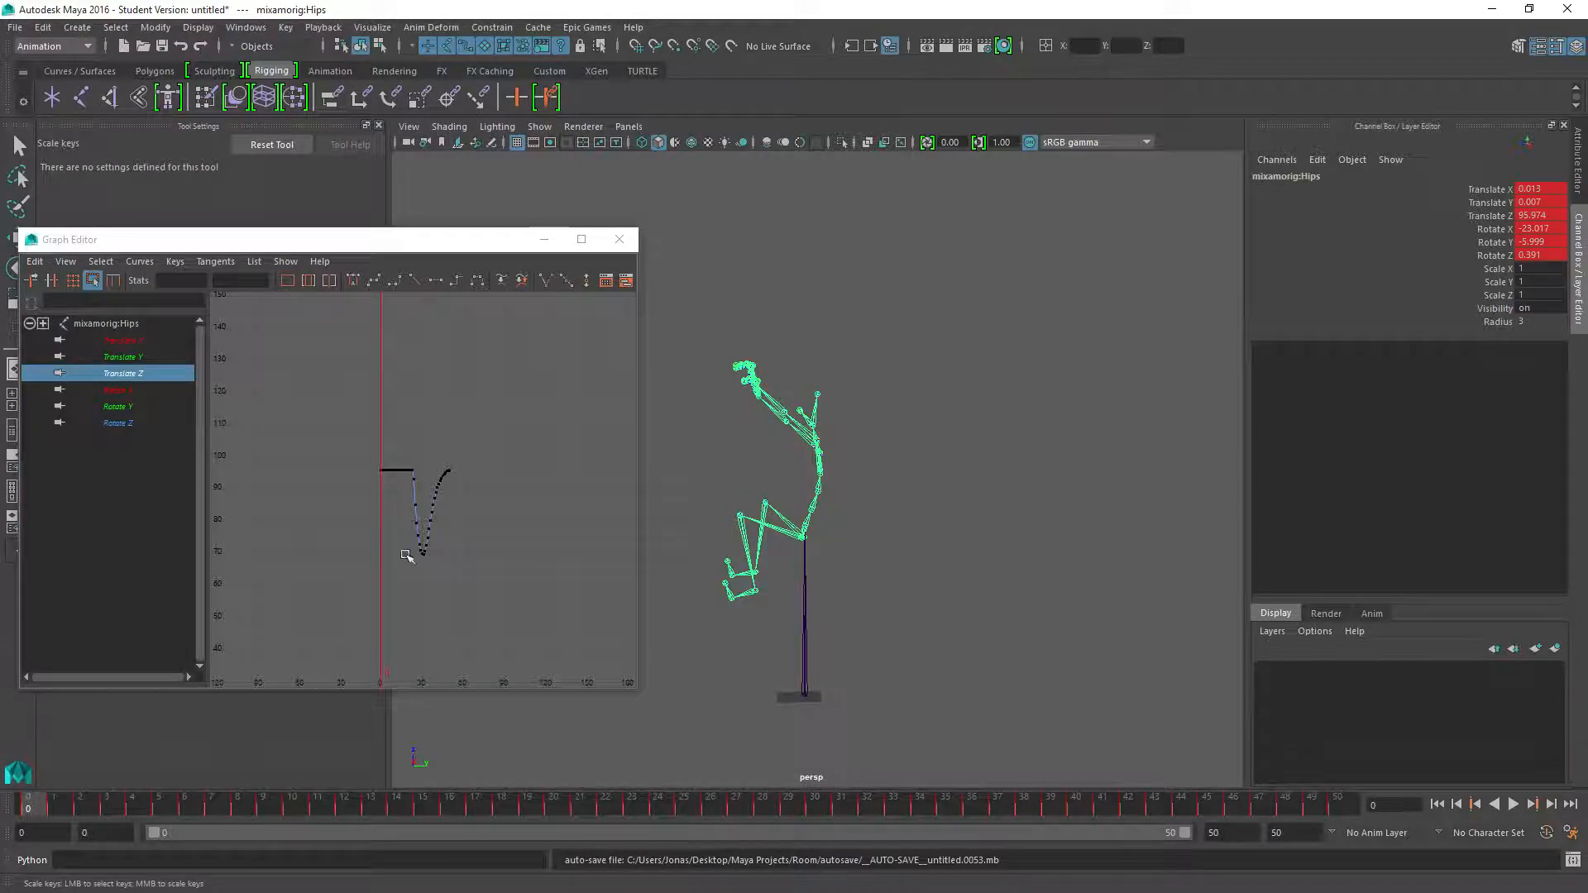
Close the Graph Editor and scrub the animation to review the skeleton's motion with the root joint
{"action": "left_click_drag", "start_coordinate": [41, 815], "coordinate": [3, 860]}
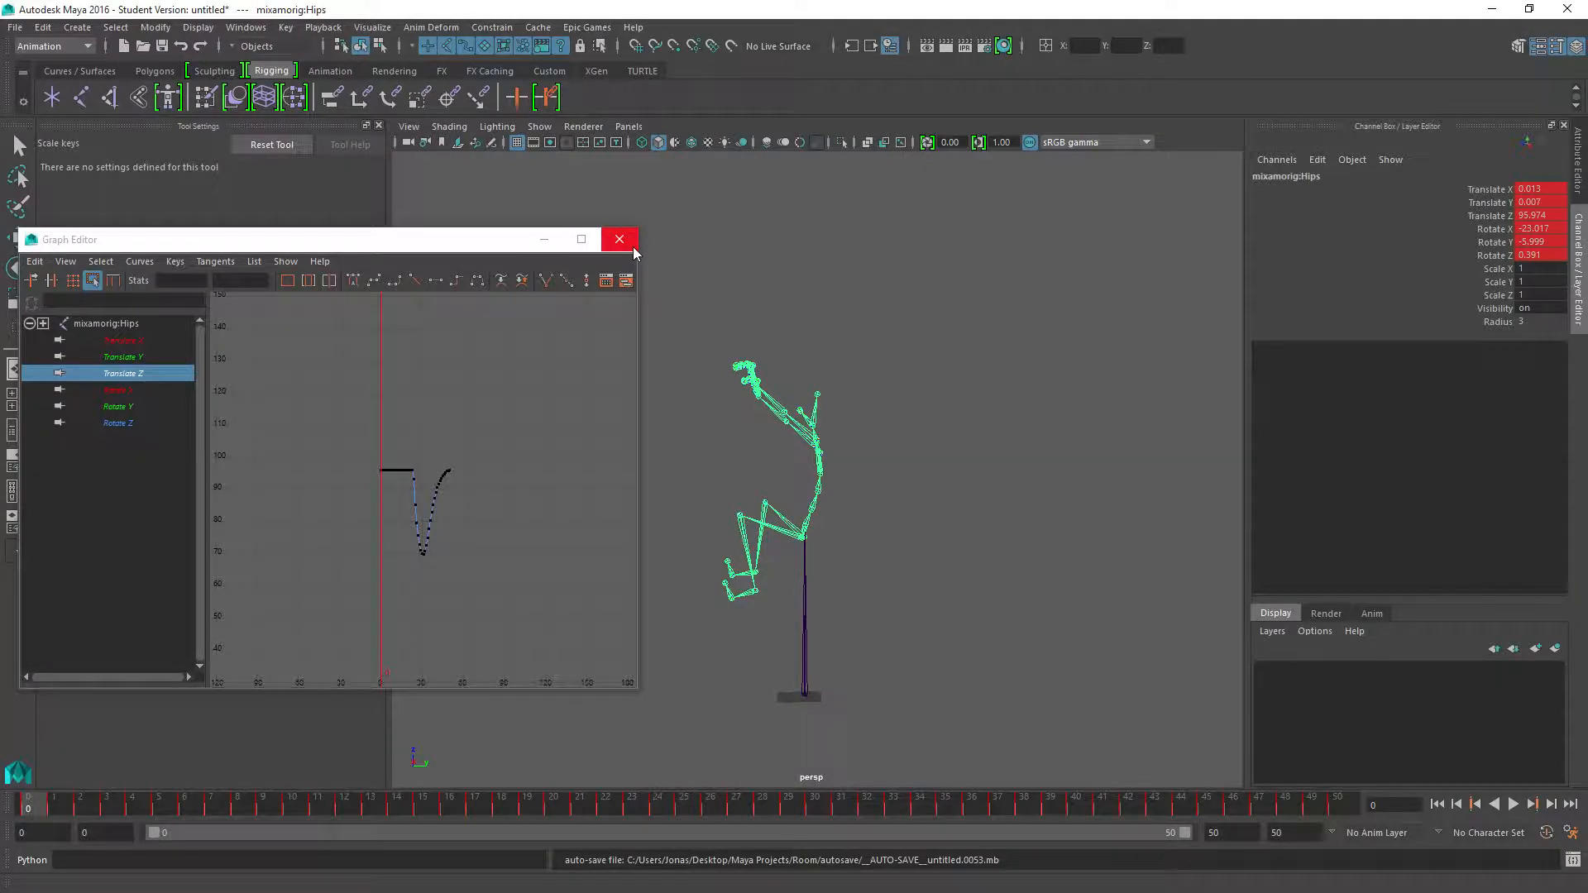
{"action": "left_click", "coordinate": [618, 239]}
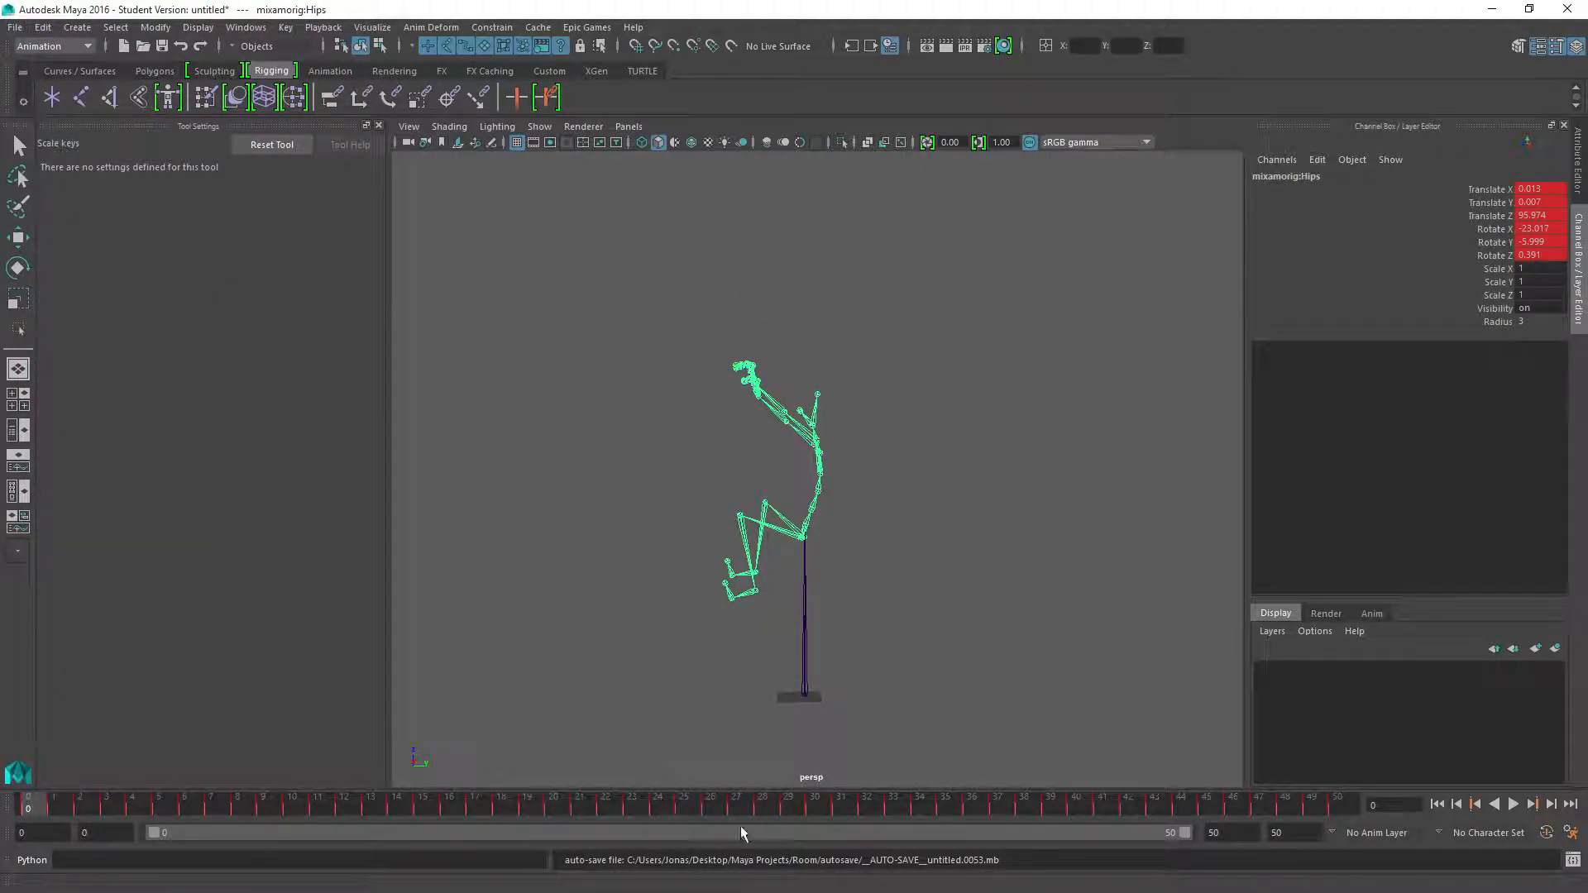
{"action": "left_click_drag", "start_coordinate": [608, 803], "coordinate": [541, 827]}
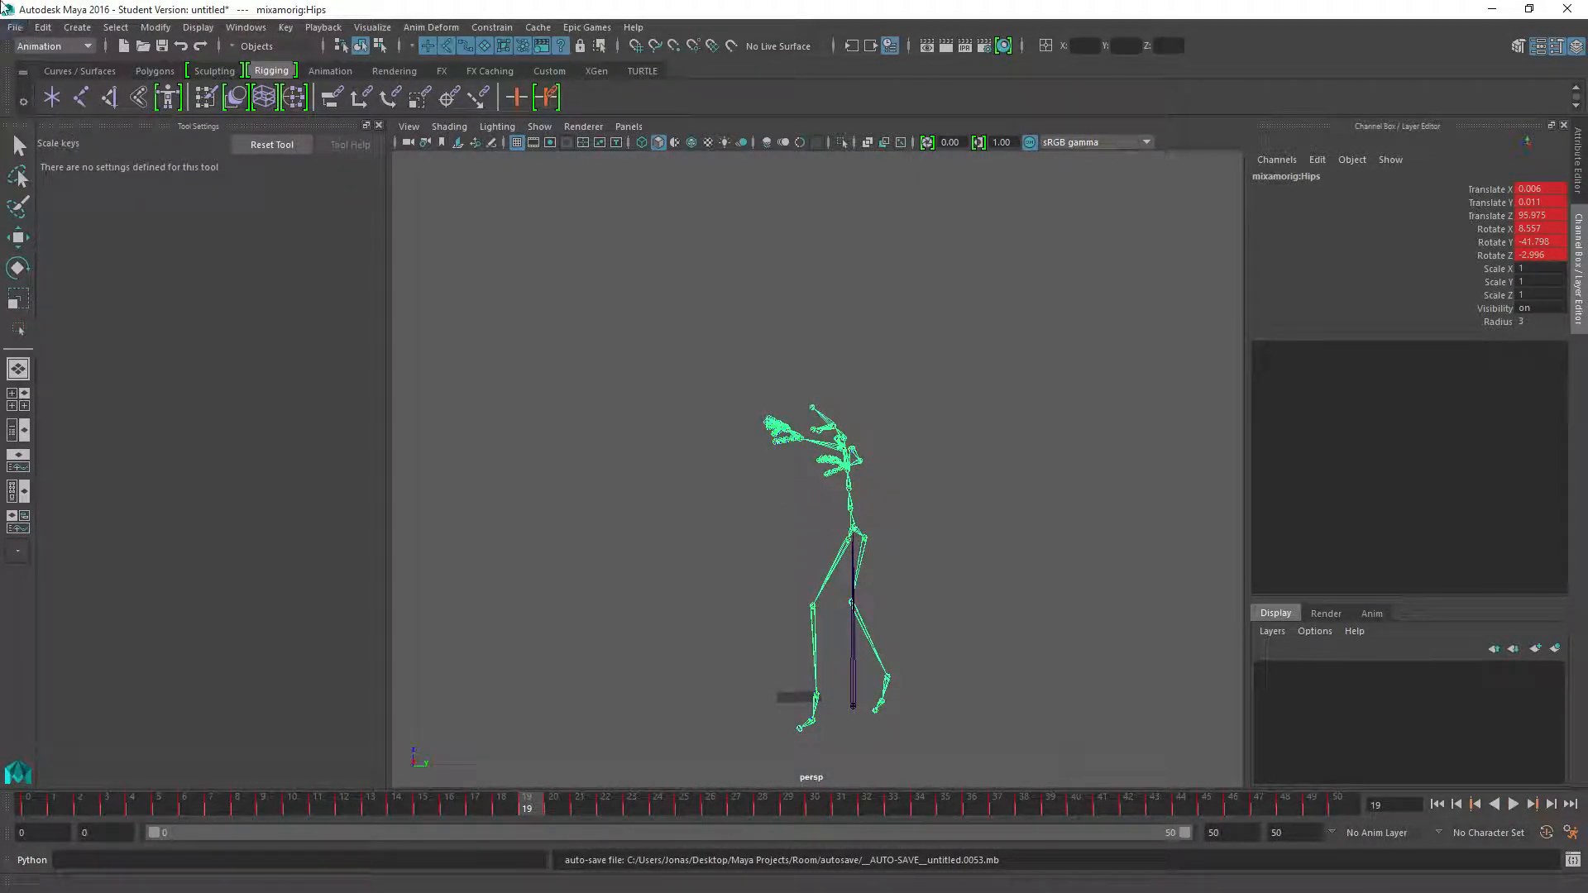
Export the whole scene to the Desktop as an FBX file named braced_hang_drop_rm
{"action": "left_click", "coordinate": [15, 27]}
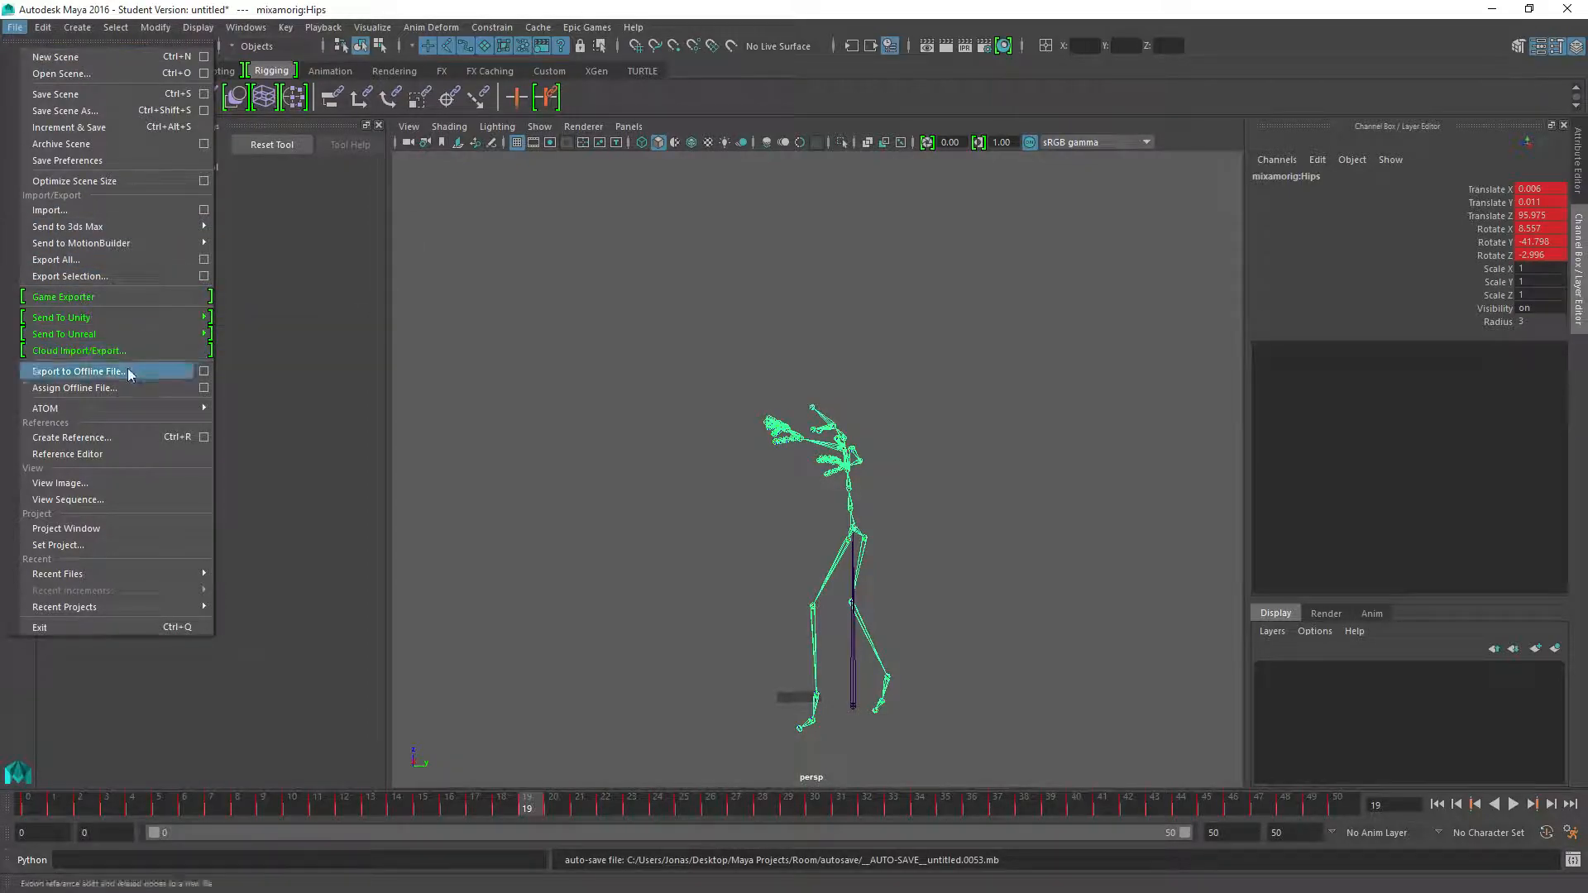
{"action": "left_click", "coordinate": [58, 260]}
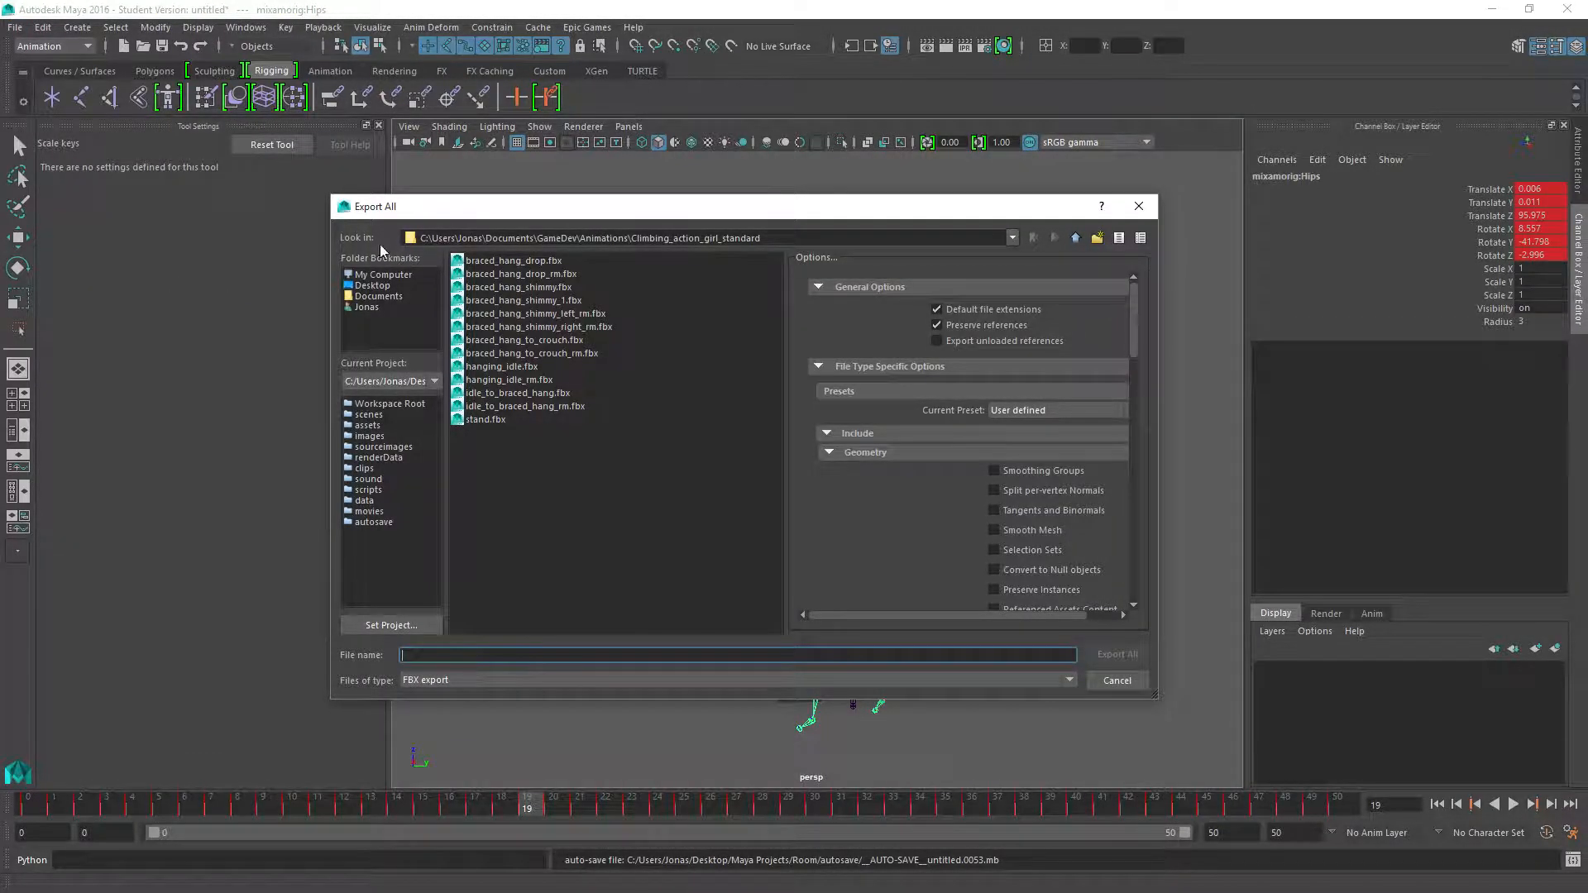
{"action": "left_click", "coordinate": [371, 285]}
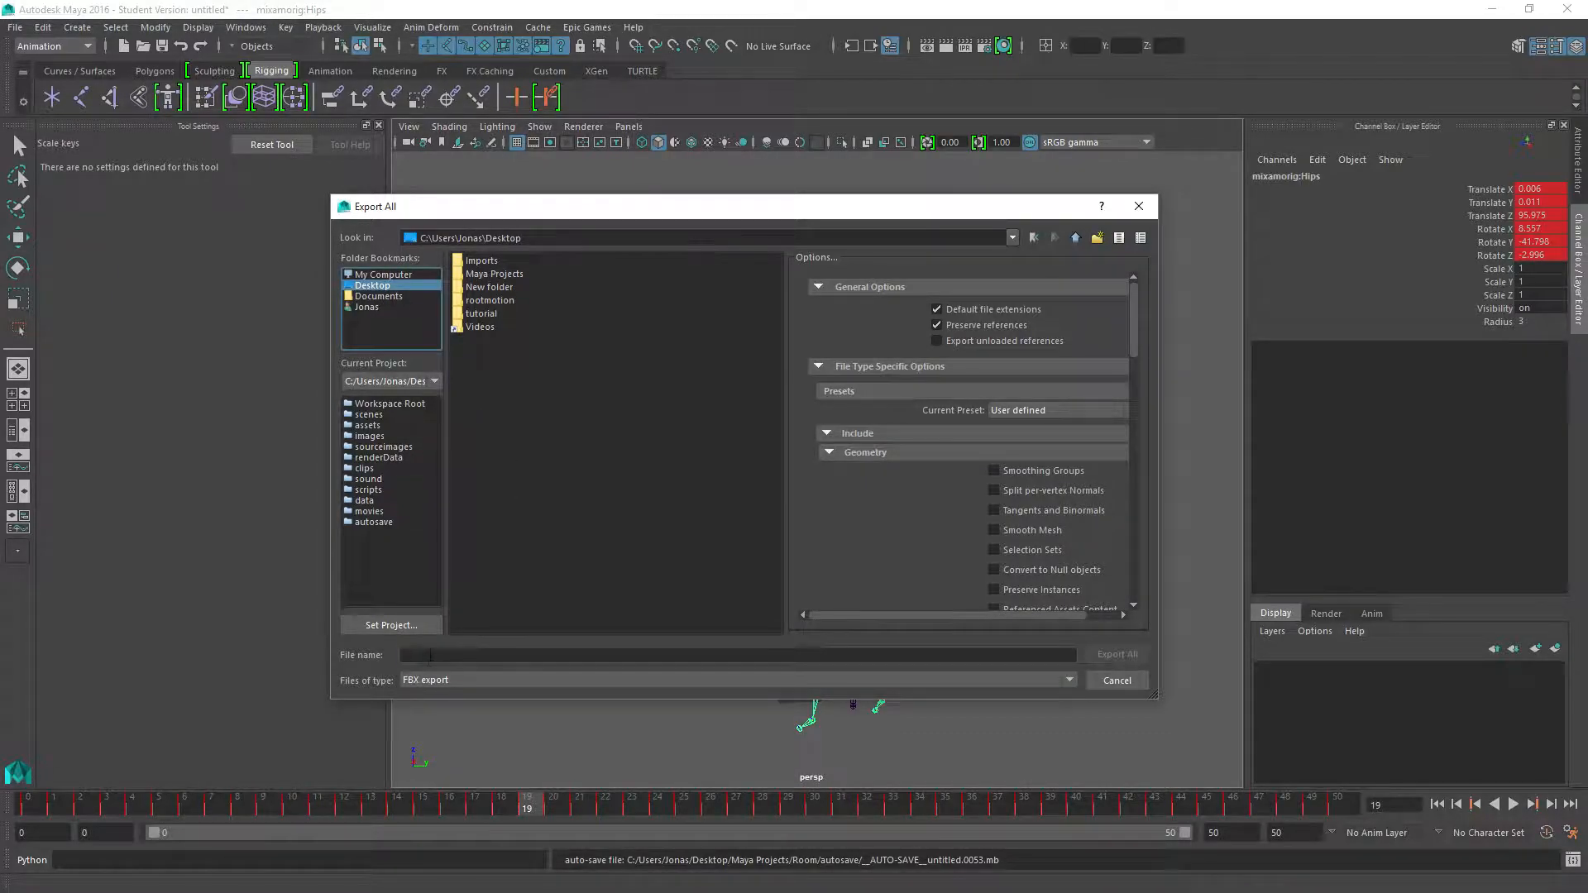
{"action": "left_click", "coordinate": [436, 655]}
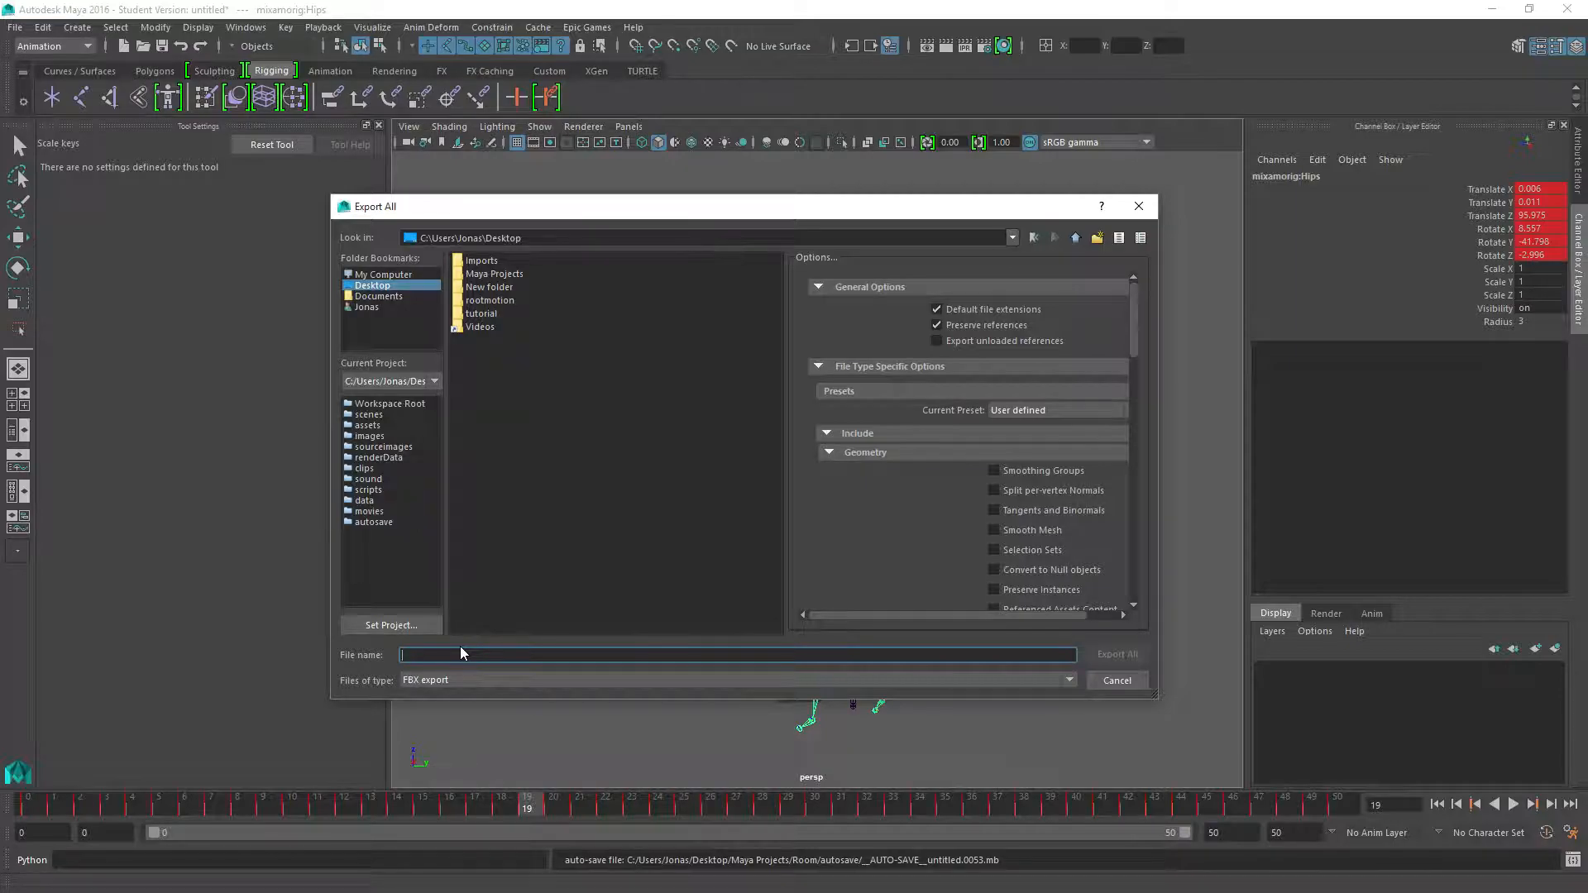
{"action": "type", "text": "braced_hang_"}
{"action": "type", "text": "top_"}
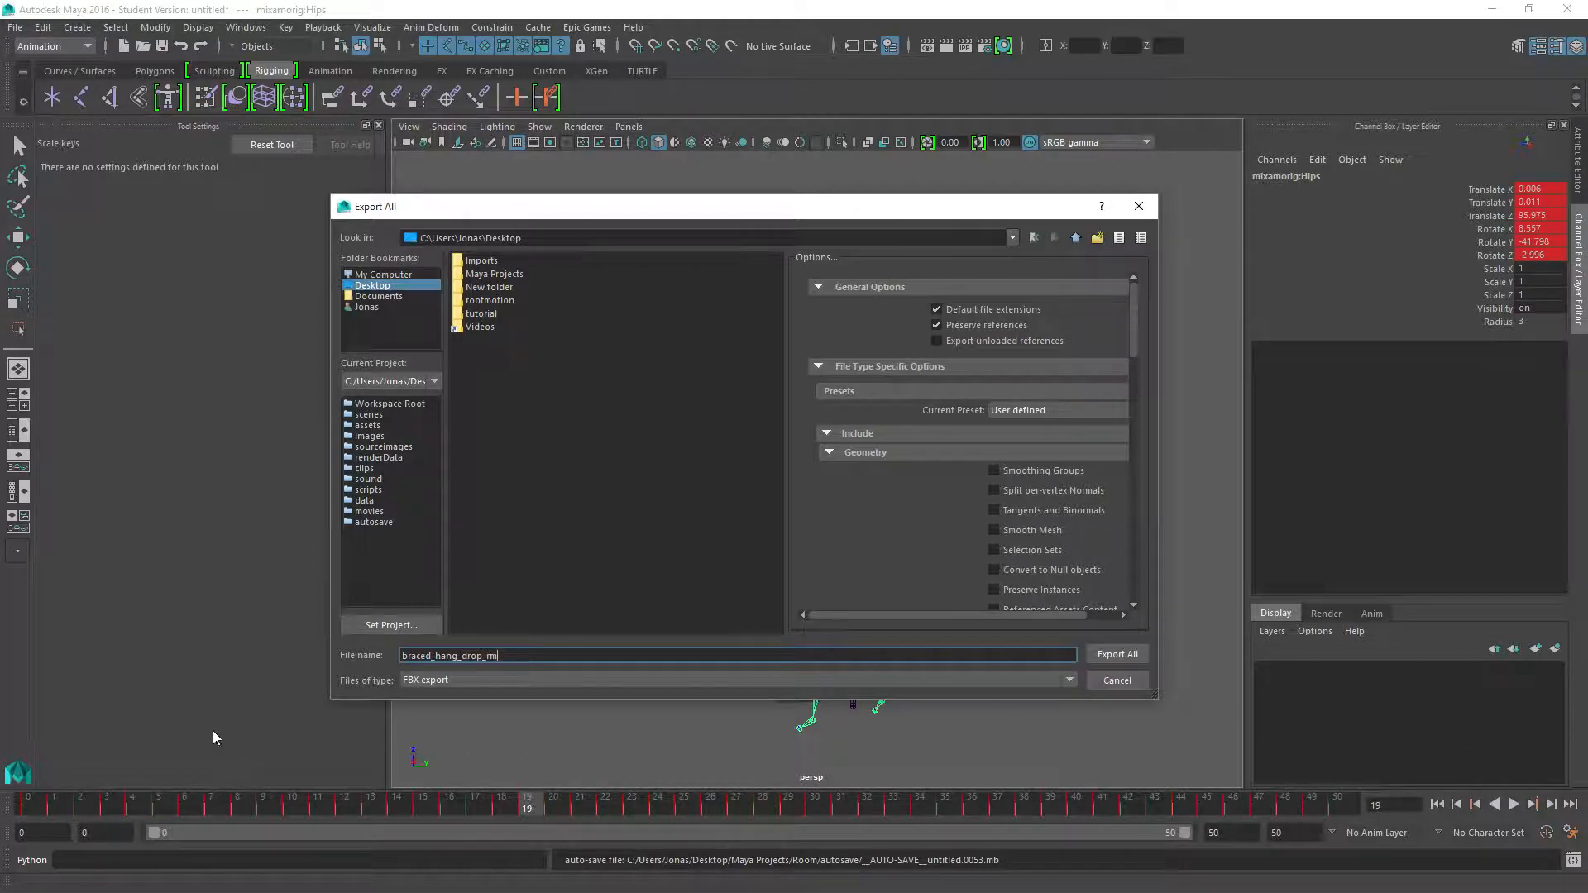
{"action": "key", "text": "Return"}
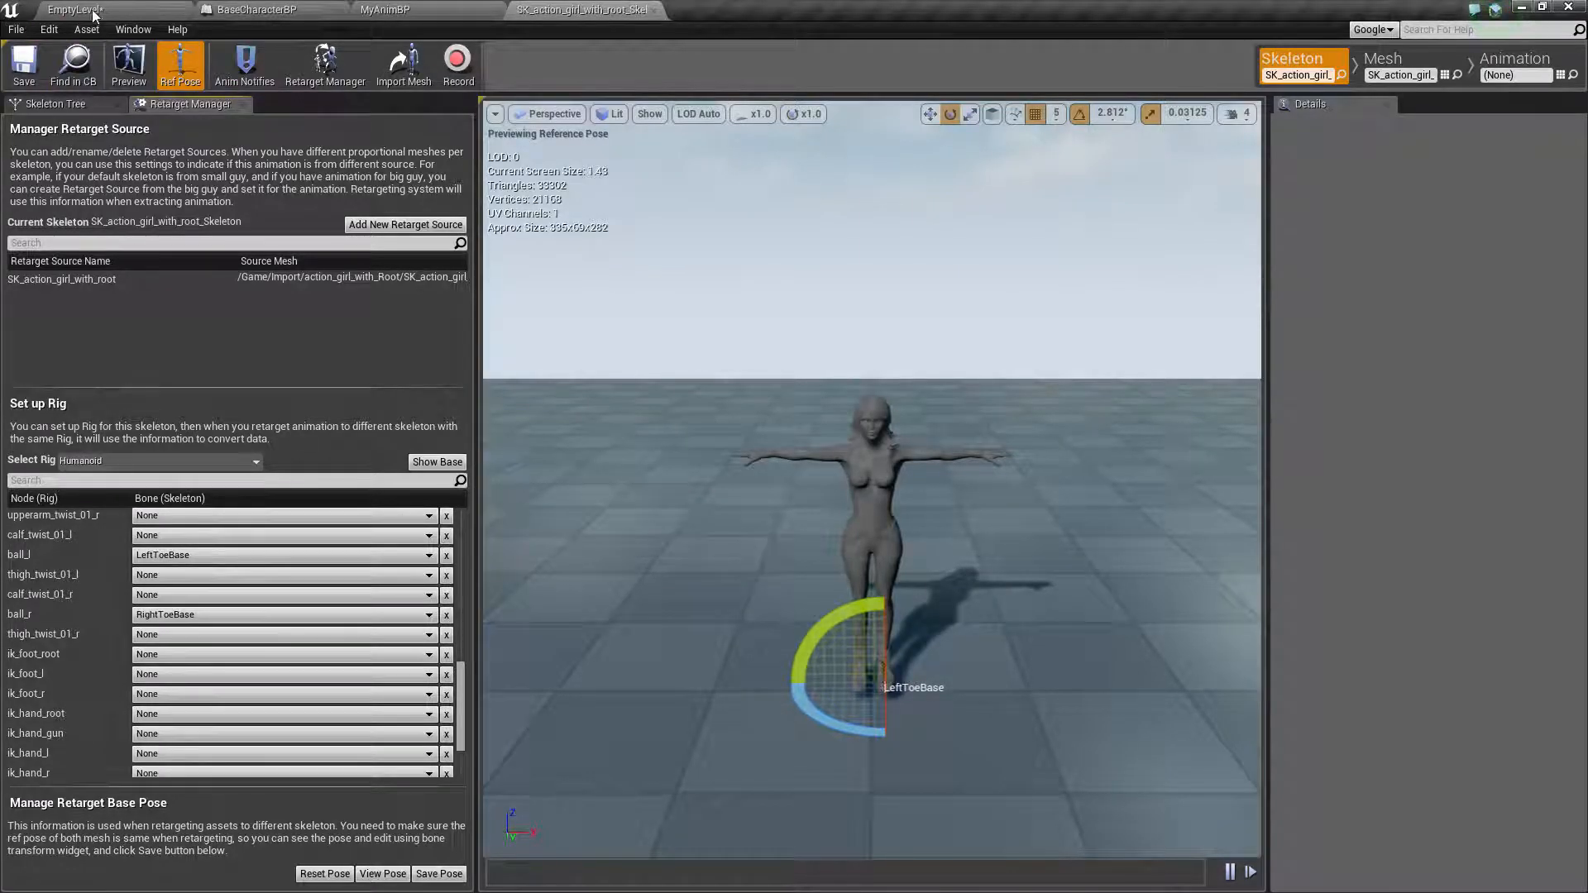
Switch to Unreal Editor and choose braced_hang_drop_rm.fbx from the Desktop for import into the action_girl_with_Root folder
{"action": "left_click", "coordinate": [94, 13]}
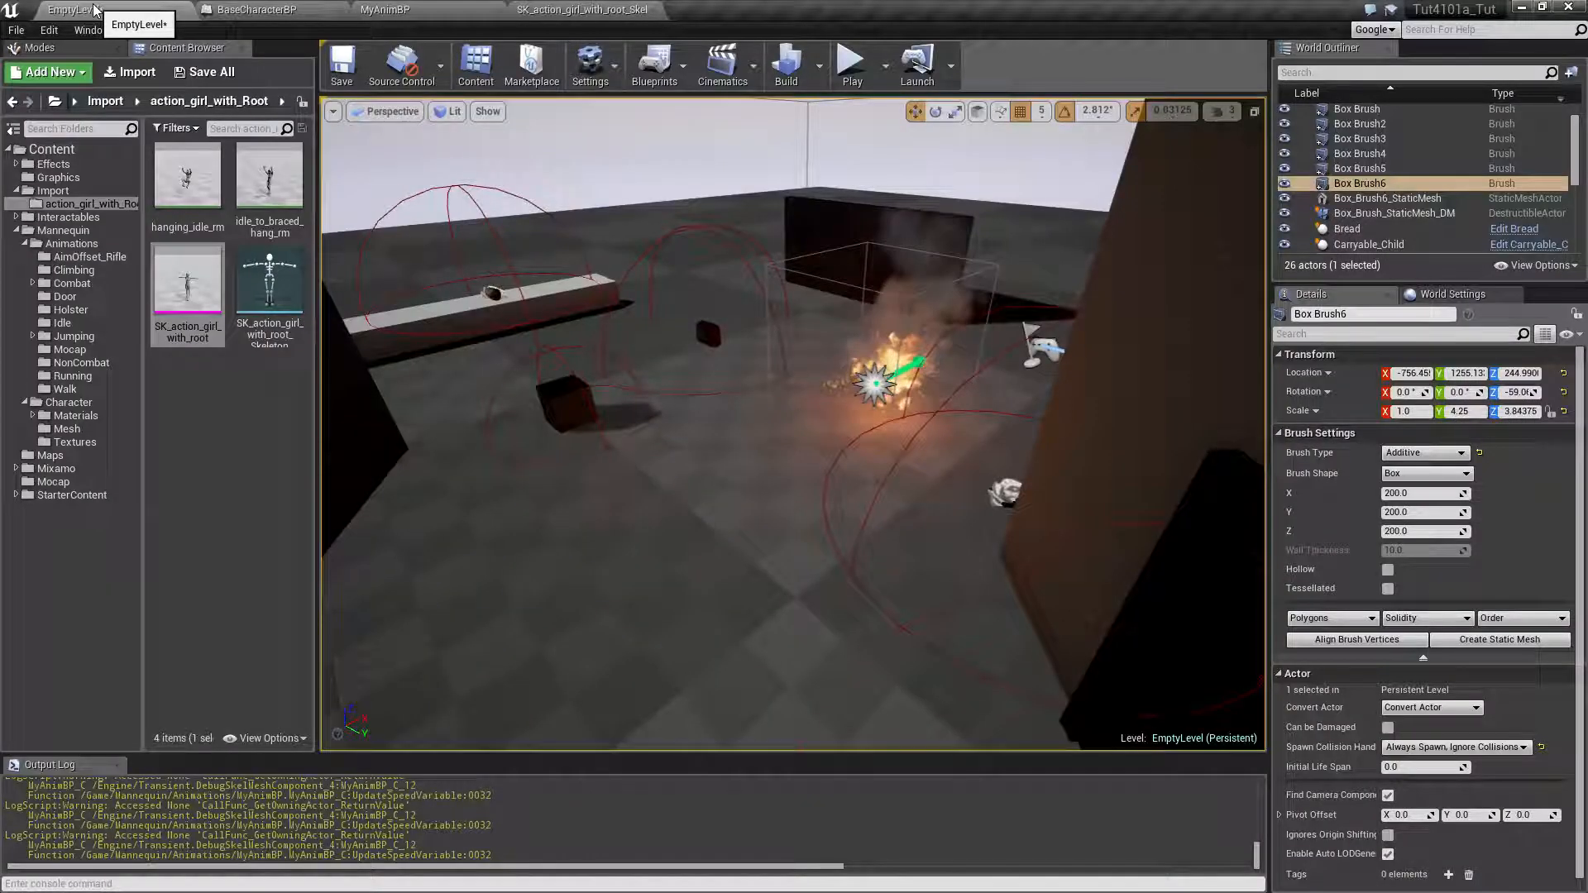
{"action": "left_click", "coordinate": [51, 191]}
{"action": "left_click", "coordinate": [83, 203]}
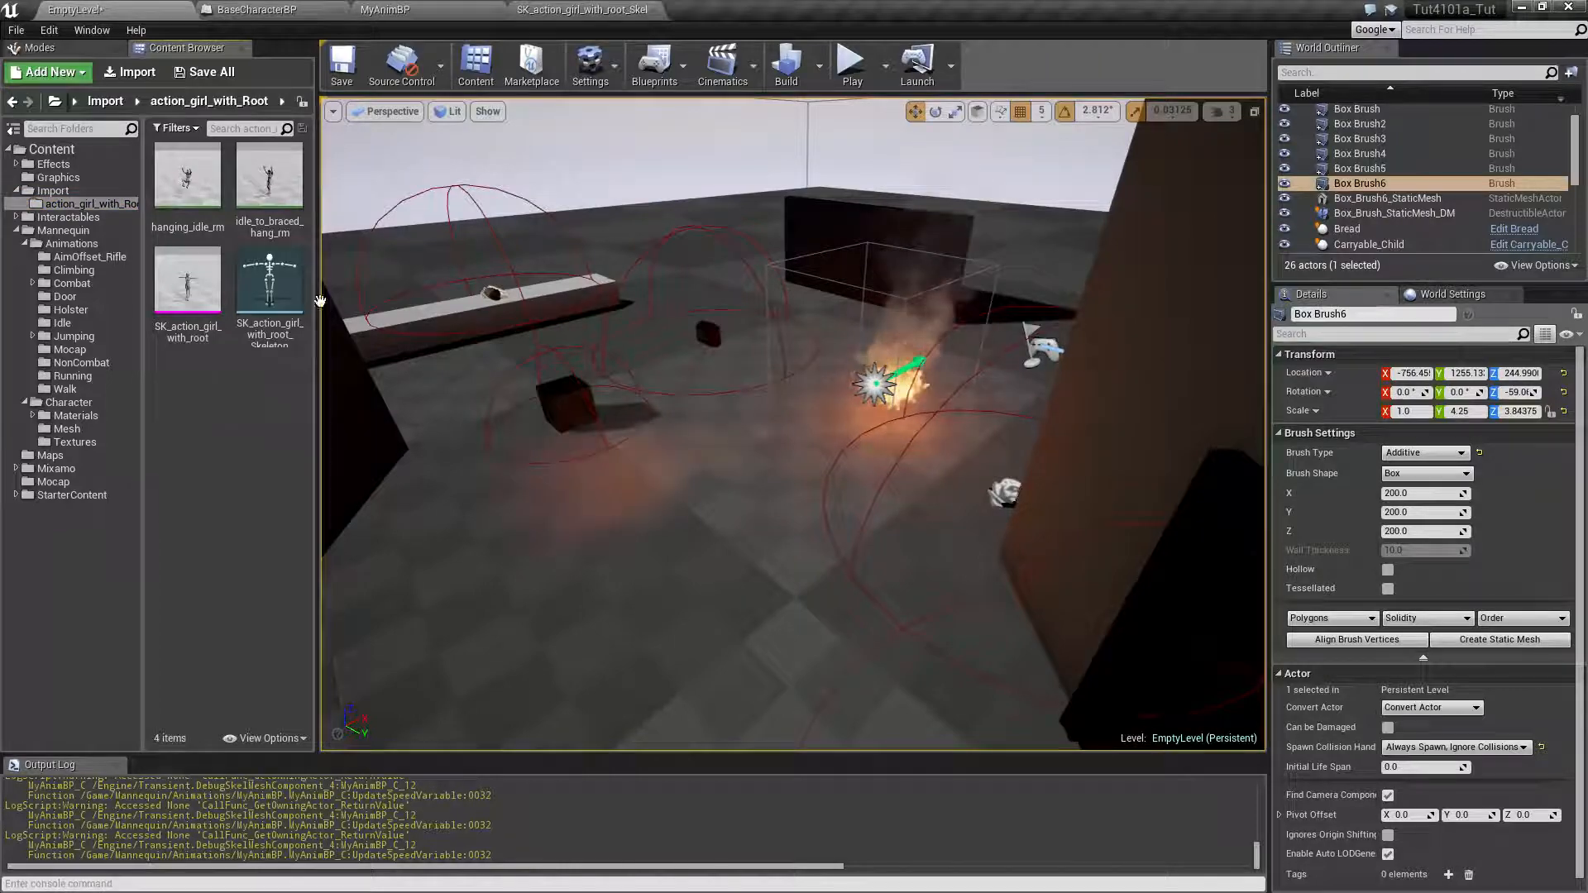
{"action": "left_click", "coordinate": [134, 73]}
{"action": "left_click", "coordinate": [68, 91]}
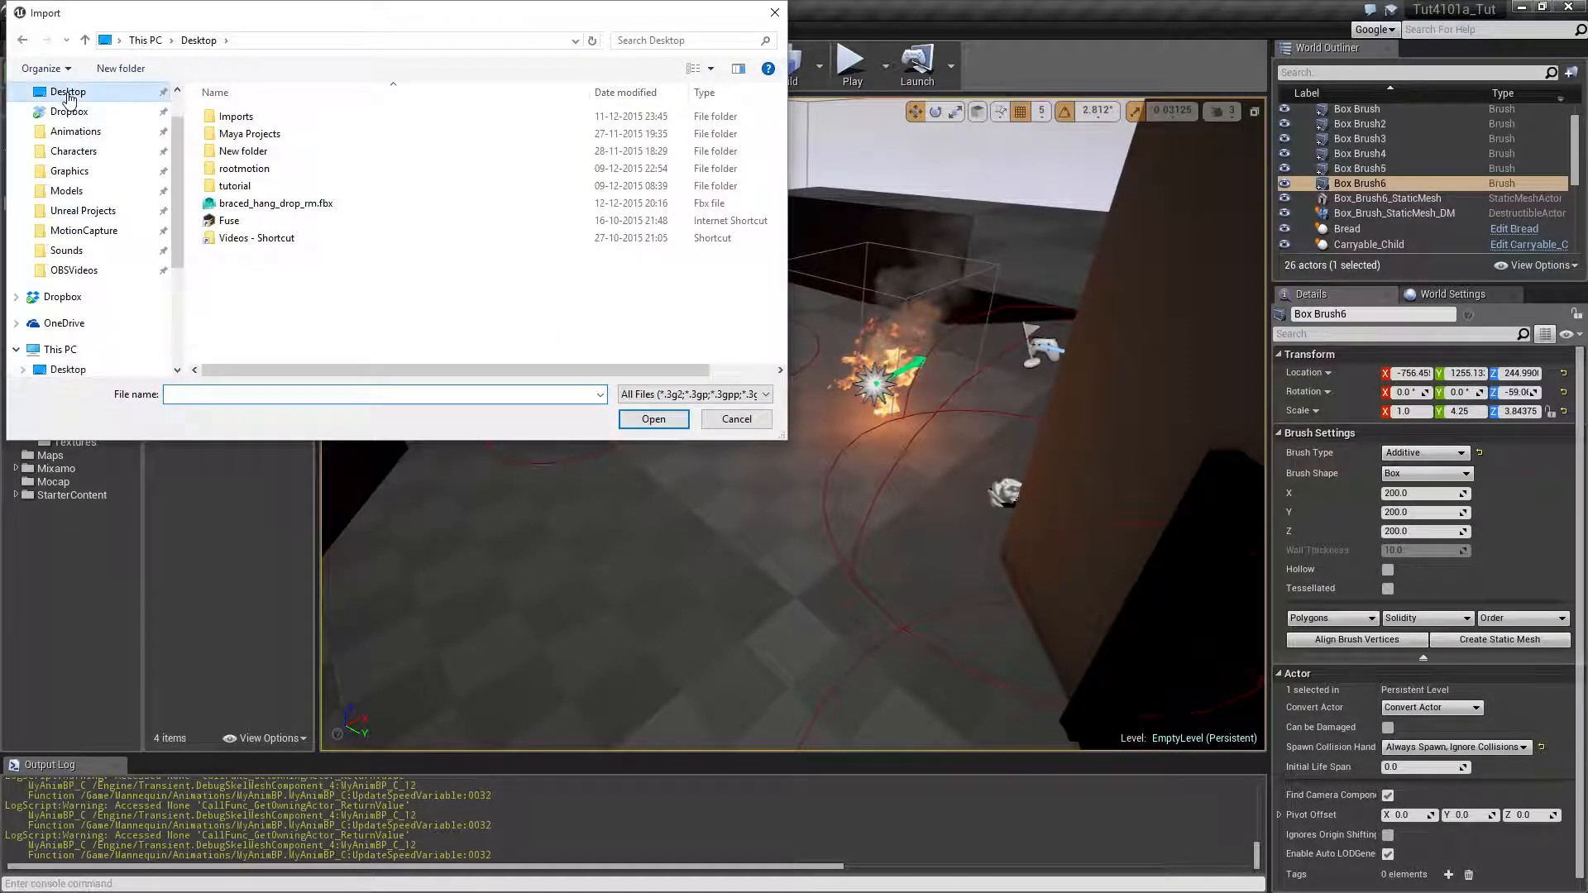
{"action": "left_click", "coordinate": [275, 202]}
{"action": "left_click", "coordinate": [654, 419]}
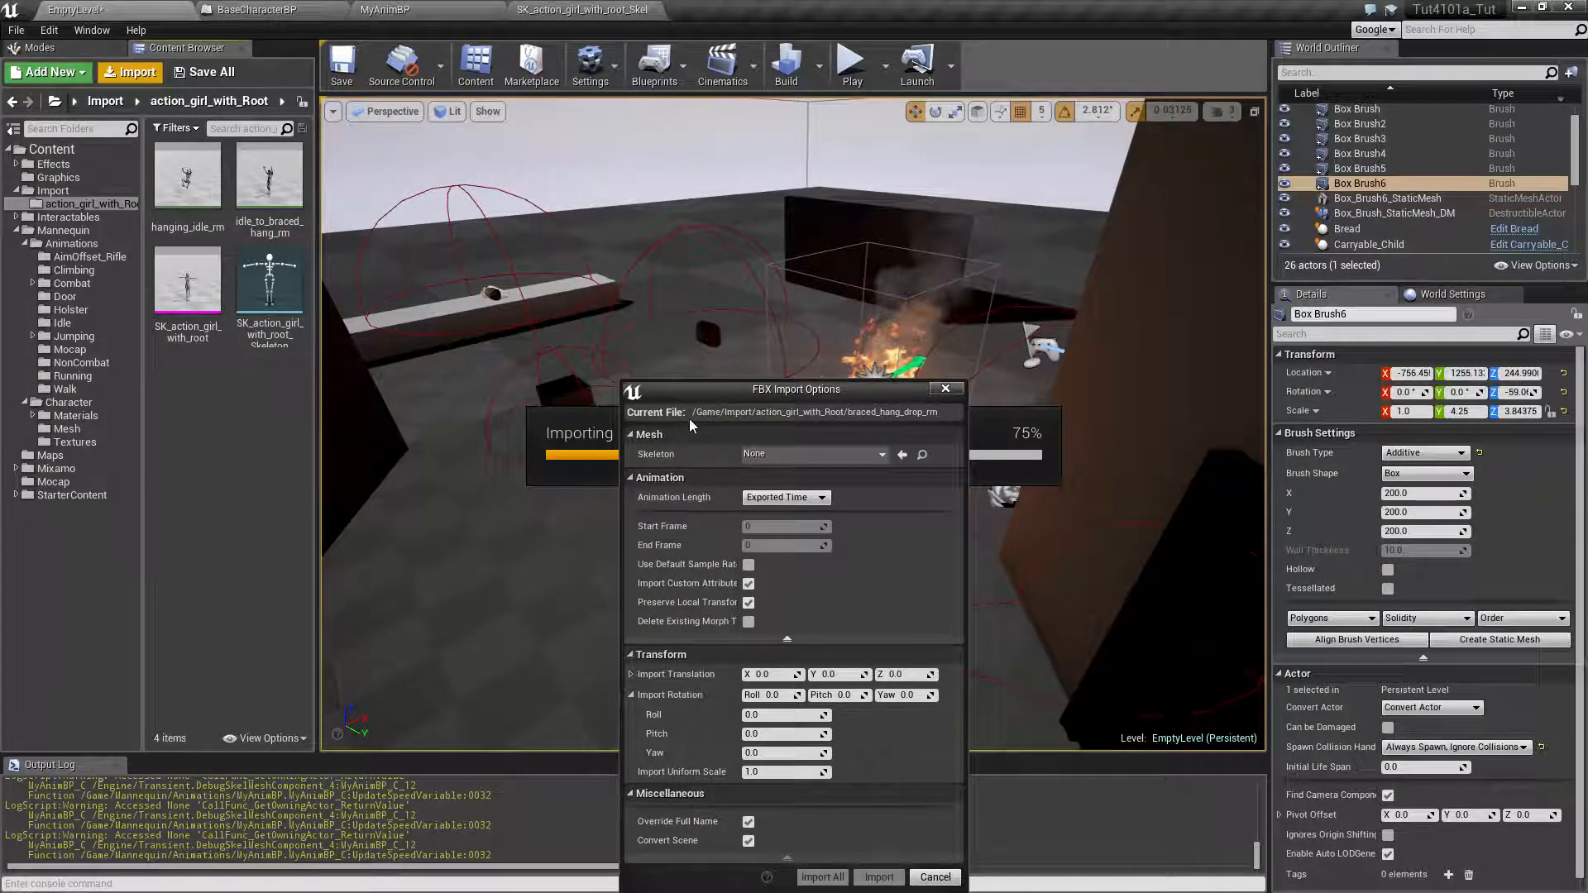
Import the animation with SK_action_girl_with_root_Skeleton as its skeleton and open braced_hang_drop_rm for preview
{"action": "left_click_drag", "start_coordinate": [755, 398], "coordinate": [910, 211]}
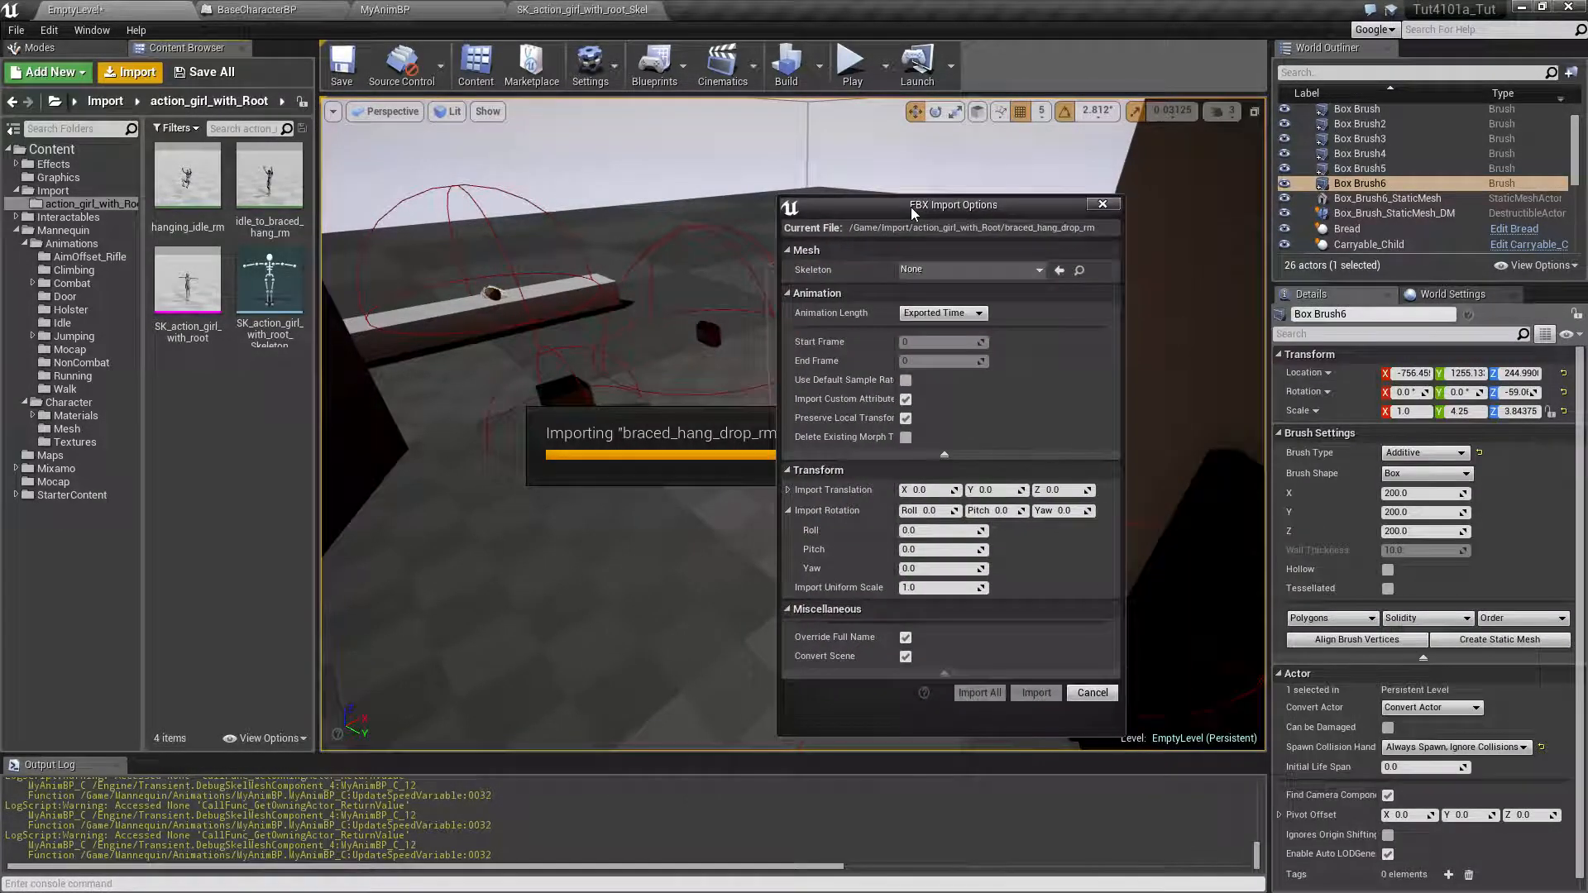
{"action": "left_click", "coordinate": [1033, 275]}
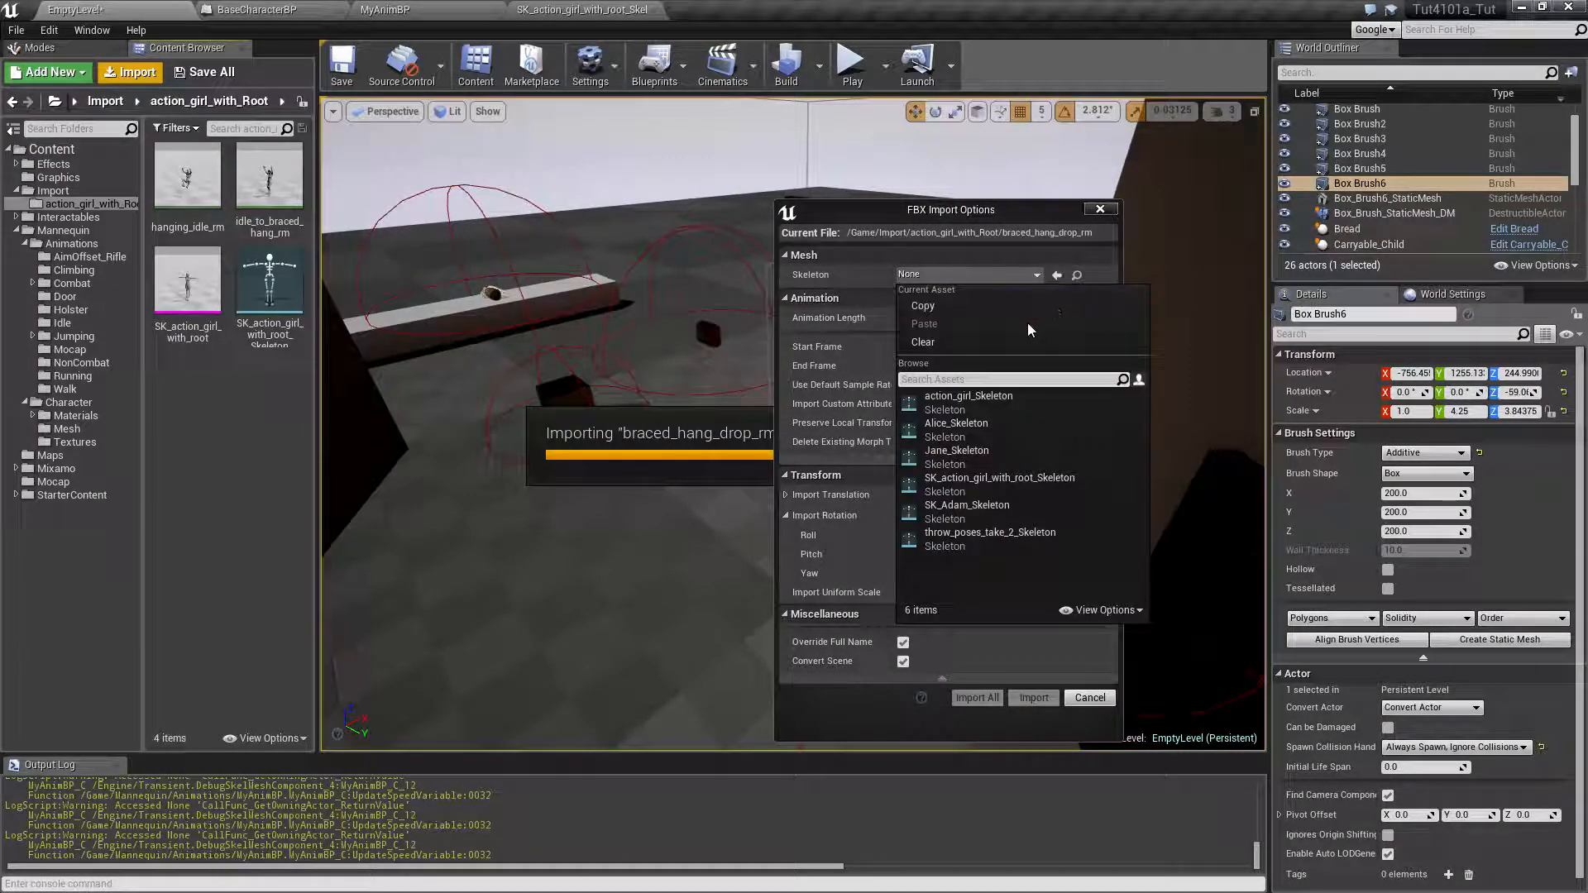
{"action": "left_click", "coordinate": [1023, 492]}
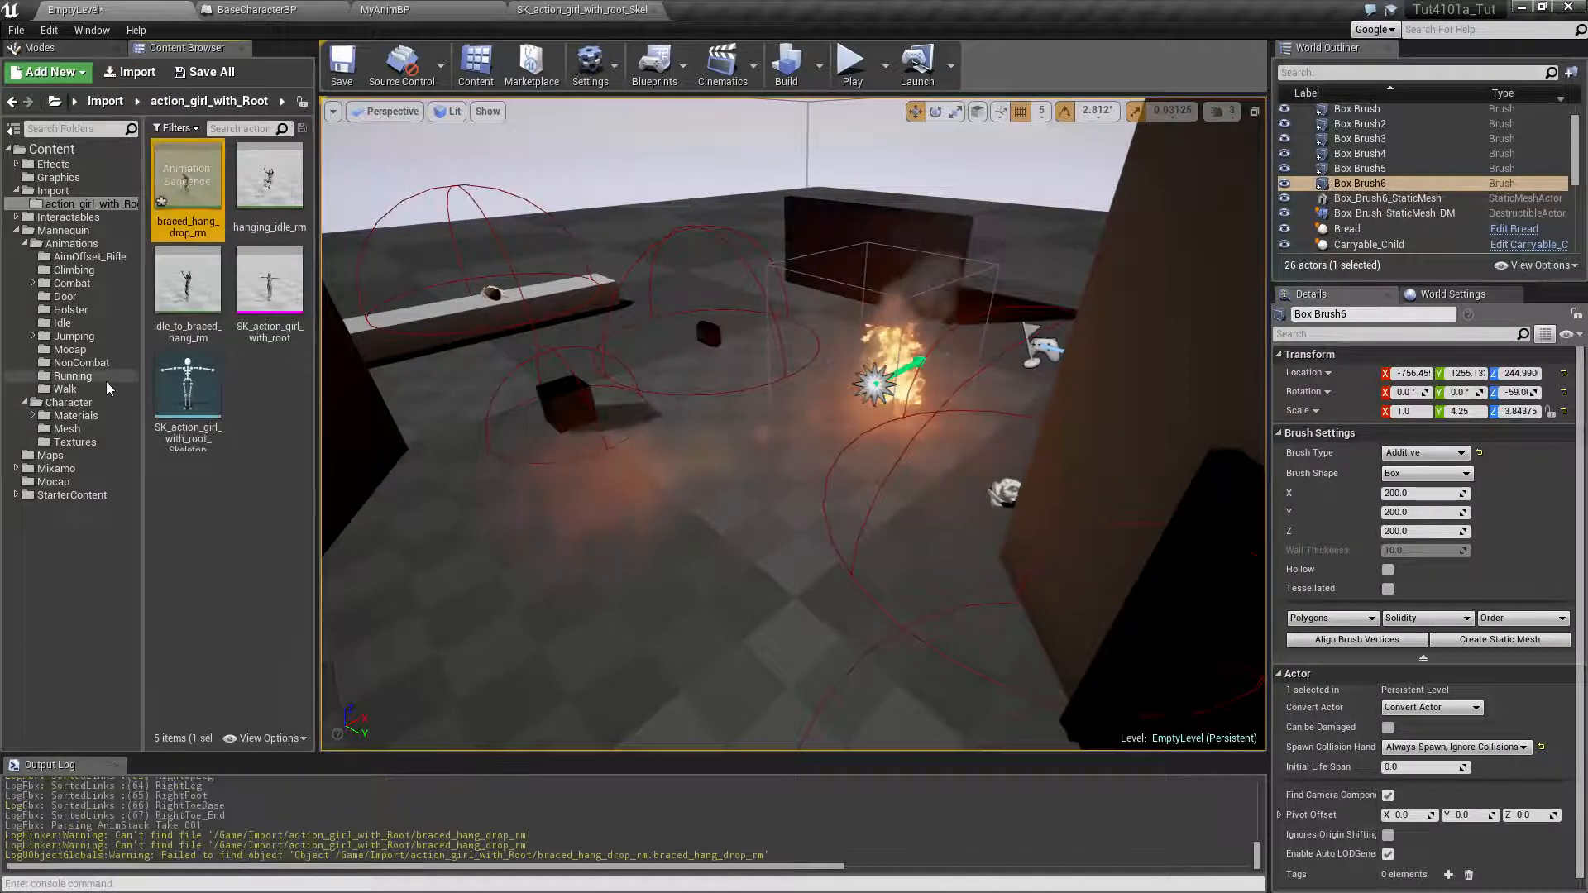
{"action": "left_click", "coordinate": [251, 472]}
{"action": "double_click", "coordinate": [189, 183]}
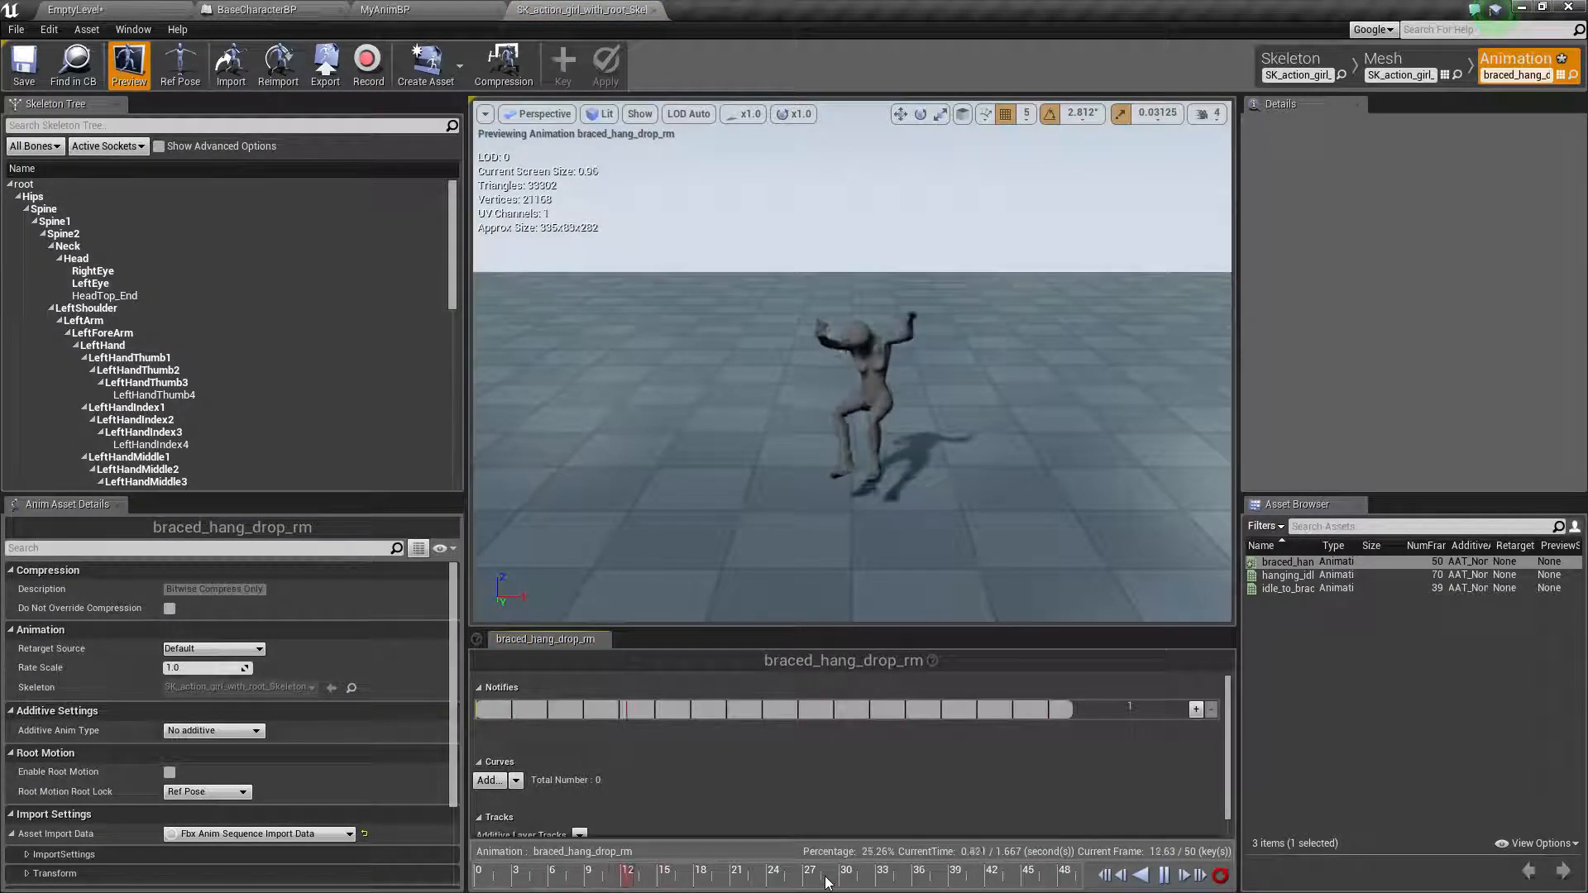
Pause the braced_hang_drop_rm preview, scrub through the drop motion and return to the first frame
{"action": "left_click", "coordinate": [1163, 876]}
{"action": "left_click_drag", "start_coordinate": [882, 878], "coordinate": [486, 880]}
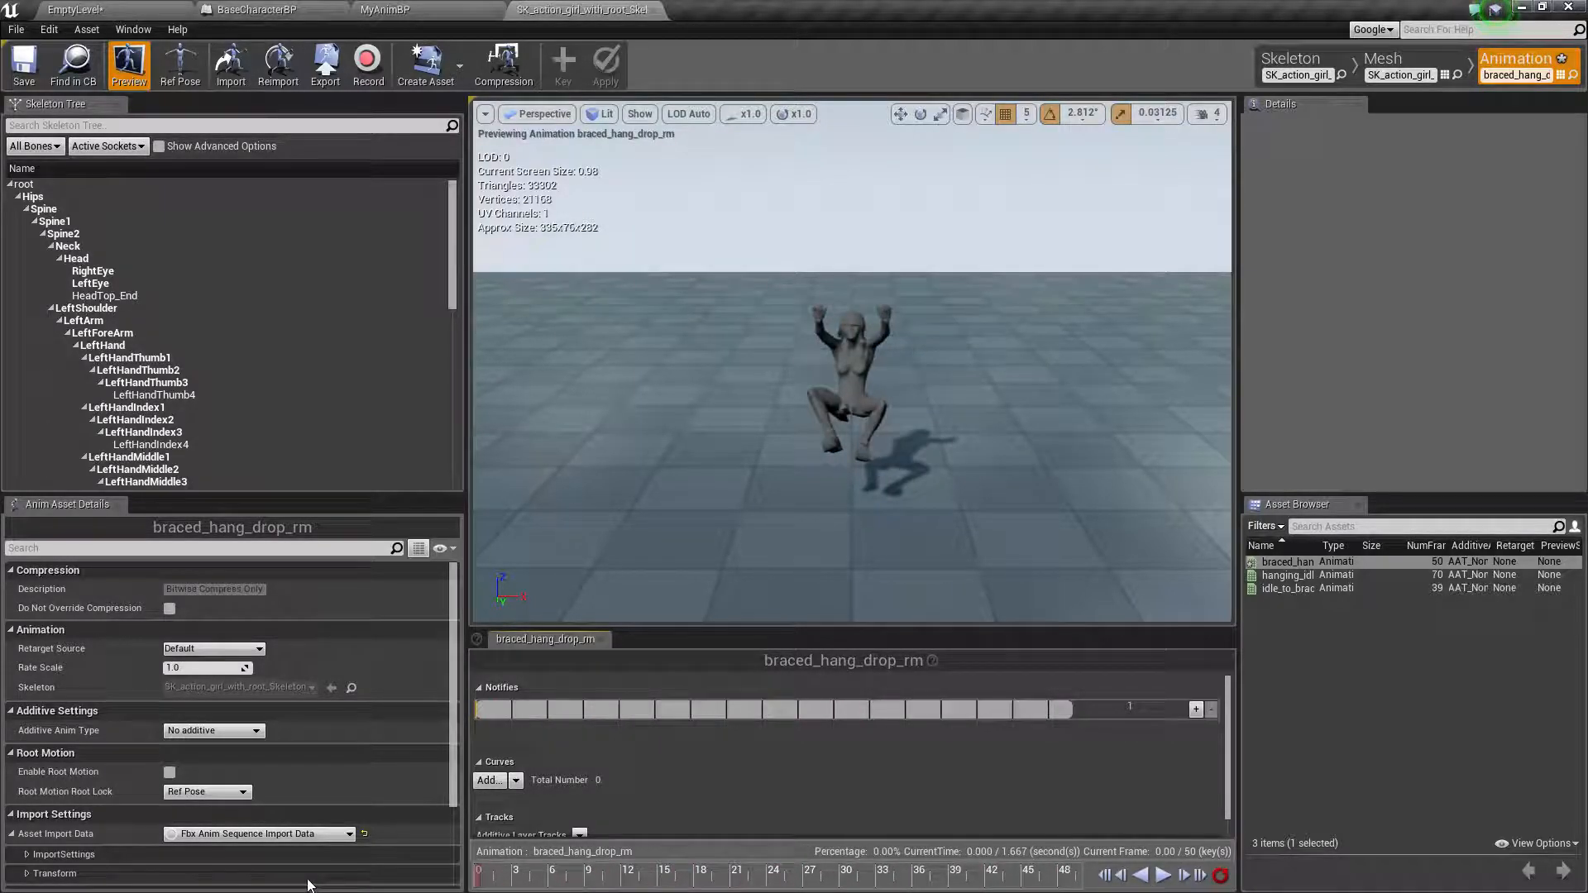
{"action": "left_click_drag", "start_coordinate": [601, 880], "coordinate": [303, 887]}
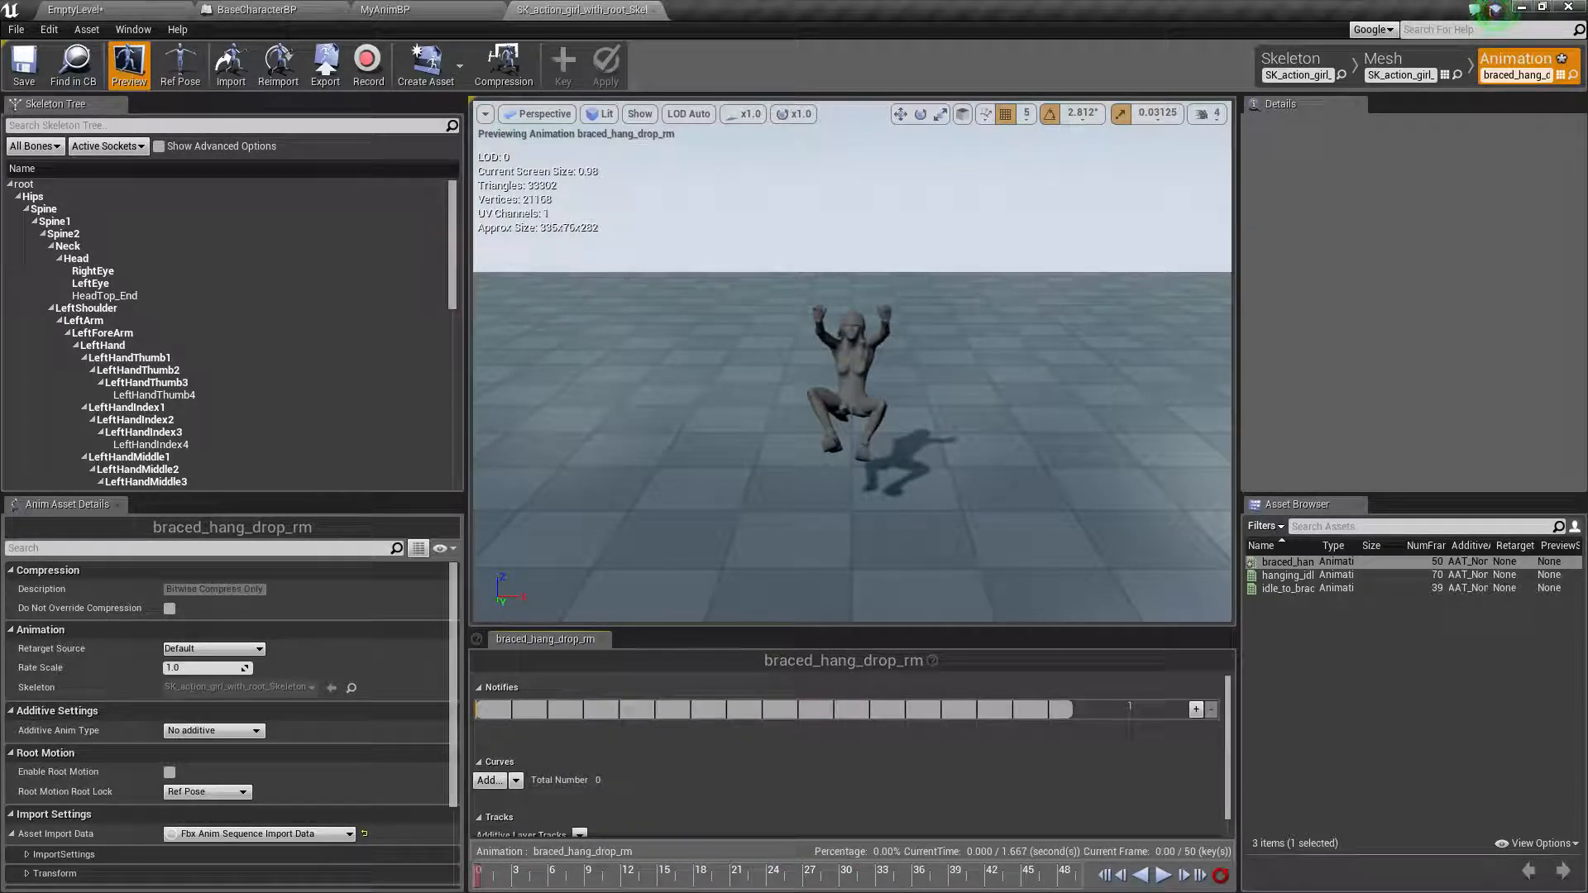
{"action": "left_click_drag", "start_coordinate": [474, 886], "coordinate": [625, 883]}
{"action": "left_click_drag", "start_coordinate": [747, 888], "coordinate": [891, 883]}
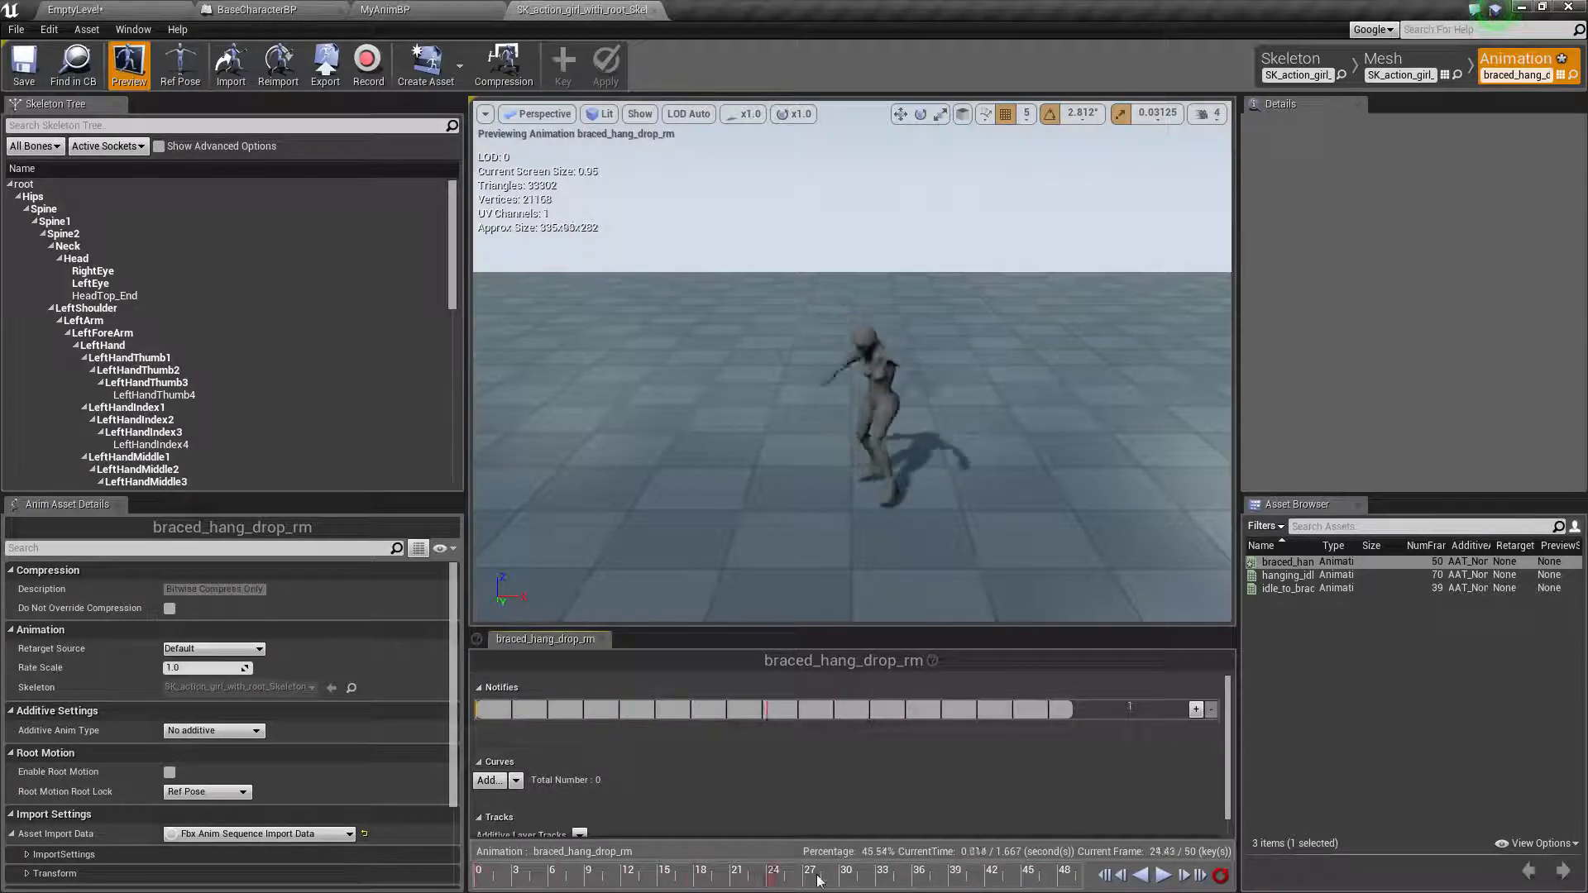
{"action": "left_click", "coordinate": [1105, 874]}
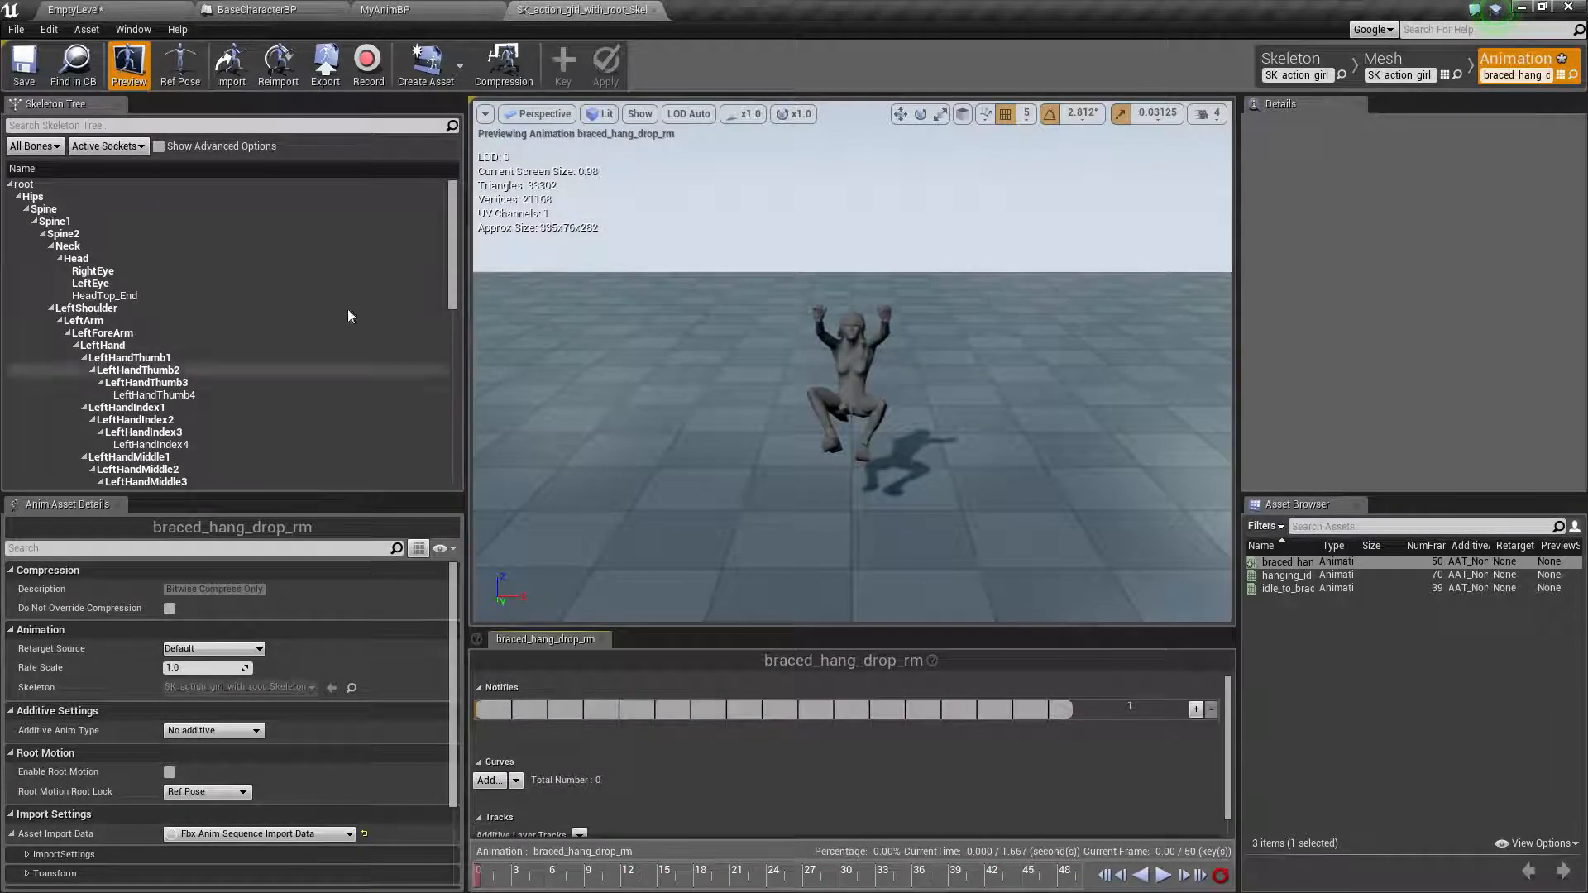
Close the animation's editor and show the Locomotion state machine graph of MyAnimBP
{"action": "left_click", "coordinate": [654, 11]}
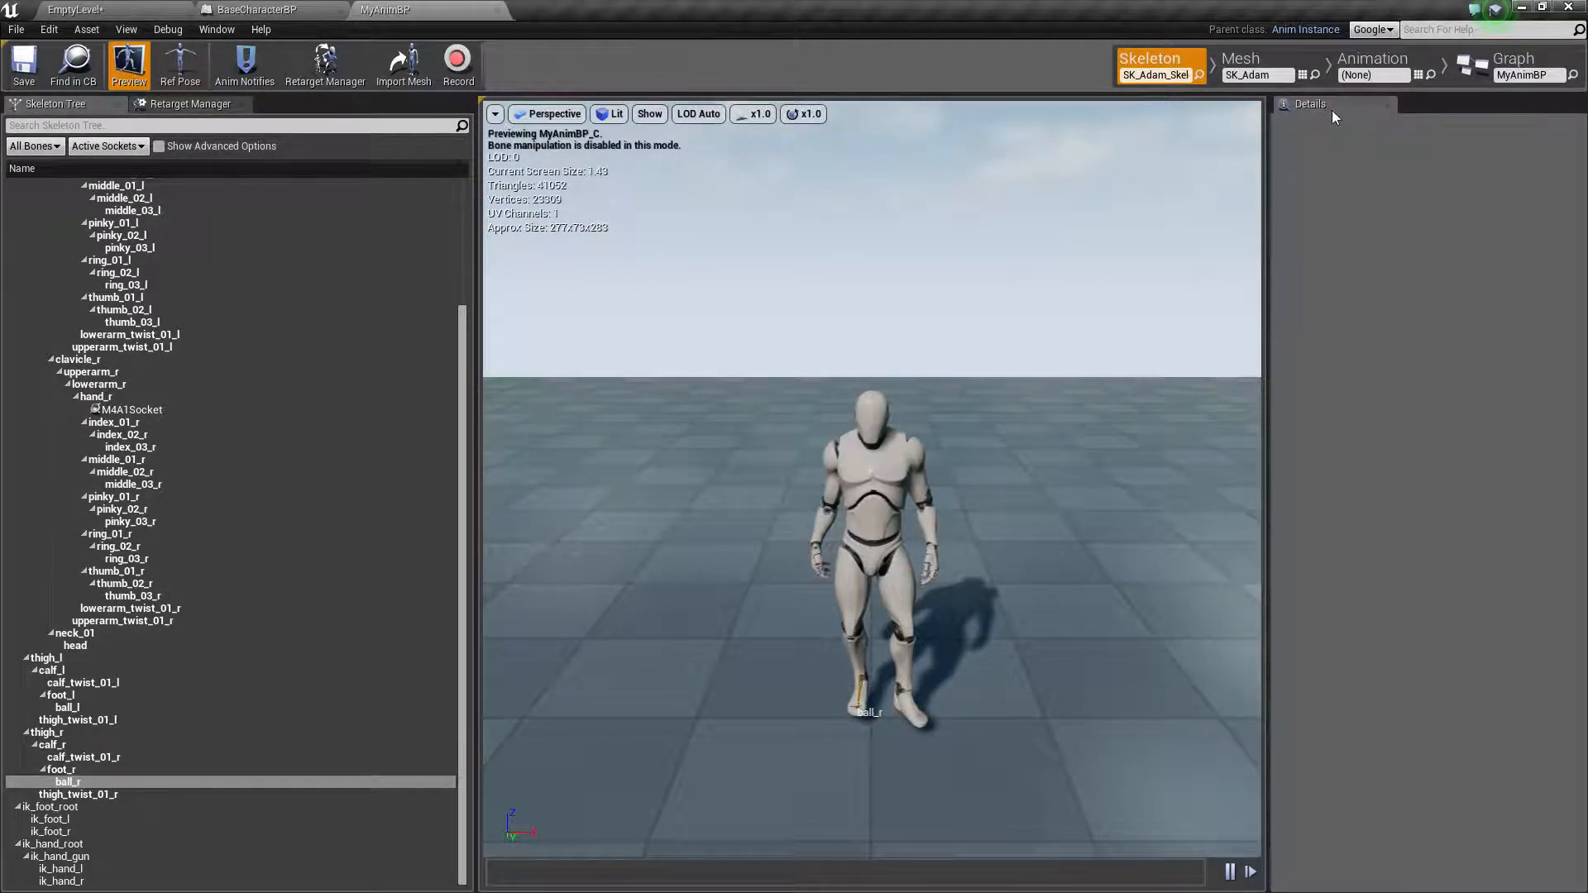
{"action": "left_click", "coordinate": [1383, 68]}
{"action": "left_click", "coordinate": [1513, 62]}
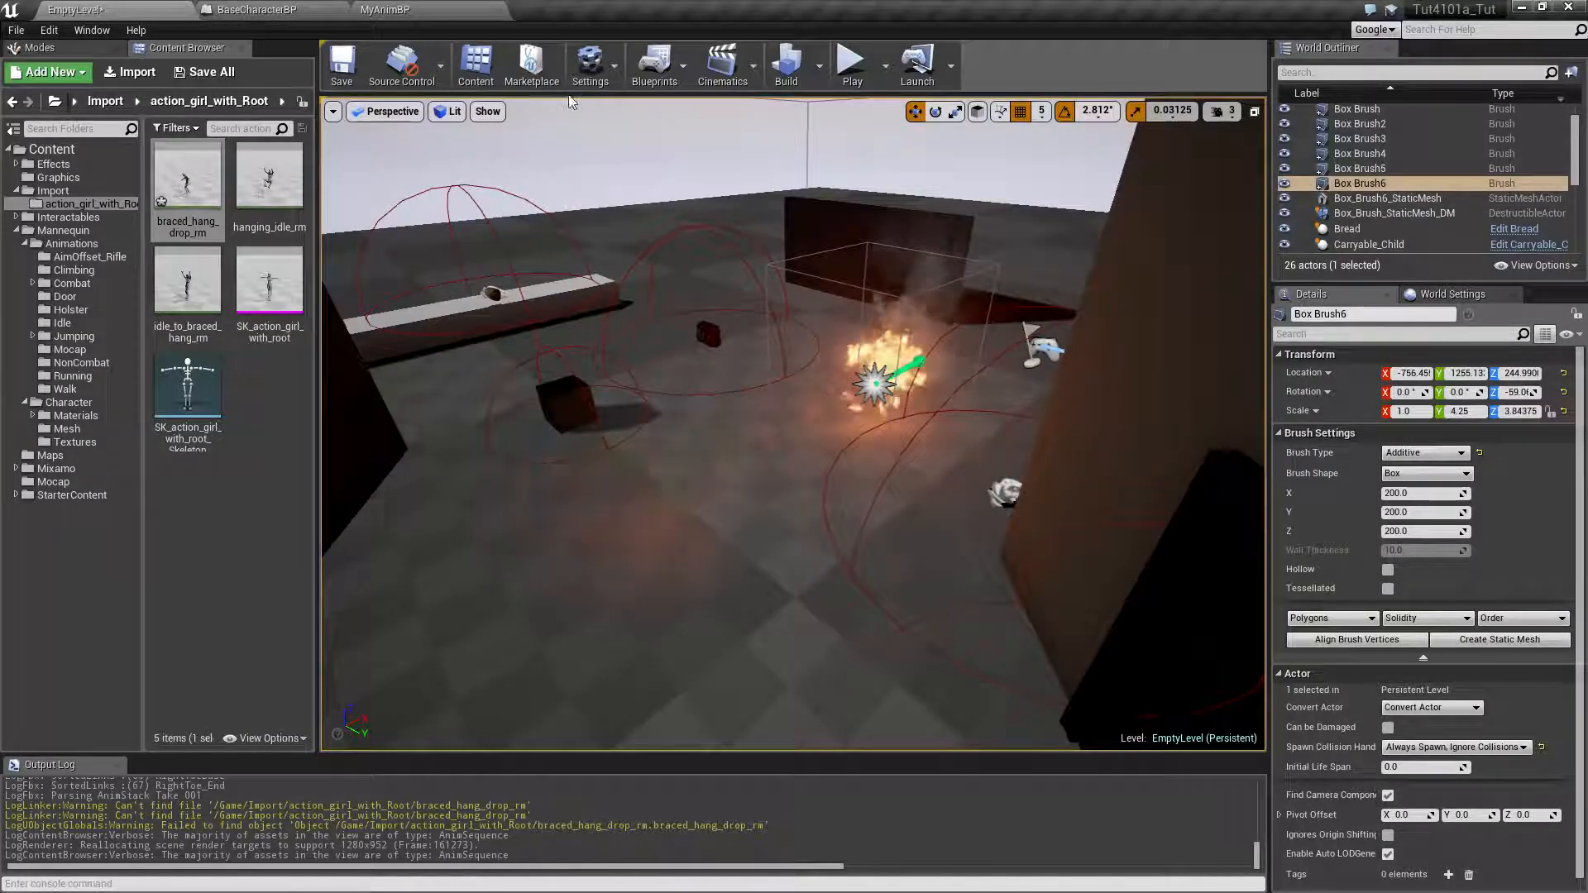
{"action": "left_click", "coordinate": [418, 10]}
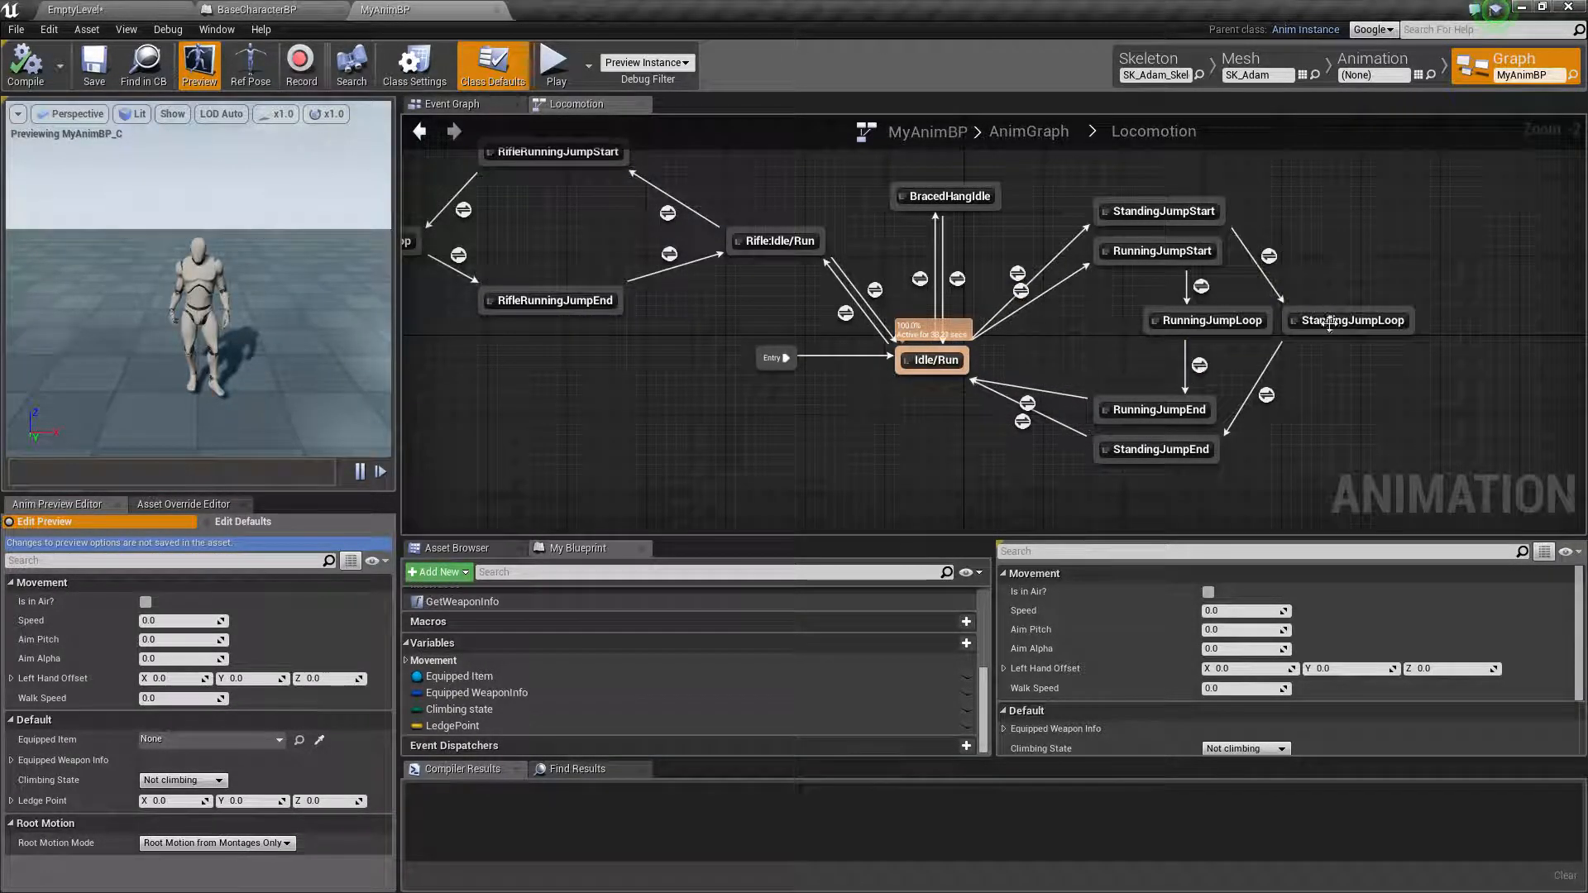
Play the level in a standalone preview and test the character's running and jumping around the obstacles
{"action": "left_click", "coordinate": [555, 66]}
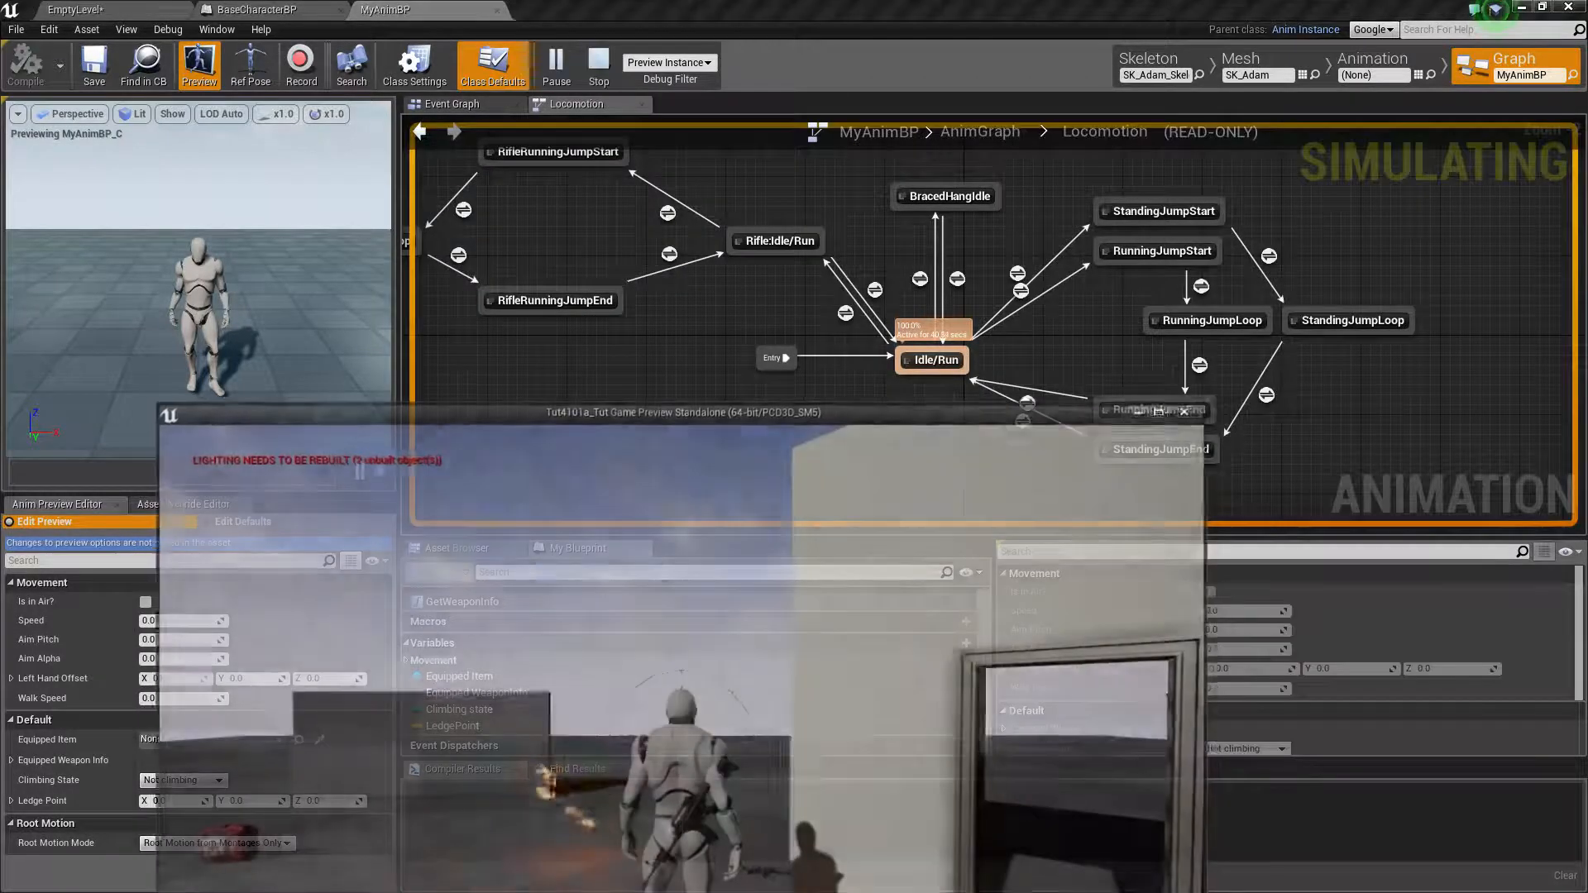
{"action": "key", "text": "w"}
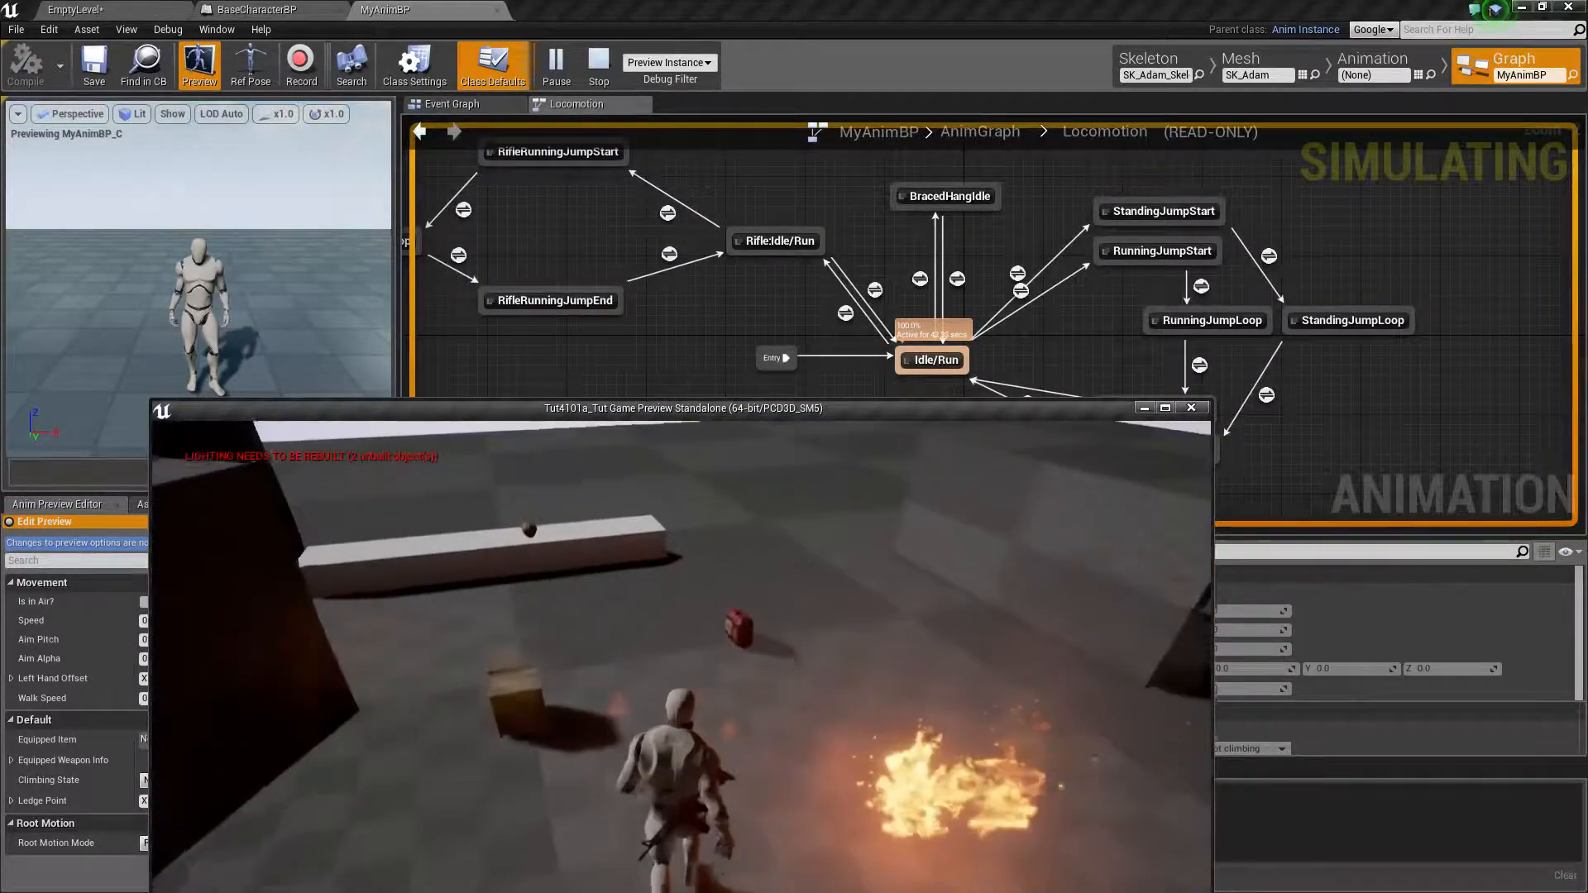
{"action": "key", "text": "space"}
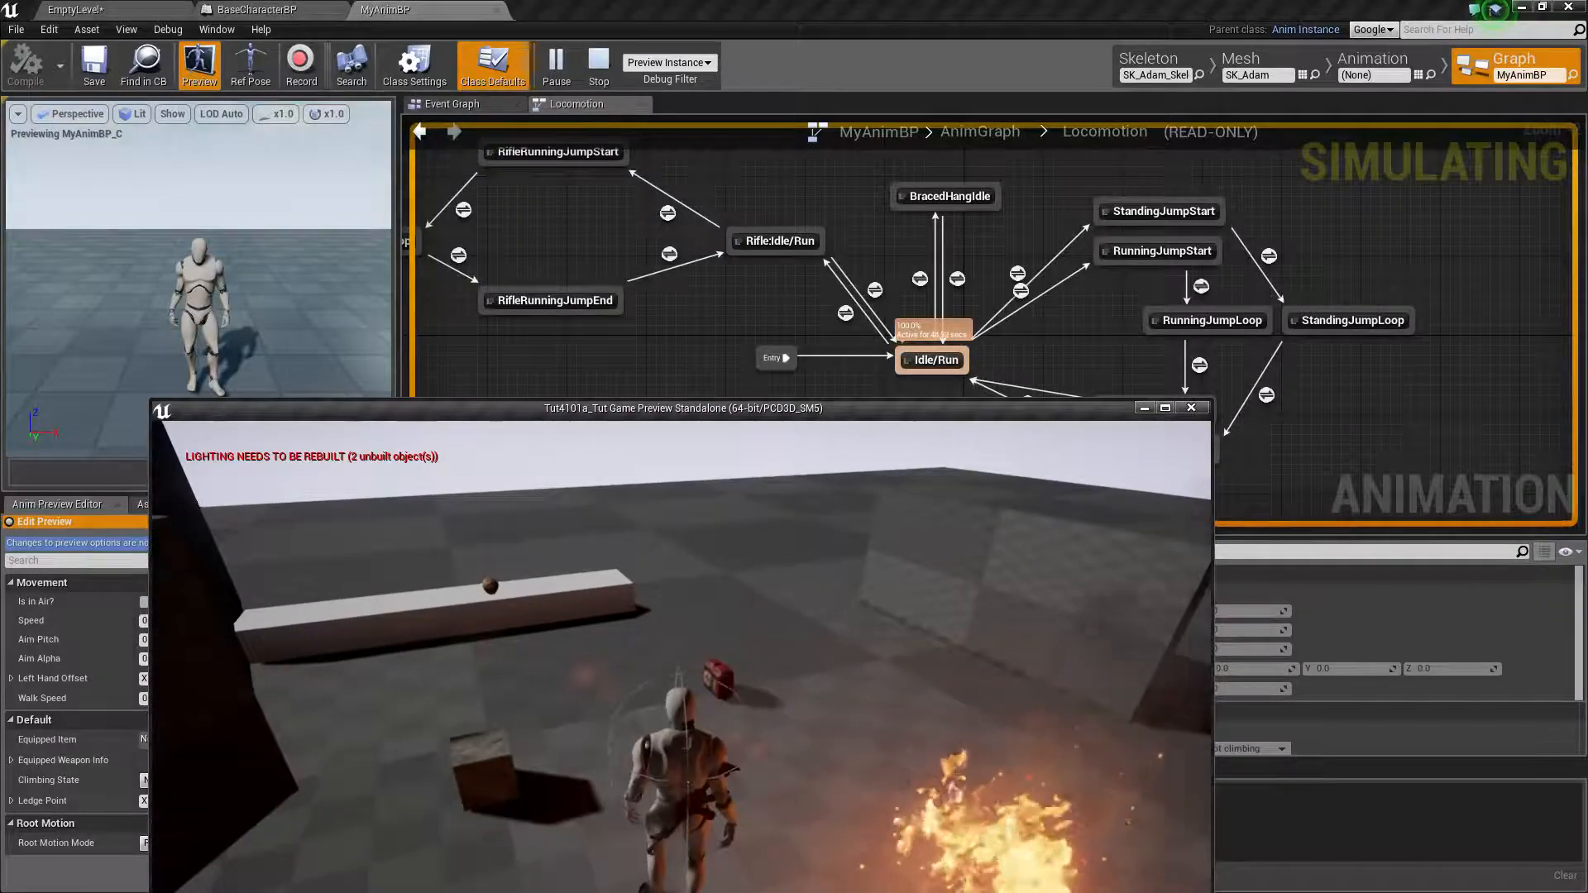
{"action": "key", "text": "space"}
{"action": "key", "text": "space"}
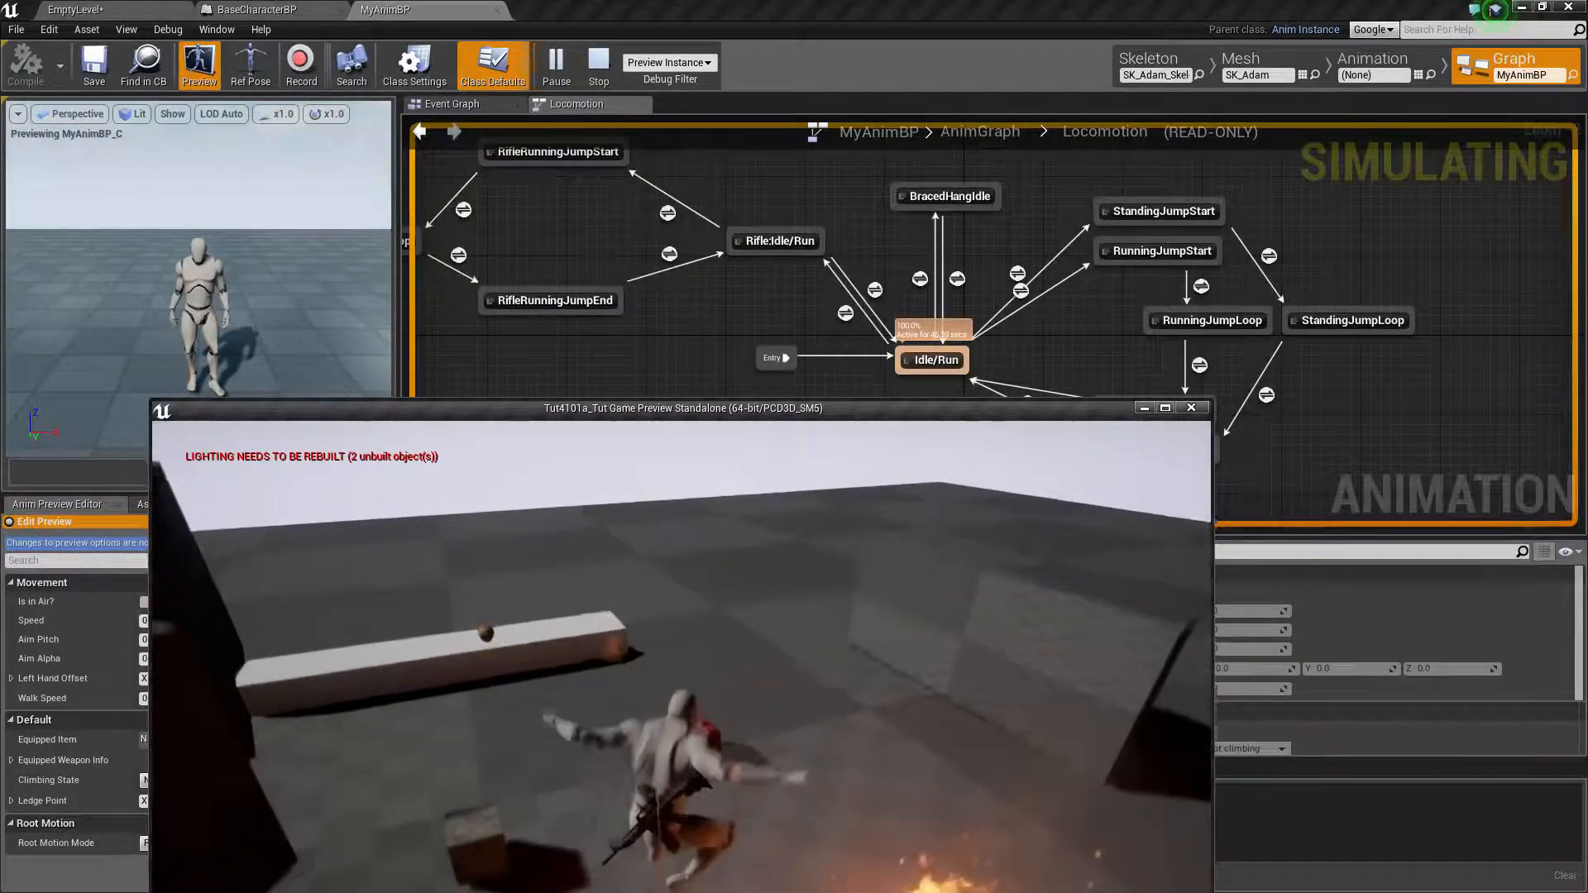
{"action": "key", "text": "w"}
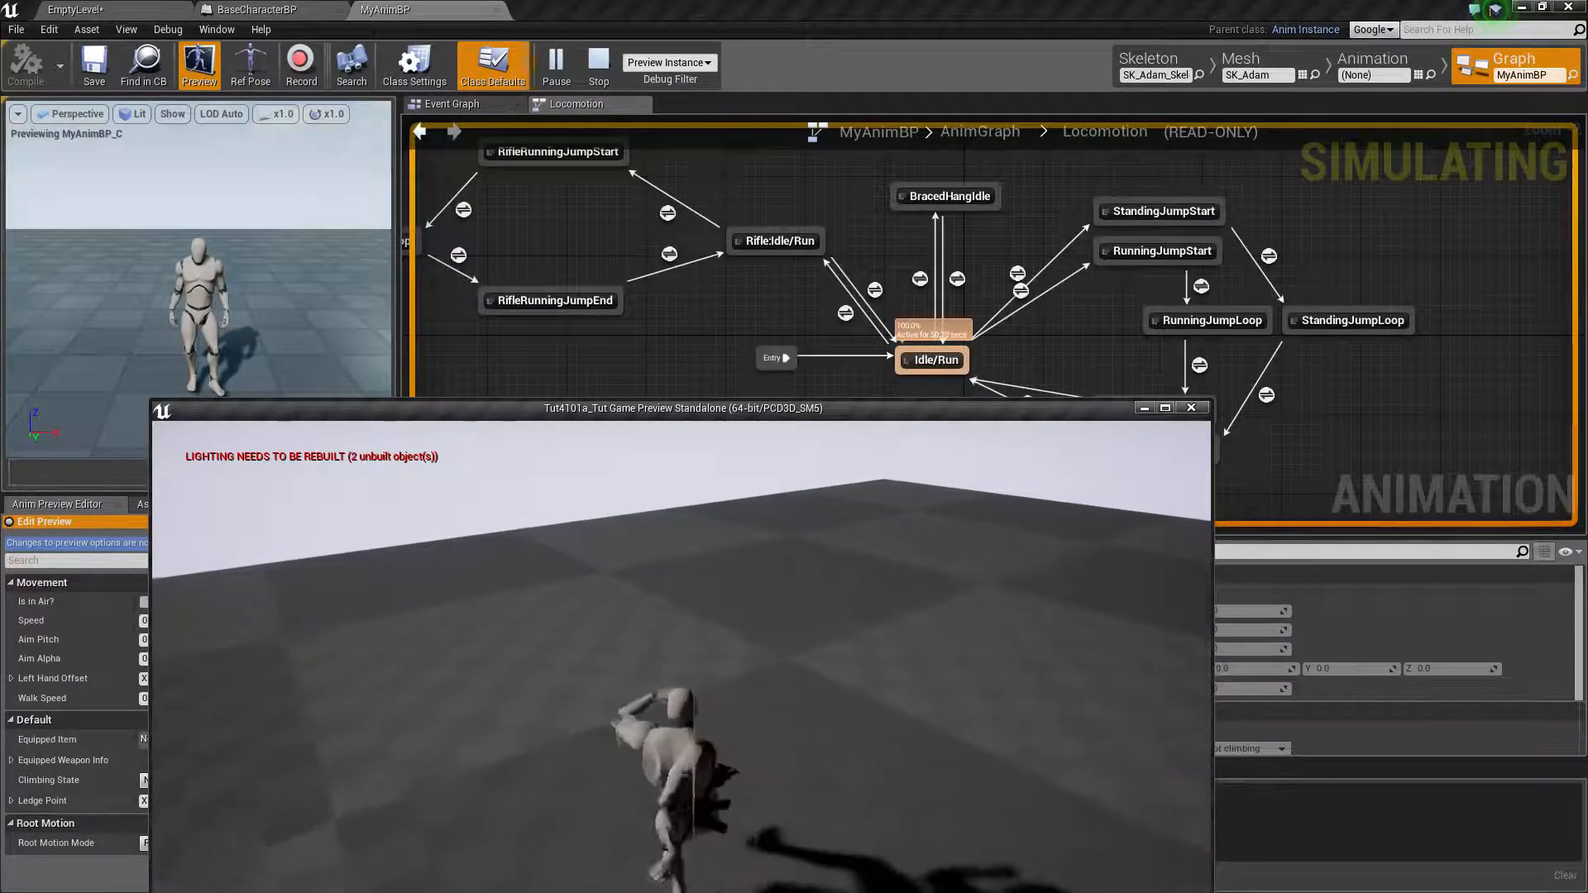
{"action": "key", "text": "space"}
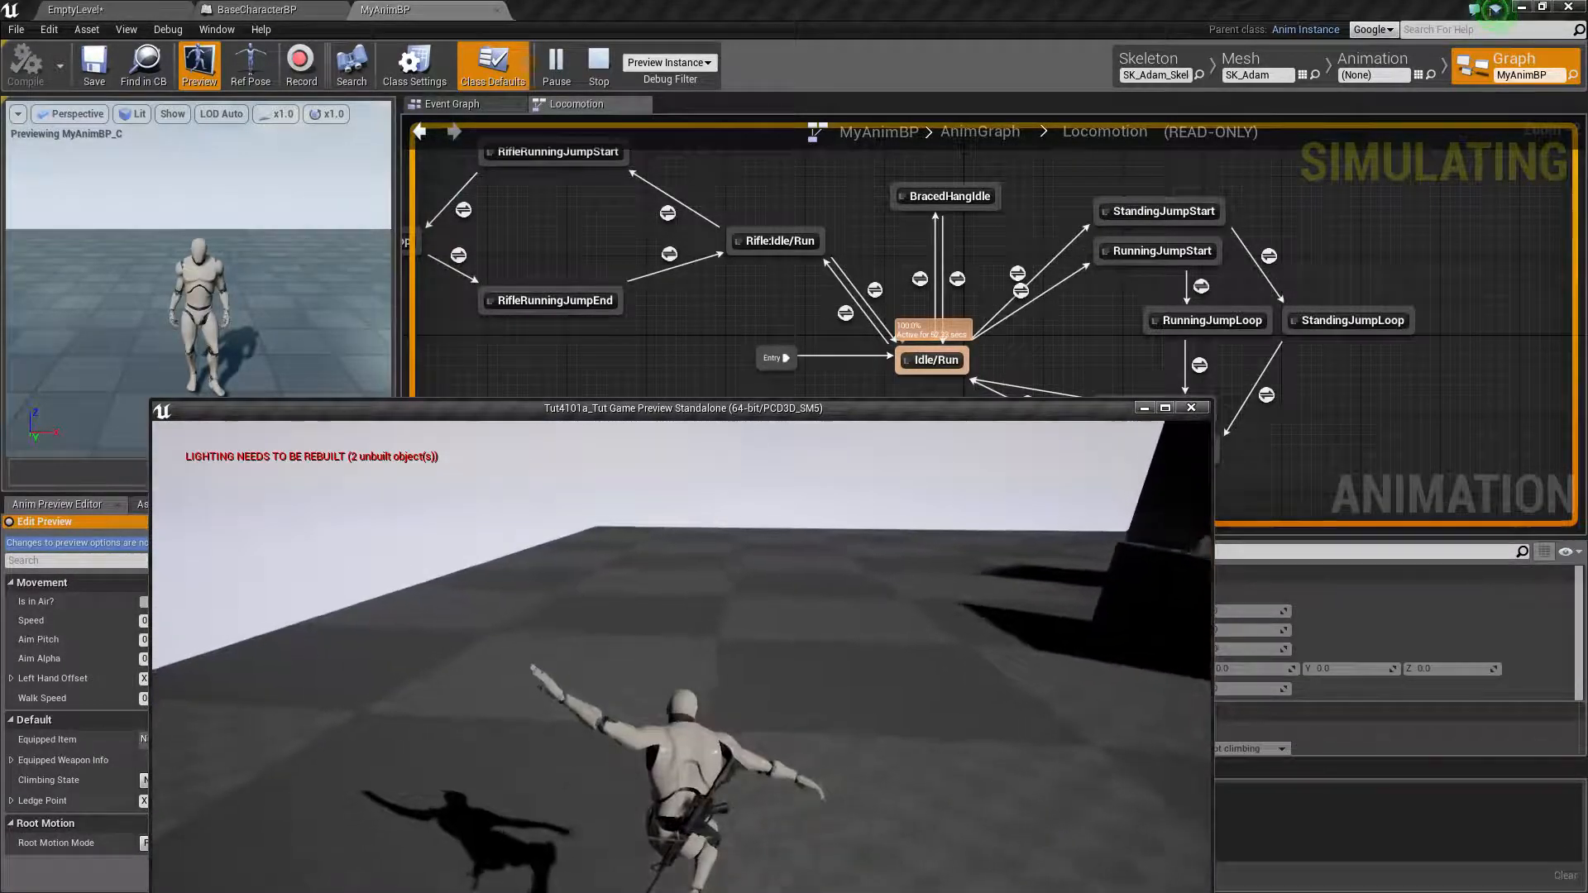
{"action": "key", "text": "w"}
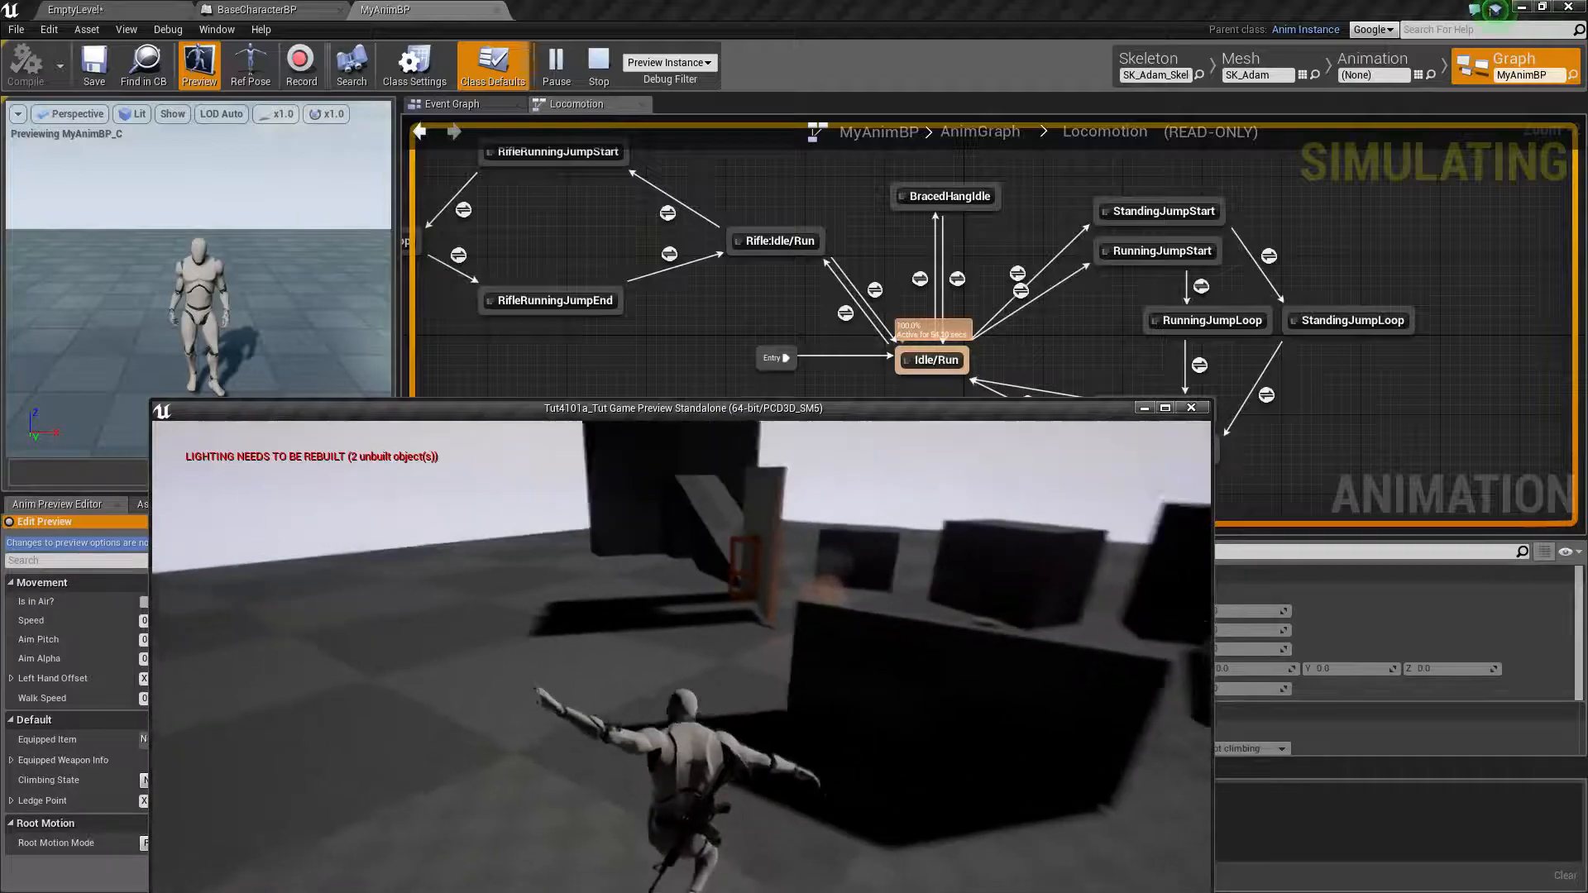
{"action": "key", "text": "w"}
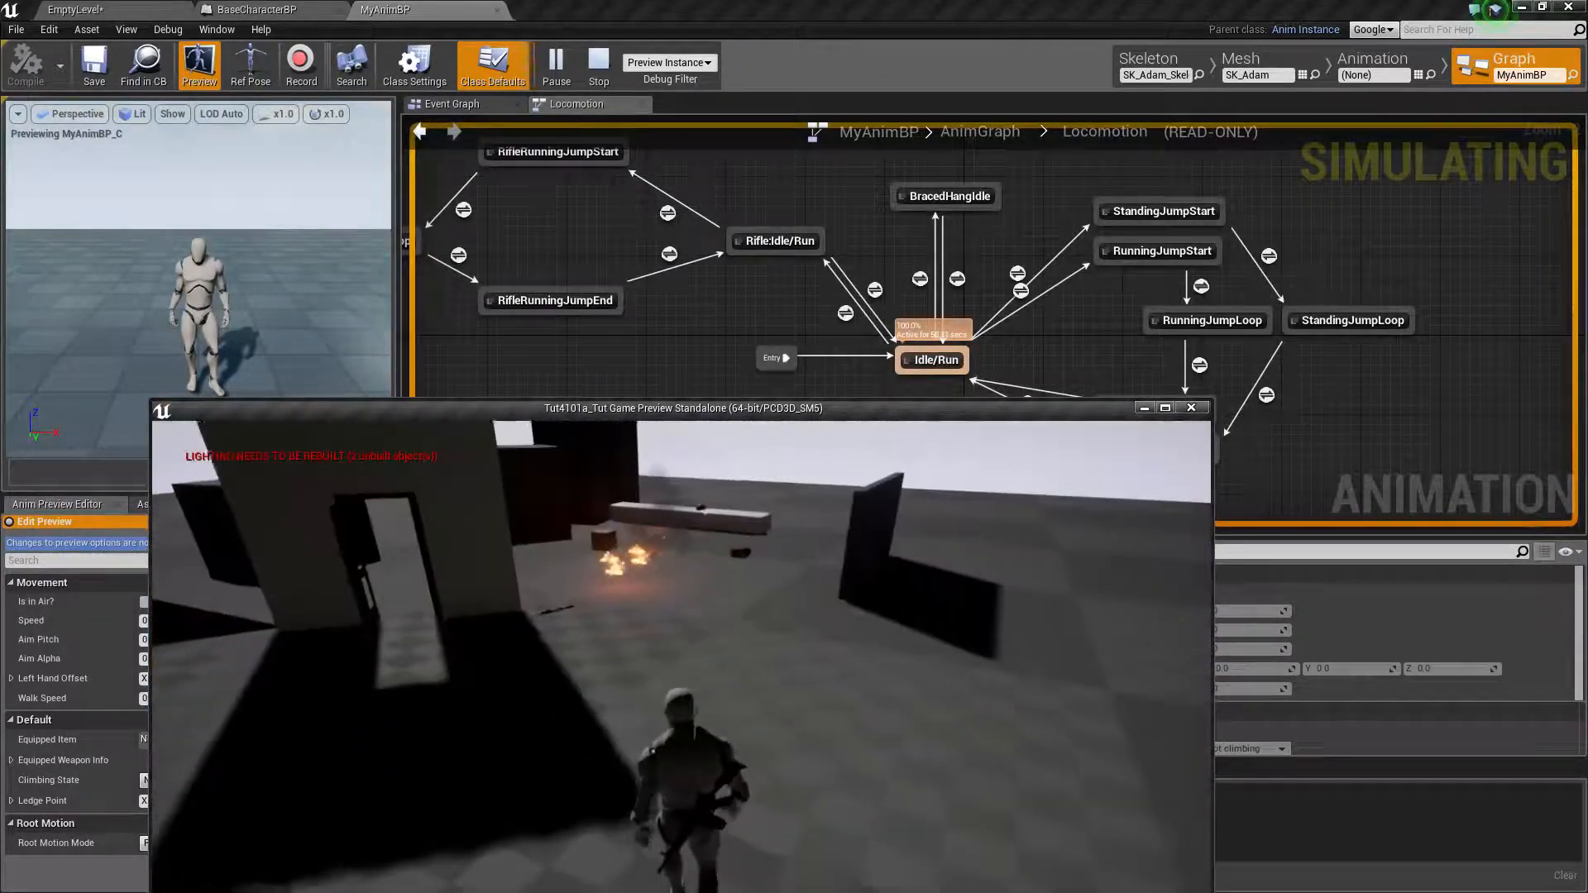
{"action": "key", "text": "space"}
{"action": "key", "text": "w"}
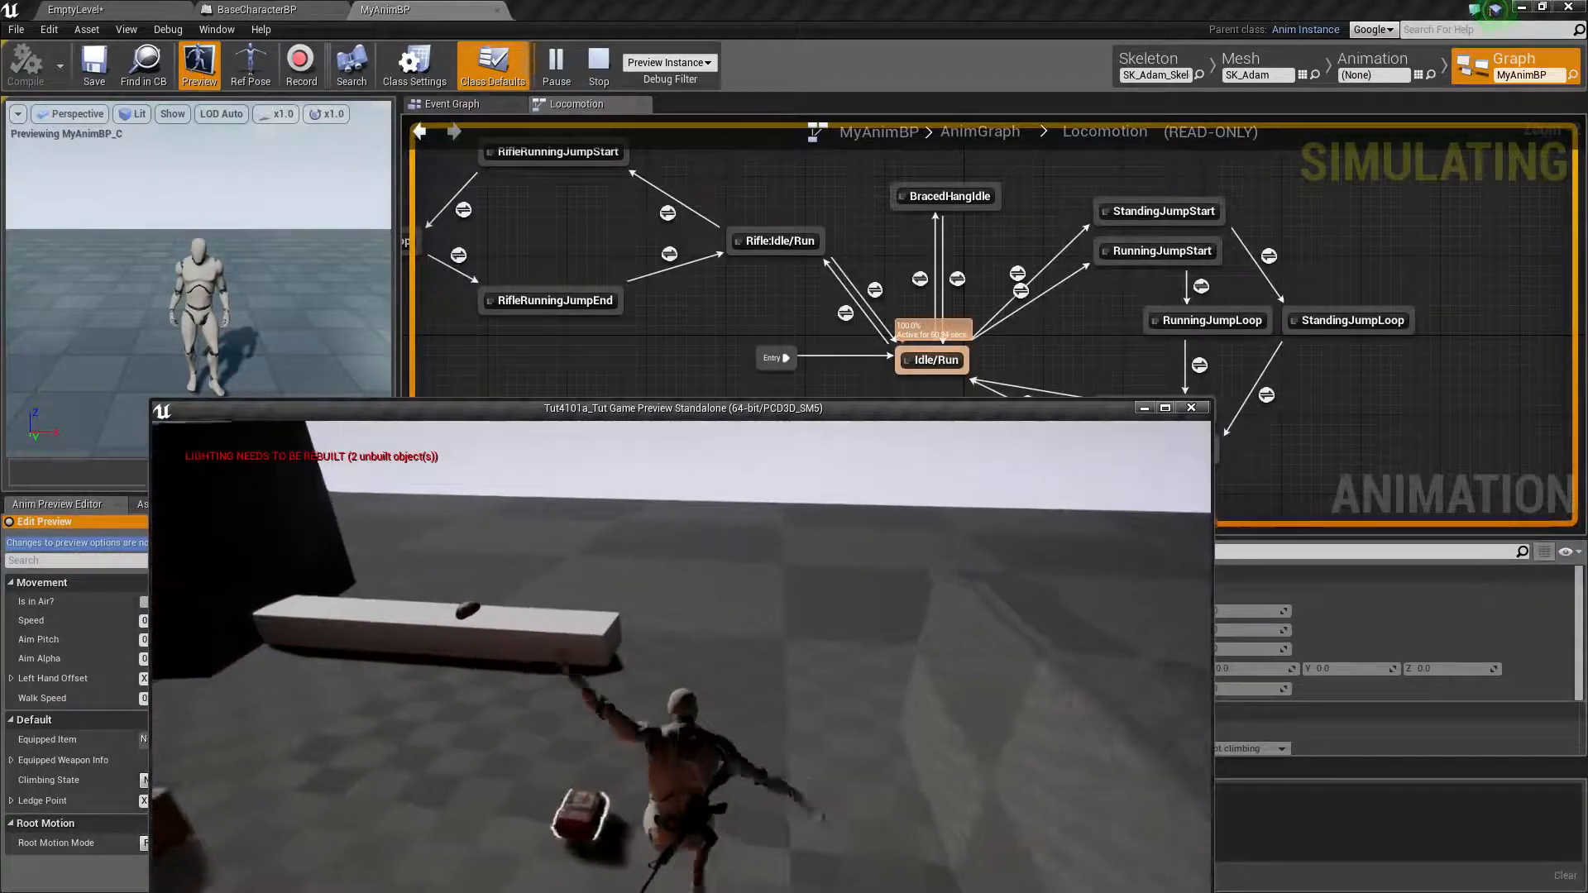
{"action": "key", "text": "w"}
{"action": "key", "text": "space"}
{"action": "key", "text": "space"}
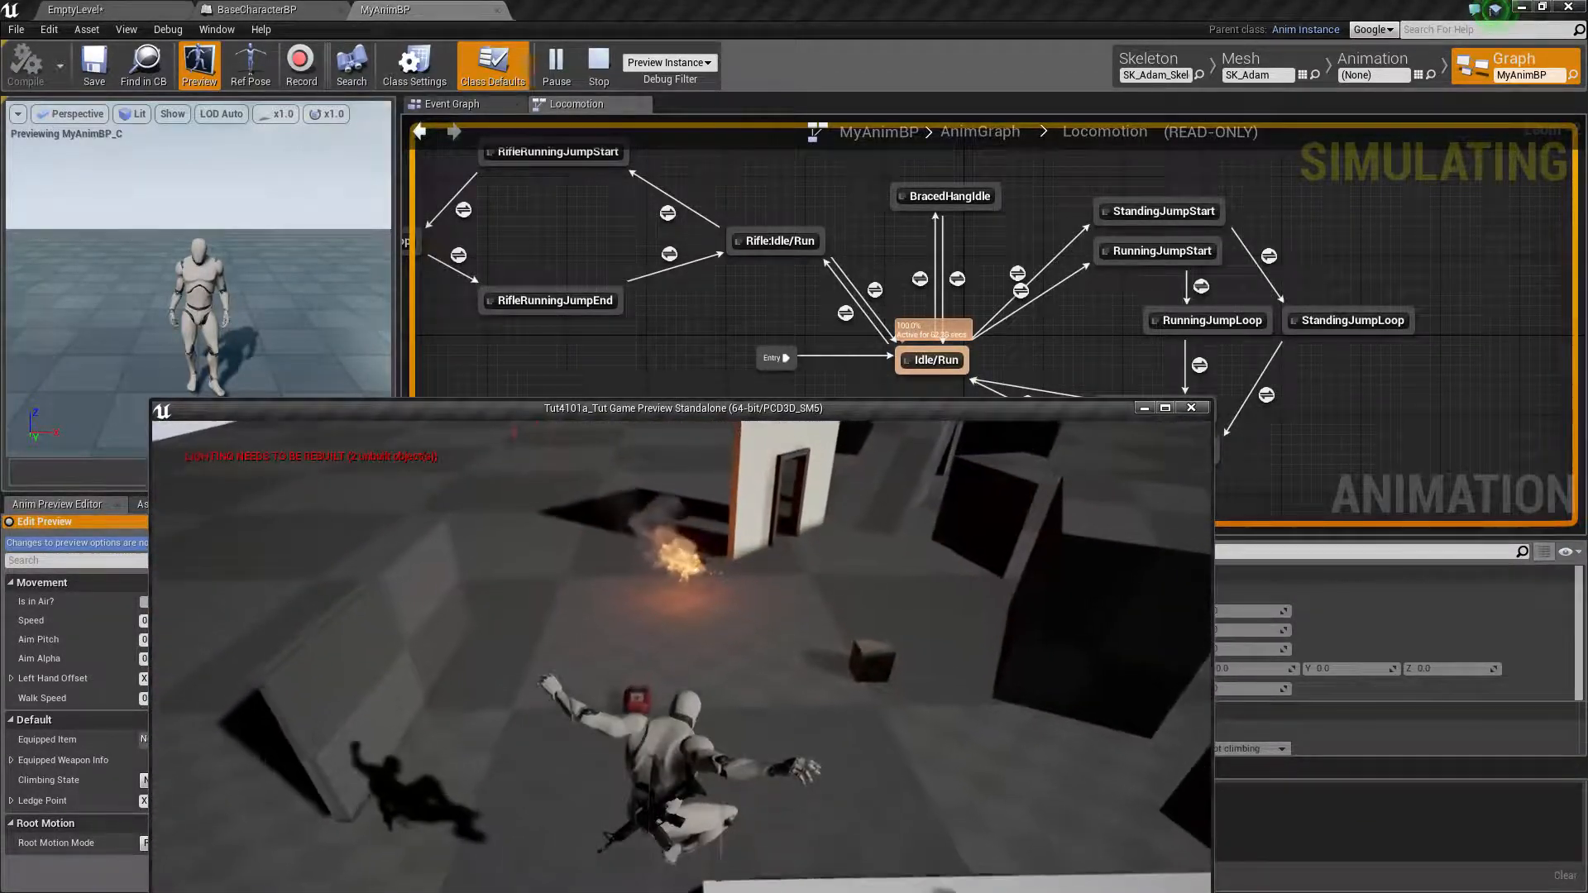
{"action": "key", "text": "space"}
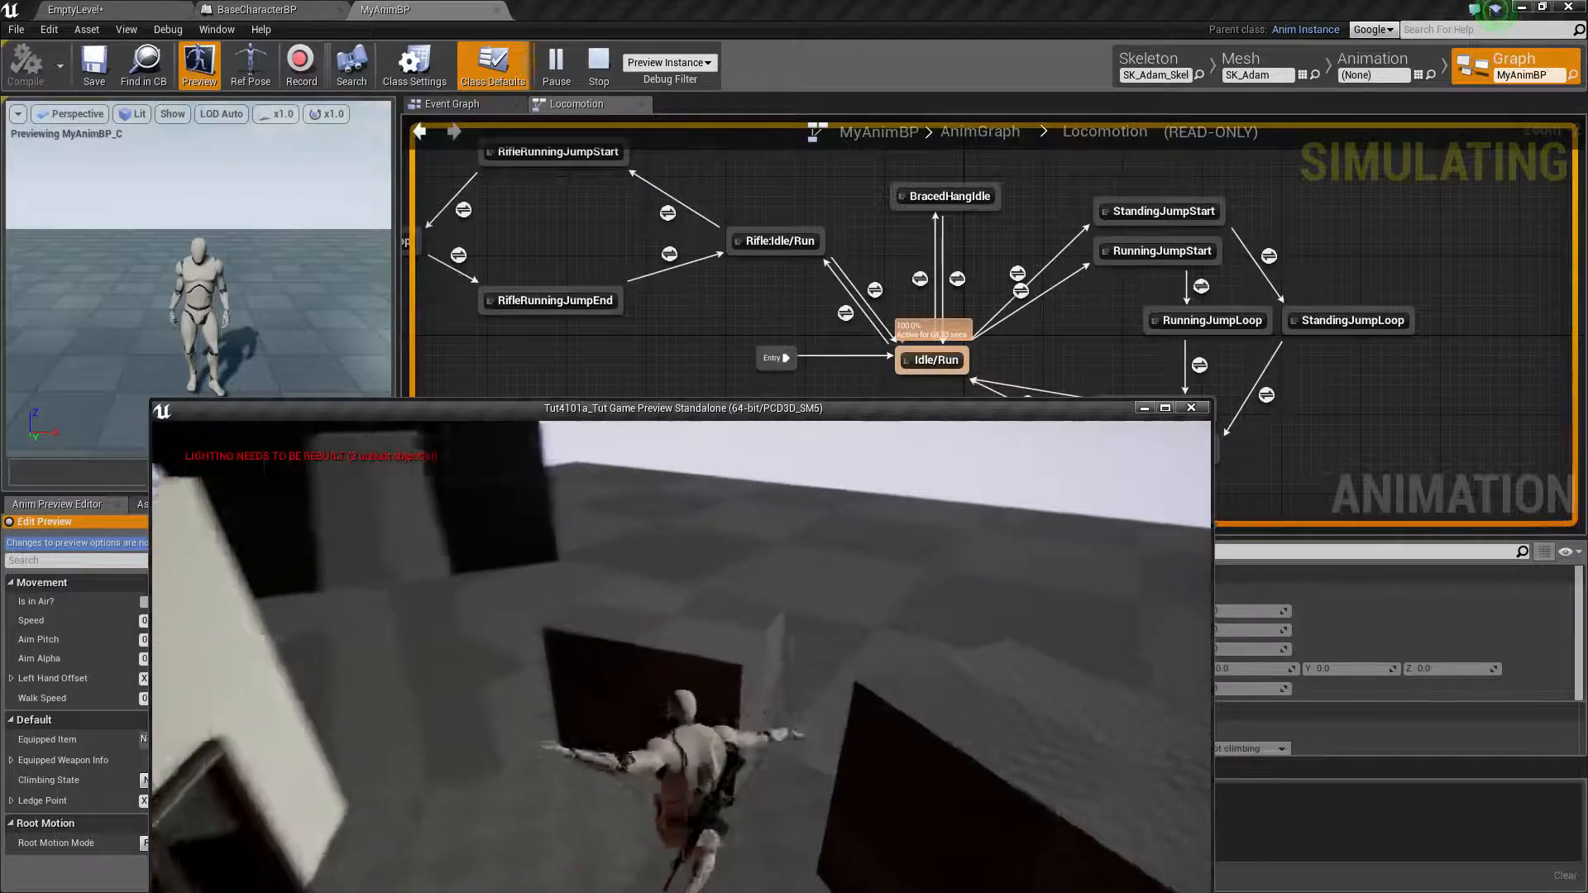
{"action": "key", "text": "space"}
{"action": "key", "text": "w"}
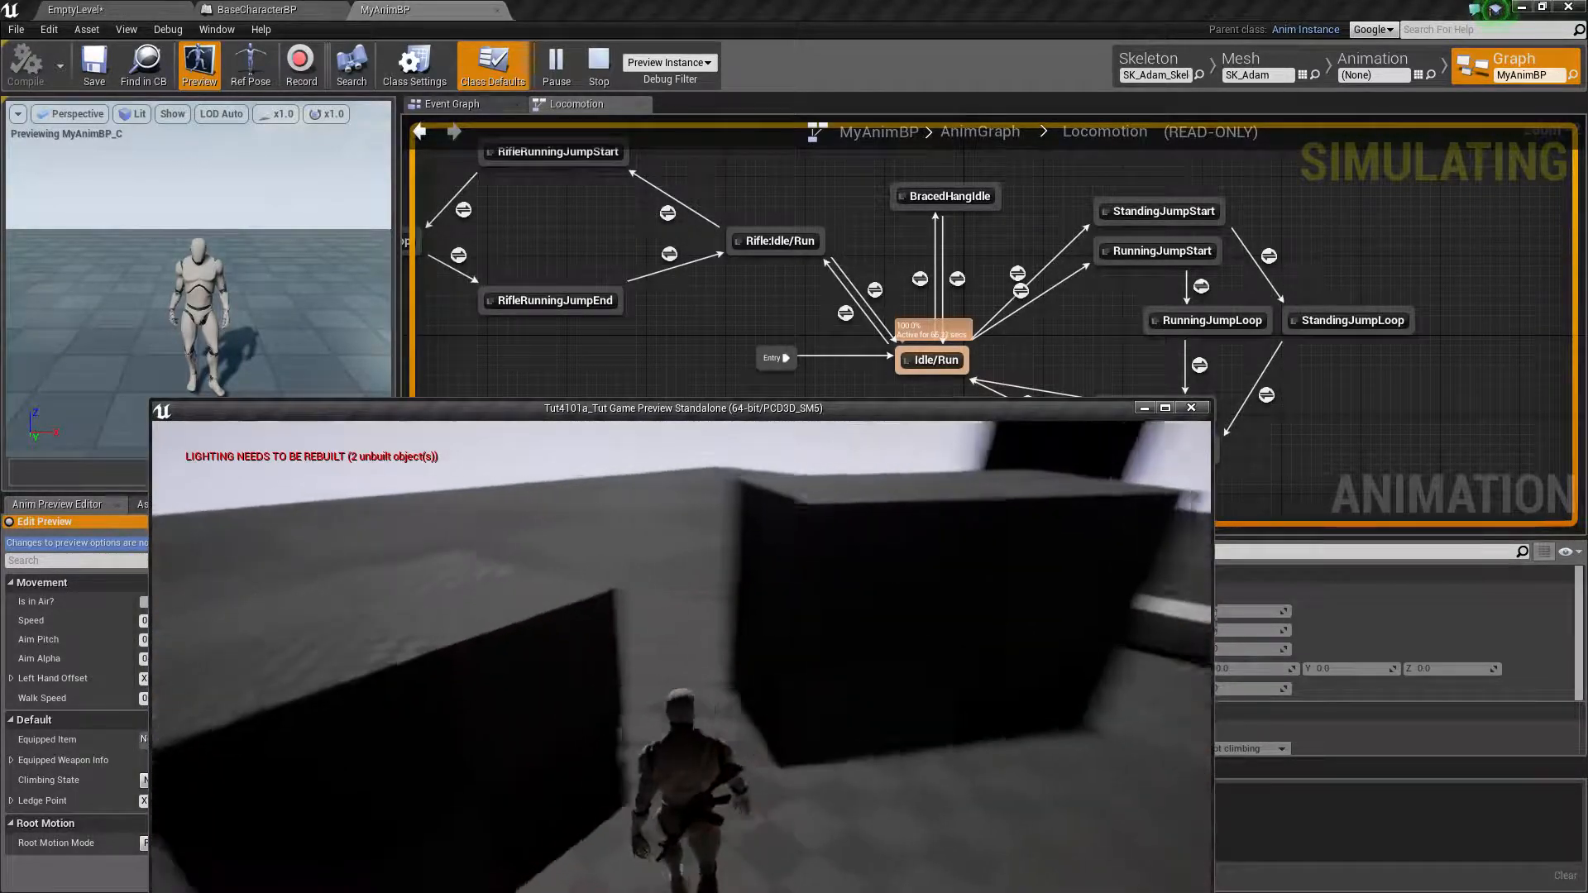
Test running with the rifle and toggling crouch in the game preview, and end the play session
{"action": "key", "text": "w"}
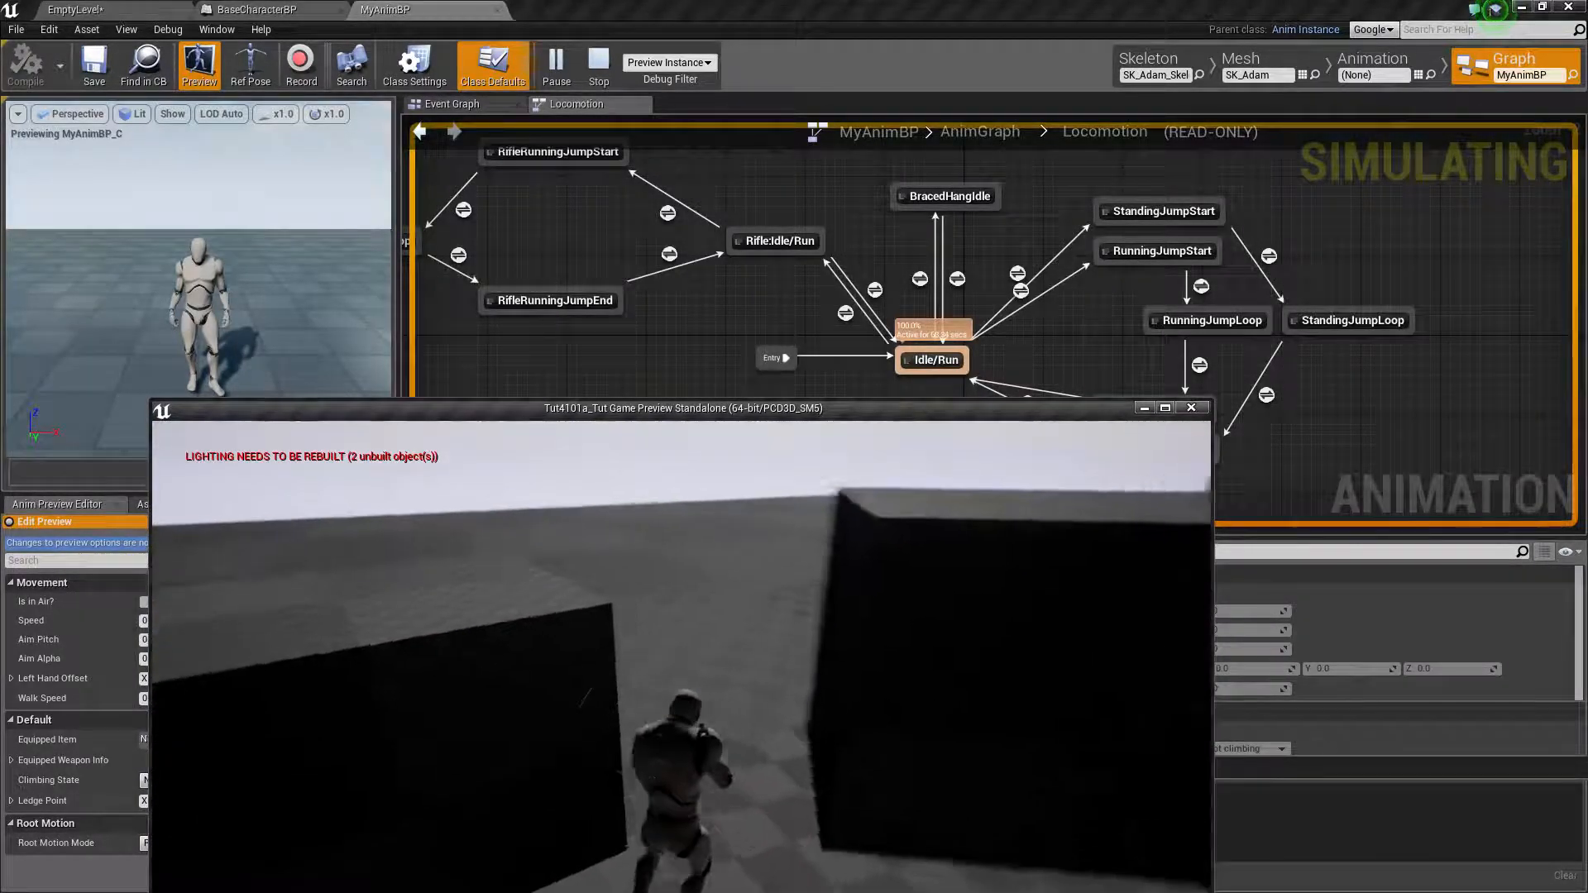
{"action": "key", "text": "w"}
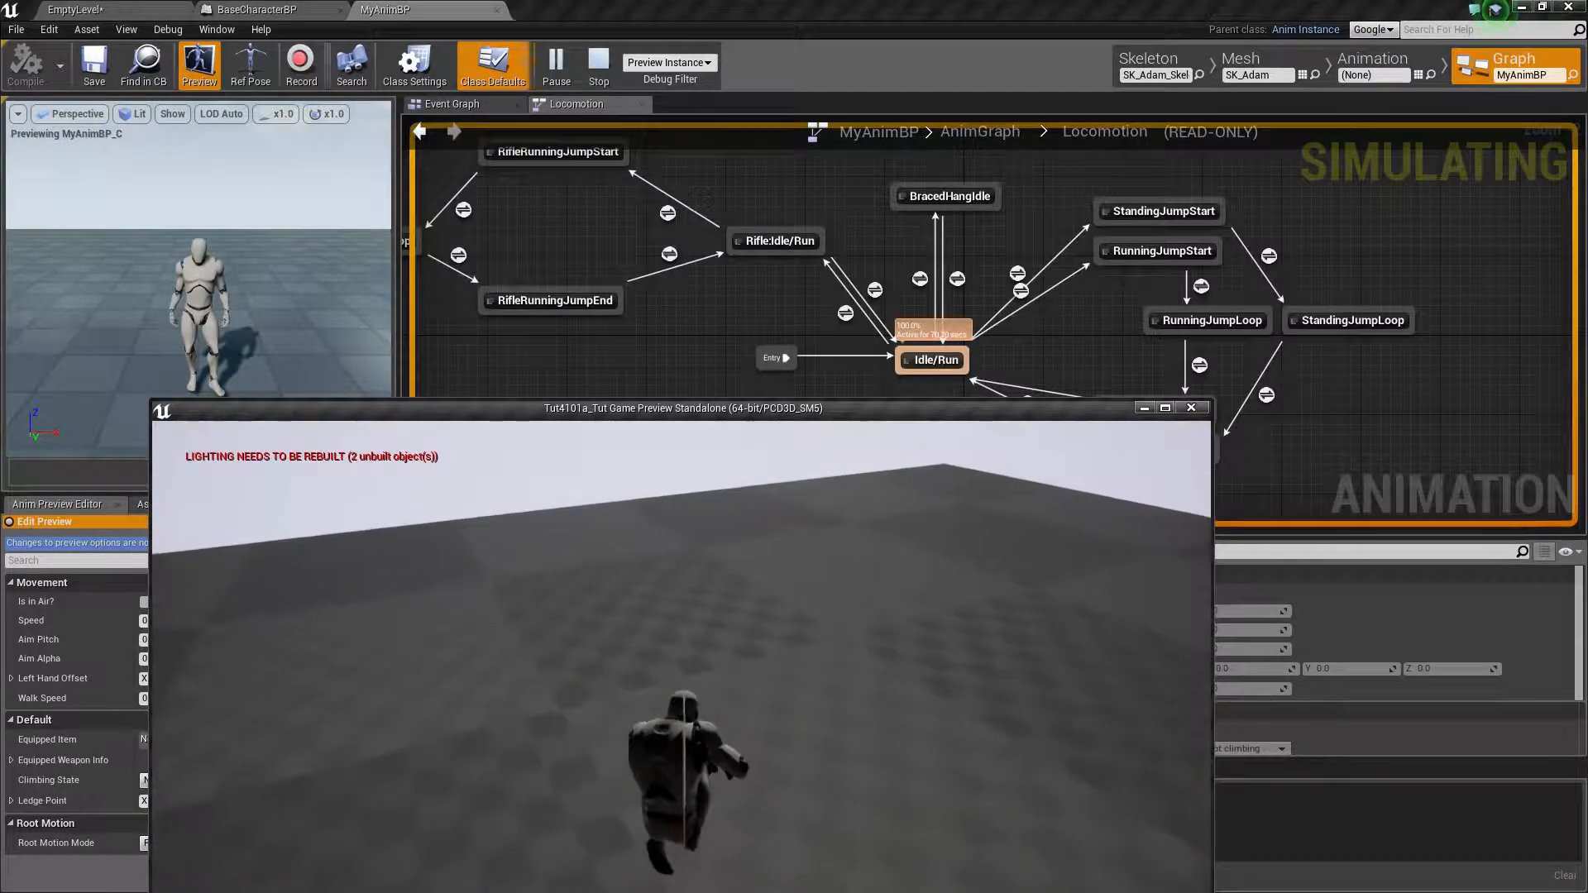
{"action": "key", "text": "w"}
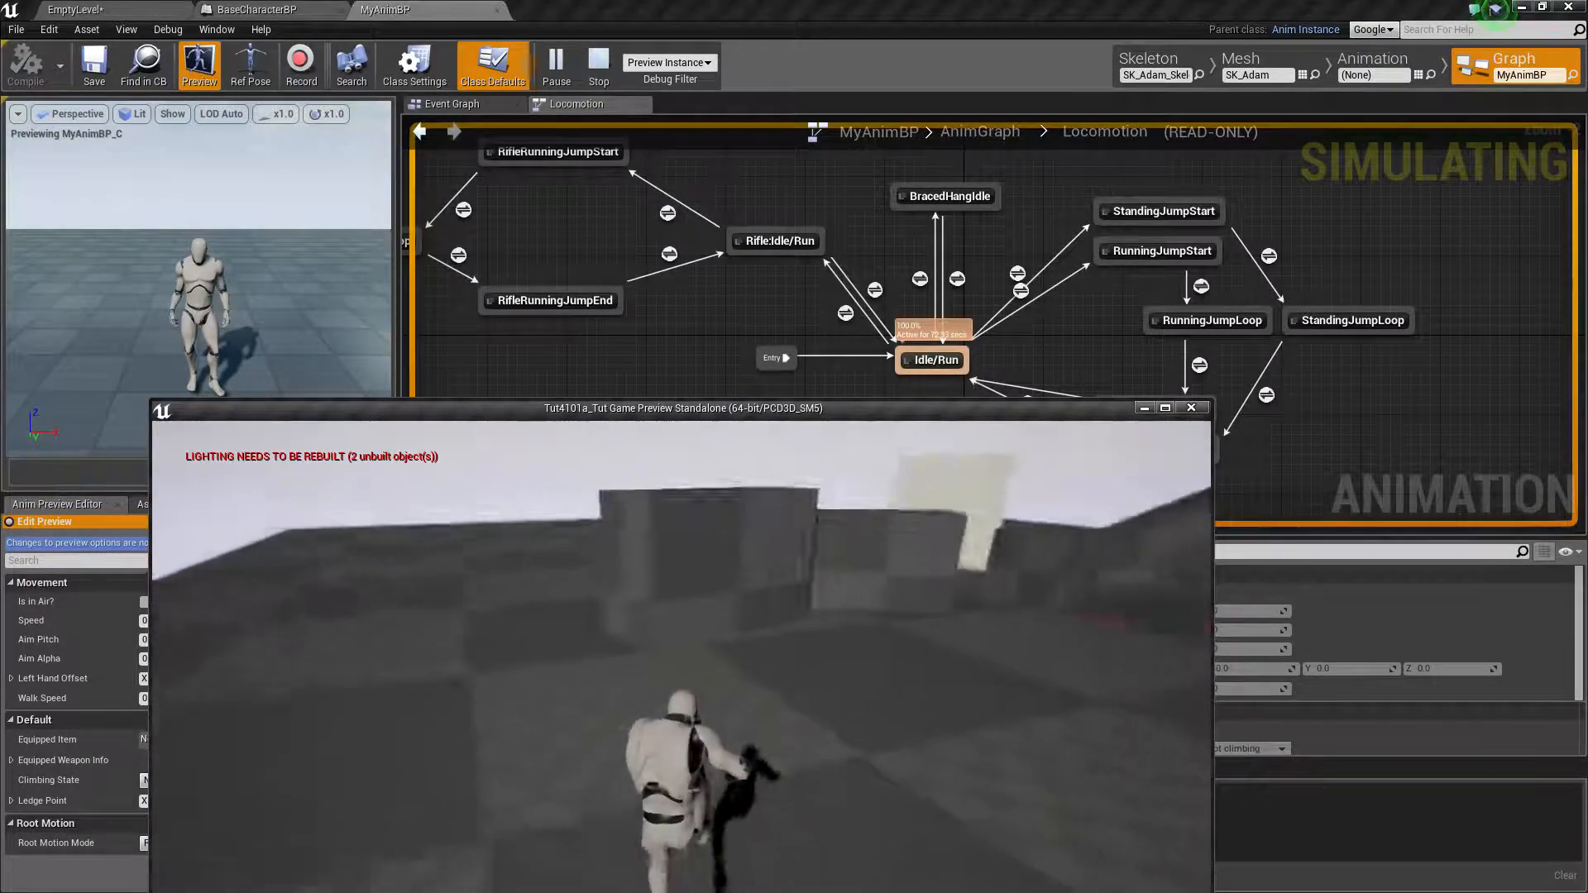
{"action": "key", "text": "w"}
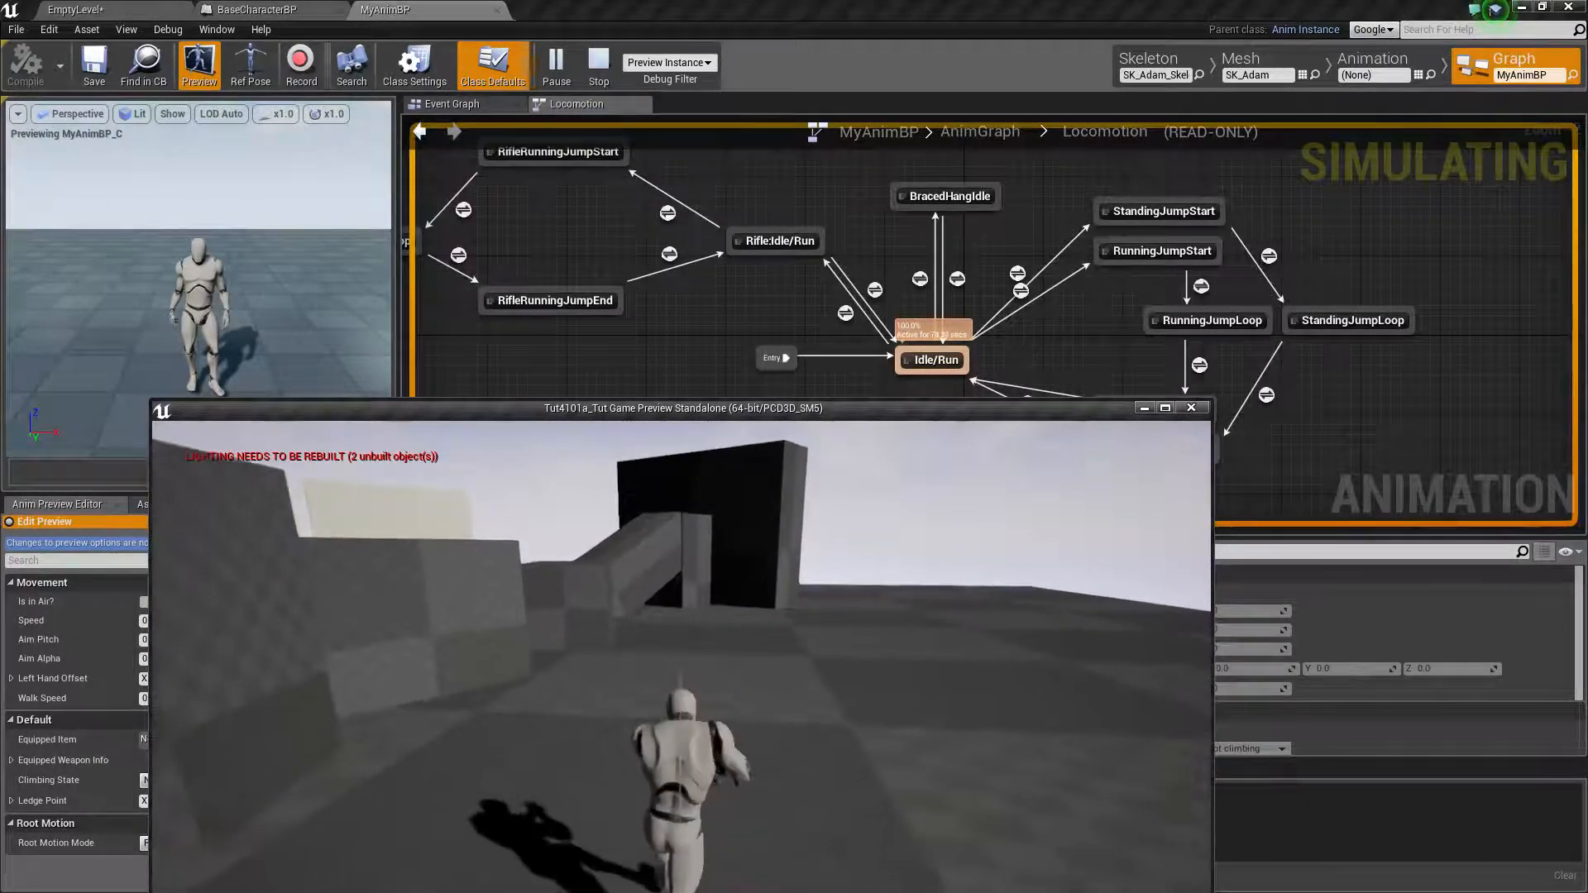
{"action": "key", "text": "c"}
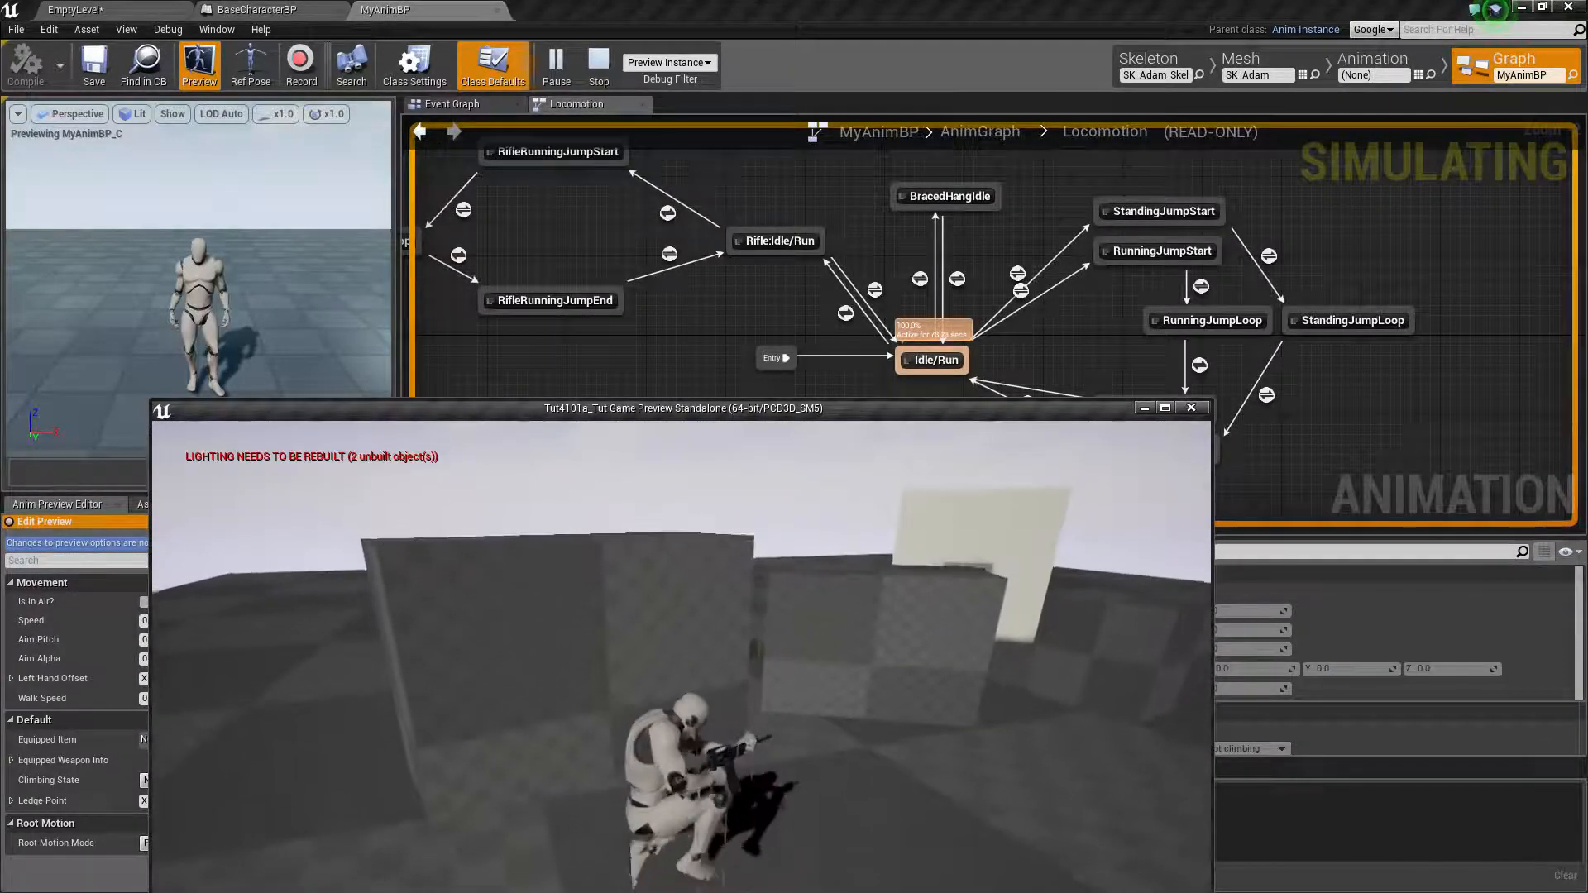
{"action": "key", "text": "c"}
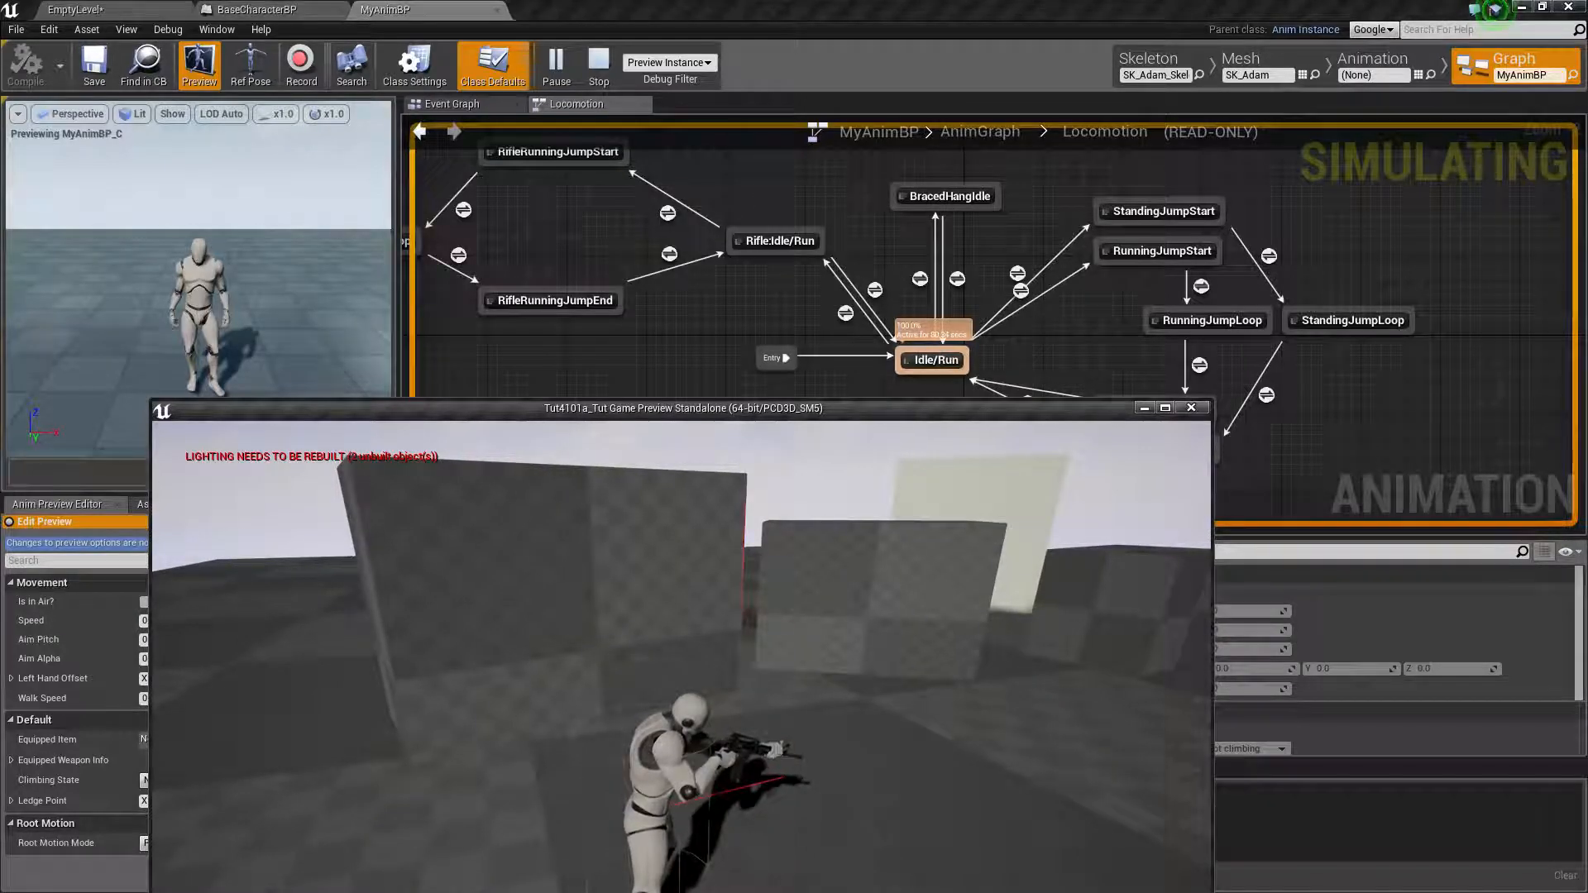
{"action": "key", "text": "Escape"}
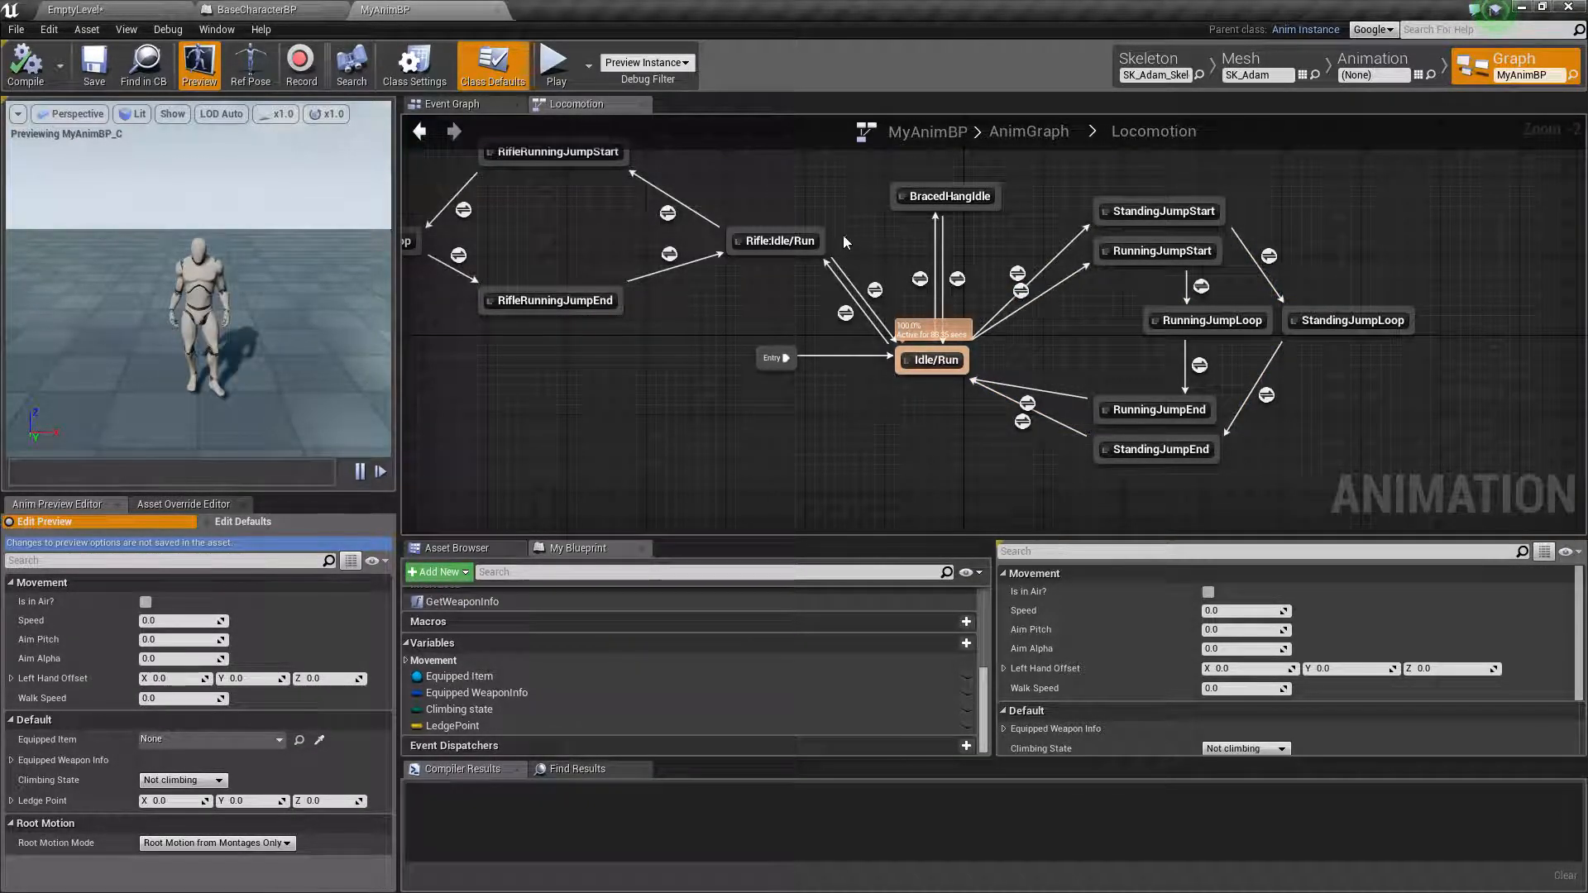
{"action": "right_click_drag", "start_coordinate": [853, 227], "coordinate": [855, 340]}
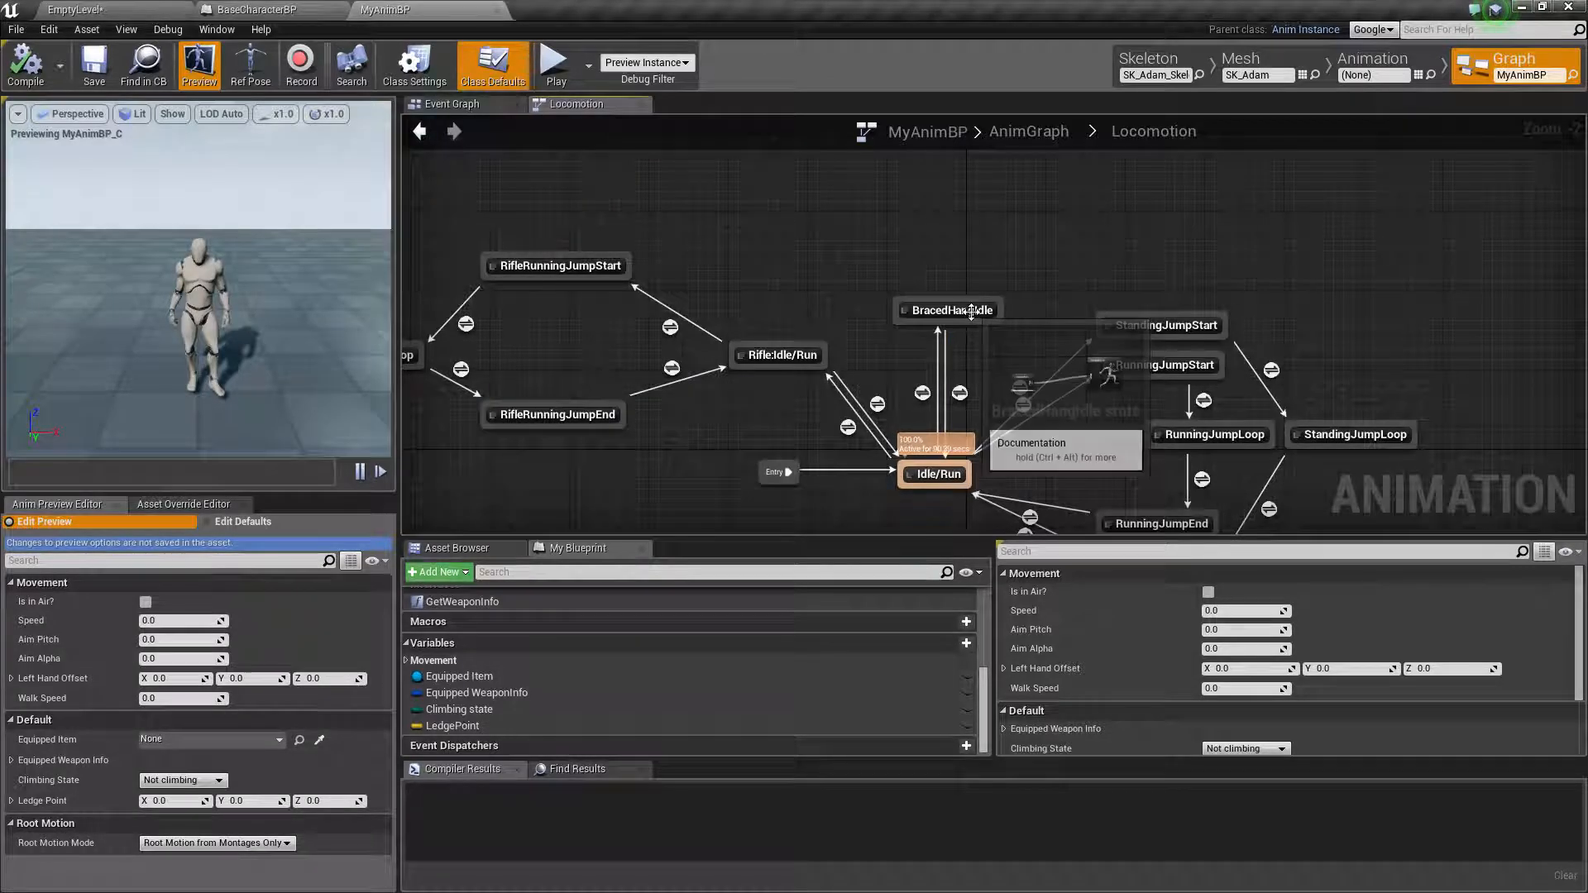
{"action": "left_click_drag", "start_coordinate": [951, 311], "coordinate": [817, 251]}
{"action": "right_click_drag", "start_coordinate": [824, 247], "coordinate": [697, 324]}
{"action": "left_click_drag", "start_coordinate": [697, 324], "coordinate": [777, 269]}
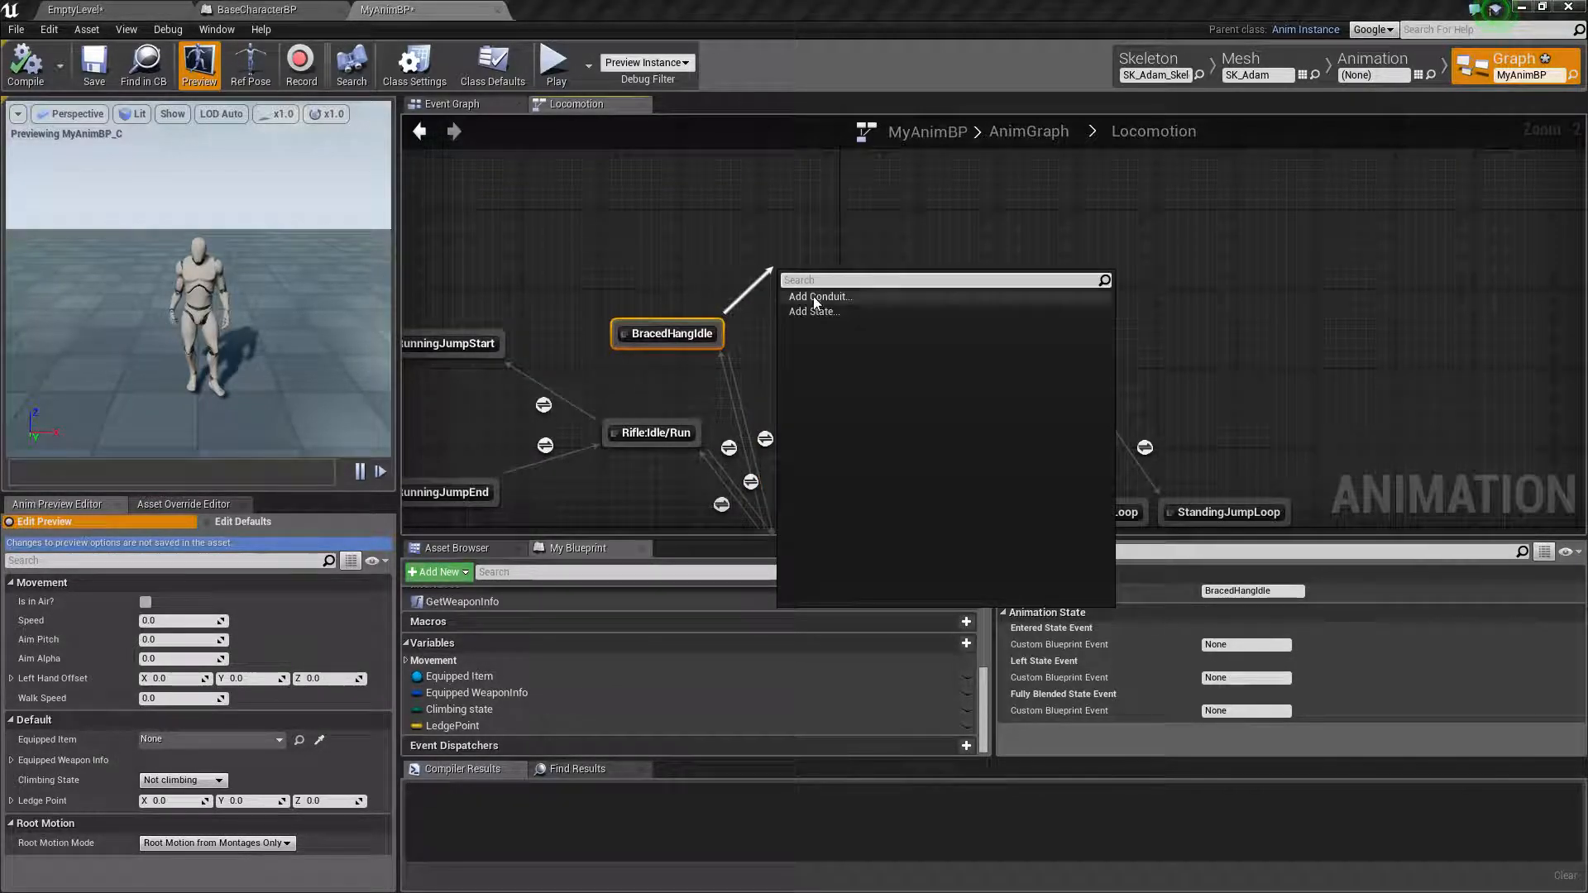
{"action": "left_click", "coordinate": [827, 311]}
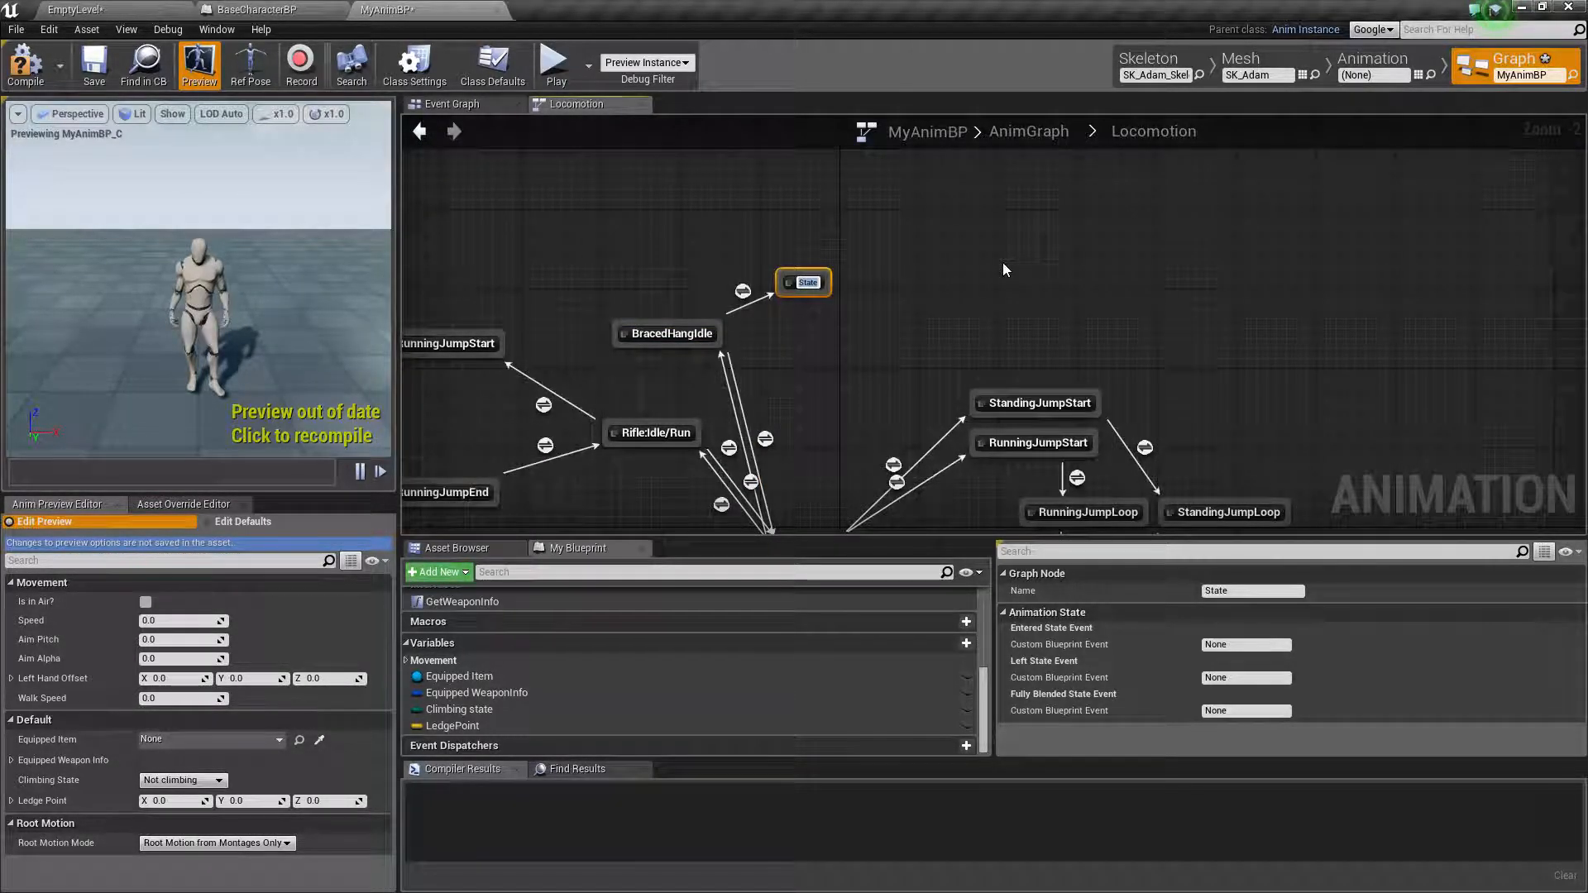
{"action": "type", "text": "Bra"}
{"action": "left_click", "coordinate": [806, 338]}
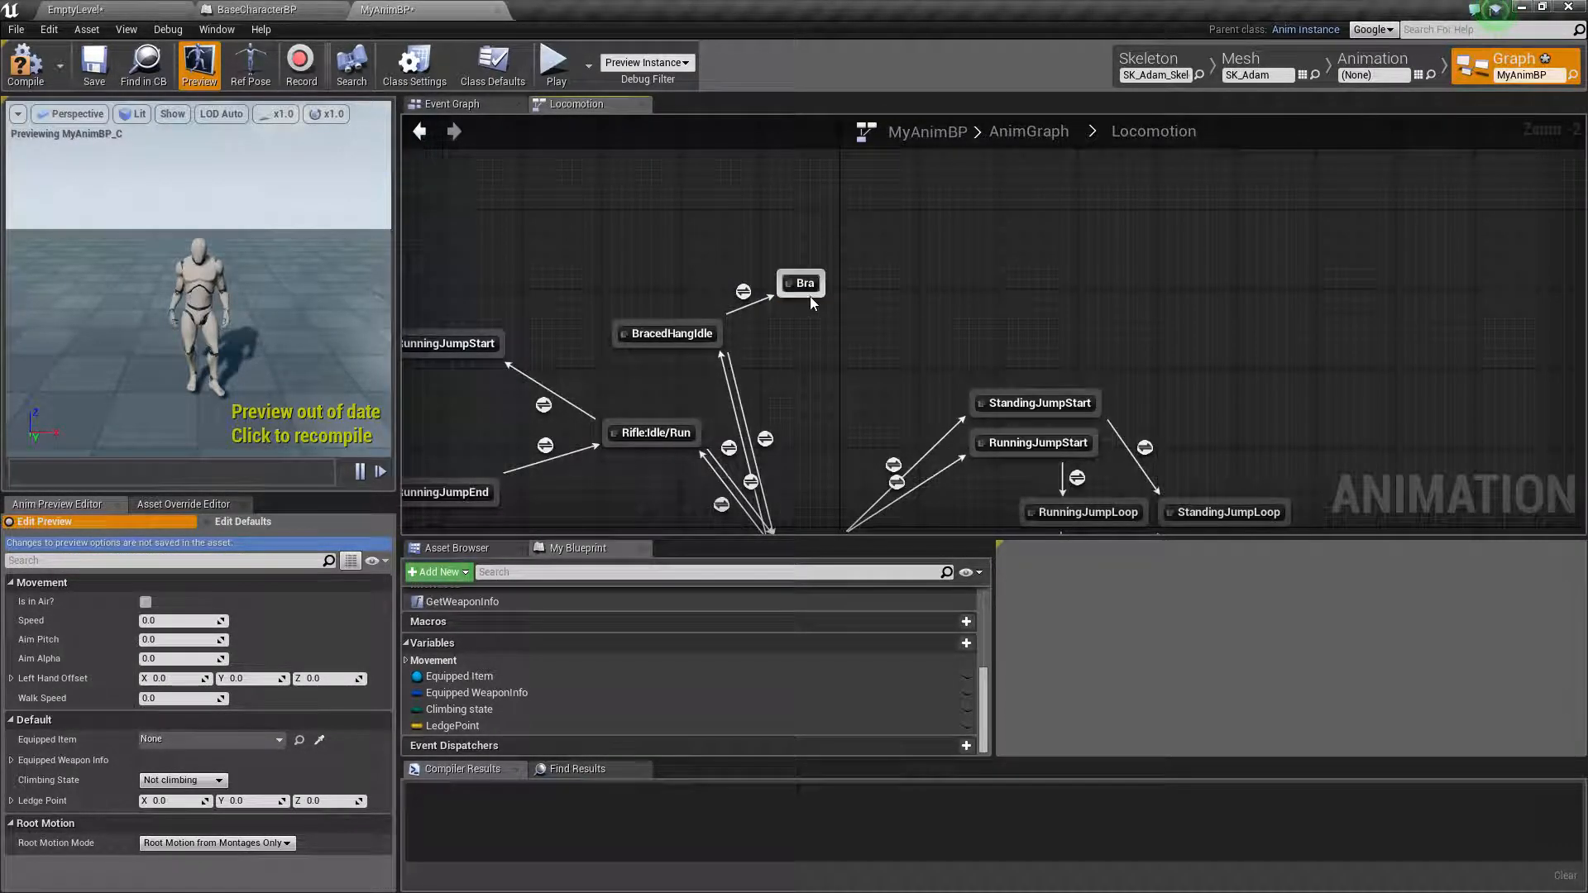
{"action": "left_click", "coordinate": [806, 284]}
{"action": "left_click", "coordinate": [805, 283]}
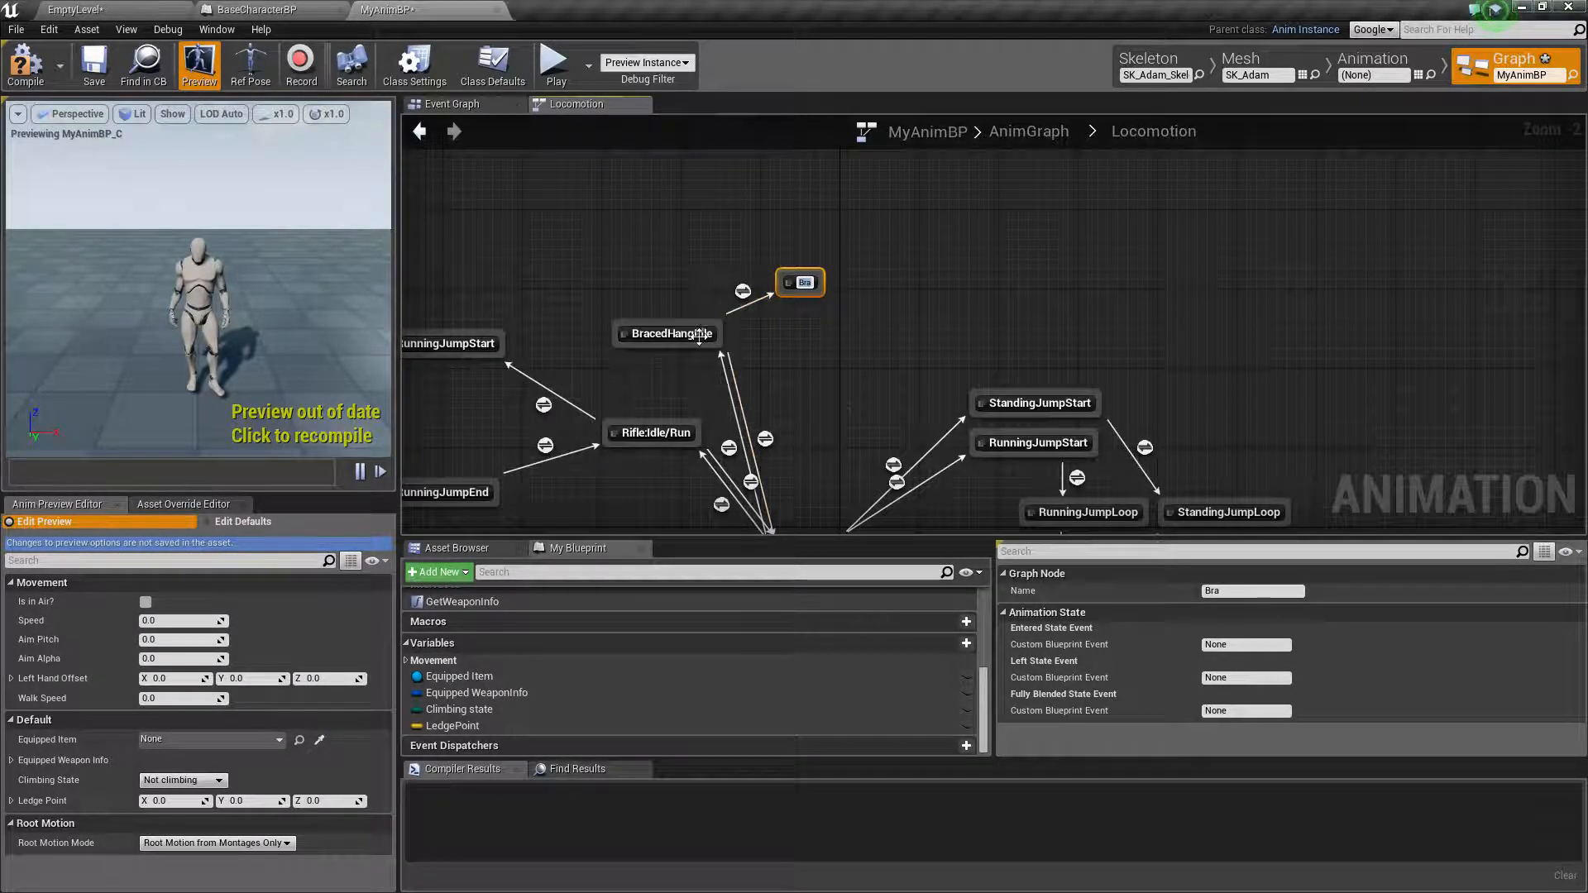
{"action": "left_click", "coordinate": [622, 397]}
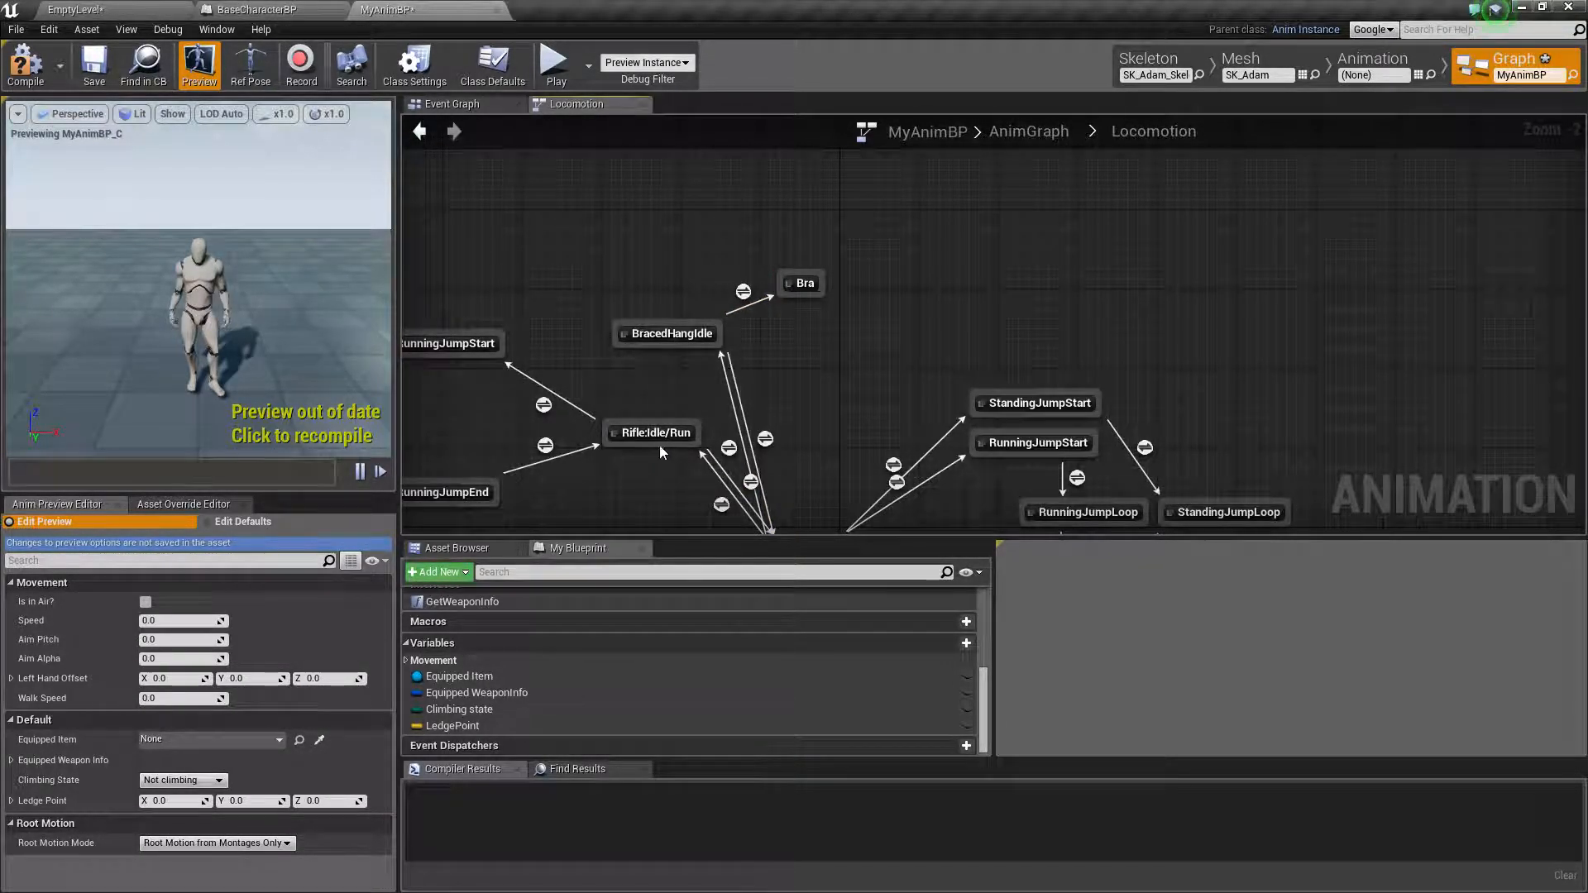
{"action": "left_click", "coordinate": [800, 283]}
{"action": "key", "text": "Delete"}
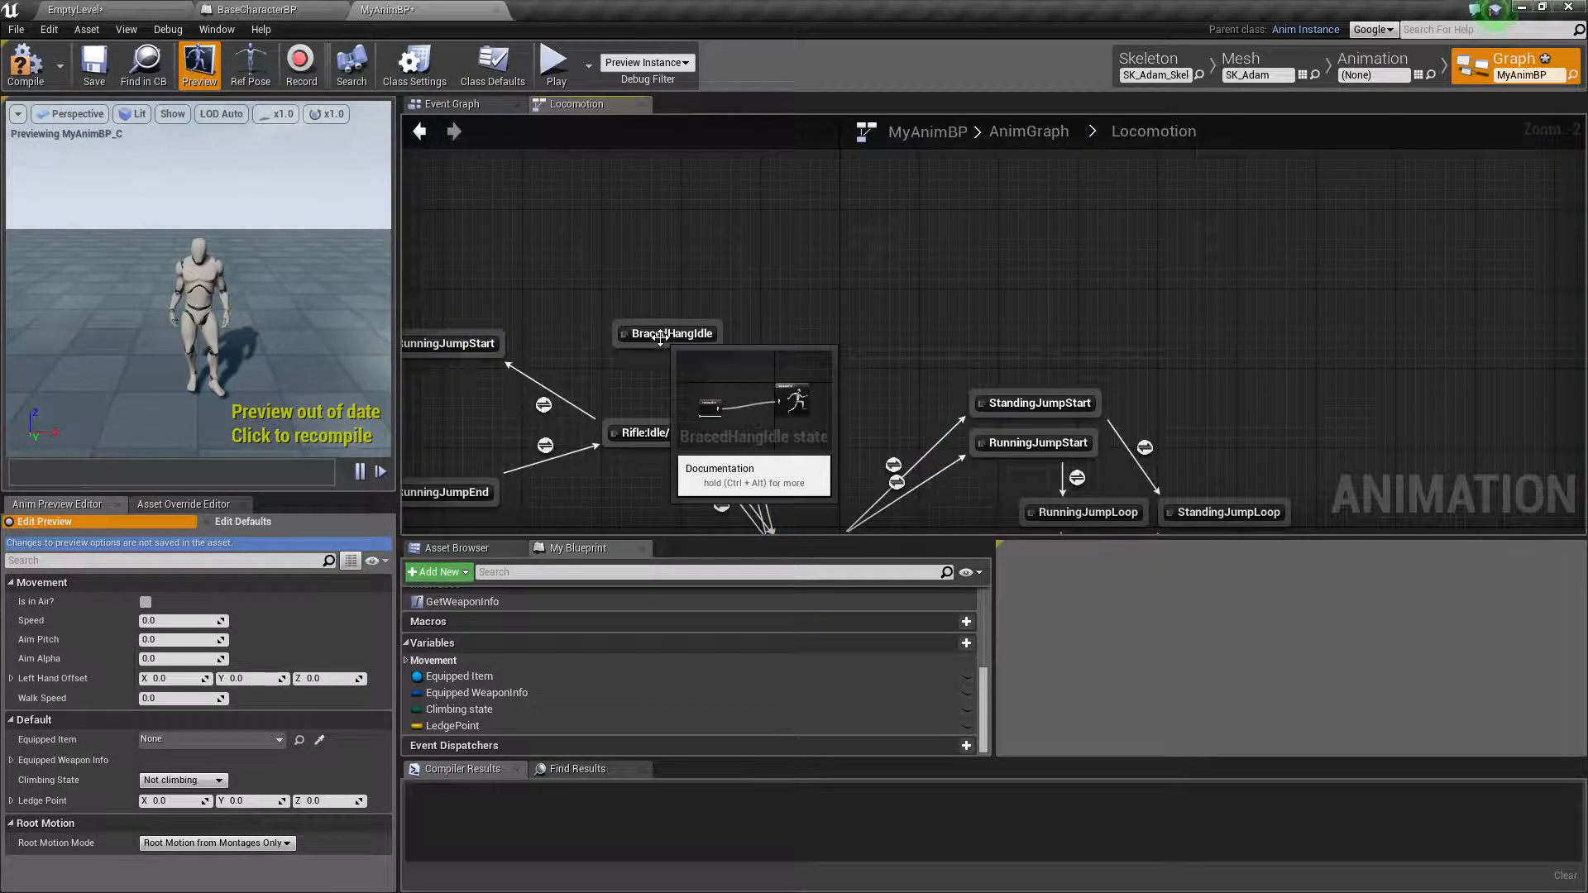
Place the BracedHangIdle state directly above Idle/Run and delete both transitions between the two states
{"action": "left_click_drag", "start_coordinate": [659, 337], "coordinate": [789, 288]}
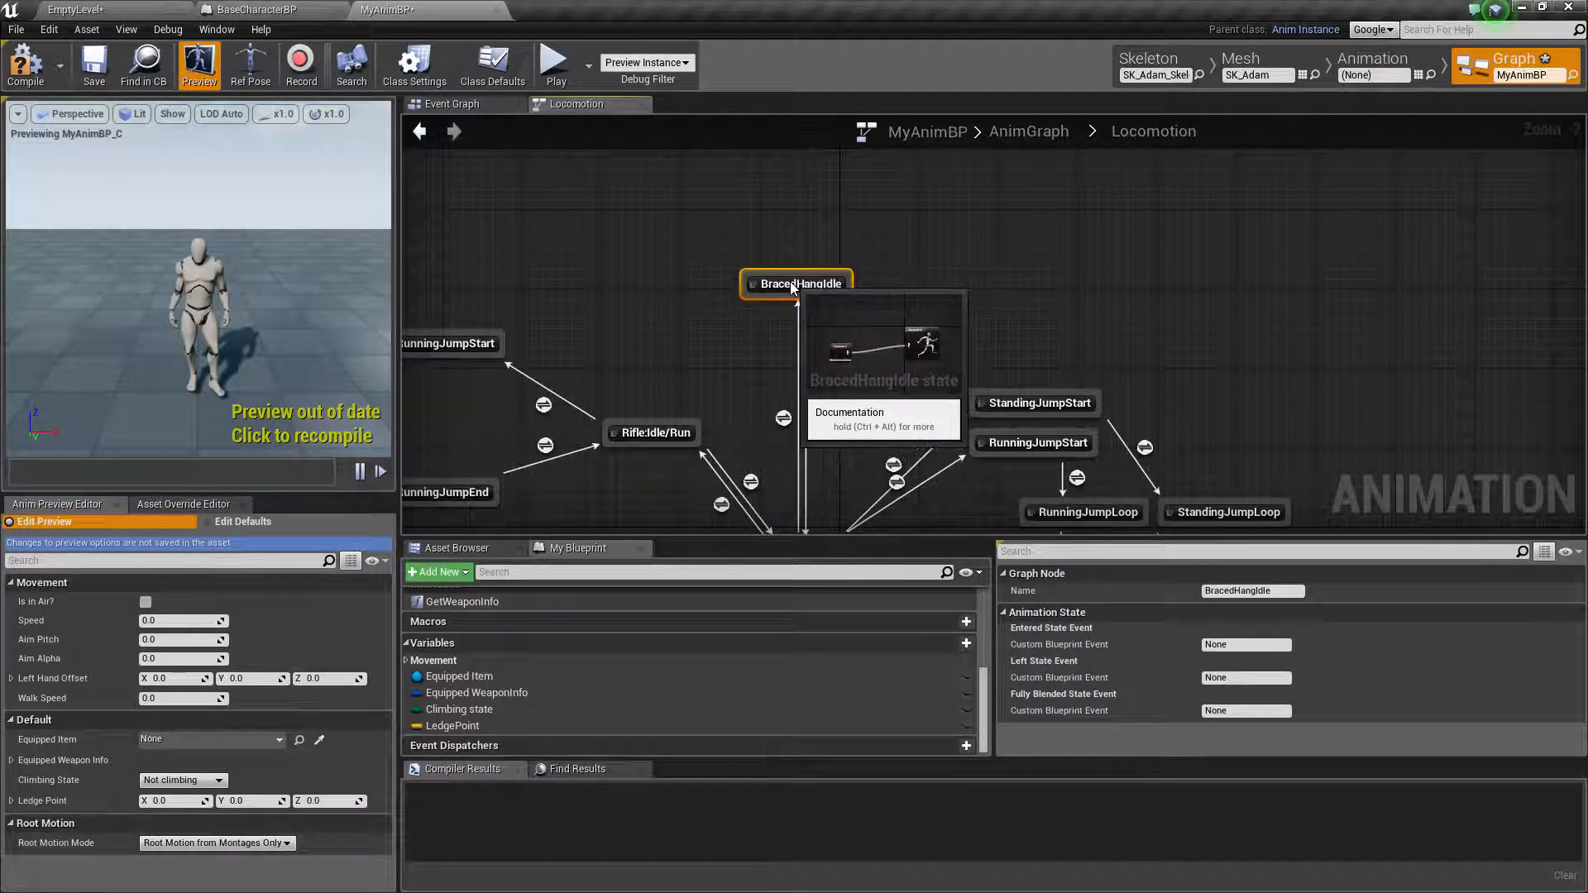
{"action": "left_click", "coordinate": [783, 417]}
{"action": "key", "text": "Delete"}
{"action": "left_click", "coordinate": [820, 418]}
{"action": "key", "text": "Delete"}
{"action": "right_click_drag", "start_coordinate": [774, 415], "coordinate": [779, 396]}
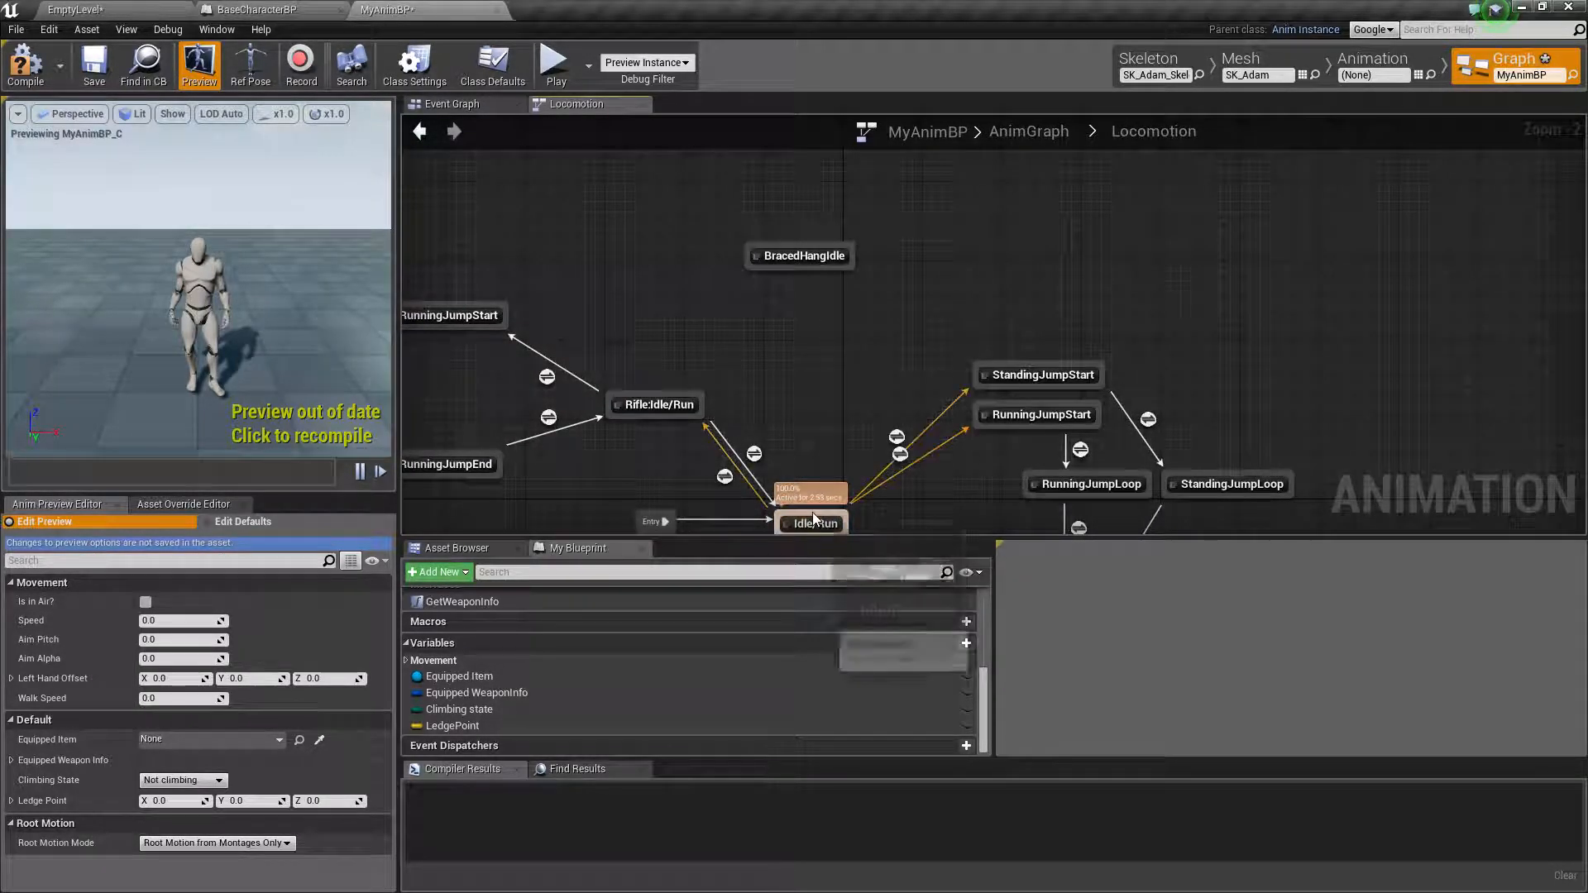
{"action": "left_click_drag", "start_coordinate": [812, 513], "coordinate": [712, 296]}
{"action": "type", "text": "Brac"}
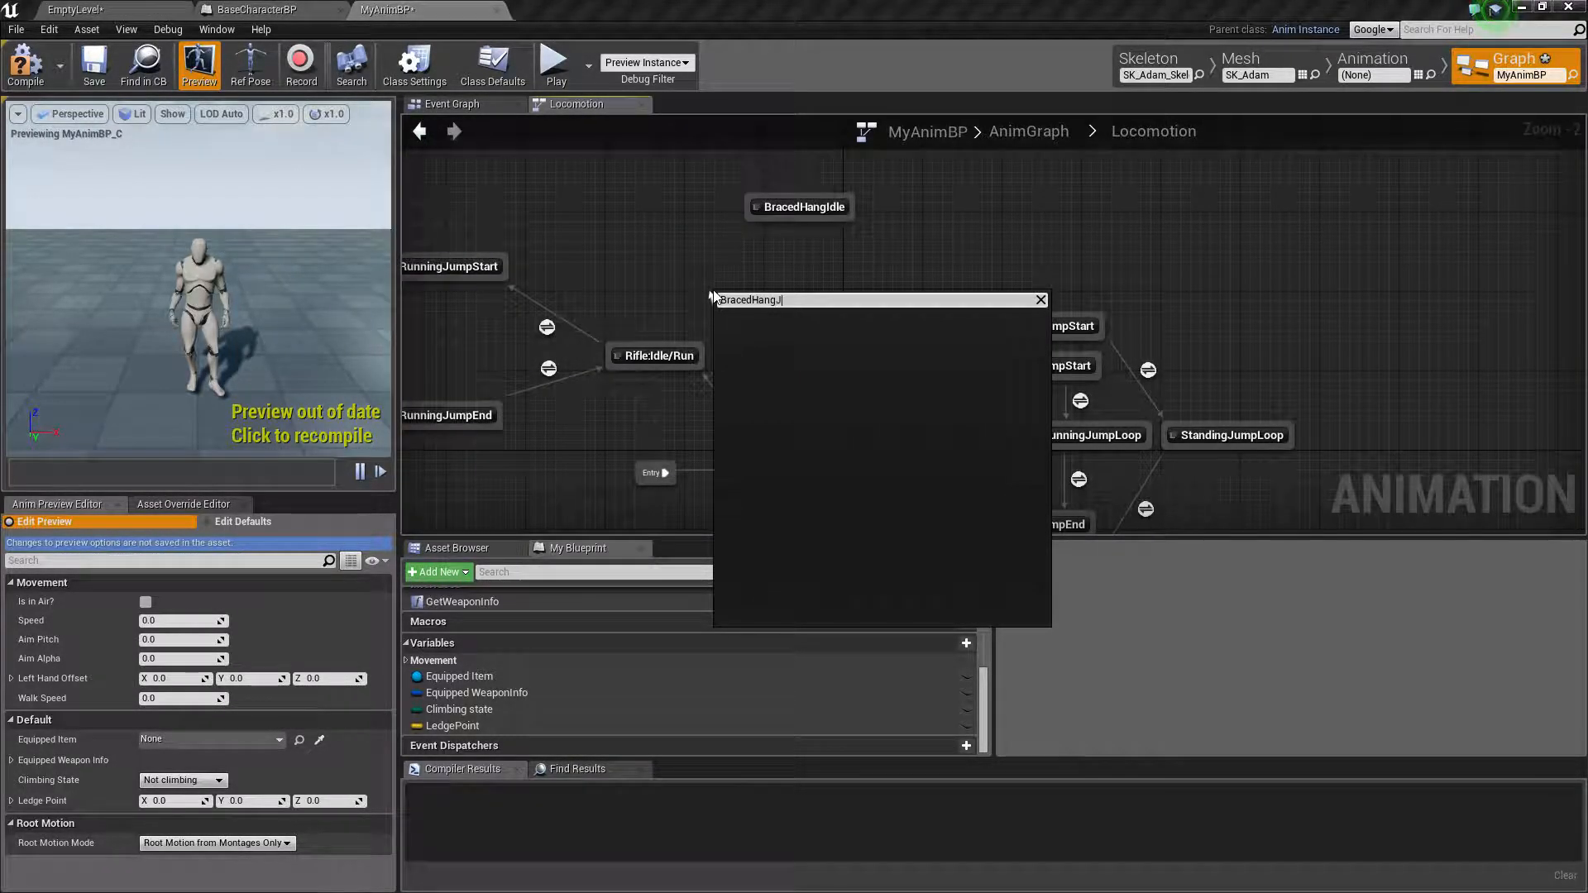
{"action": "type", "text": "edHangStart"}
{"action": "left_click", "coordinate": [659, 299]}
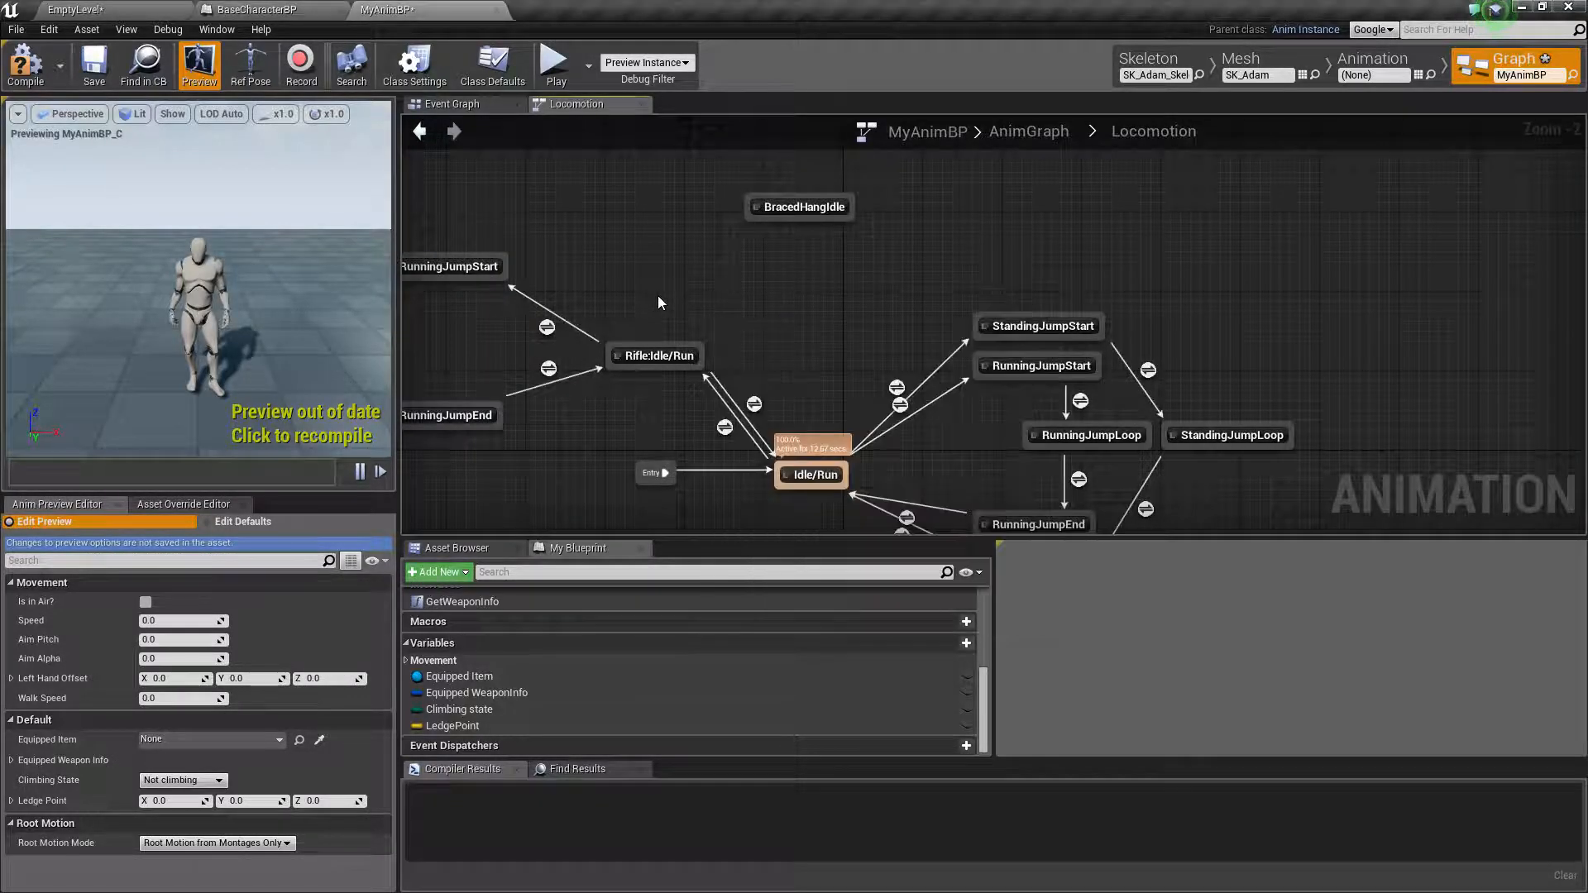
Add a BracedHangStart state with a transition from Idle/Run, and connect it onward to BracedHangIdle
{"action": "left_click_drag", "start_coordinate": [811, 470], "coordinate": [717, 281]}
{"action": "left_click", "coordinate": [761, 324]}
{"action": "type", "text": "B"}
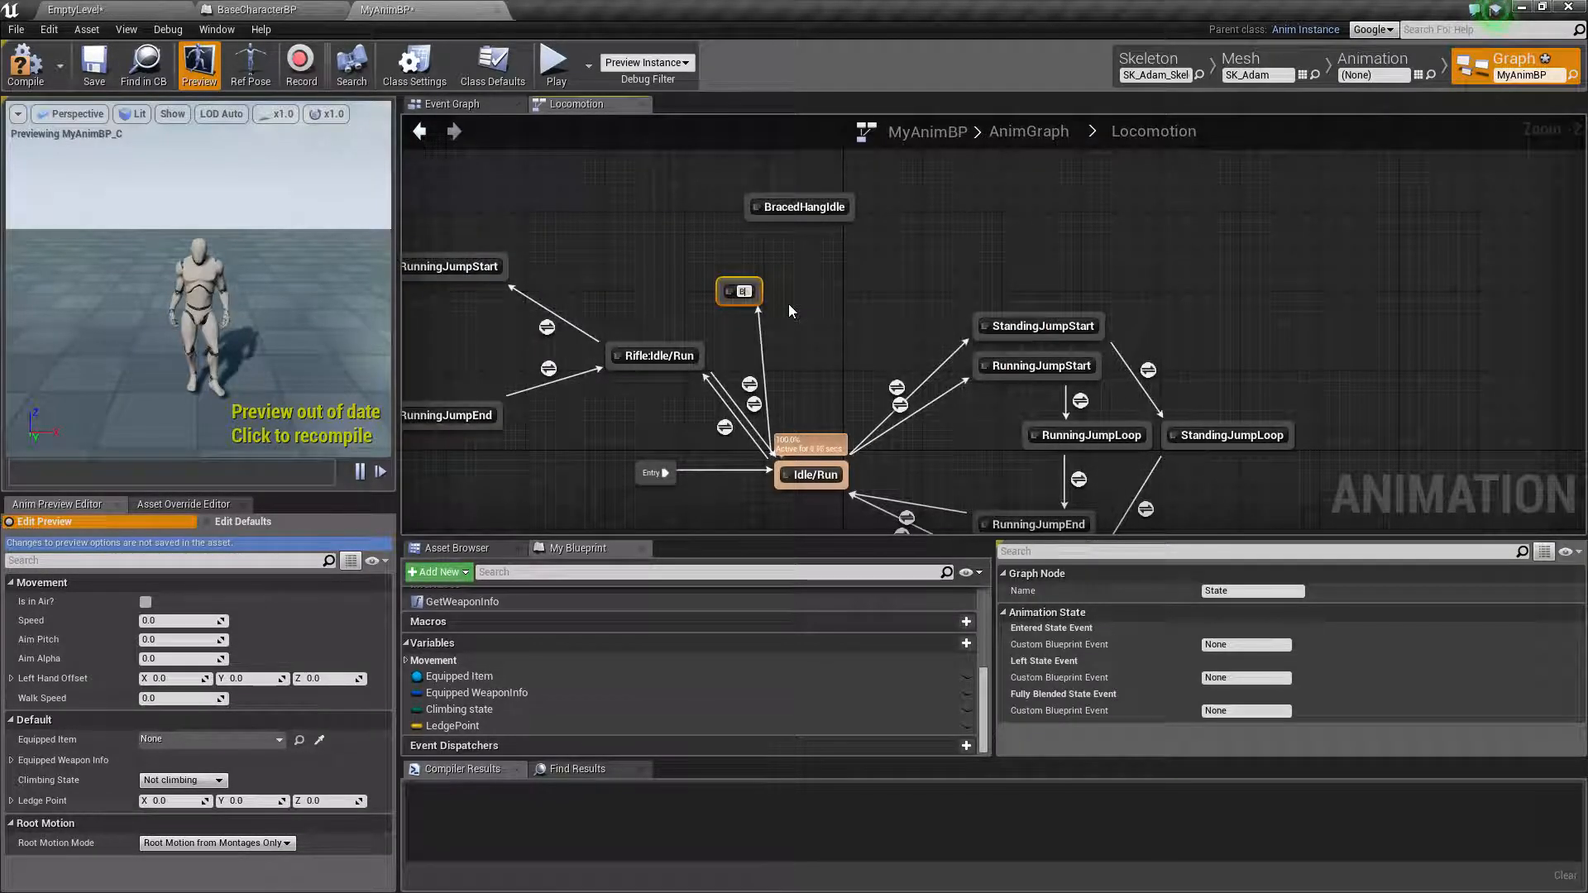
{"action": "type", "text": "racedHangStart"}
{"action": "key", "text": "Return"}
{"action": "left_click_drag", "start_coordinate": [771, 285], "coordinate": [795, 216]}
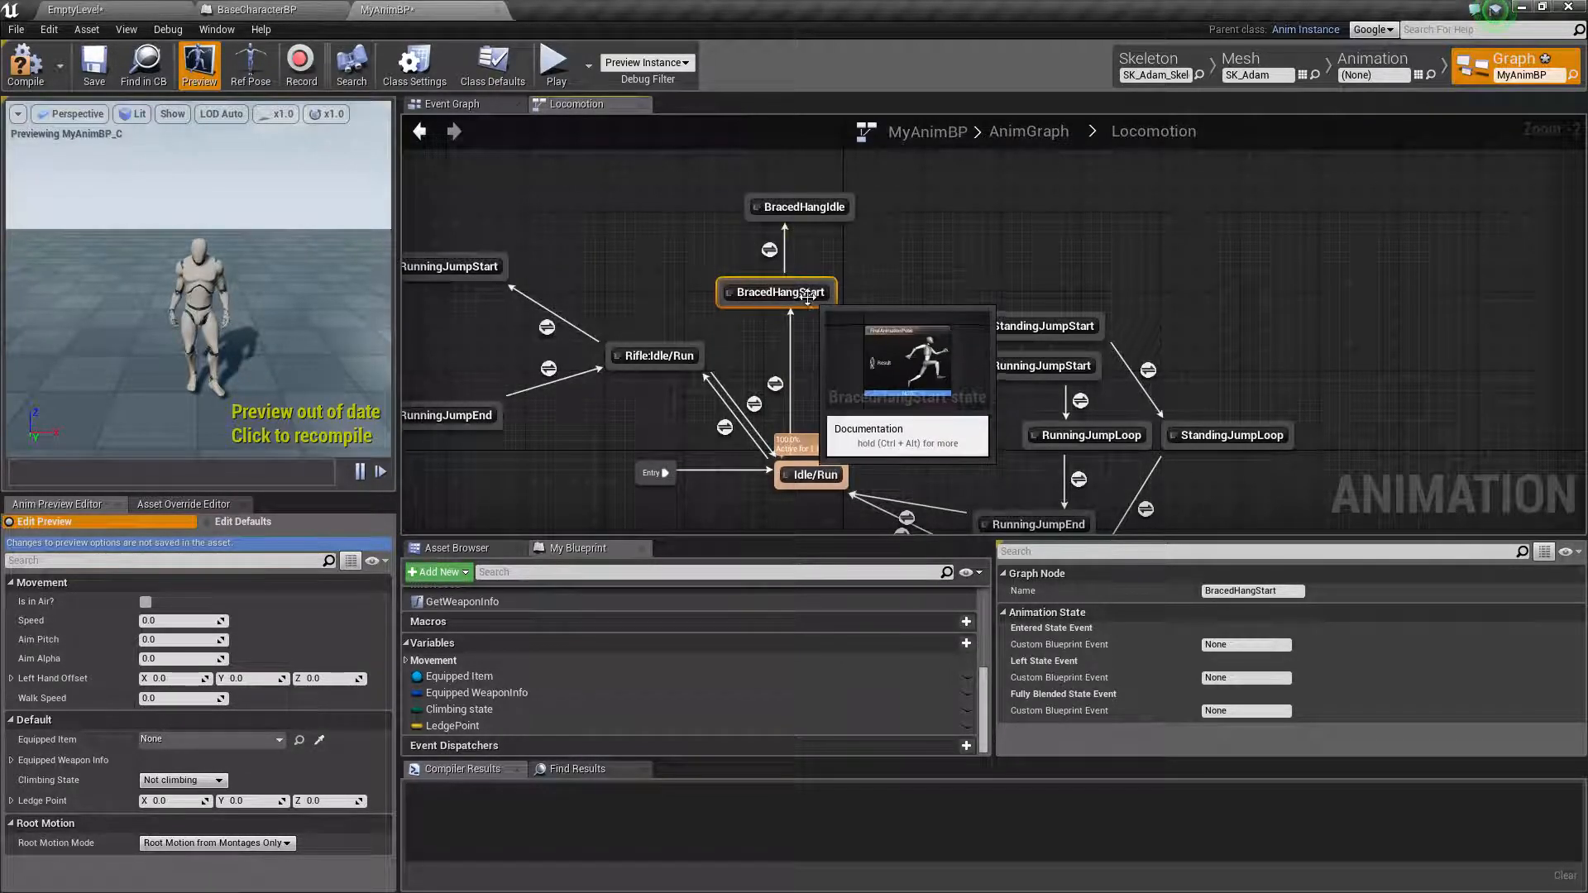
Space out the hang states, placing BracedHangStart above Rifle:Idle/Run and BracedHangIdle higher, between it and the jump states
{"action": "left_click_drag", "start_coordinate": [786, 296], "coordinate": [675, 280]}
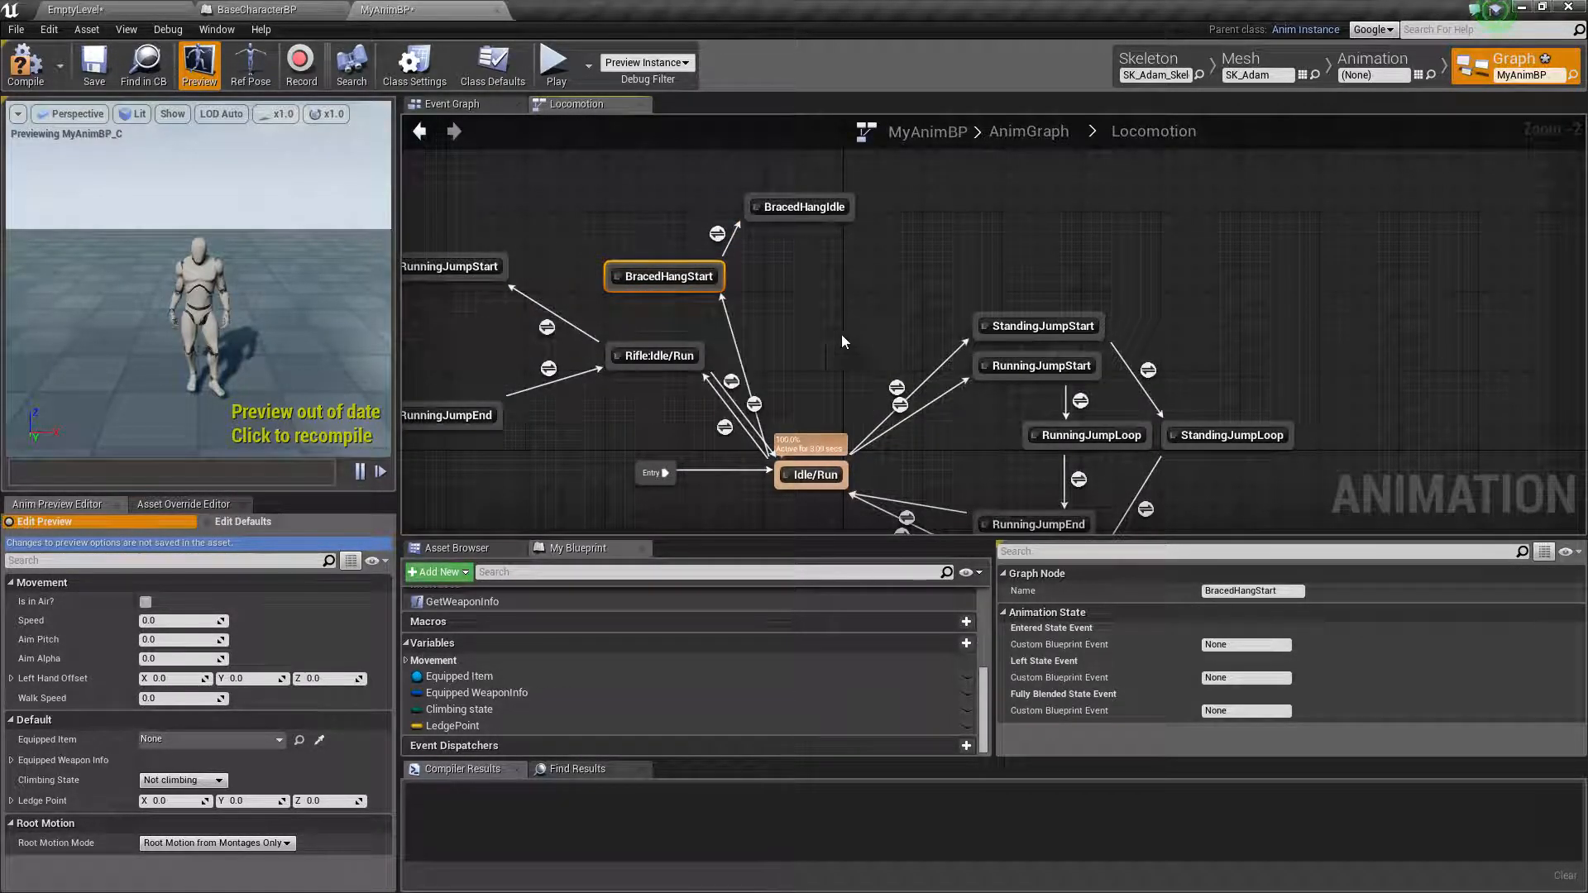
{"action": "left_click", "coordinate": [825, 210]}
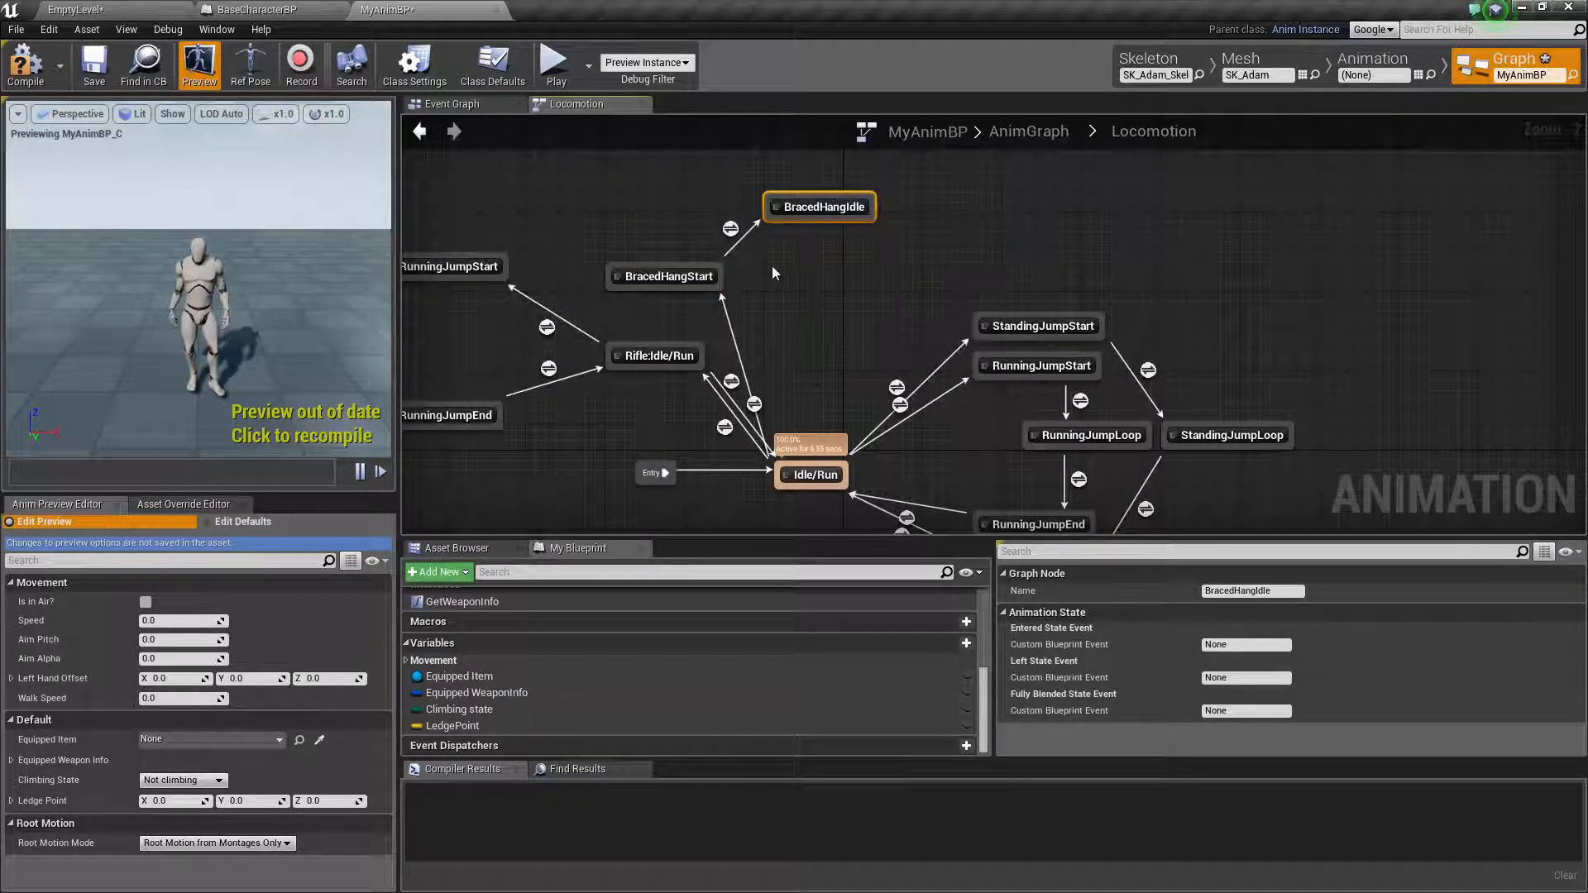
{"action": "left_click_drag", "start_coordinate": [670, 278], "coordinate": [690, 258]}
{"action": "left_click_drag", "start_coordinate": [802, 208], "coordinate": [782, 158]}
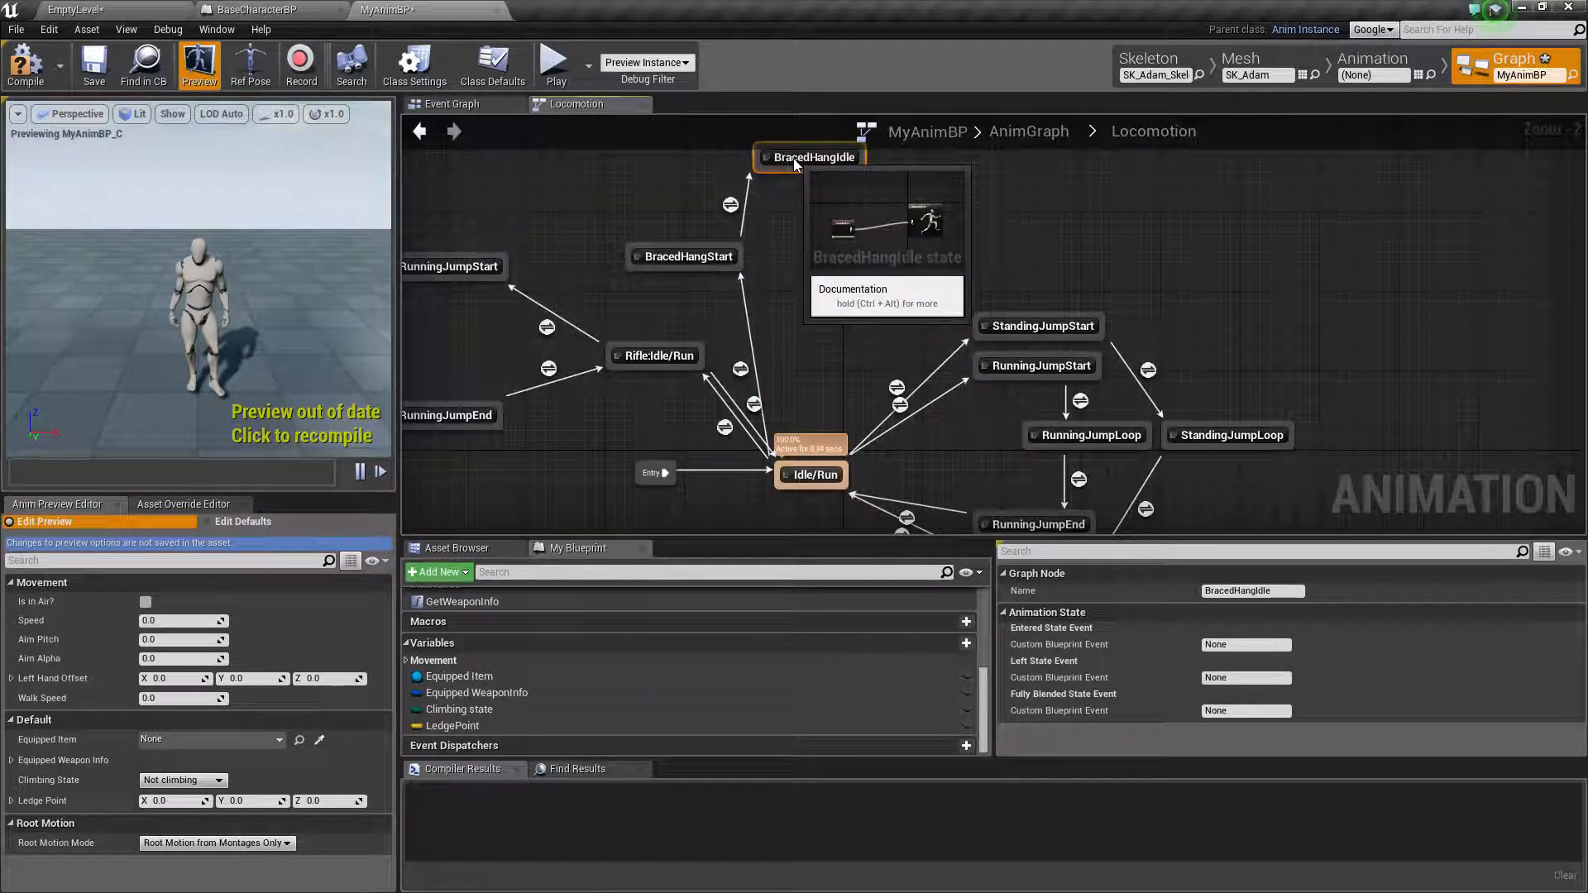
{"action": "right_click_drag", "start_coordinate": [819, 276], "coordinate": [800, 329]}
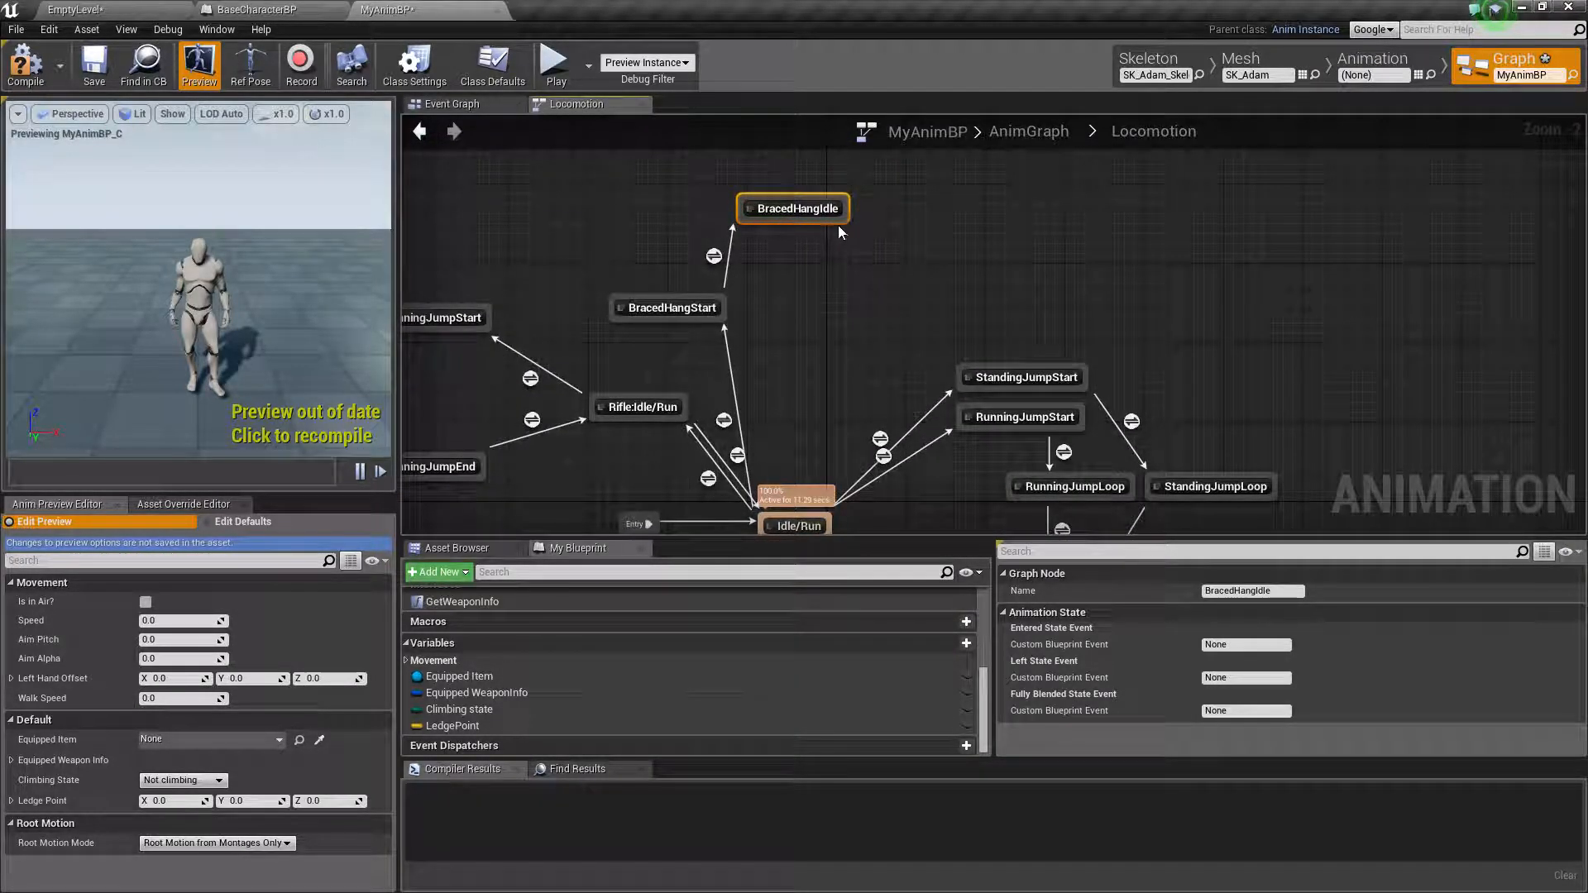
{"action": "left_click_drag", "start_coordinate": [832, 221], "coordinate": [862, 296]}
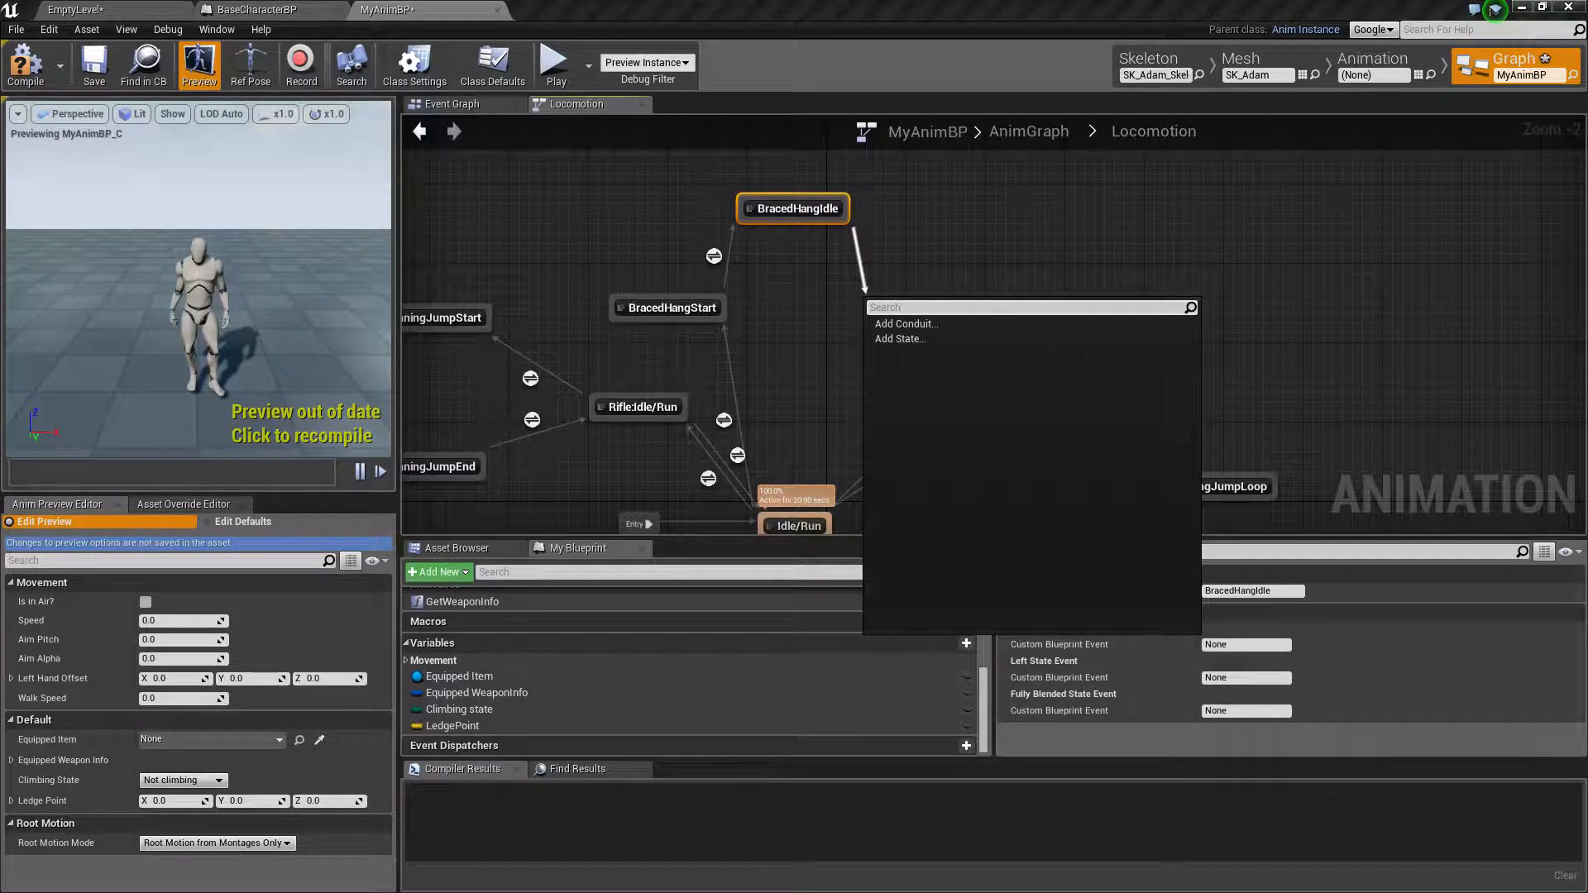
{"action": "key", "text": "Escape"}
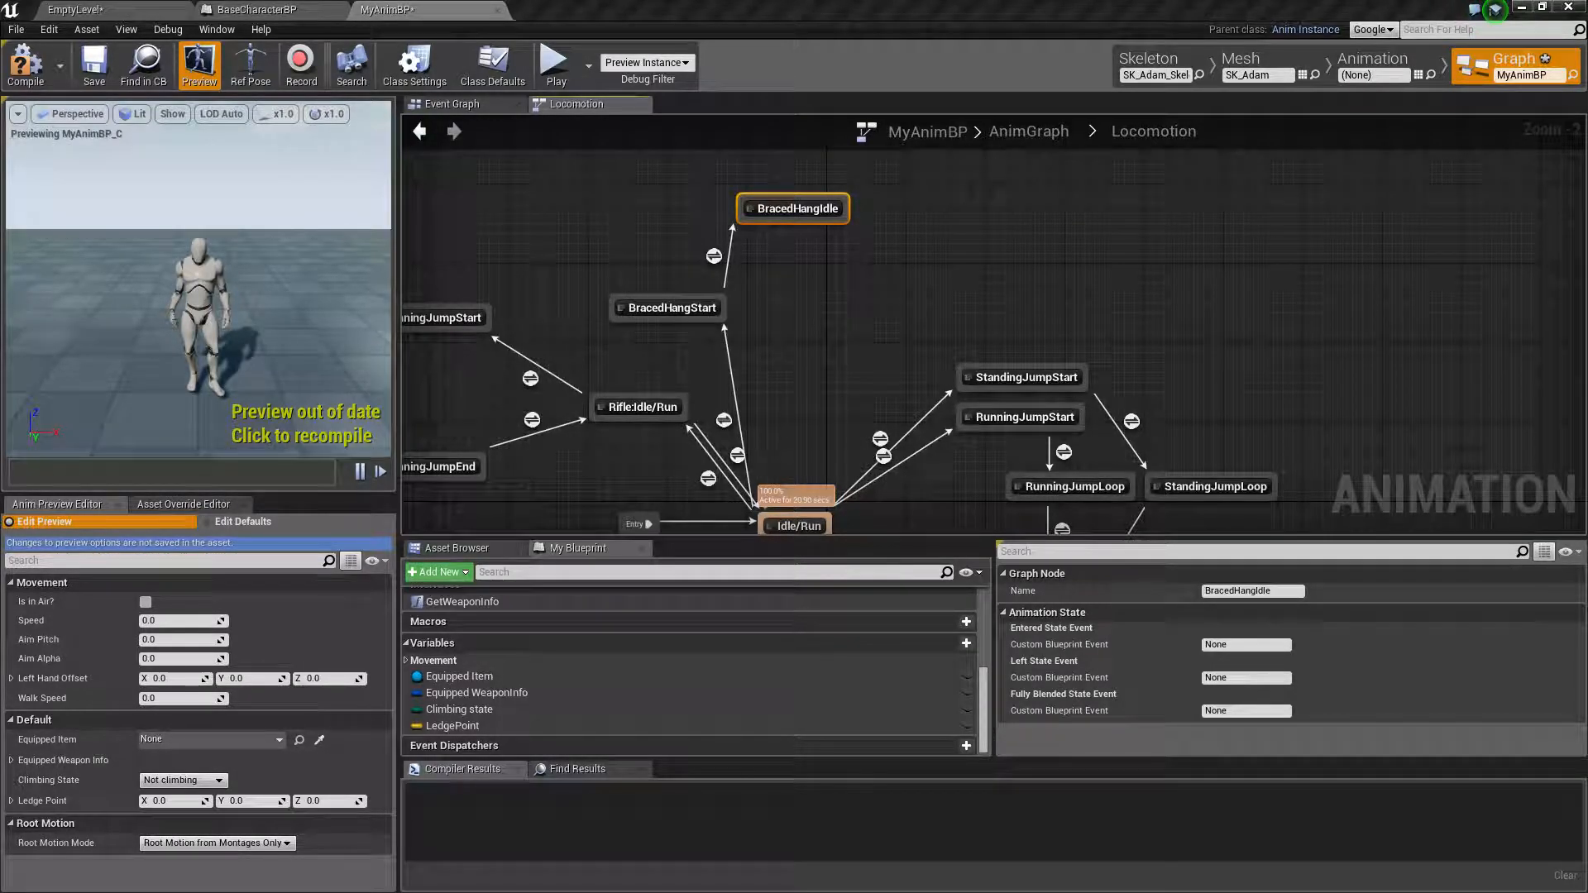
{"action": "right_click", "coordinate": [673, 334]}
{"action": "left_click", "coordinate": [651, 256]}
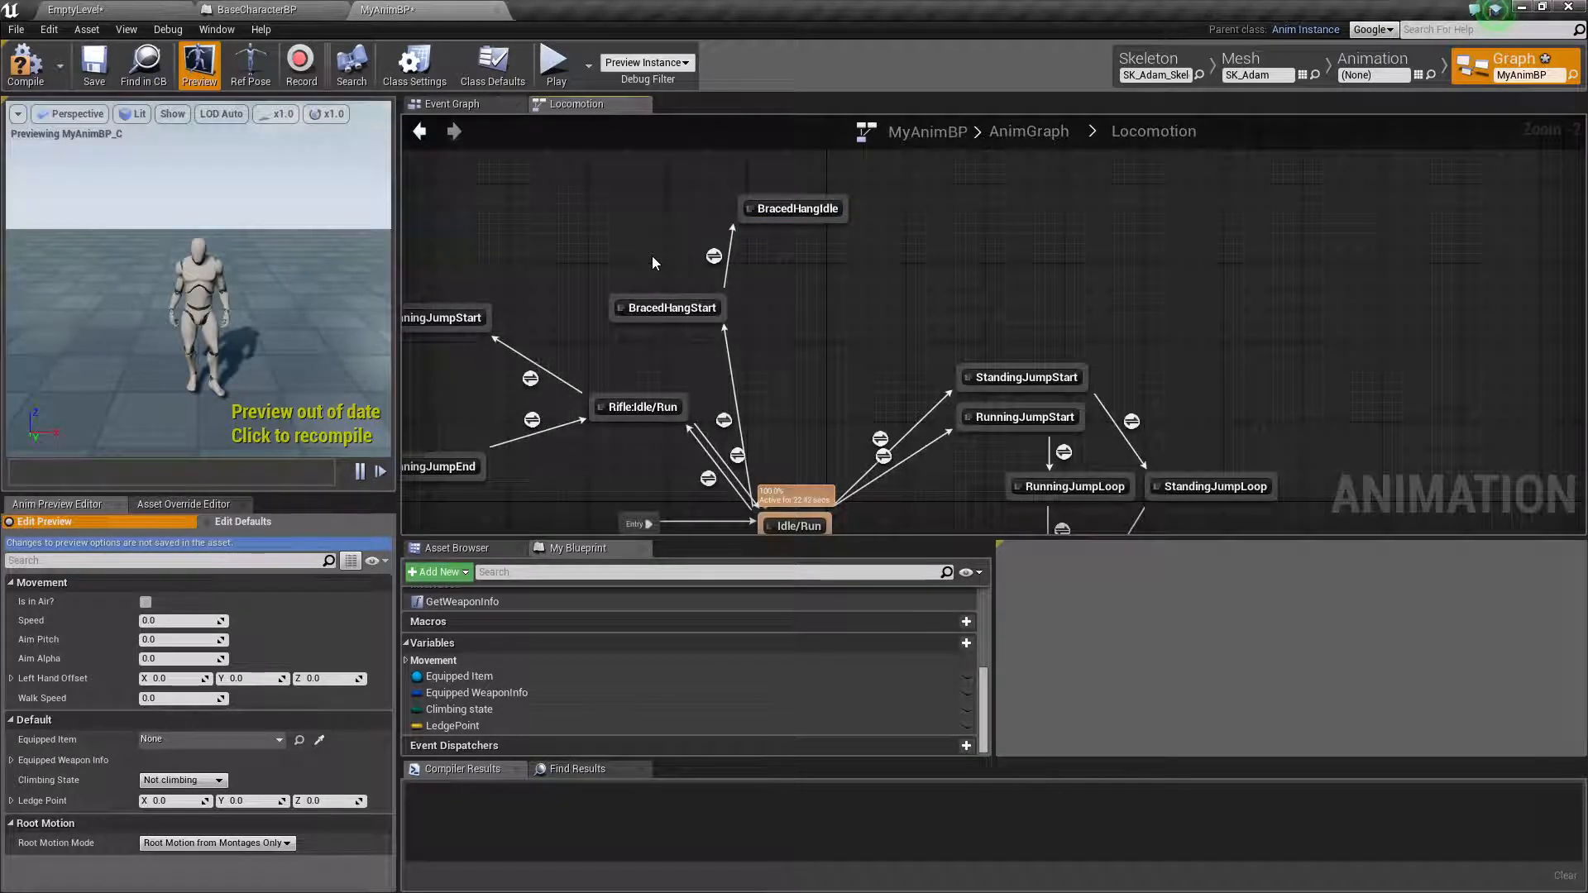
{"action": "left_click", "coordinate": [671, 307]}
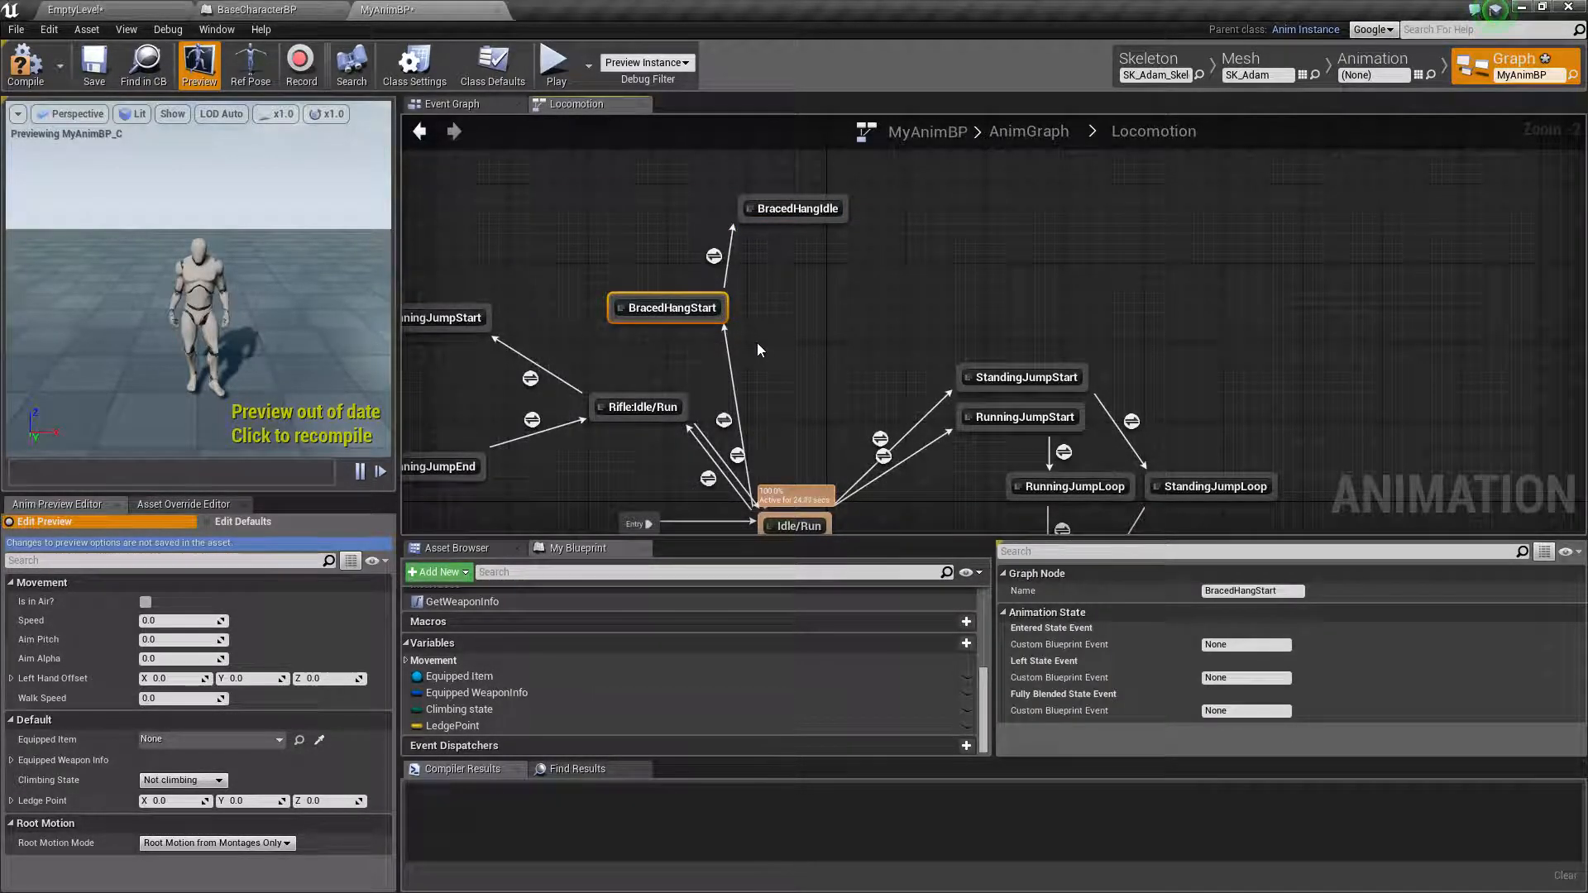
{"action": "left_click_drag", "start_coordinate": [704, 320], "coordinate": [706, 323]}
{"action": "left_click", "coordinate": [816, 331]}
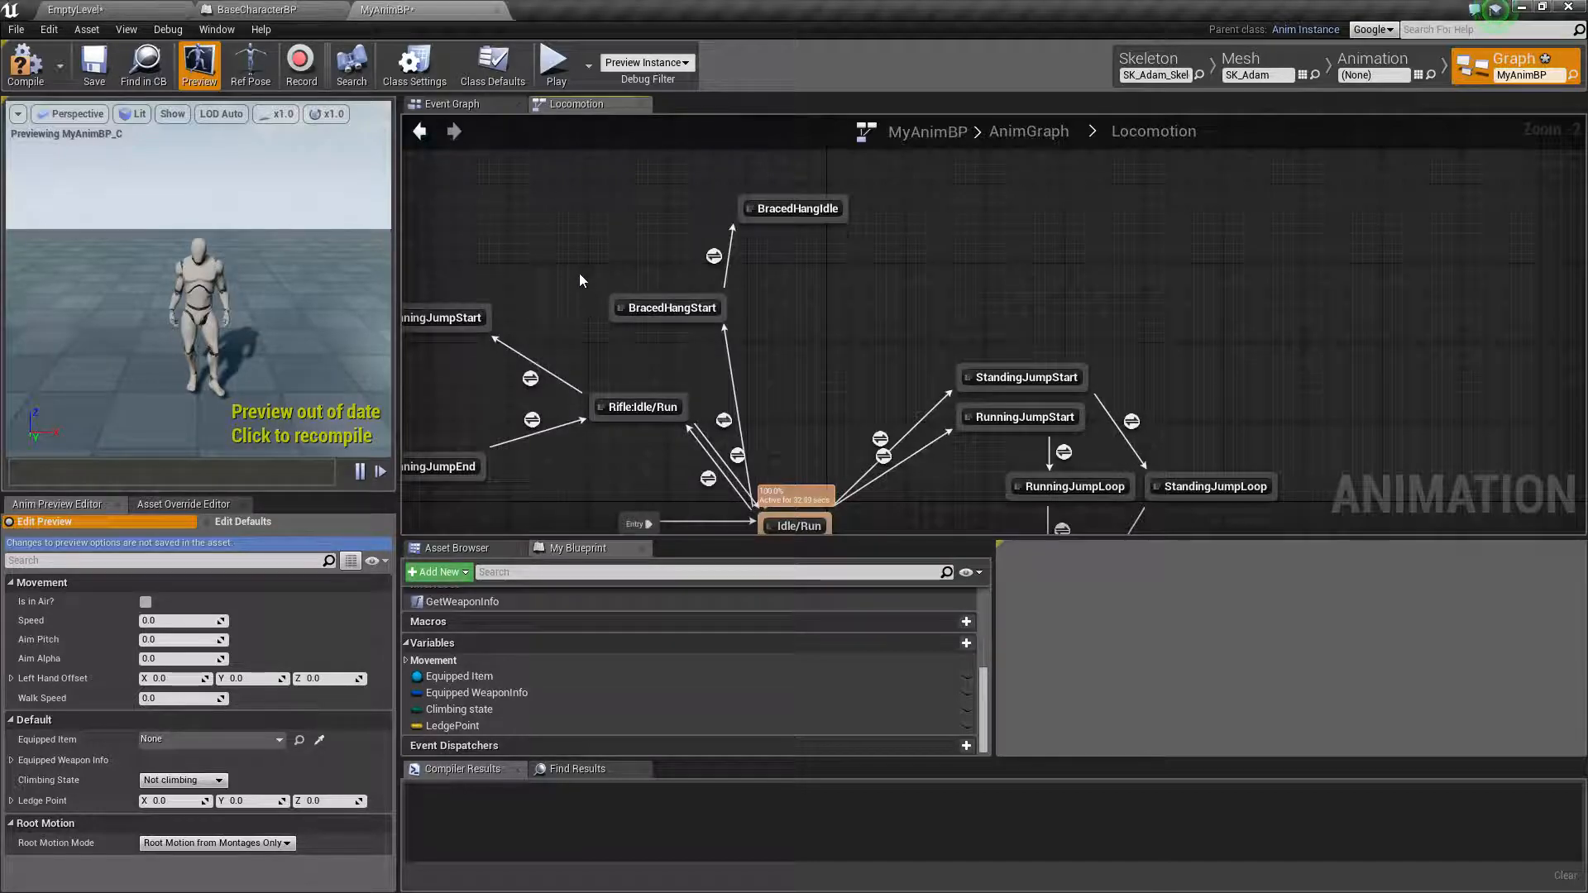
Delete the BracedHangStart state from the Locomotion state machine
{"action": "left_click", "coordinate": [674, 311]}
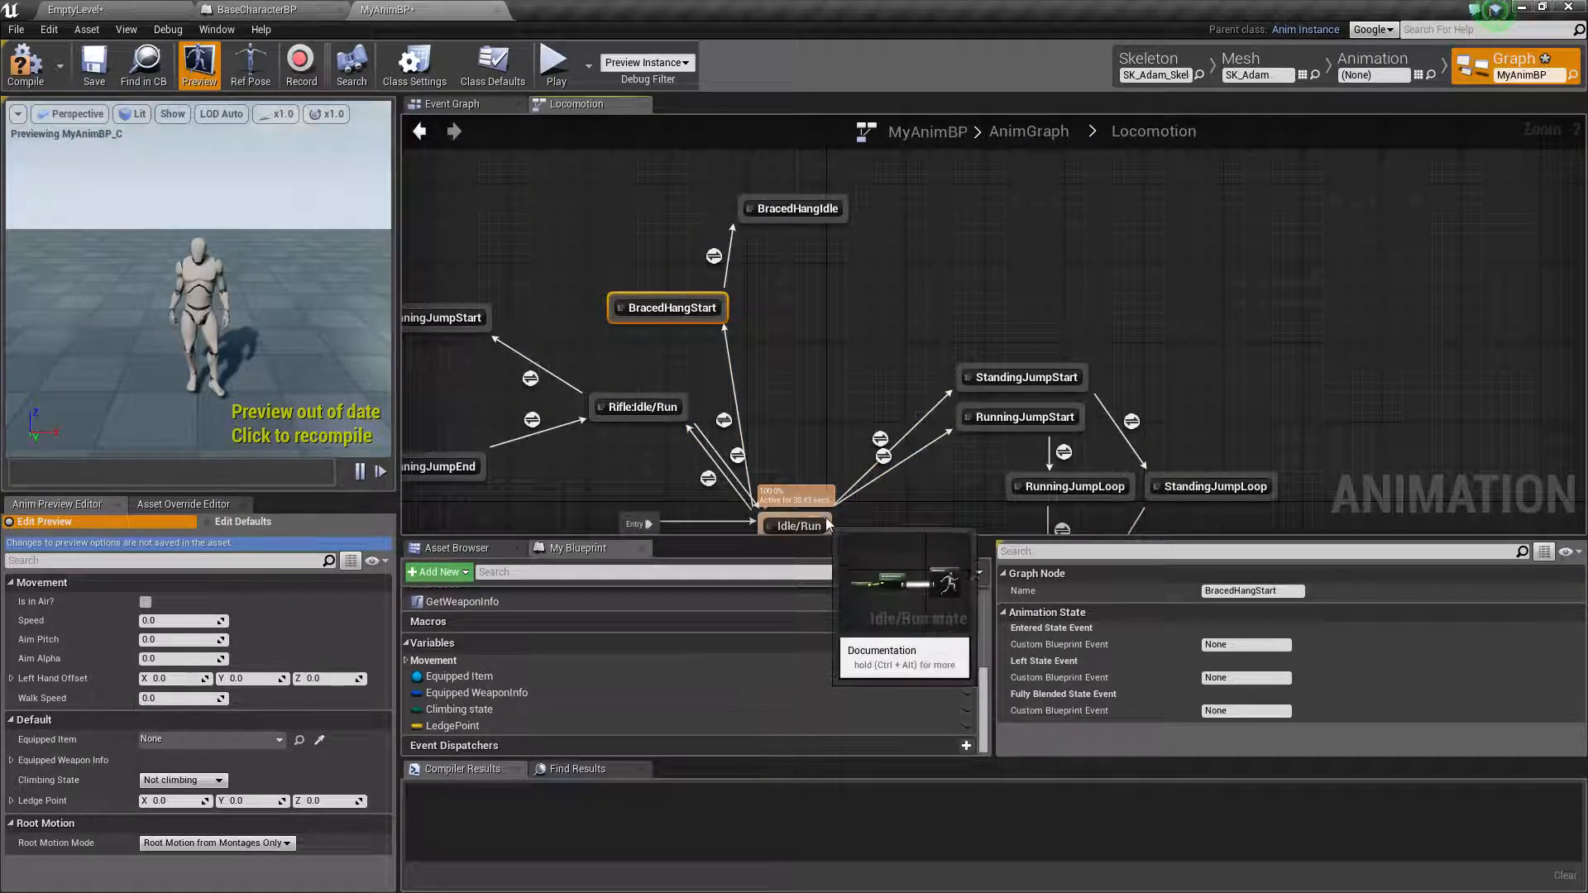
{"action": "mouse_move", "coordinate": [881, 441]}
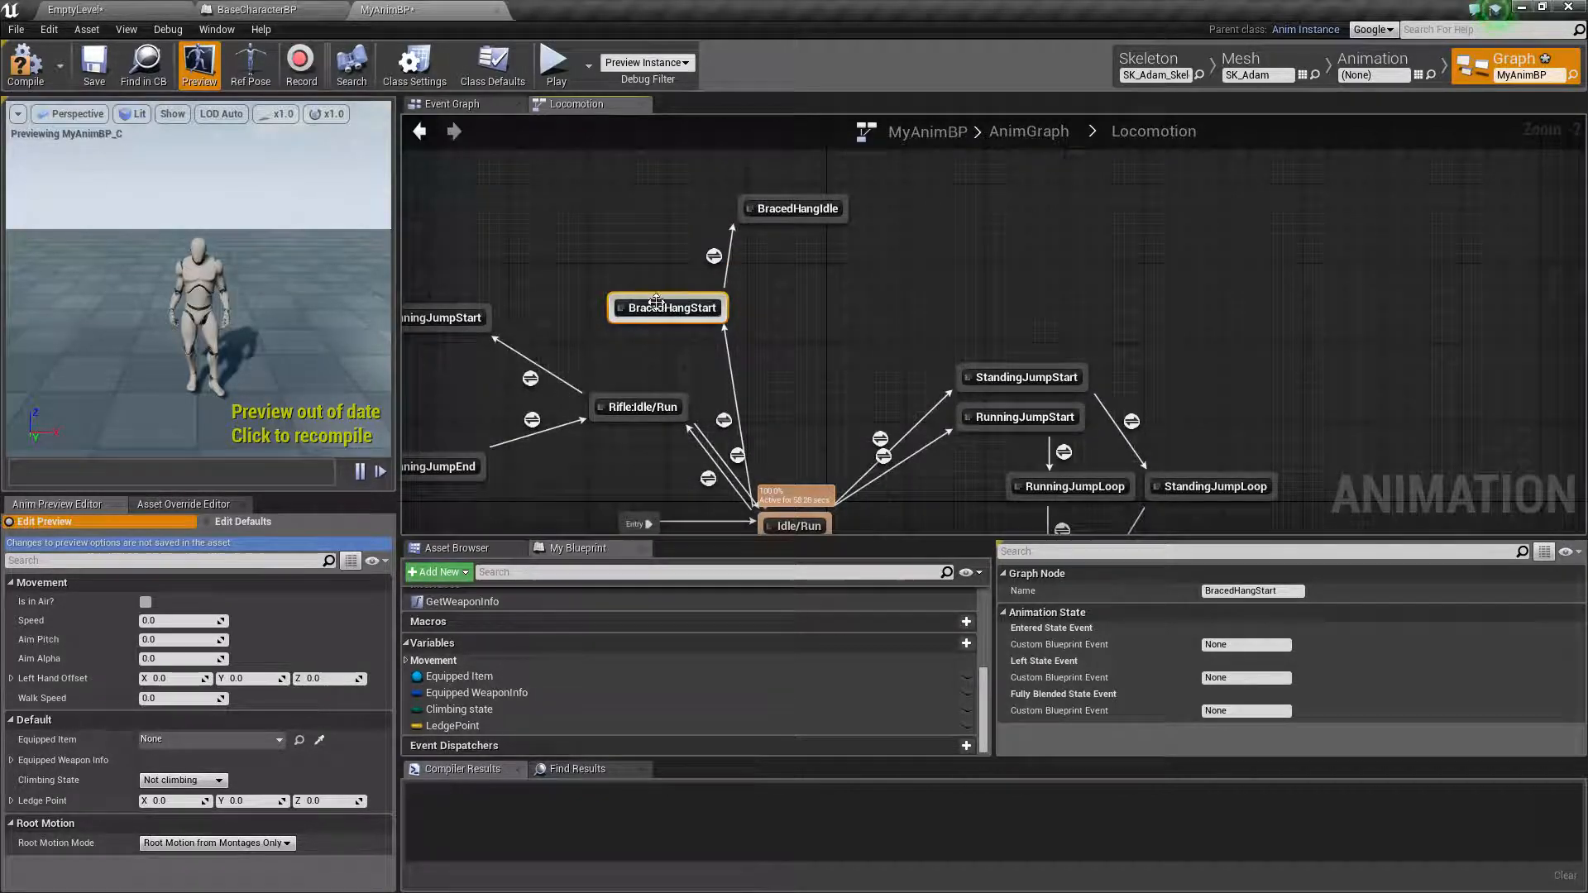
{"action": "key", "text": "Delete"}
Place BracedHangIdle just above Rifle:Idle/Run and add a transition to it from Idle/Run
{"action": "left_click_drag", "start_coordinate": [788, 216], "coordinate": [651, 321]}
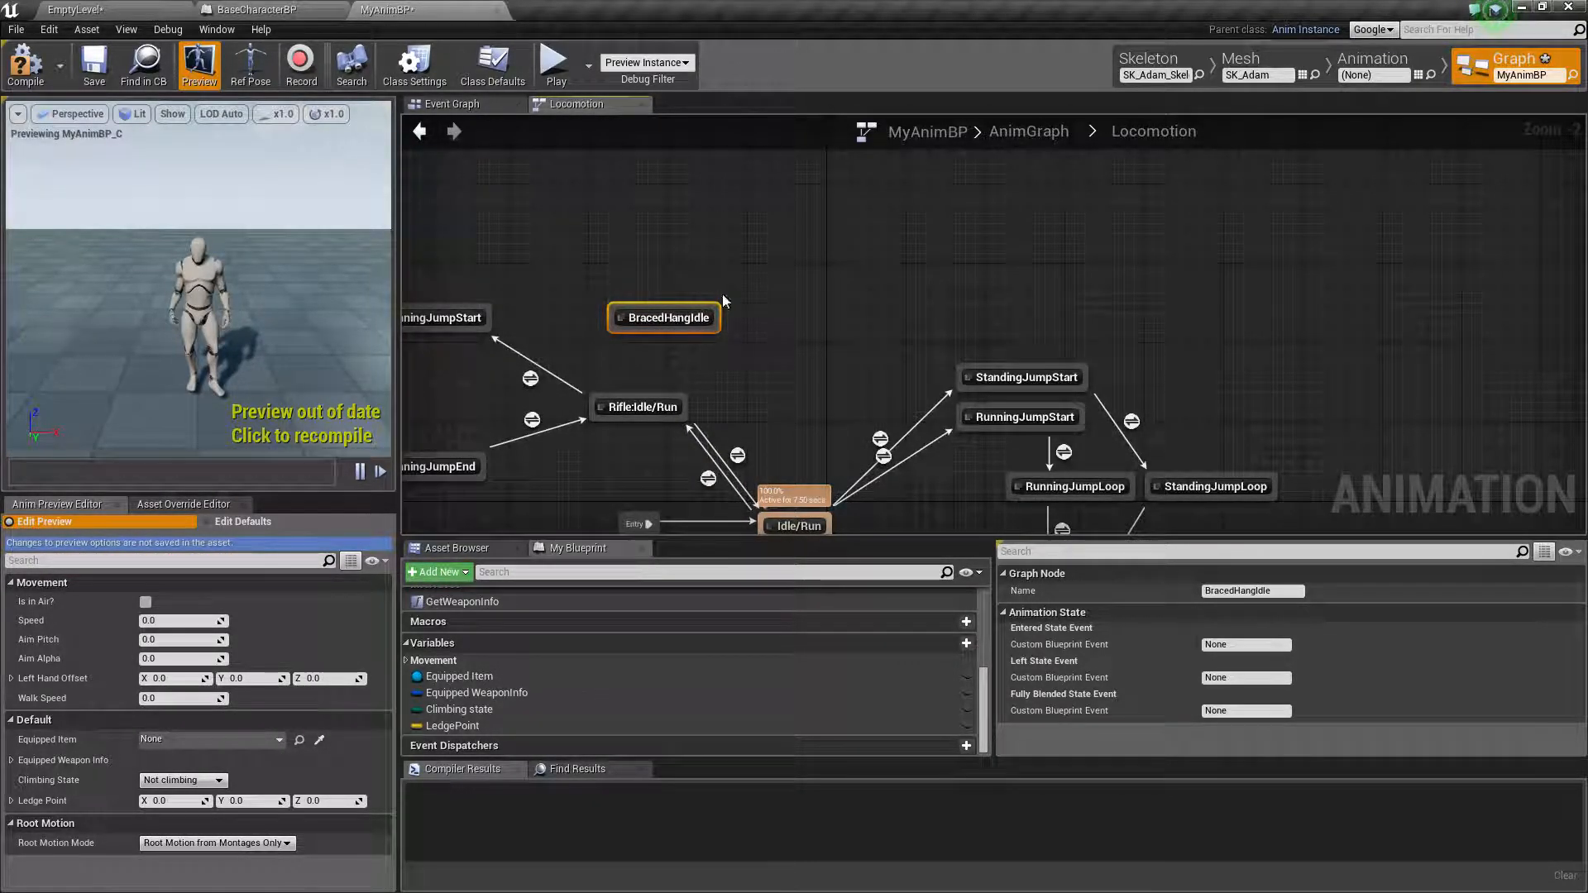
{"action": "left_click_drag", "start_coordinate": [798, 528], "coordinate": [777, 223]}
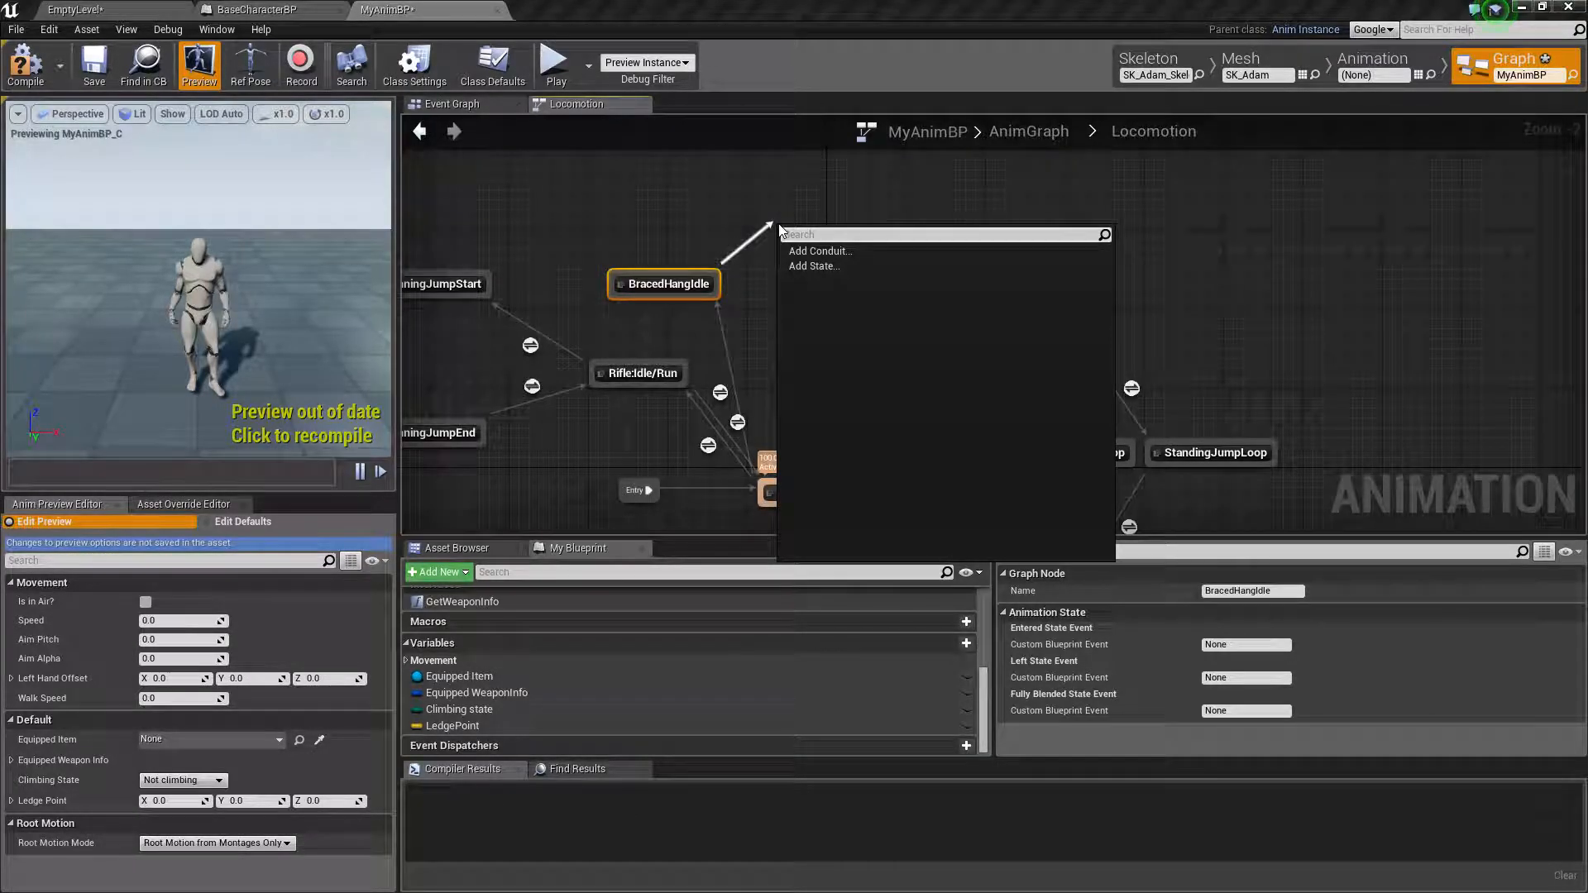
{"action": "type", "text": "BracedHangD"}
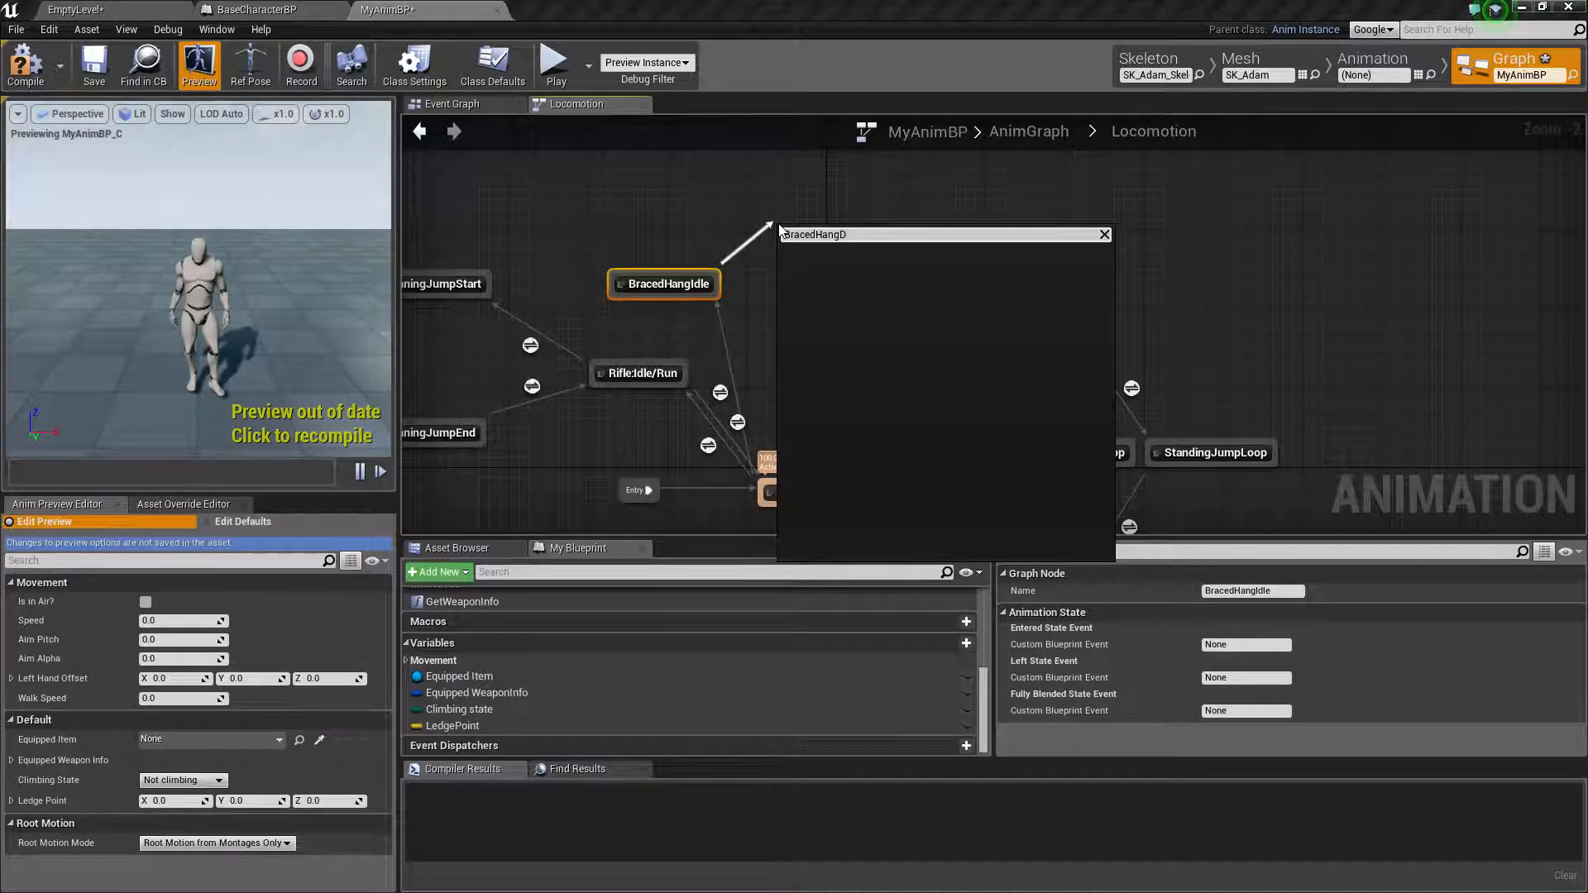
{"action": "type", "text": "ropStart"}
{"action": "key", "text": "ctrl+a"}
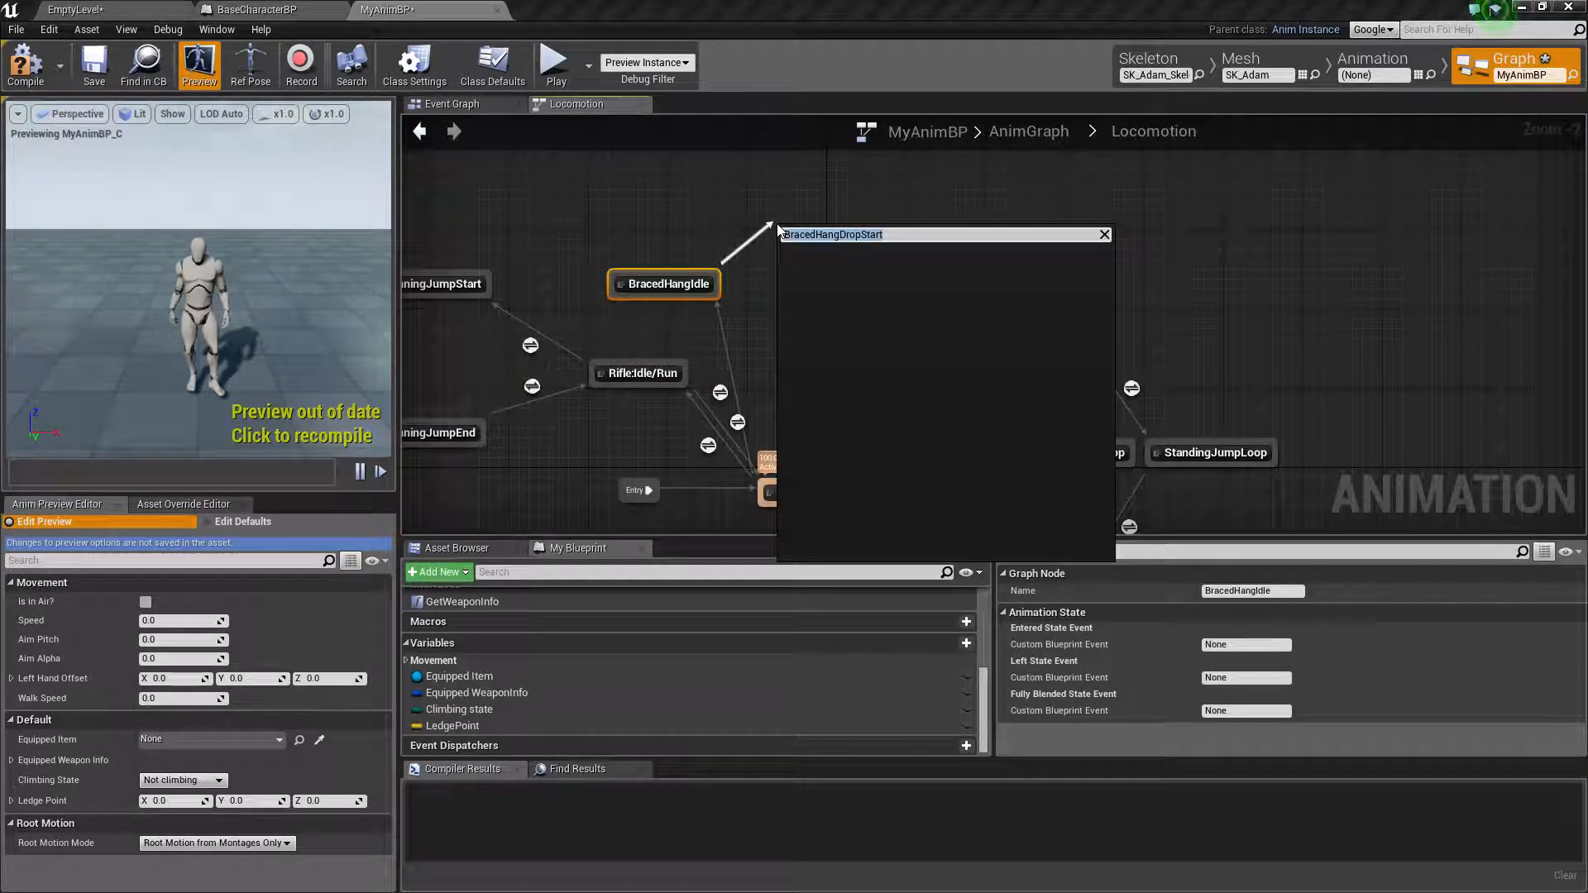
{"action": "left_click", "coordinate": [652, 192]}
Add a new state with a transition from BracedHangIdle and name it BracedHangDropSstart
{"action": "left_click_drag", "start_coordinate": [718, 281], "coordinate": [759, 234]}
{"action": "left_click", "coordinate": [808, 267]}
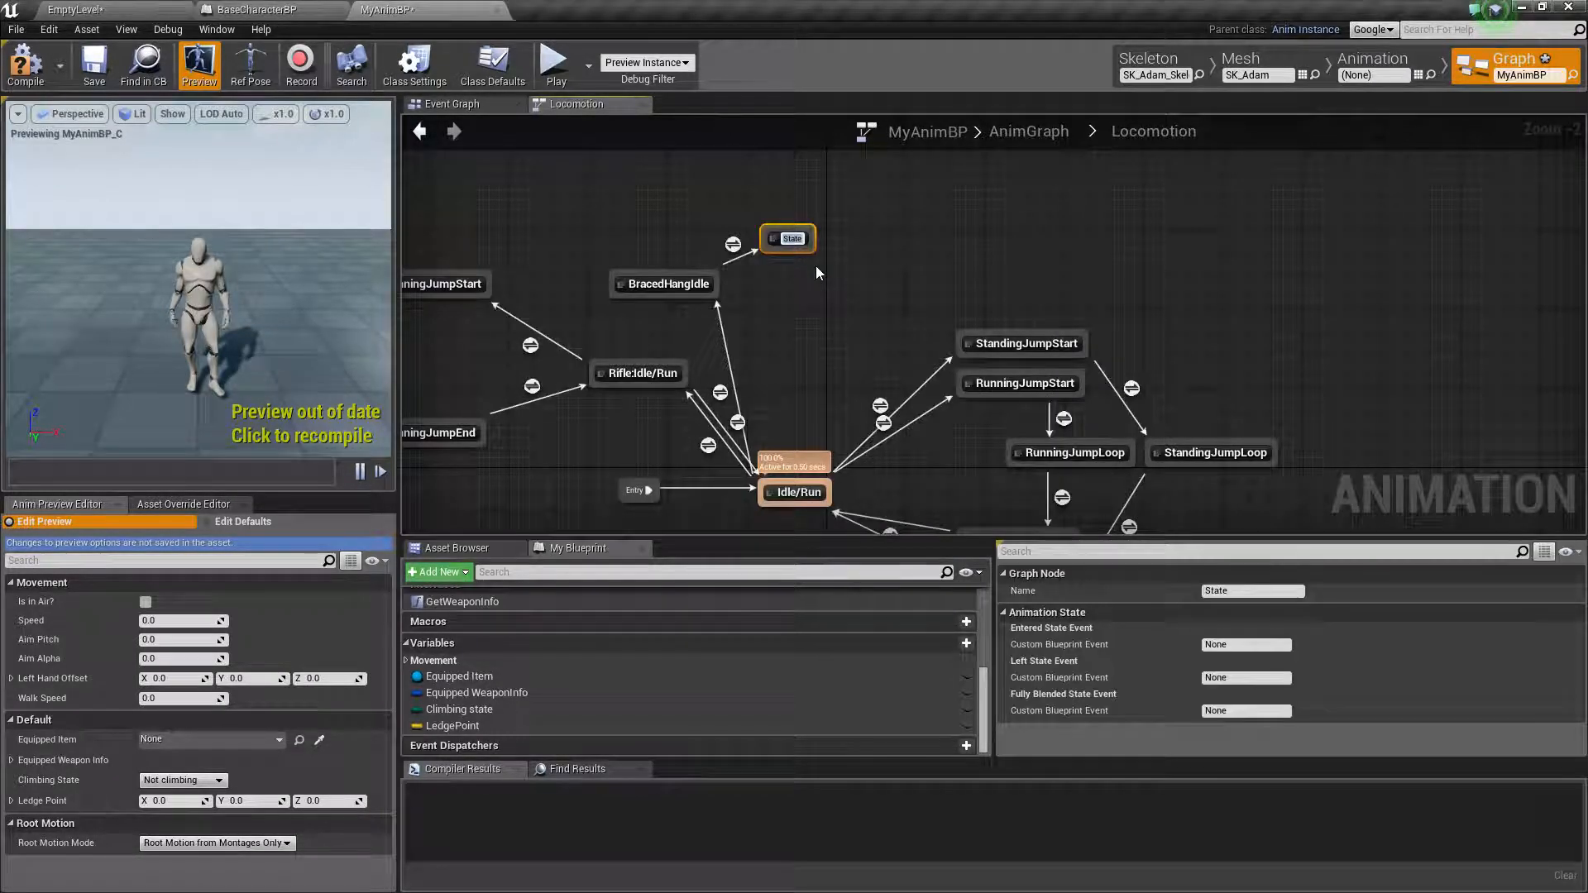
{"action": "type", "text": "BracedHang"}
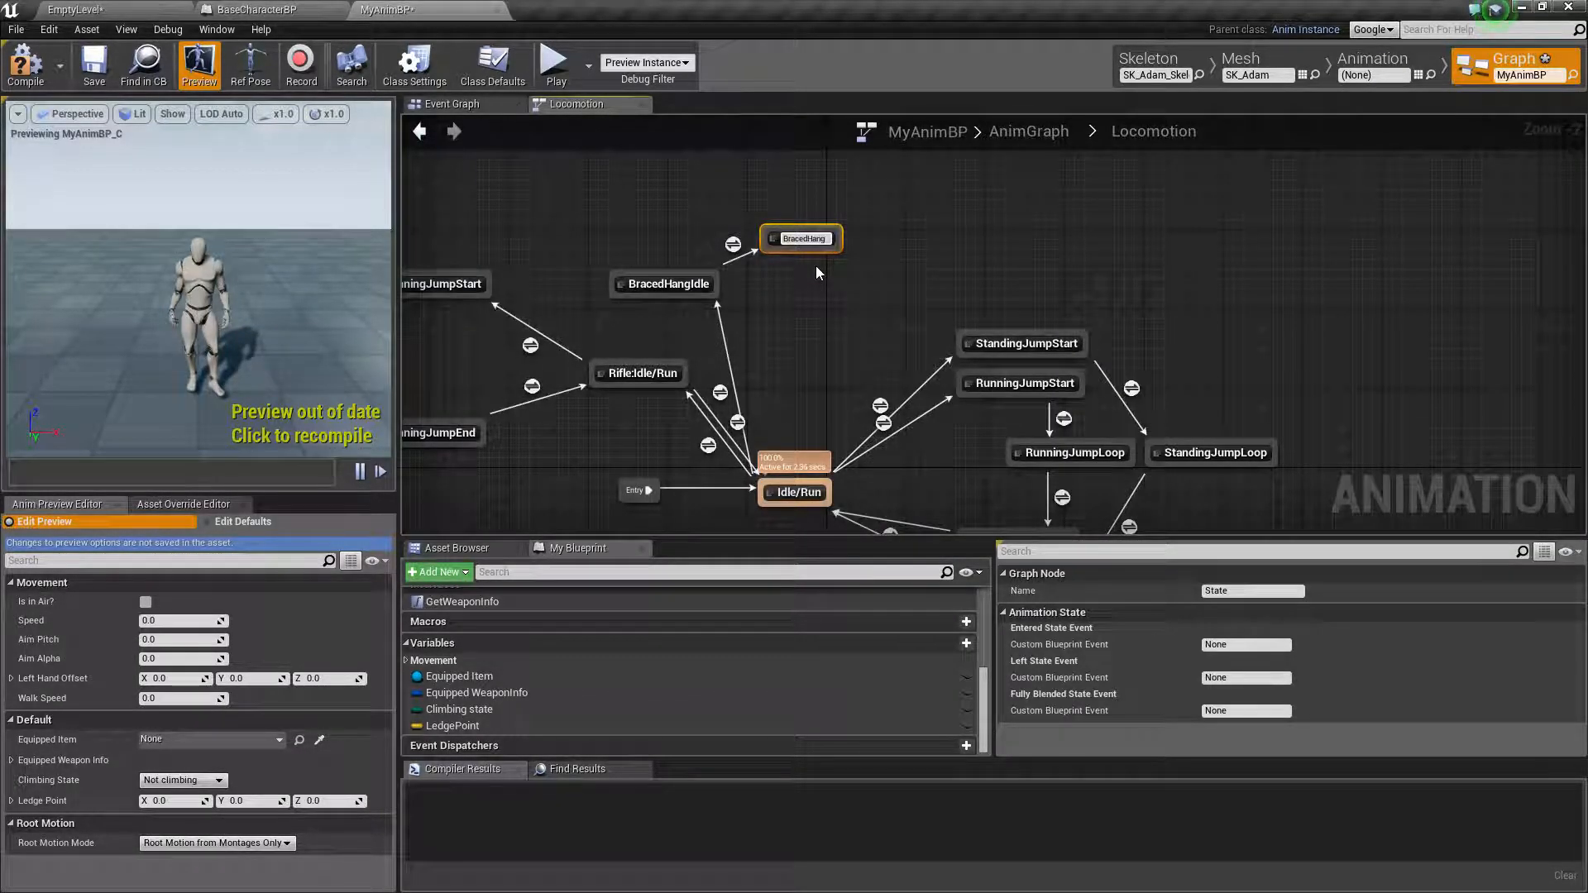
{"action": "type", "text": "DropSstart"}
{"action": "key", "text": "Return"}
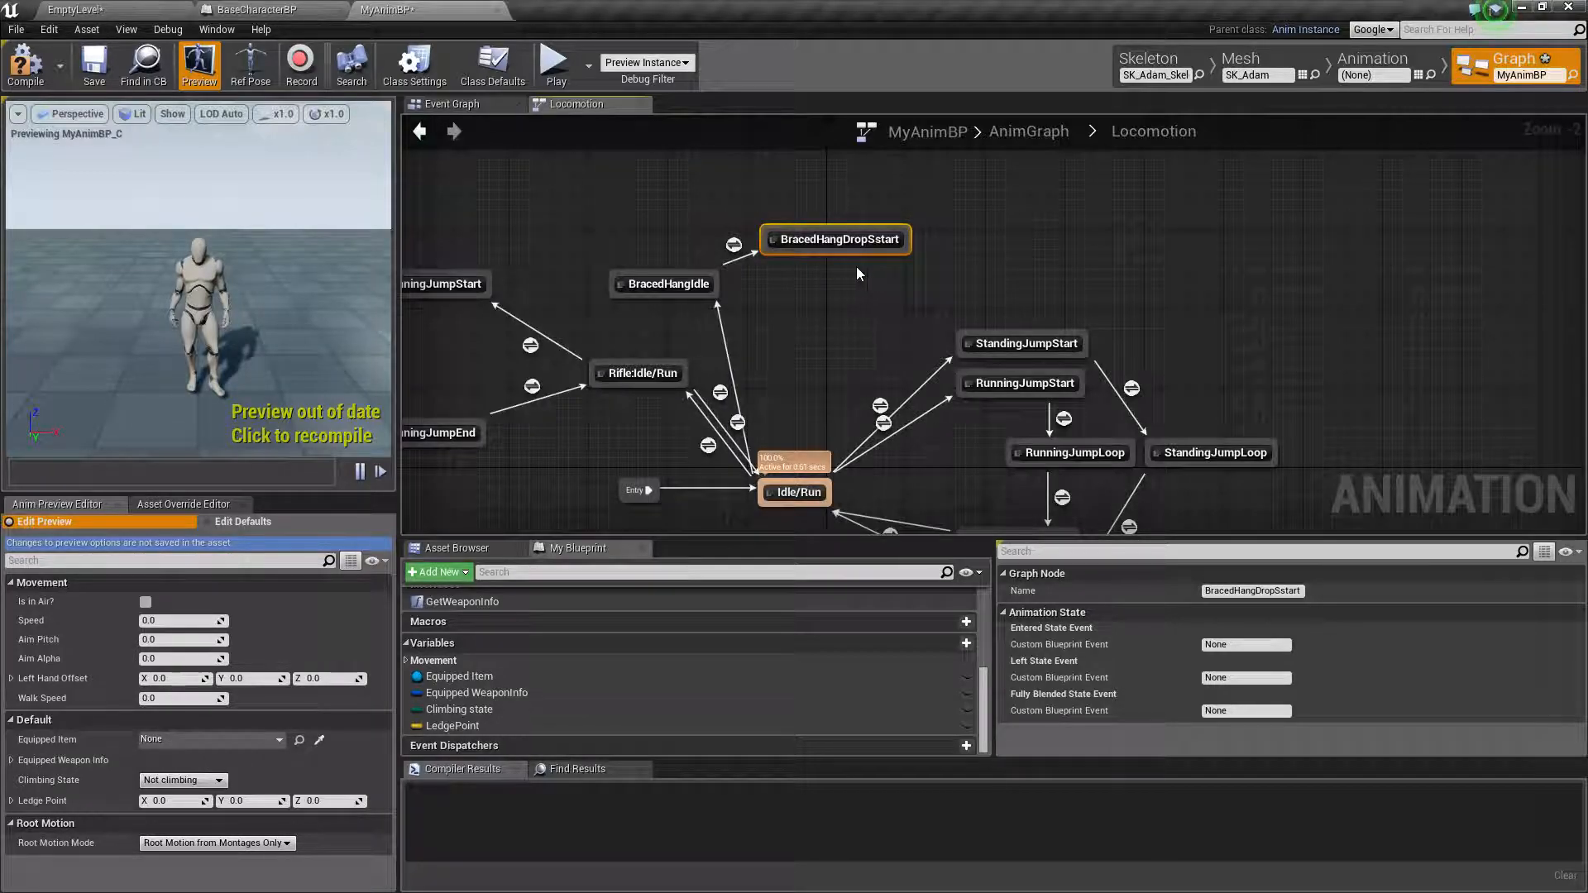
Add a new state with a transition from BracedHangDropSstart and name it BracedHangDropLoop
{"action": "left_click_drag", "start_coordinate": [829, 252], "coordinate": [905, 267]}
{"action": "left_click", "coordinate": [941, 302]}
{"action": "type", "text": "Brac"}
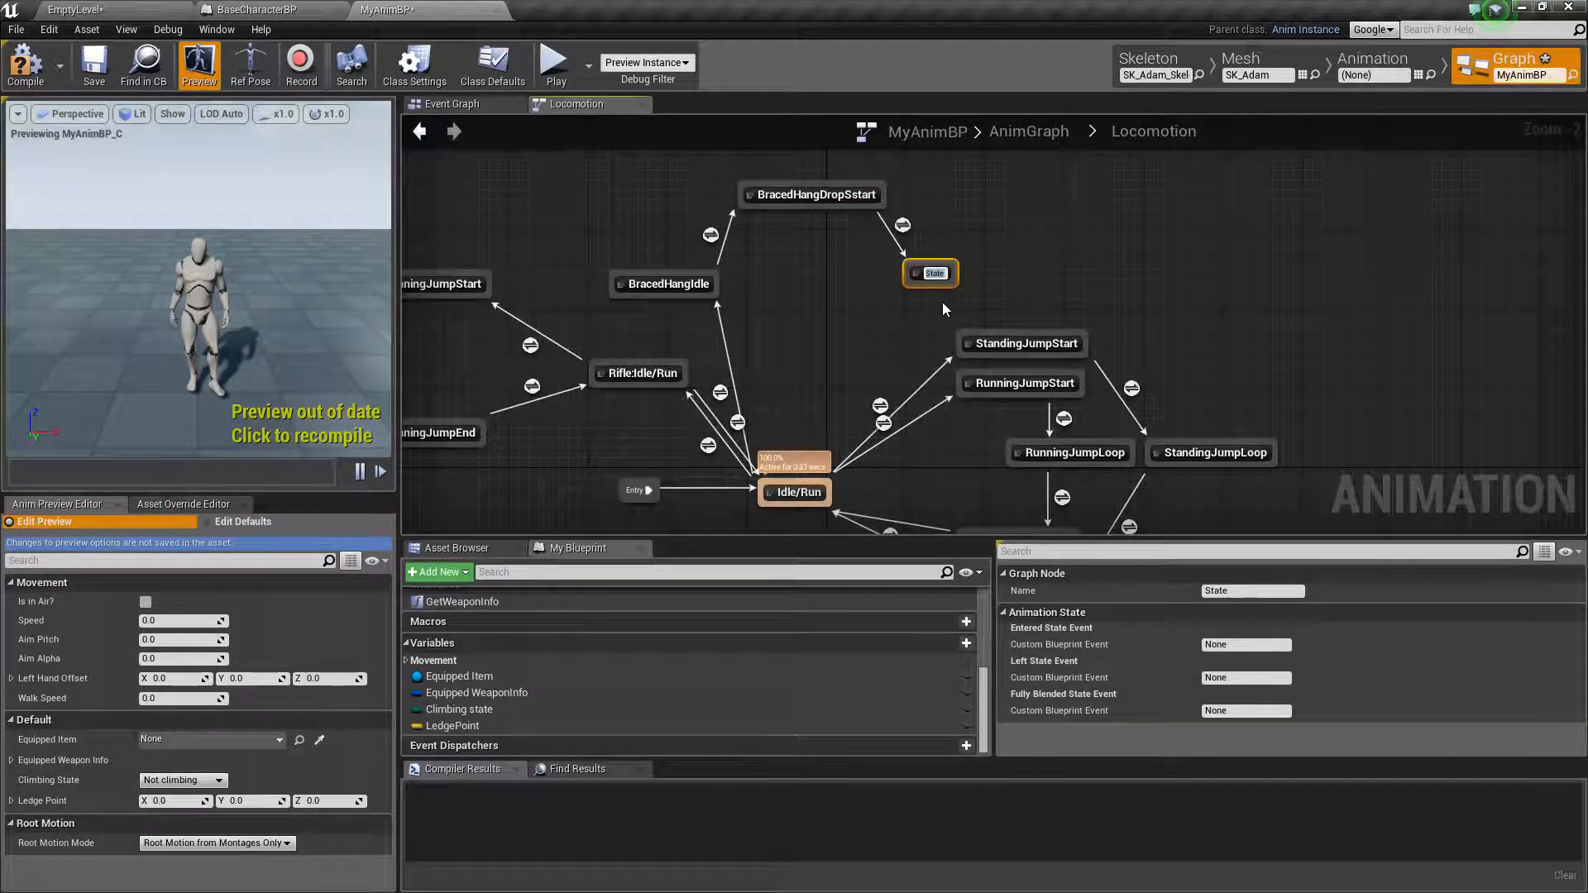
{"action": "type", "text": "edHa"}
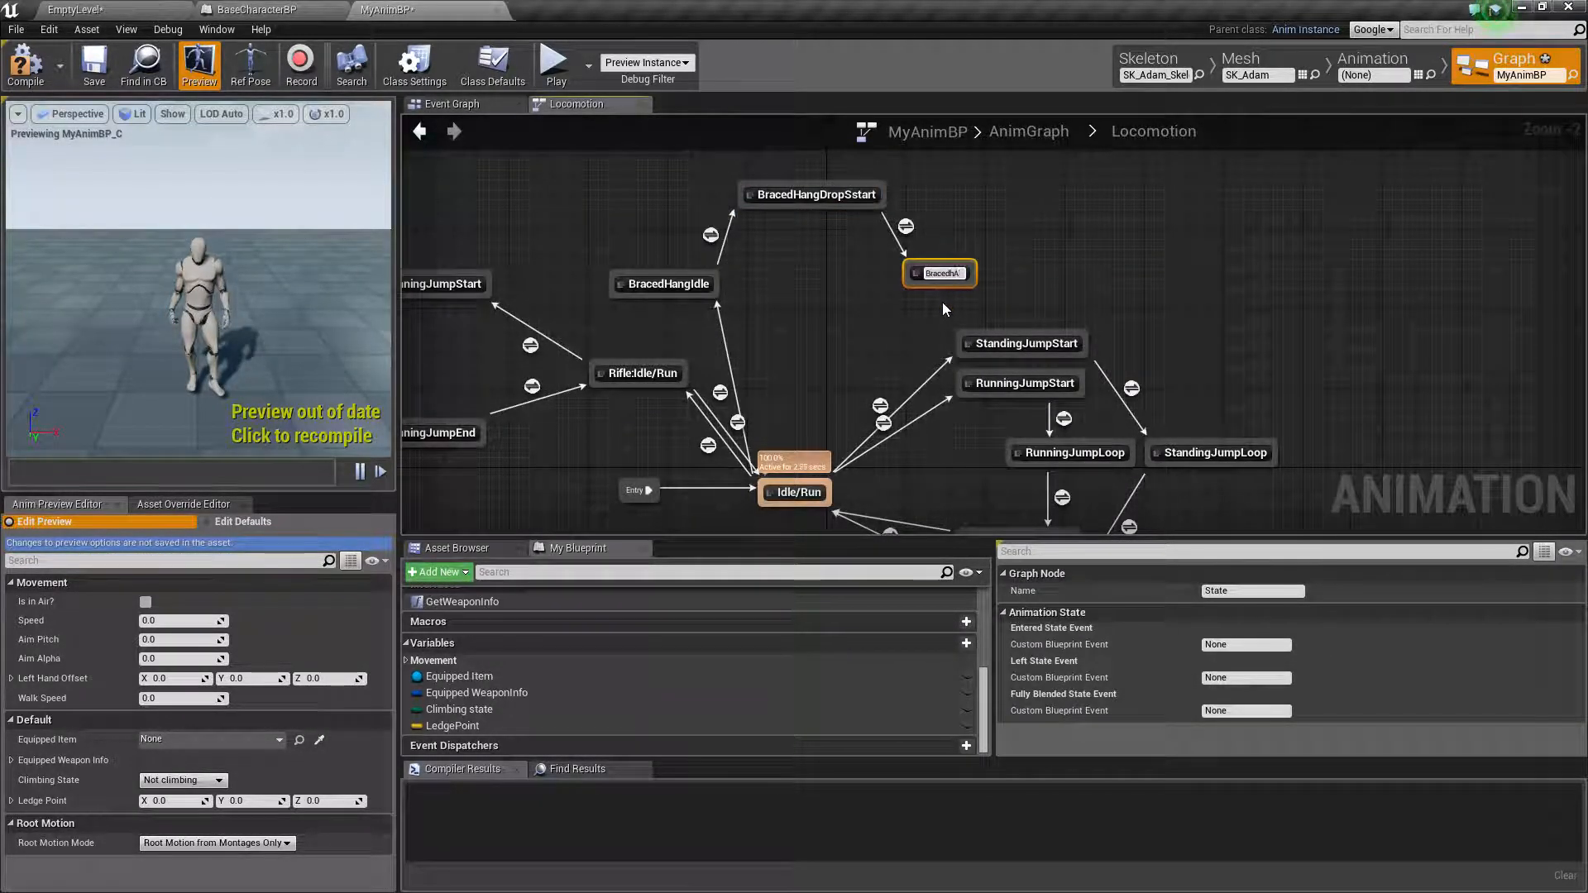
{"action": "type", "text": "ngD"}
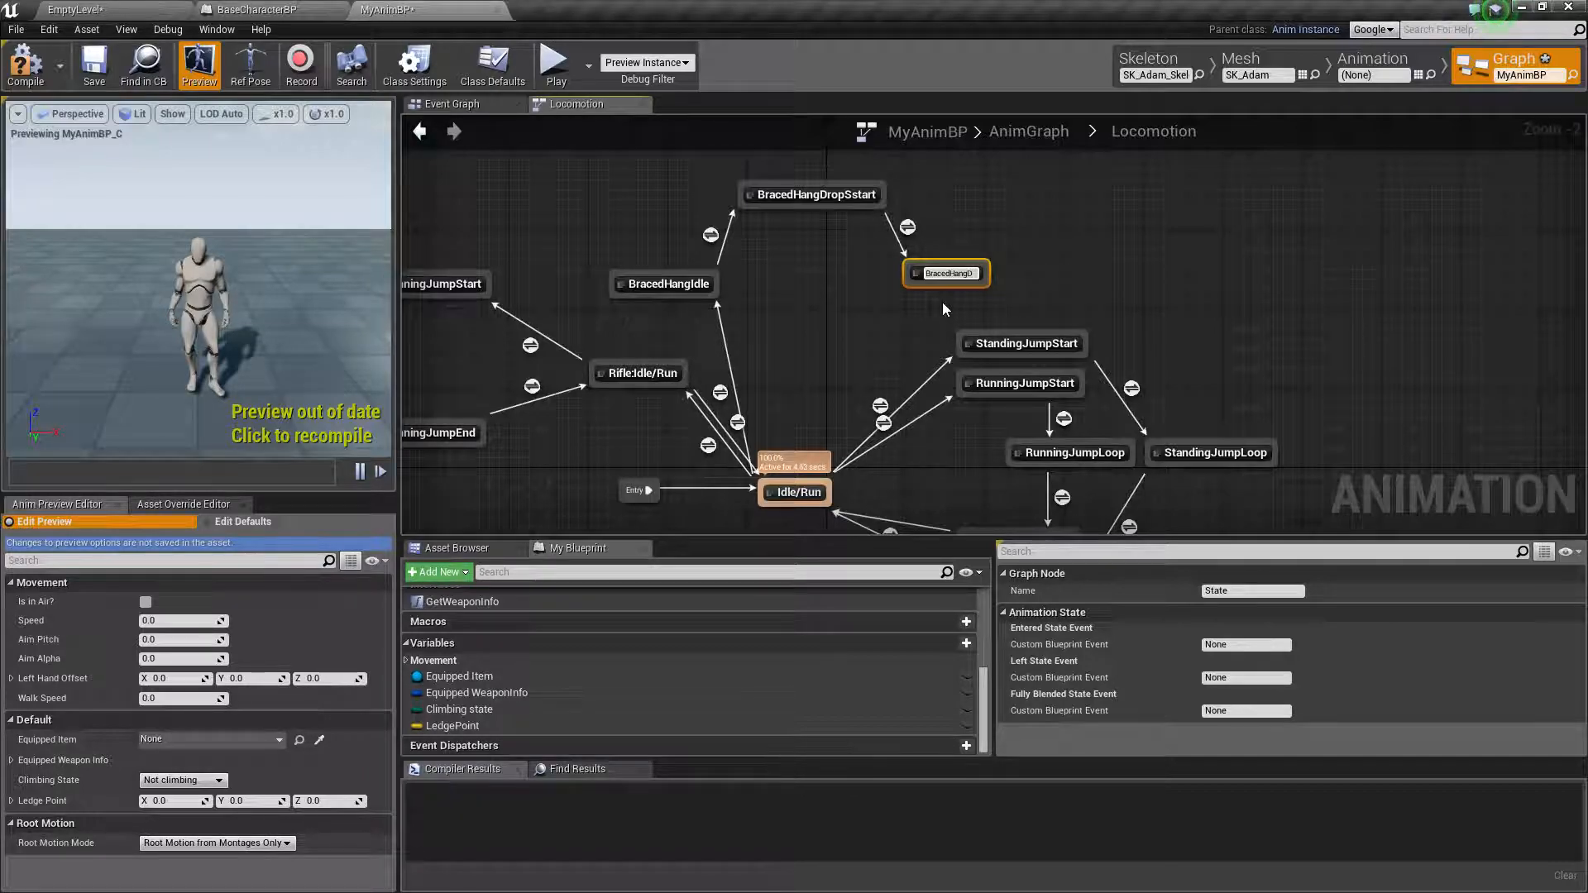
{"action": "type", "text": "ropLo"}
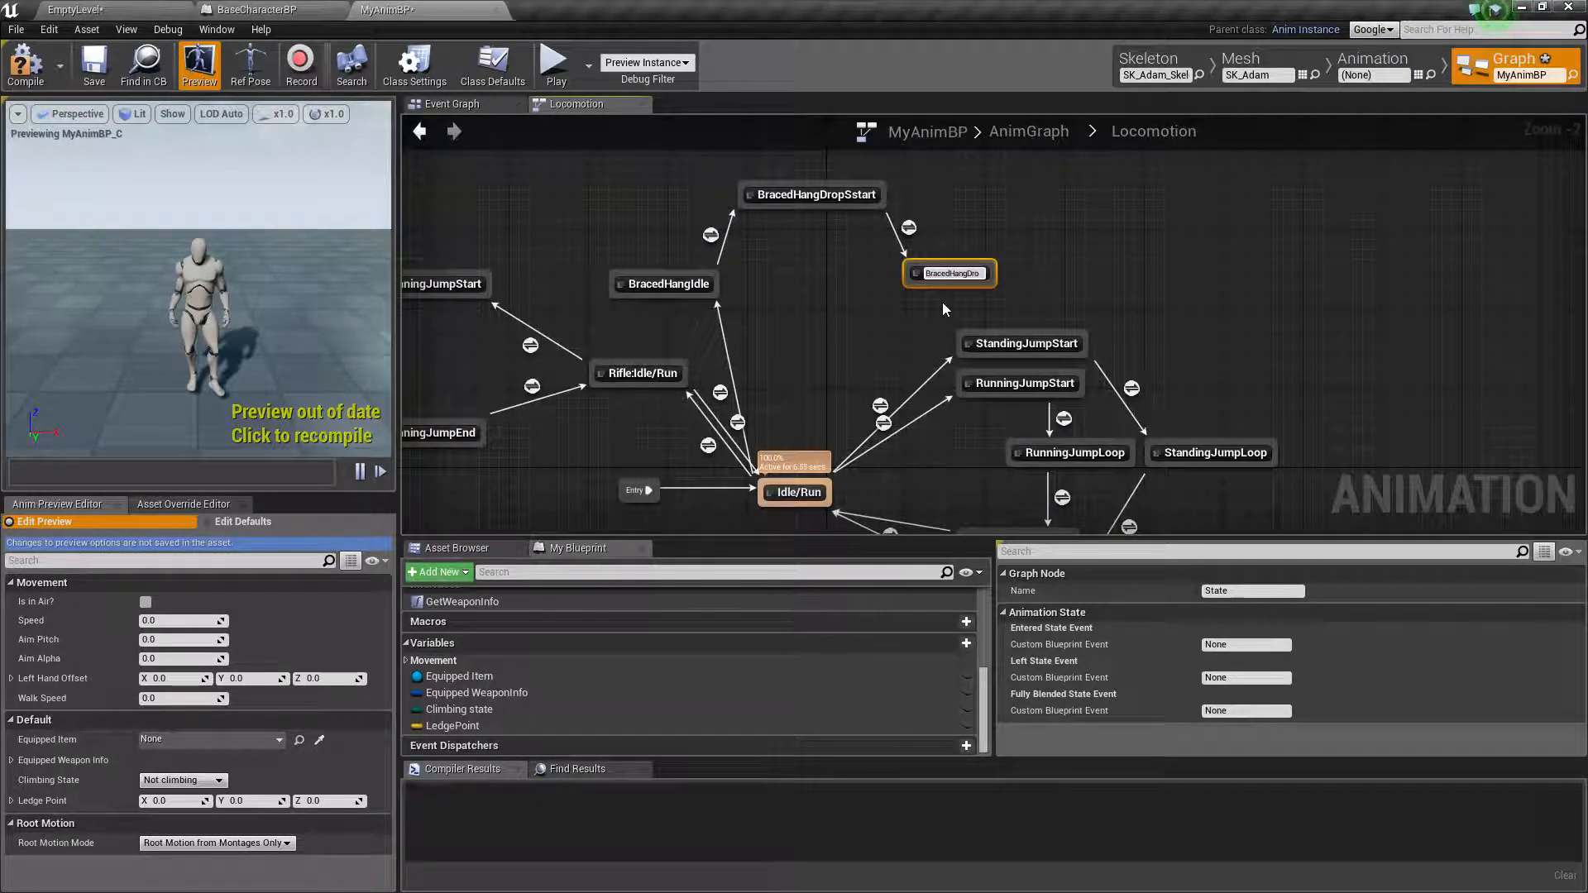
{"action": "key", "text": "BackSpace"}
{"action": "key", "text": "BackSpace"}
{"action": "key", "text": "BackSpace"}
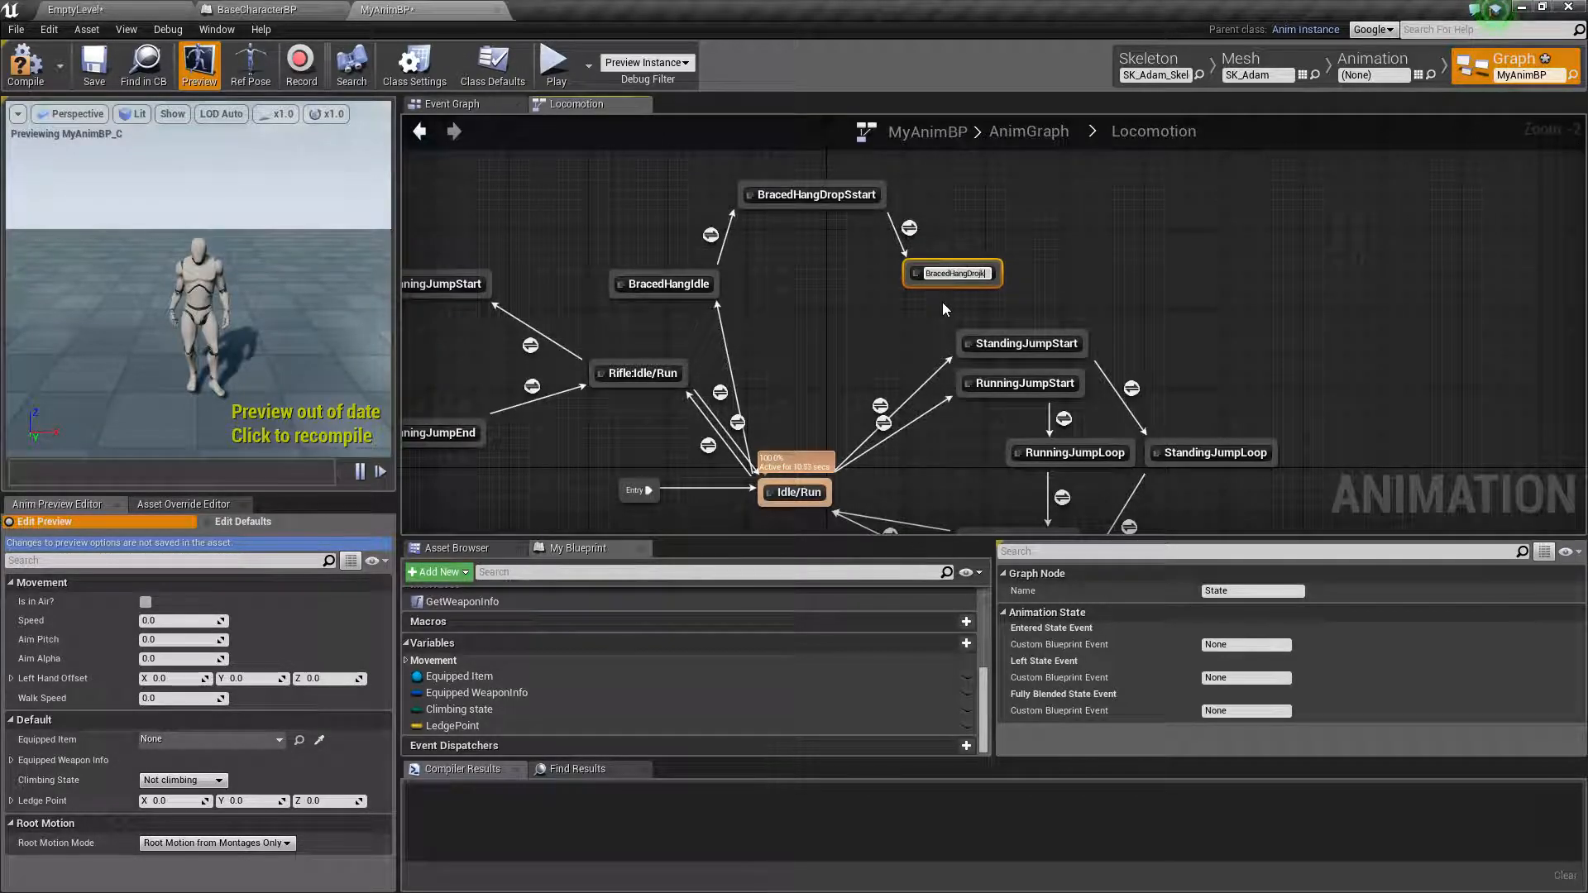
{"action": "type", "text": "pLoop"}
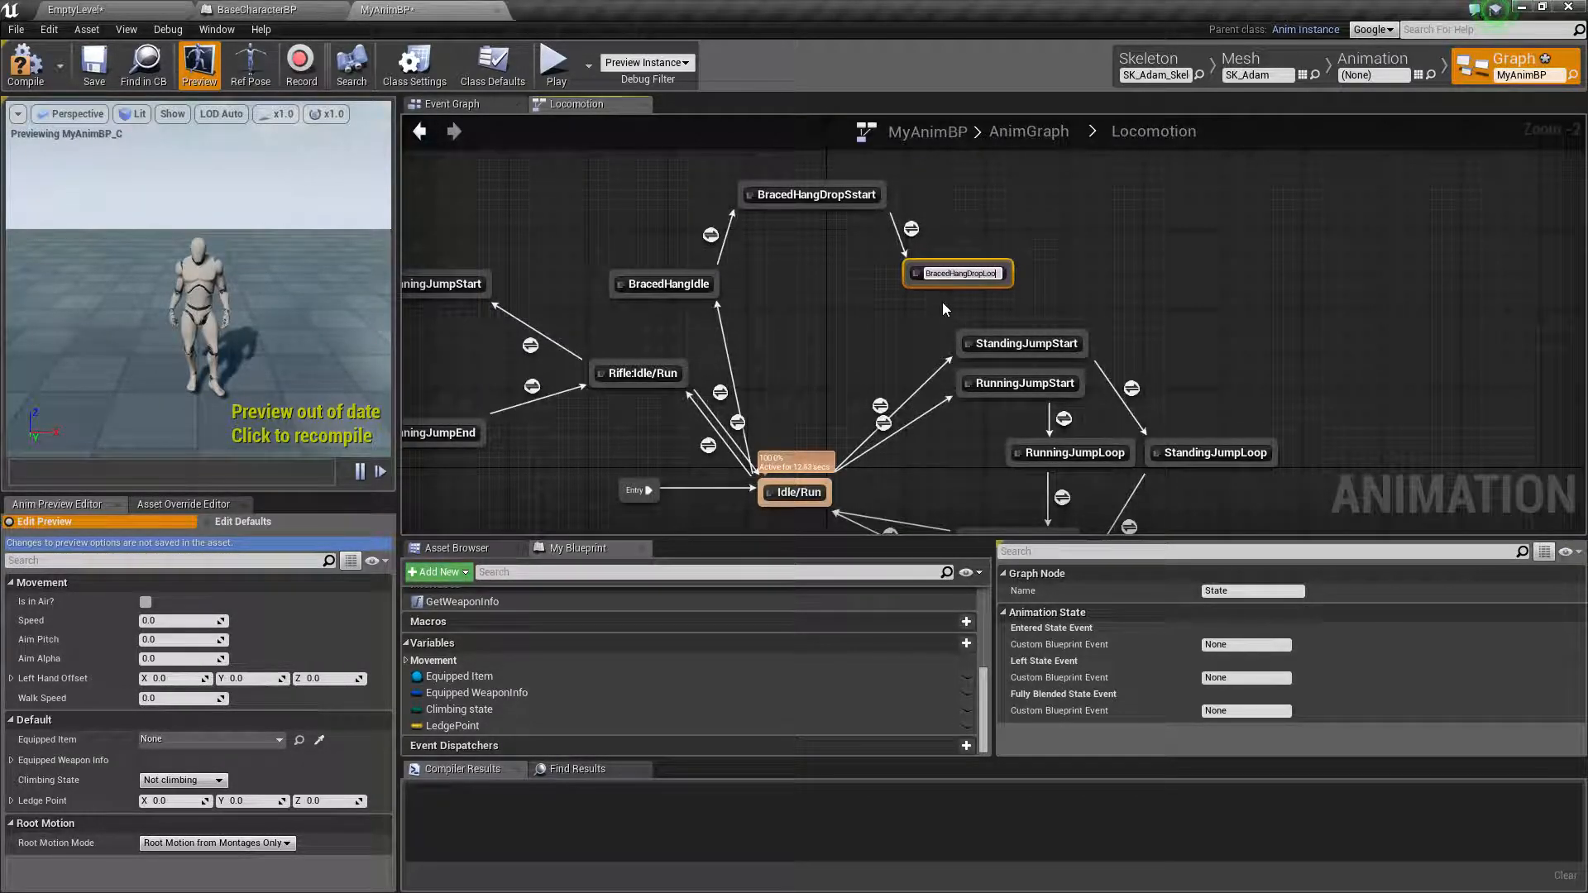
{"action": "key", "text": "Return"}
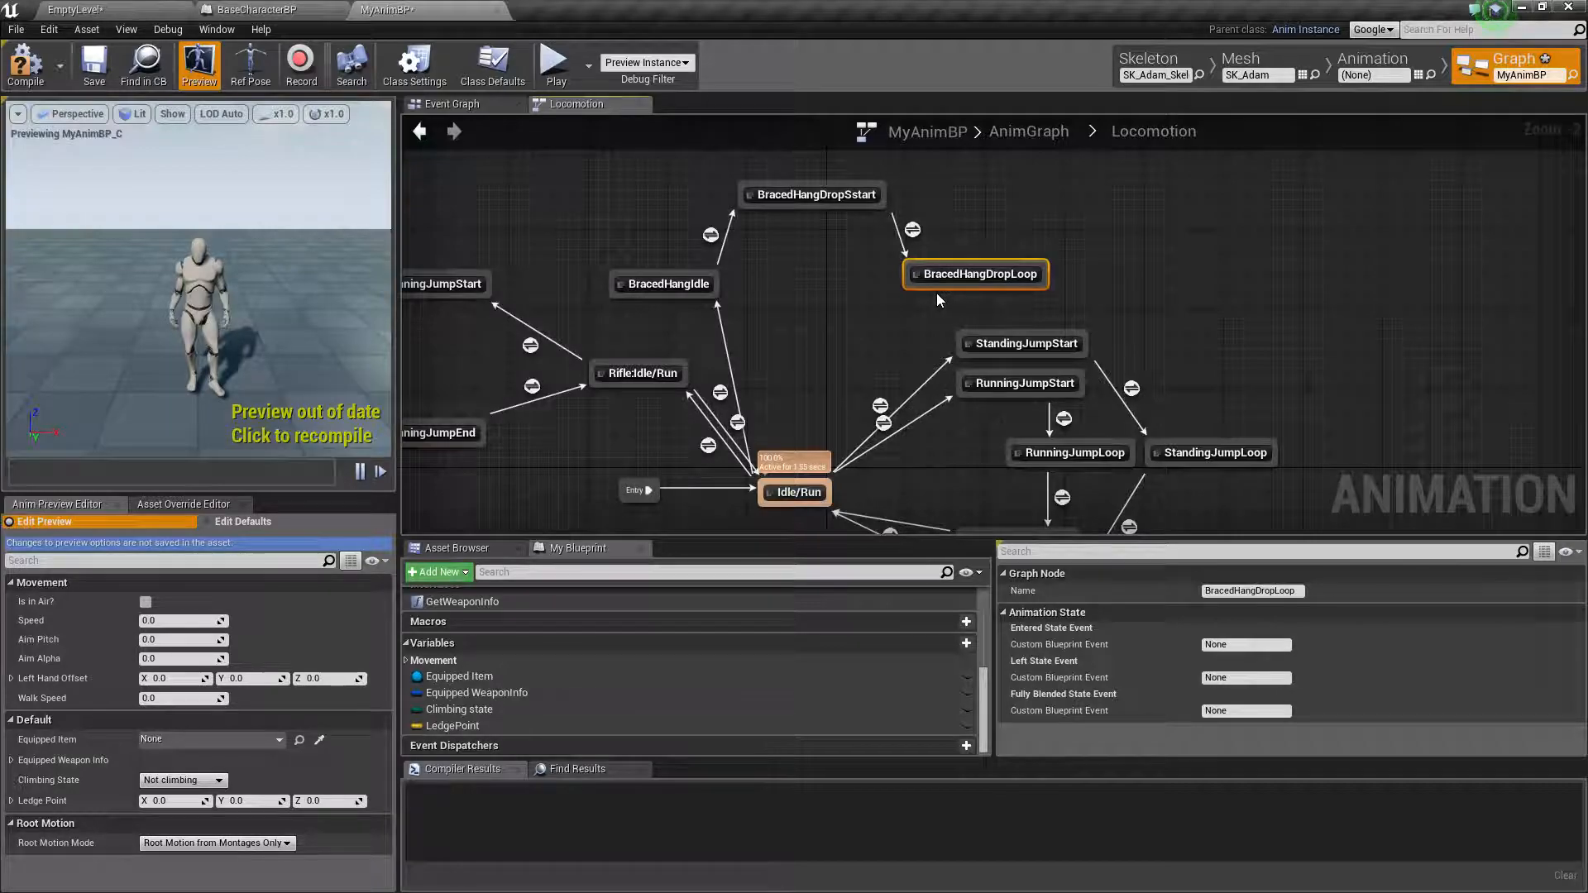
Add a BracedHangDropEnd state with a transition from BracedHangDropLoop, and connect it back to Idle/Run
{"action": "left_click_drag", "start_coordinate": [926, 287], "coordinate": [839, 357]}
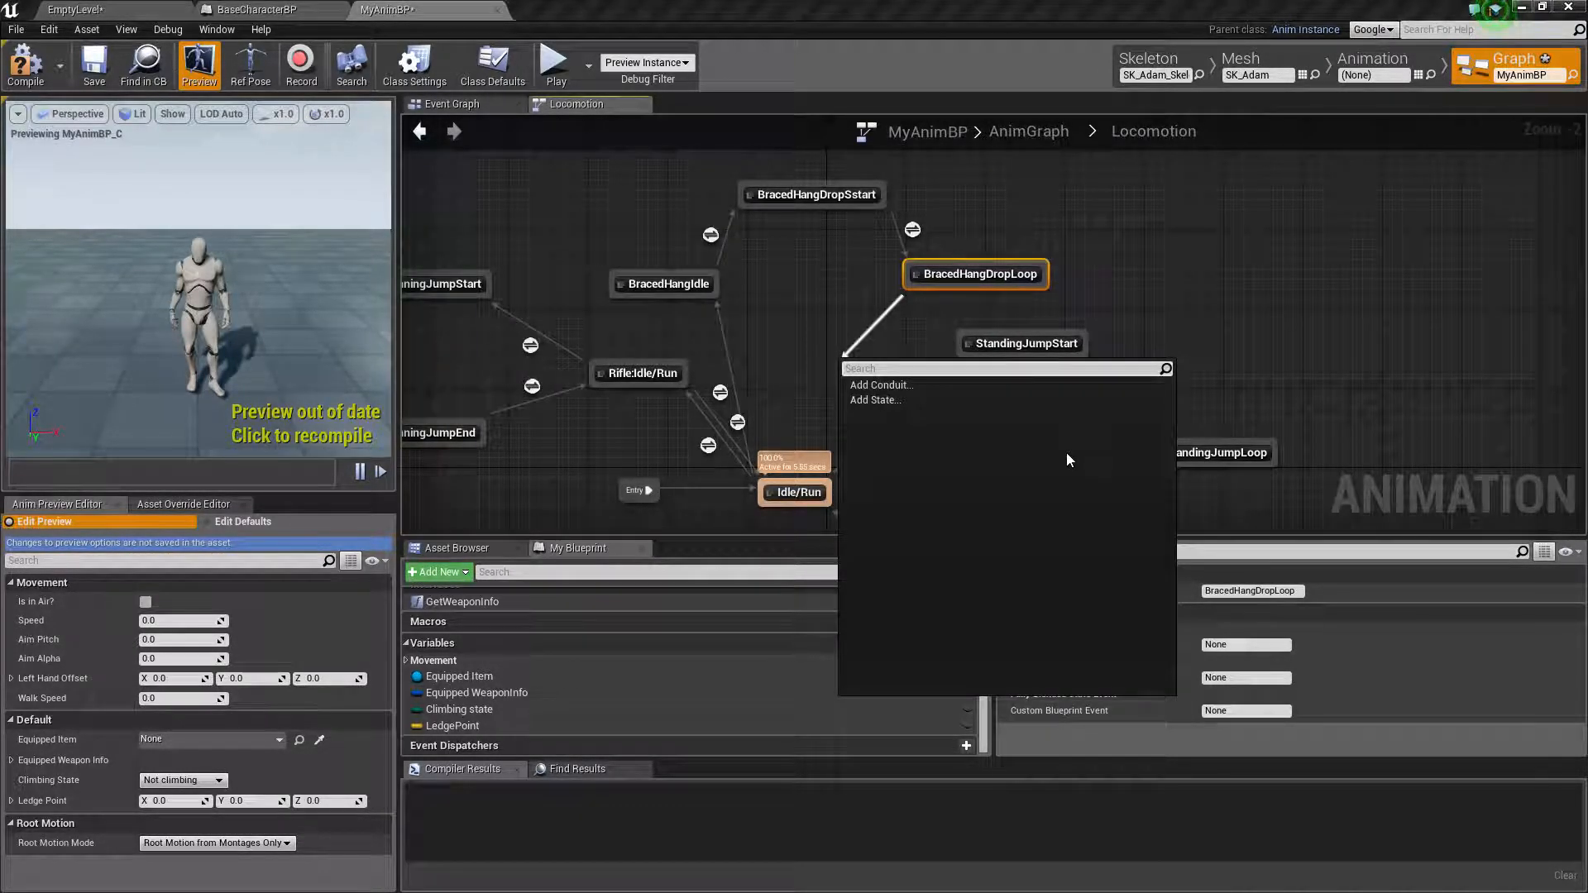
{"action": "left_click", "coordinate": [883, 401]}
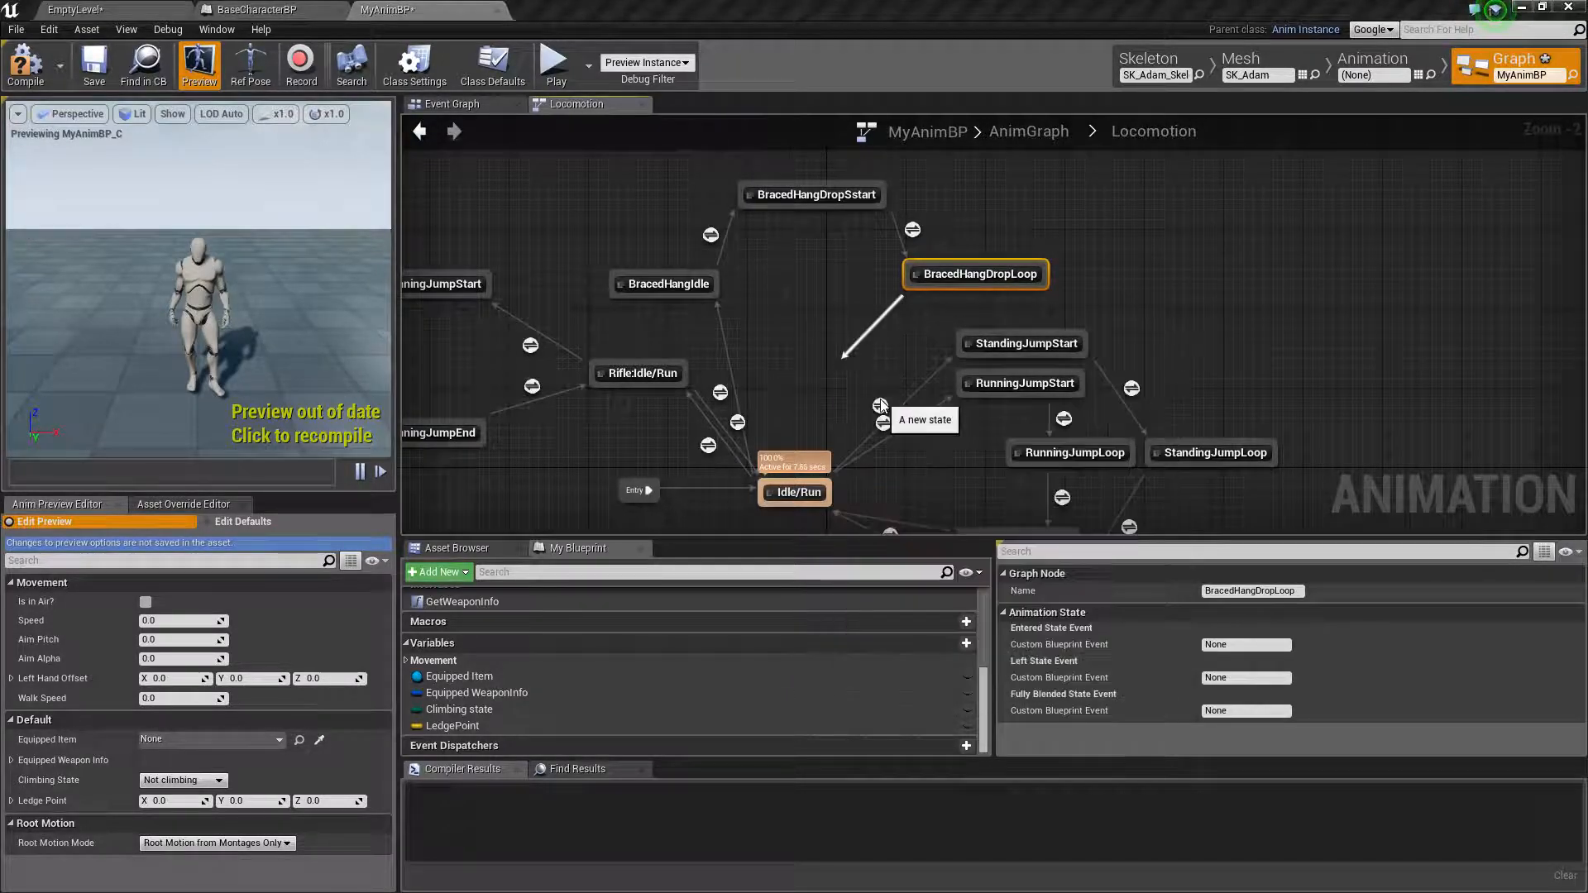
{"action": "type", "text": "BracedHangDropE"}
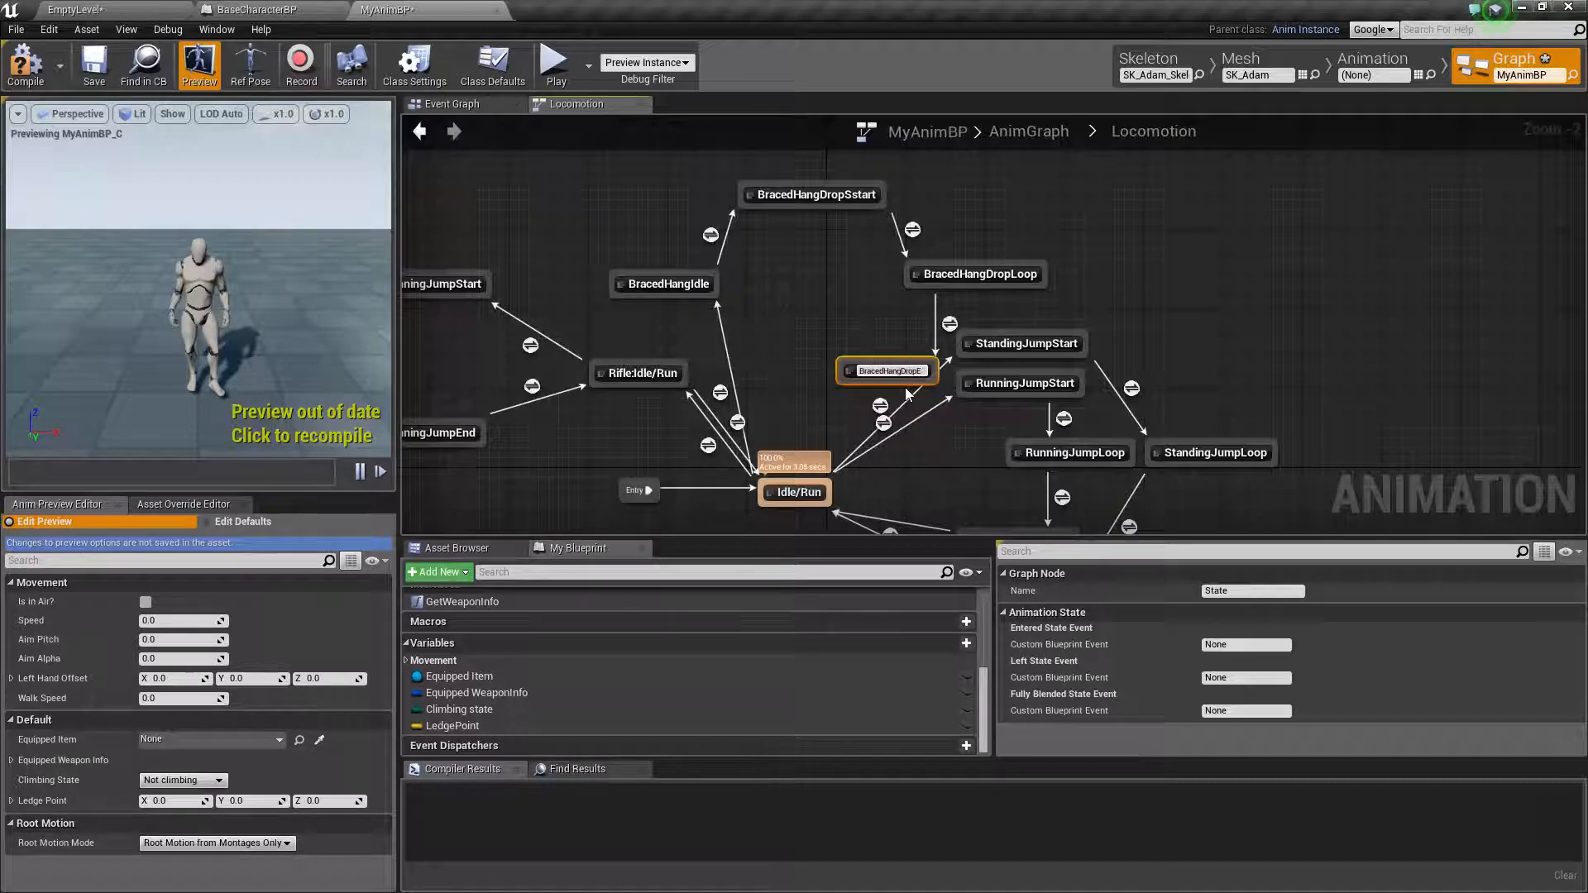
{"action": "type", "text": "nd"}
{"action": "key", "text": "Return"}
{"action": "left_click_drag", "start_coordinate": [910, 374], "coordinate": [794, 490]}
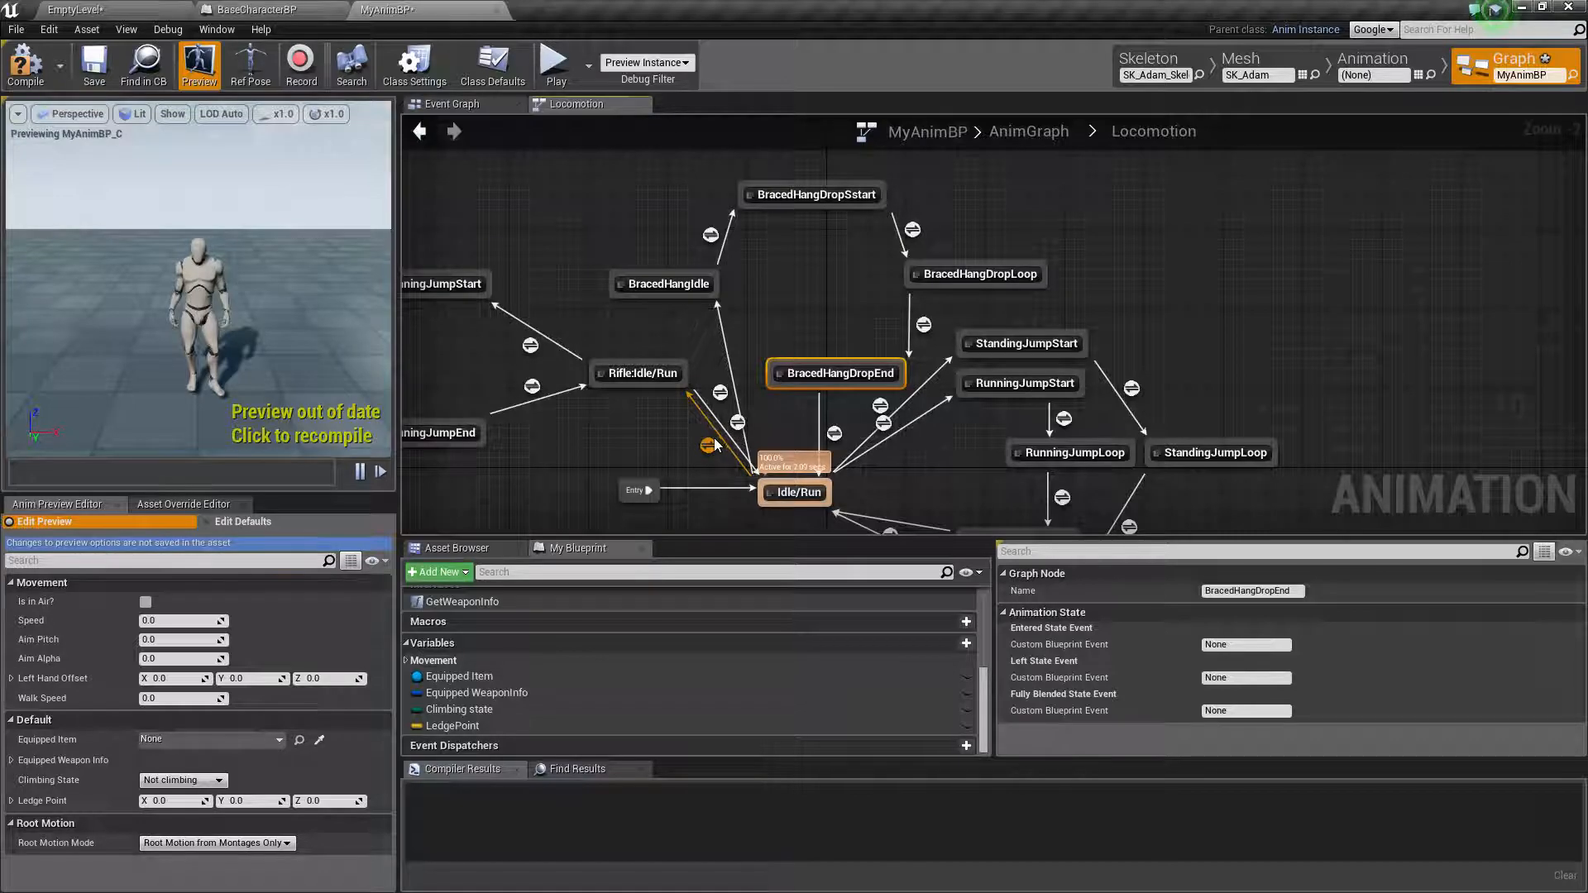
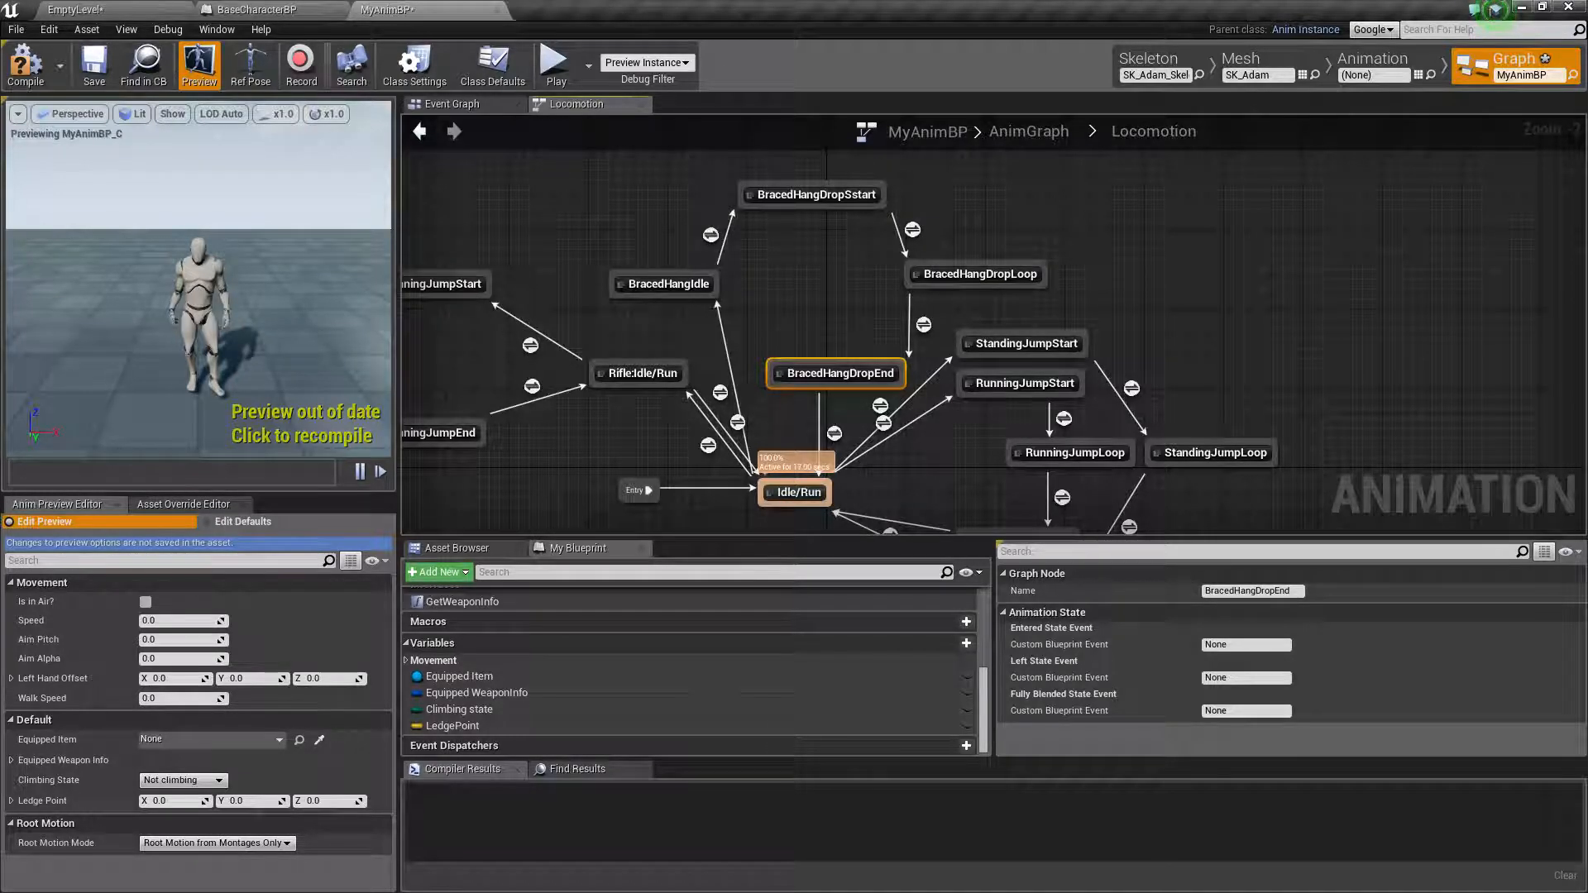
In the Idle/Run to BracedHangIdle transition rule, get the Climbing State variable and add an equality comparison from it
{"action": "double_click", "coordinate": [720, 391]}
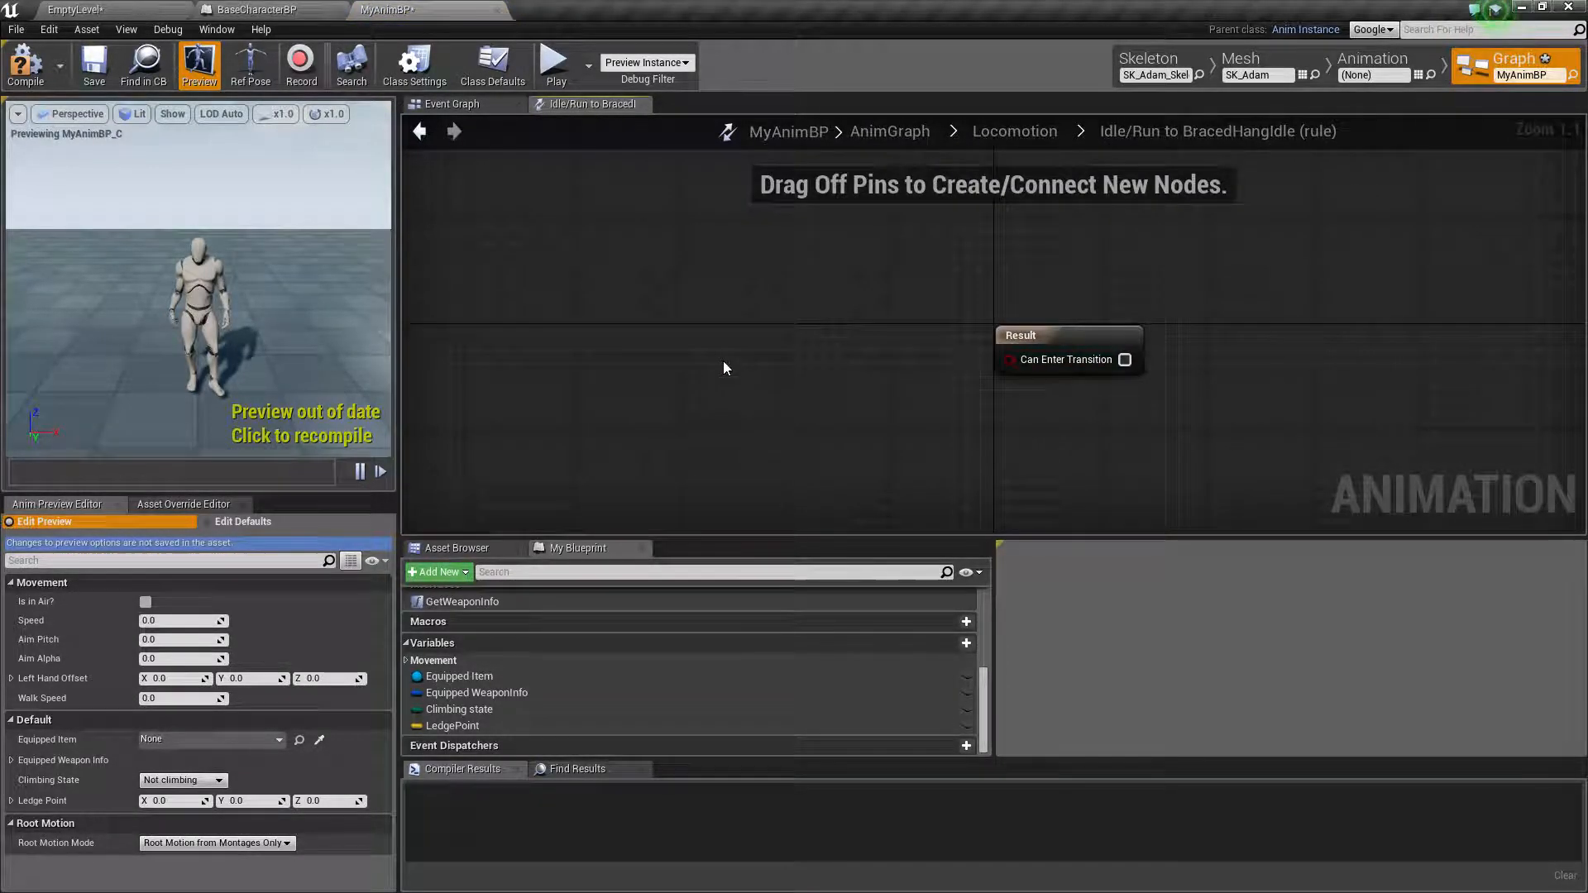
{"action": "left_click_drag", "start_coordinate": [459, 709], "coordinate": [787, 344]}
{"action": "left_click", "coordinate": [643, 339]}
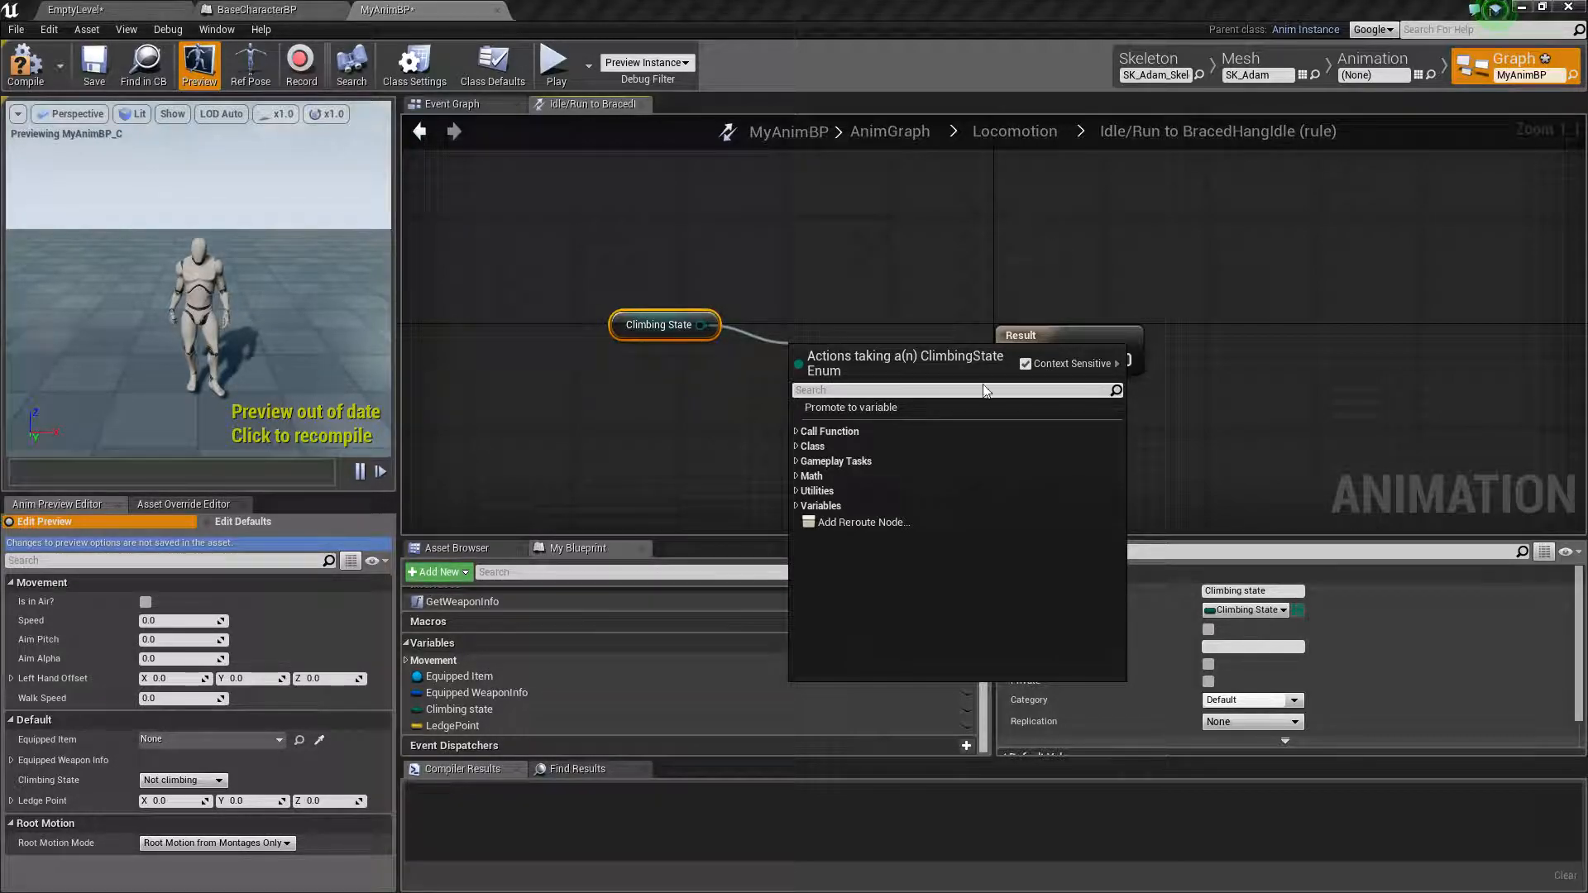
{"action": "type", "text": "=="}
{"action": "key", "text": "Return"}
Compare Climbing State with "Is hanging from ledge", connect the result to Can Enter Transition, and return to Locomotion
{"action": "left_click", "coordinate": [911, 377]}
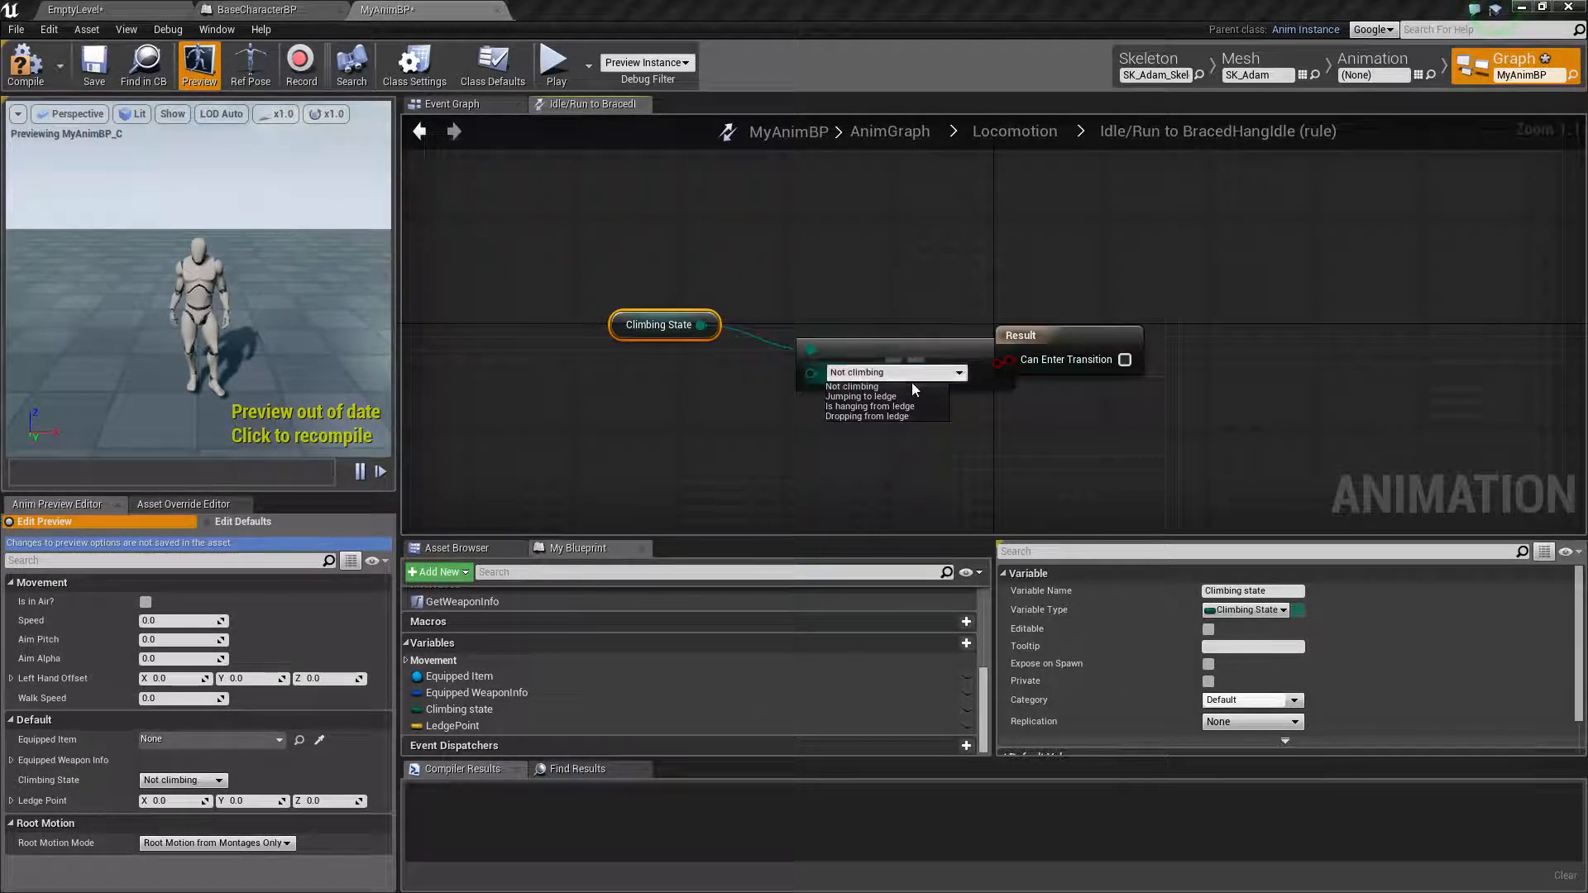
{"action": "left_click", "coordinate": [865, 406]}
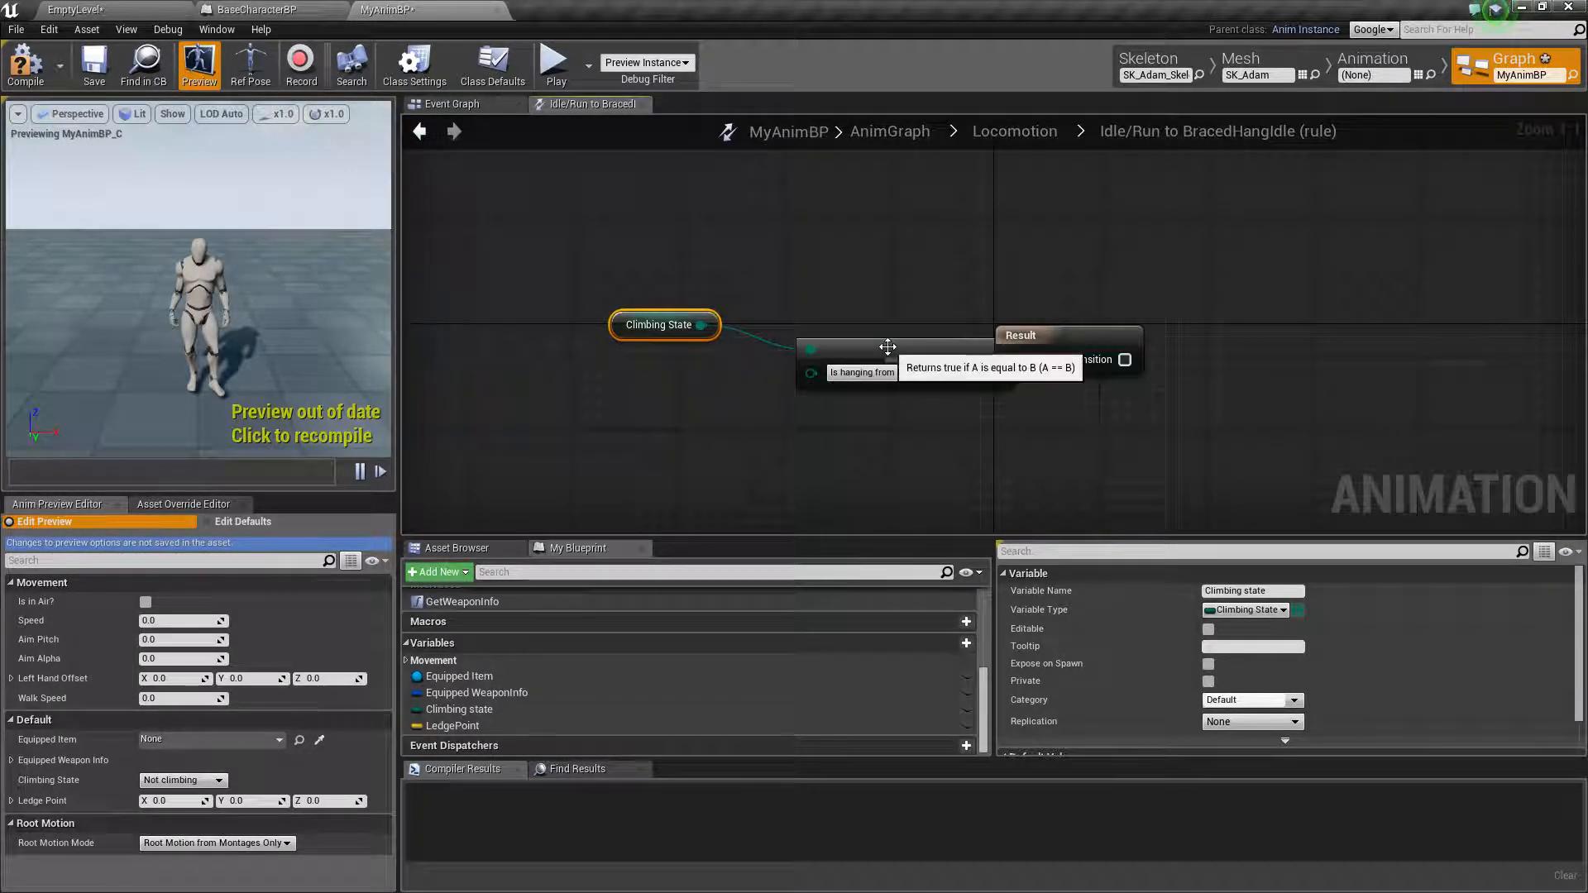
{"action": "left_click_drag", "start_coordinate": [890, 347], "coordinate": [821, 357]}
{"action": "left_click_drag", "start_coordinate": [932, 377], "coordinate": [1009, 360]}
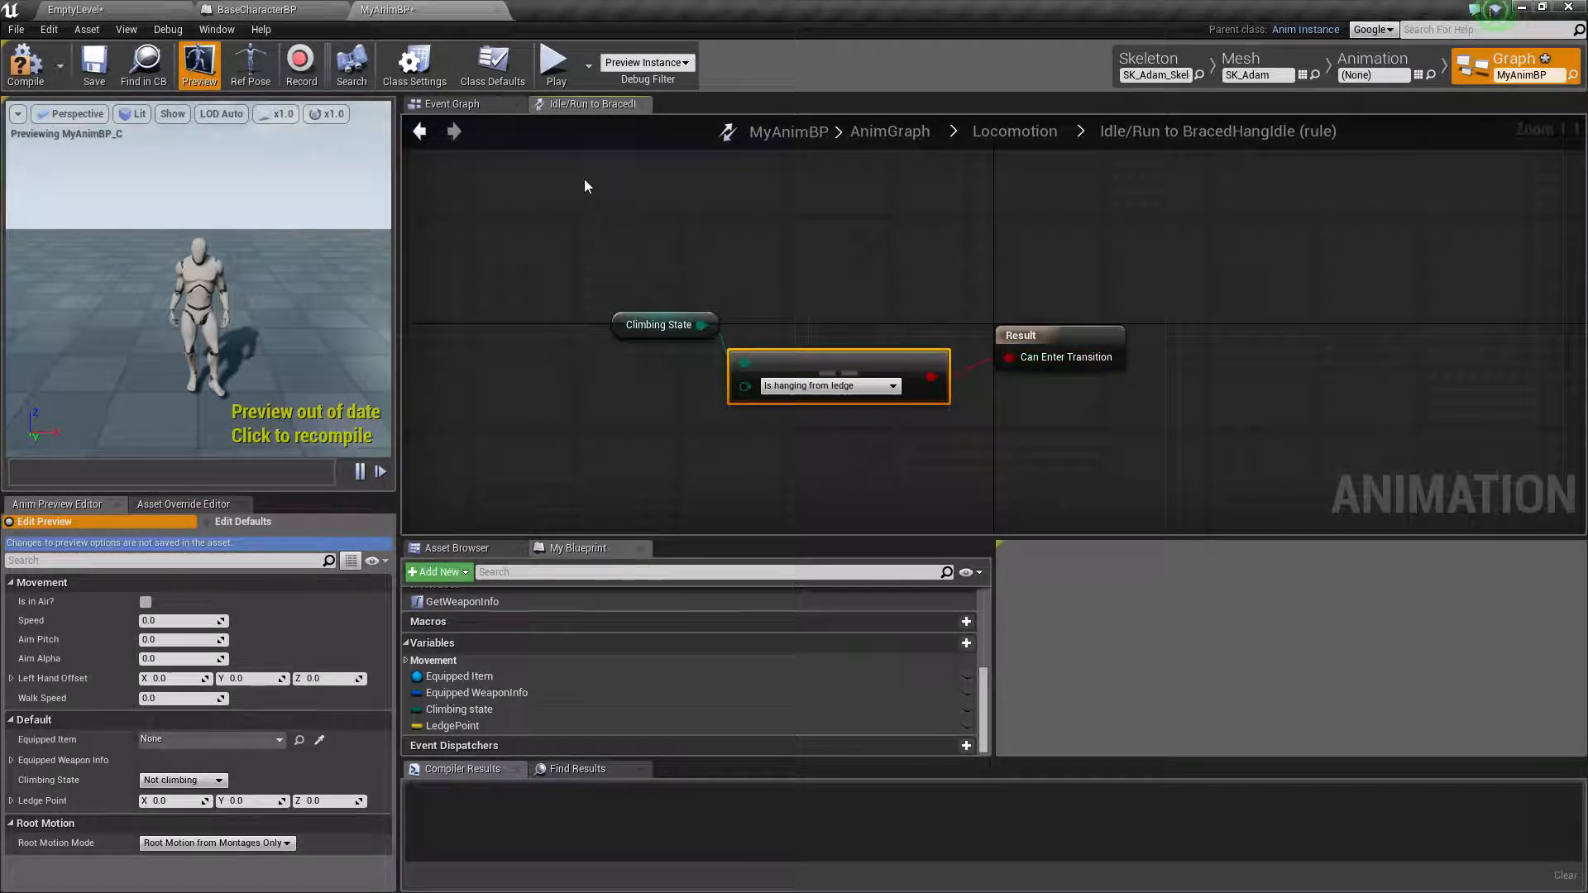
{"action": "left_click", "coordinate": [419, 130]}
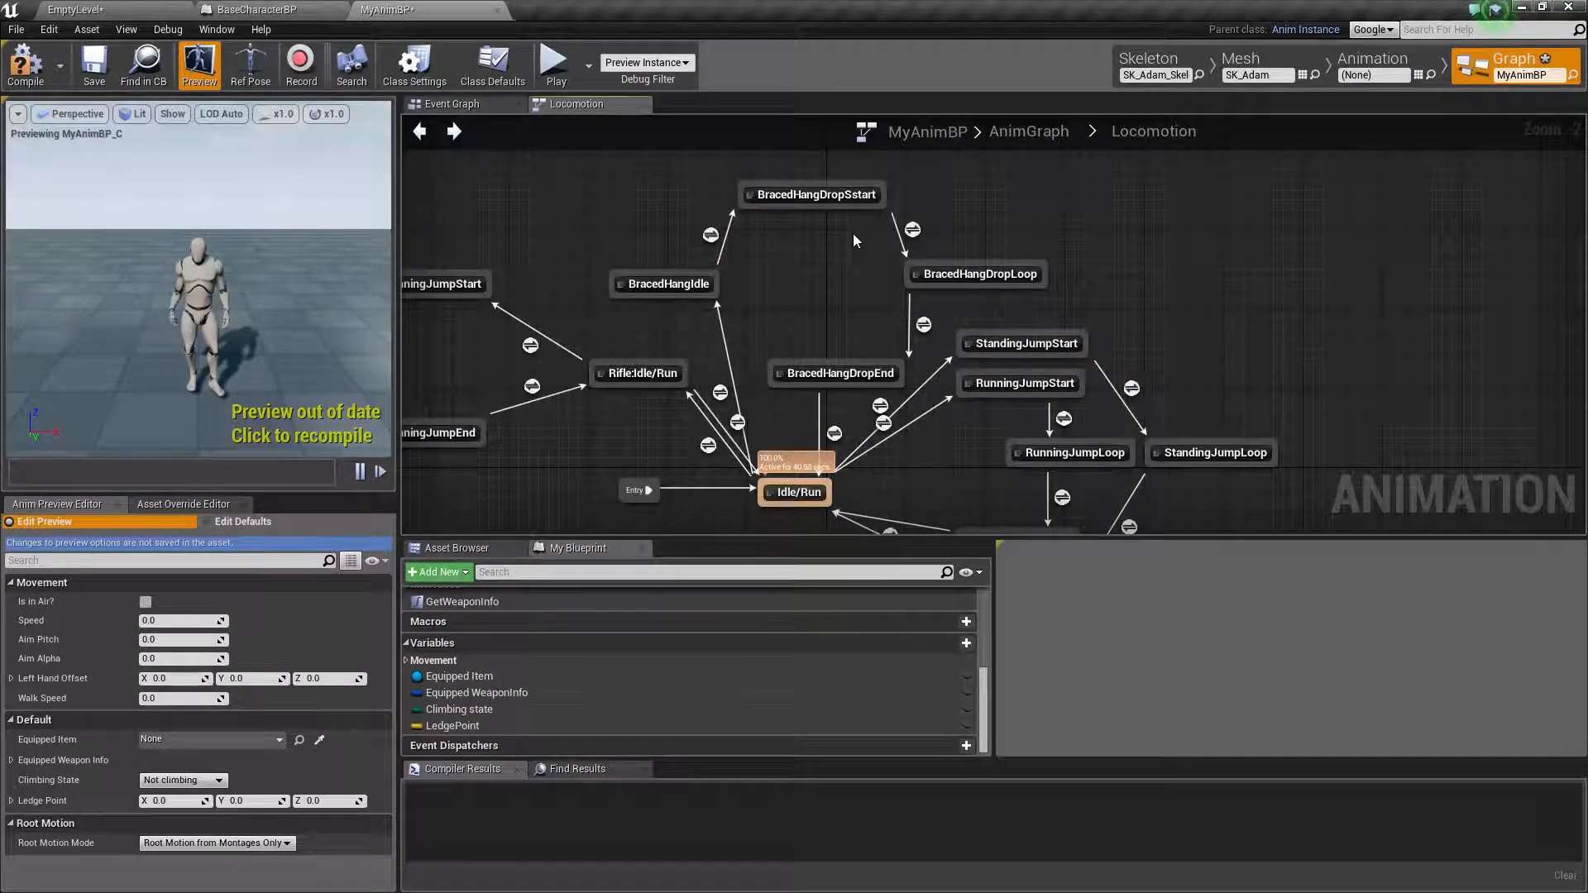
Inspect the animation player inside the BracedHangIdle state, and return to the Locomotion state machine
{"action": "left_click", "coordinate": [662, 283]}
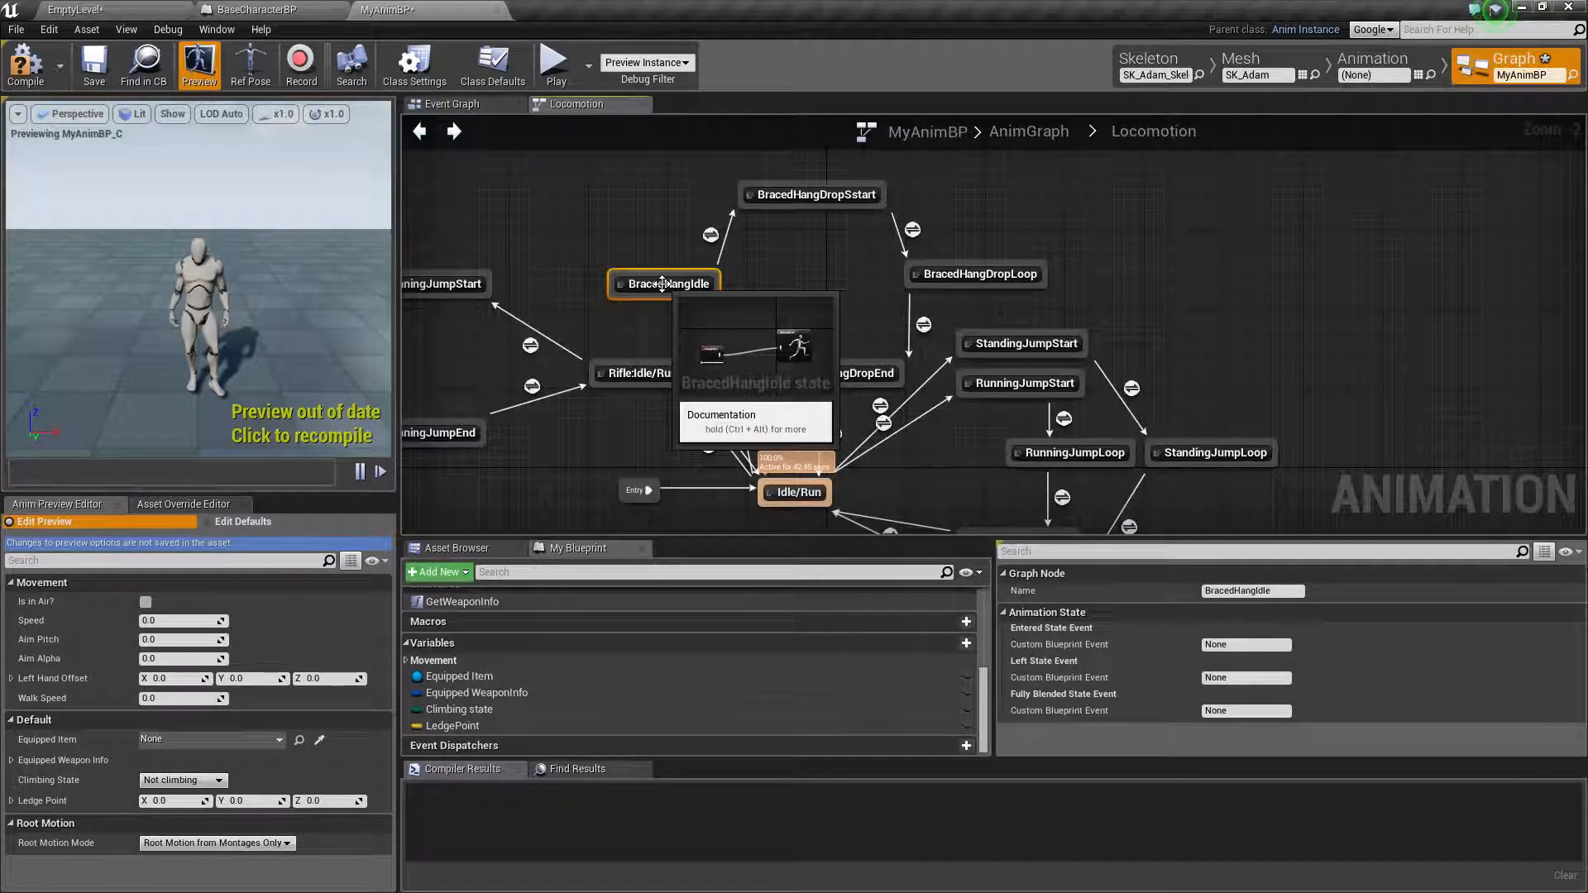
{"action": "double_click", "coordinate": [662, 284]}
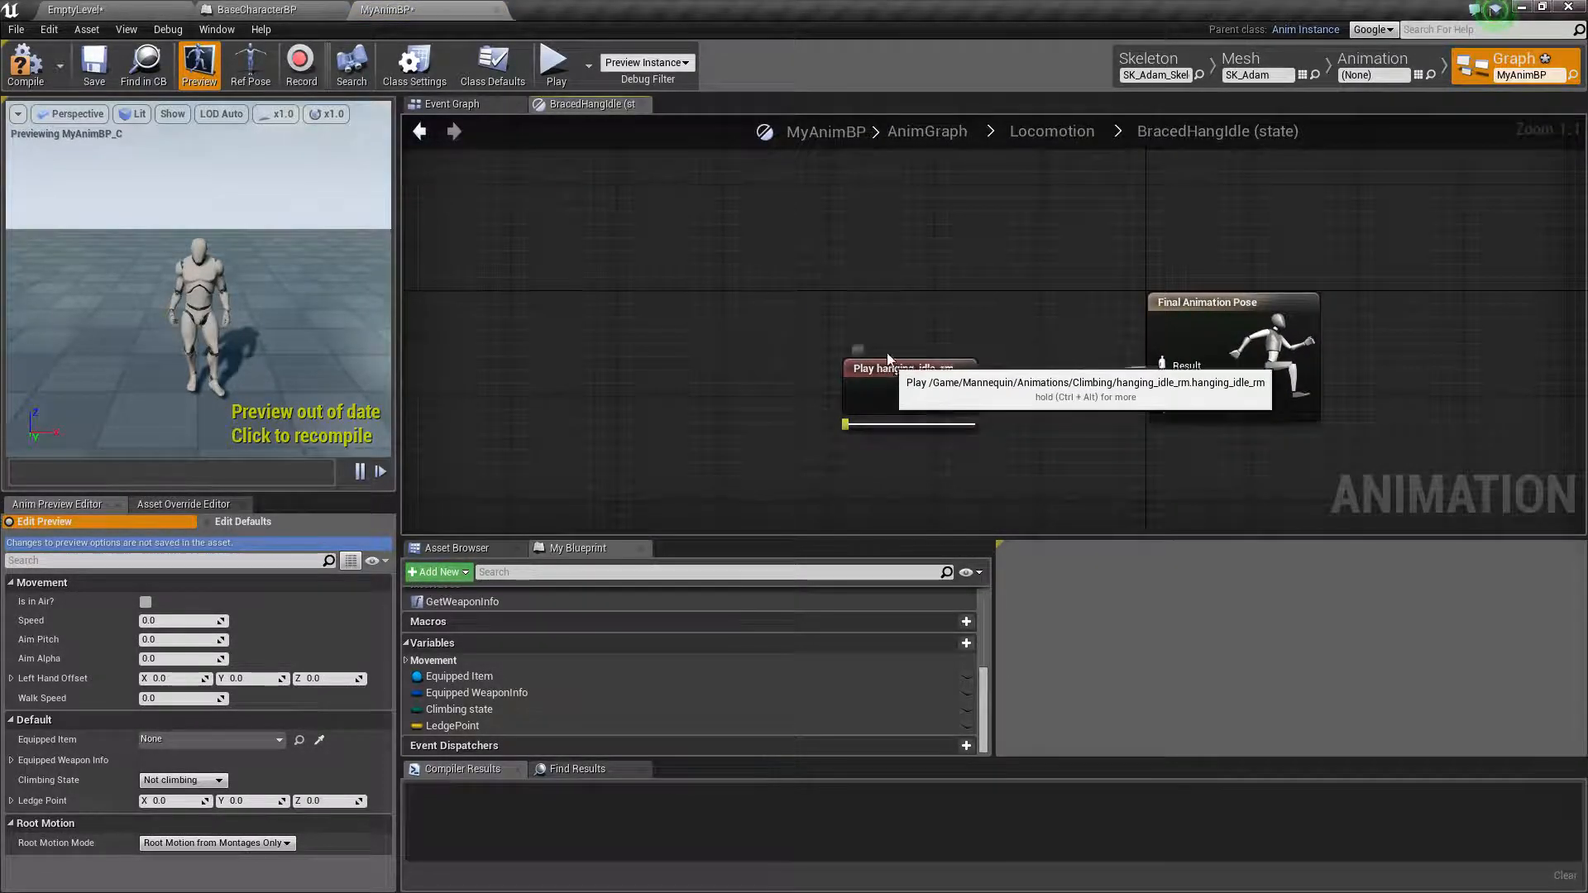
{"action": "left_click", "coordinate": [883, 324]}
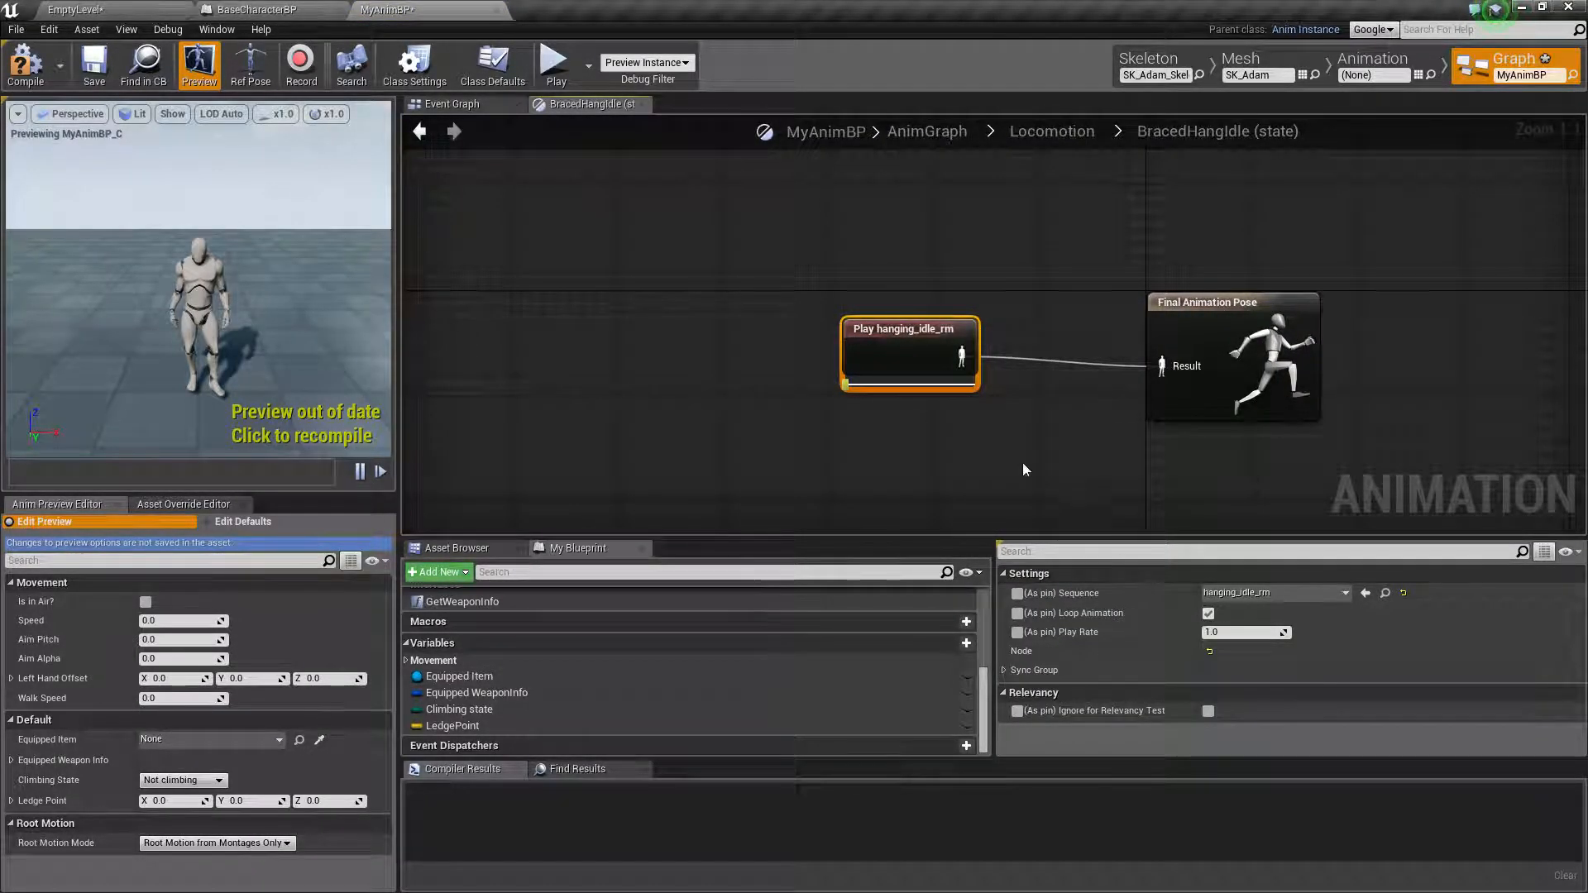
{"action": "left_click", "coordinate": [465, 108]}
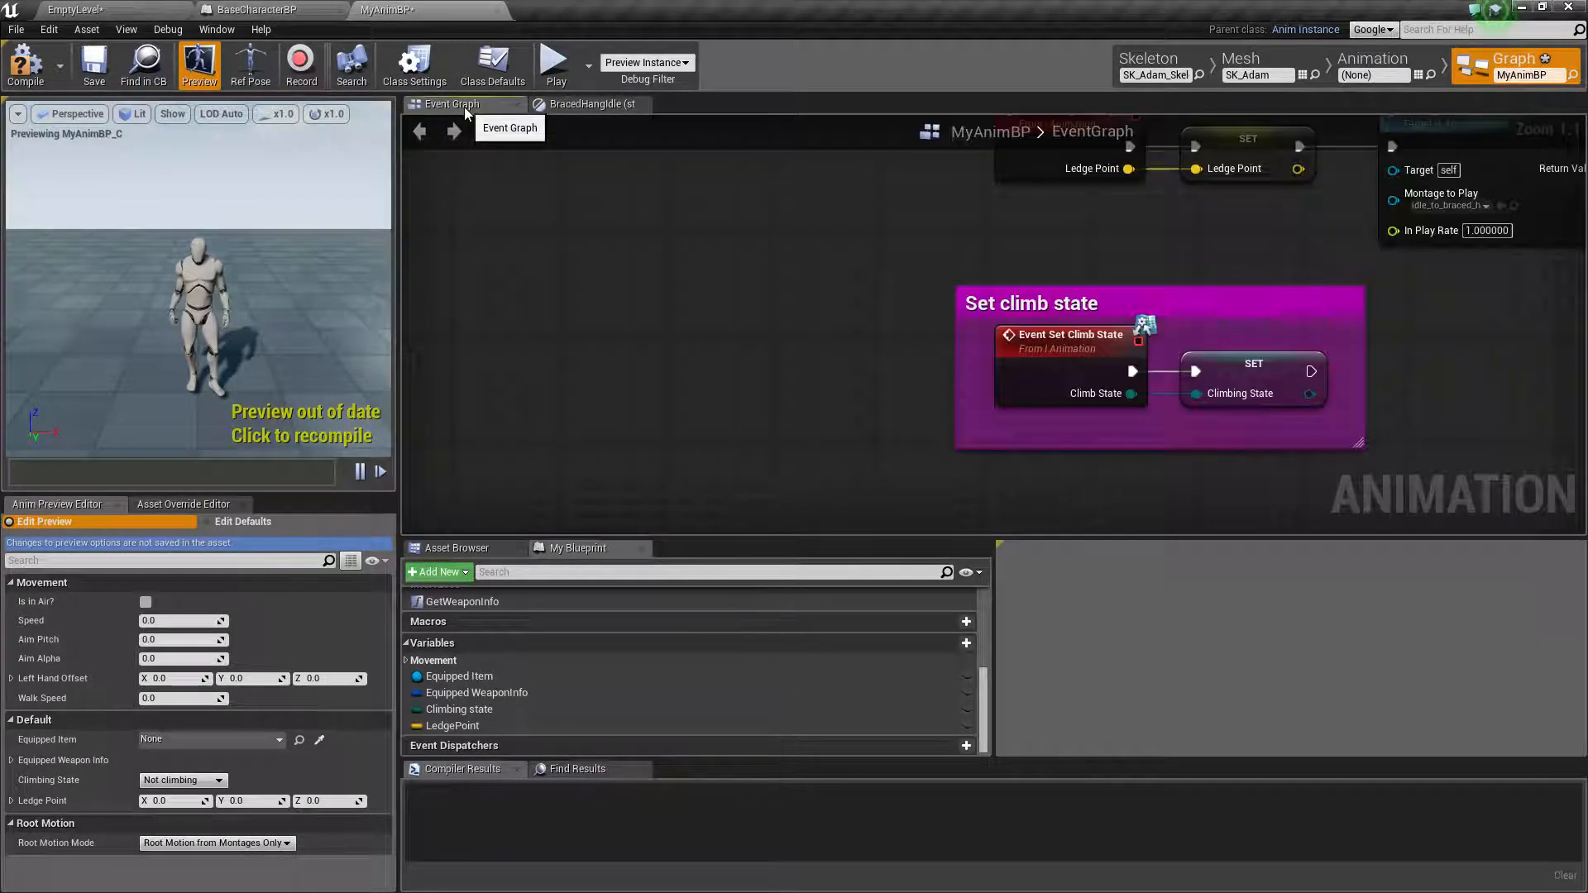
{"action": "left_click", "coordinate": [592, 103]}
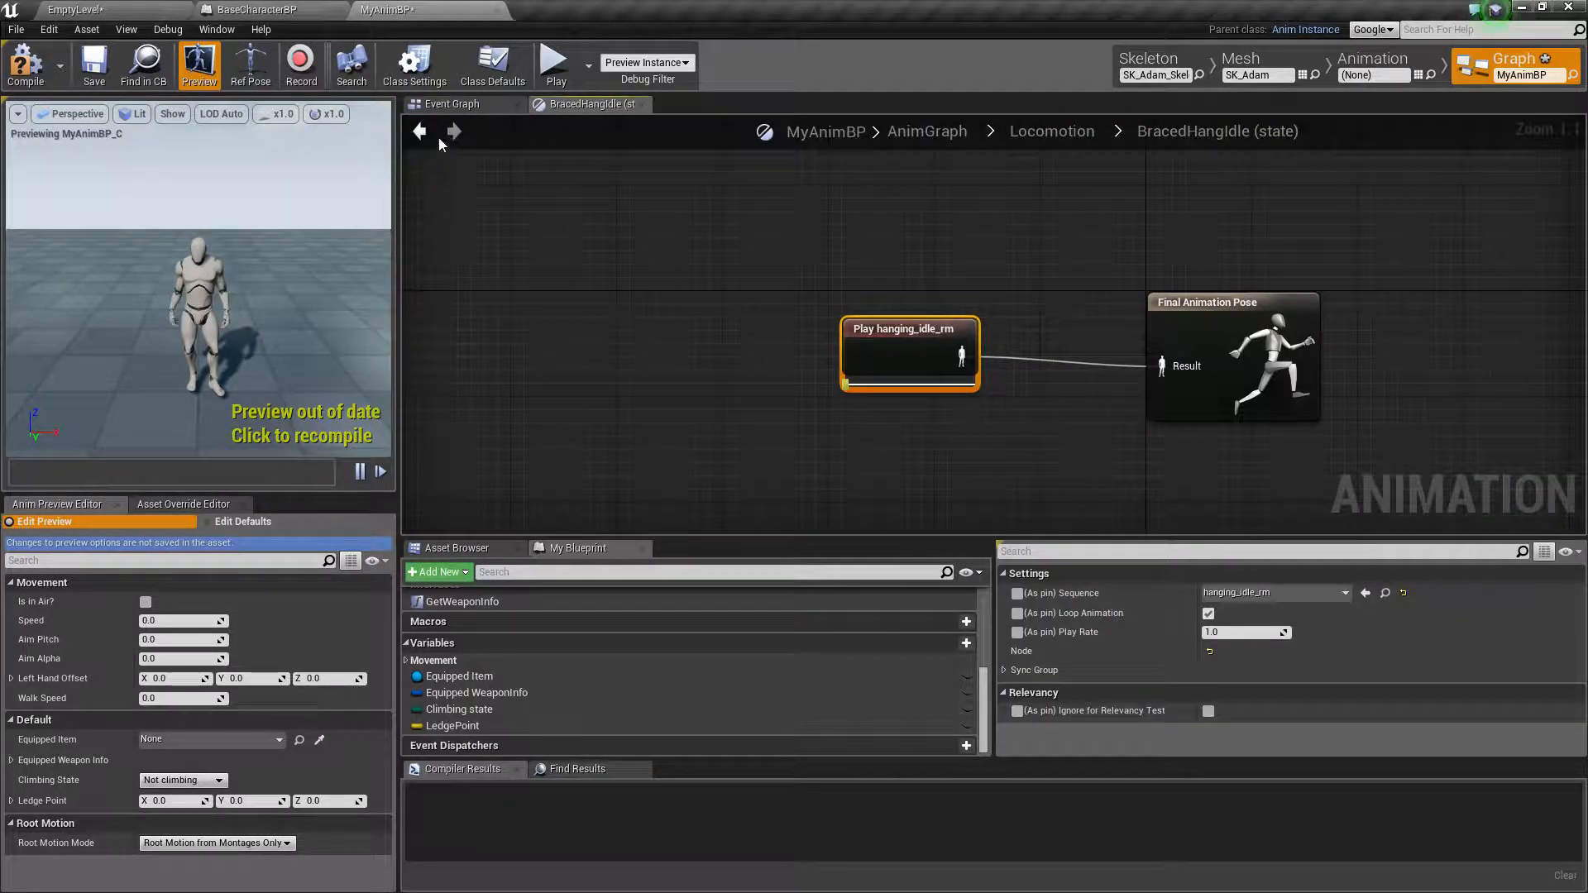
{"action": "left_click", "coordinate": [420, 131]}
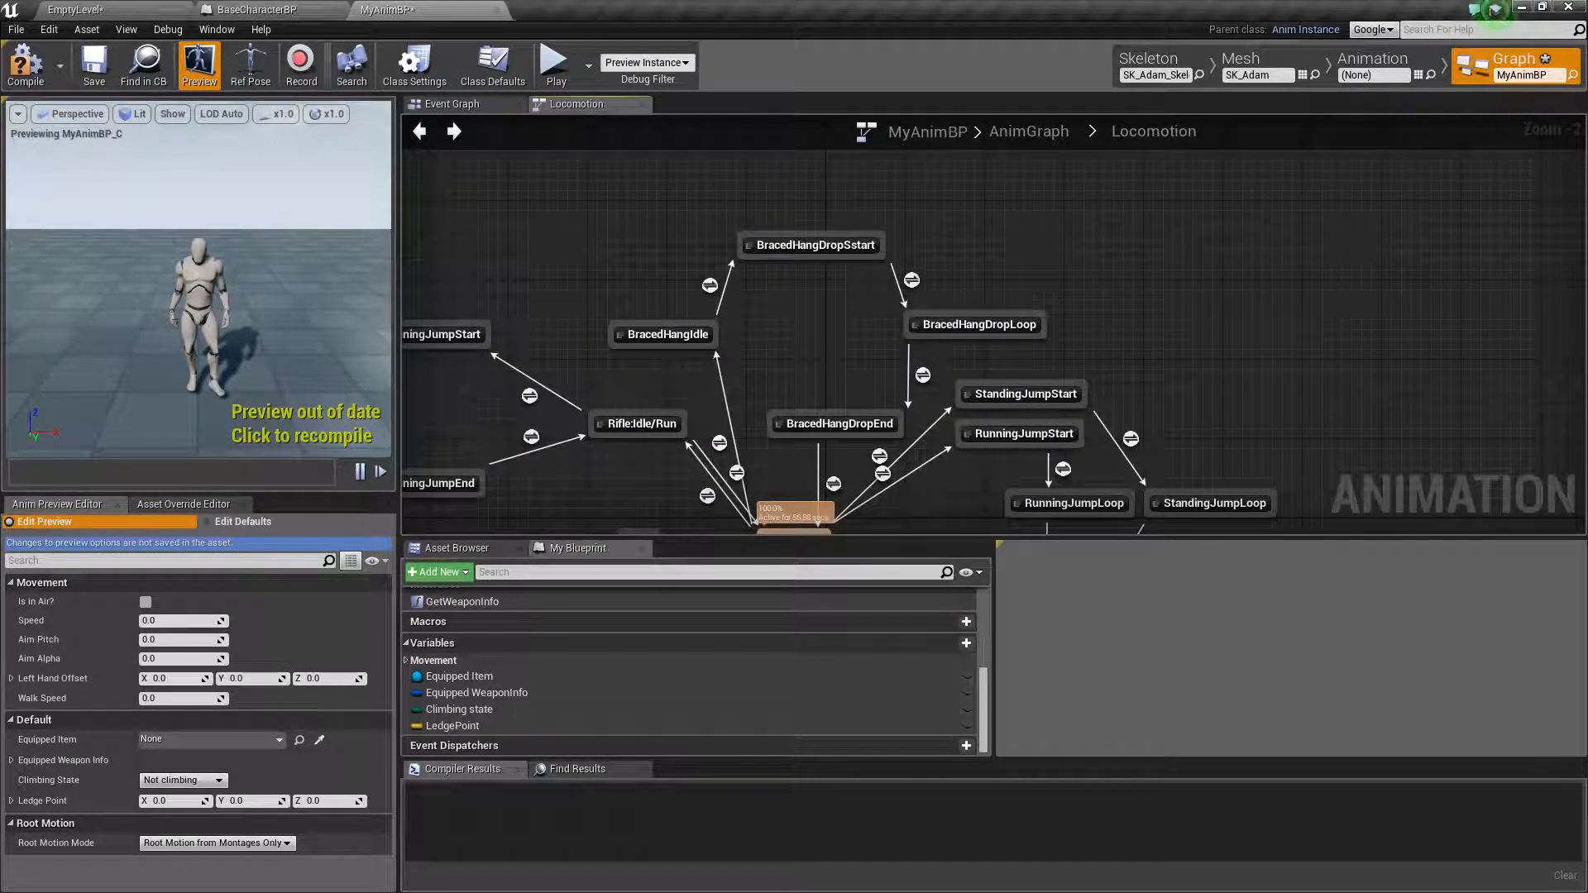
In the EmptyLevel editor's action_girl_with_Root folder, duplicate braced_hang_drop_rm and retarget the copy to SK_Adam_Skeleton
{"action": "left_click", "coordinate": [116, 9]}
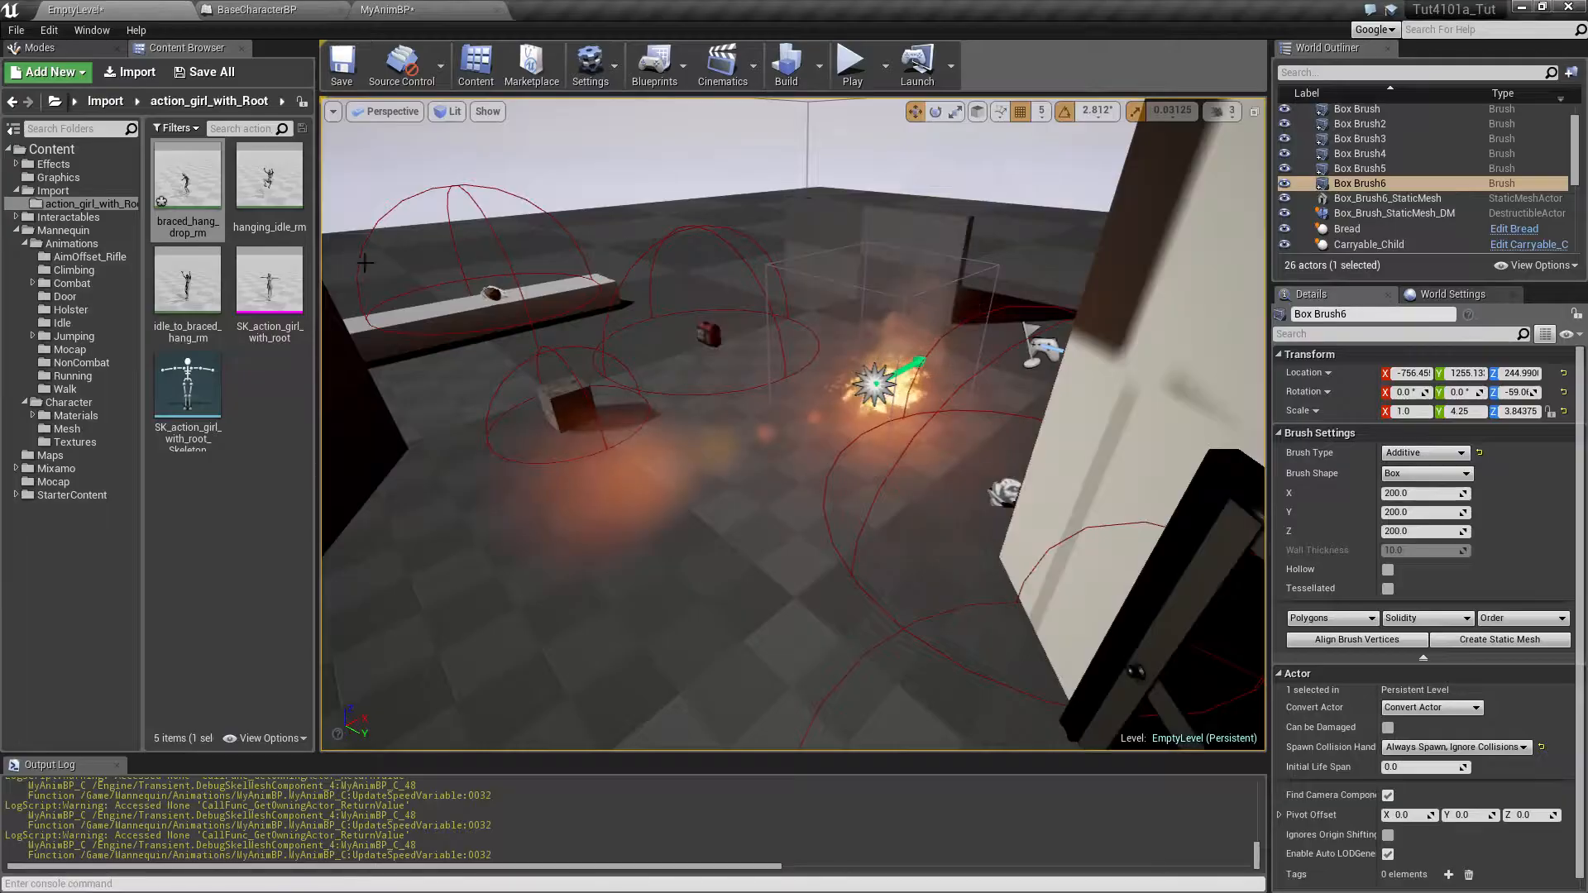
{"action": "left_click", "coordinate": [185, 195]}
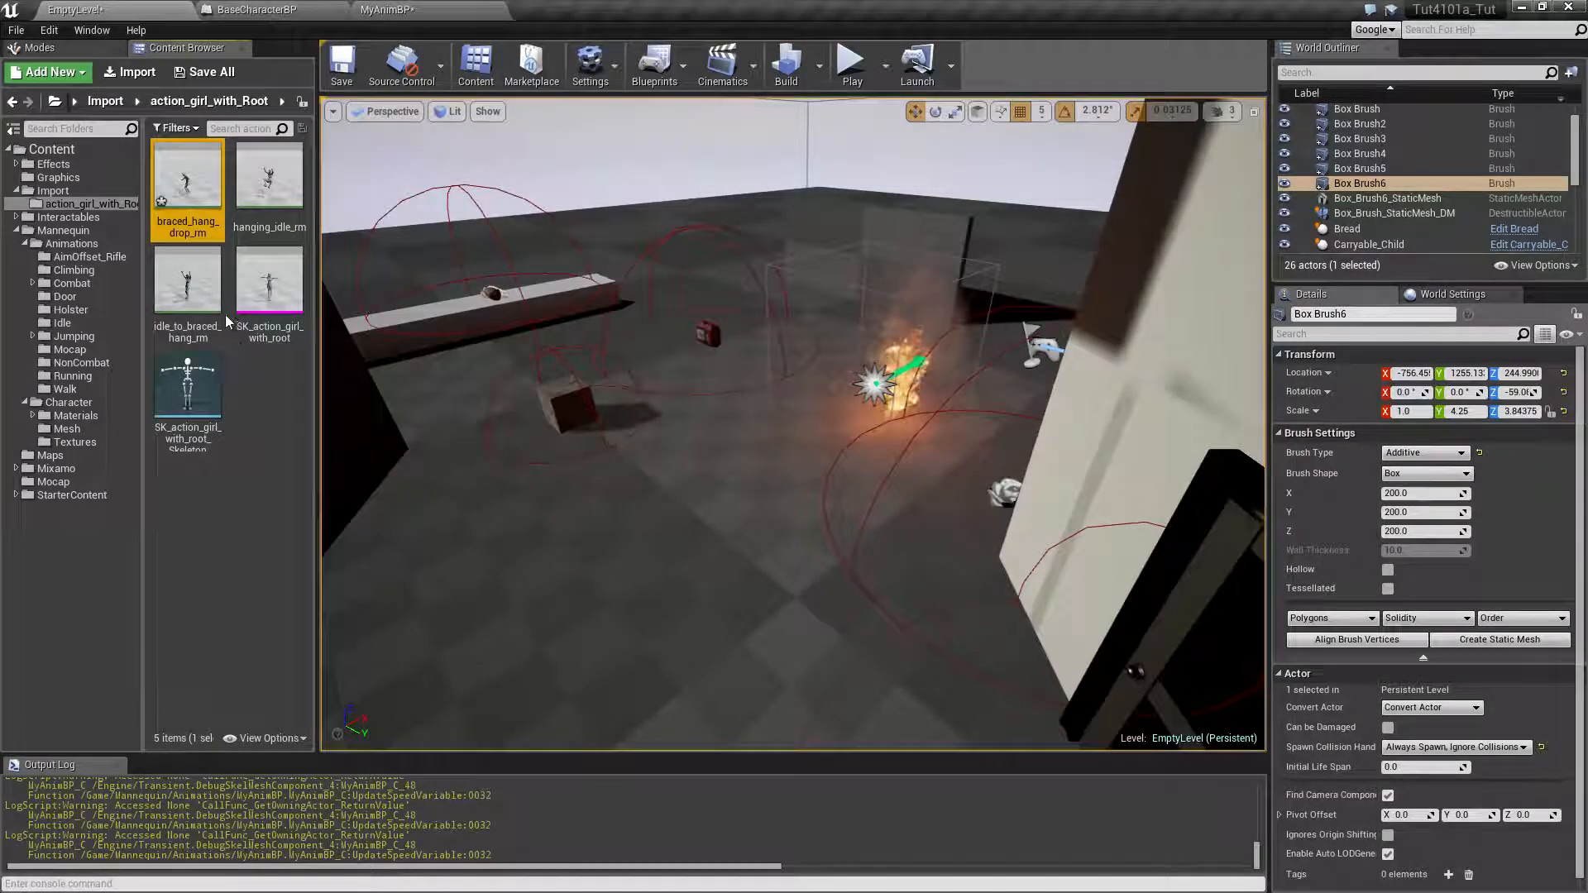
{"action": "right_click", "coordinate": [205, 176]}
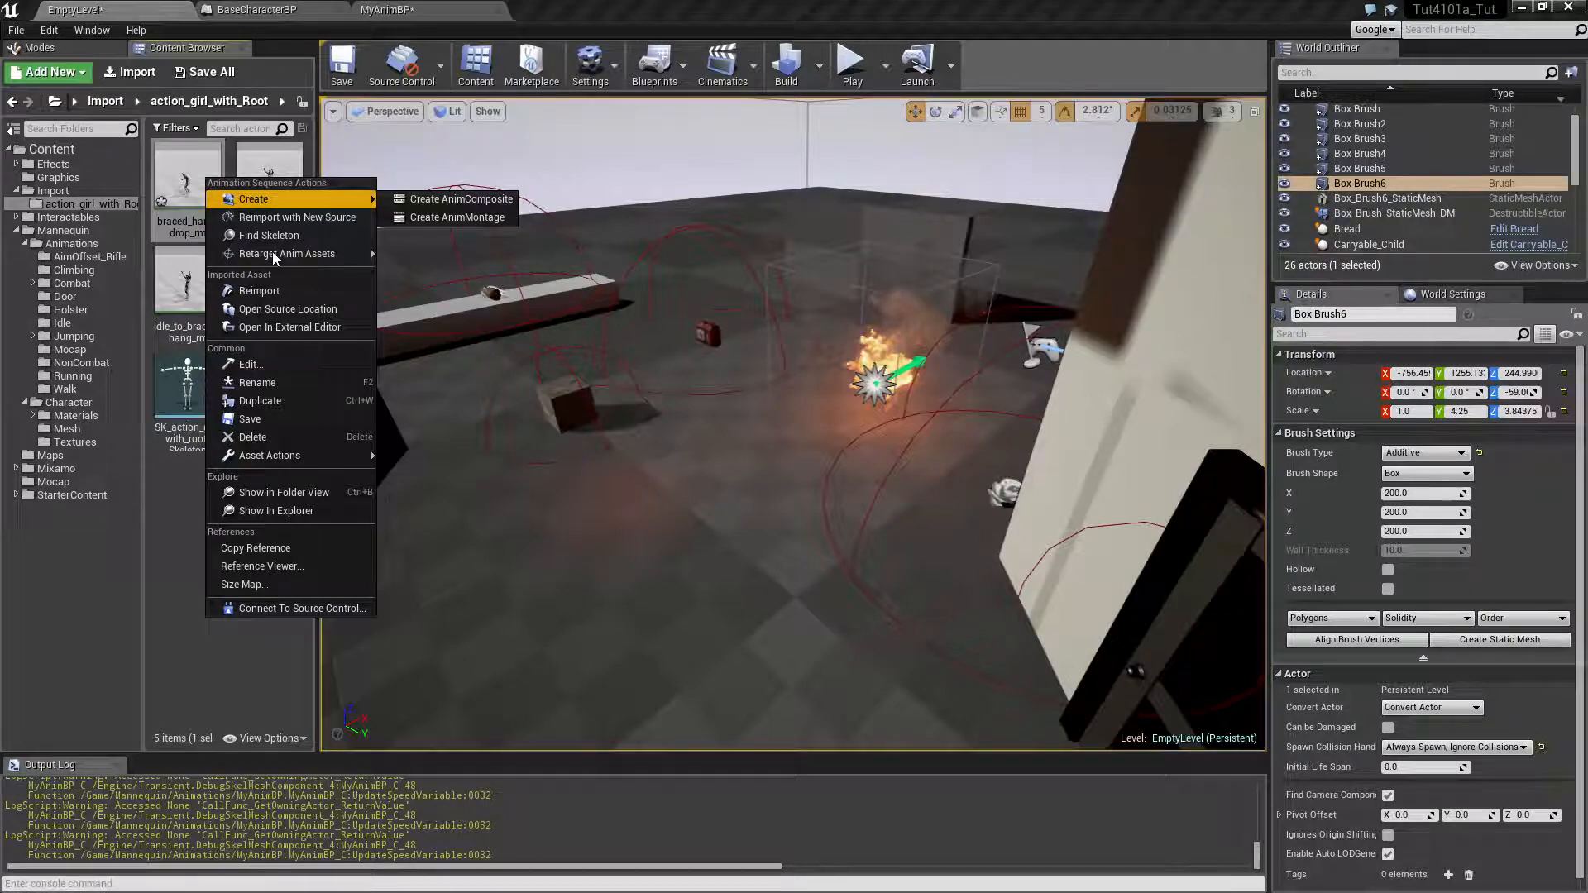
{"action": "left_click", "coordinate": [199, 185]}
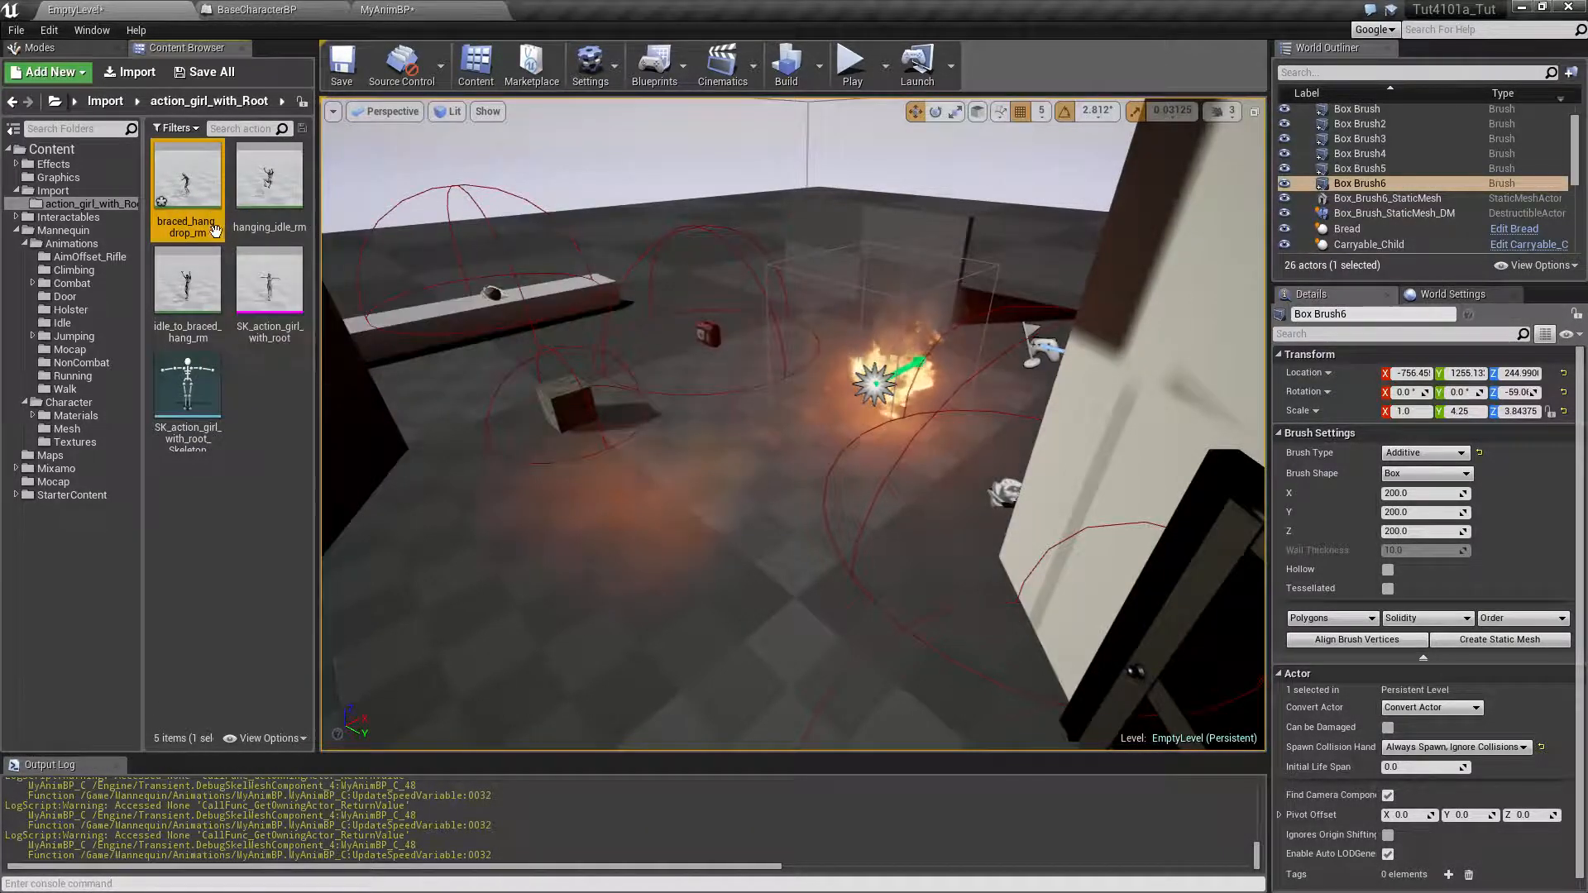
{"action": "right_click", "coordinate": [187, 208]}
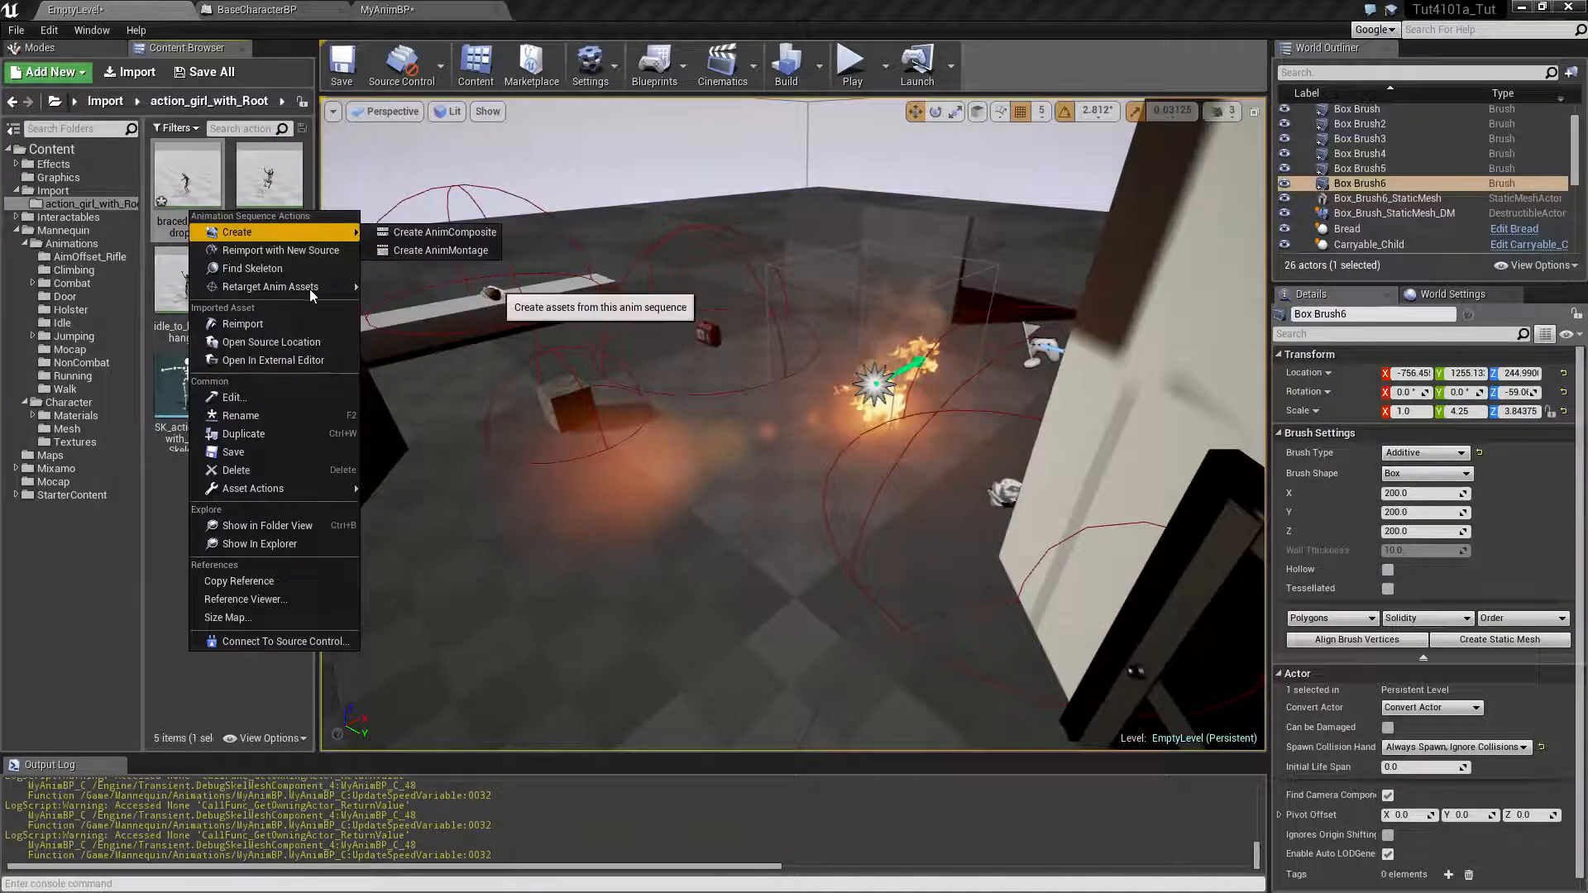
{"action": "mouse_move", "coordinate": [310, 288]}
{"action": "left_click", "coordinate": [440, 288]}
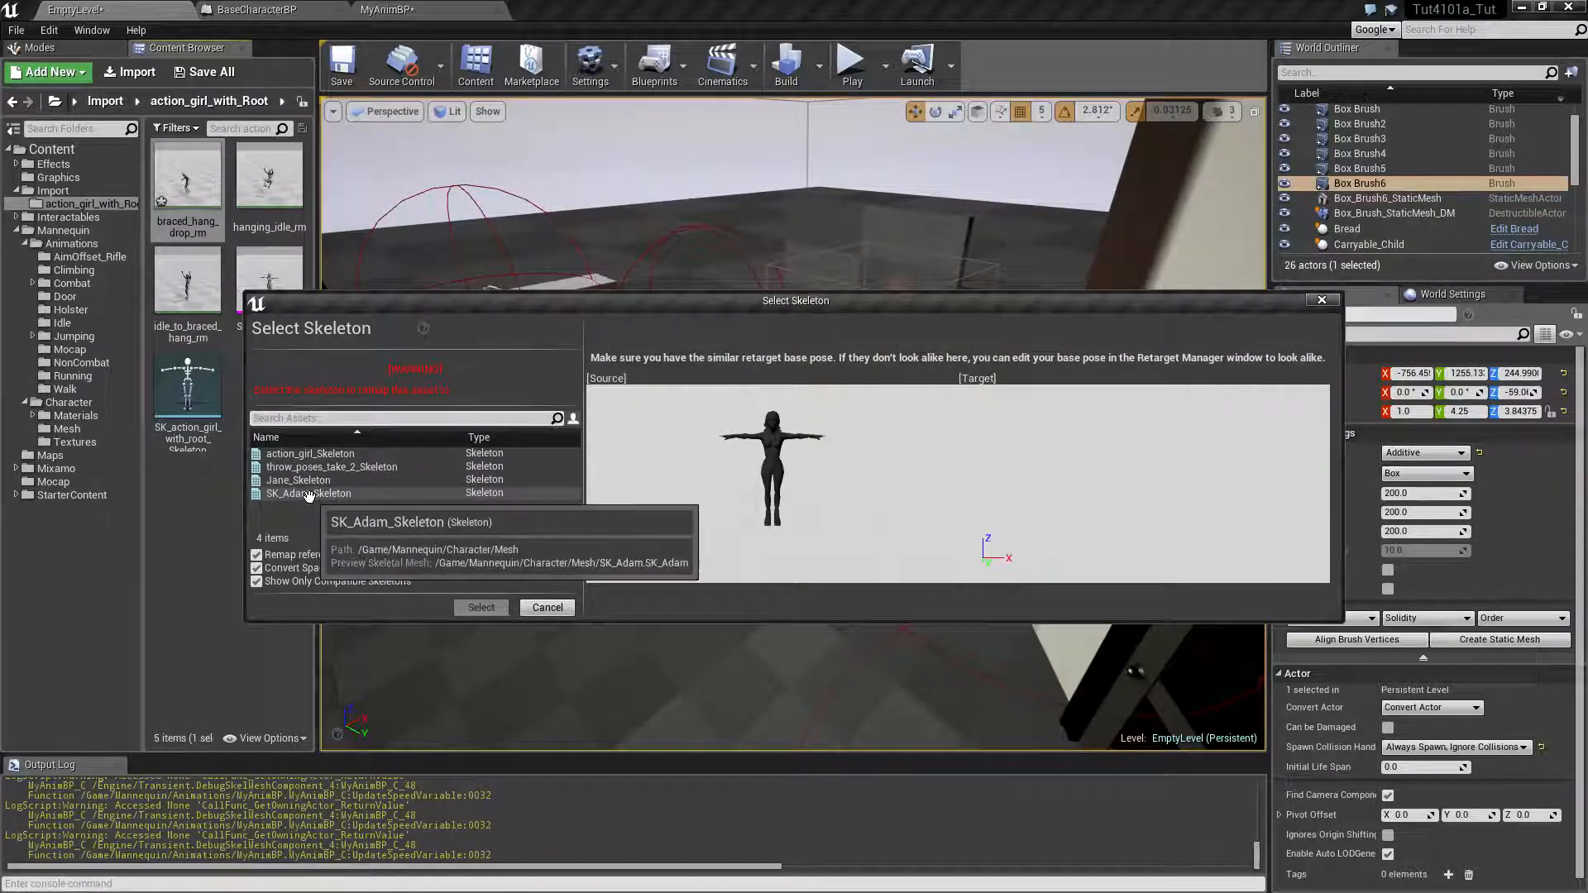
{"action": "left_click", "coordinate": [343, 493]}
{"action": "left_click", "coordinate": [480, 608]}
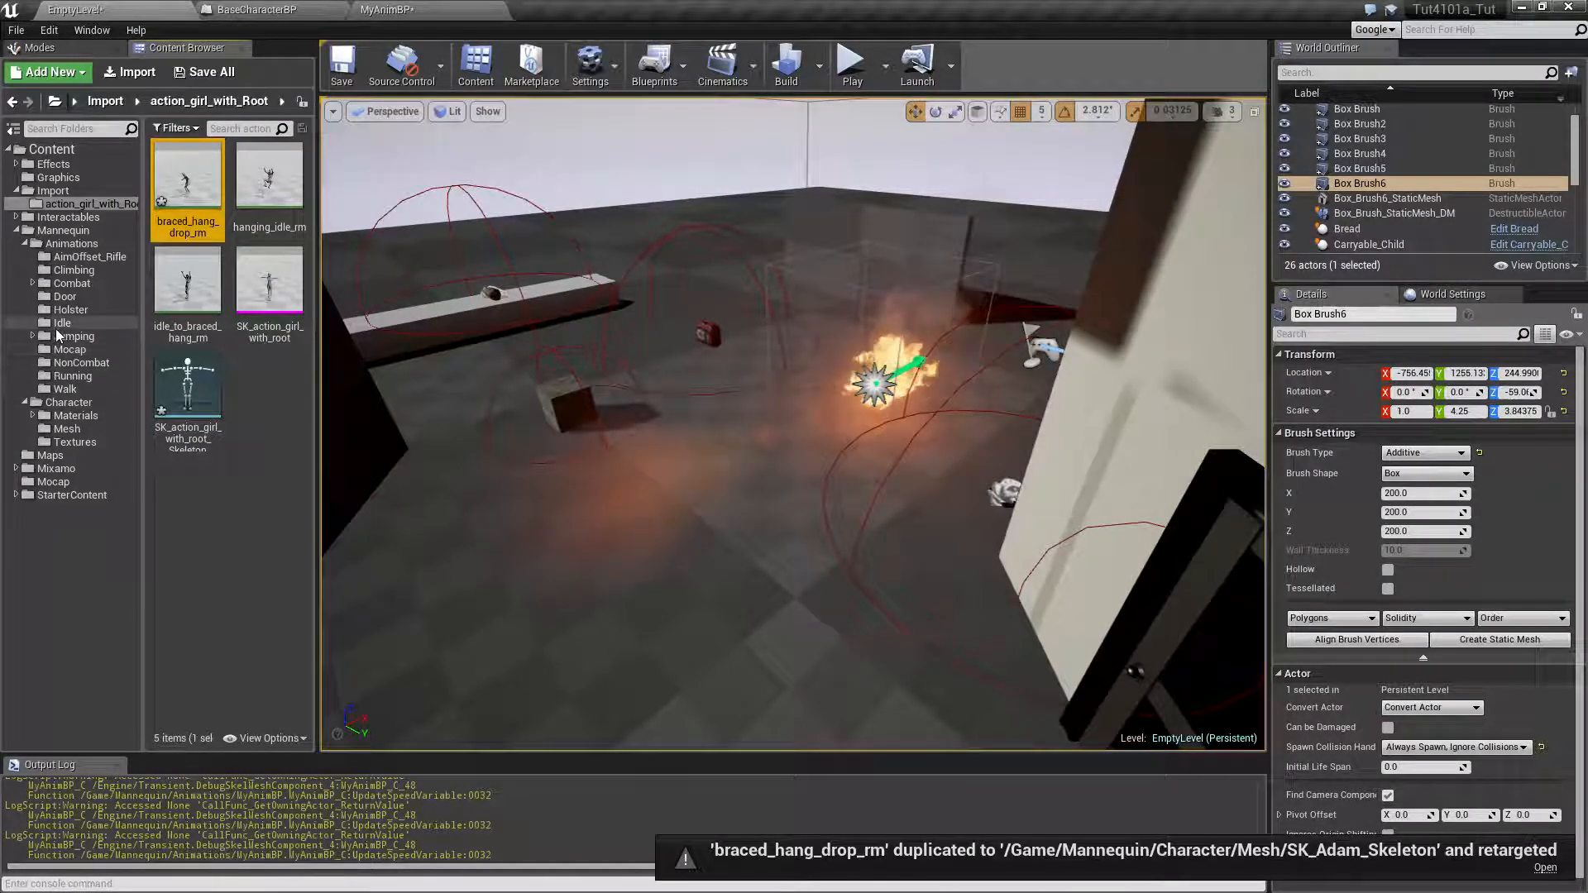
Move braced_hang_drop_rm_Copy from the character's Mesh folder to the Climbing animations folder
{"action": "left_click", "coordinate": [71, 442]}
{"action": "left_click", "coordinate": [67, 429]}
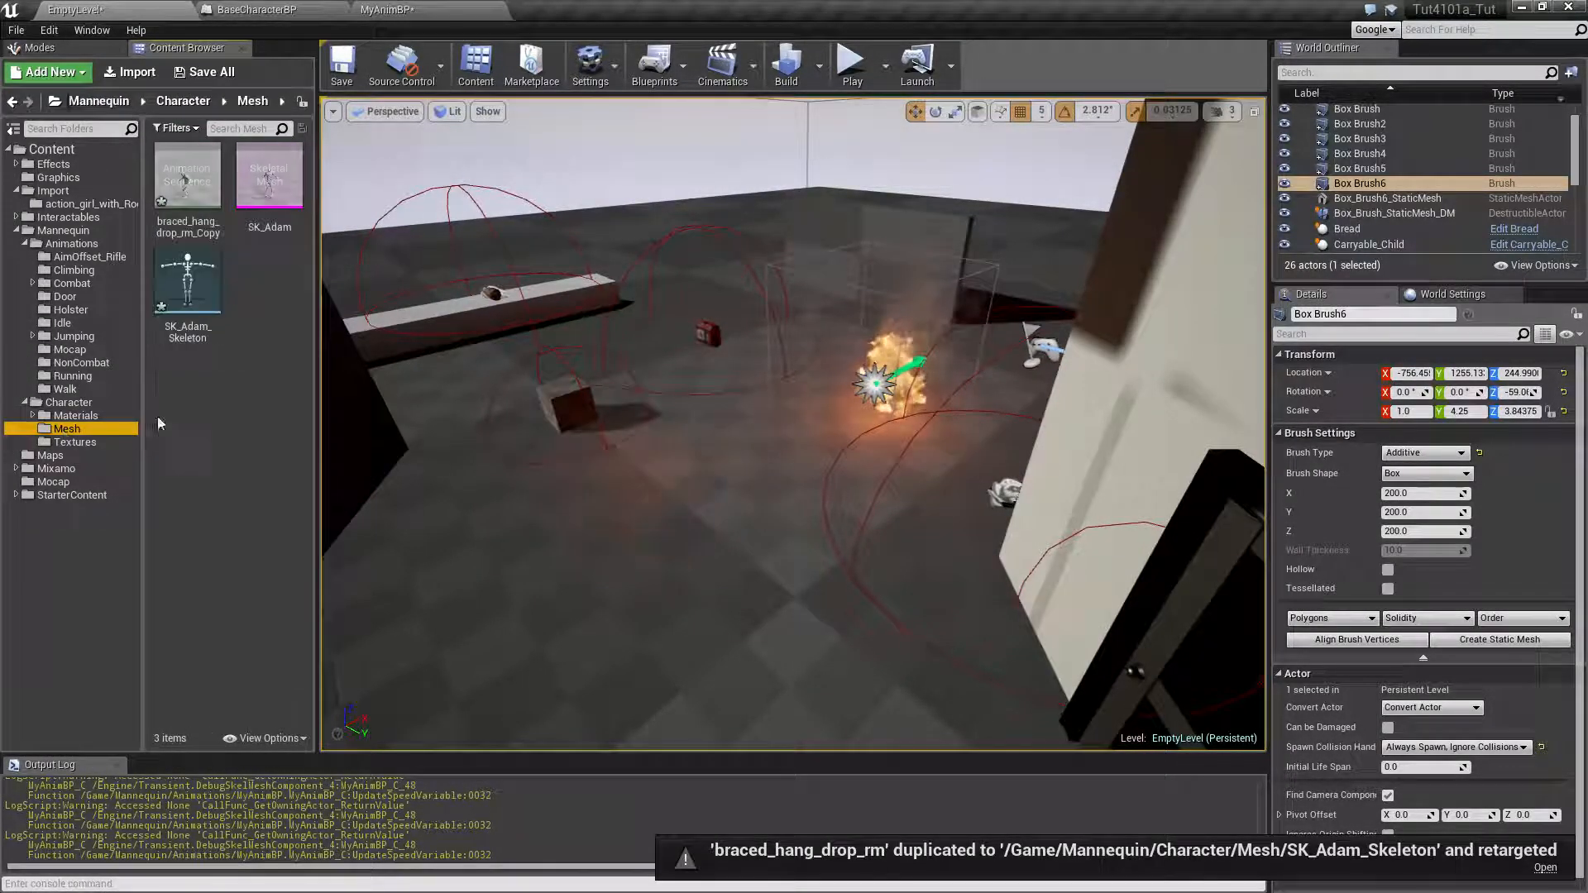
{"action": "left_click_drag", "start_coordinate": [207, 174], "coordinate": [71, 276]}
{"action": "left_click", "coordinate": [107, 309]}
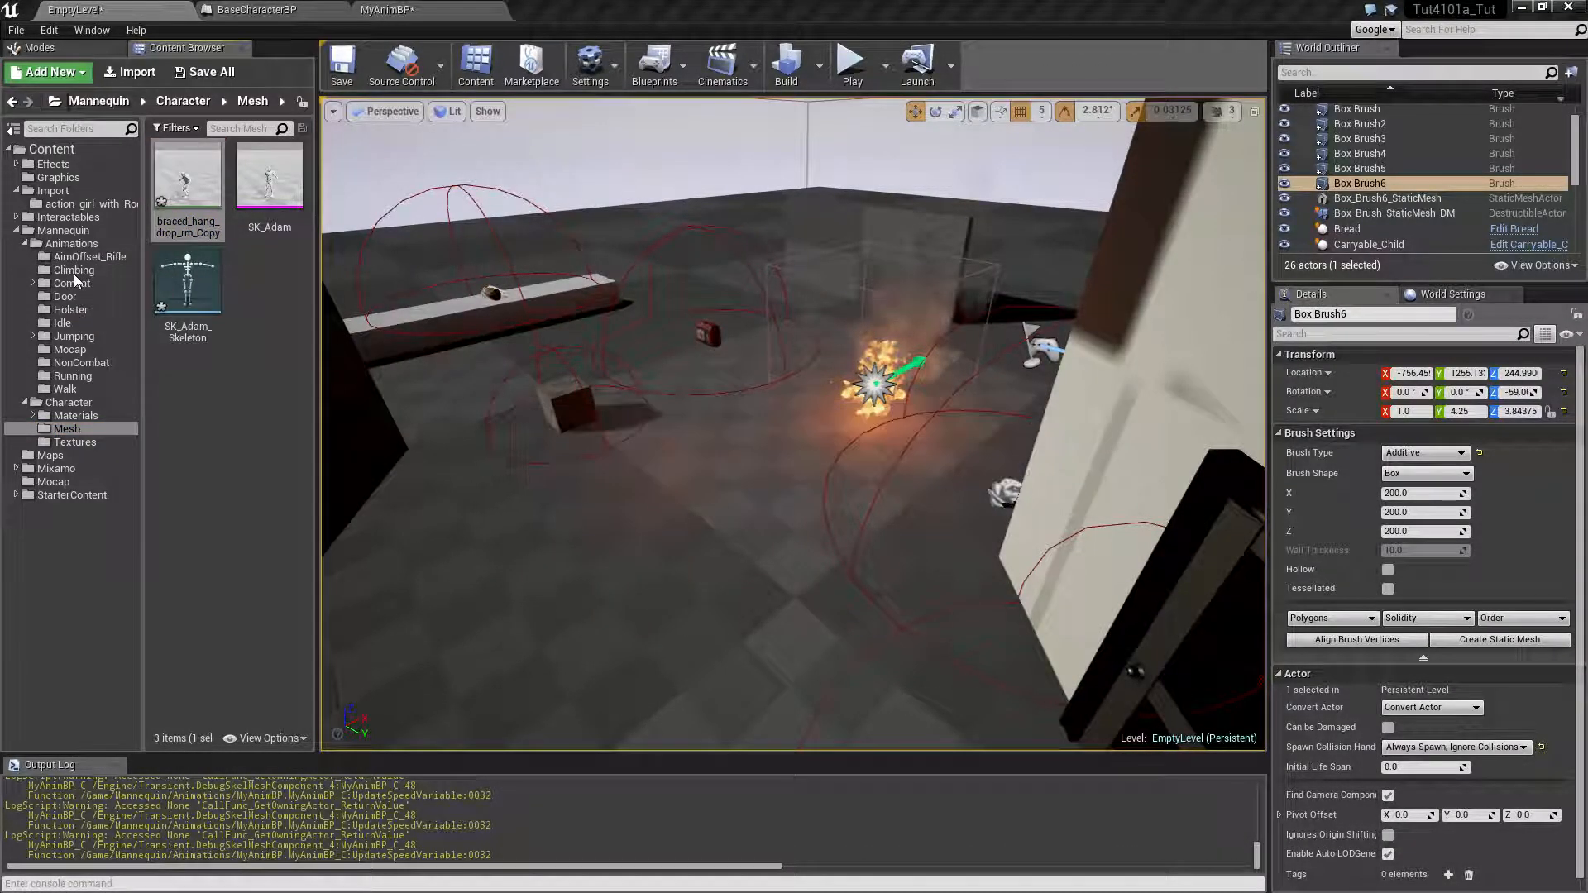
In the Climbing folder, rename braced_hang_drop_rm_Copy as braced_hang_drop_rm
{"action": "left_click", "coordinate": [74, 270]}
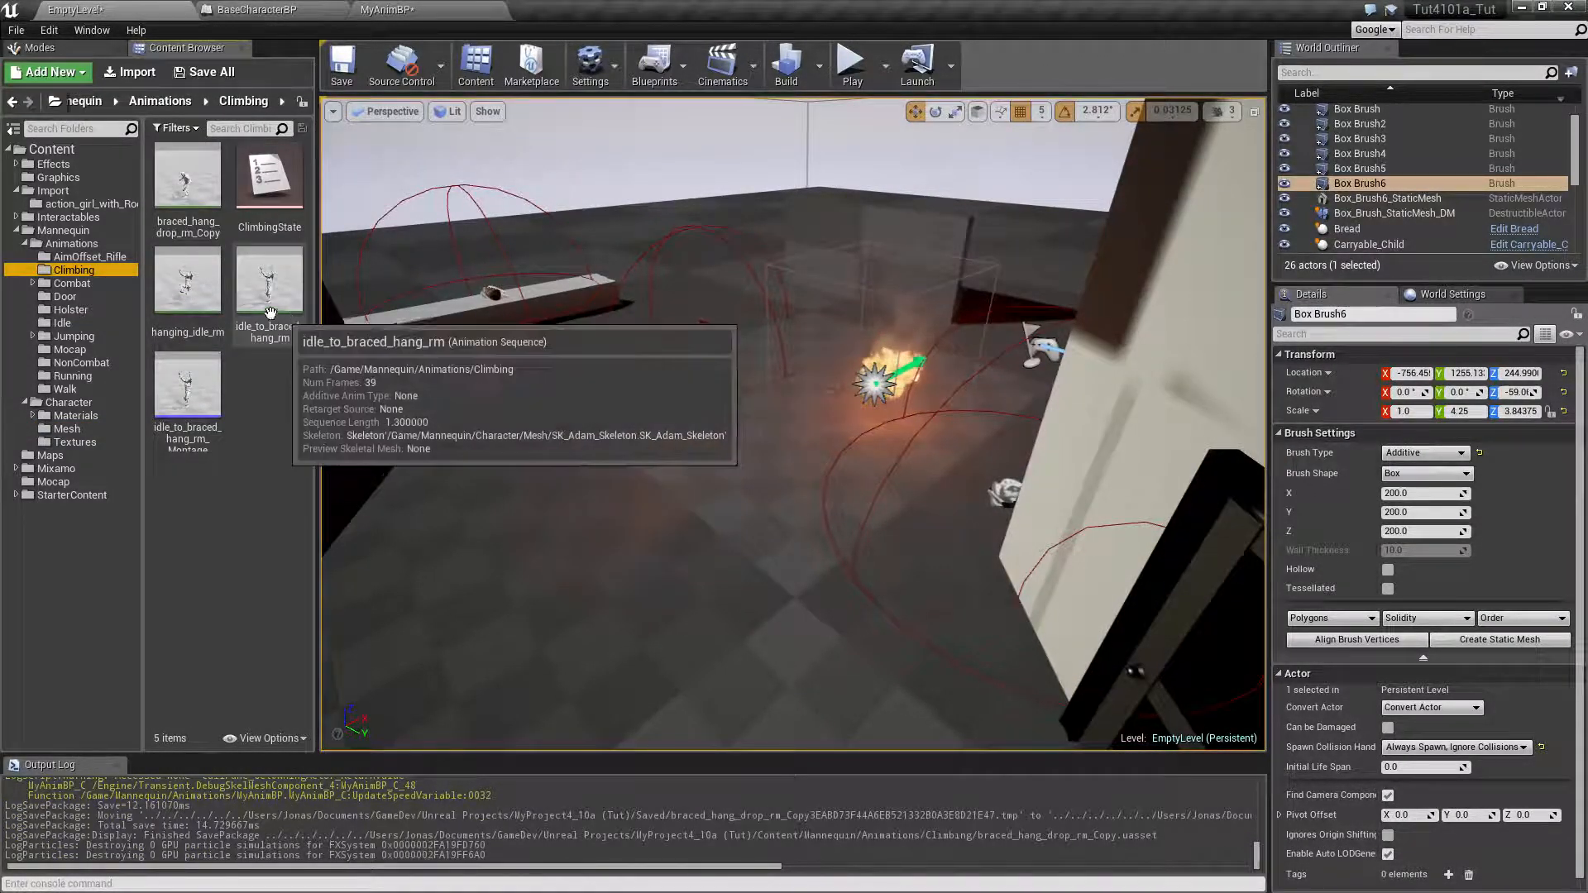
{"action": "left_click", "coordinate": [199, 225]}
{"action": "key", "text": "F2"}
{"action": "key", "text": "Right"}
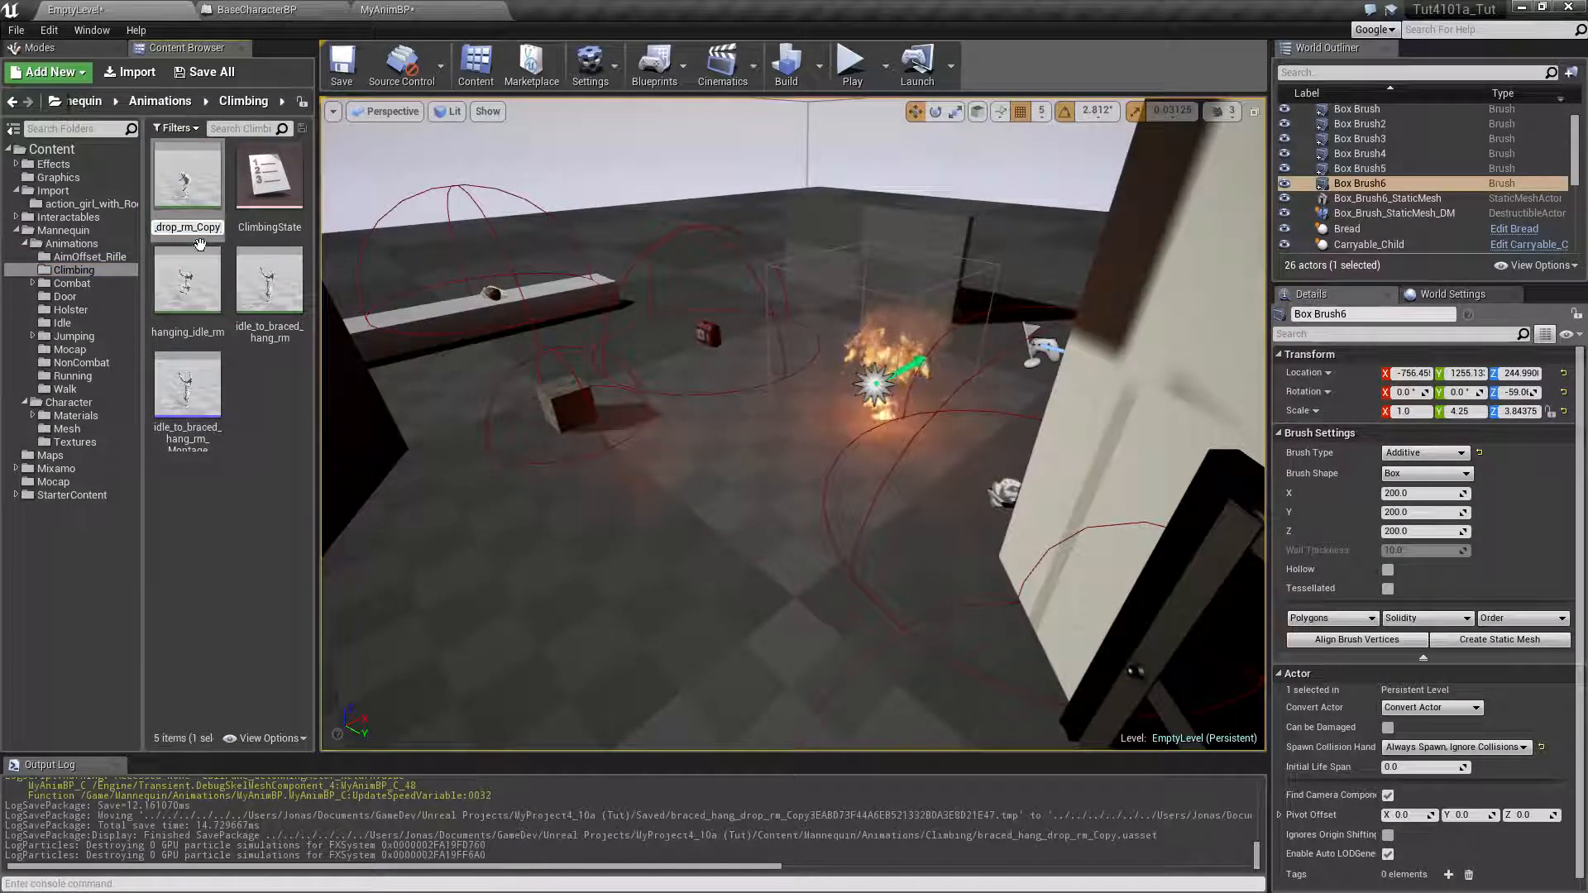
{"action": "key", "text": "BackSpace"}
{"action": "key", "text": "BackSpace"}
{"action": "key", "text": "BackSpace"}
{"action": "key", "text": "Return"}
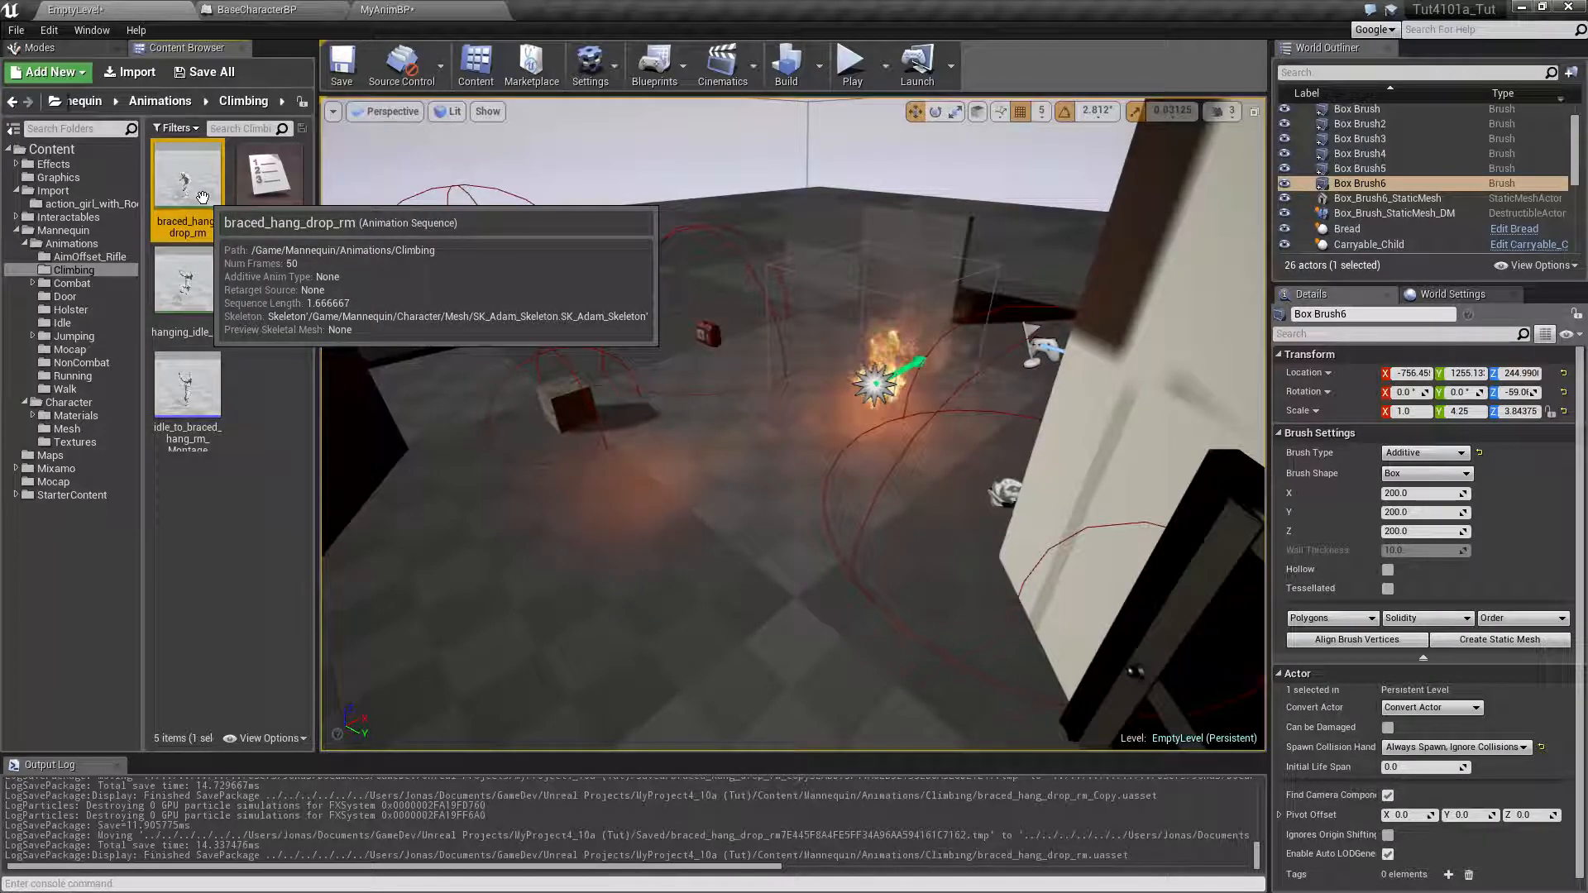
Duplicate the braced_hang_drop_rm animation as braced_hang_drop_rm2
{"action": "key", "text": "ctrl+w"}
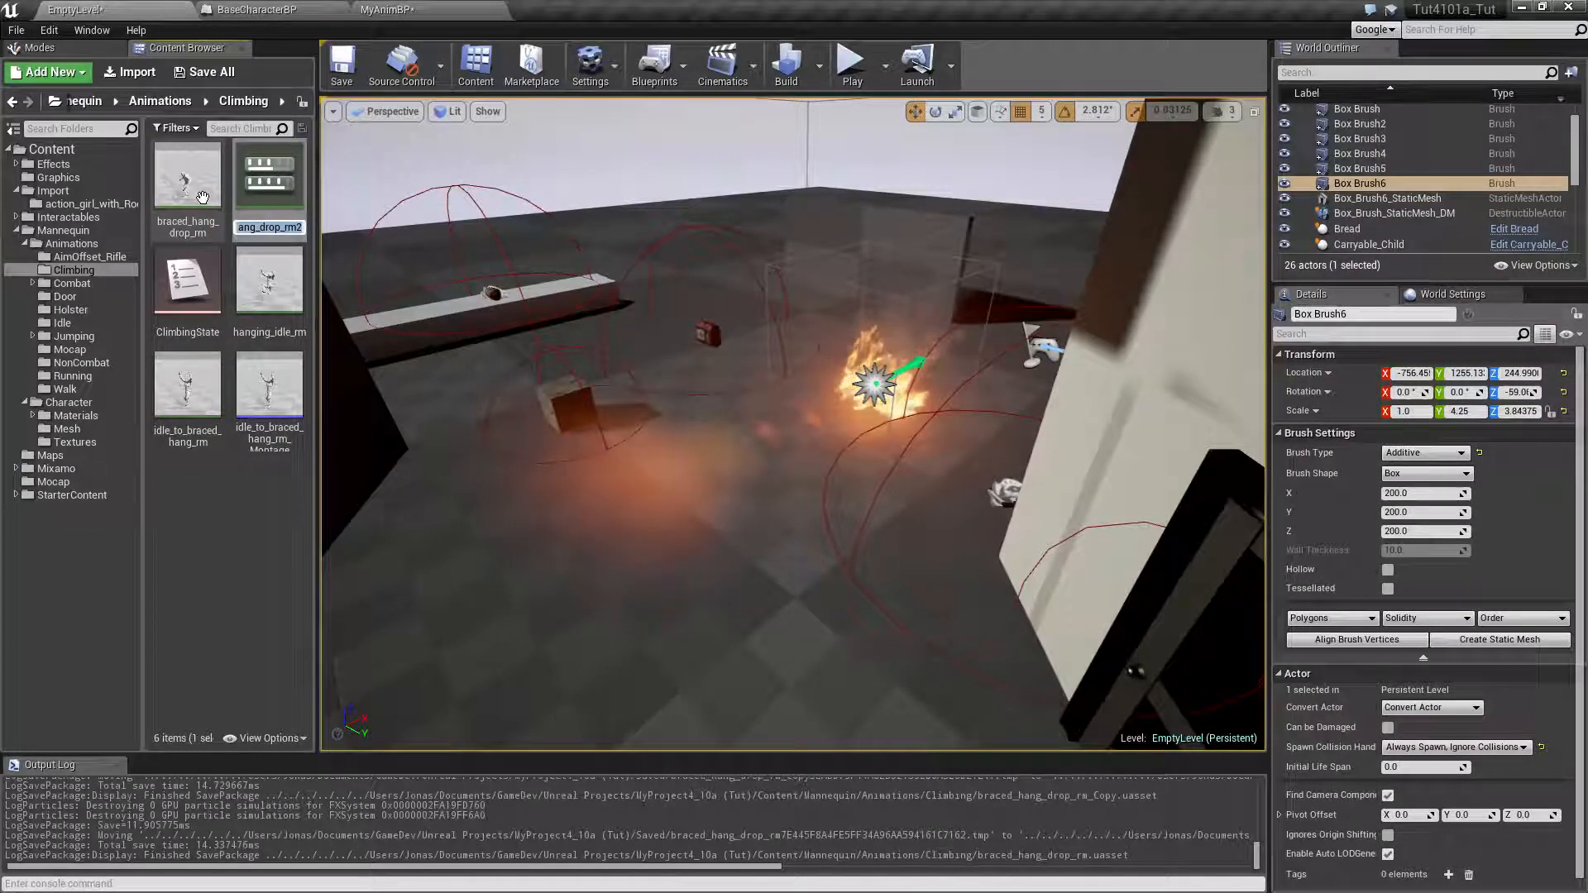
{"action": "key", "text": "Right"}
{"action": "key", "text": "ctrl+w"}
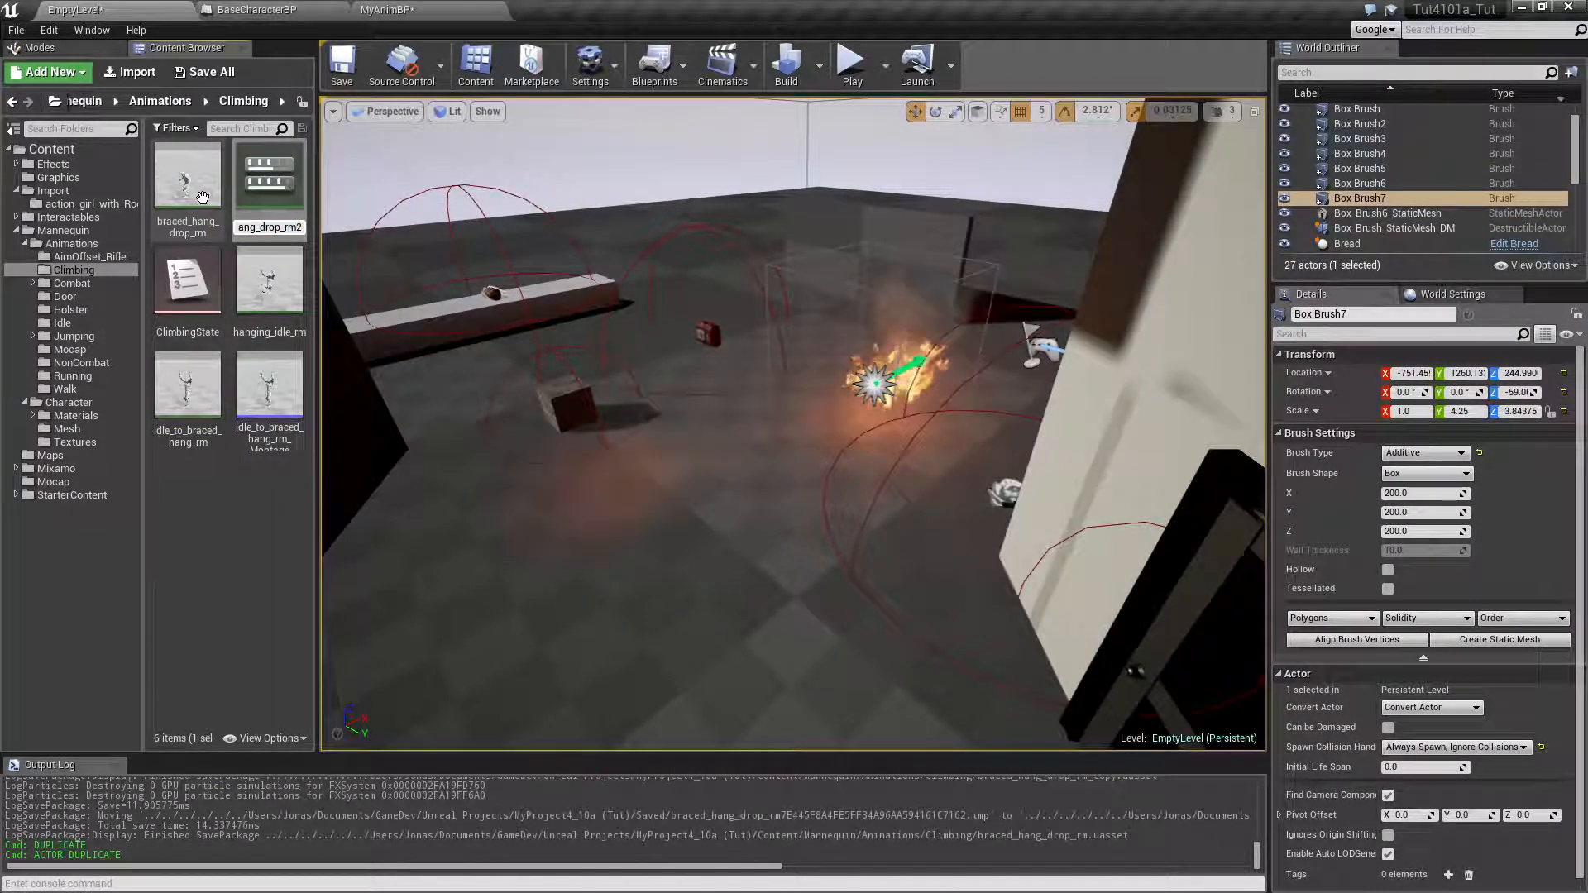
{"action": "left_click", "coordinate": [200, 508]}
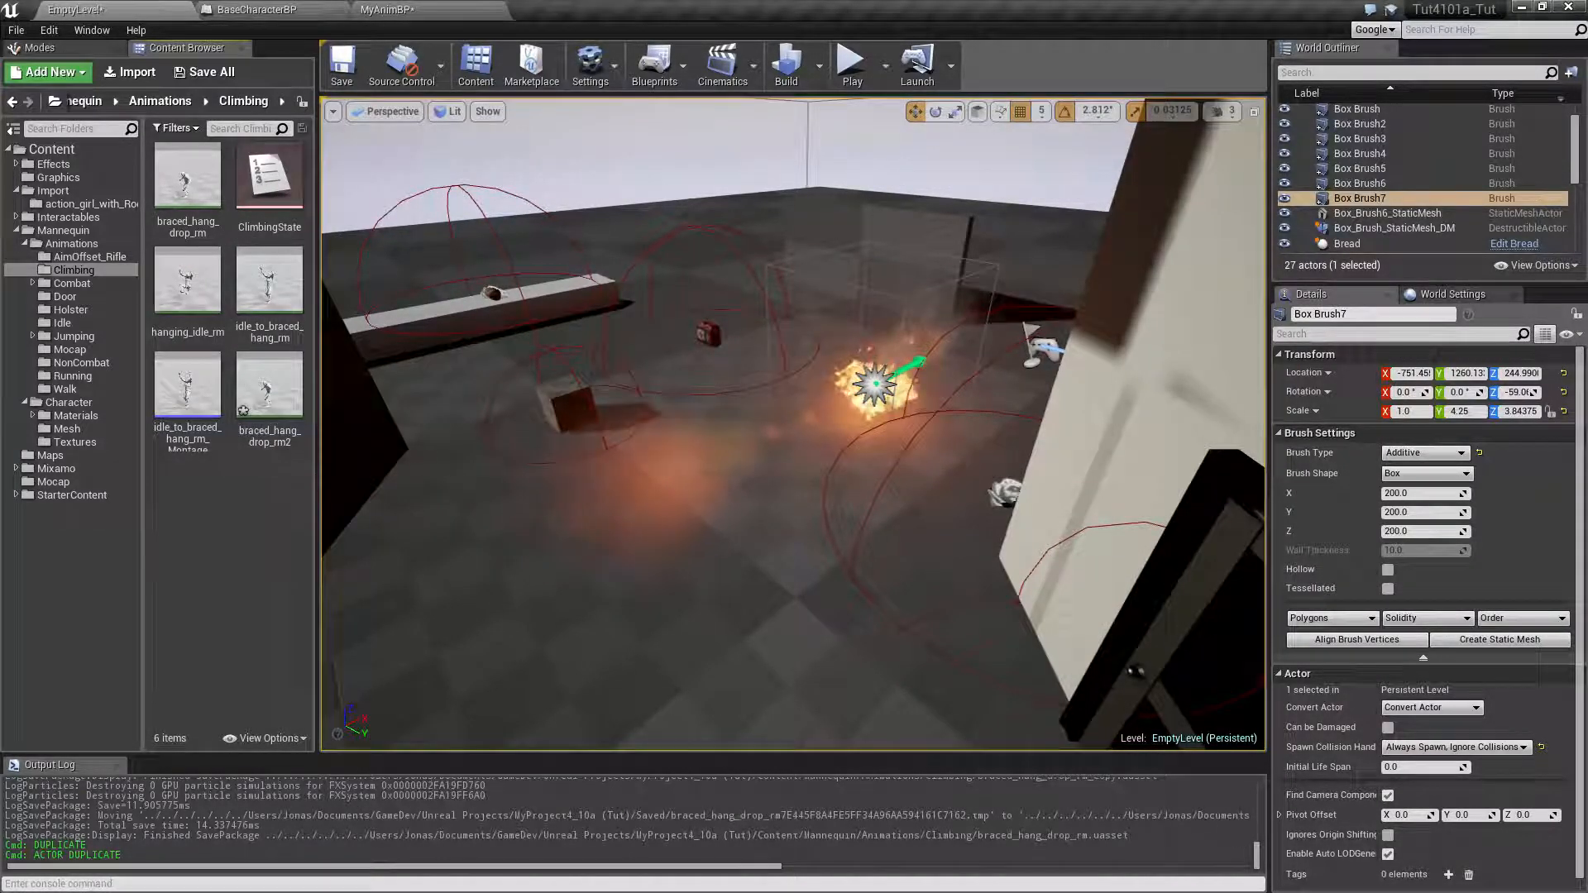
{"action": "left_click", "coordinate": [271, 410]}
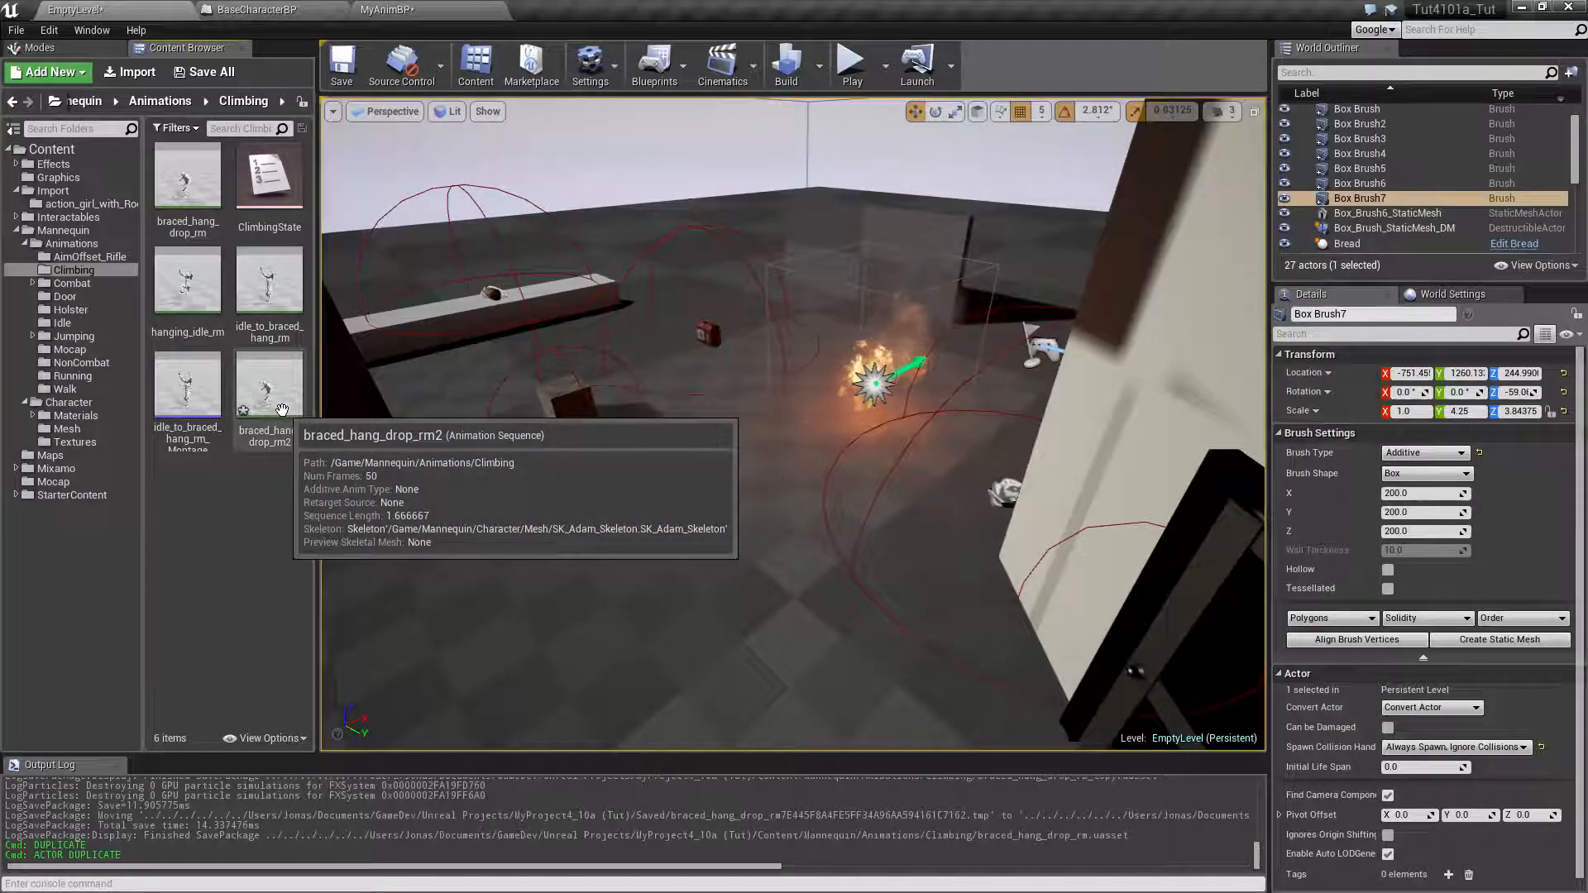
Rename the braced_hang_drop_rm animation as braced_hang_drop_rm_start
{"action": "left_click", "coordinate": [186, 178]}
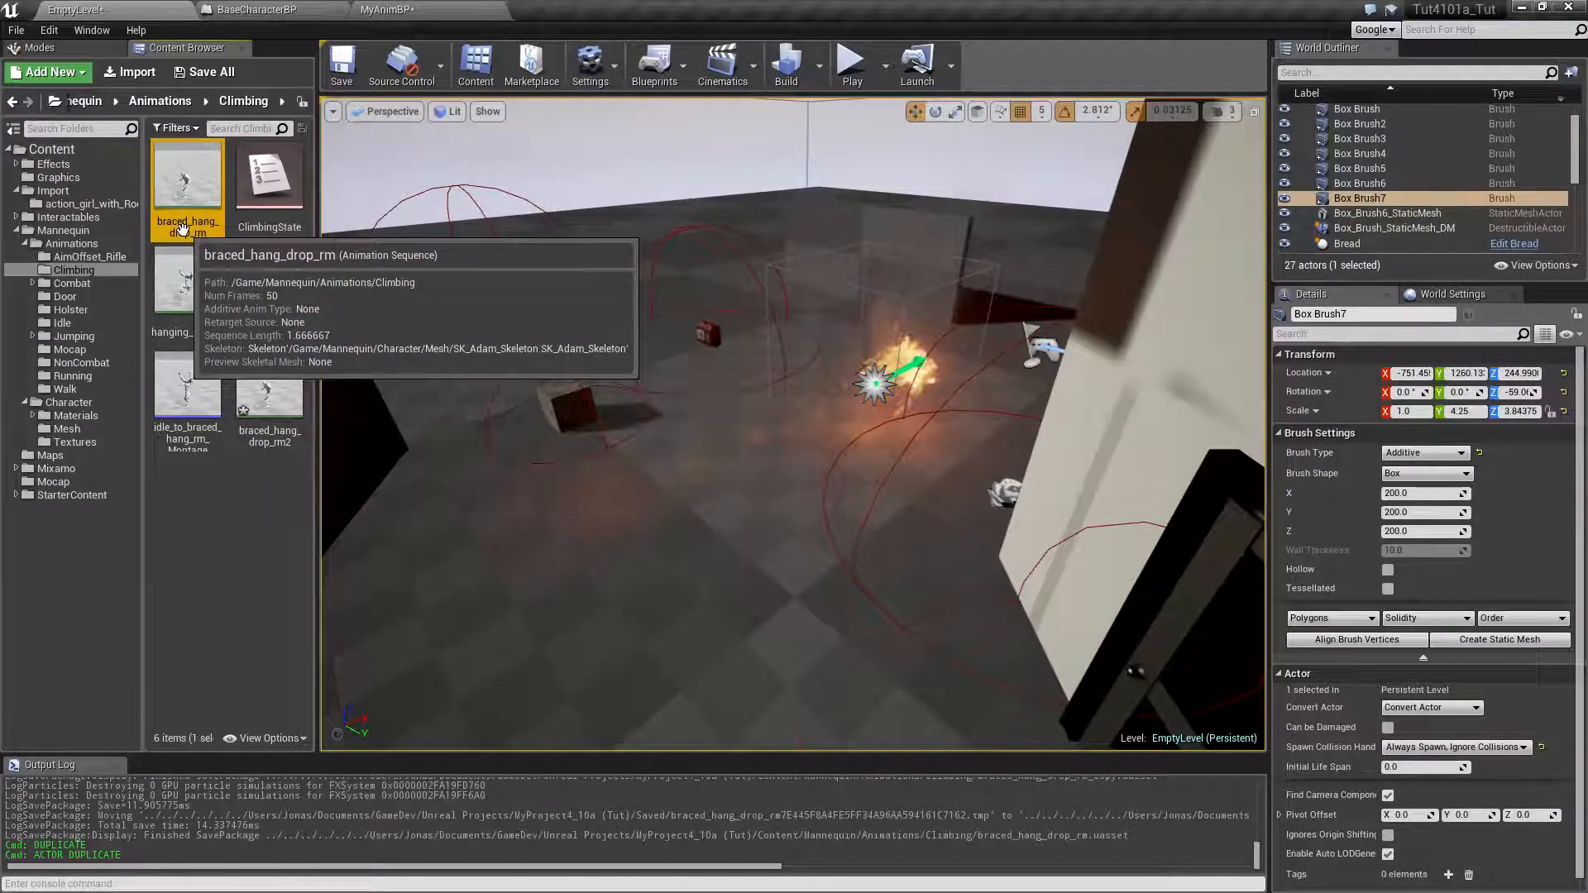
{"action": "key", "text": "F2"}
{"action": "key", "text": "End"}
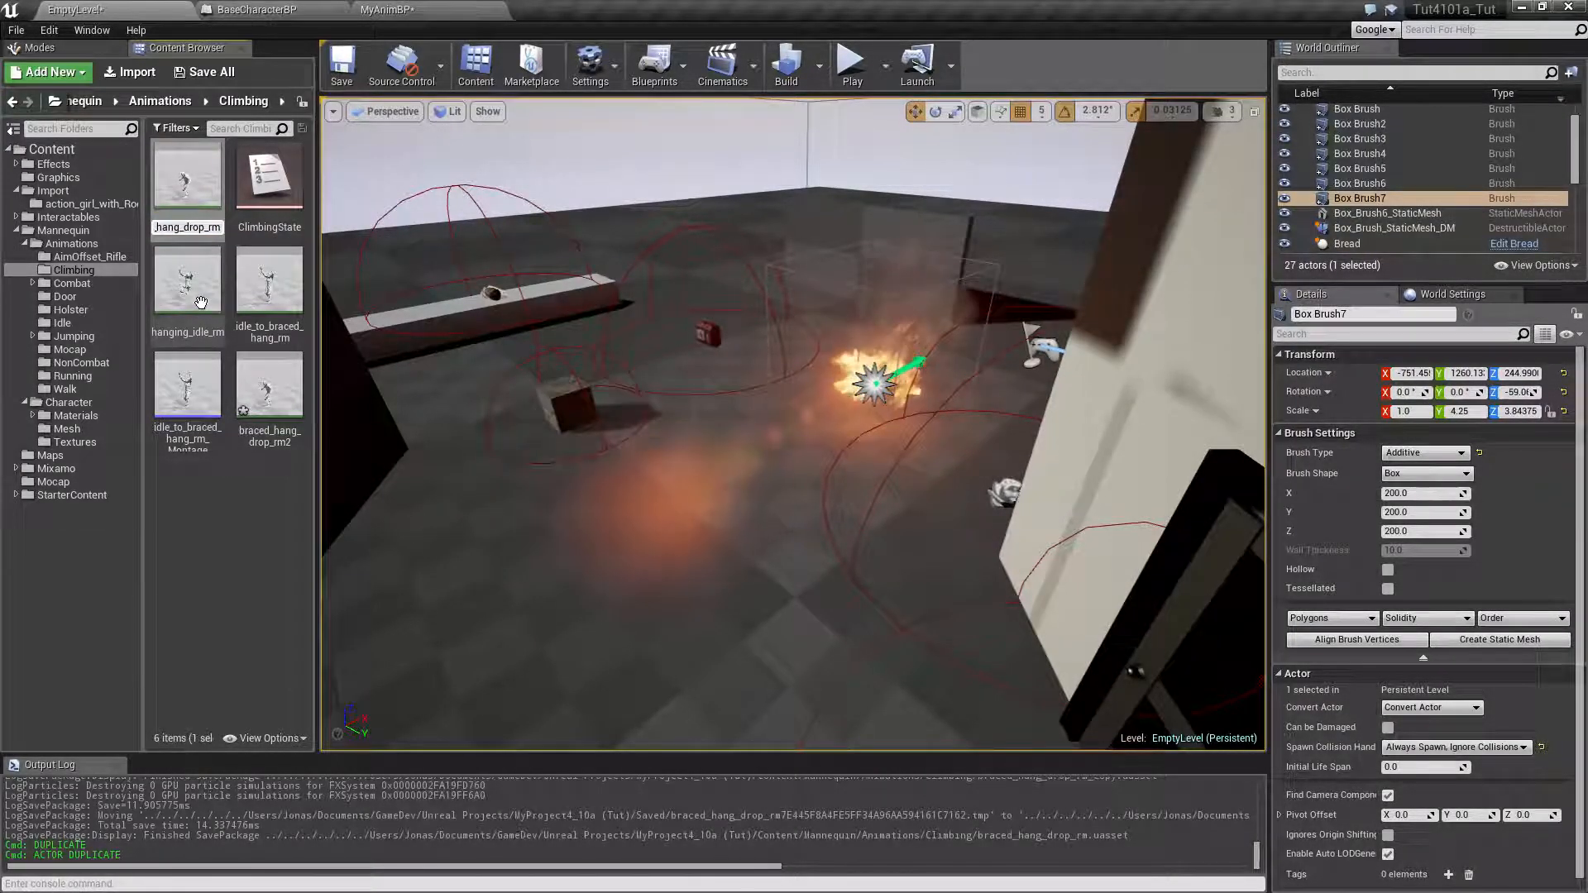
{"action": "type", "text": "_start"}
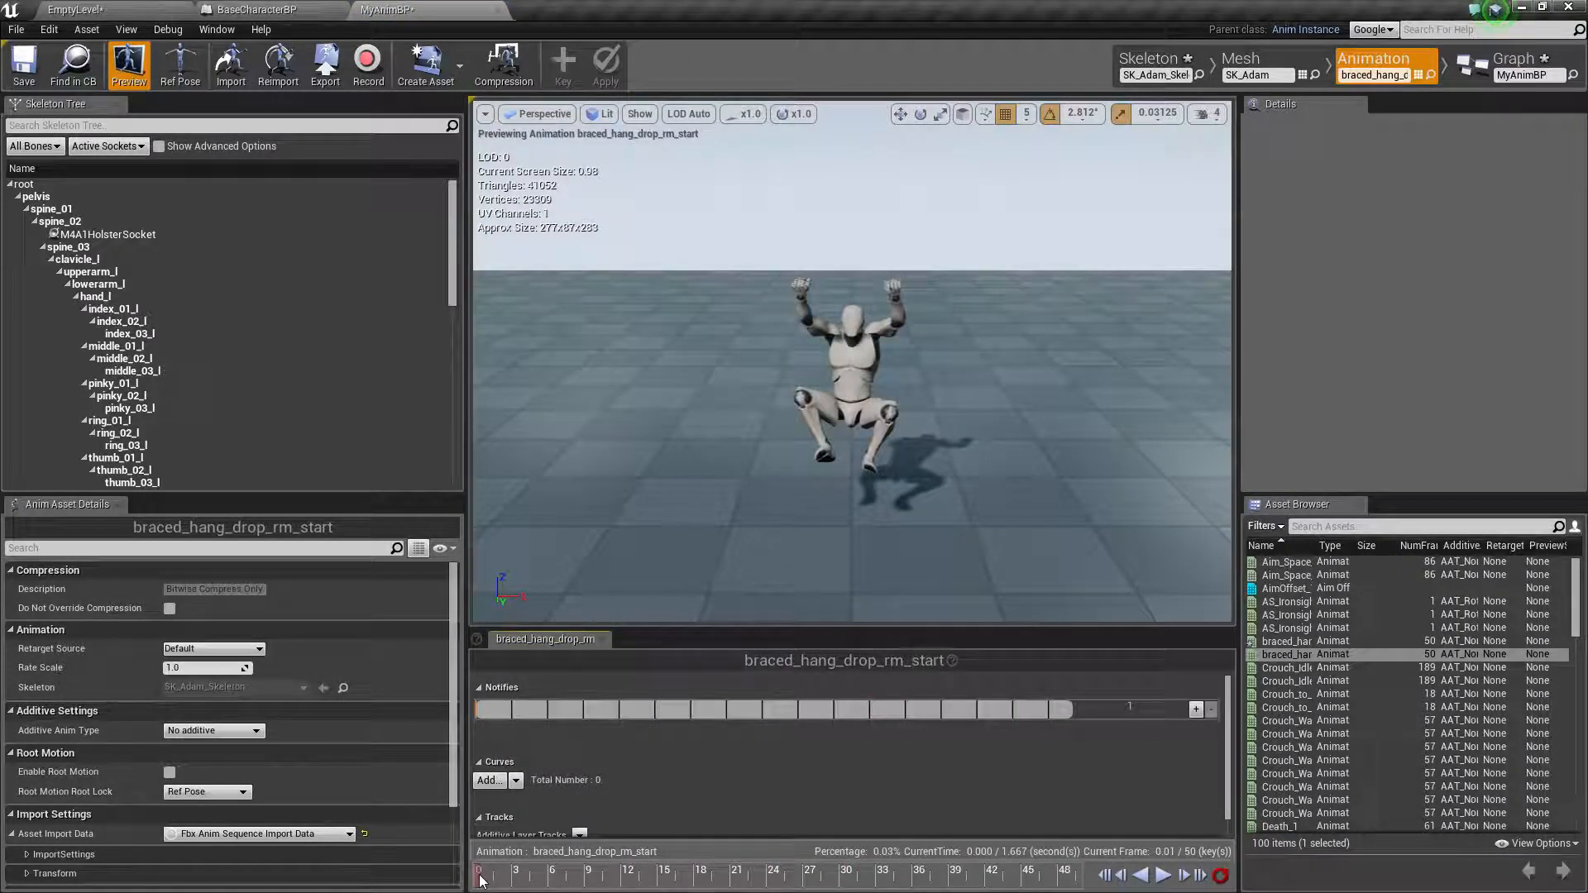
Remove frame 0 to frame 21 from the braced_hang_drop_rm_start animation
{"action": "left_click_drag", "start_coordinate": [539, 883], "coordinate": [751, 889]}
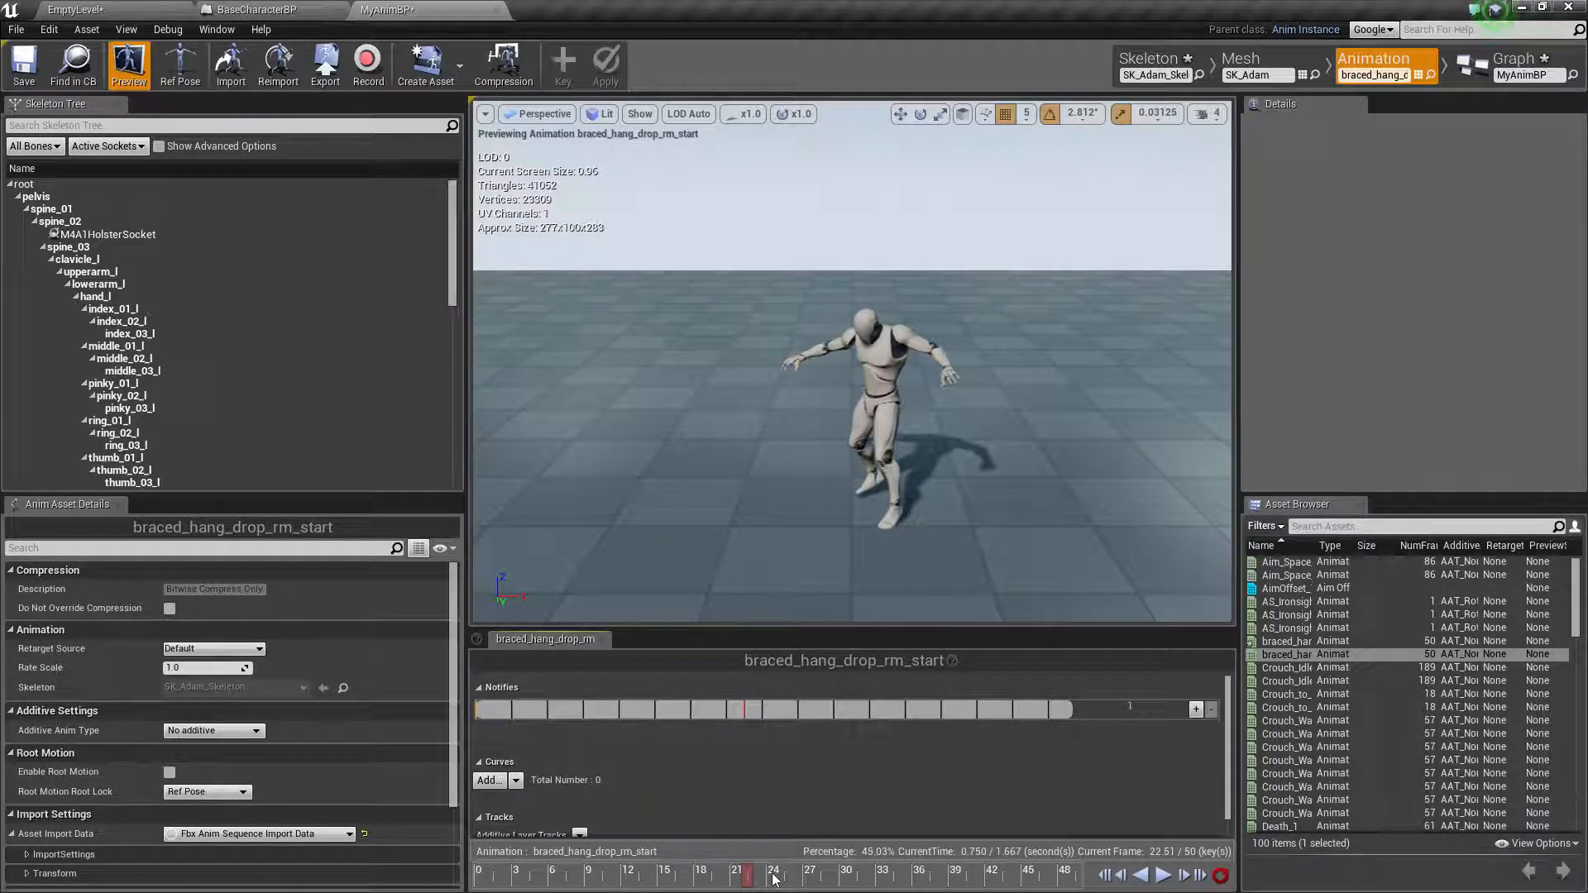
{"action": "left_click_drag", "start_coordinate": [743, 884], "coordinate": [740, 886]}
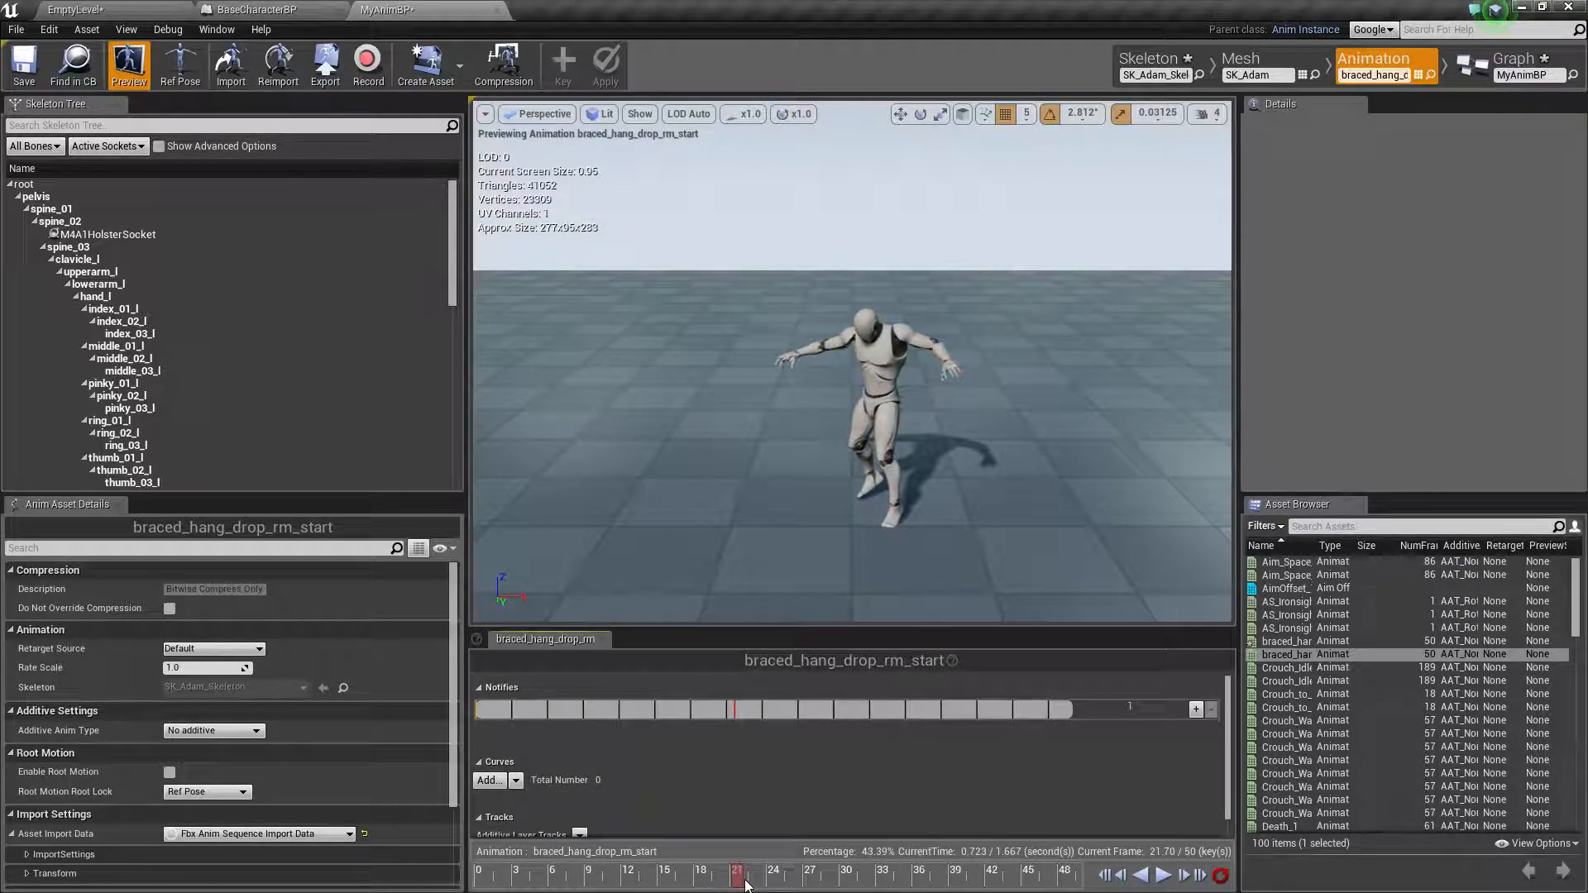
{"action": "left_click_drag", "start_coordinate": [744, 885], "coordinate": [742, 886]}
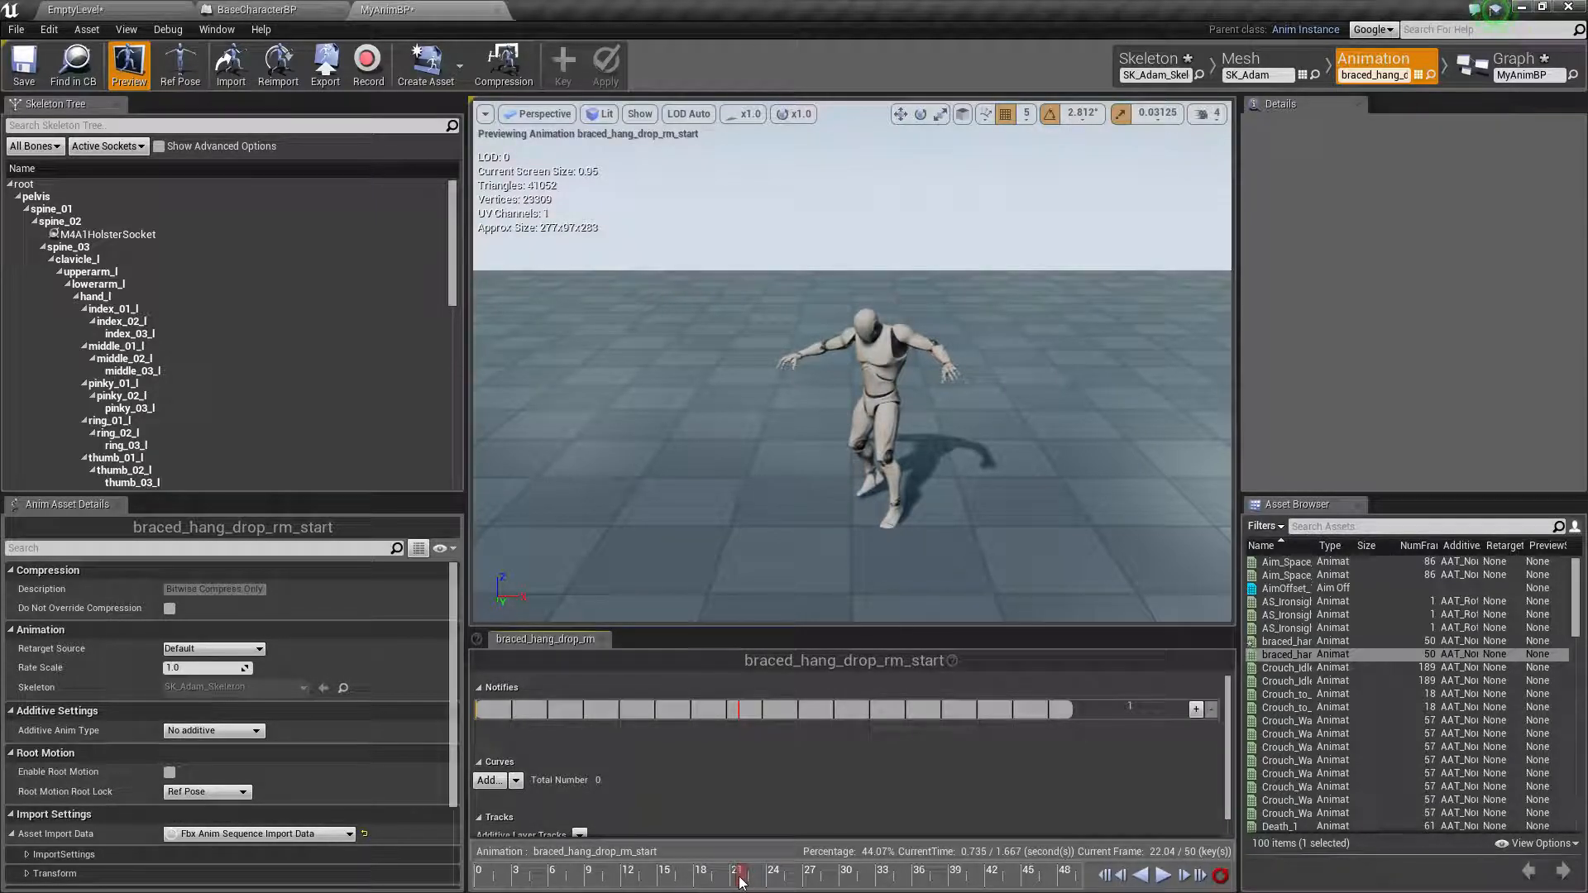
{"action": "right_click", "coordinate": [741, 882]}
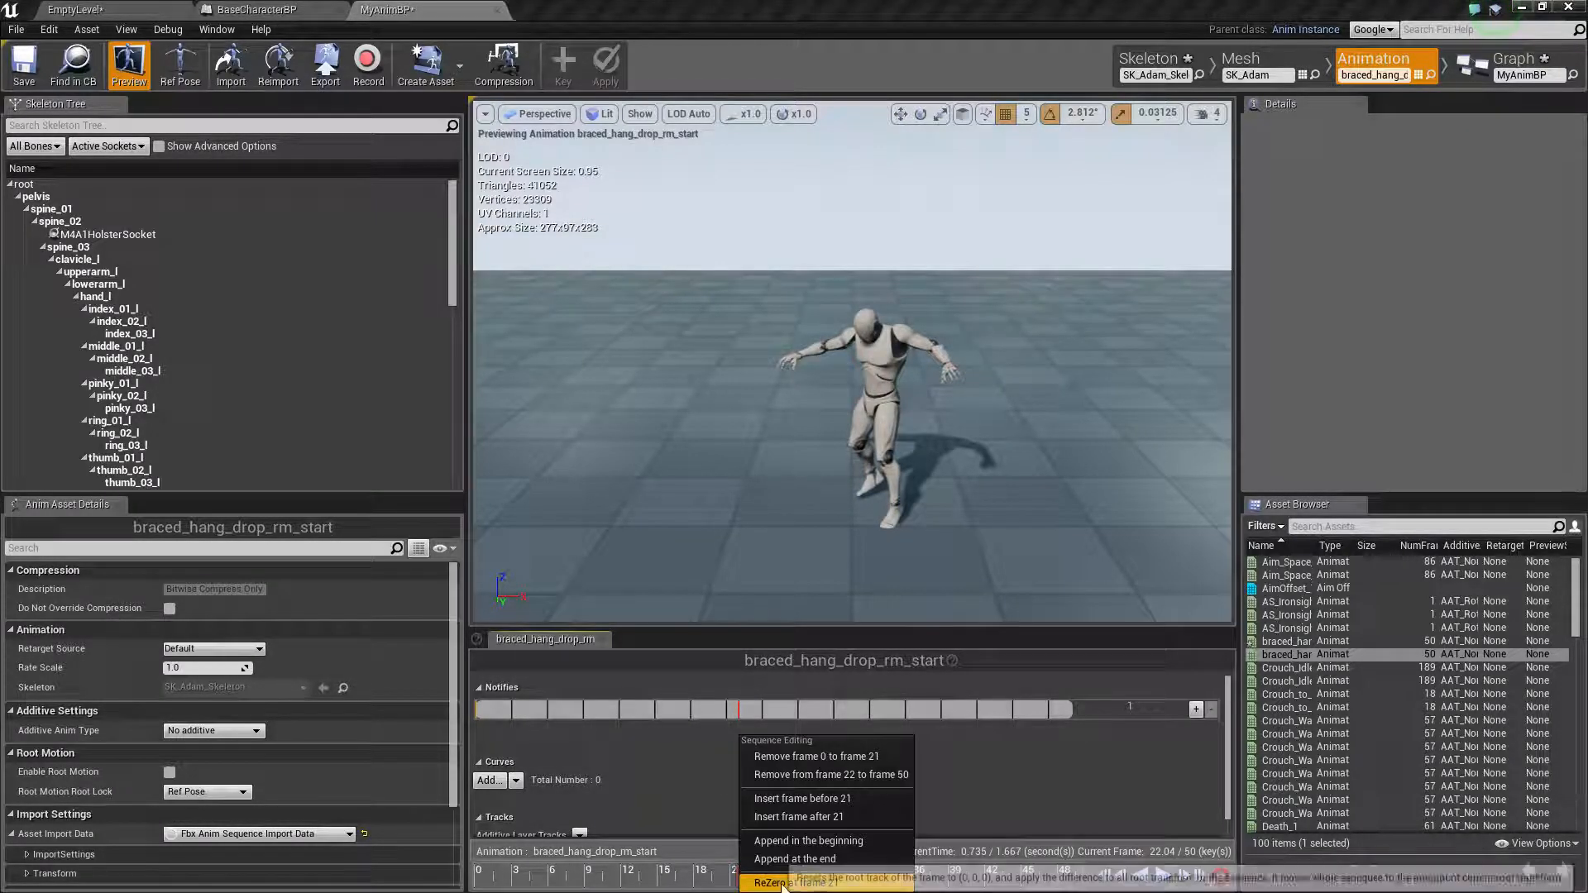
{"action": "left_click", "coordinate": [855, 761]}
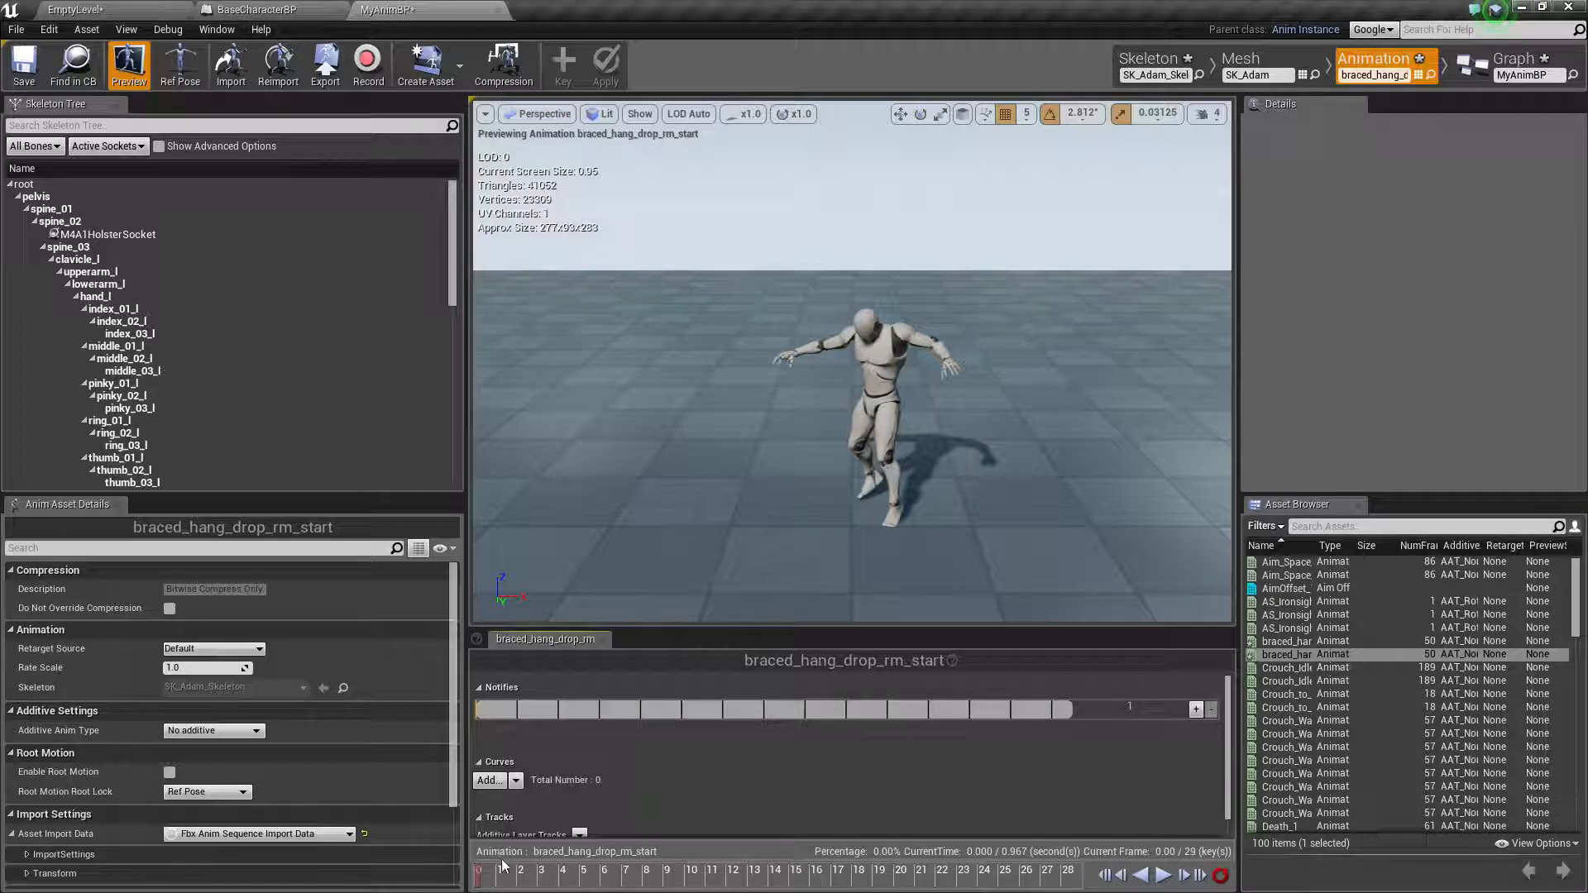
Crop the remaining end of braced_hang_drop_rm_start by removing from frame 3 to frame 29
{"action": "mouse_move", "coordinate": [478, 881]}
{"action": "left_mouse_down"}
{"action": "mouse_move", "coordinate": [516, 880]}
{"action": "mouse_move", "coordinate": [499, 882]}
{"action": "left_mouse_up"}
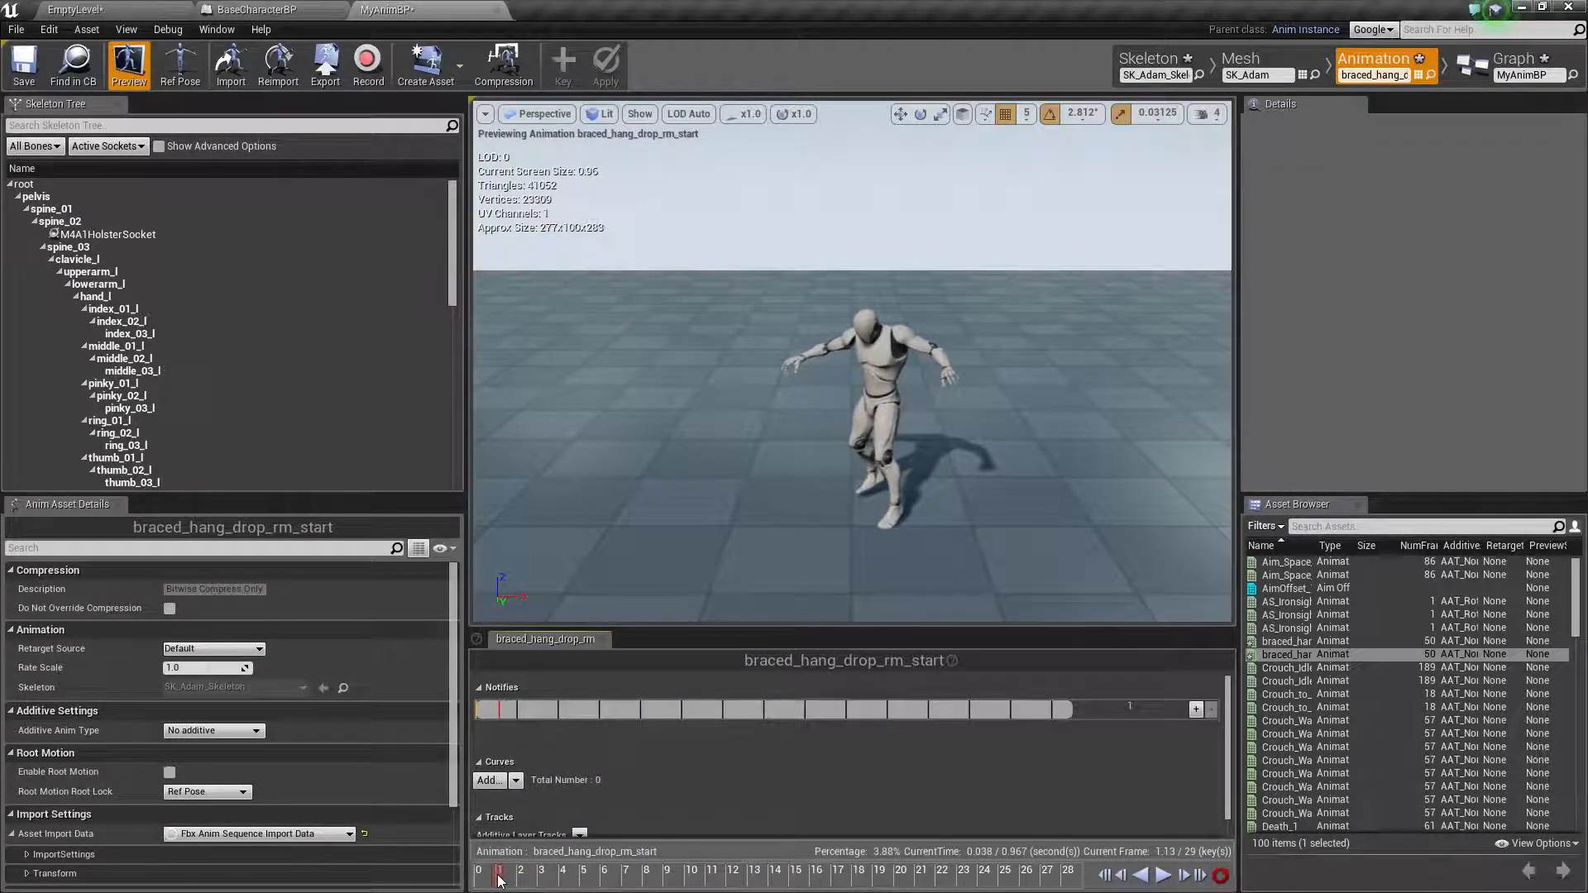
{"action": "right_click", "coordinate": [500, 880]}
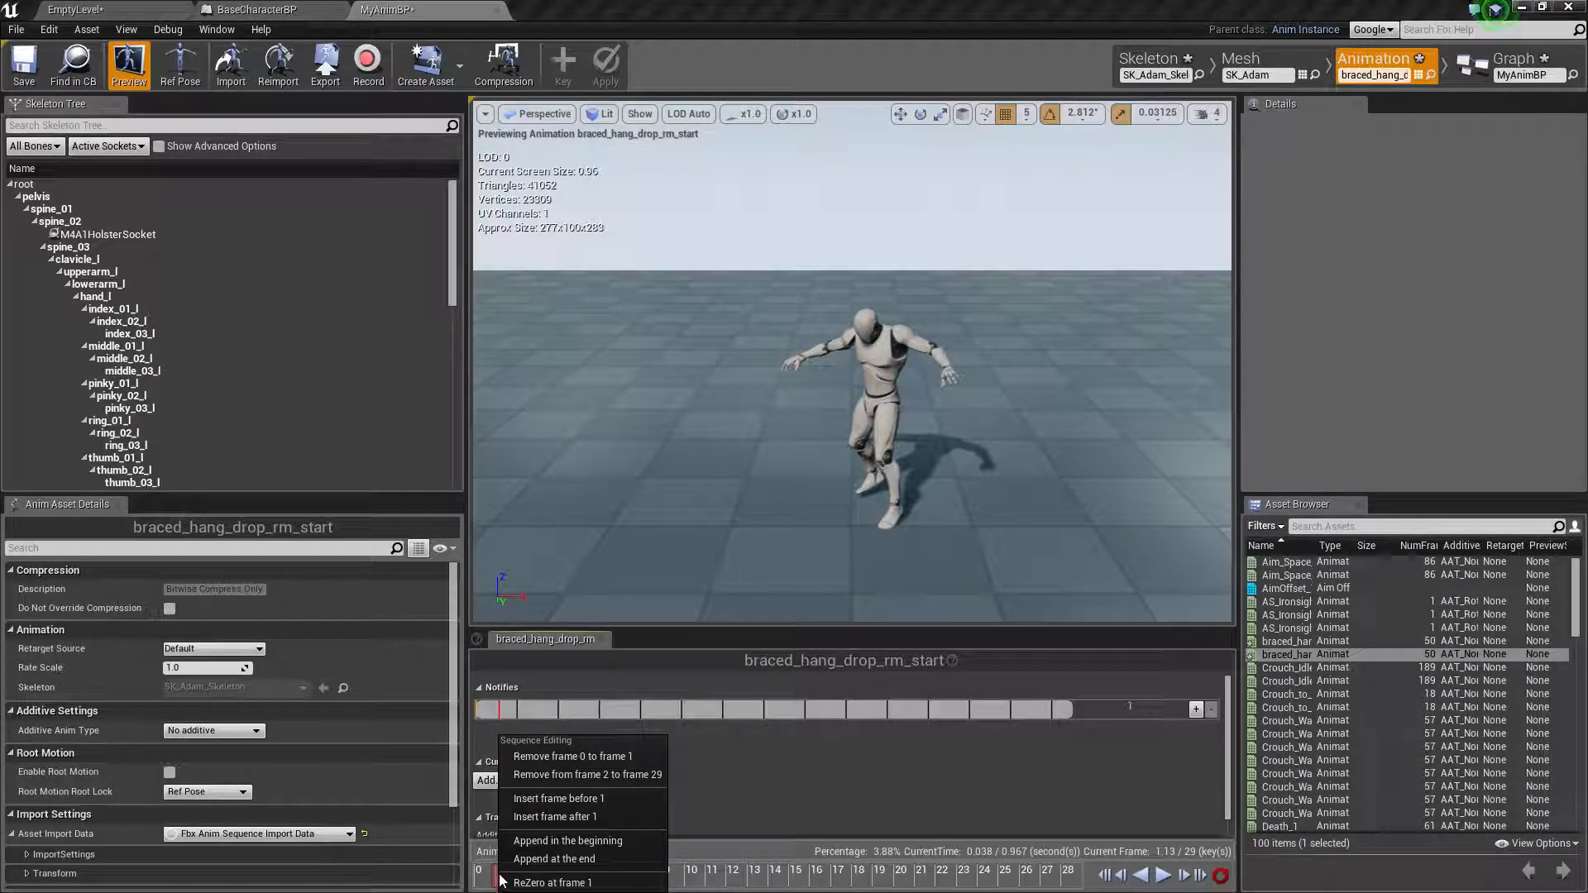
{"action": "left_click", "coordinate": [713, 876]}
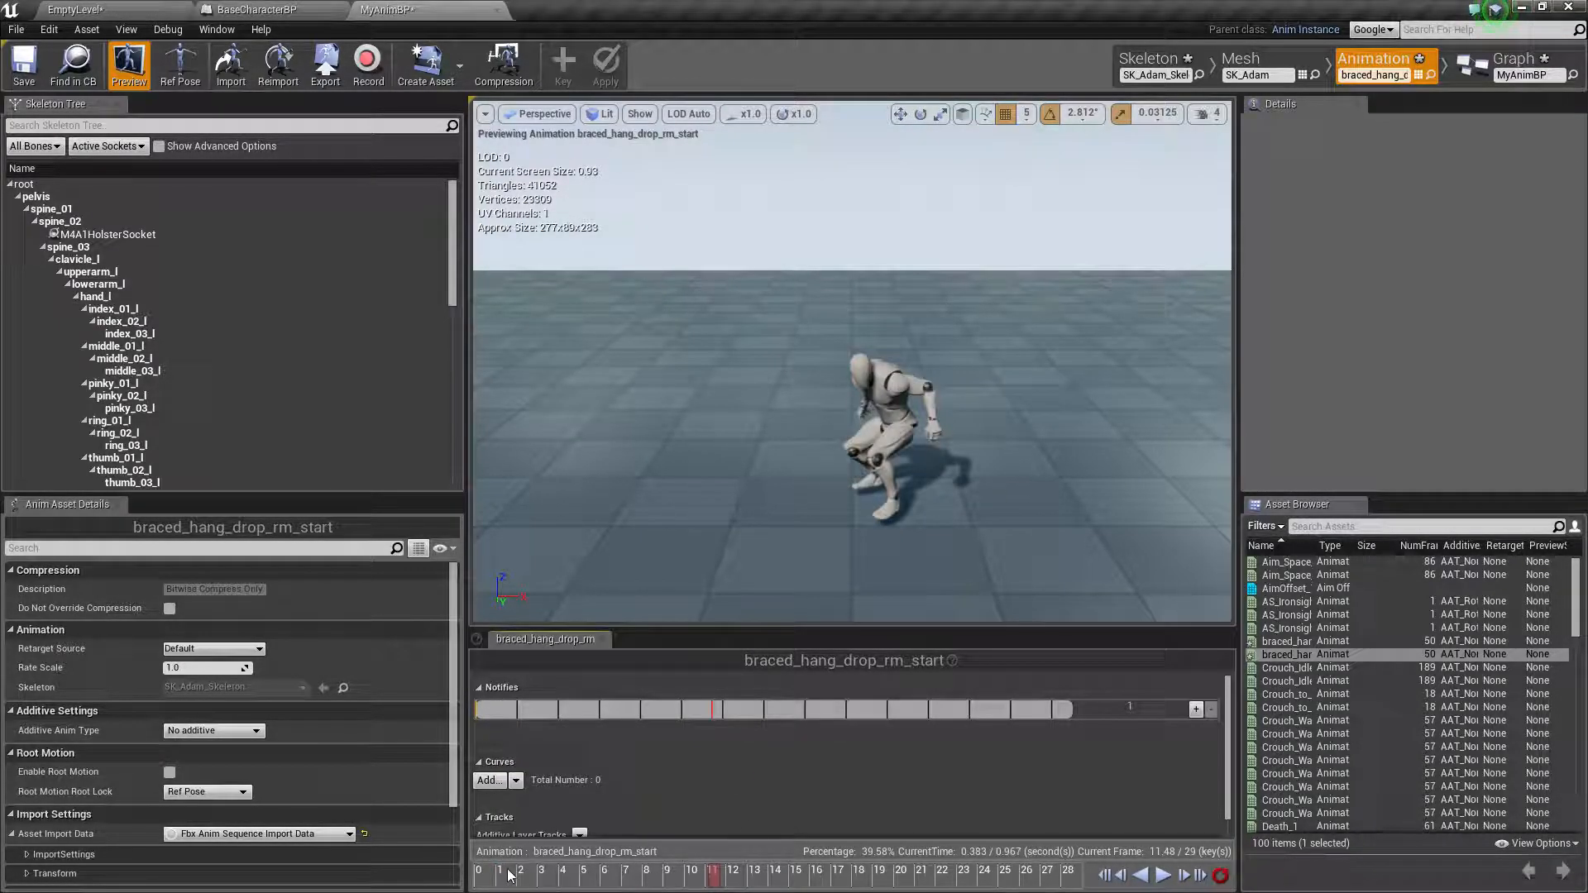
{"action": "left_click", "coordinate": [521, 880]}
{"action": "right_click", "coordinate": [521, 880]}
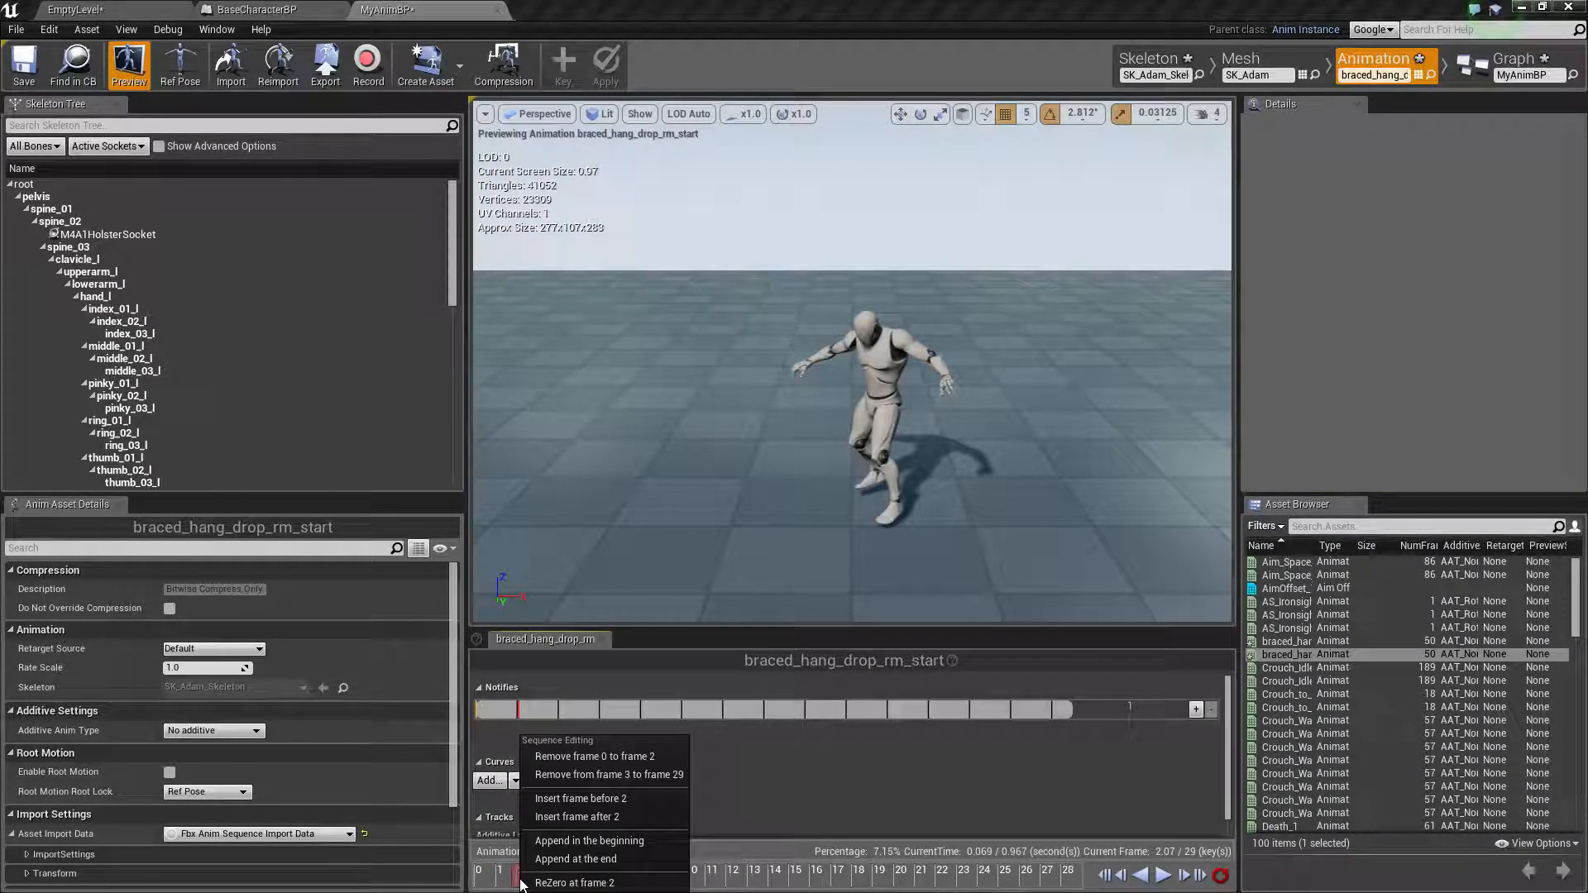
{"action": "left_click", "coordinate": [632, 774]}
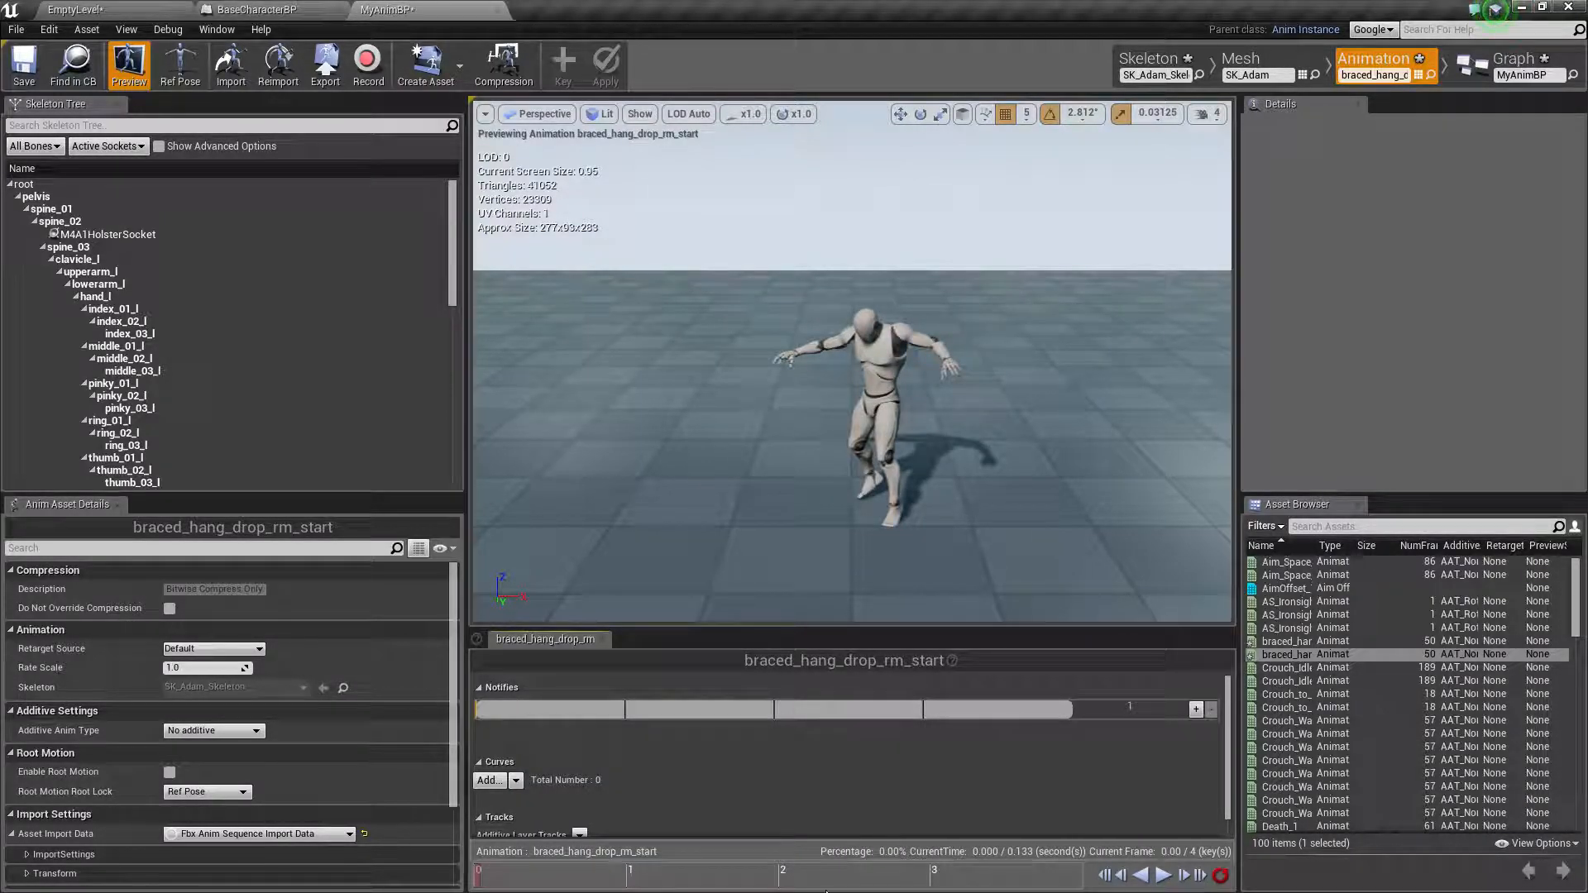
Try trimming the last frame off braced_hang_drop_rm_start at frame 3 and play the shortened animation
{"action": "right_click", "coordinate": [930, 879]}
{"action": "left_click", "coordinate": [812, 873]}
{"action": "left_click_drag", "start_coordinate": [812, 873], "coordinate": [940, 878]}
{"action": "right_click", "coordinate": [938, 875]}
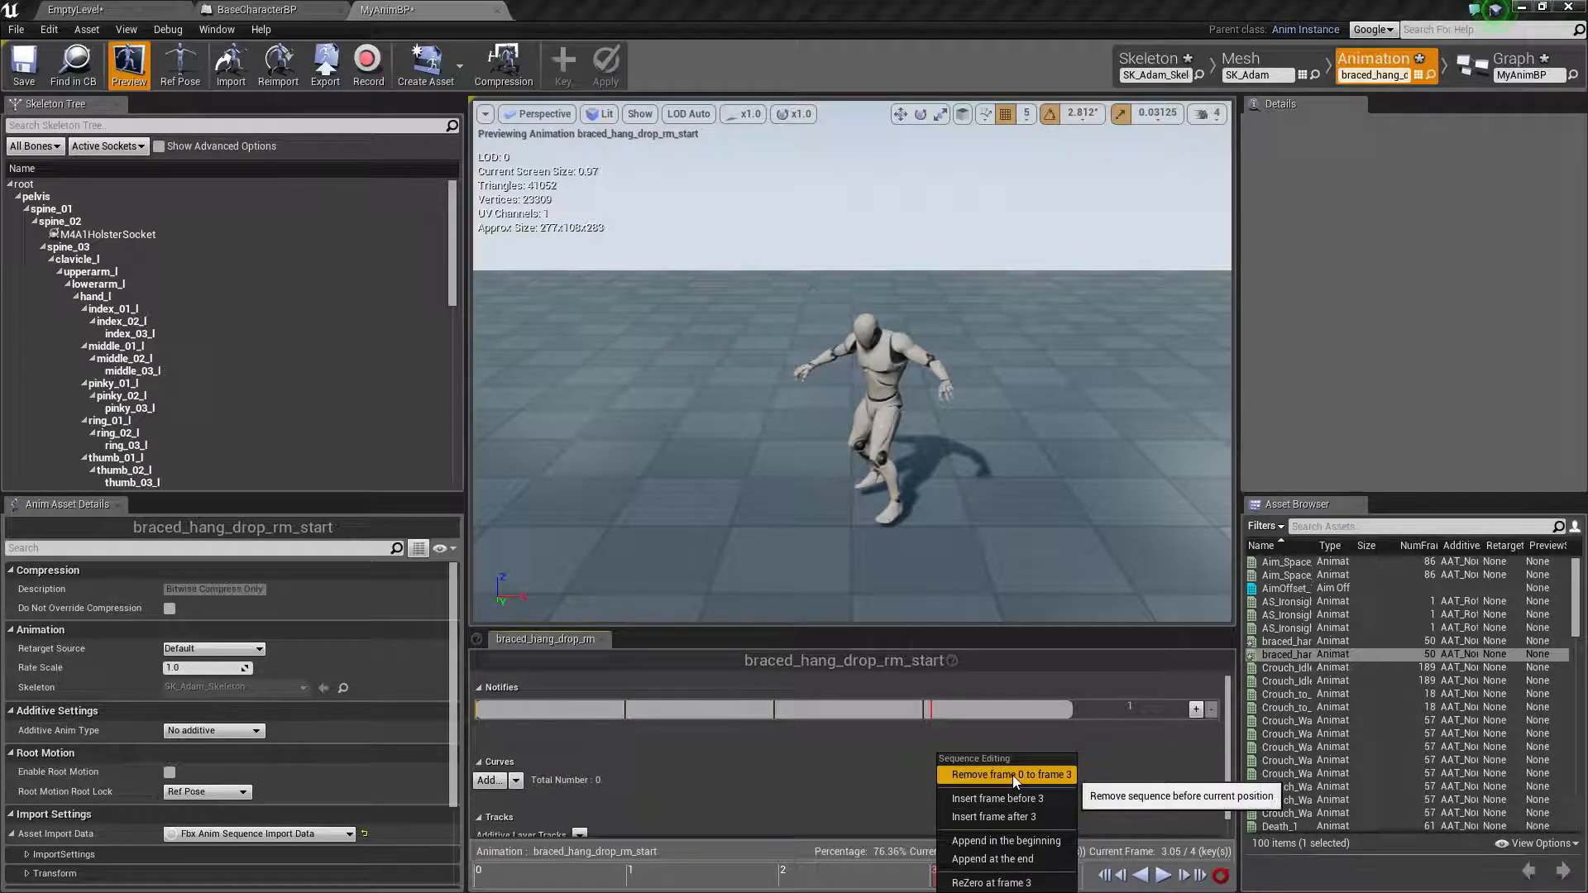
{"action": "left_click", "coordinate": [896, 843]}
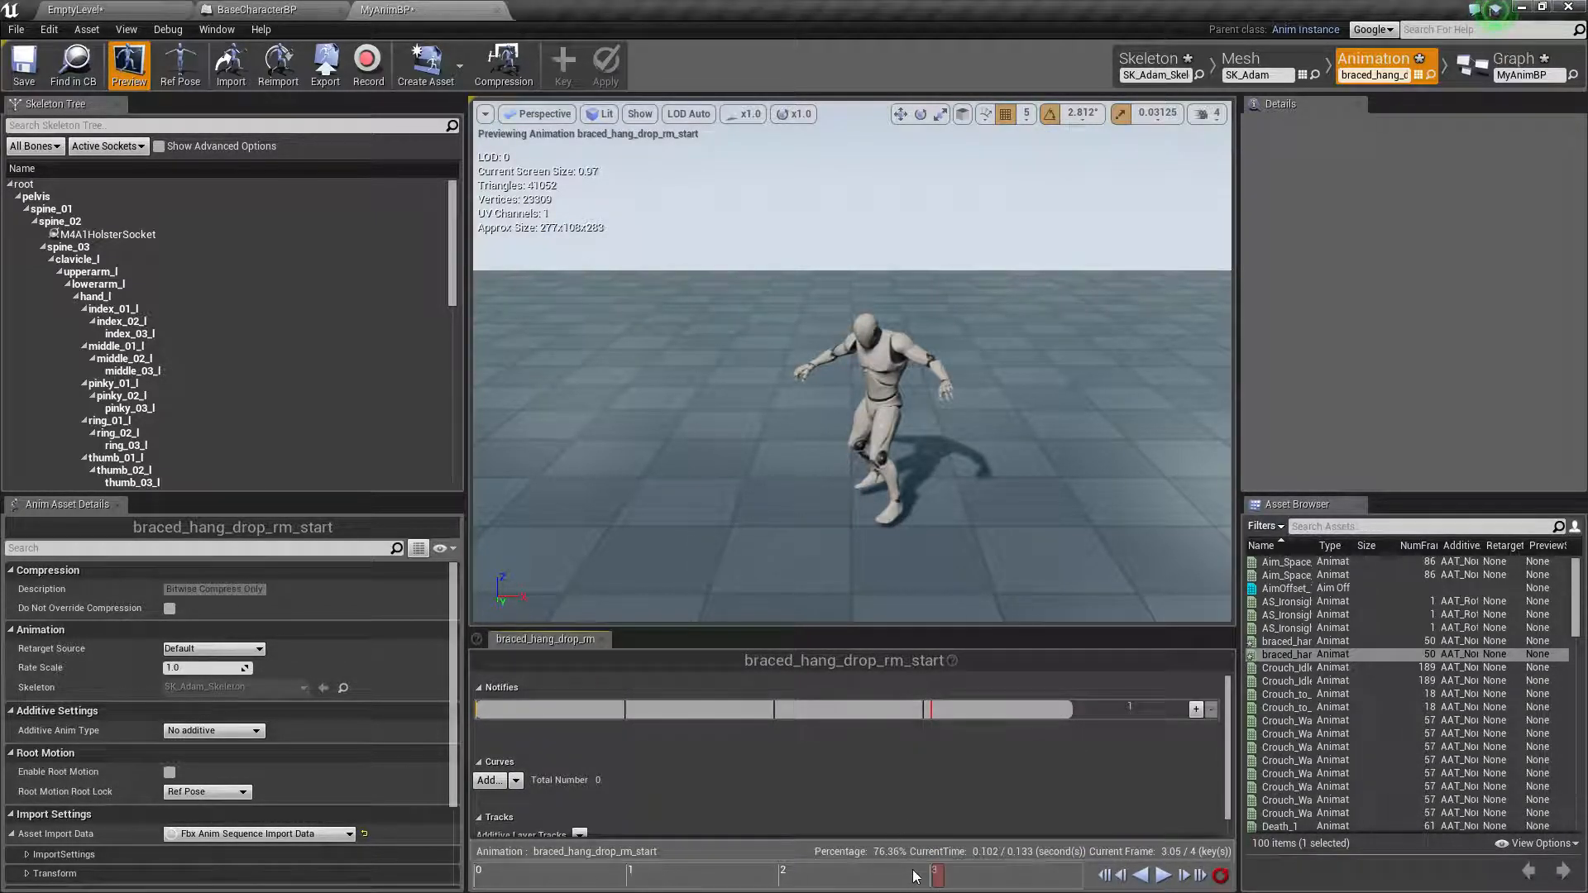
{"action": "right_click", "coordinate": [924, 878]}
{"action": "left_click", "coordinate": [1028, 783]}
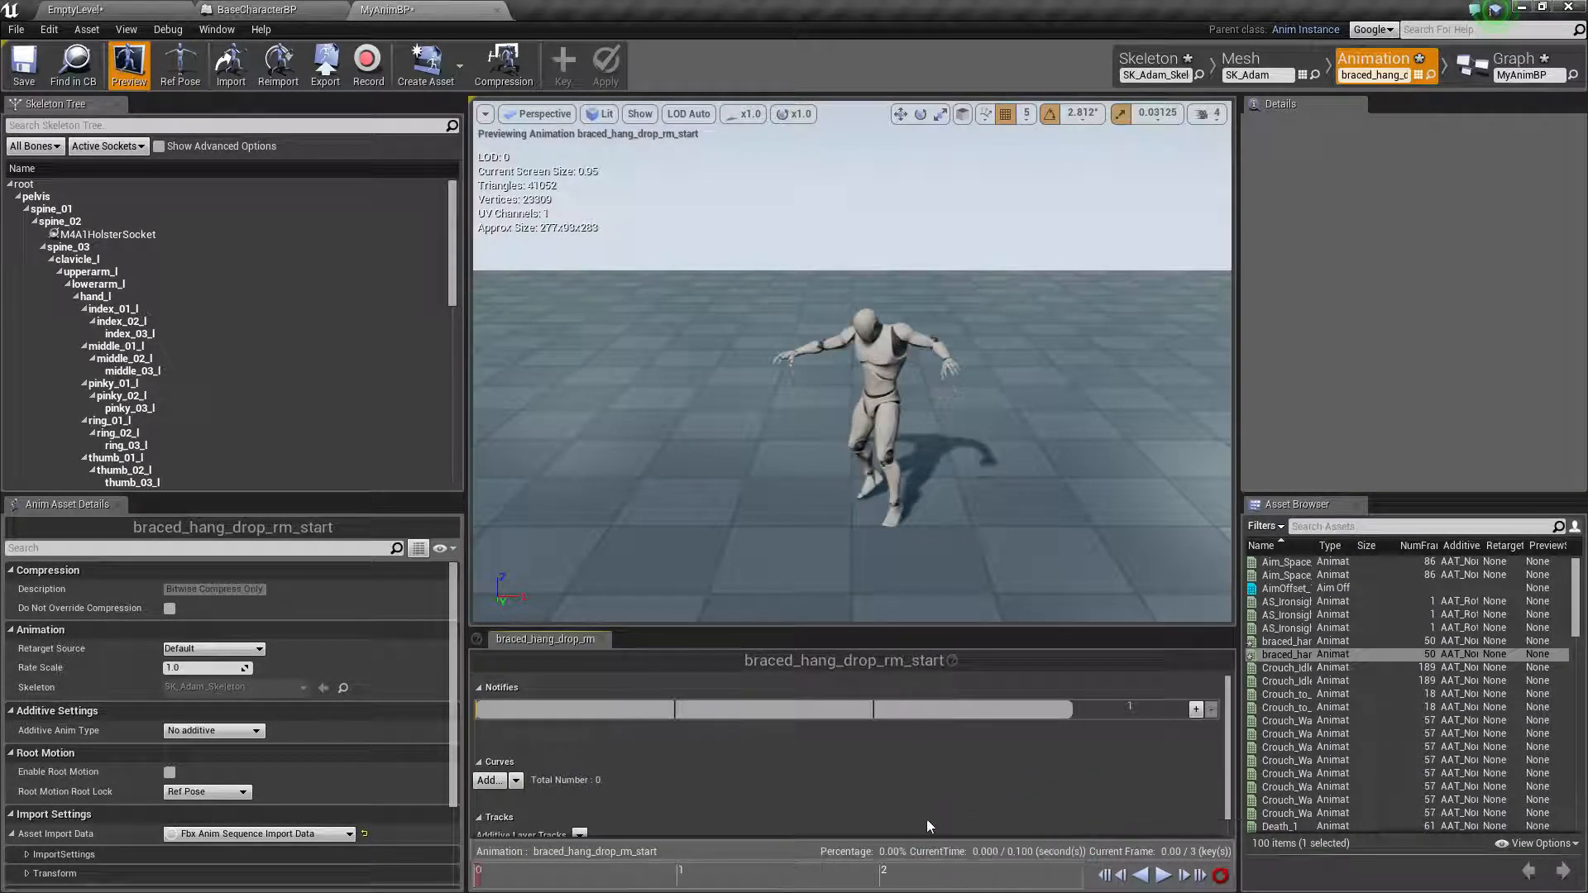
{"action": "left_click_drag", "start_coordinate": [840, 855], "coordinate": [439, 866]}
{"action": "left_click", "coordinate": [1161, 875]}
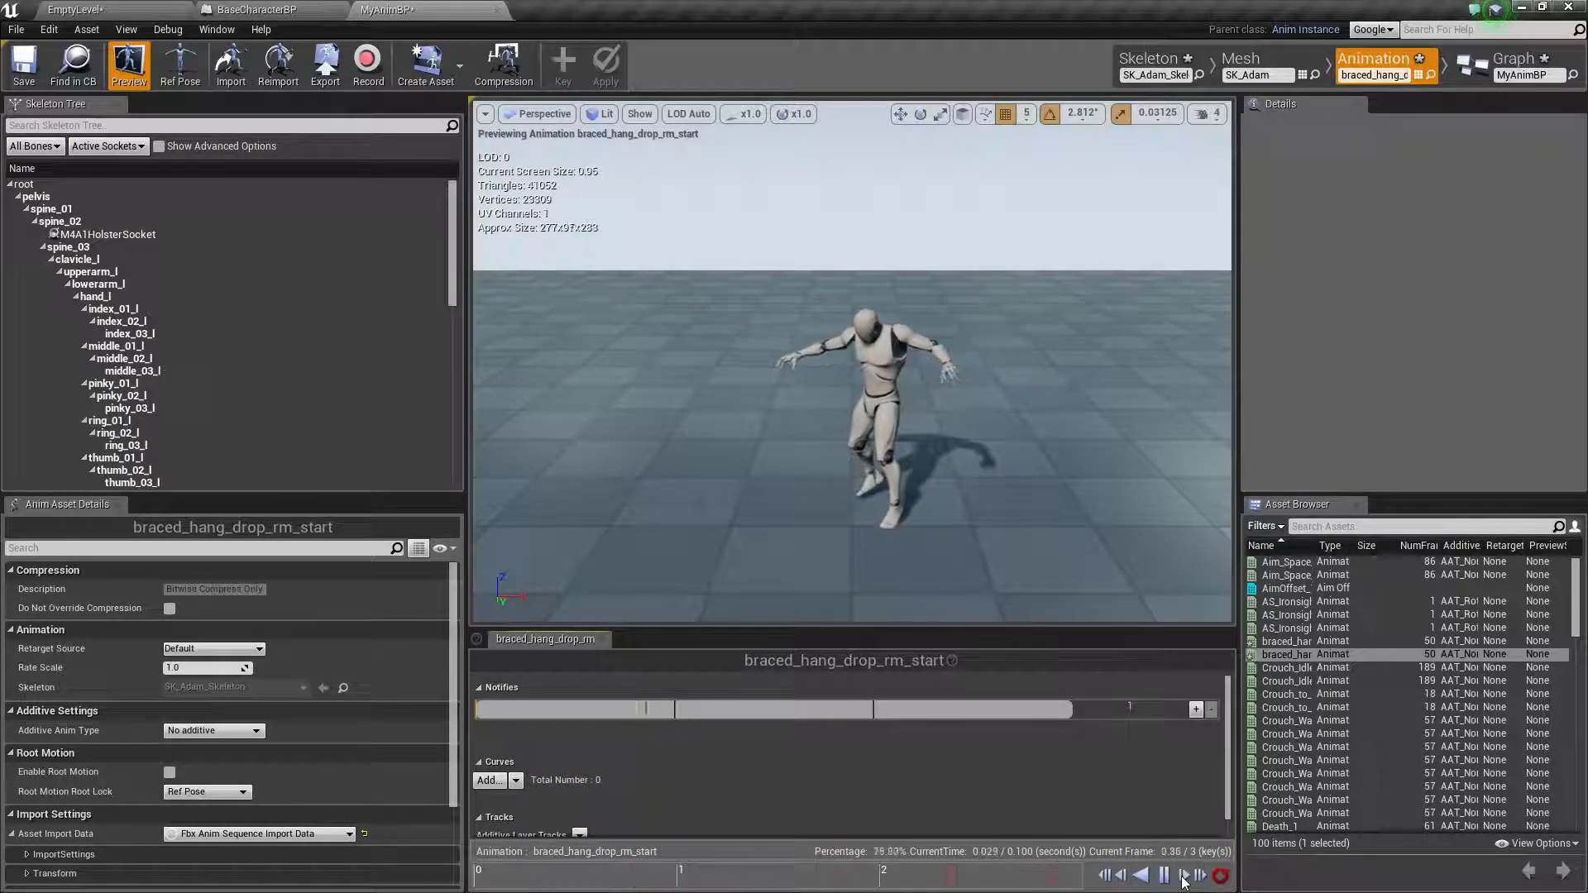
Try adding looping interpolation to braced_hang_drop_rm_start, and undo back past the last crop
{"action": "left_click", "coordinate": [89, 30]}
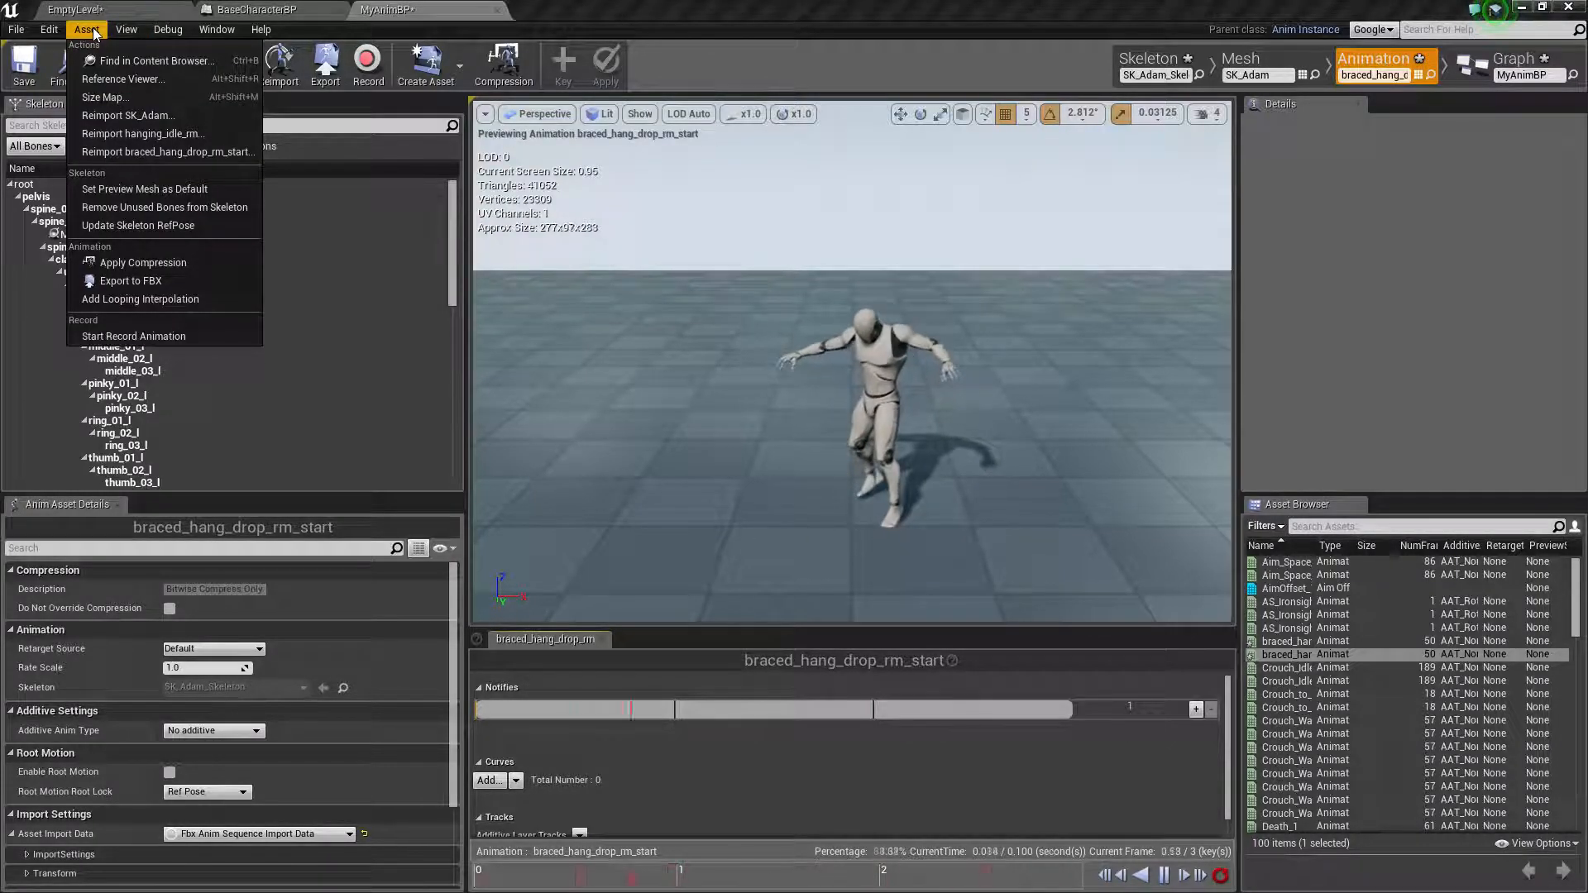
{"action": "left_click", "coordinate": [175, 301]}
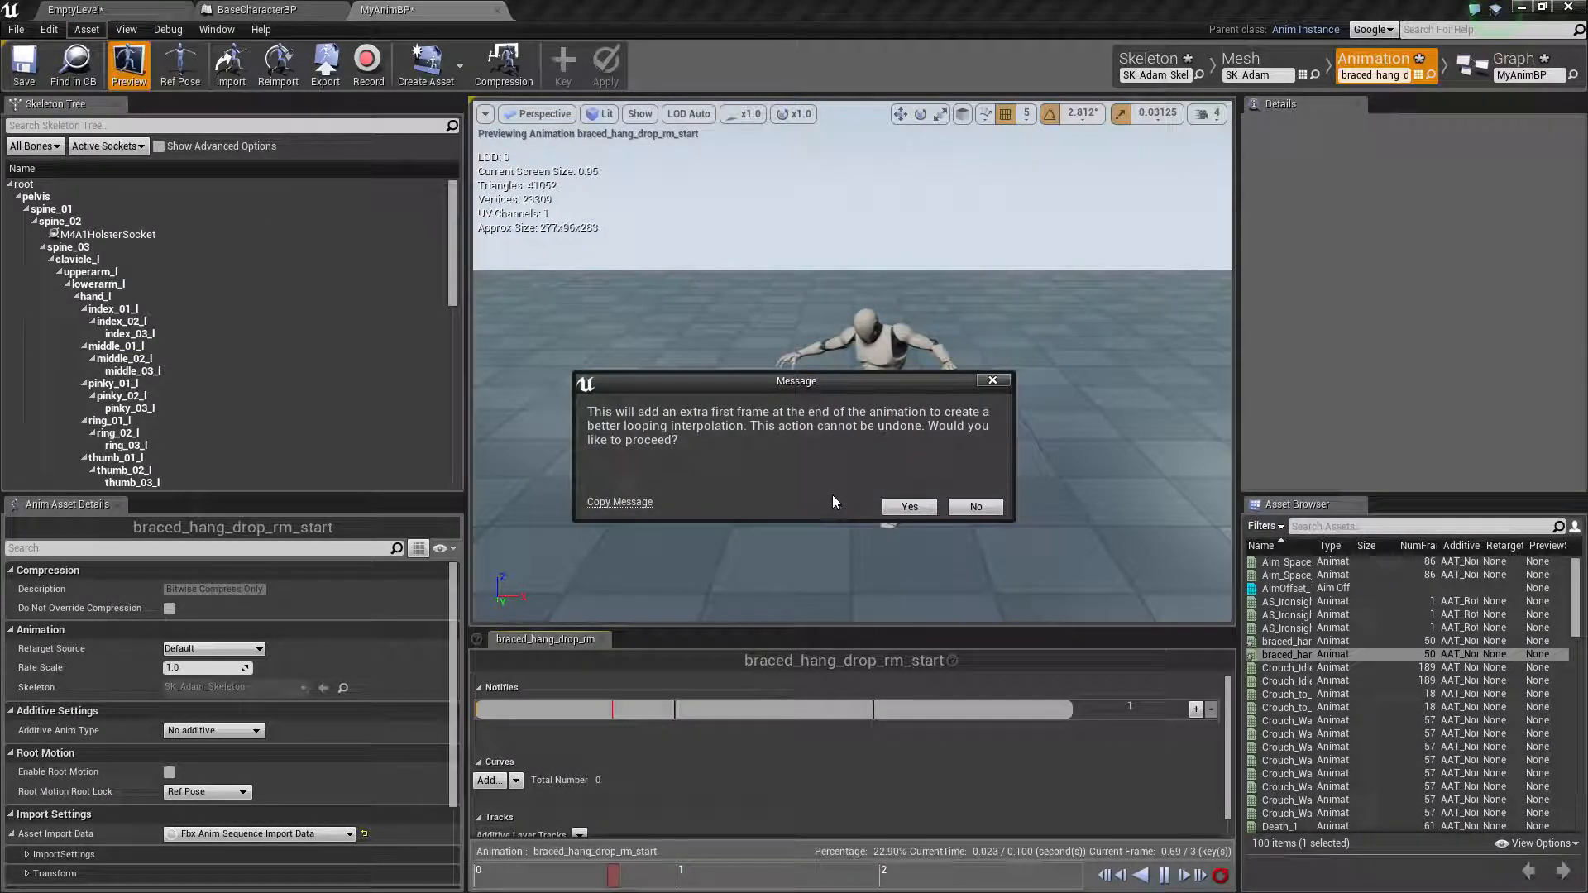
{"action": "left_click", "coordinate": [908, 507]}
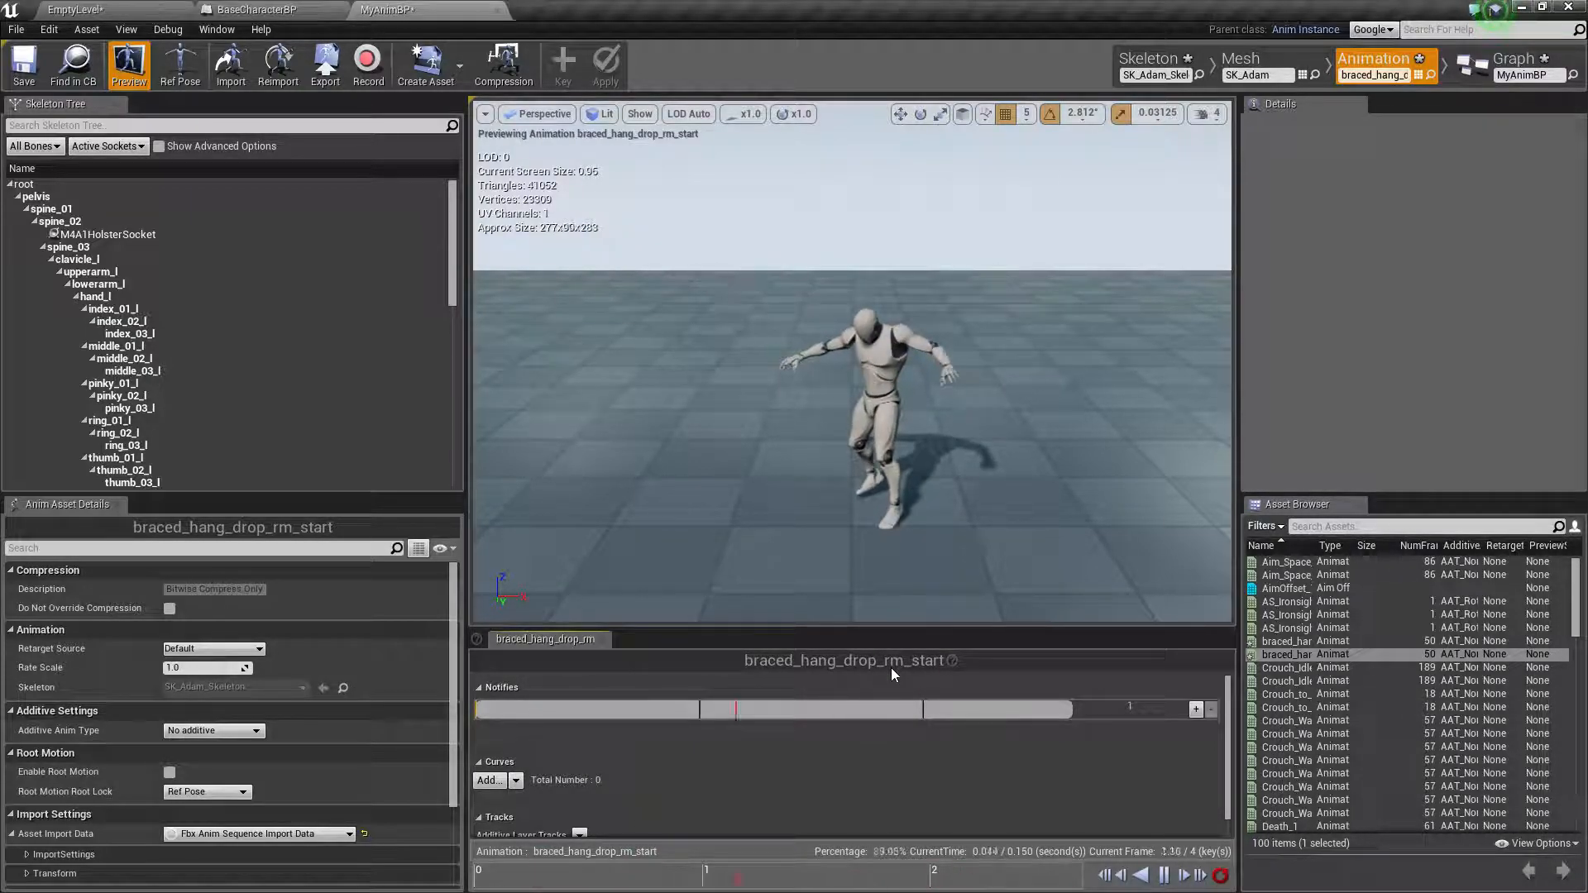
{"action": "key", "text": "ctrl+z"}
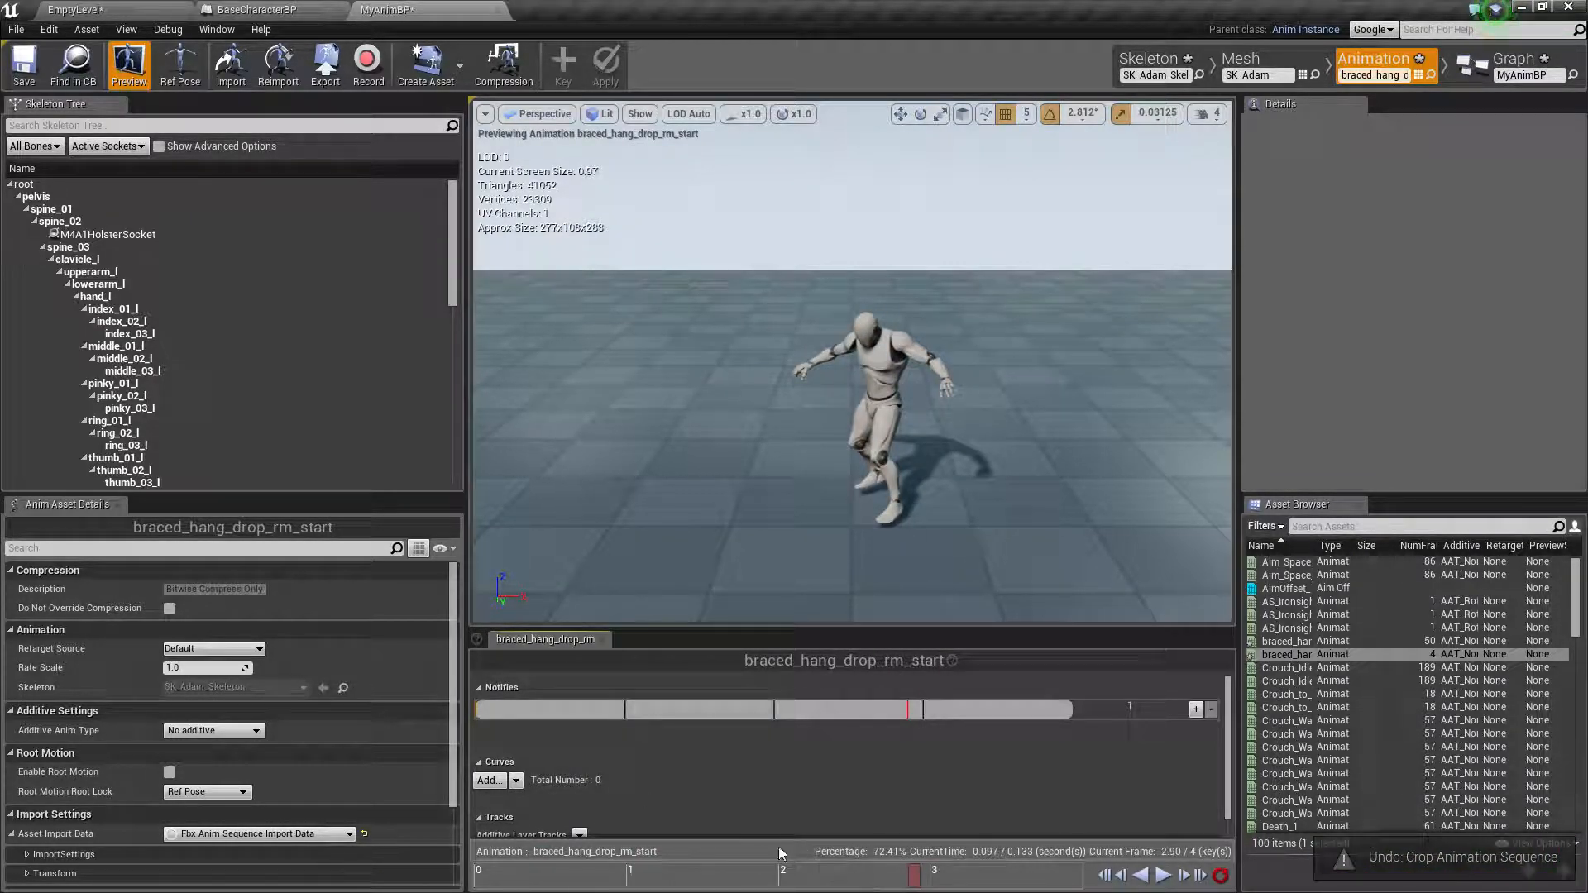
Shorten braced_hang_drop_rm_start by removing from frame 3 to frame 4, and from frame 2 to frame 3
{"action": "right_click", "coordinate": [916, 879]}
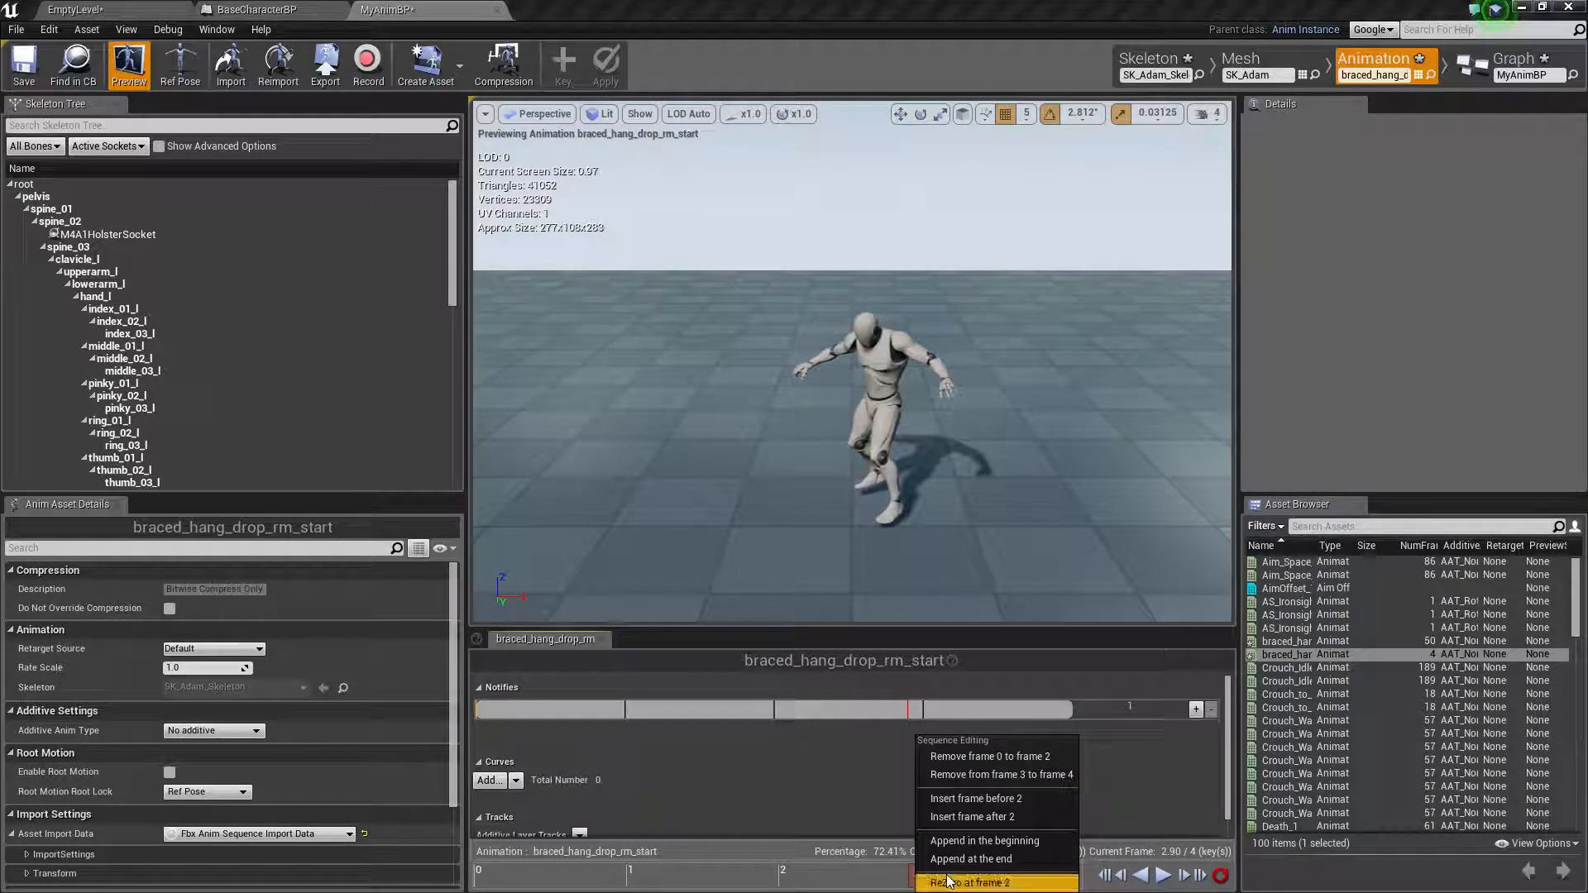
{"action": "left_click", "coordinate": [980, 775]}
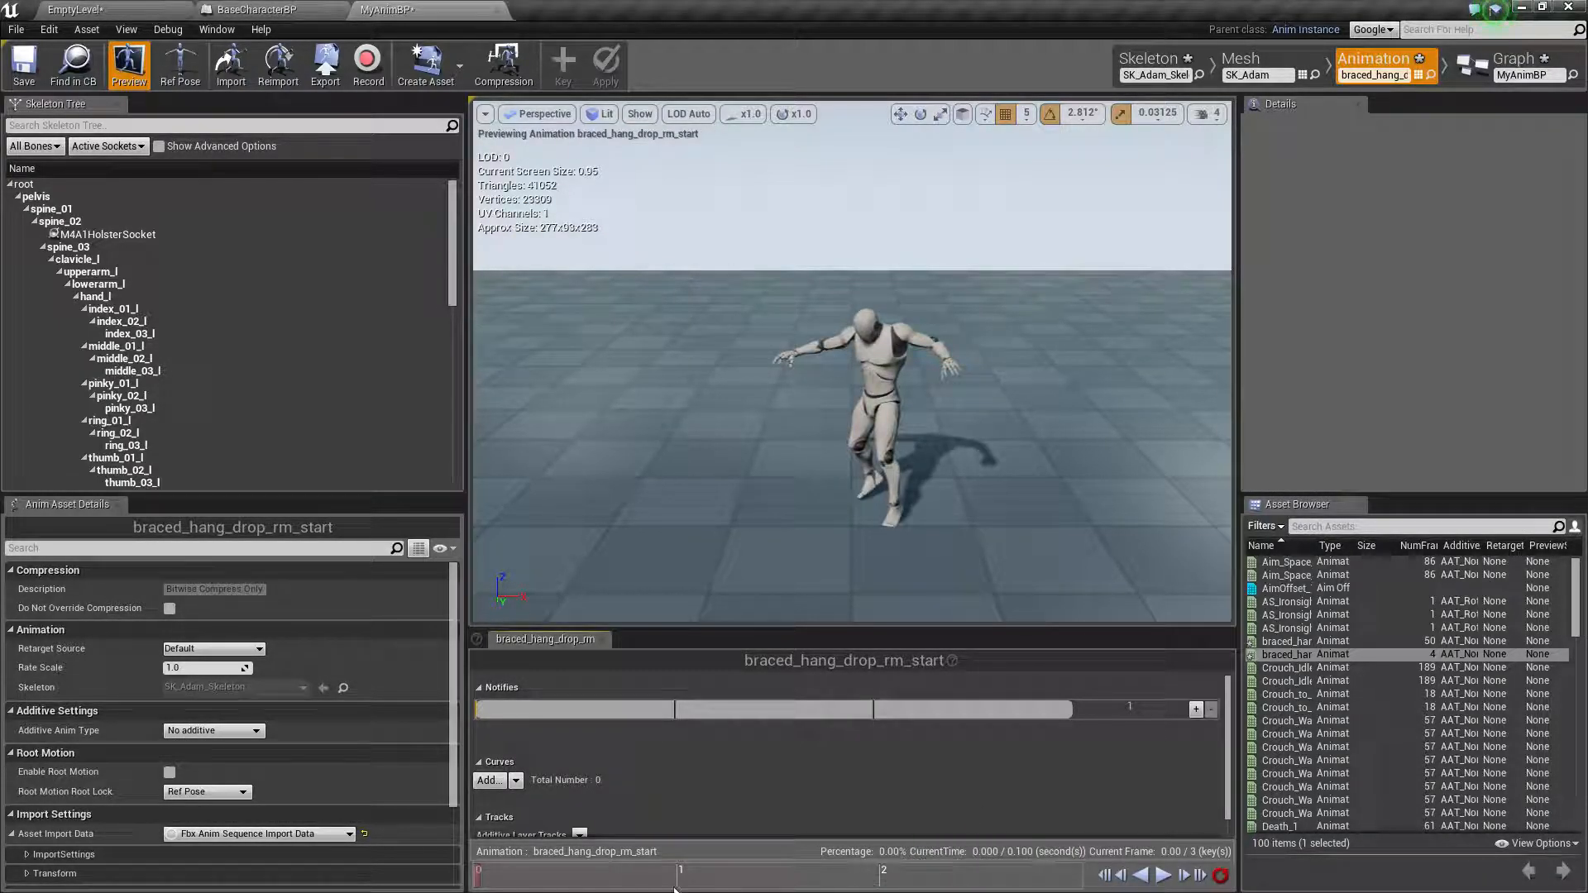
{"action": "right_click", "coordinate": [869, 883]}
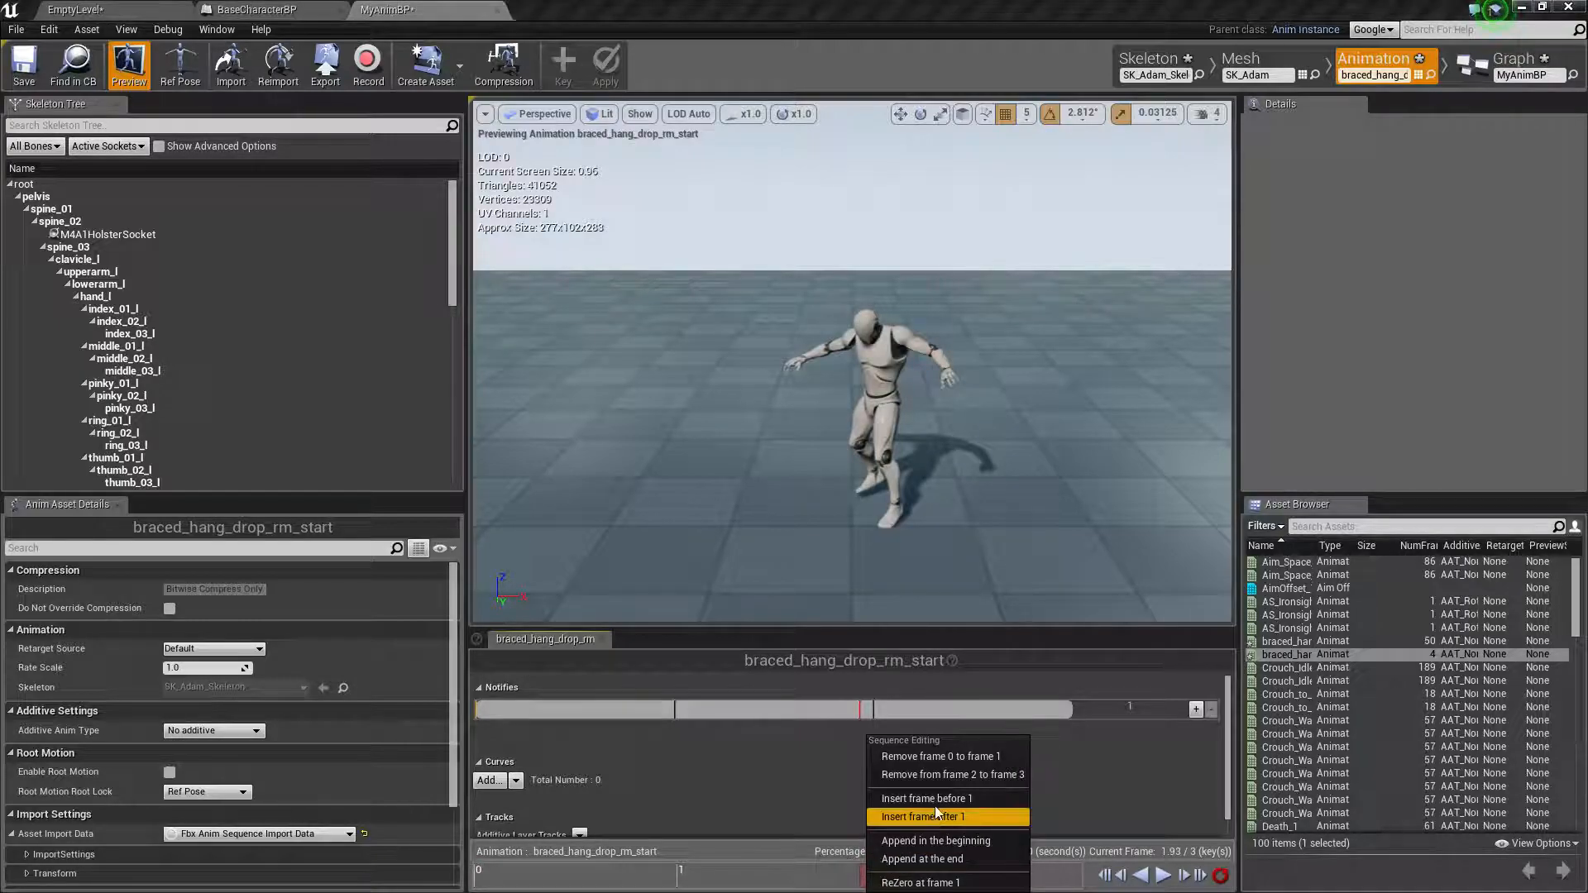
{"action": "left_click", "coordinate": [949, 779]}
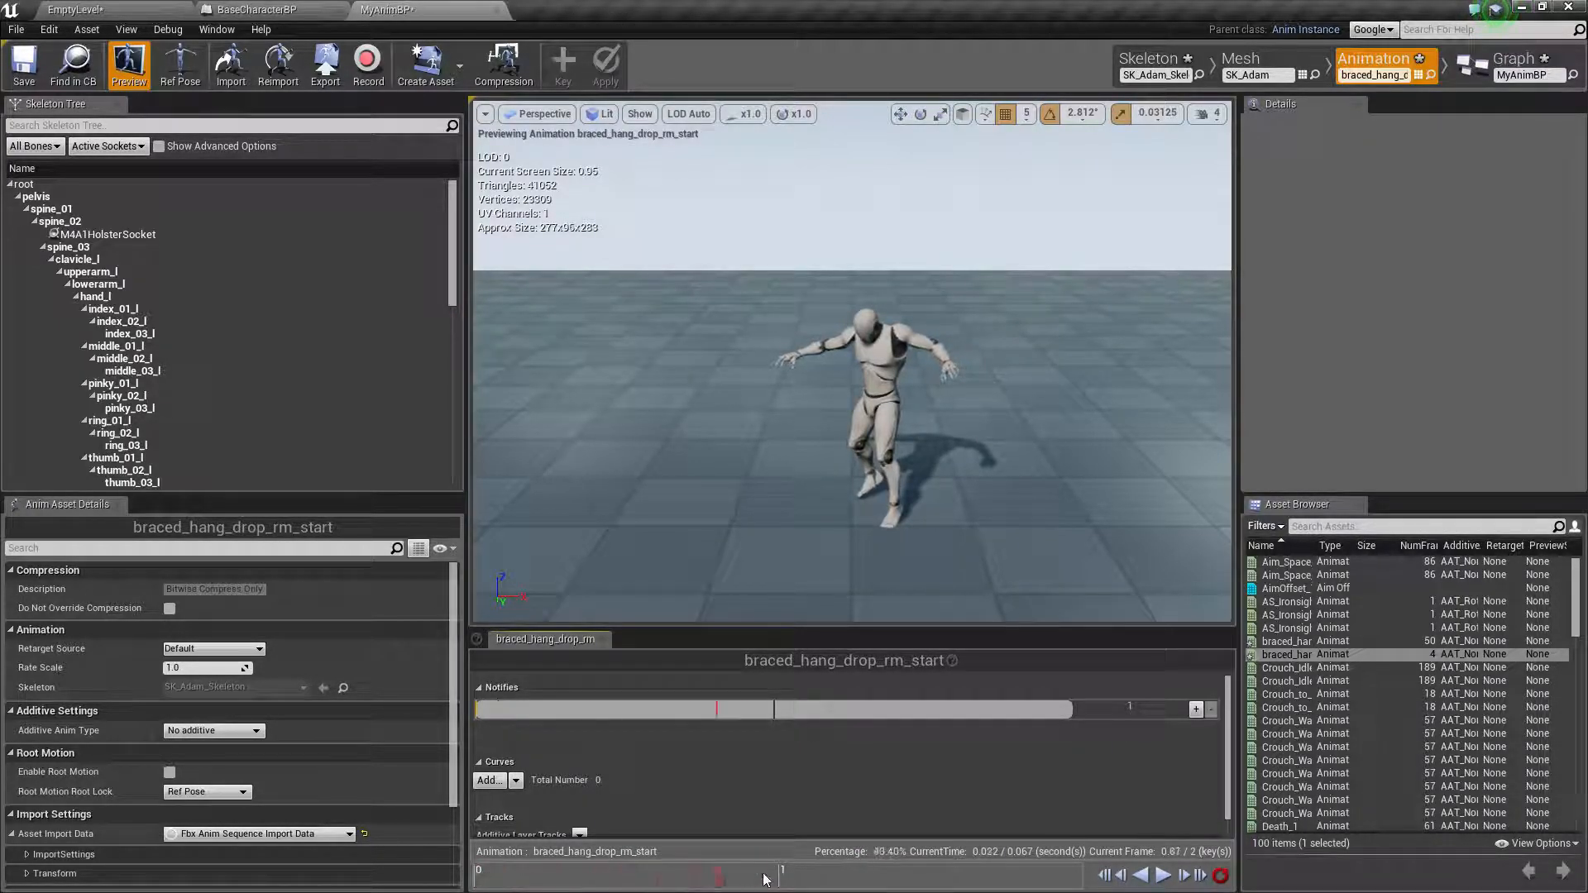
Play the cropped braced_hang_drop_rm_start clip and add looping interpolation to it, accepting the extra end frame
{"action": "left_click", "coordinate": [1161, 875]}
{"action": "left_click", "coordinate": [86, 29]}
{"action": "left_click", "coordinate": [137, 301]}
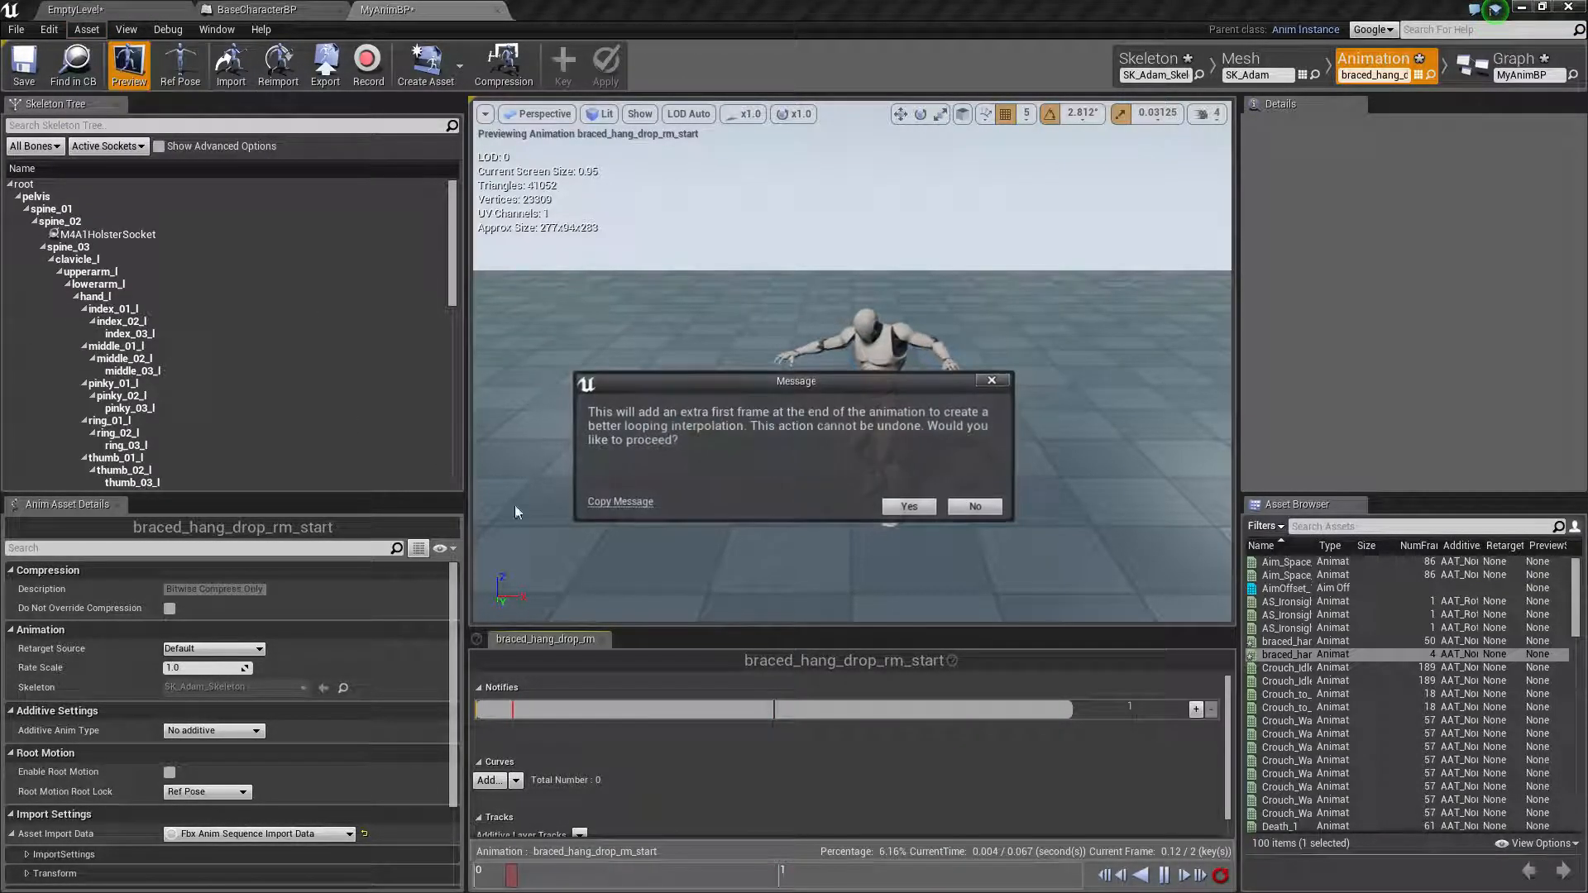
{"action": "left_click", "coordinate": [908, 505]}
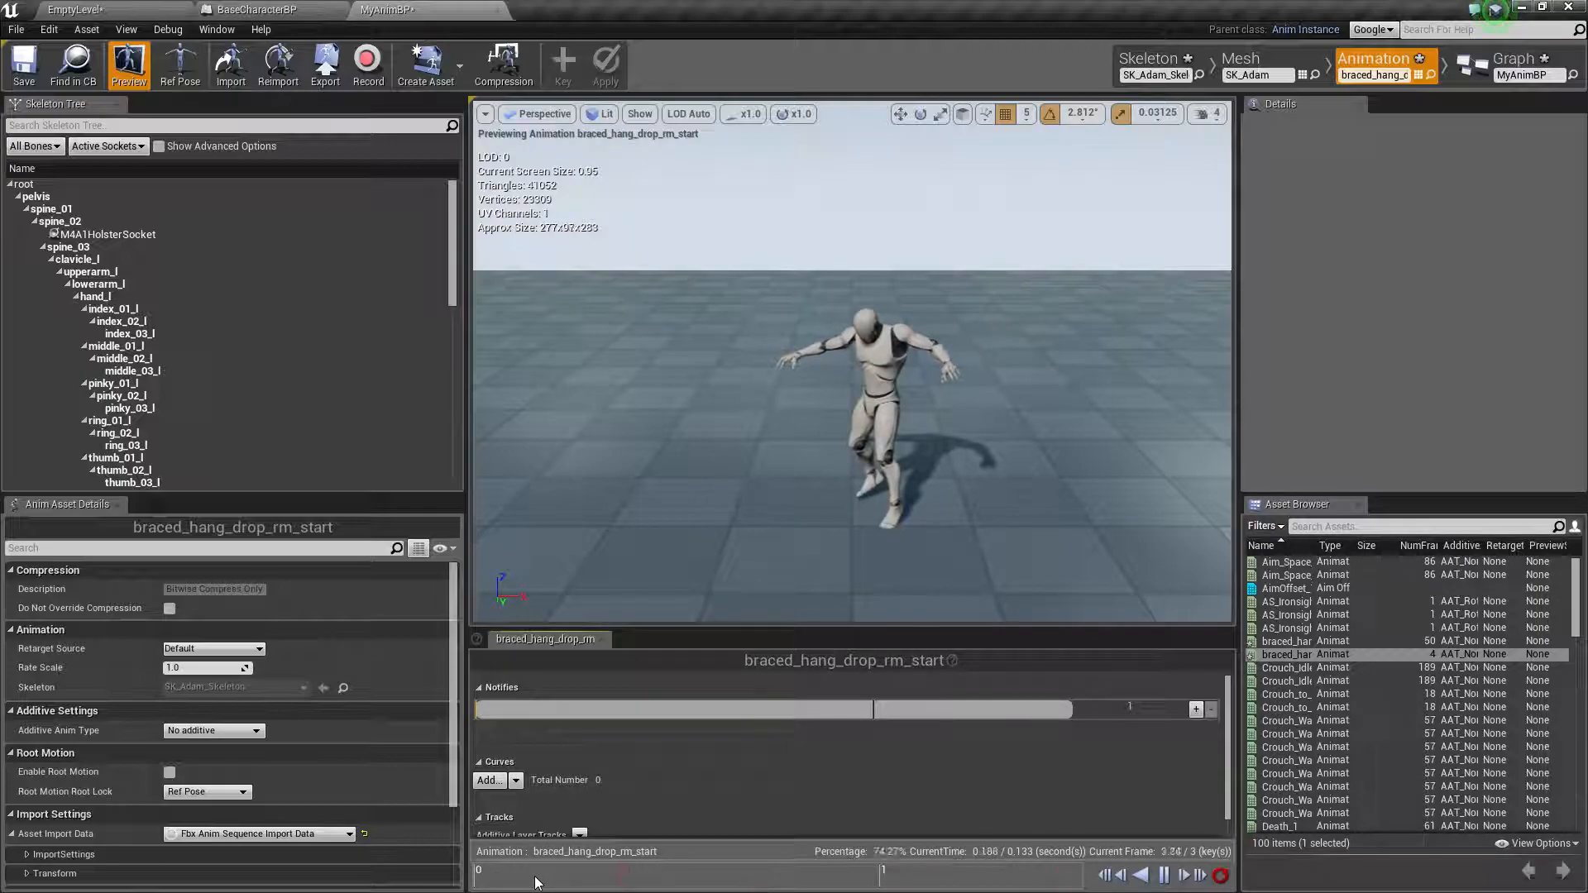
{"action": "left_click", "coordinate": [590, 875]}
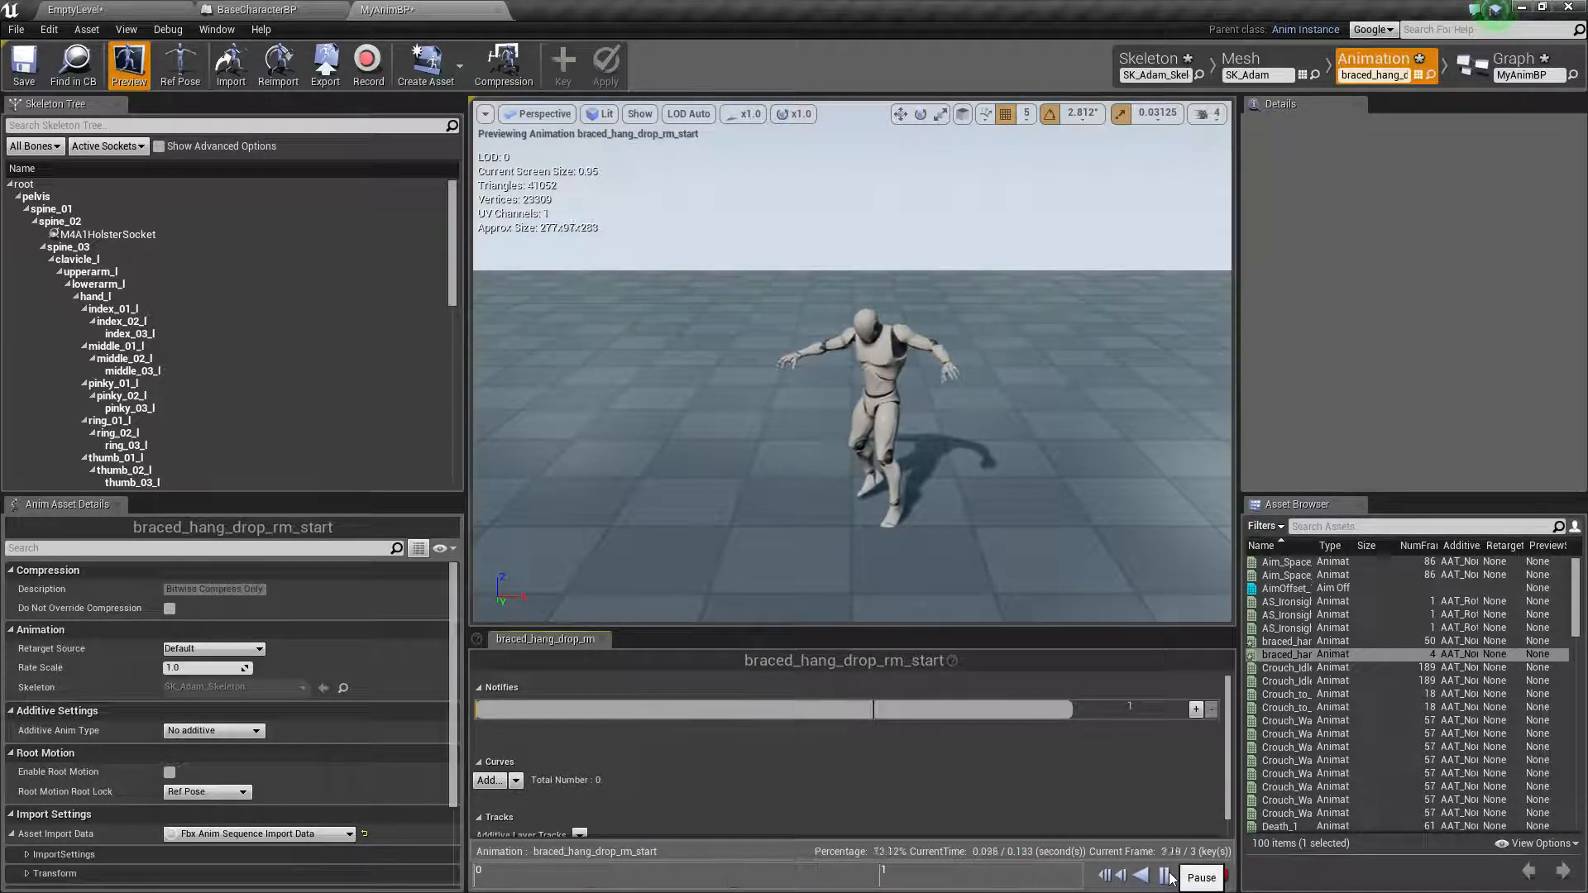
Set the Rate Scale of braced_hang_drop_rm_start to 0.5
{"action": "left_click", "coordinate": [191, 666]}
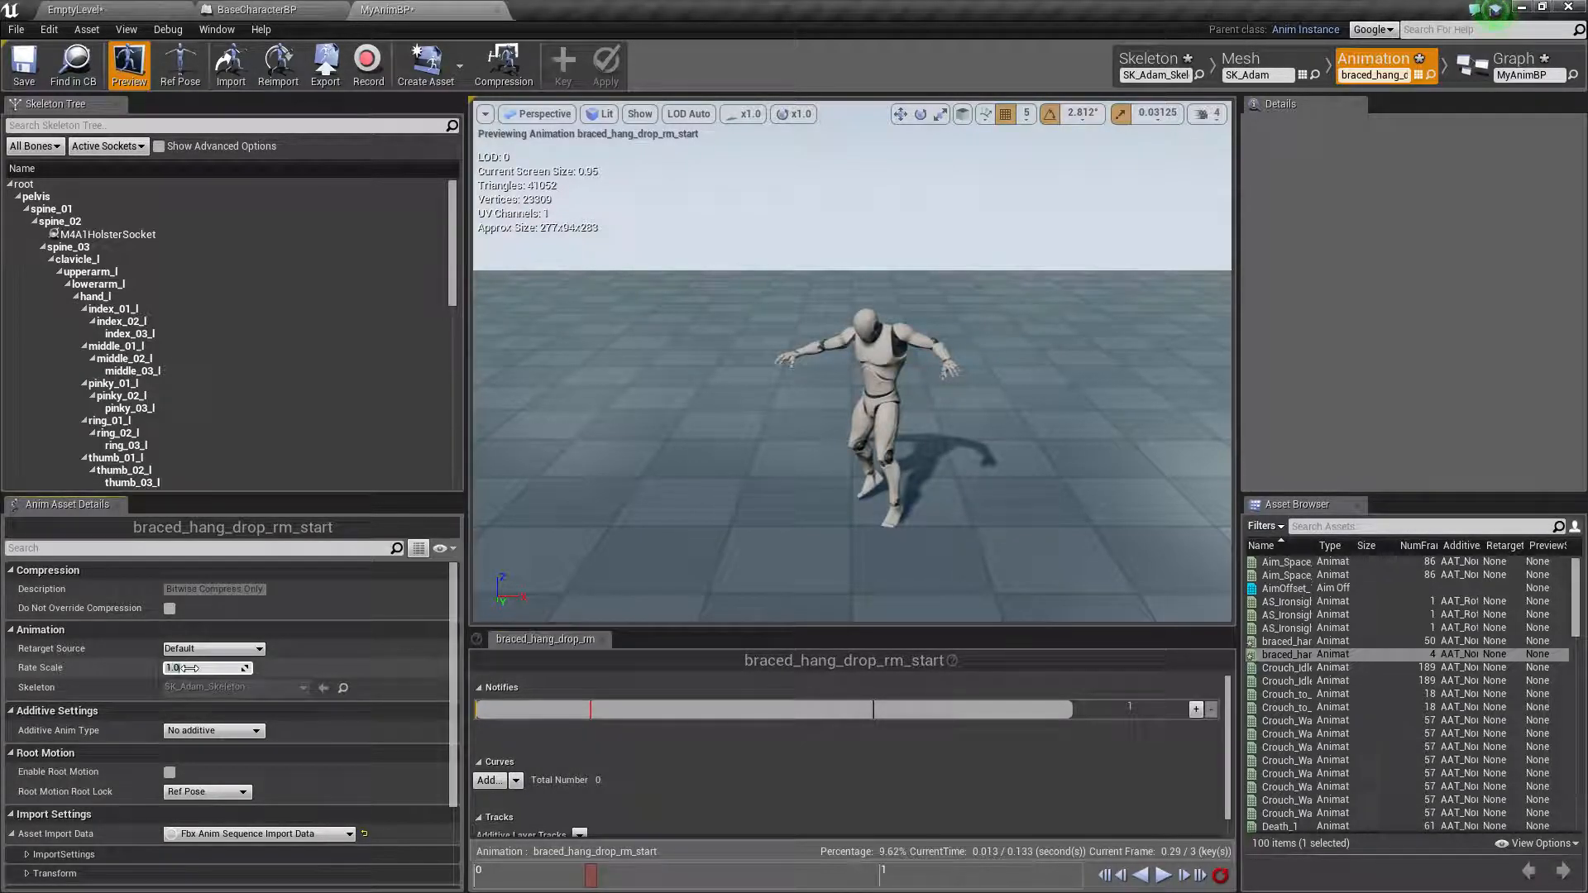
{"action": "type", "text": "0."}
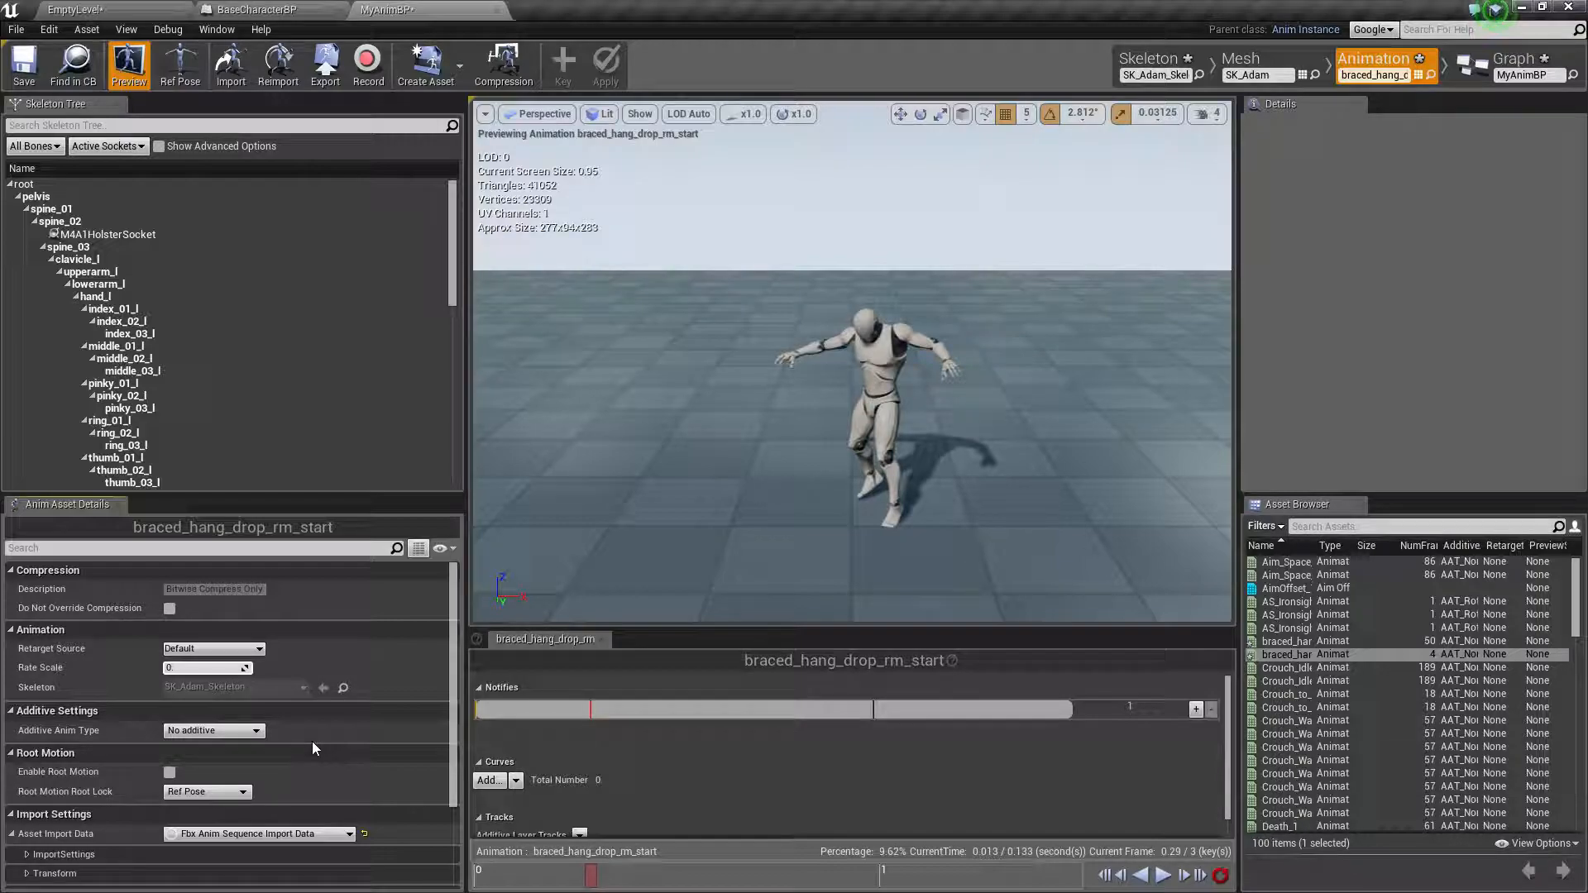
{"action": "type", "text": "5"}
{"action": "key", "text": "Return"}
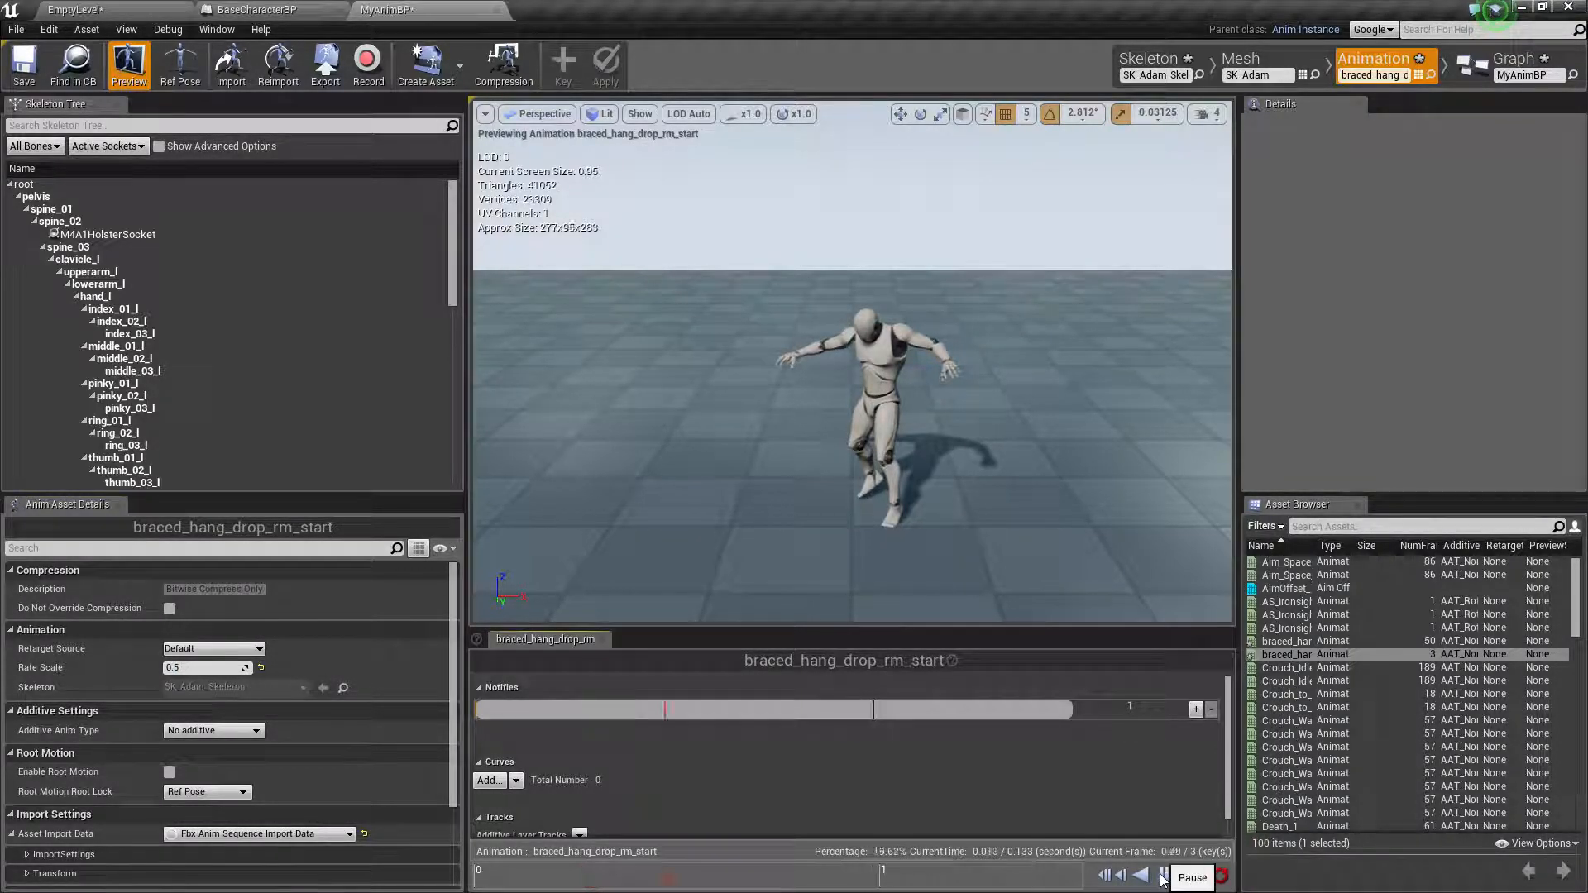
Set the Rate Scale of braced_hang_drop_rm_start to 0.15
{"action": "left_click", "coordinate": [200, 667]}
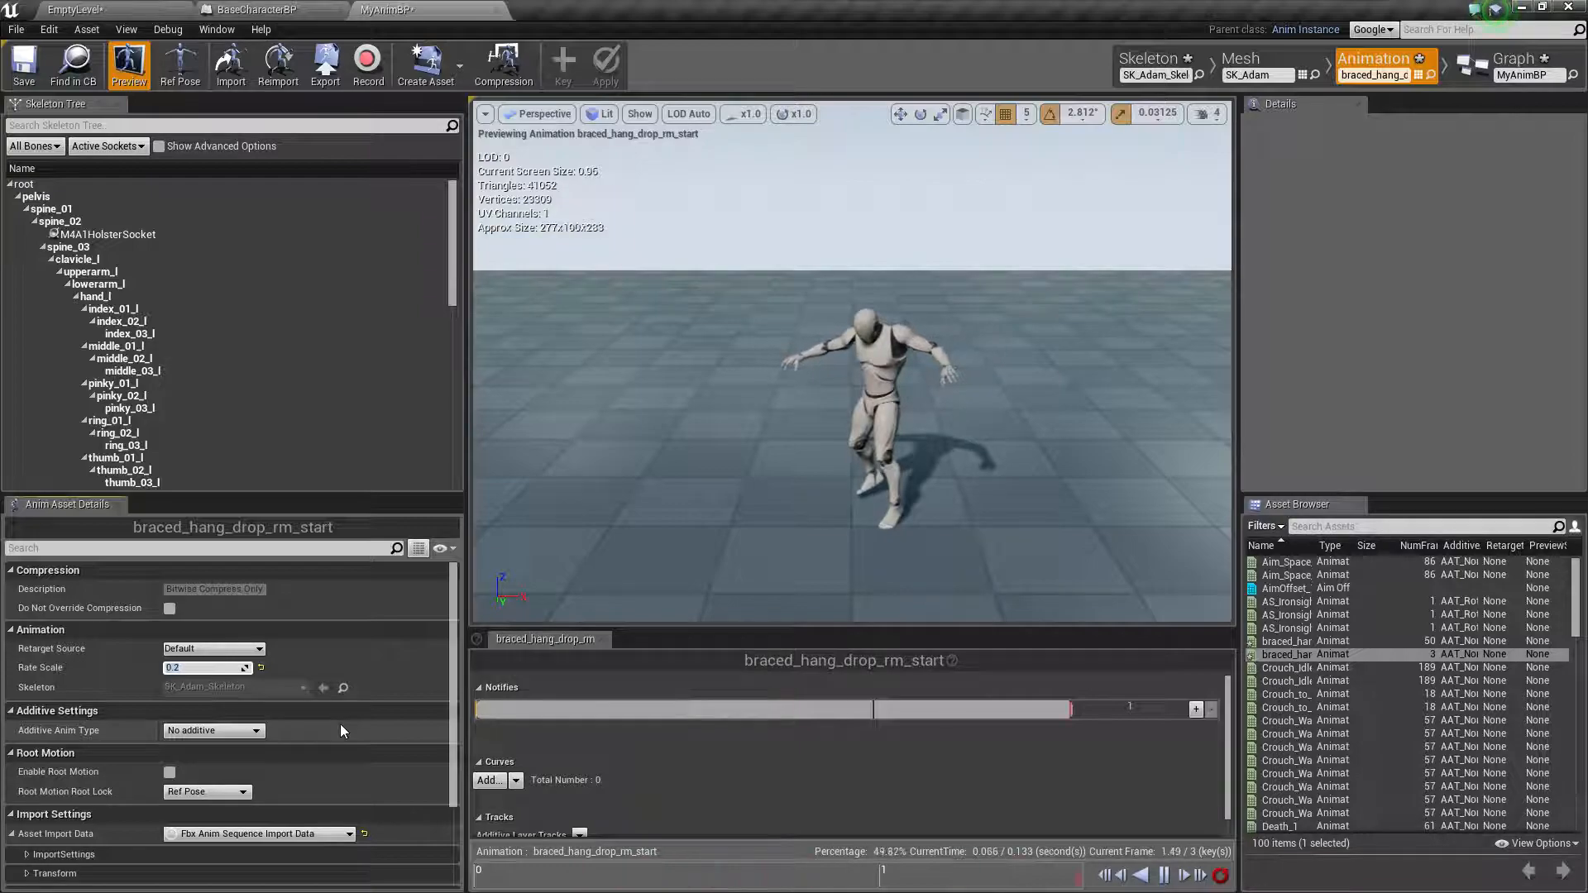
{"action": "type", "text": "0.15"}
{"action": "key", "text": "Return"}
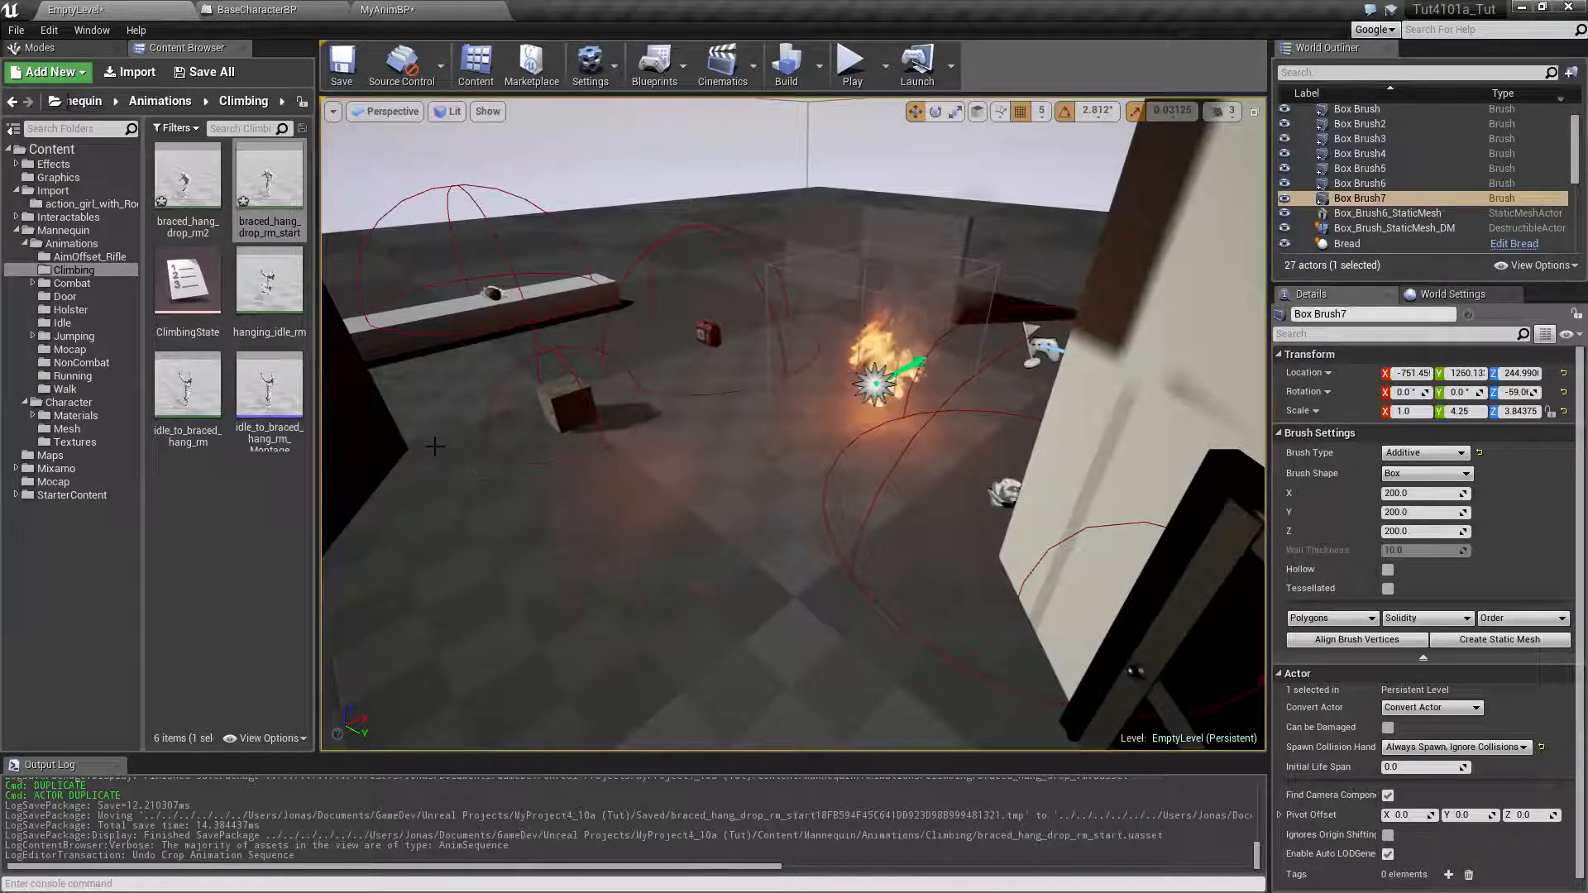
In the level editor's Climbing folder, duplicate braced_hang_drop_rm2 as braced_hang_drop_rm3
{"action": "left_click", "coordinate": [189, 209]}
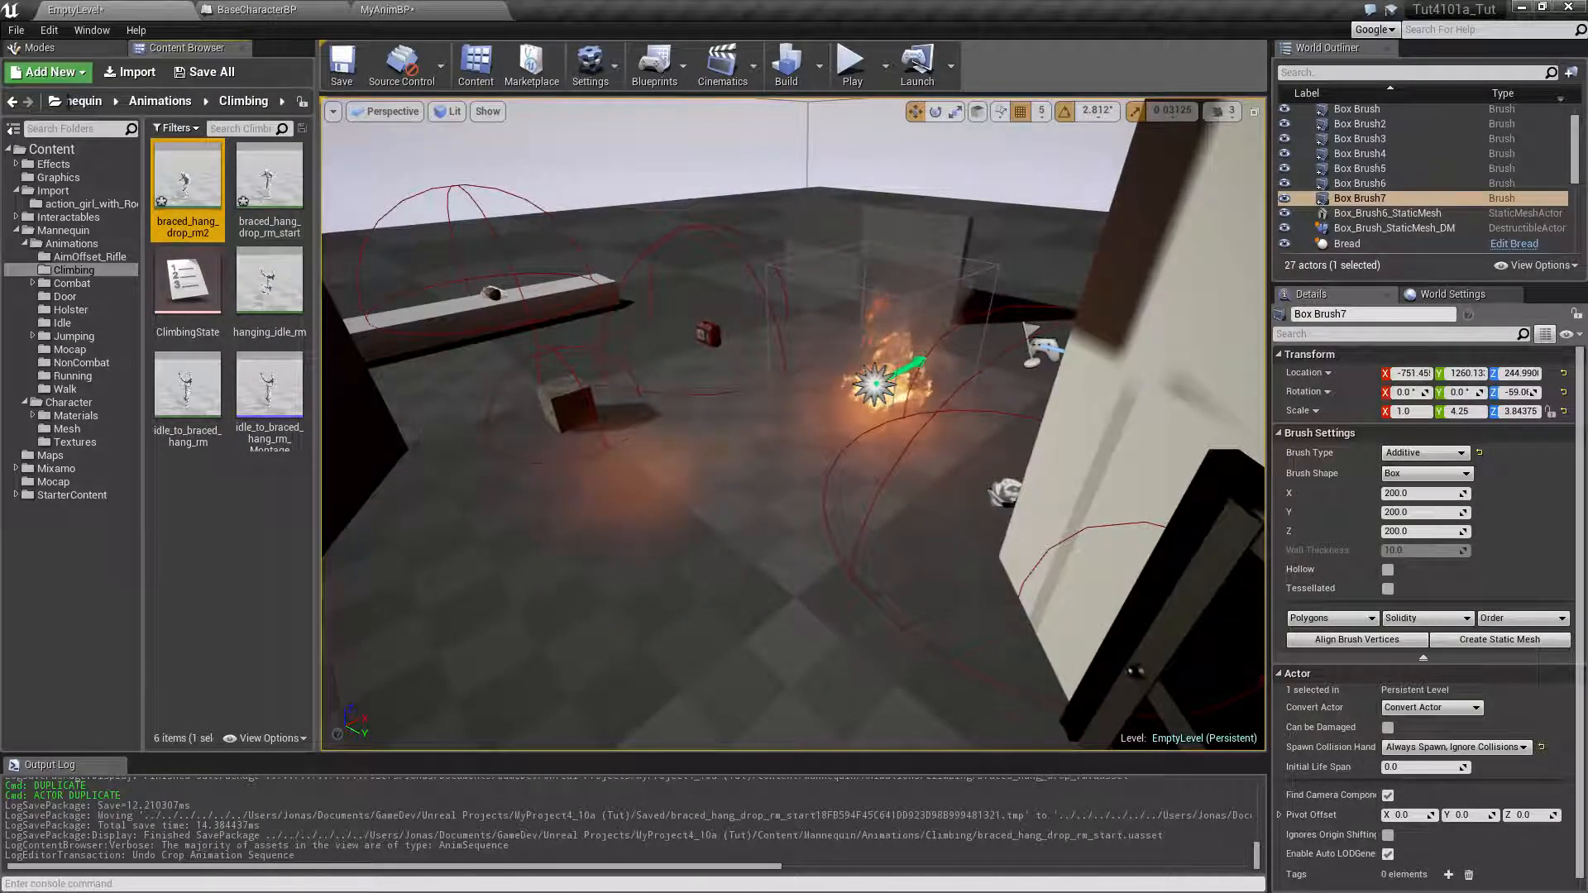
{"action": "key", "text": "ctrl+w"}
{"action": "key", "text": "Return"}
Rename the braced_hang_drop_rm2 animation as braced_hang_drop_rm_loop
{"action": "left_click", "coordinate": [194, 227]}
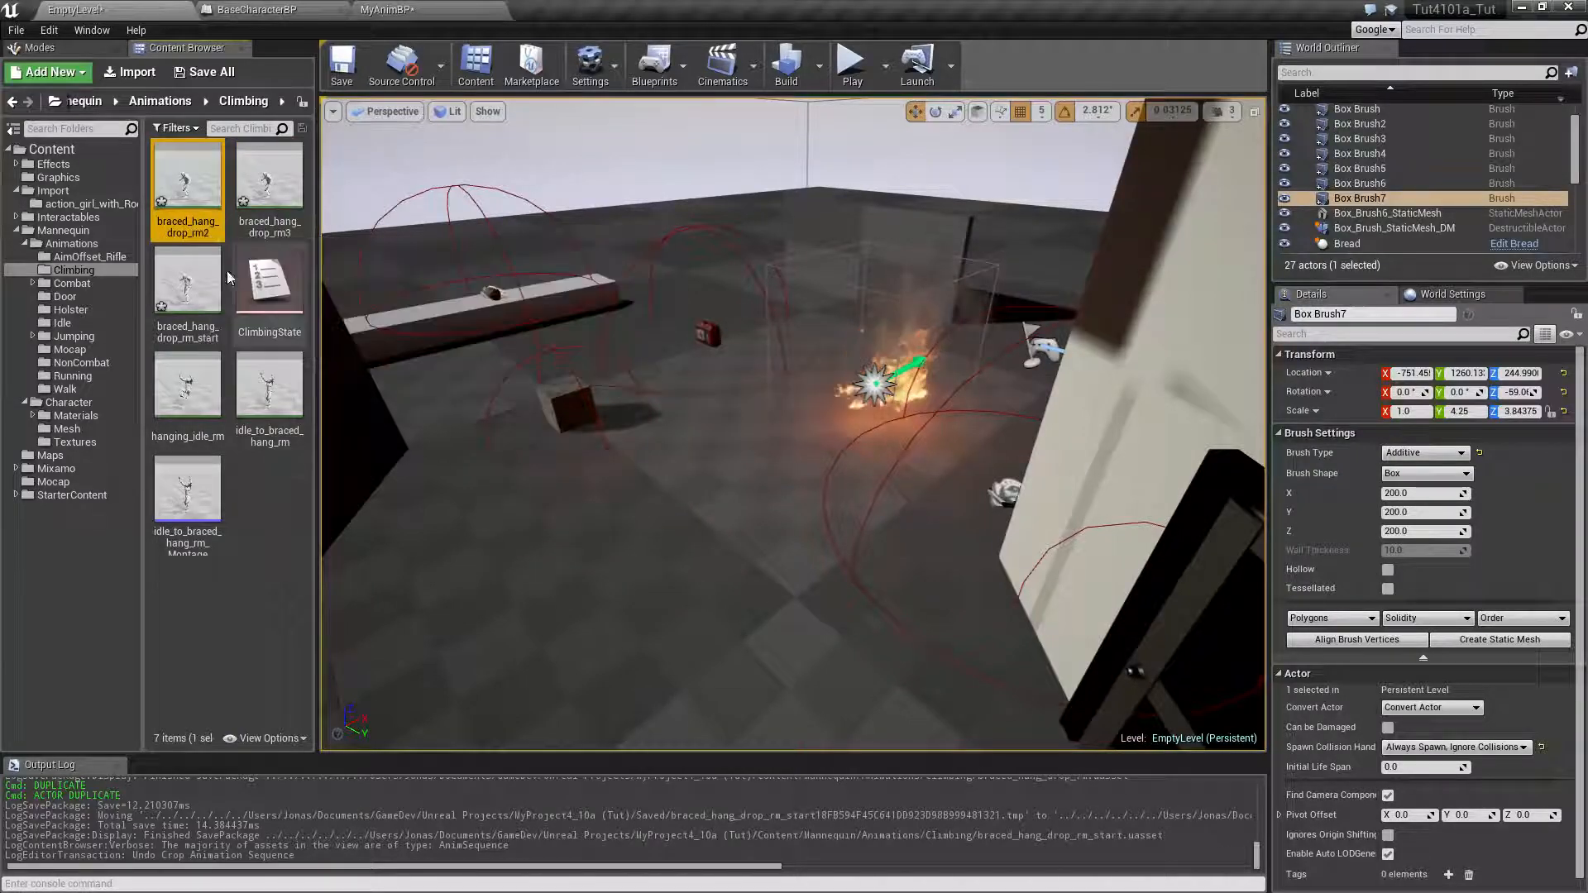
{"action": "key", "text": "F2"}
{"action": "key", "text": "BackSpace"}
{"action": "type", "text": "_loop"}
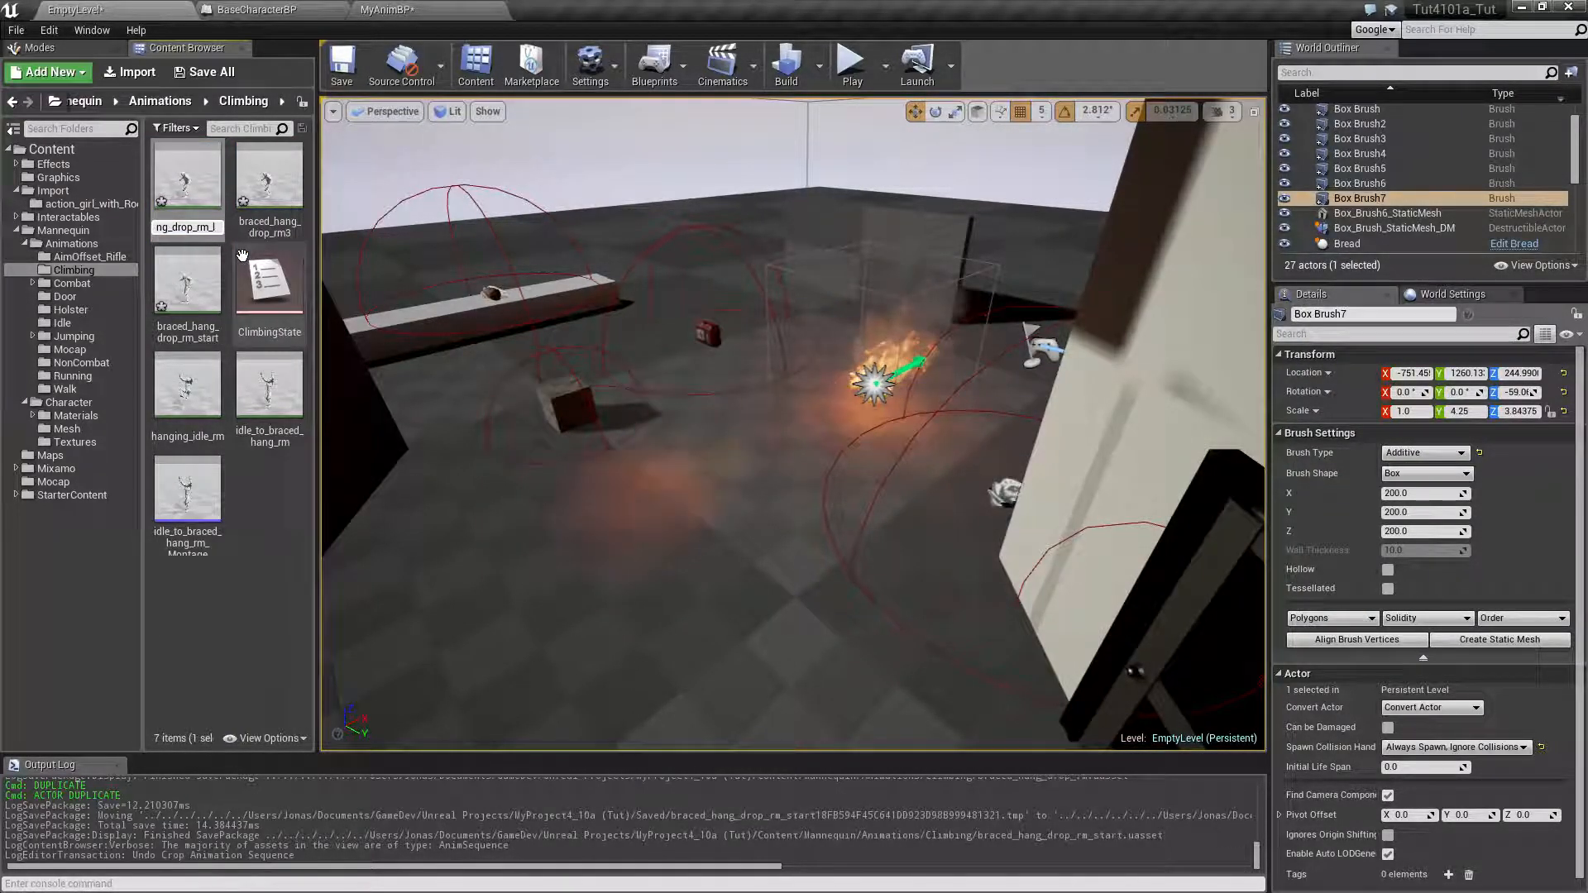
{"action": "key", "text": "Return"}
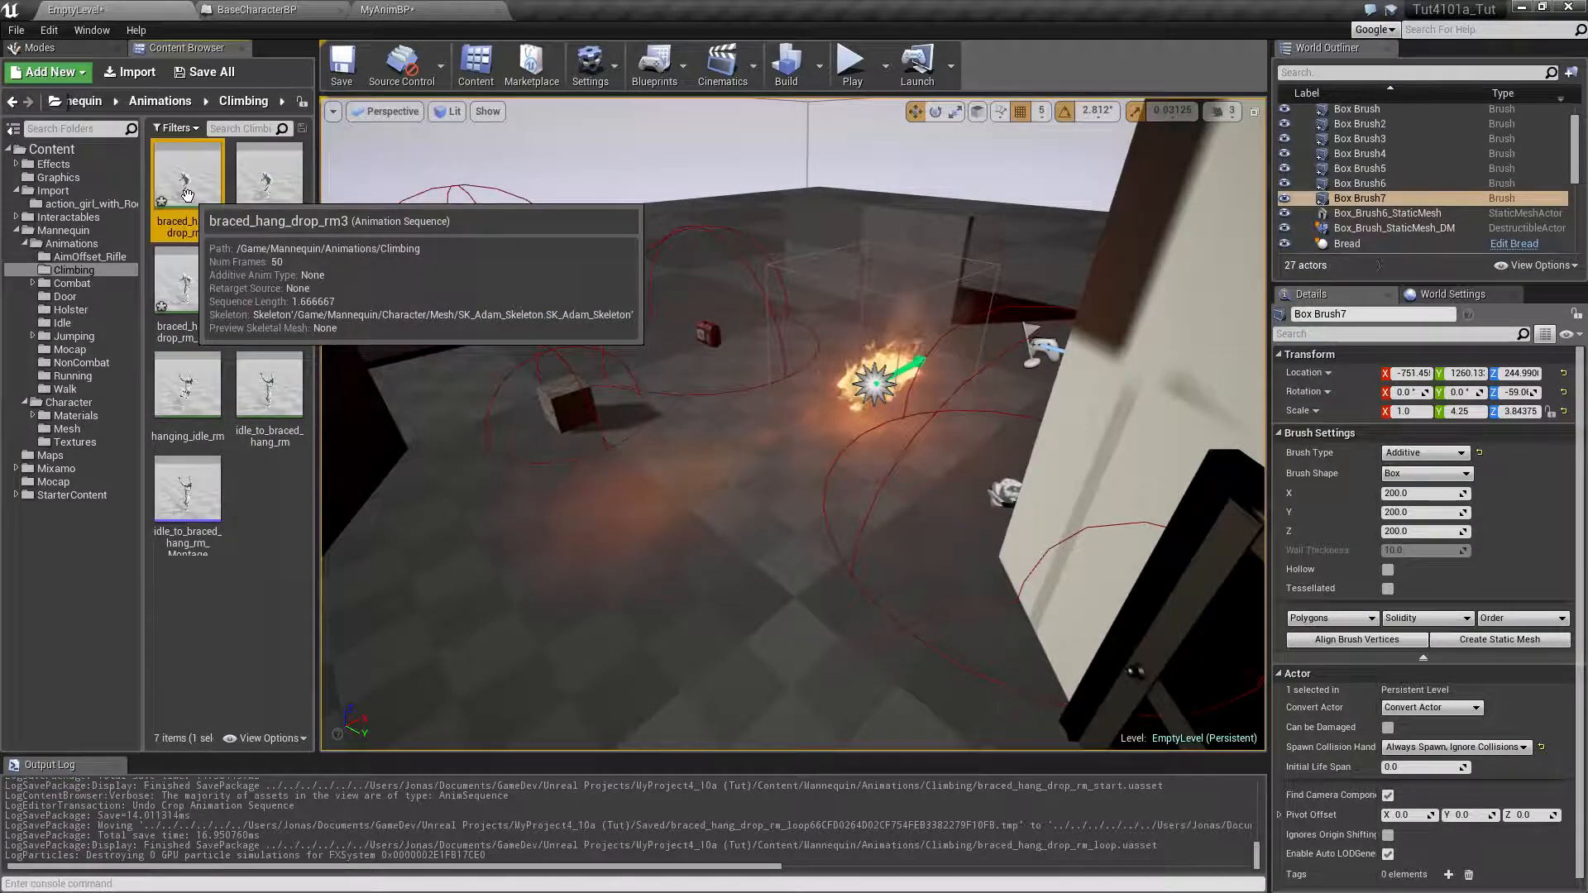
Open the braced_hang_drop_rm3 animation and remove frames 0 to 22 from it
{"action": "double_click", "coordinate": [217, 226]}
{"action": "left_click", "coordinate": [1163, 875]}
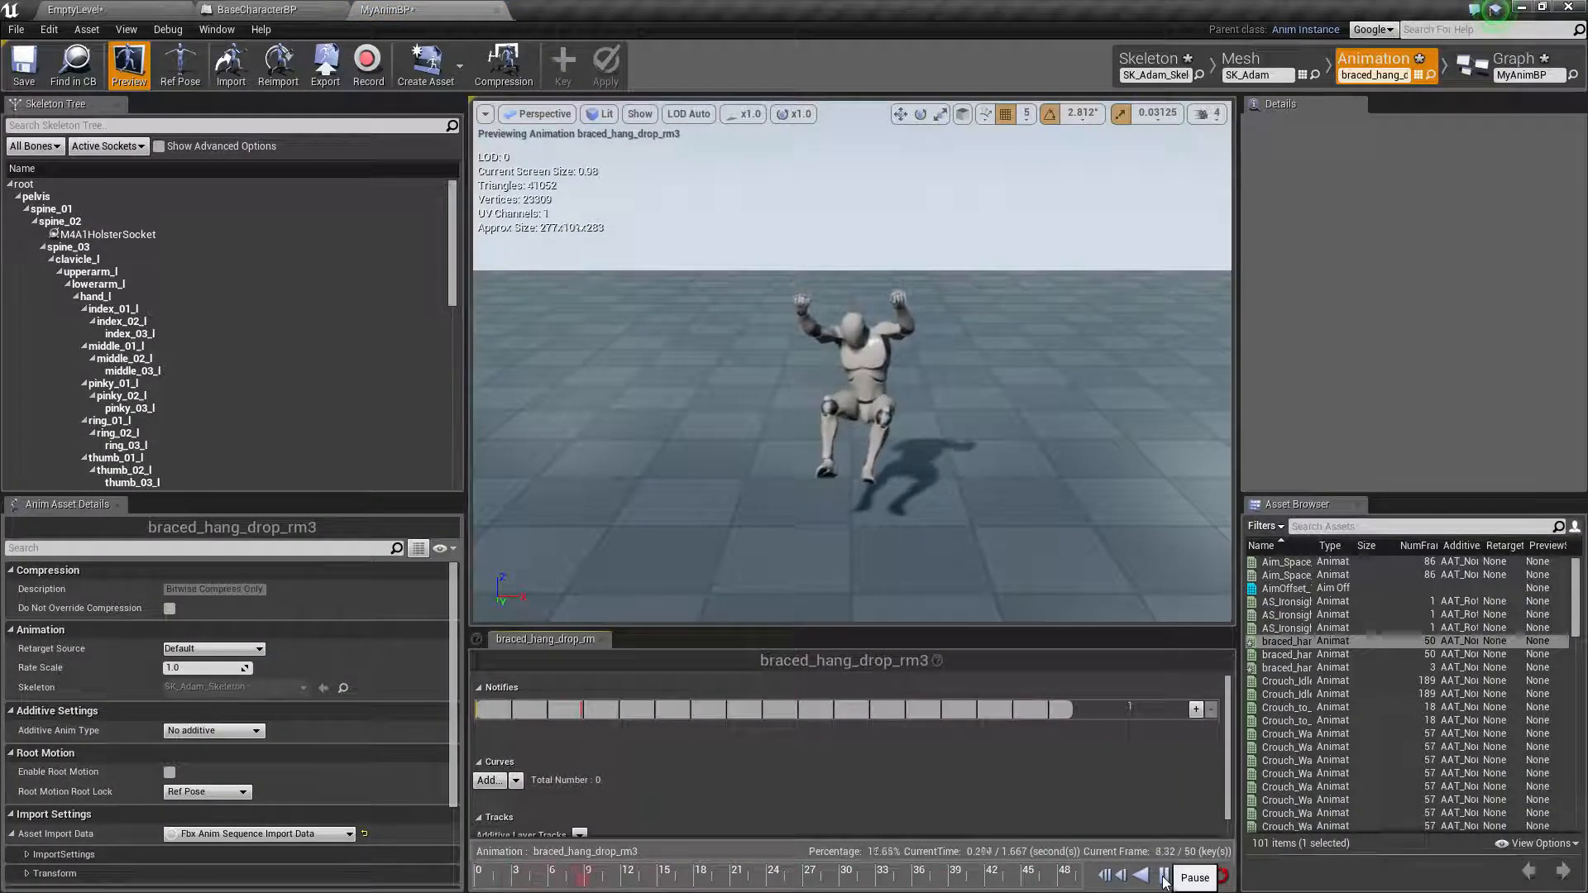
{"action": "left_click", "coordinate": [740, 877]}
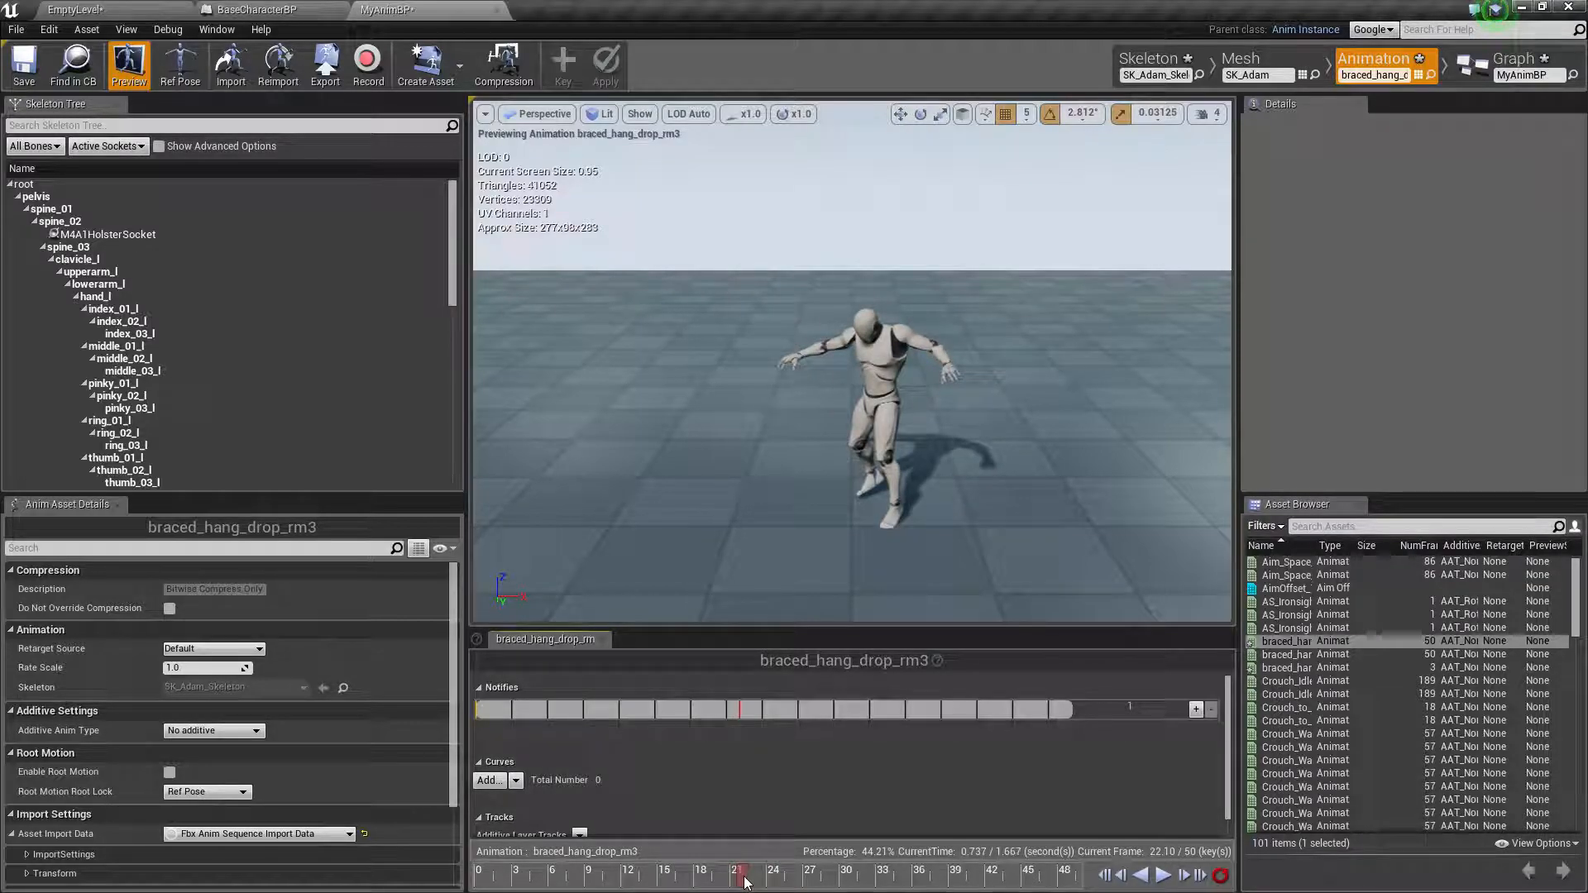
{"action": "right_click", "coordinate": [743, 878]}
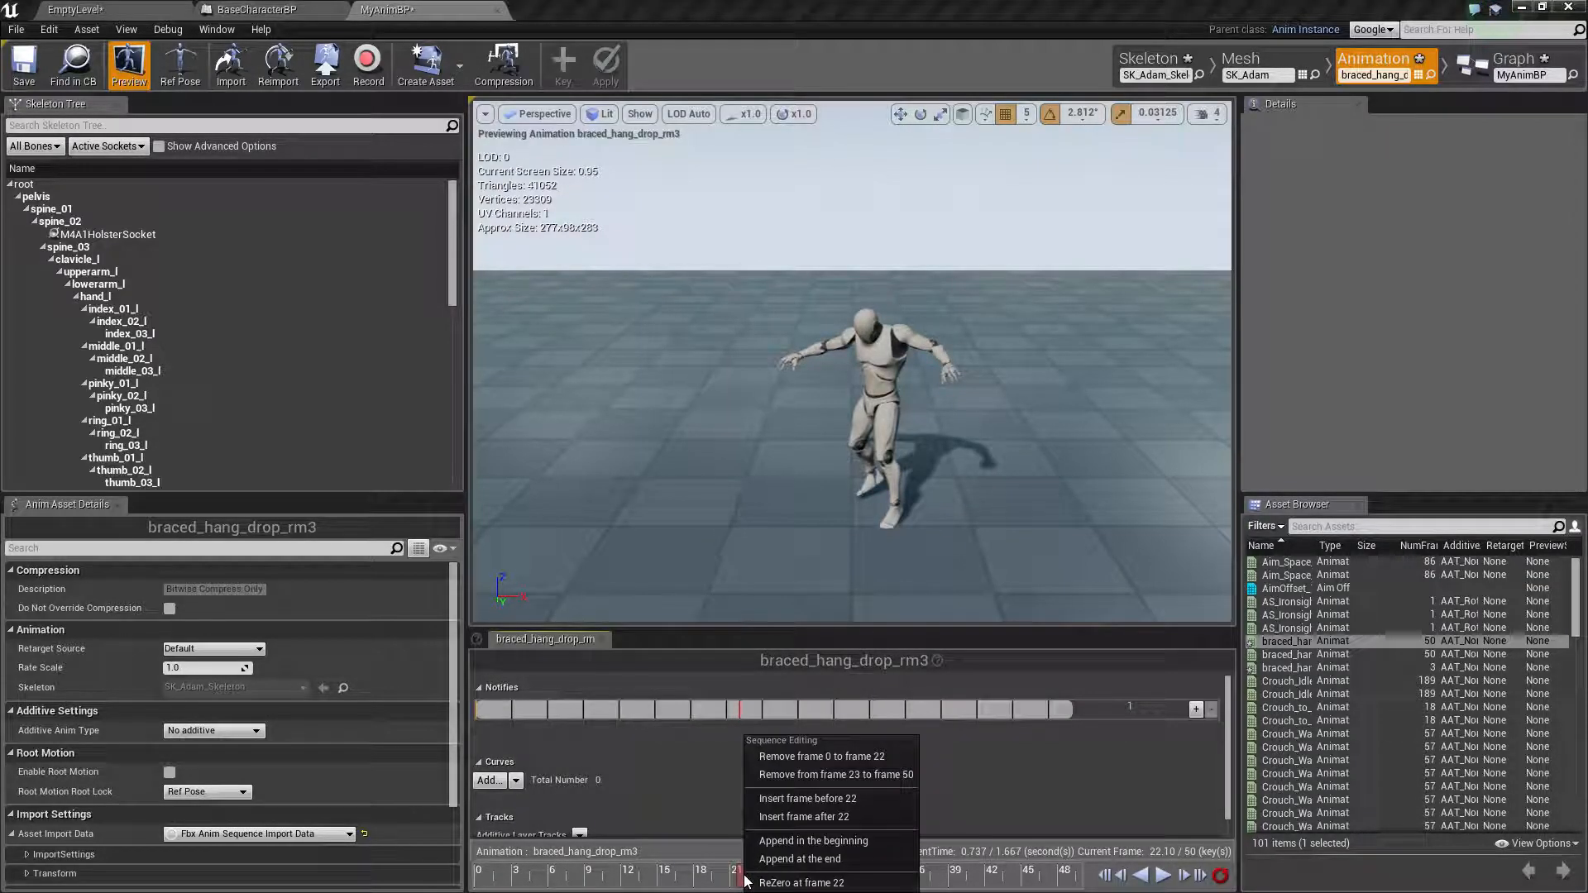
{"action": "left_click", "coordinate": [826, 758]}
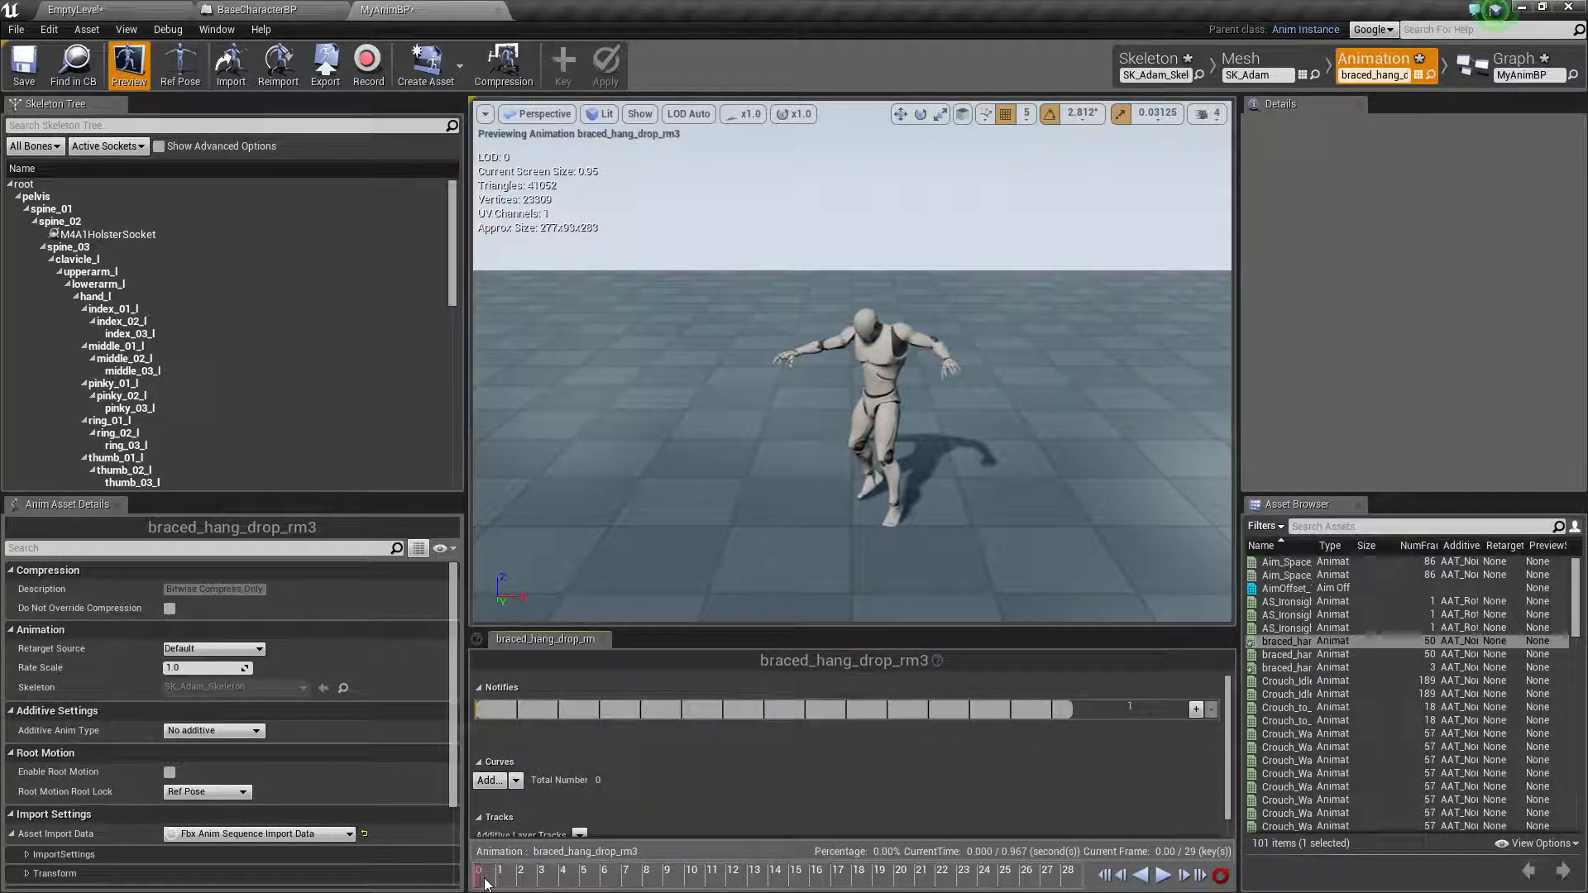
{"action": "left_click_drag", "start_coordinate": [480, 884], "coordinate": [513, 879]}
{"action": "right_click", "coordinate": [515, 878]}
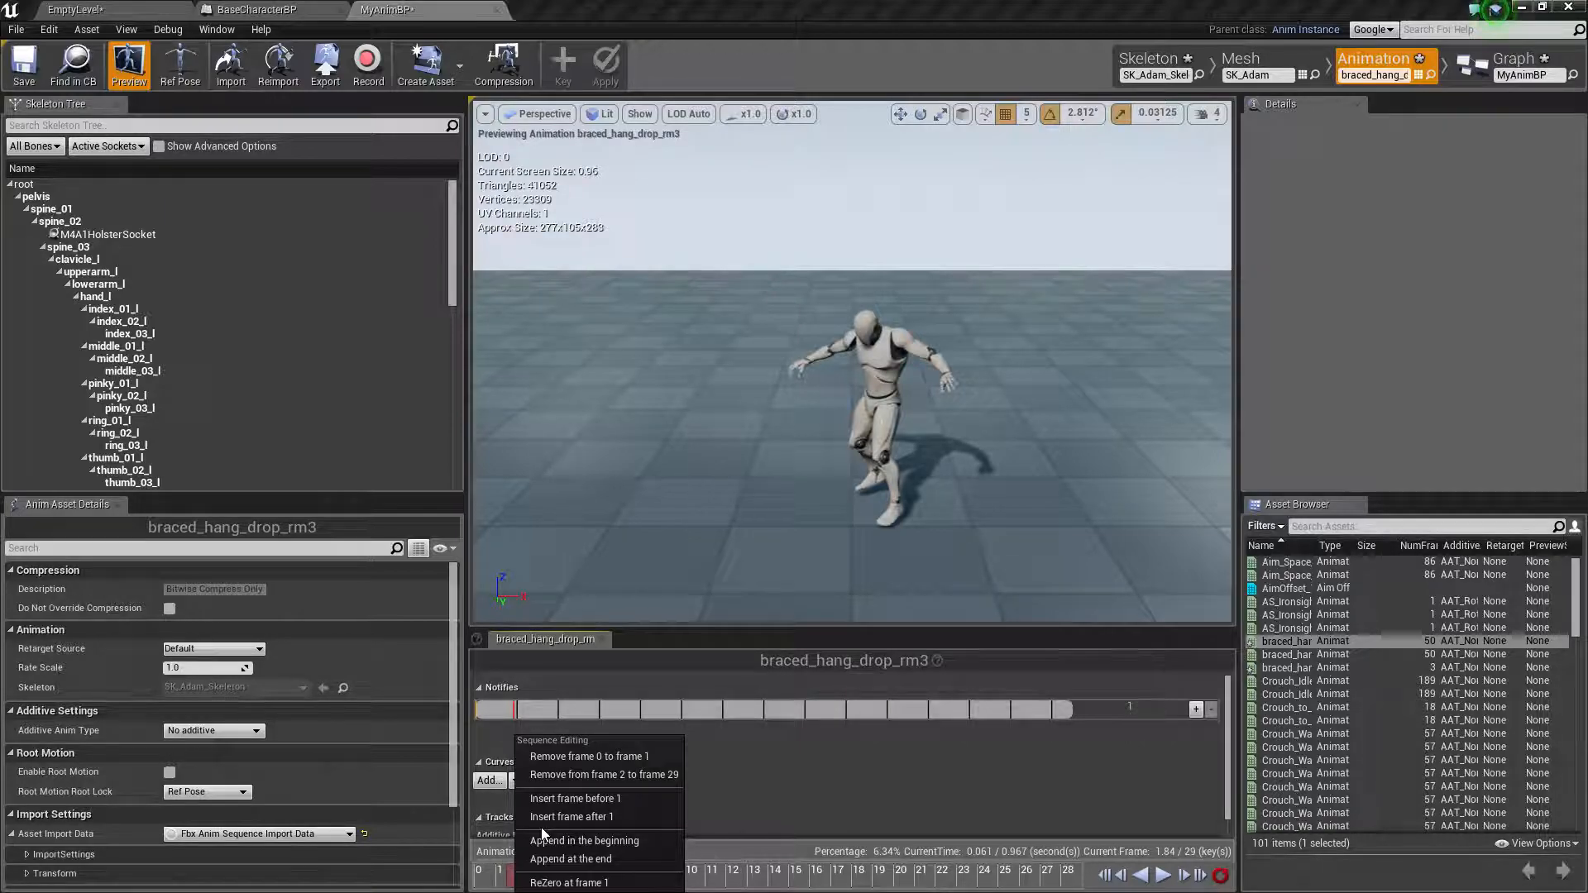
{"action": "key", "text": "Escape"}
Open braced_hang_drop_rm_loop from the level editor's Climbing folder and examine its first frame
{"action": "left_click", "coordinate": [143, 8]}
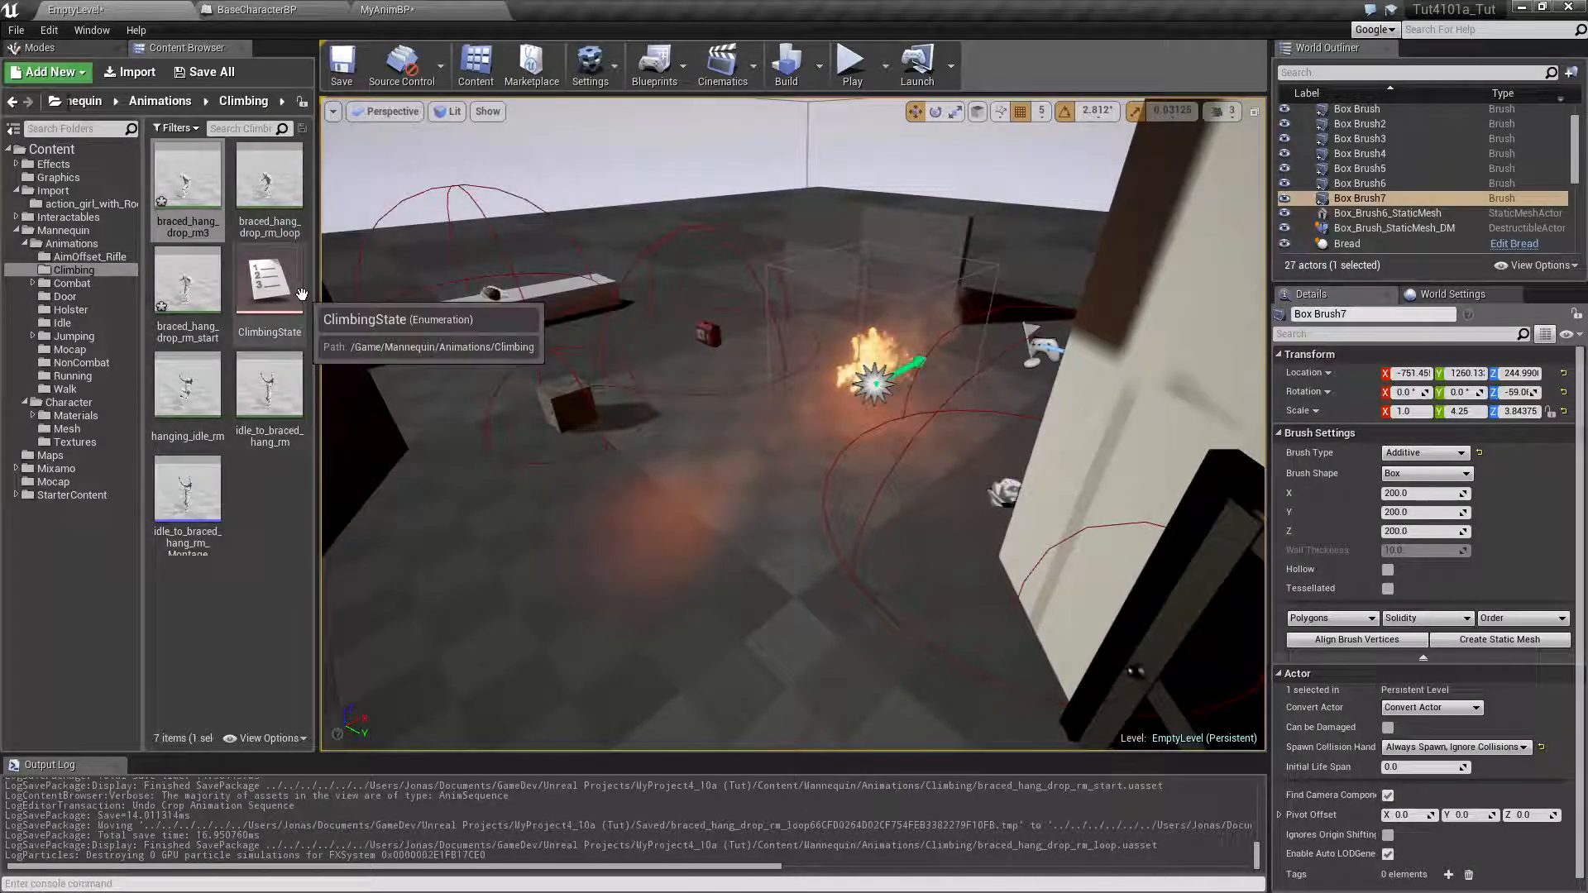
{"action": "double_click", "coordinate": [269, 178]}
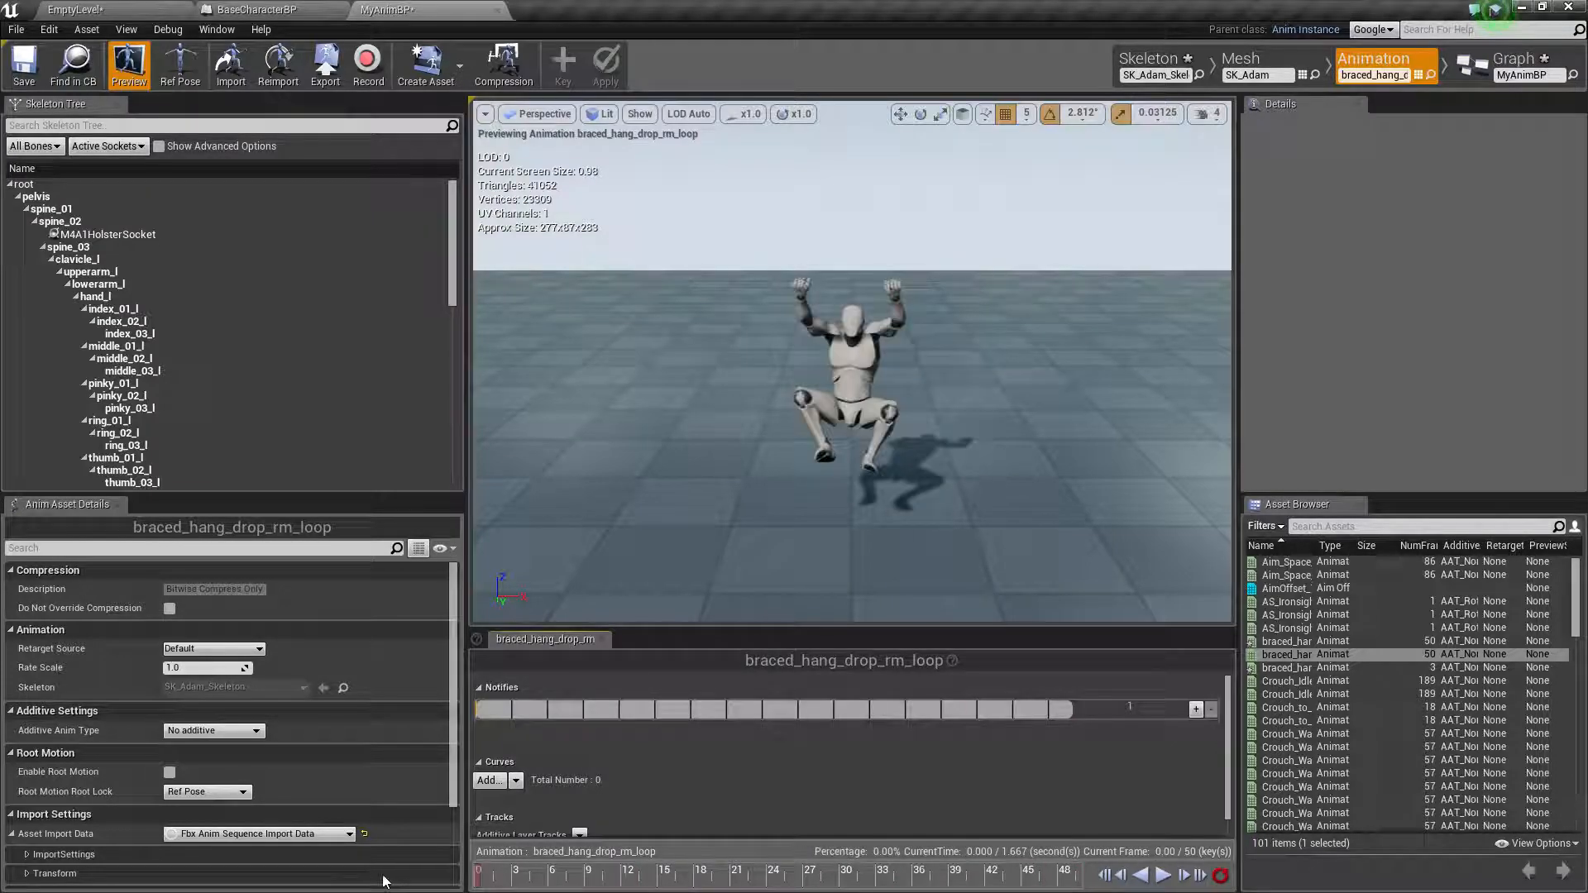
{"action": "left_click", "coordinate": [1104, 875]}
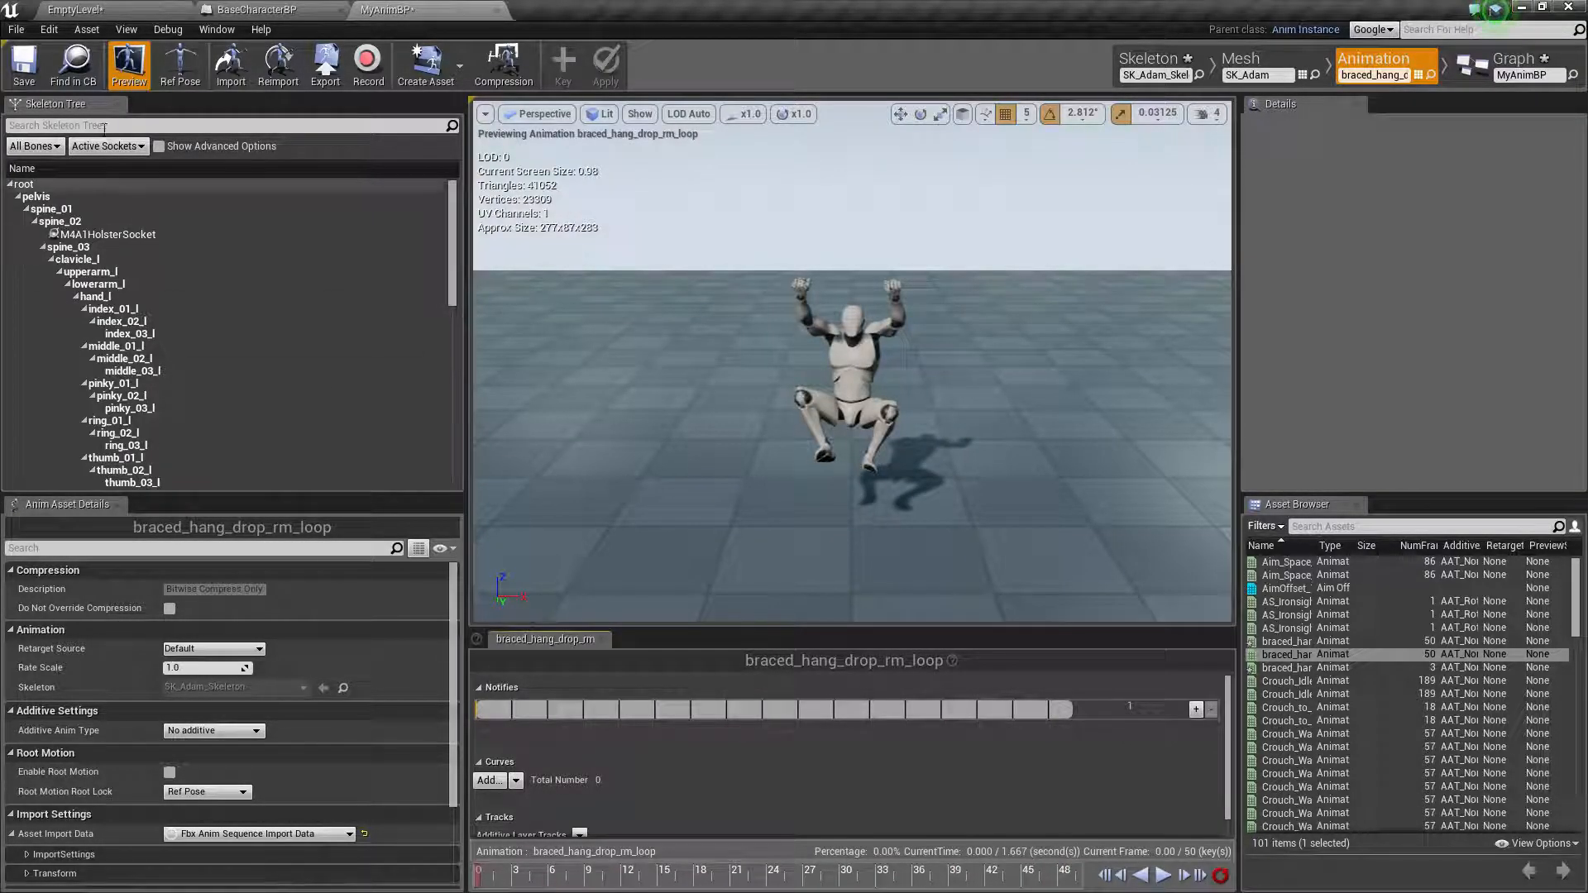
Try to rename the braced_hang_drop_rm_loop animation in the Climbing folder as braced_hang_drop_rm_start
{"action": "left_click", "coordinate": [99, 8]}
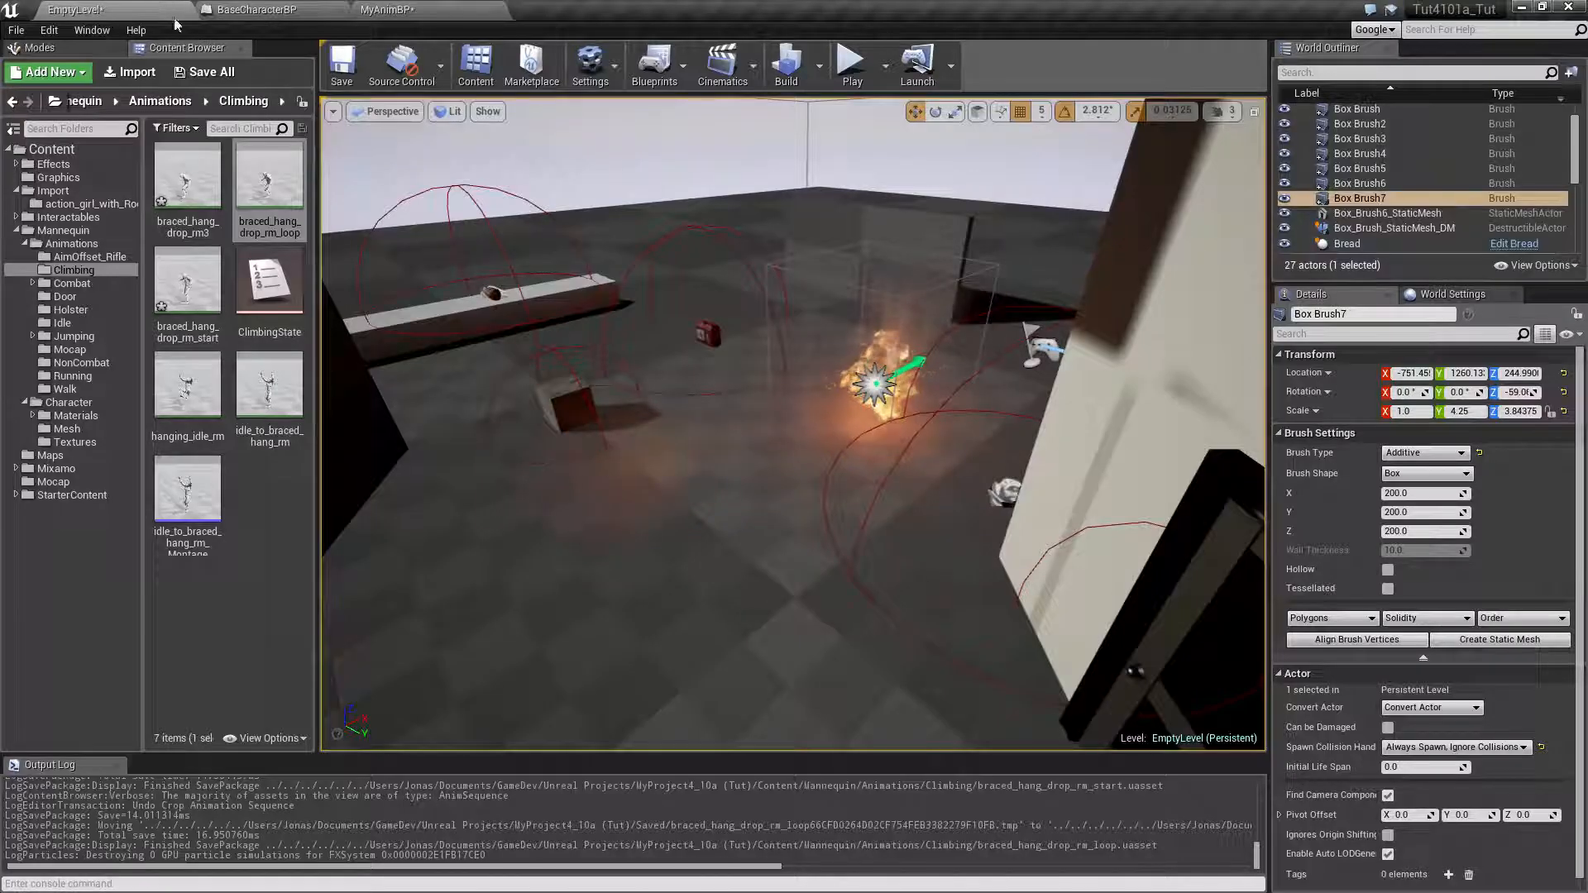
{"action": "left_click", "coordinate": [287, 234]}
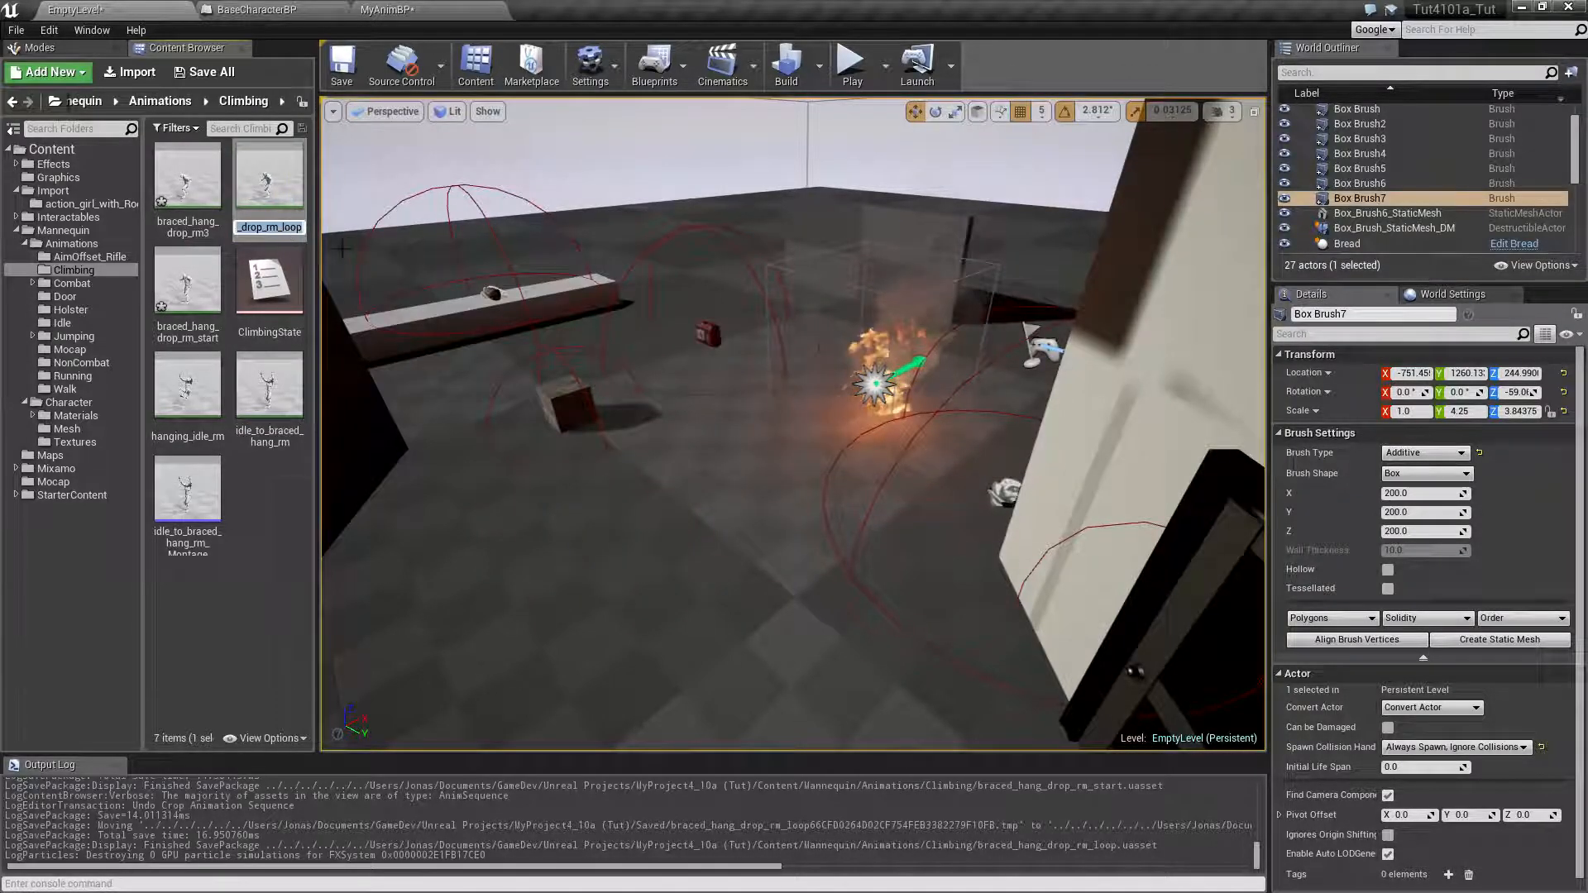
{"action": "type", "text": "star"}
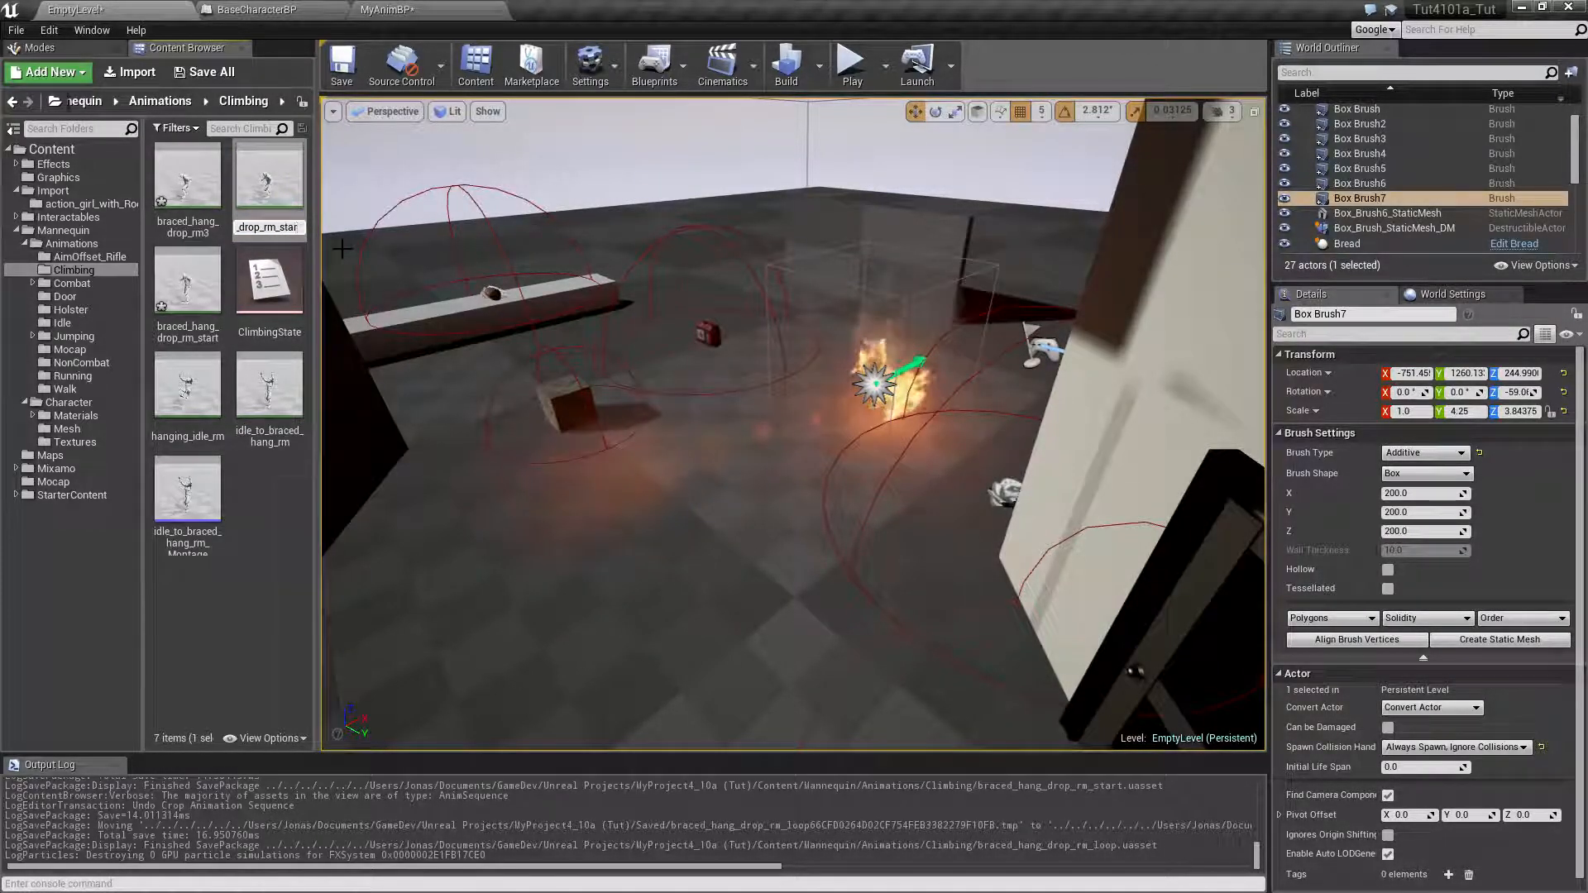
{"action": "type", "text": "t"}
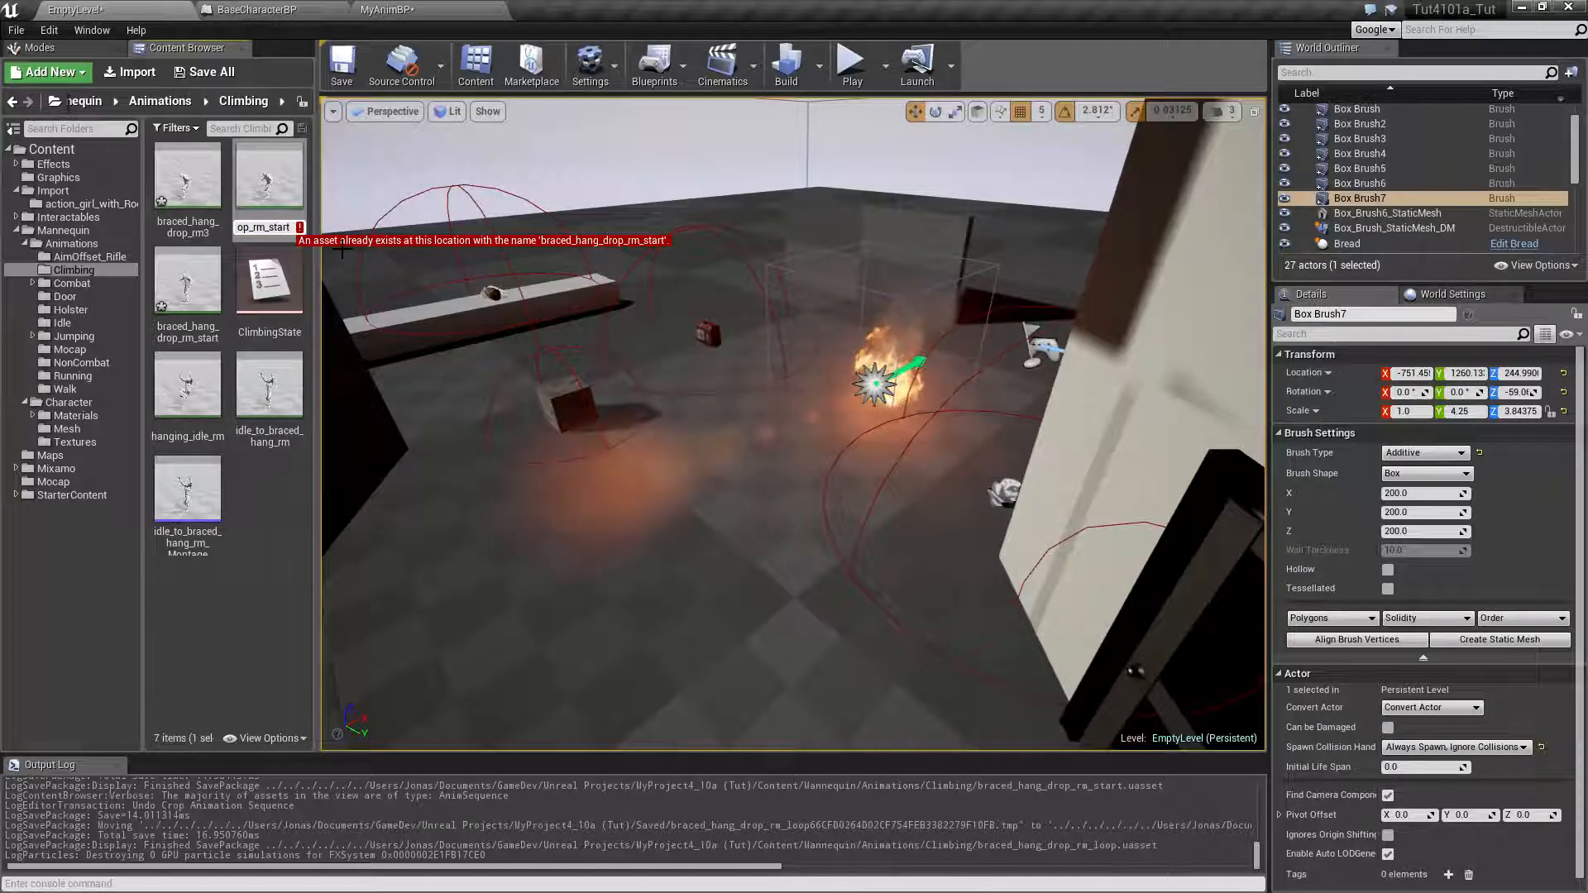
Open braced_hang_drop_rm_start to examine which part of the drop it contains, and return to the level editor
{"action": "left_click", "coordinate": [178, 320]}
{"action": "double_click", "coordinate": [178, 320]}
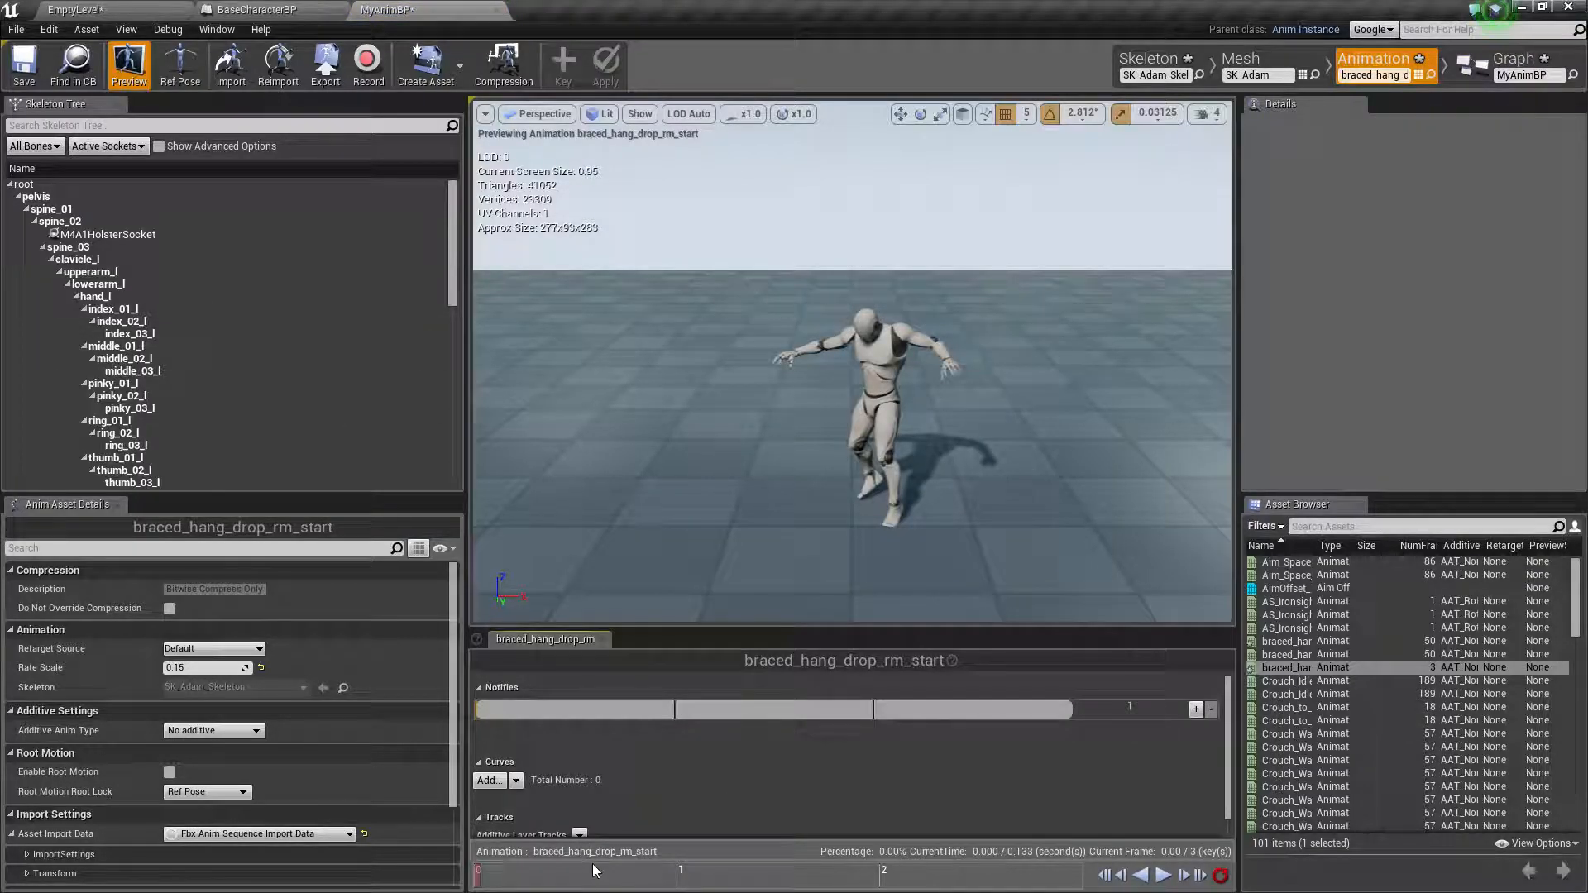
{"action": "left_click", "coordinate": [112, 7]}
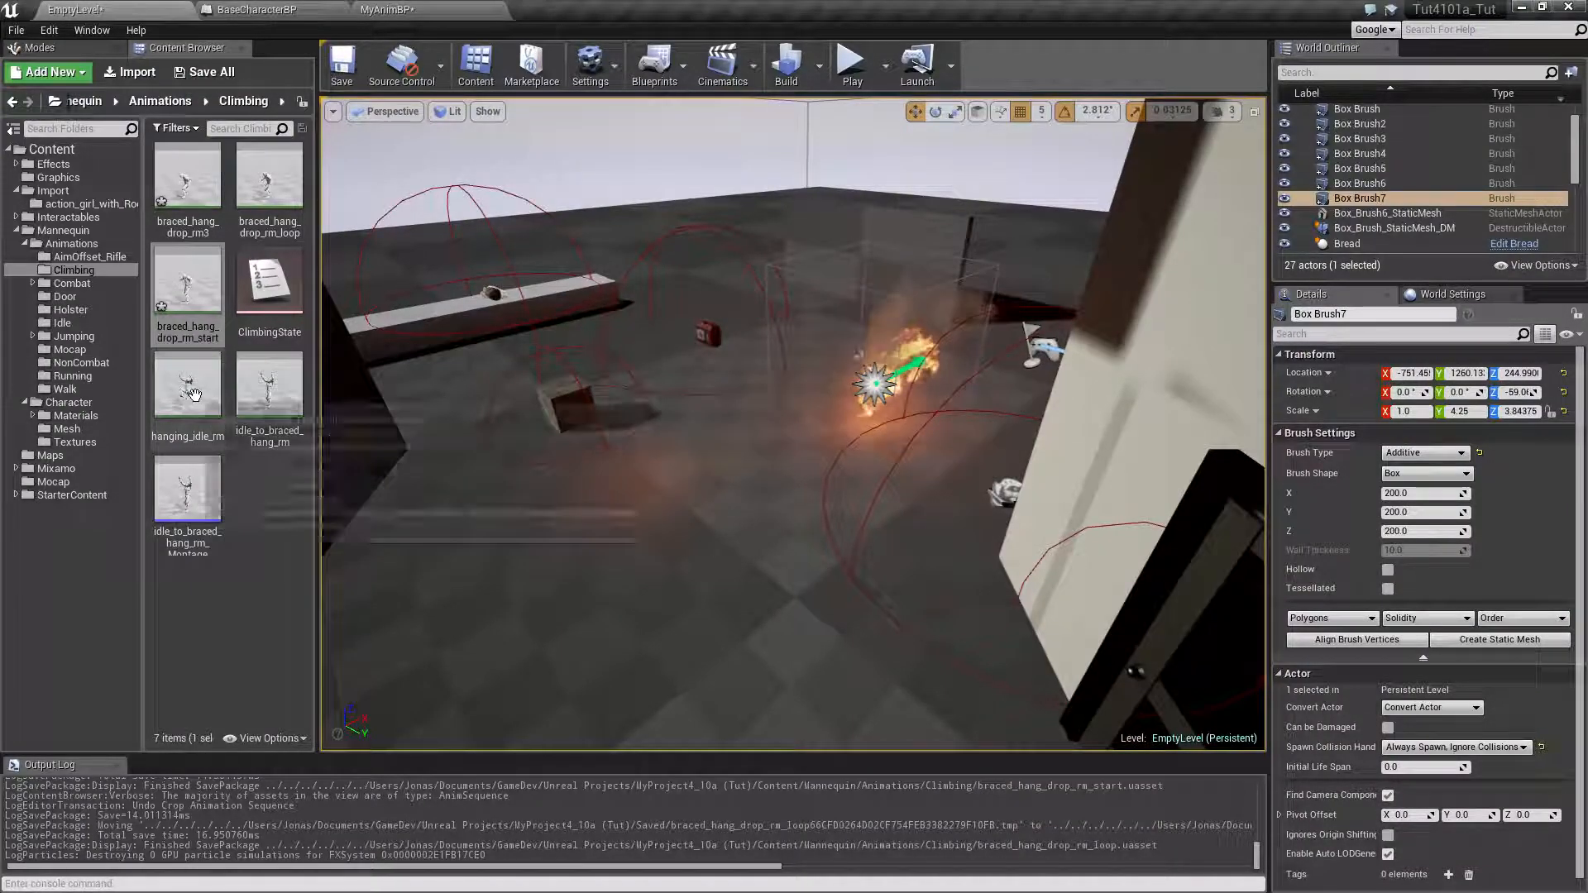
Rename the braced_hang_drop_rm_start animation as braced_hang_drop_rm_start2
{"action": "left_click", "coordinate": [189, 385]}
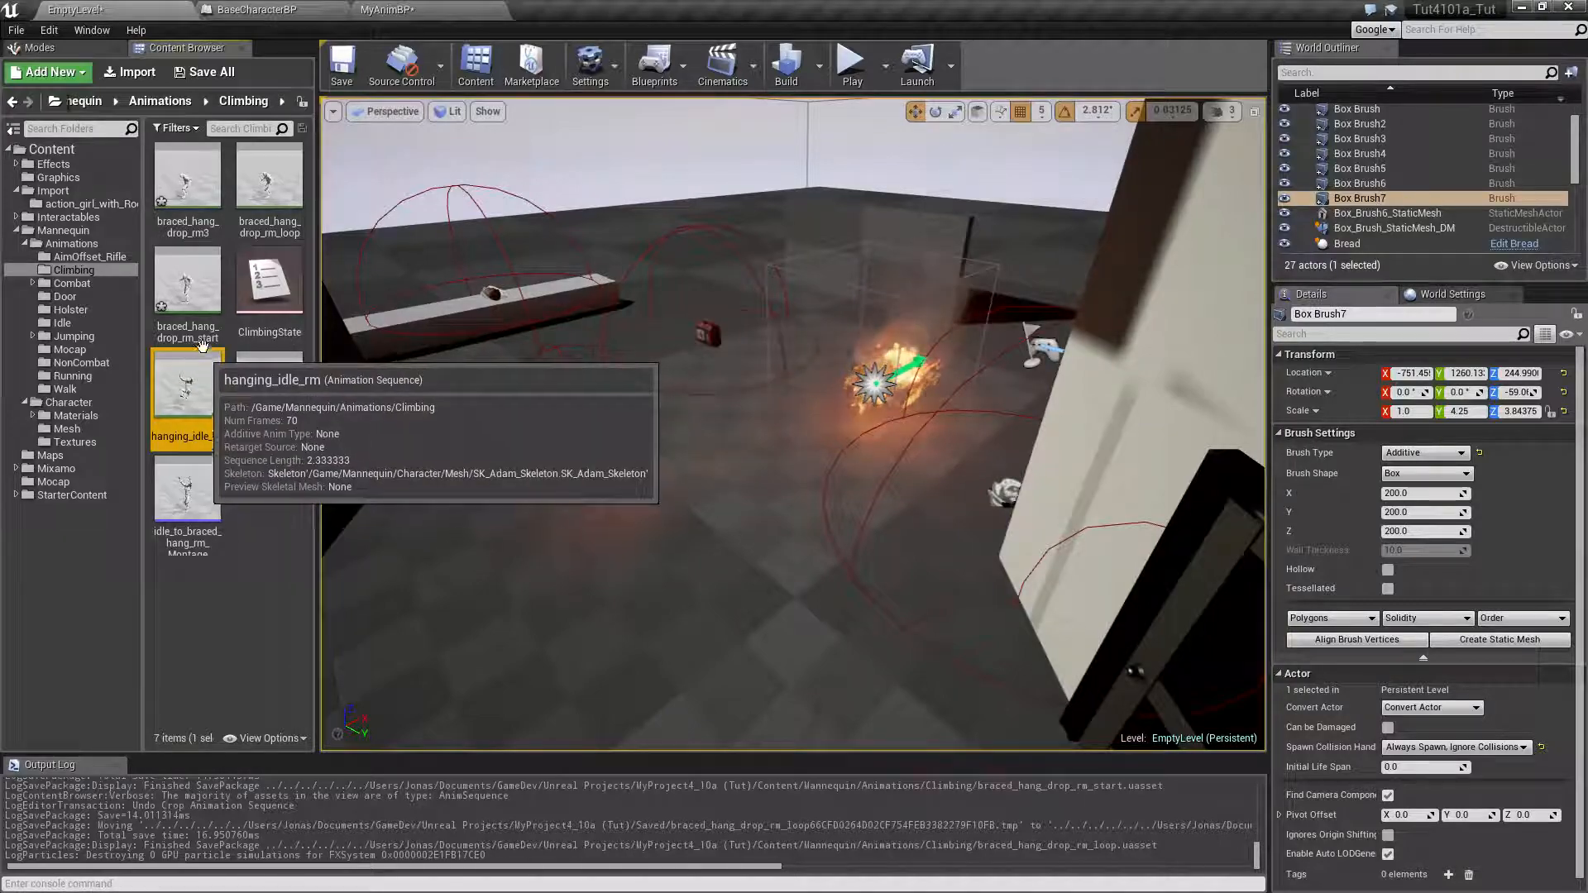
{"action": "left_click", "coordinate": [199, 313]}
{"action": "key", "text": "F2"}
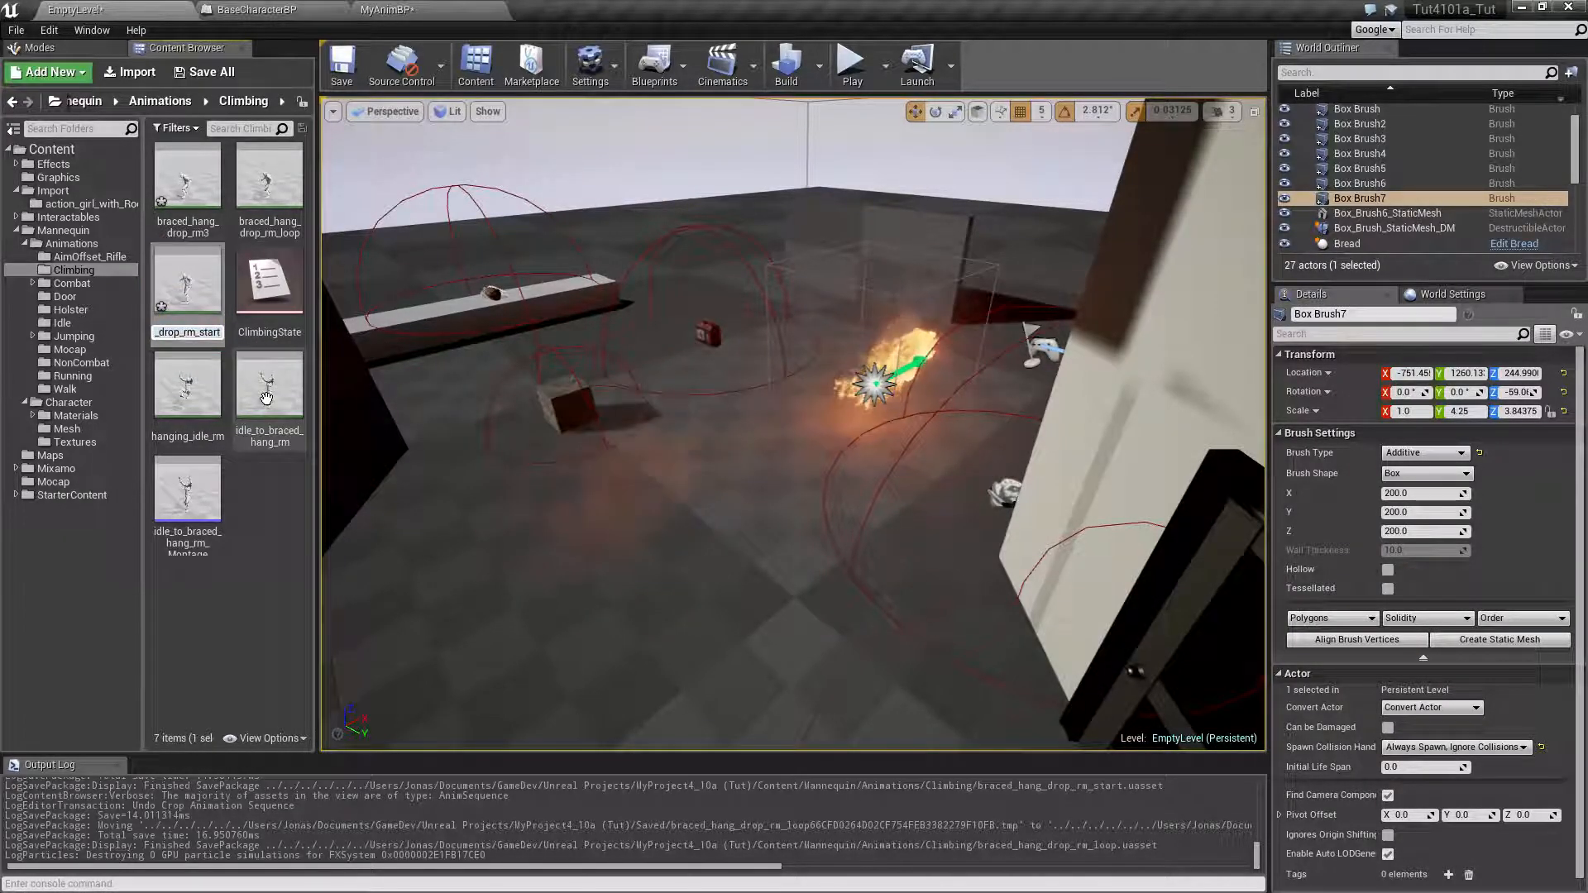
{"action": "type", "text": "2"}
{"action": "key", "text": "Return"}
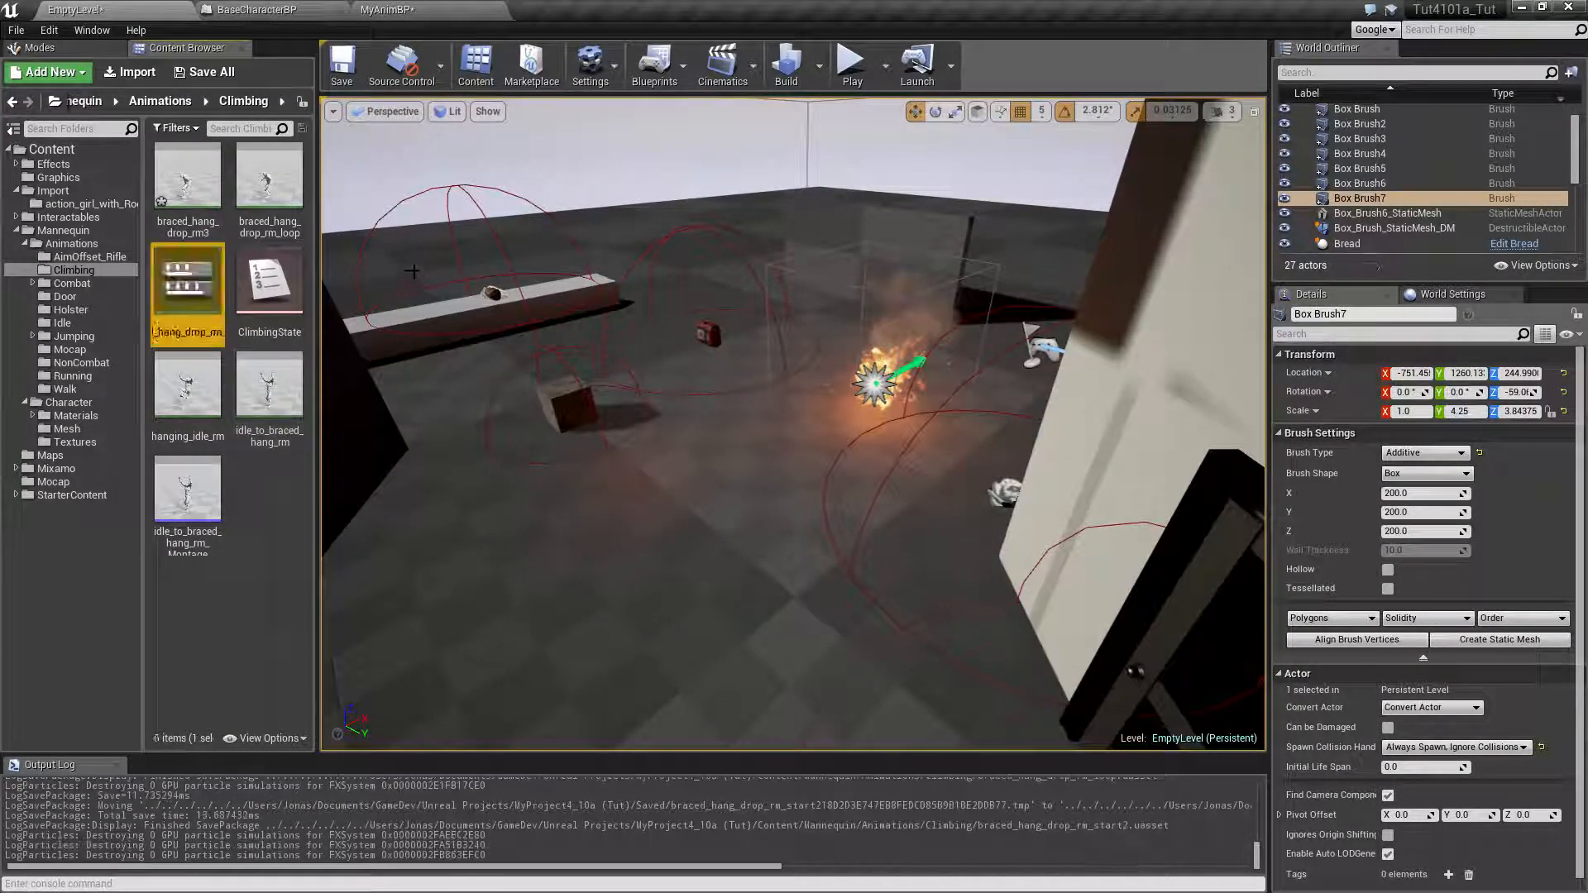
Rename the braced_hang_drop_rm_loop animation as braced_hang_drop_rm_start
{"action": "left_click", "coordinate": [282, 207]}
{"action": "key", "text": "F2"}
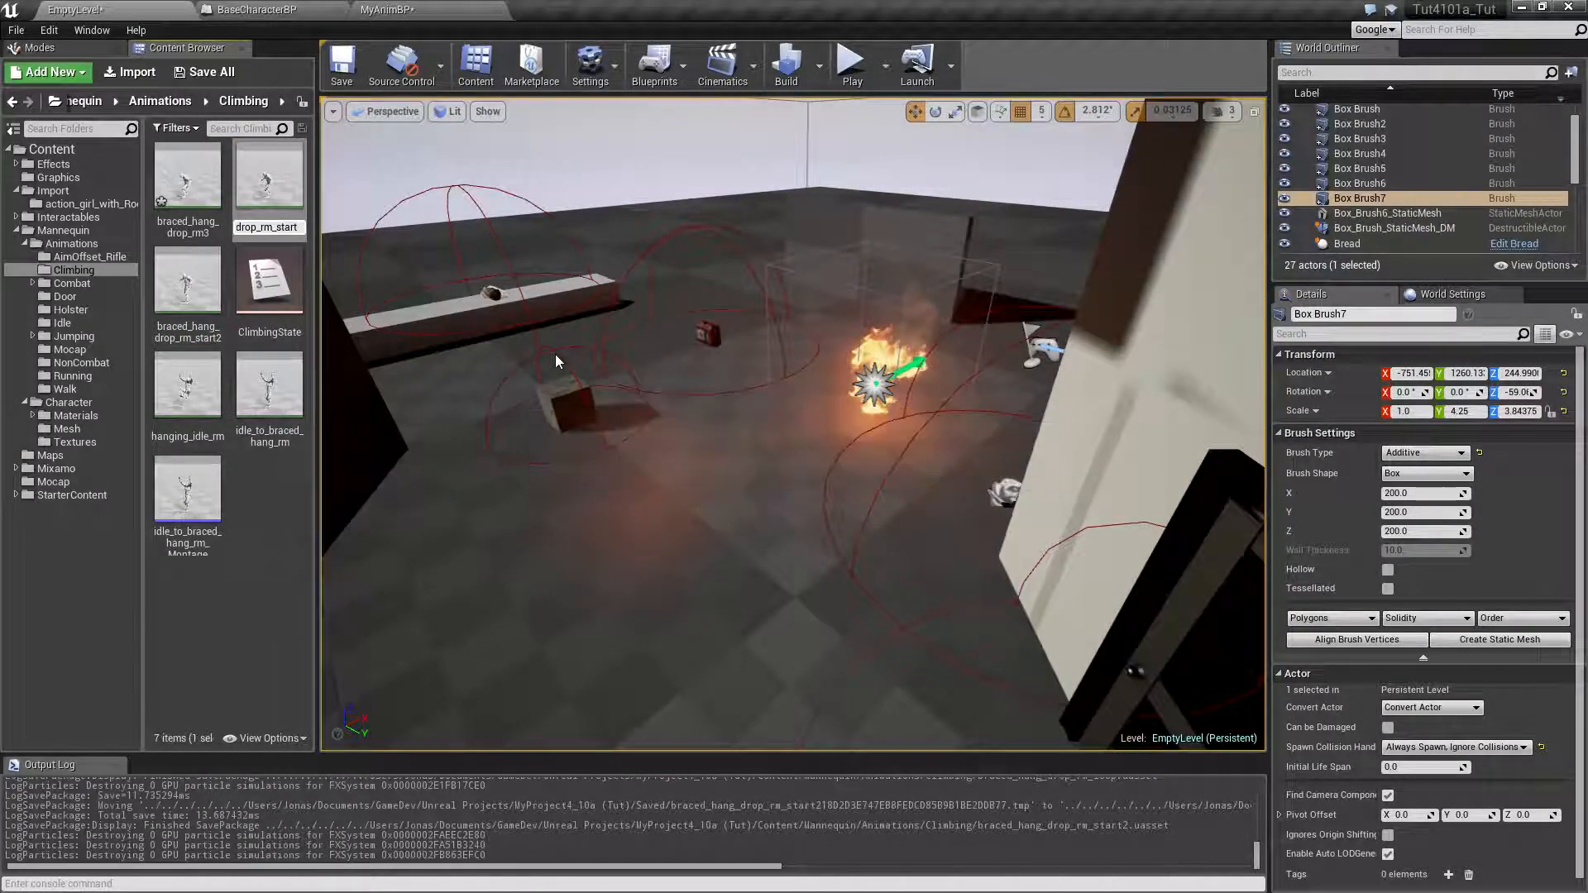
{"action": "key", "text": "Return"}
Rename the braced_hang_drop_rm_start2 animation as braced_hang_drop_rm_loop
{"action": "left_click", "coordinate": [227, 331]}
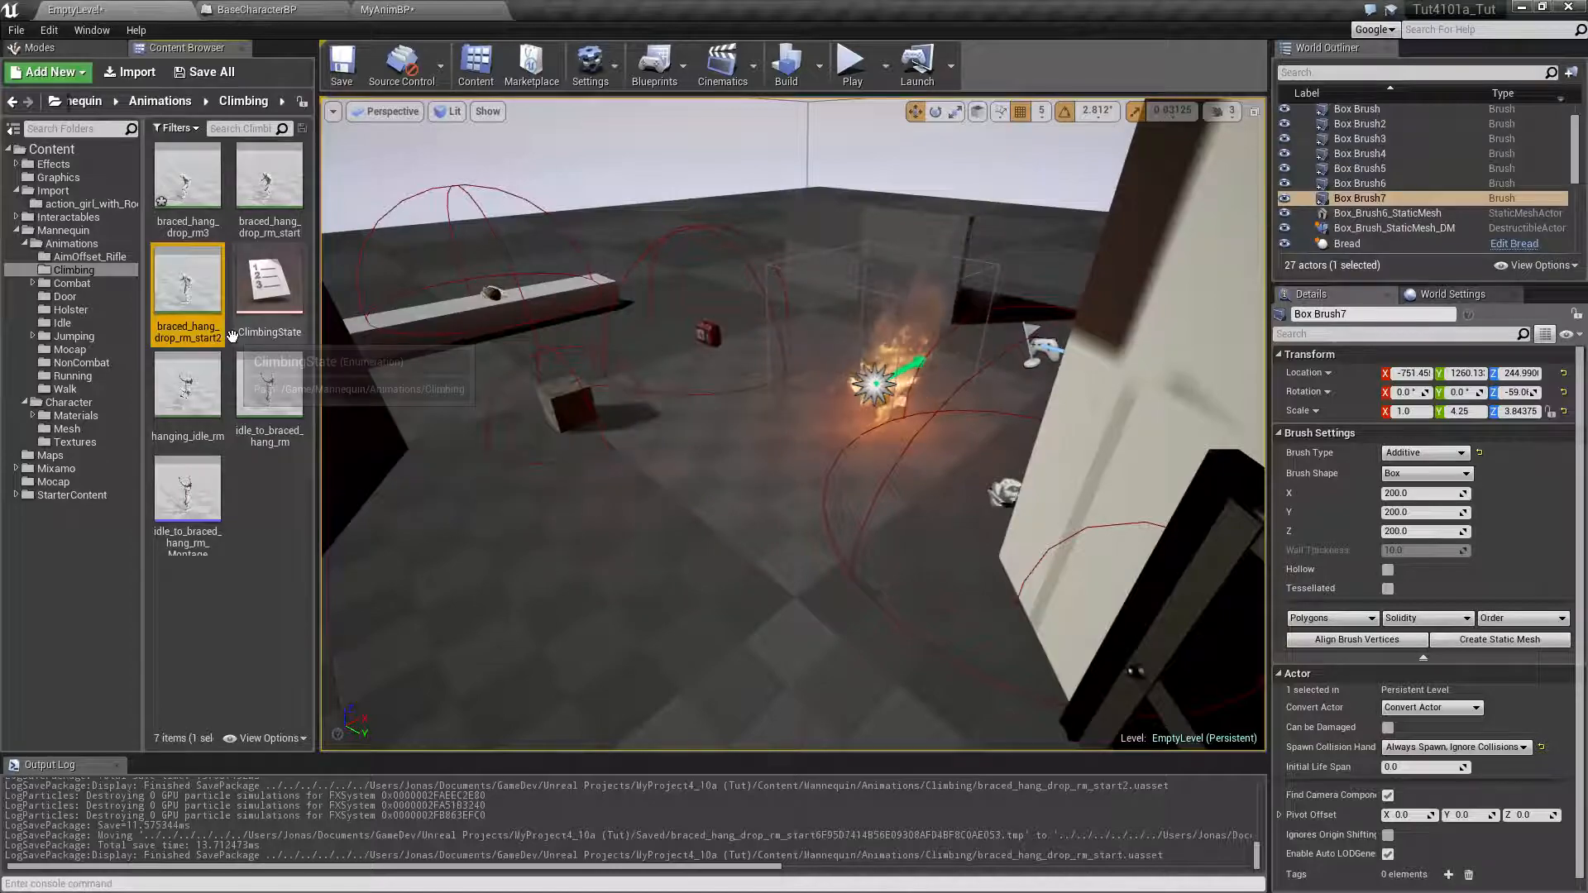
{"action": "key", "text": "F2"}
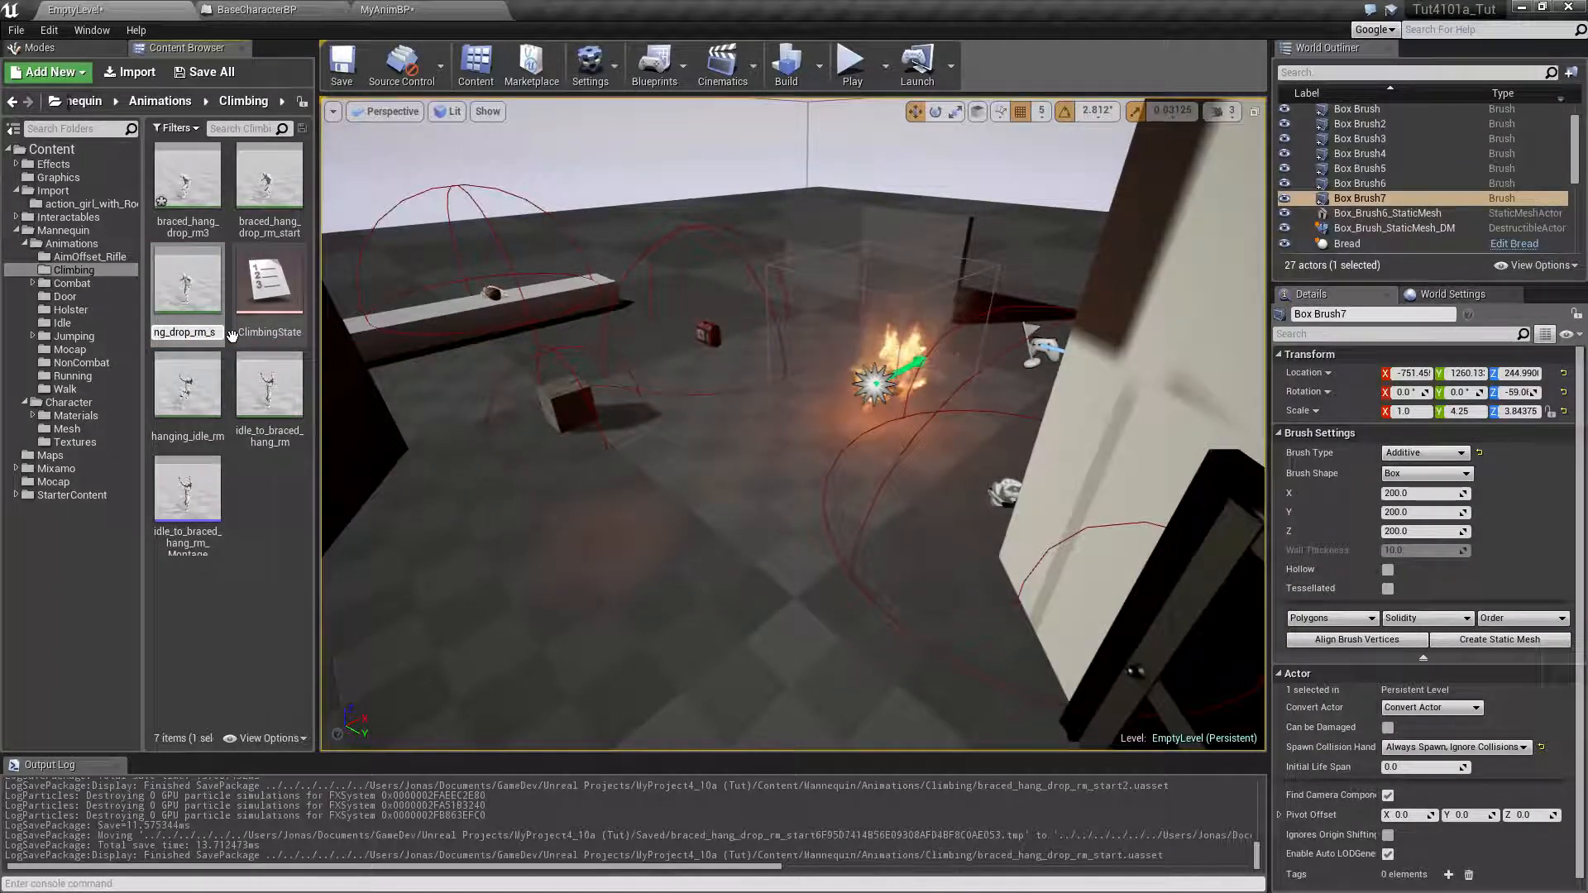
{"action": "type", "text": "loop"}
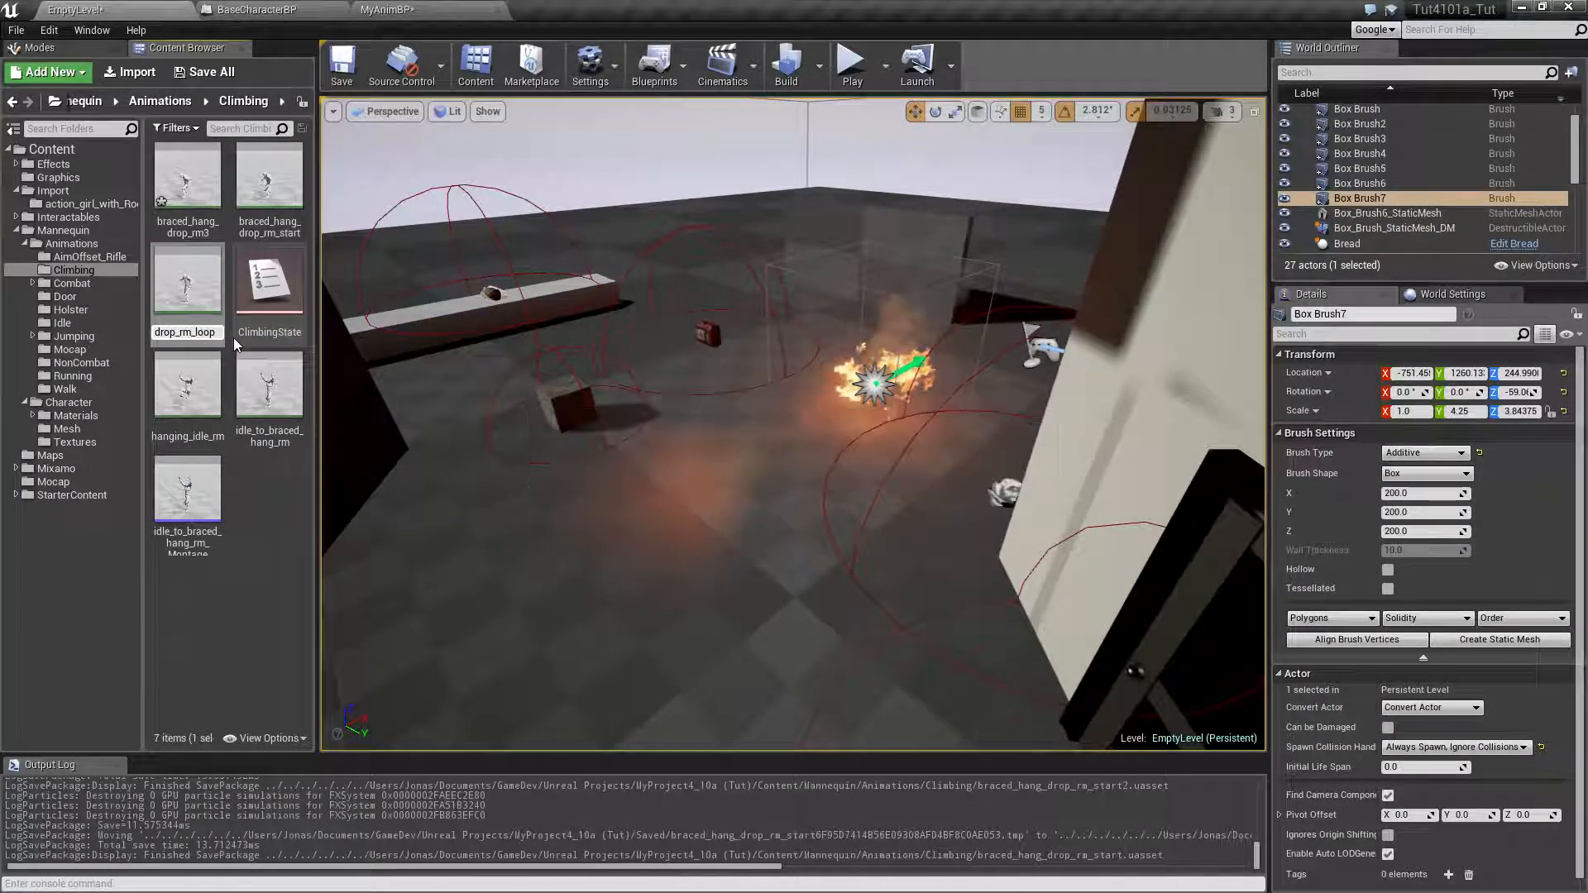
{"action": "key", "text": "Return"}
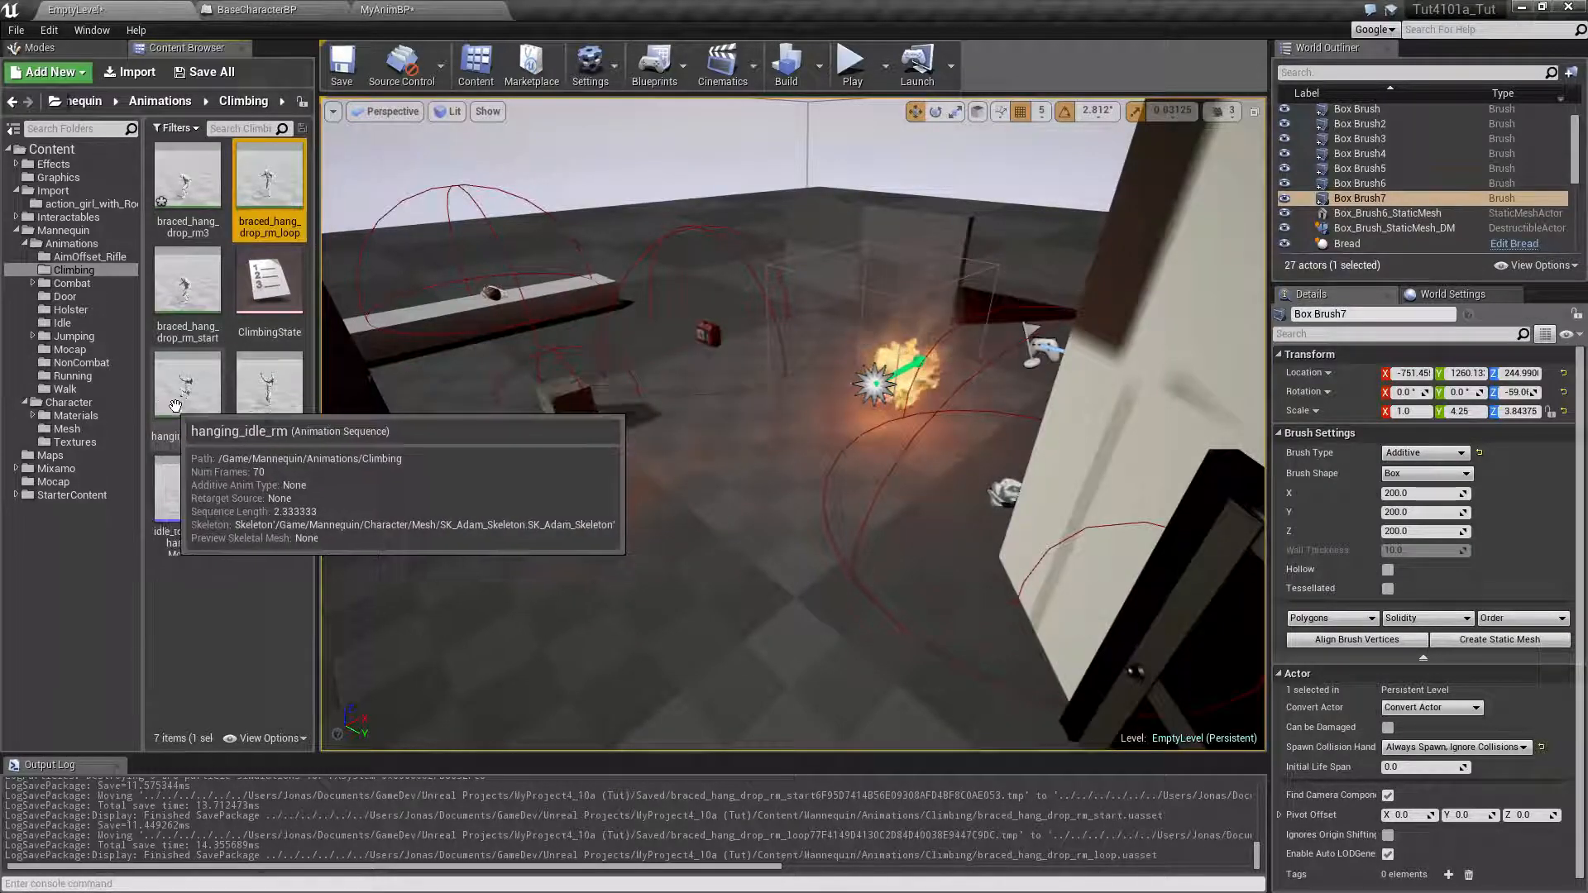
{"action": "left_click", "coordinate": [284, 523]}
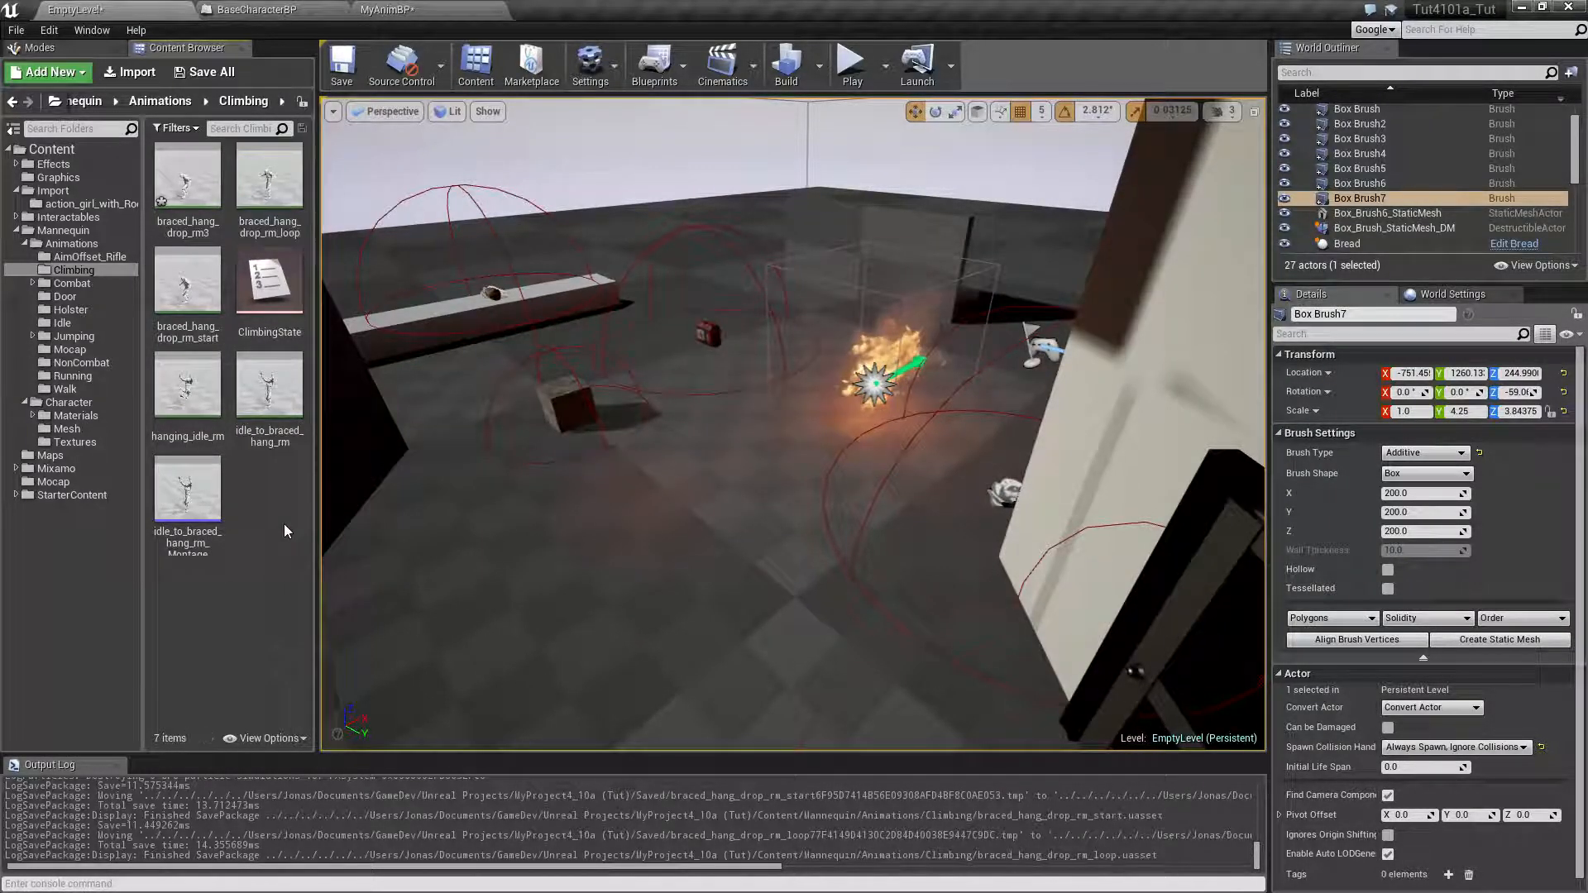
Rename the braced_hang_drop_rm3 animation as braced_hang_drop_rm_end
{"action": "left_click", "coordinate": [193, 230]}
{"action": "key", "text": "F2"}
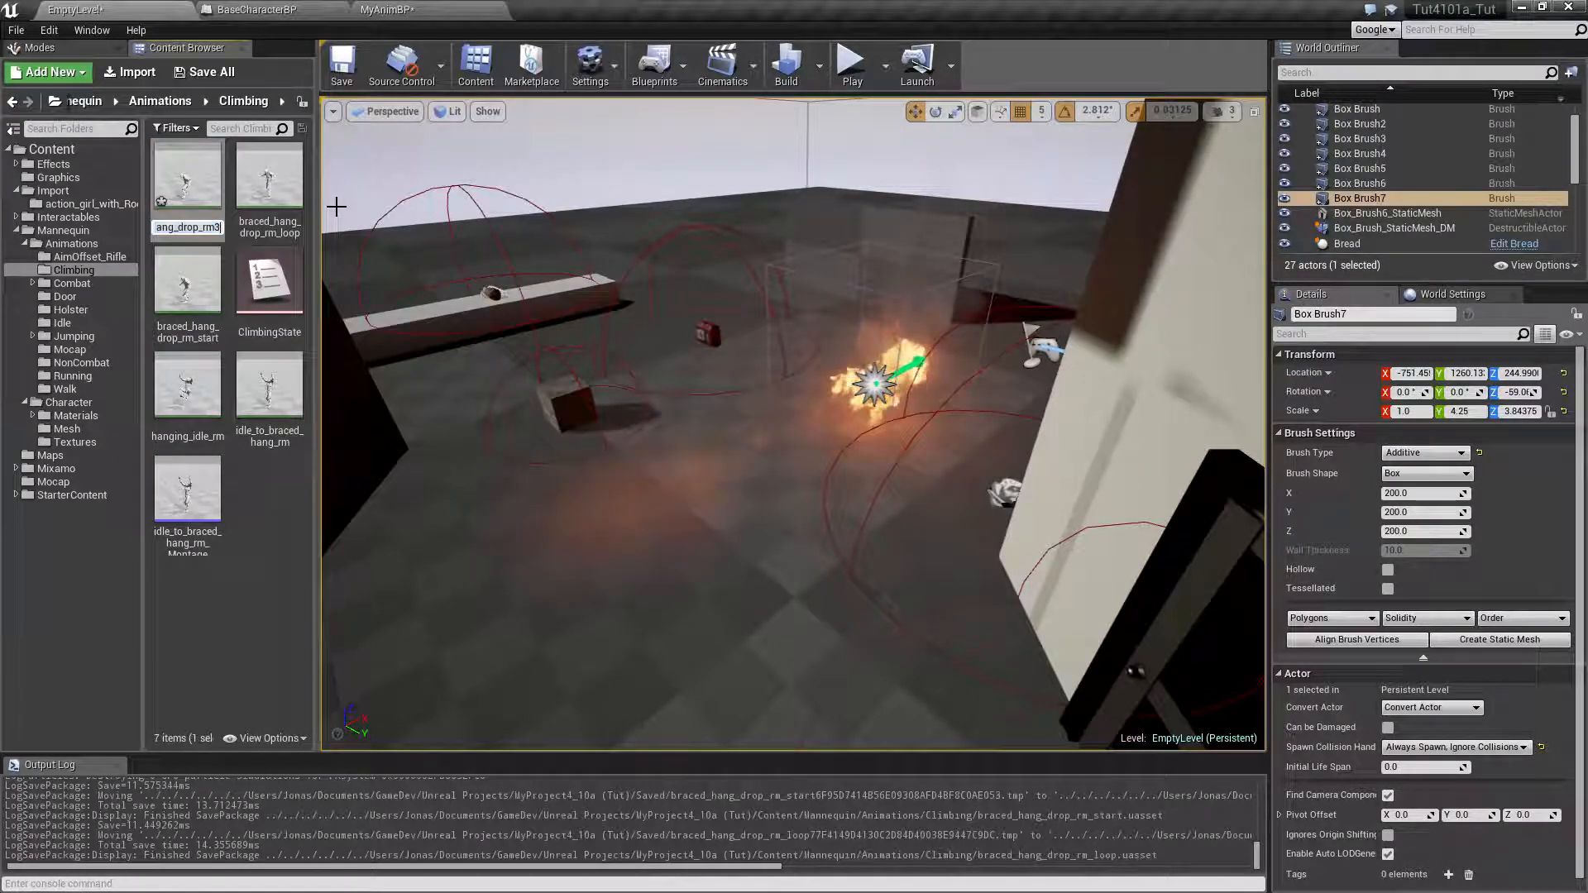
{"action": "key", "text": "Right"}
{"action": "key", "text": "BackSpace"}
{"action": "key", "text": "BackSpace"}
{"action": "key", "text": "BackSpace"}
{"action": "key", "text": "BackSpace"}
{"action": "type", "text": "_rm_end"}
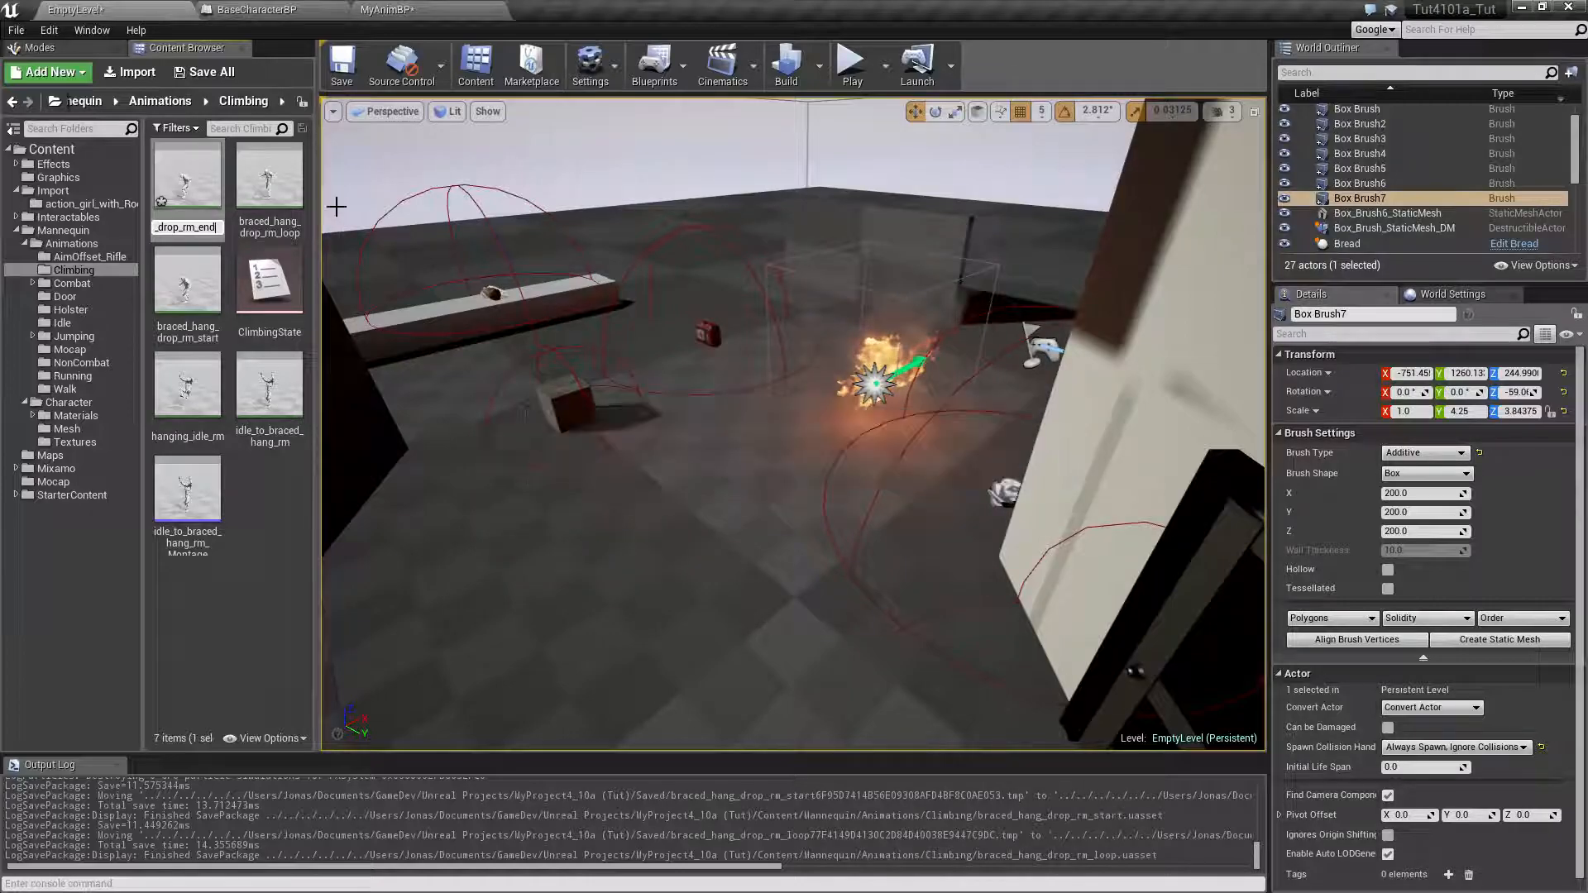
{"action": "key", "text": "Return"}
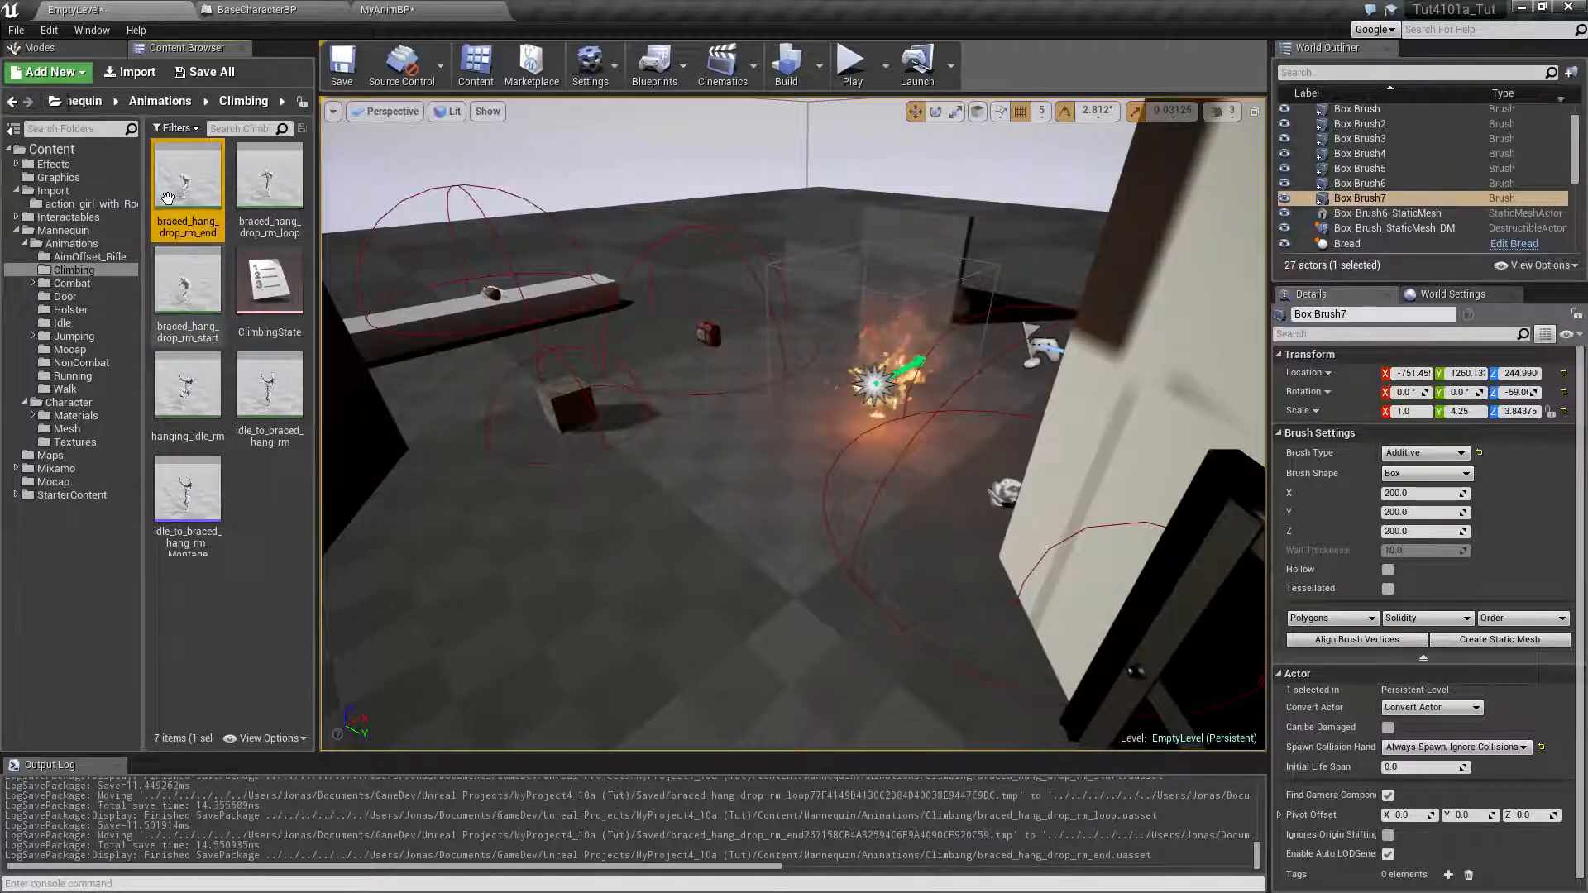
Open braced_hang_drop_rm_end, scrub through the landing, and remove frames 0 to 2 from its beginning
{"action": "double_click", "coordinate": [191, 195]}
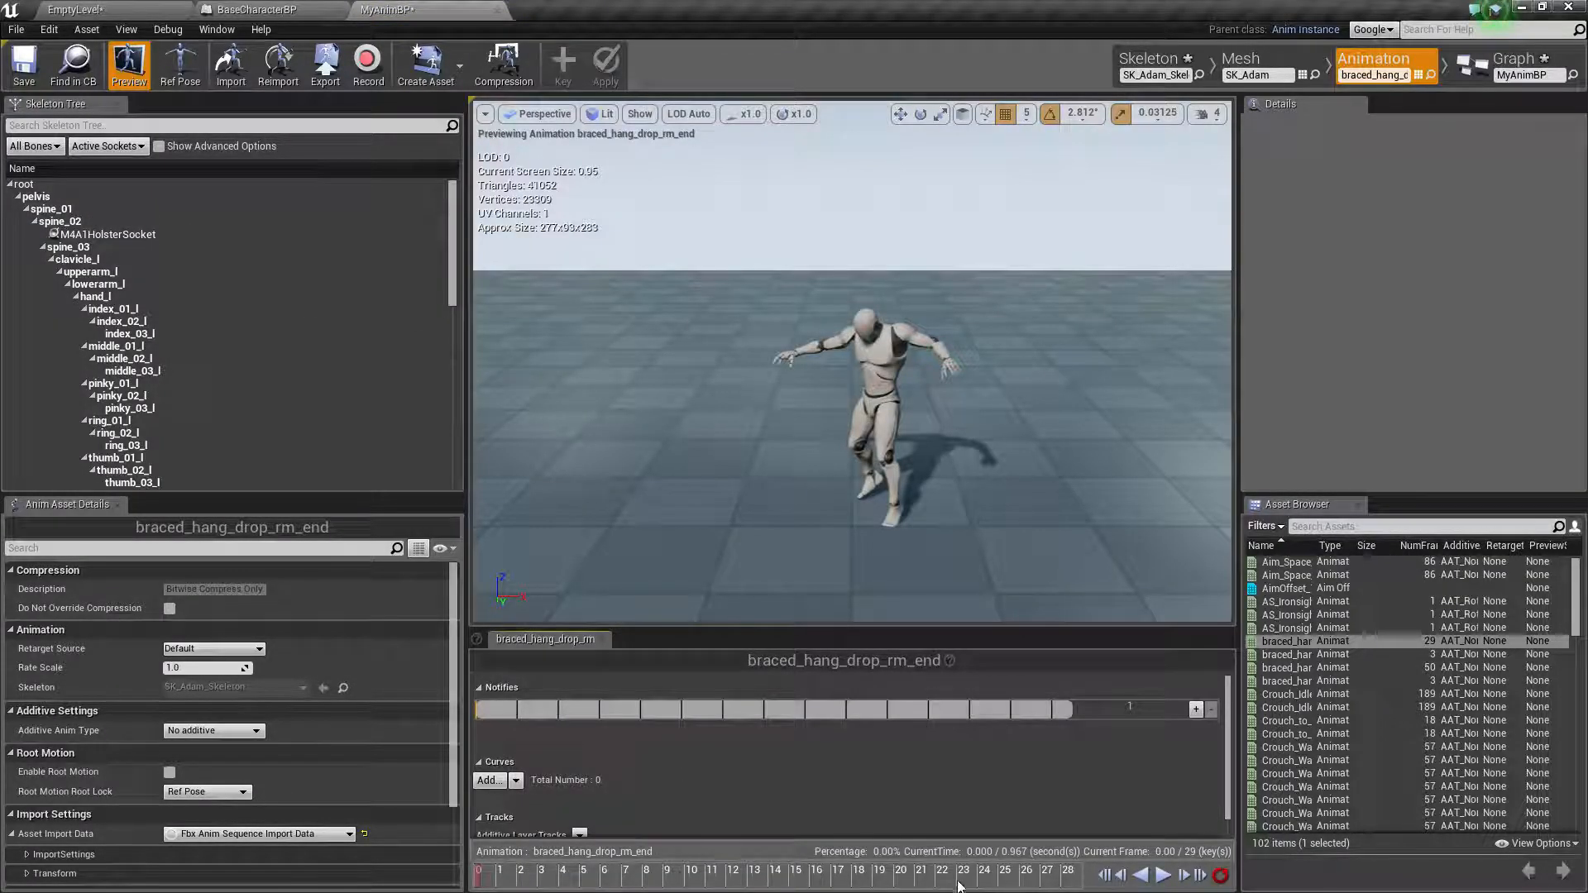
{"action": "left_click_drag", "start_coordinate": [507, 879], "coordinate": [771, 875]}
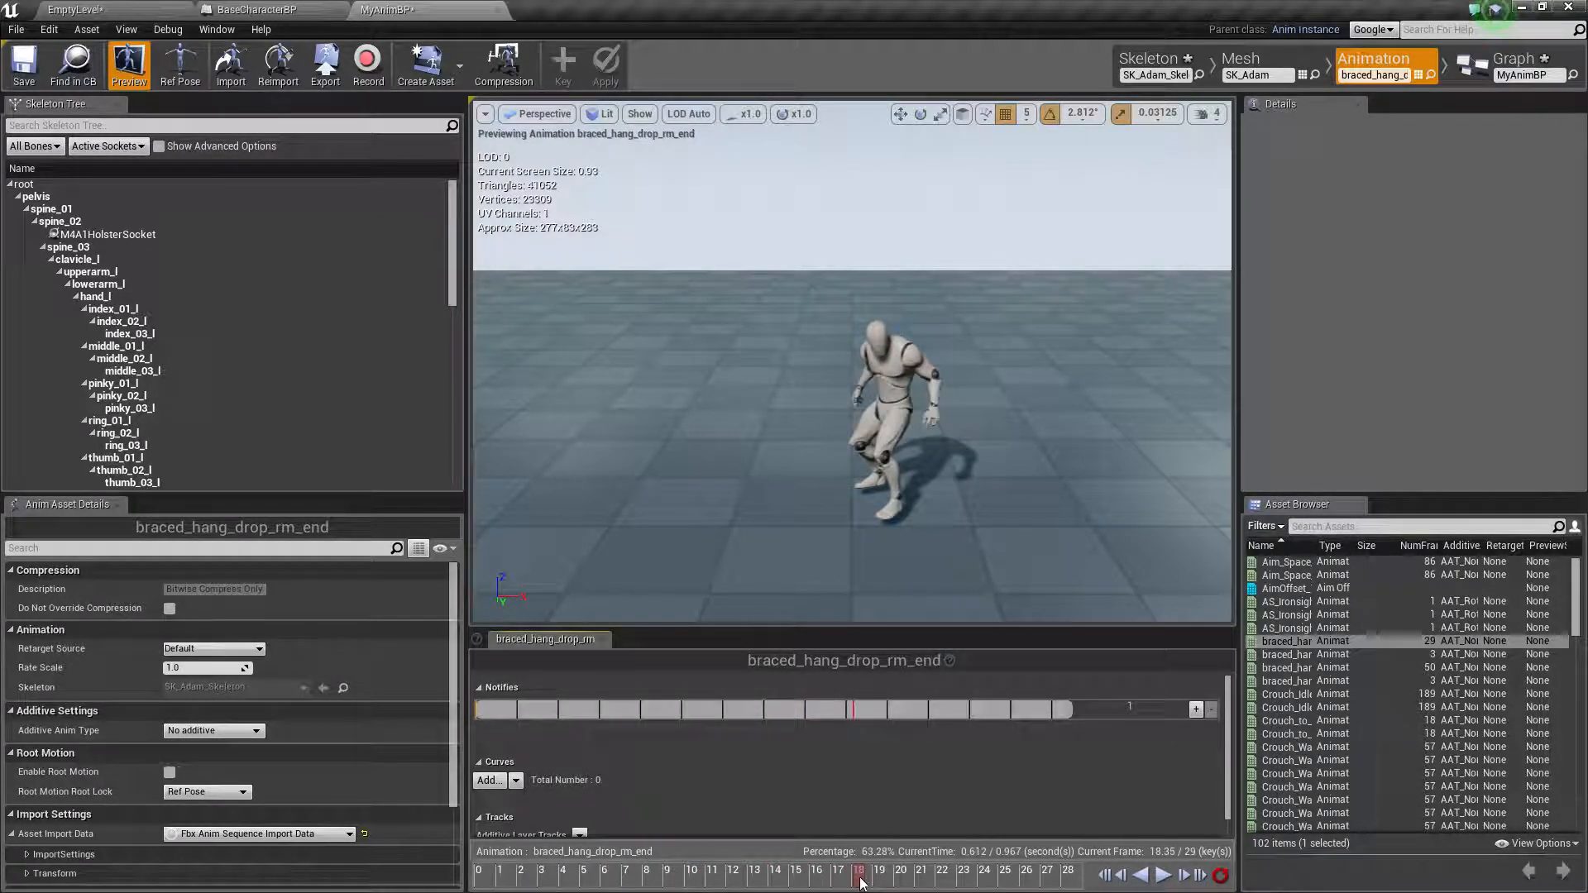
{"action": "left_click_drag", "start_coordinate": [814, 887], "coordinate": [912, 886]}
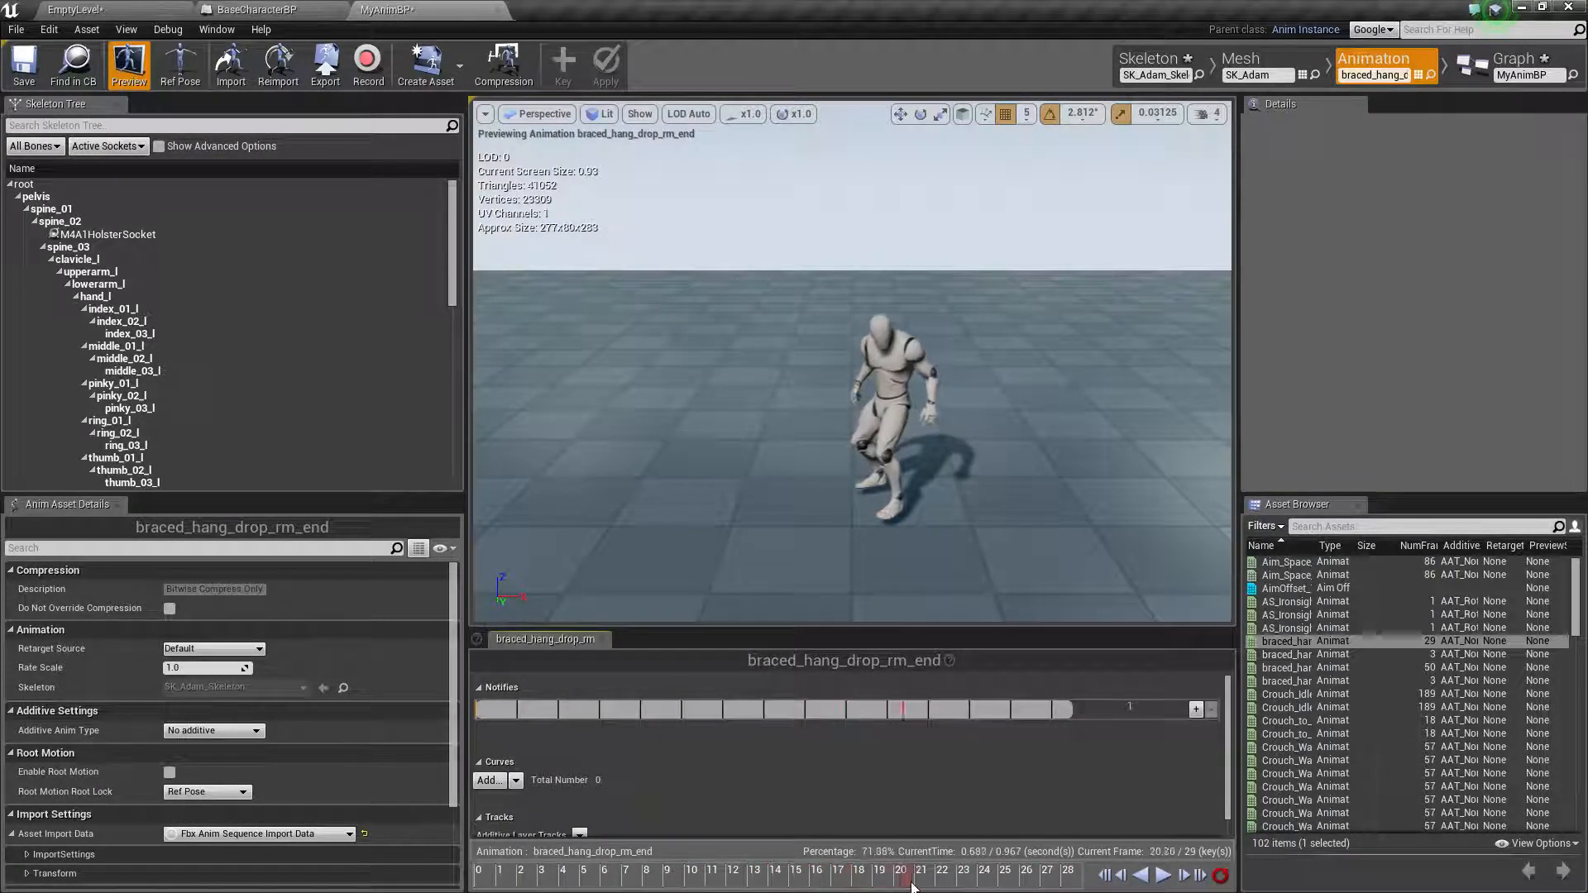
{"action": "left_click_drag", "start_coordinate": [751, 884], "coordinate": [388, 886]}
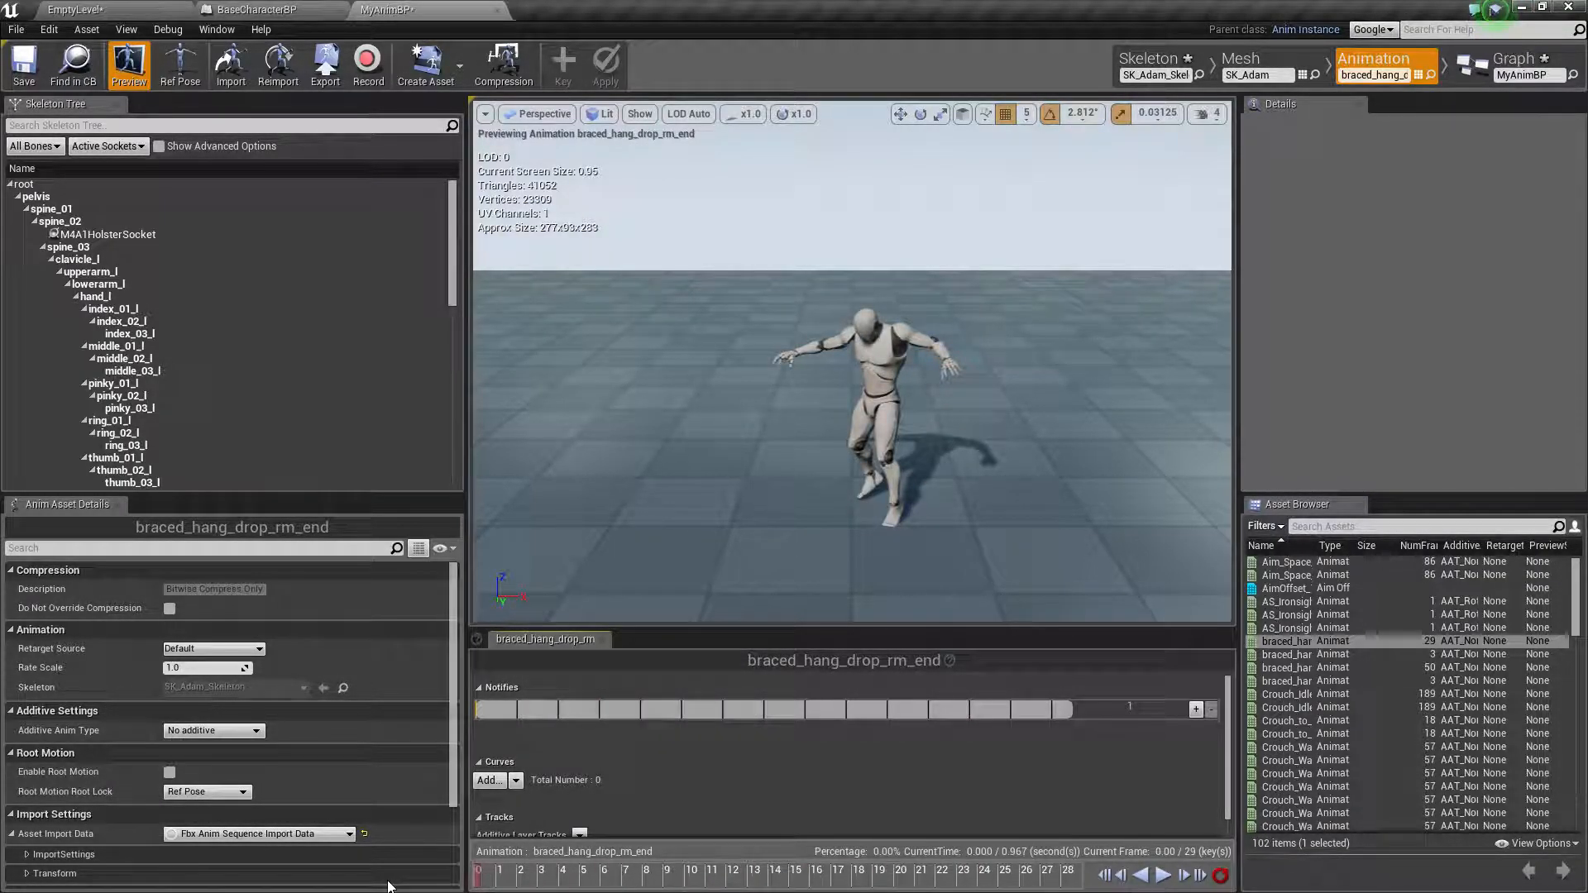
{"action": "left_click_drag", "start_coordinate": [465, 887], "coordinate": [558, 886]}
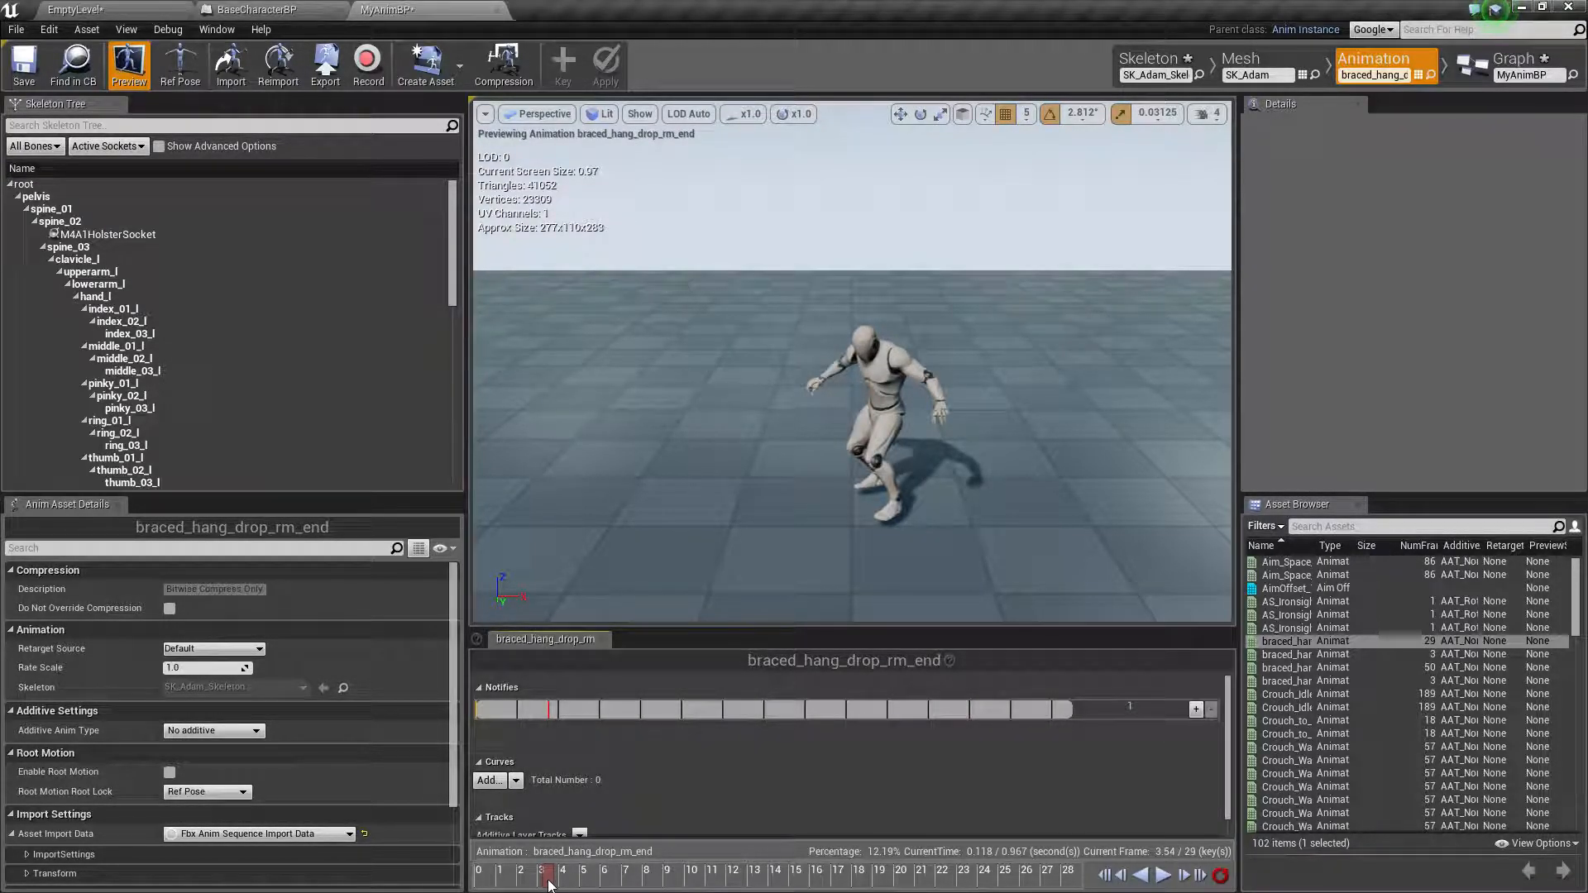
{"action": "mouse_move", "coordinate": [549, 879]}
{"action": "left_mouse_down"}
{"action": "mouse_move", "coordinate": [445, 875]}
{"action": "mouse_move", "coordinate": [543, 874]}
{"action": "mouse_move", "coordinate": [465, 875]}
{"action": "mouse_move", "coordinate": [525, 872]}
{"action": "left_mouse_up"}
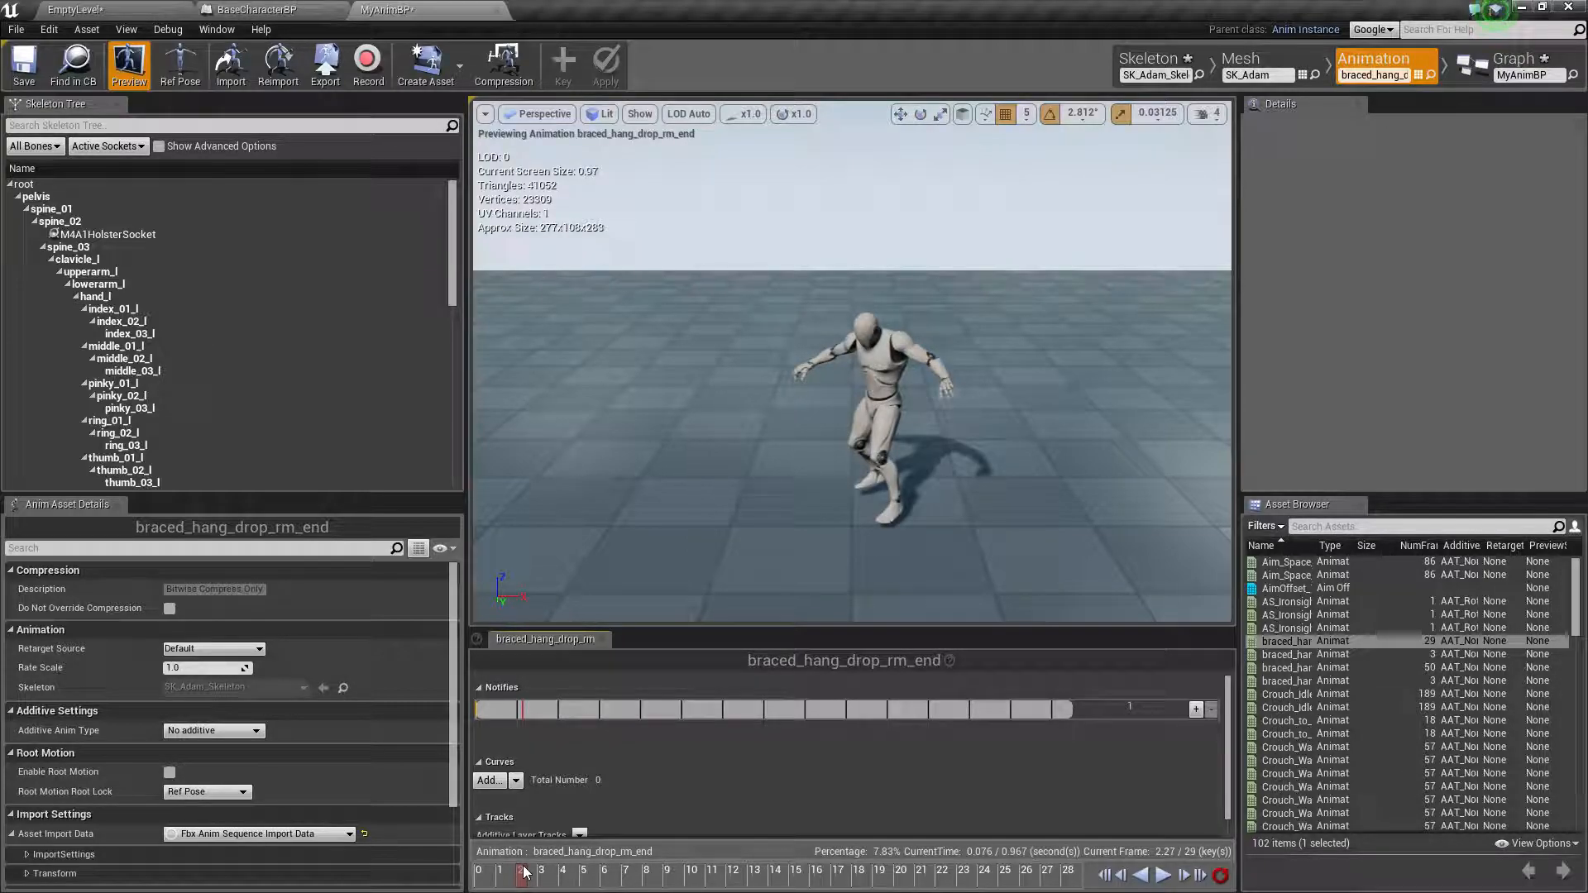
{"action": "right_click", "coordinate": [525, 872]}
{"action": "left_click", "coordinate": [596, 755]}
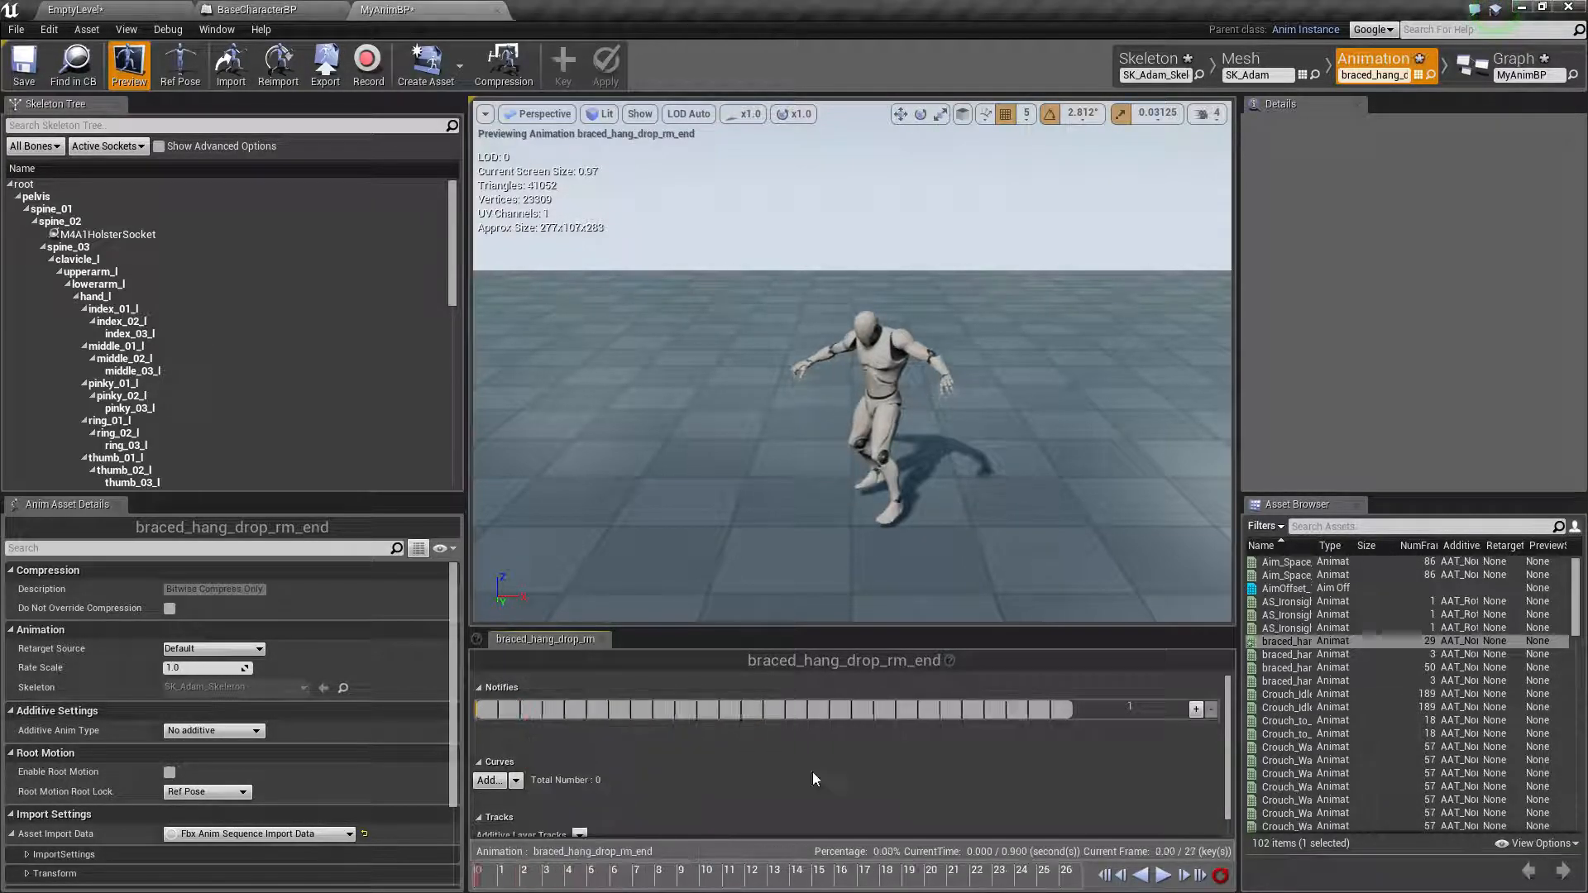
Enable root motion on braced_hang_drop_rm_end and return to the level editor
{"action": "left_click", "coordinate": [1201, 876]}
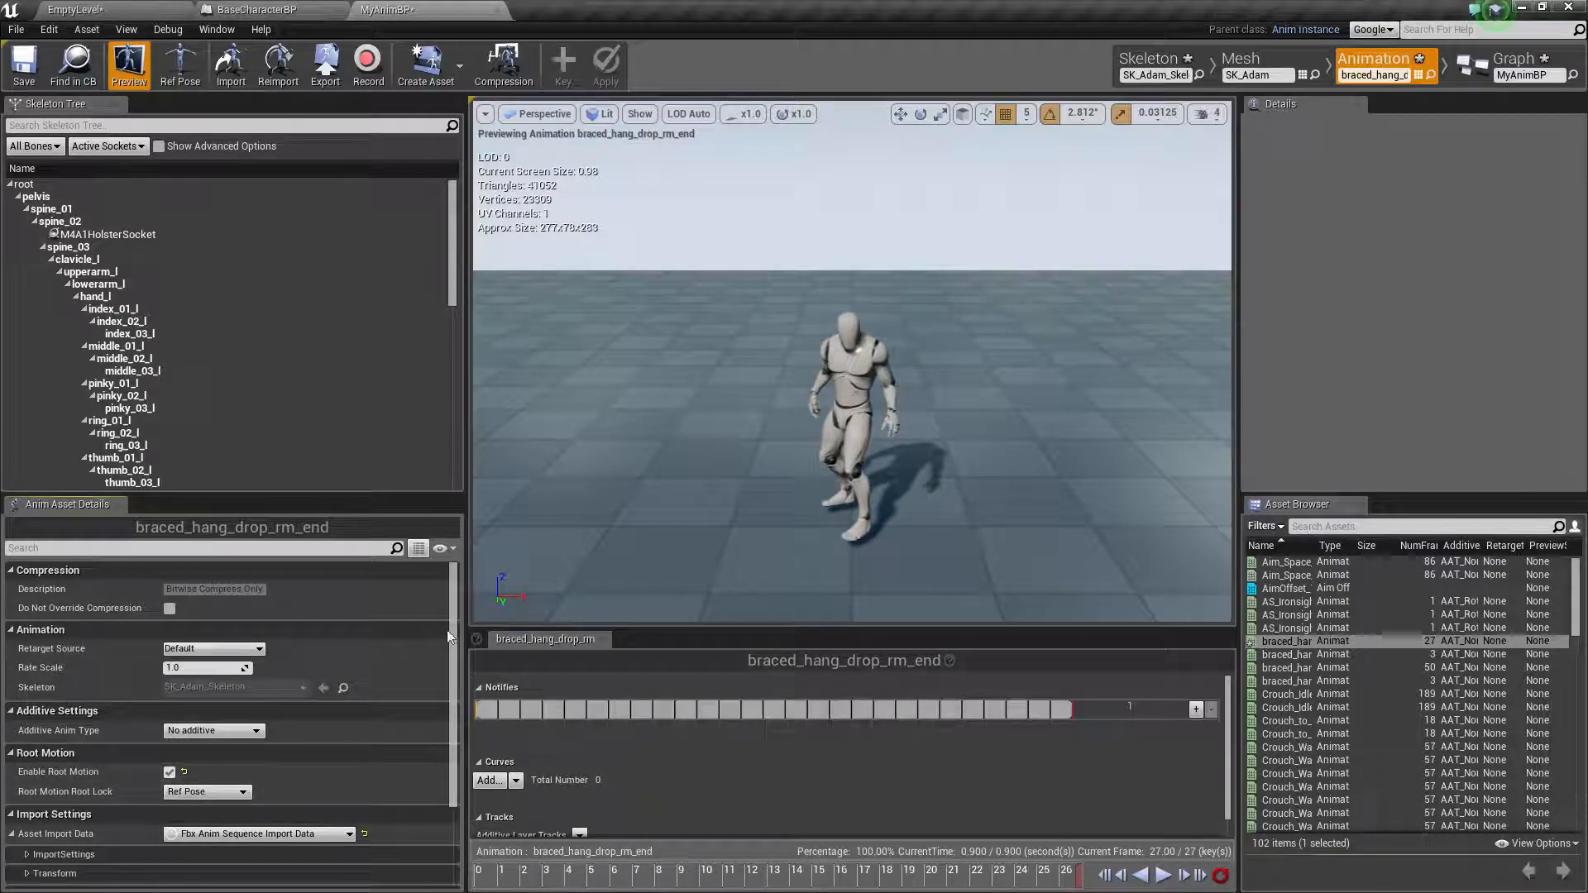
{"action": "left_click", "coordinate": [128, 8]}
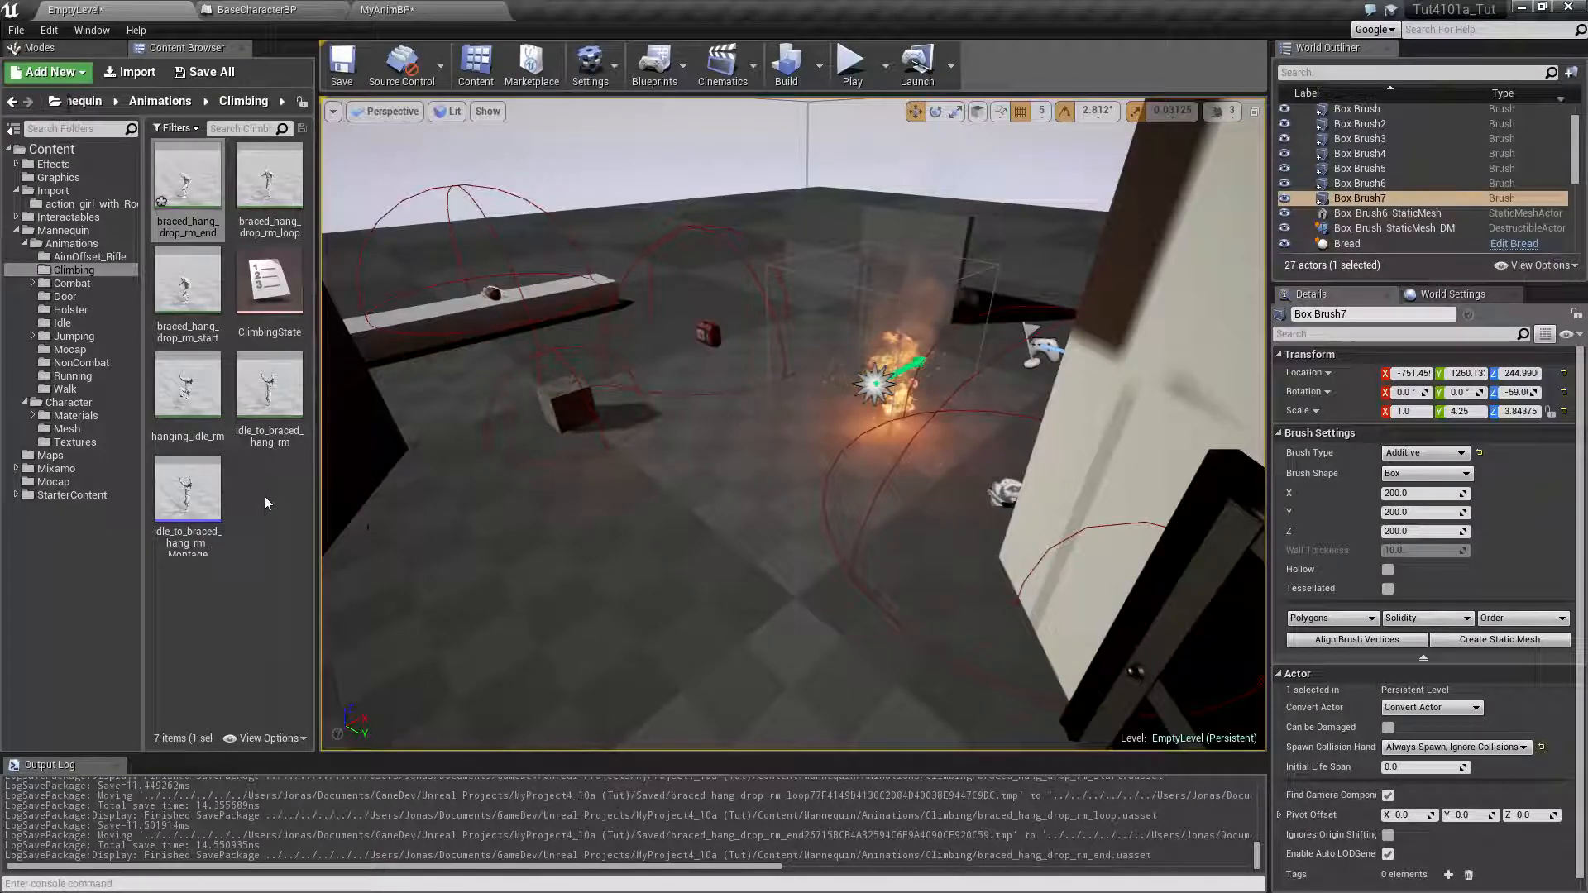
Try root motion on braced_hang_drop_rm_loop, turn it back off, and return to the level editor
{"action": "double_click", "coordinate": [288, 178]}
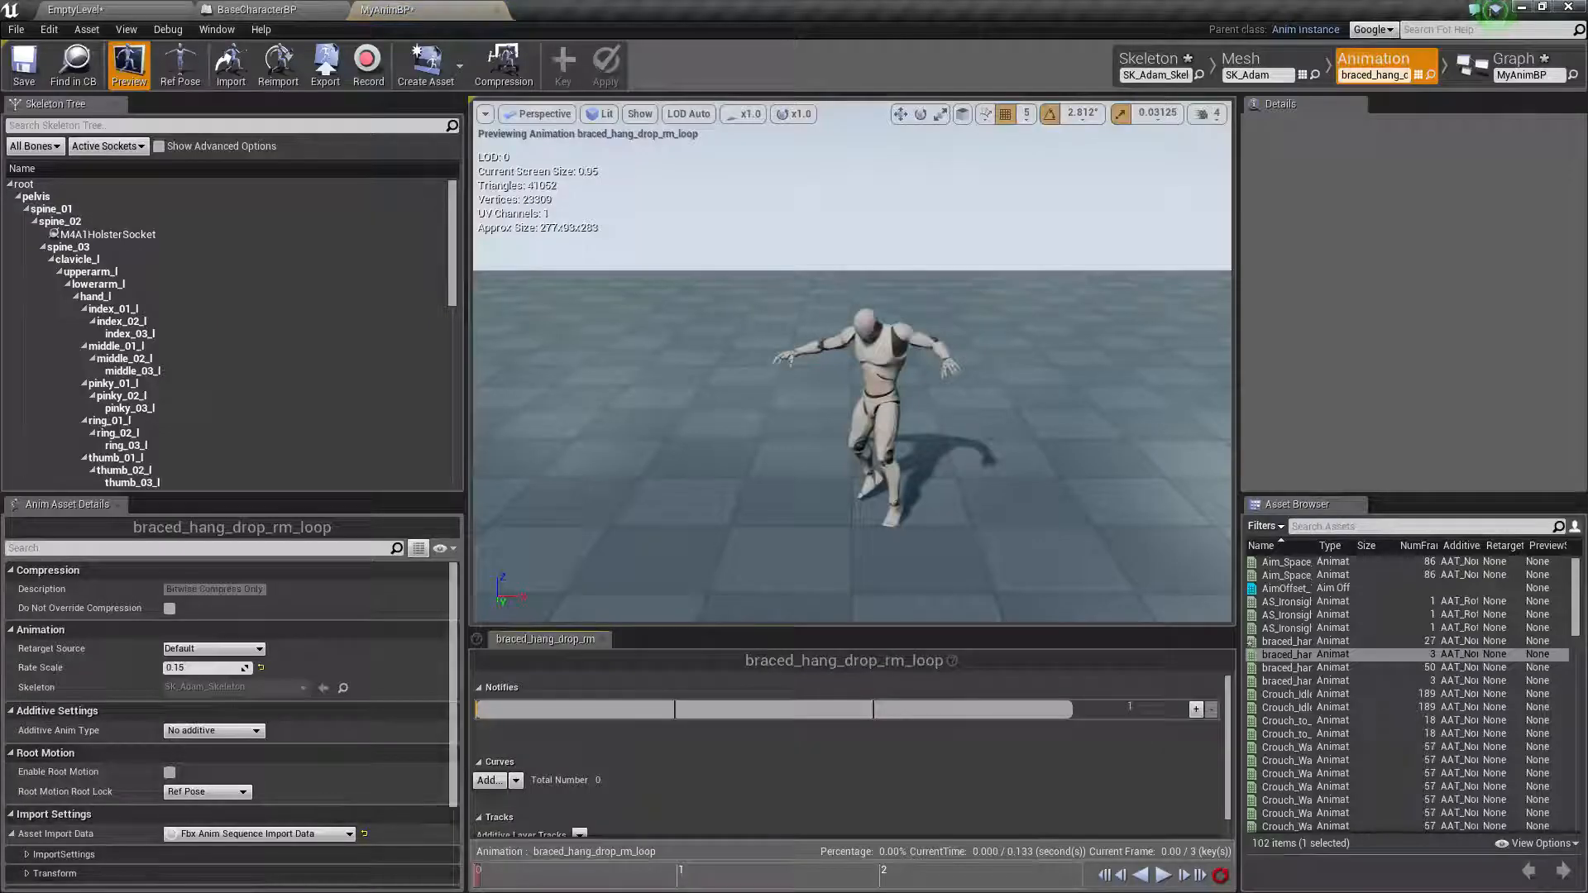
{"action": "left_click", "coordinate": [169, 772]}
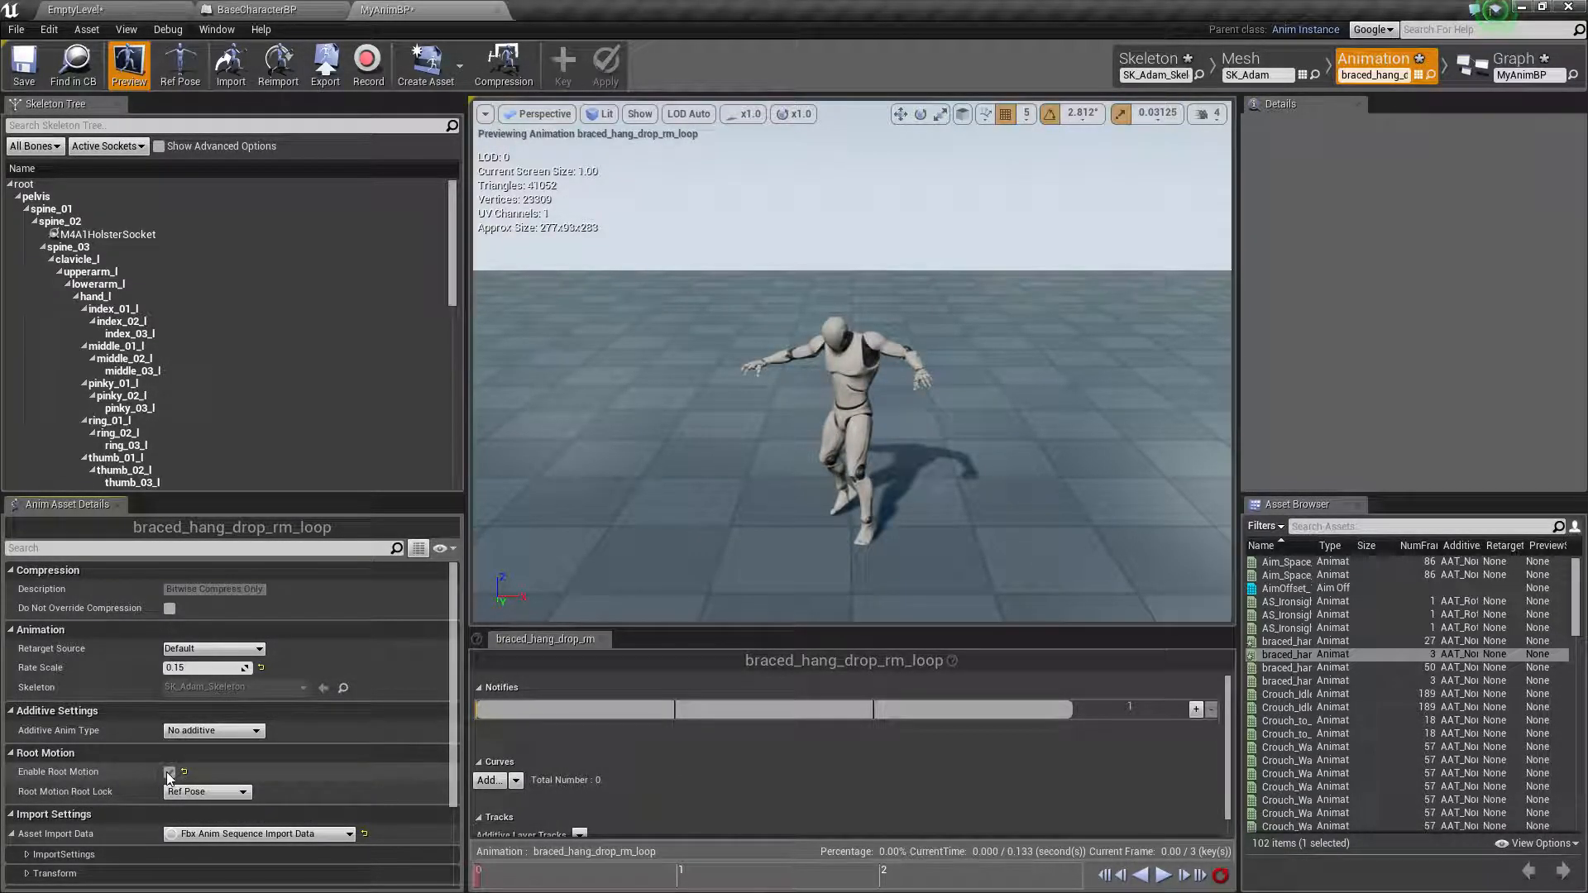
{"action": "left_click", "coordinate": [170, 773]}
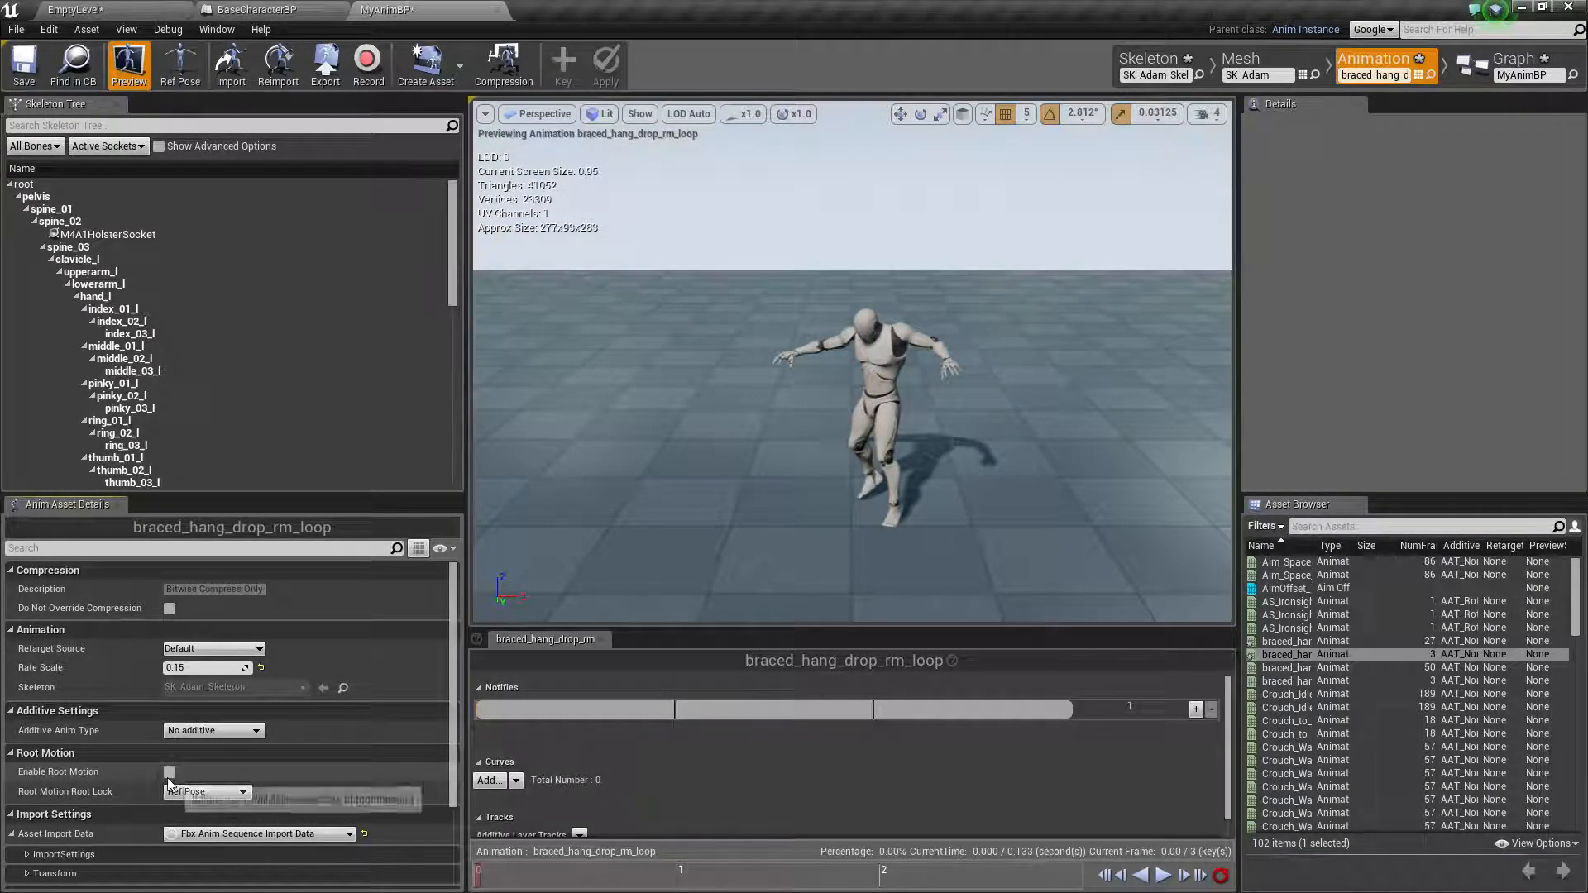
{"action": "left_click", "coordinate": [97, 7]}
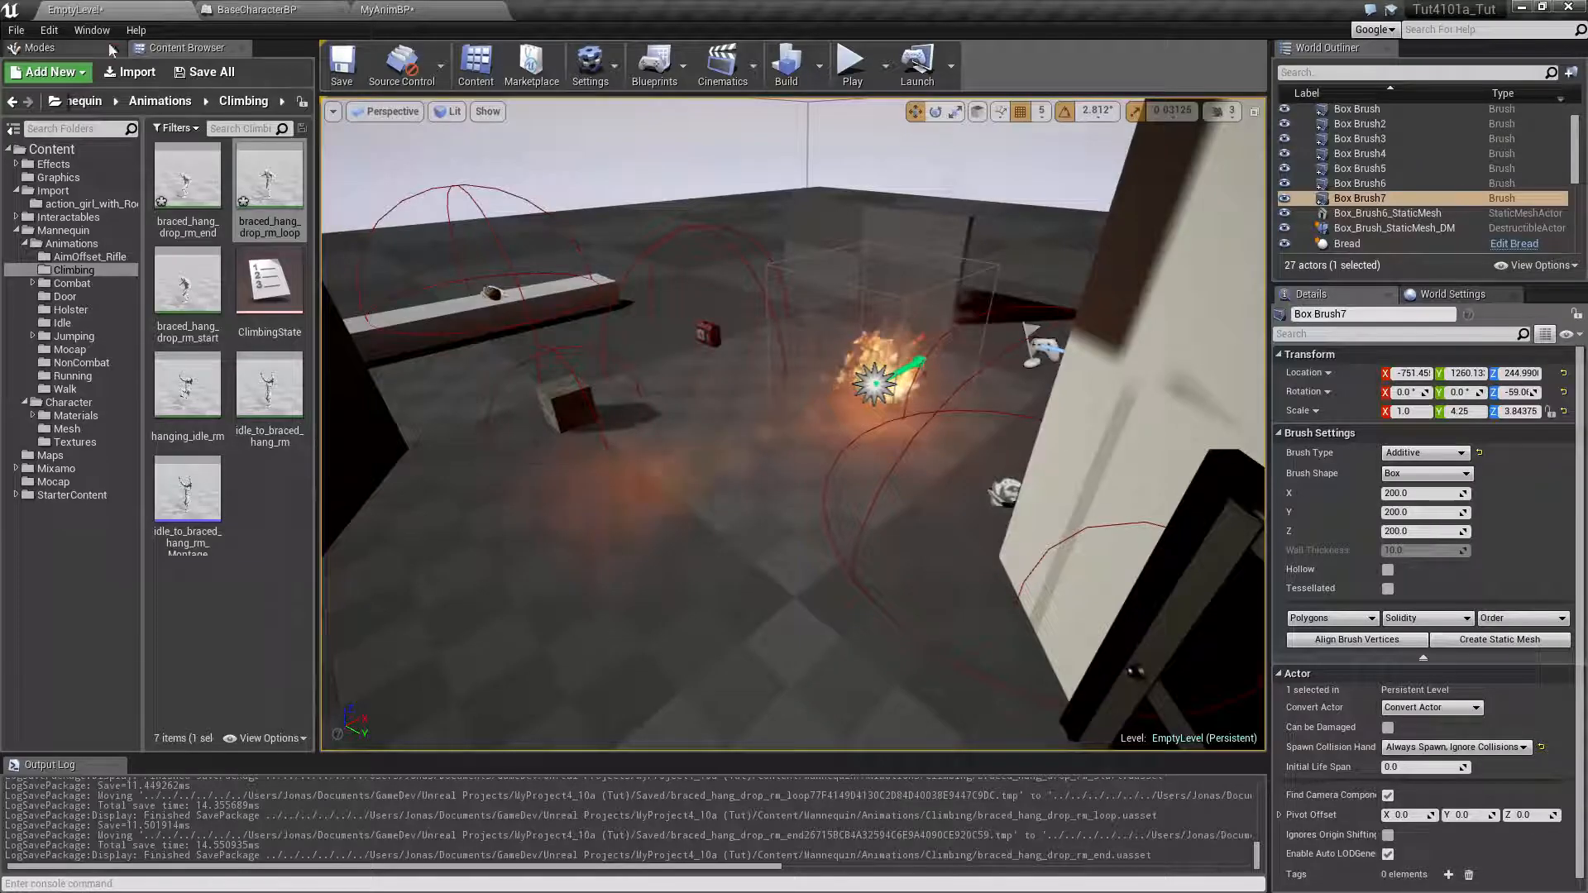
Open braced_hang_drop_rm_start, enable its root motion, and return to the level editor
{"action": "double_click", "coordinate": [201, 299]}
{"action": "left_click", "coordinate": [169, 771]}
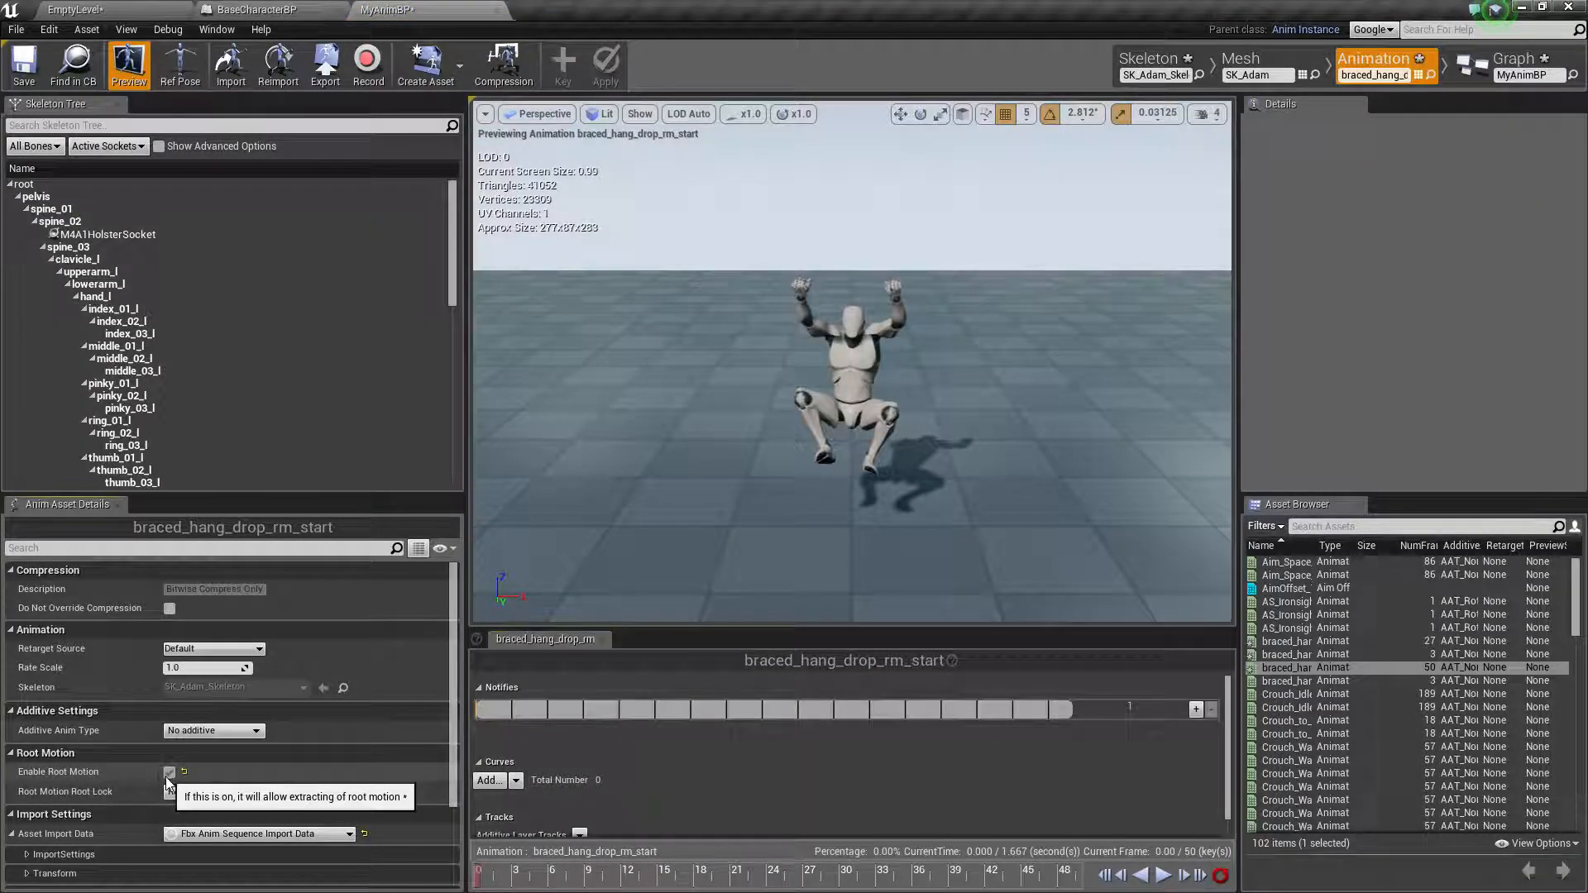
{"action": "left_click", "coordinate": [167, 8]}
Disable root motion on braced_hang_drop_rm_end, reopen it to check the setting, and return to the level editor
{"action": "double_click", "coordinate": [199, 204]}
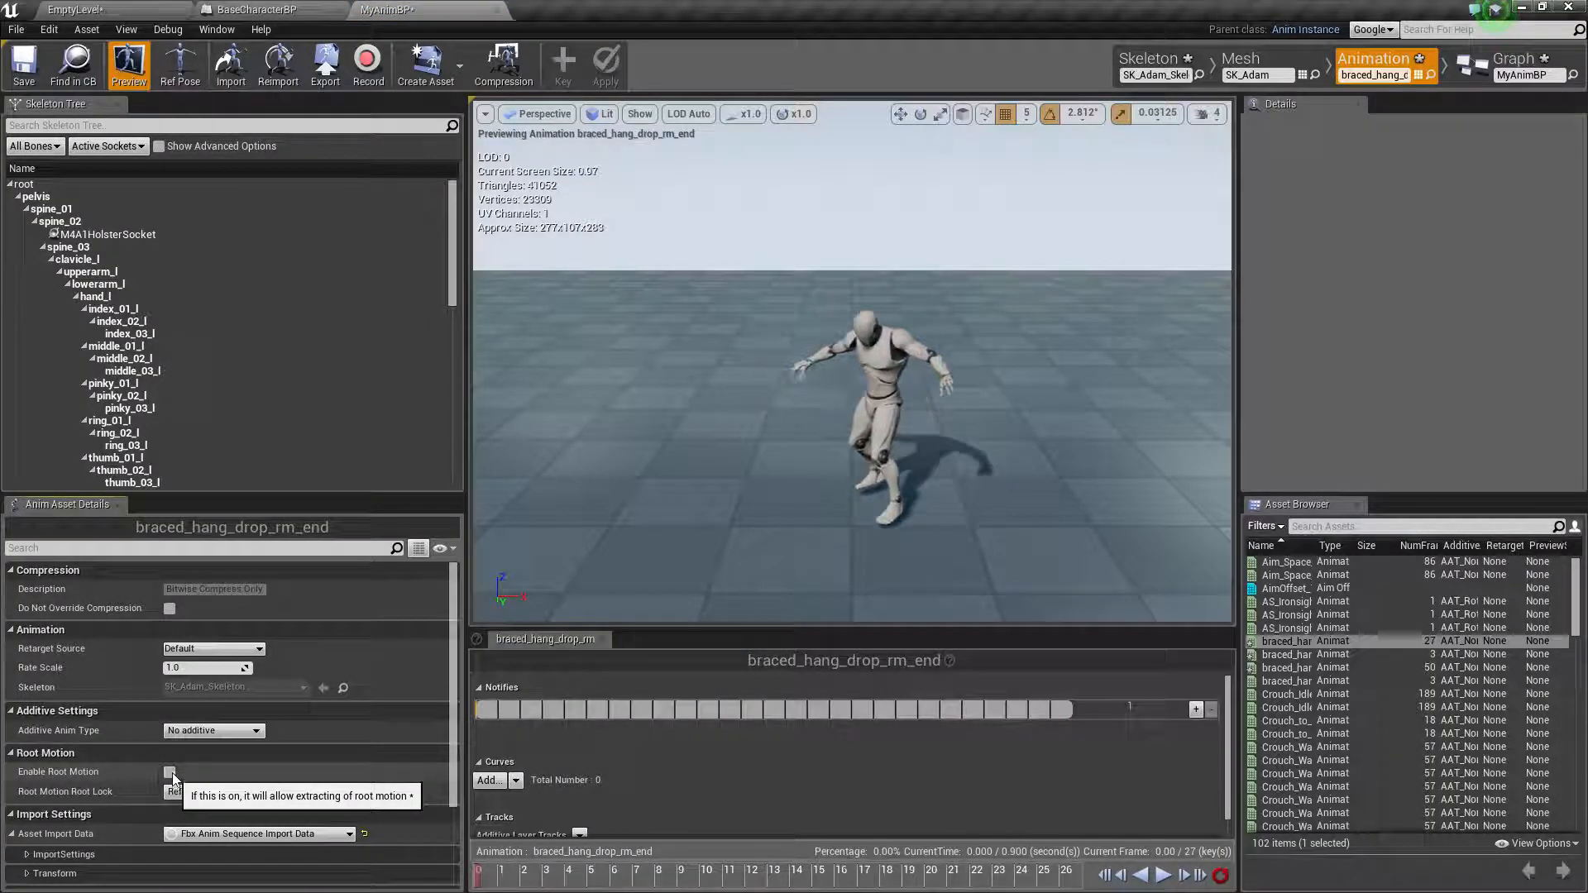
{"action": "left_click", "coordinate": [115, 8]}
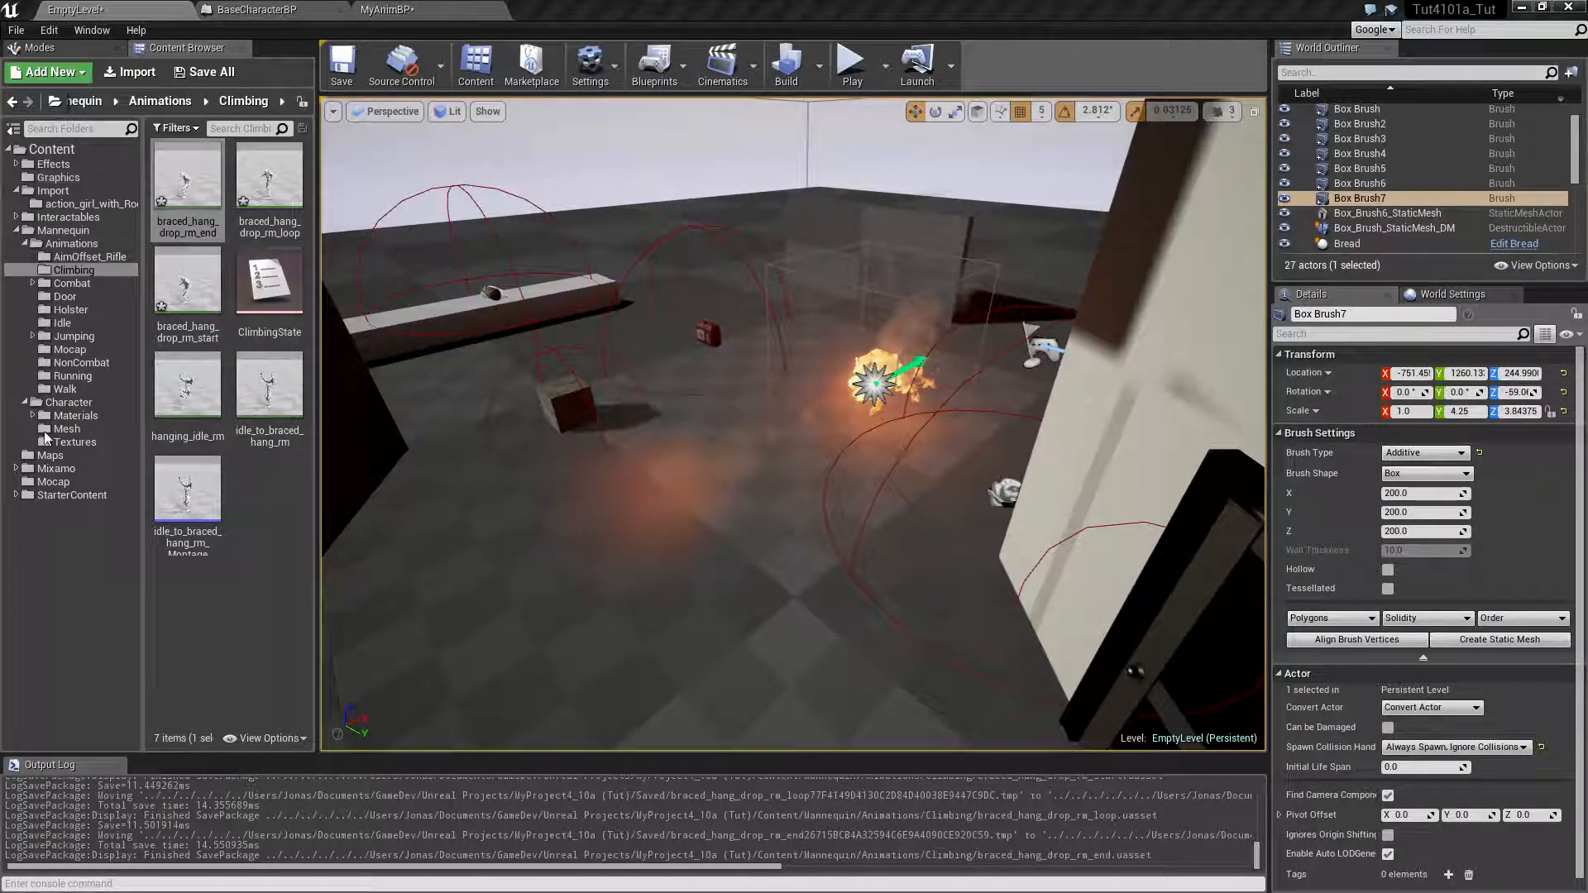
{"action": "double_click", "coordinate": [188, 205]}
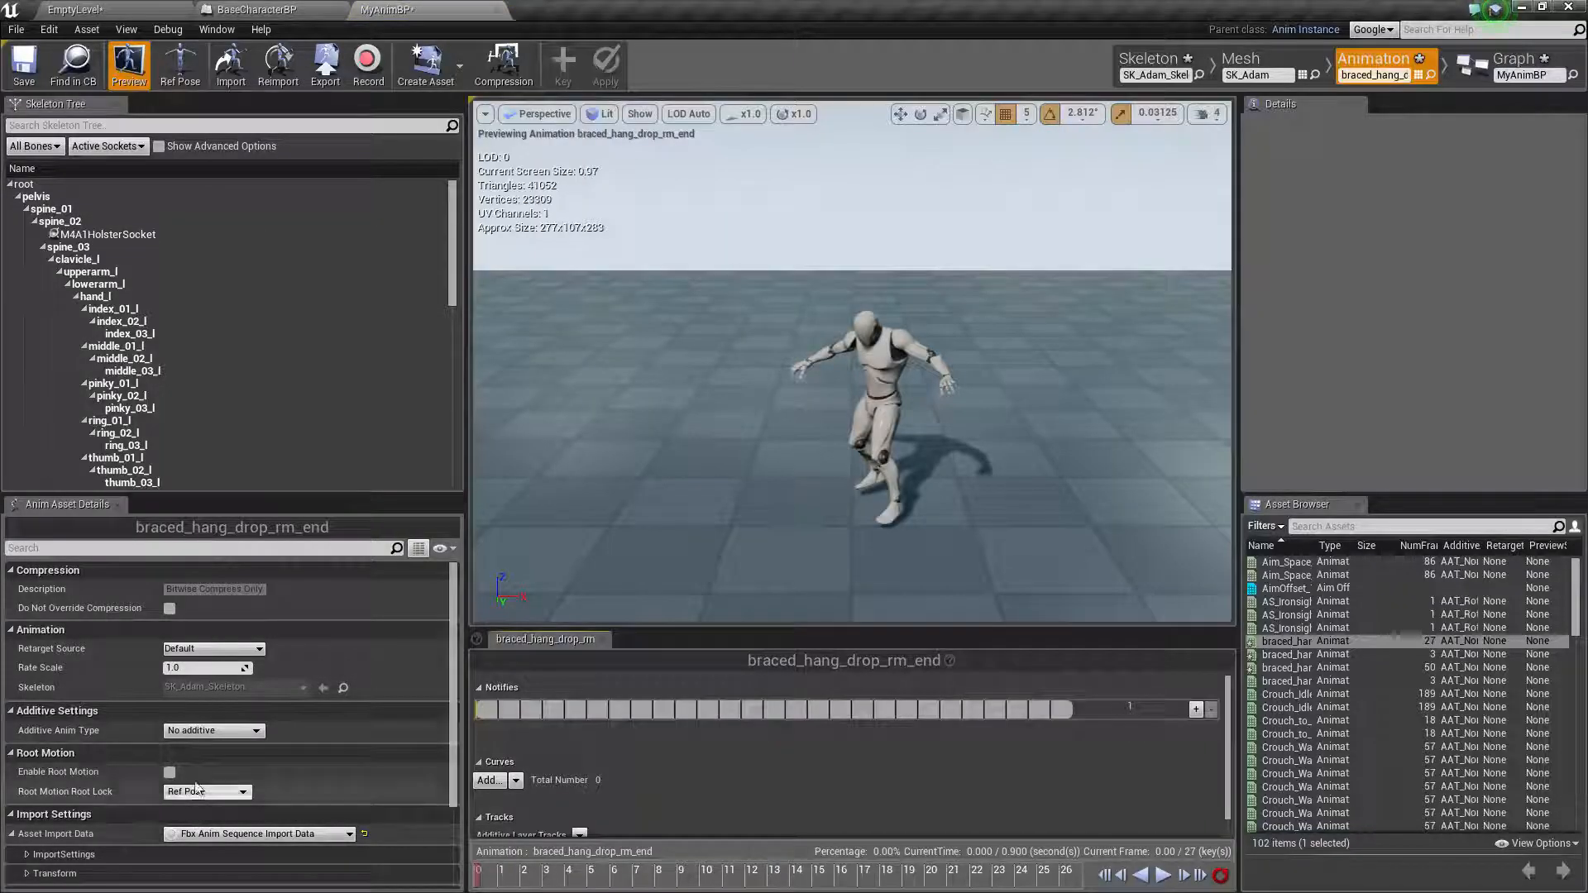
{"action": "left_click", "coordinate": [142, 9]}
{"action": "left_click", "coordinate": [262, 11]}
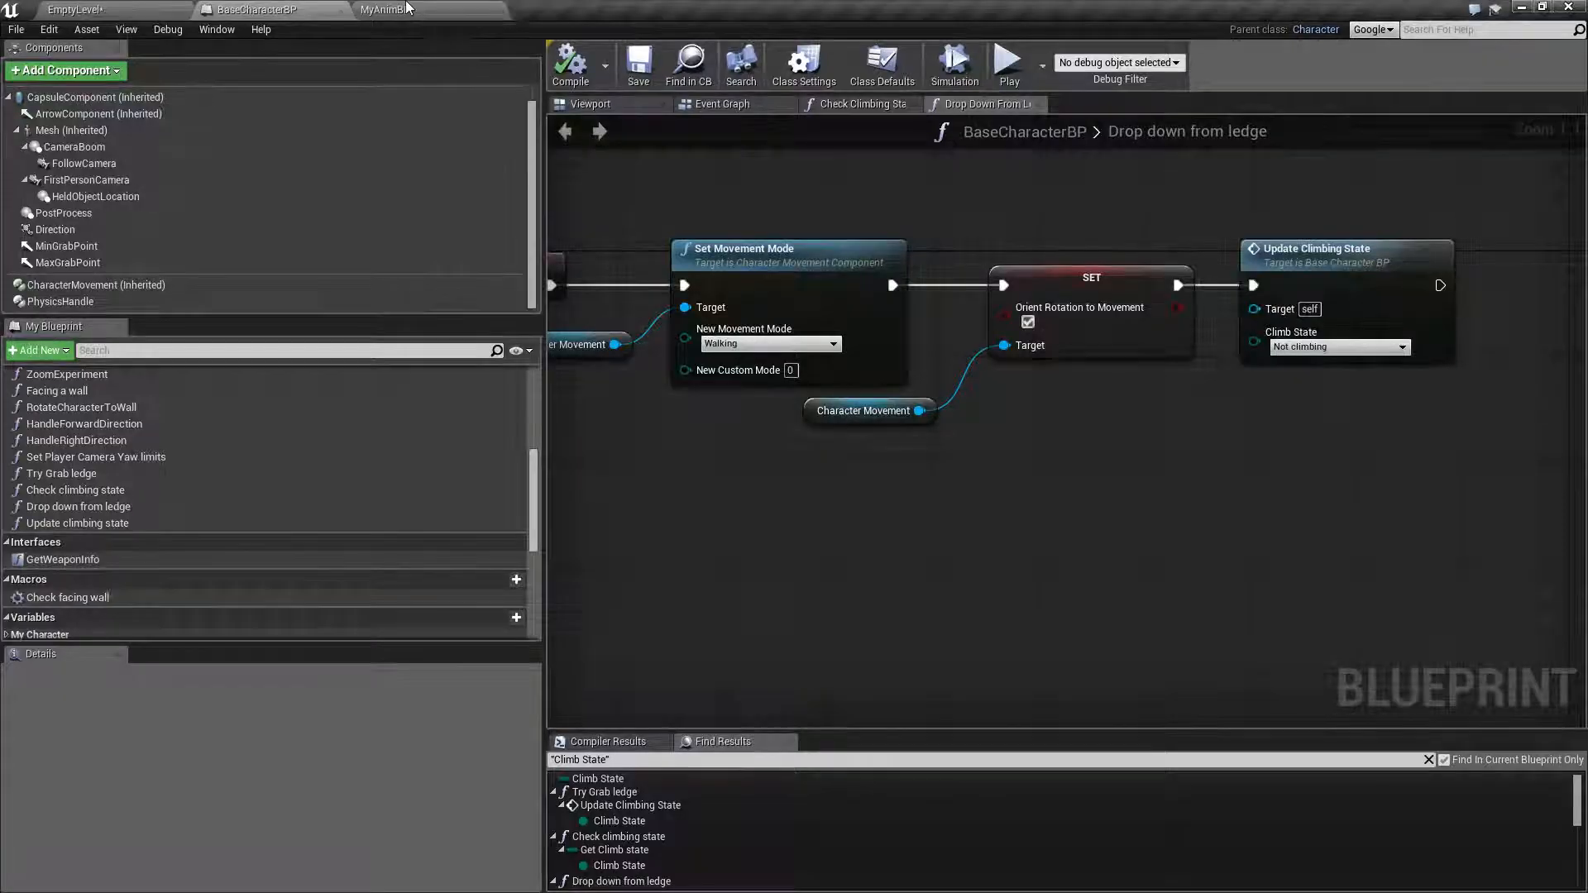
{"action": "left_click", "coordinate": [409, 12]}
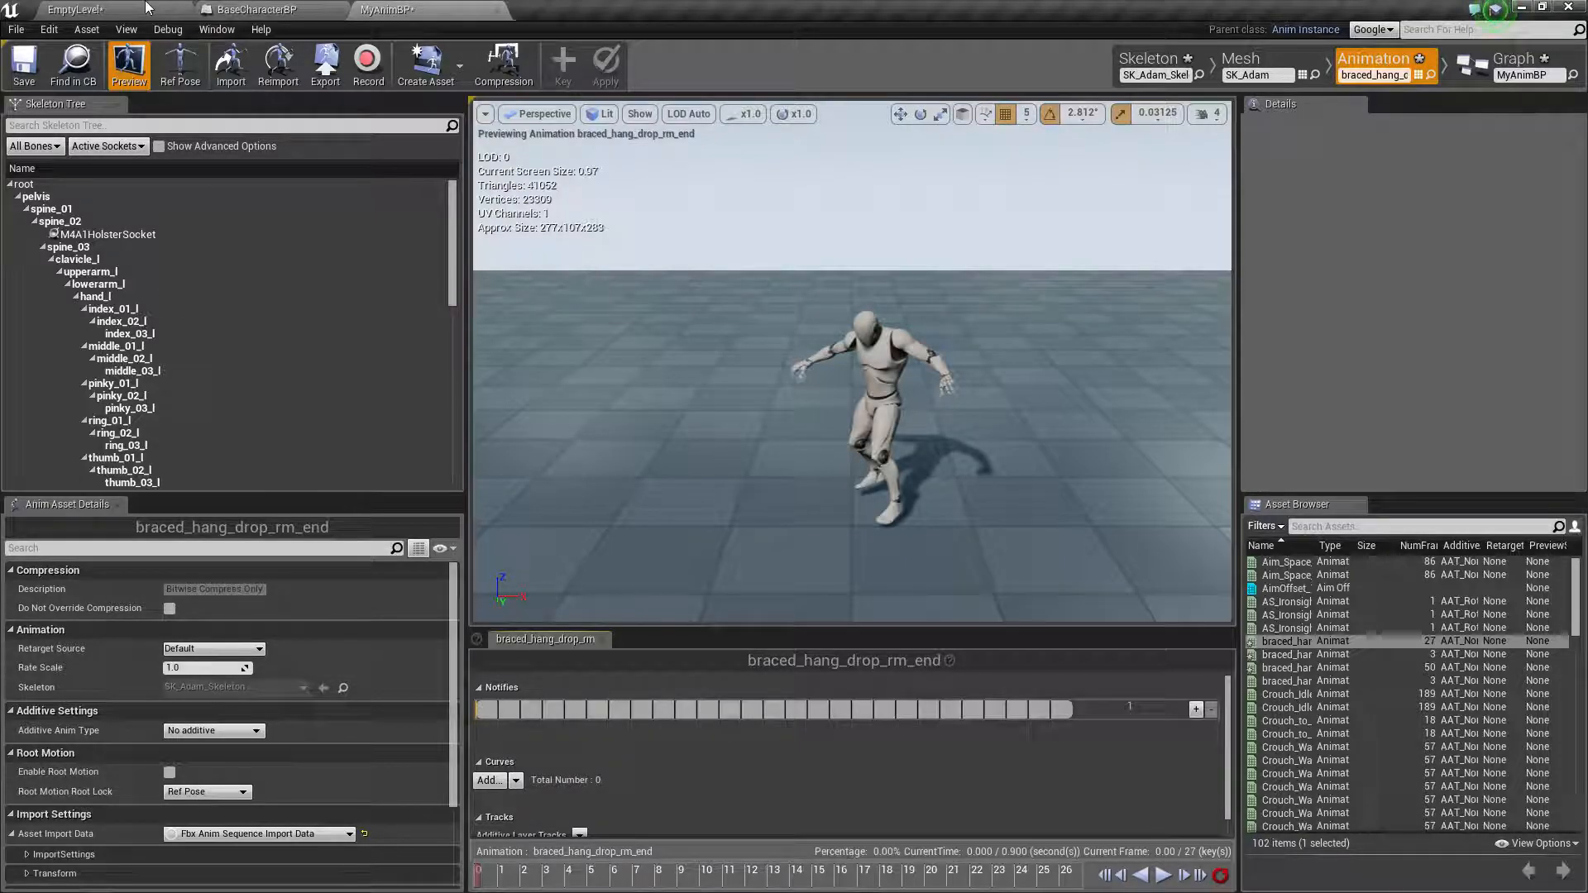
{"action": "left_click", "coordinate": [113, 8]}
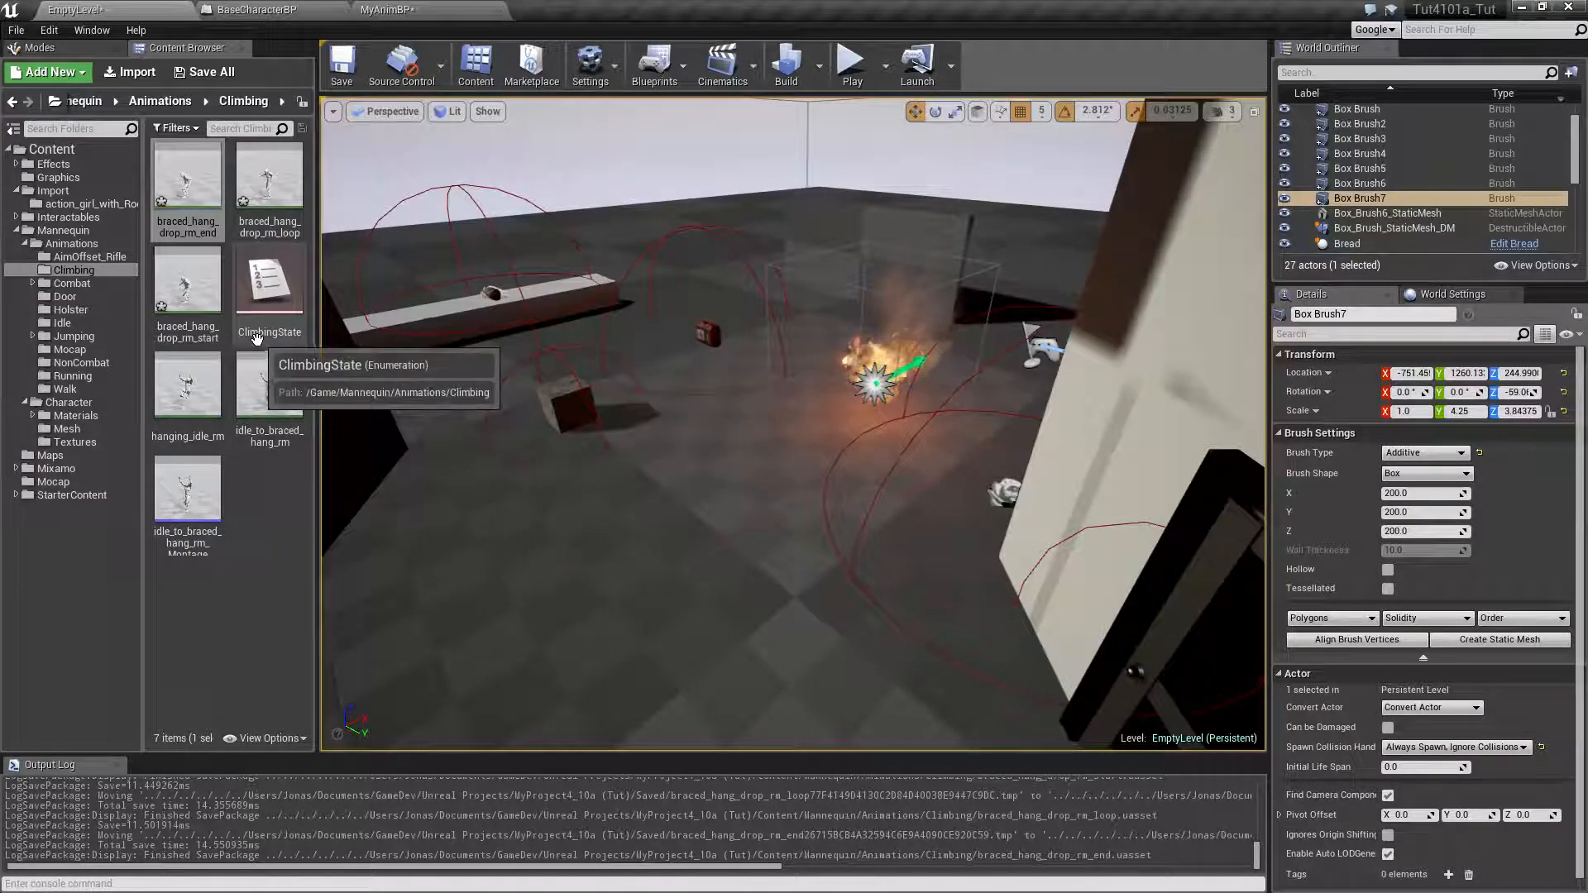
Check the root motion setting of braced_hang_drop_rm_start and save all modified assets and the EmptyLevel map
{"action": "double_click", "coordinate": [217, 312]}
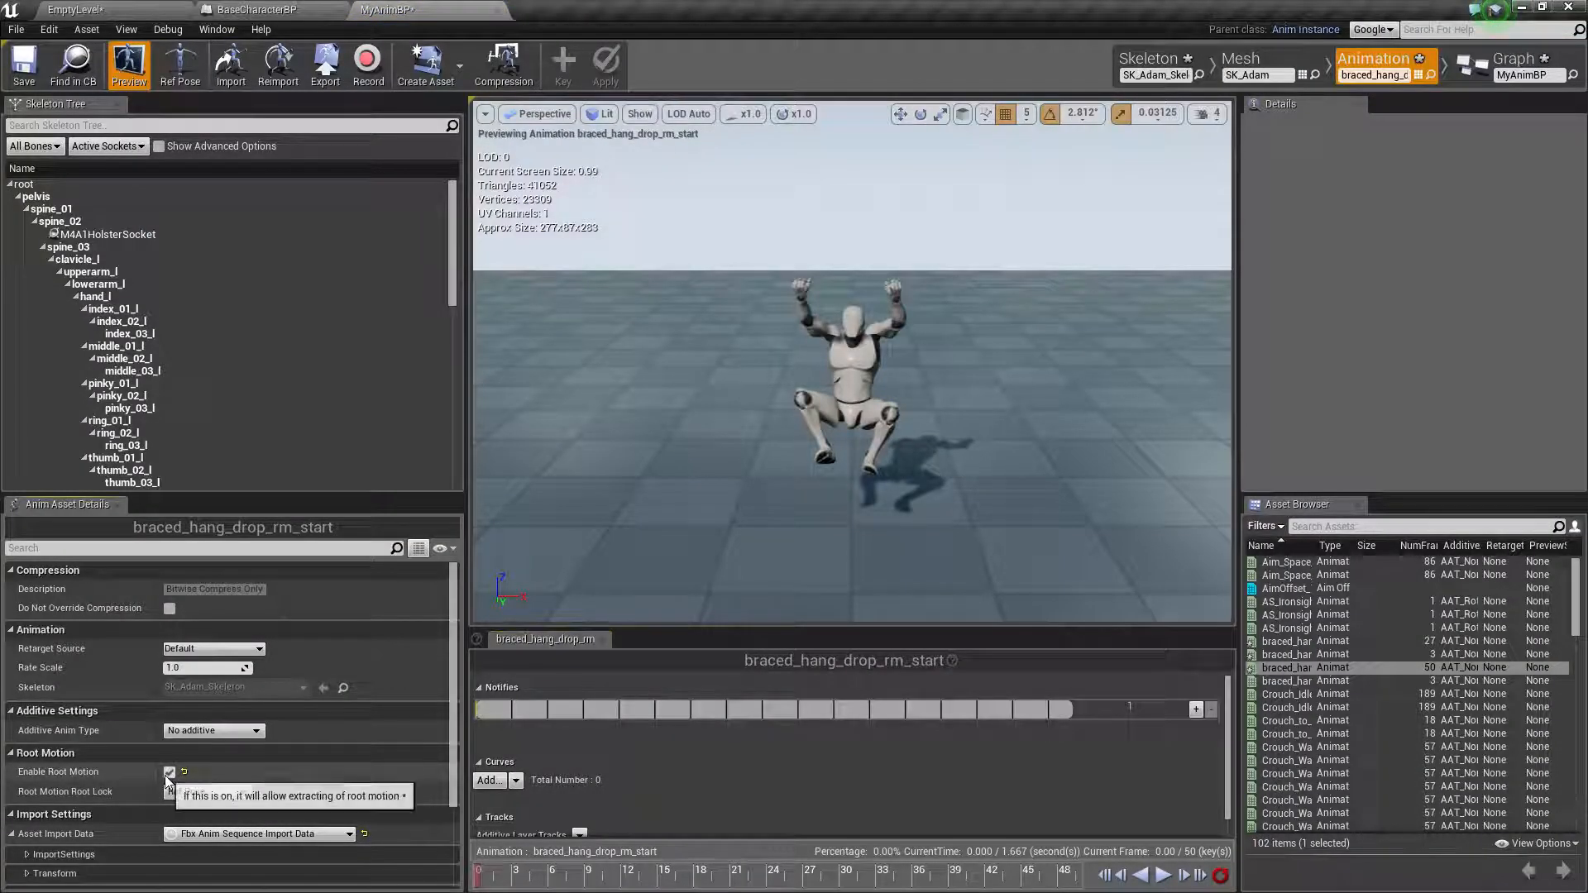
{"action": "left_click", "coordinate": [124, 9]}
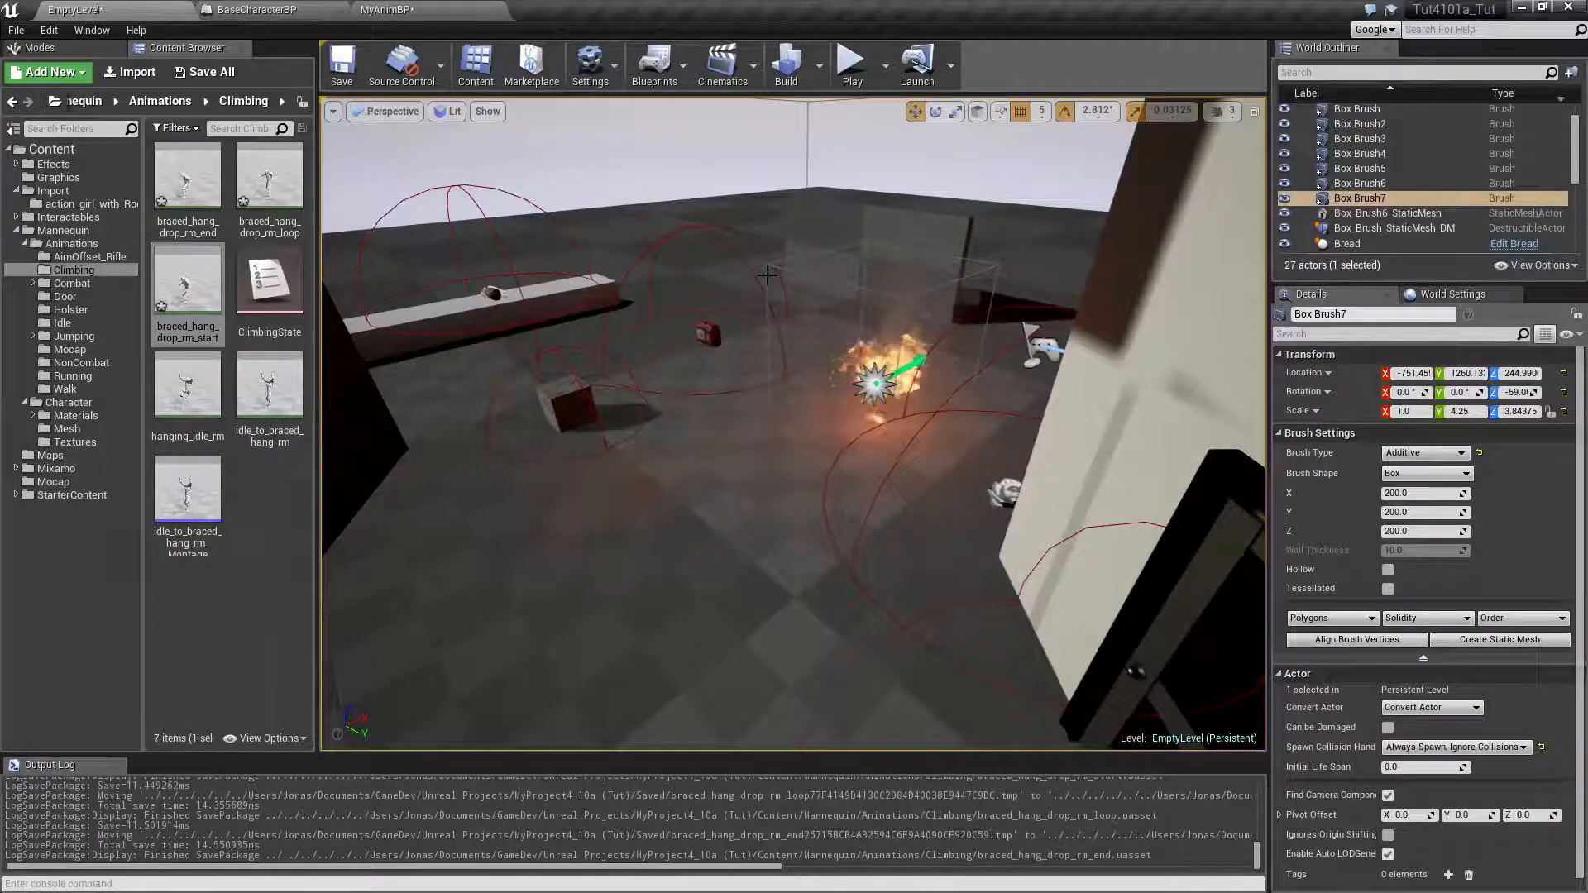
{"action": "left_click", "coordinate": [204, 72]}
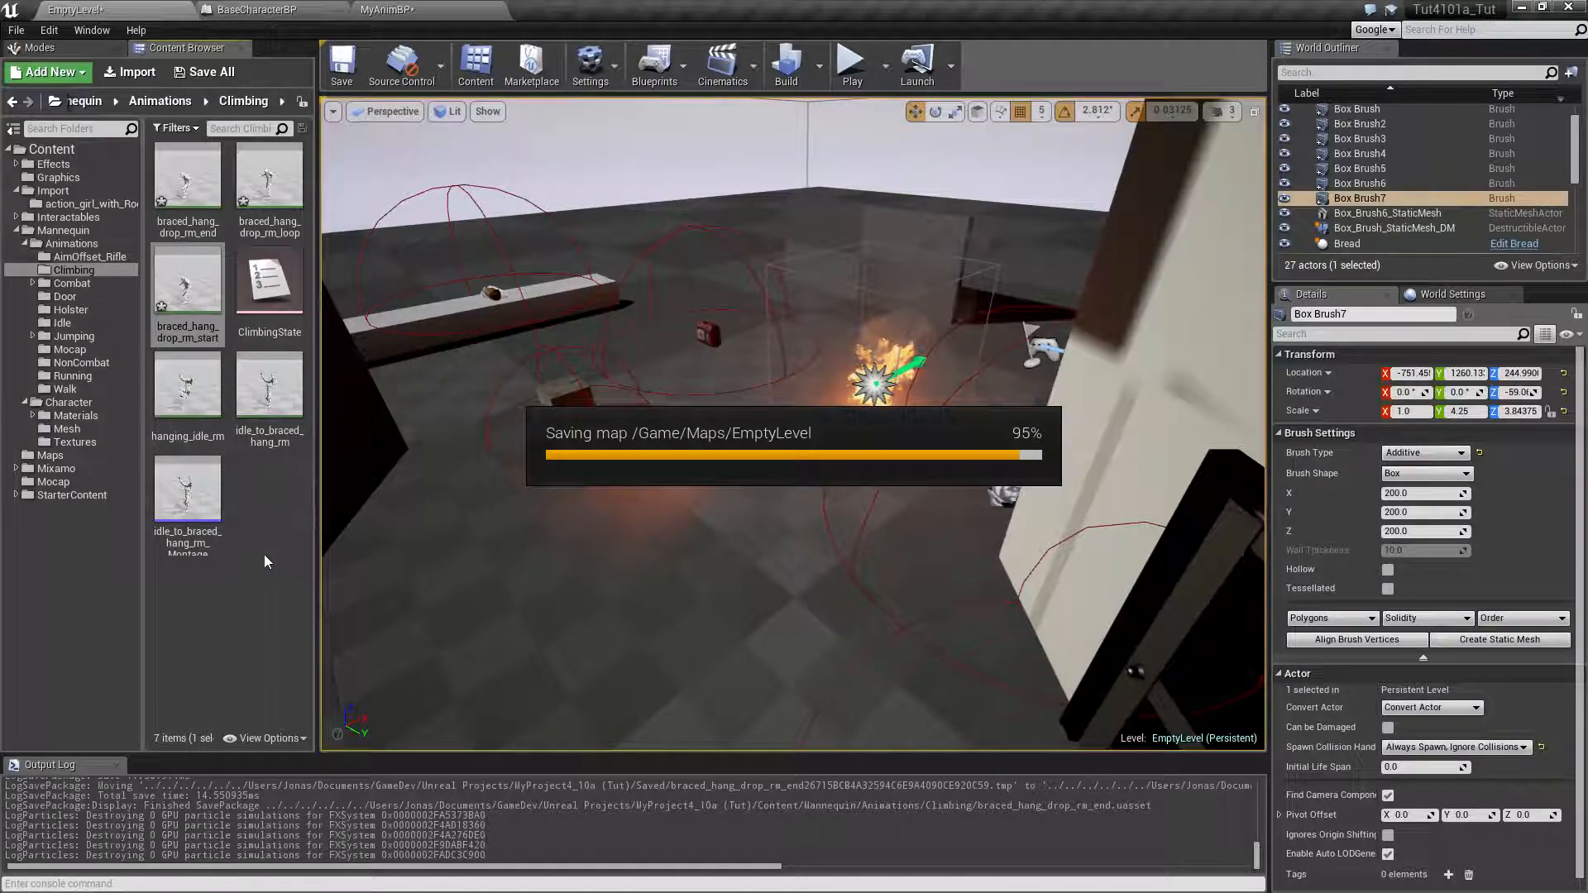
{"action": "left_click", "coordinate": [287, 530]}
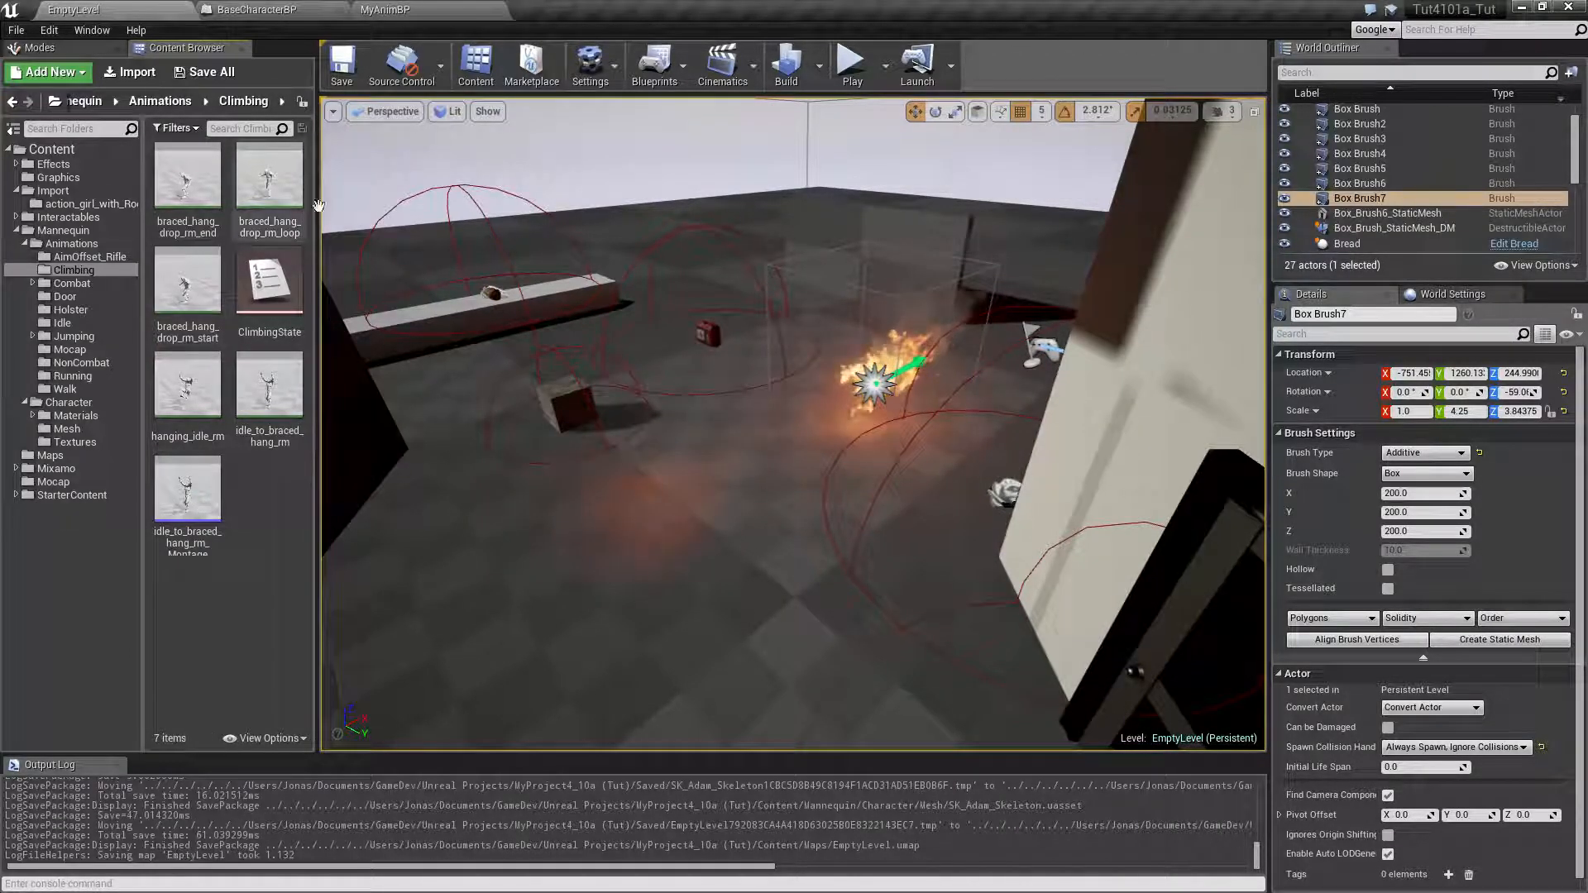